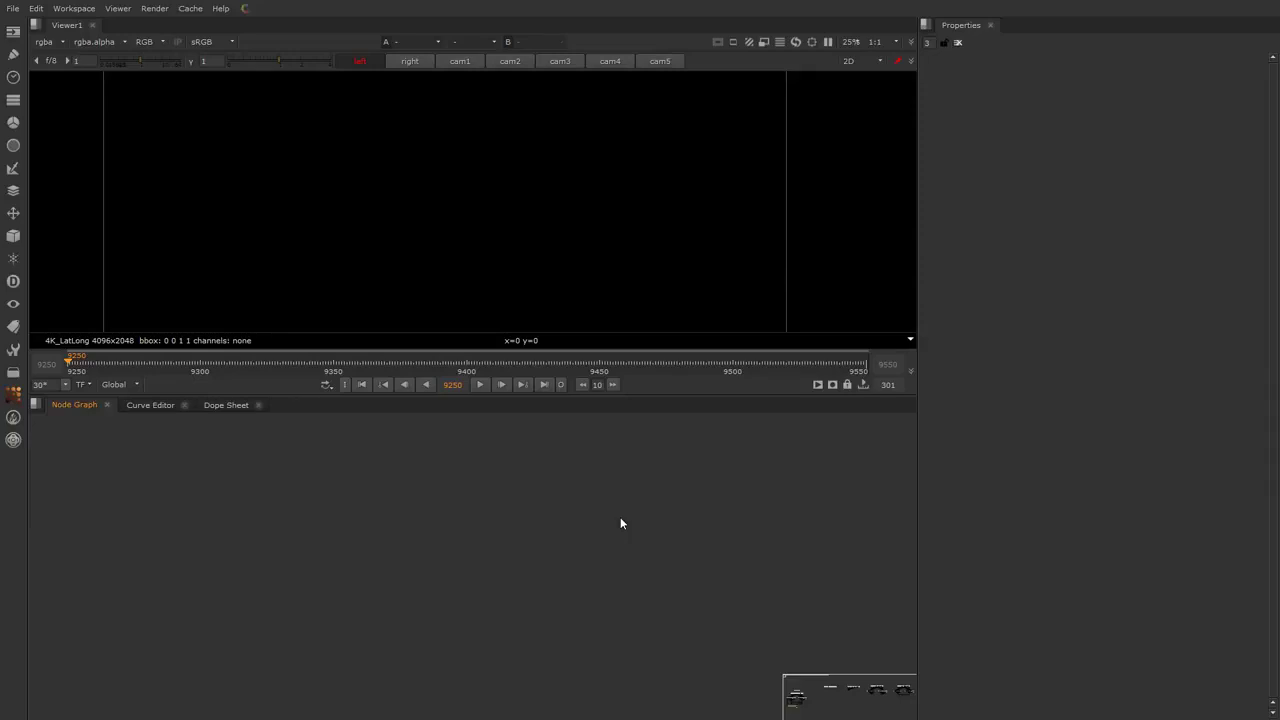
# Import the nine MOV clips CATA_07_01 to CATA_07_09 from the Source folder into Nuke's node graph
pyautogui.click(507, 707)
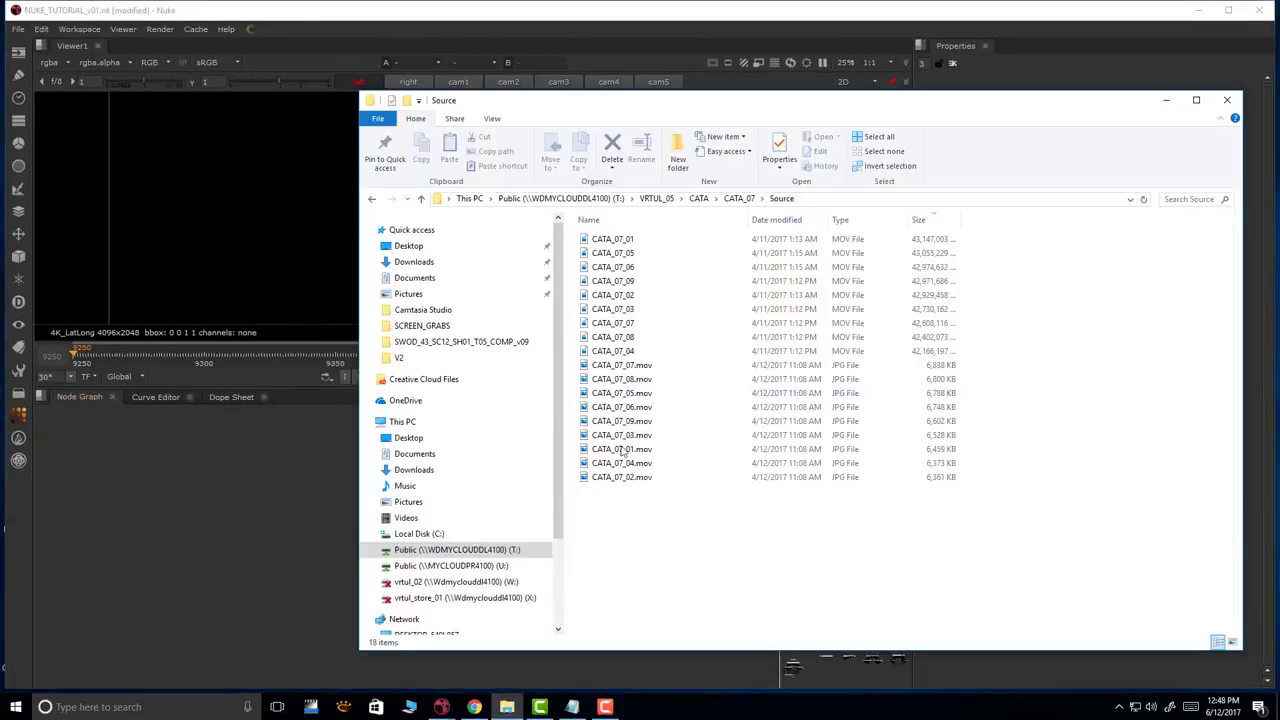
pyautogui.click(612, 239)
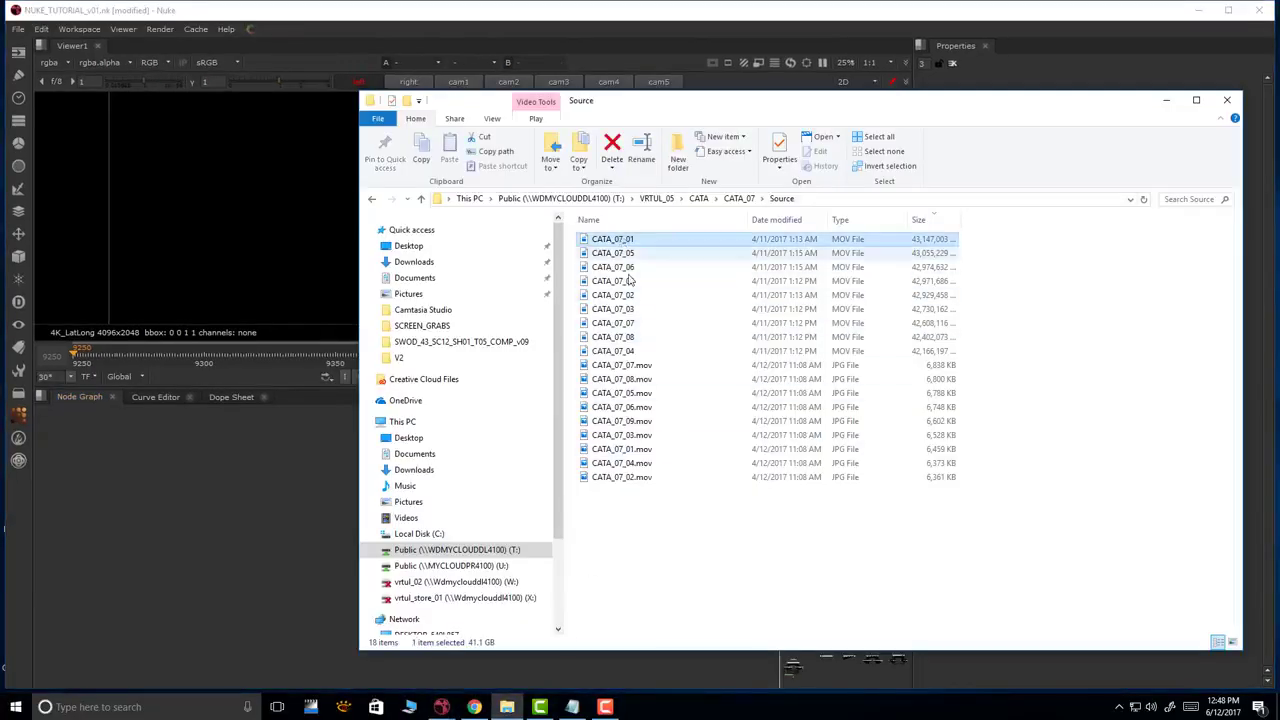
pyautogui.keyDown('shift'); pyautogui.click(637, 352); pyautogui.keyUp('shift')
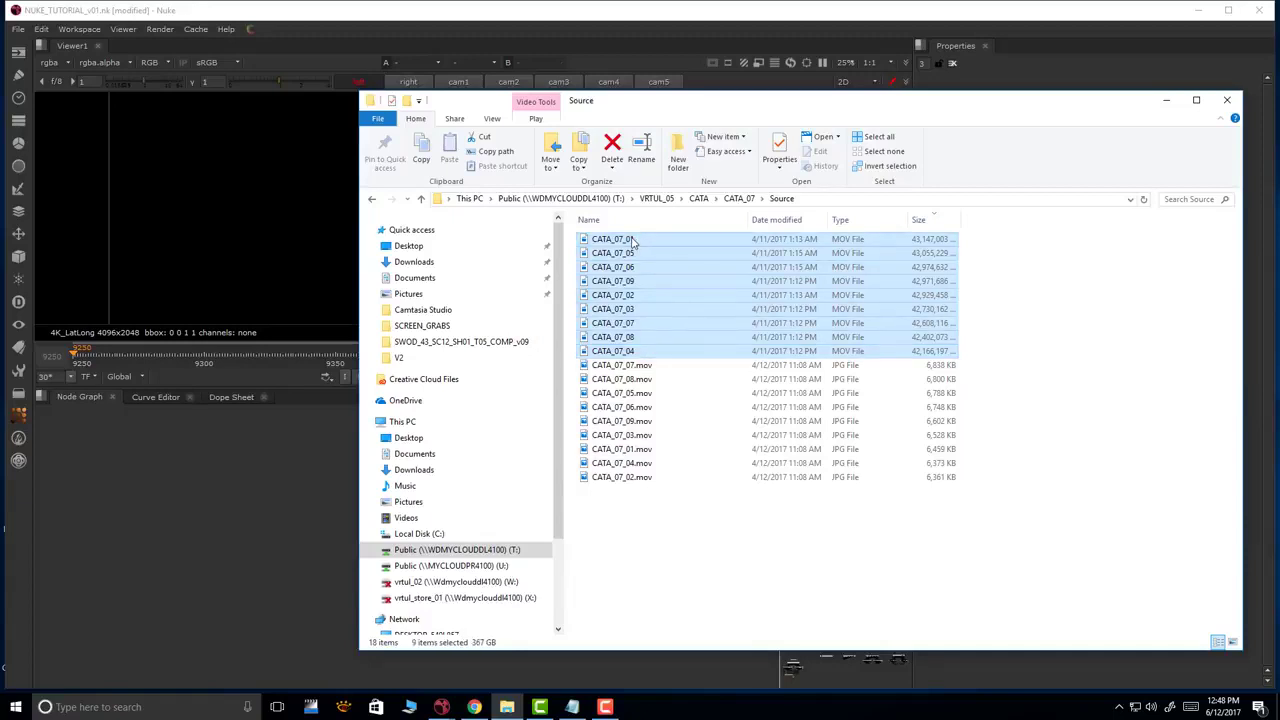
pyautogui.moveTo(630, 241); pyautogui.dragTo(345, 554)
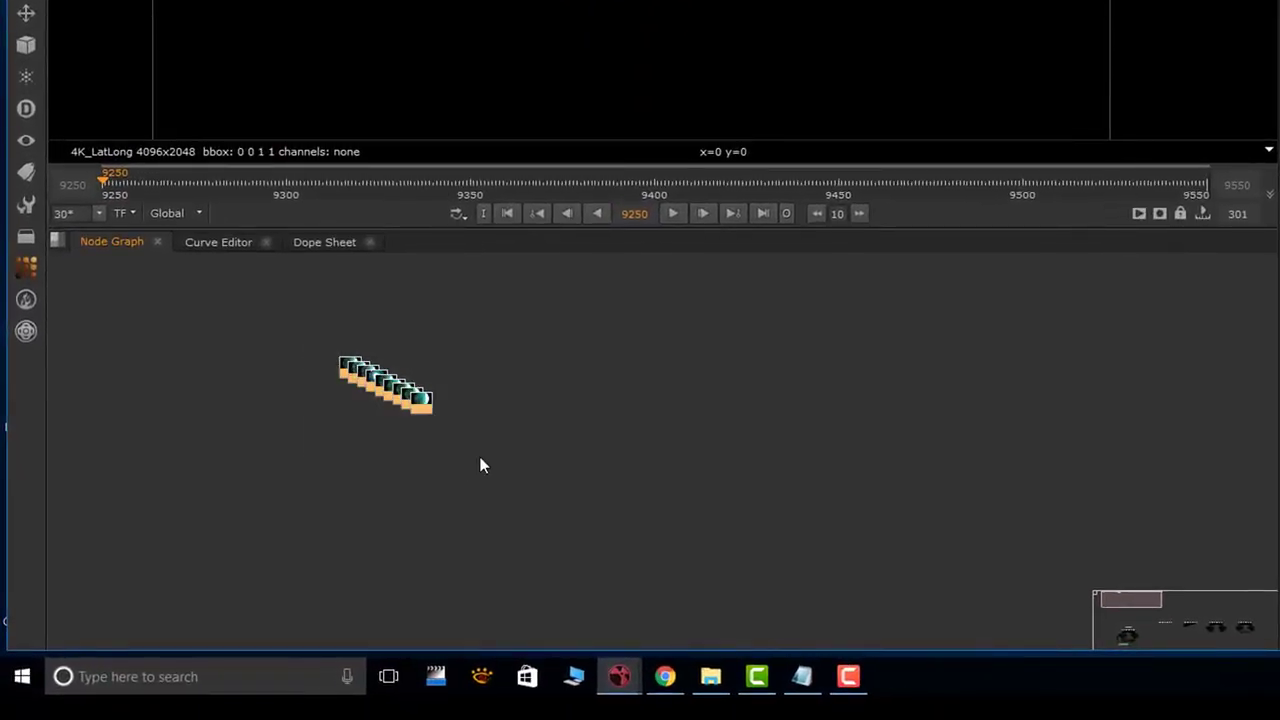
# Spread the imported read nodes out into one horizontal row and order them by clip number from CATA_07_01 to CATA_07_09
pyautogui.moveTo(477, 423); pyautogui.dragTo(711, 411, button='middle')
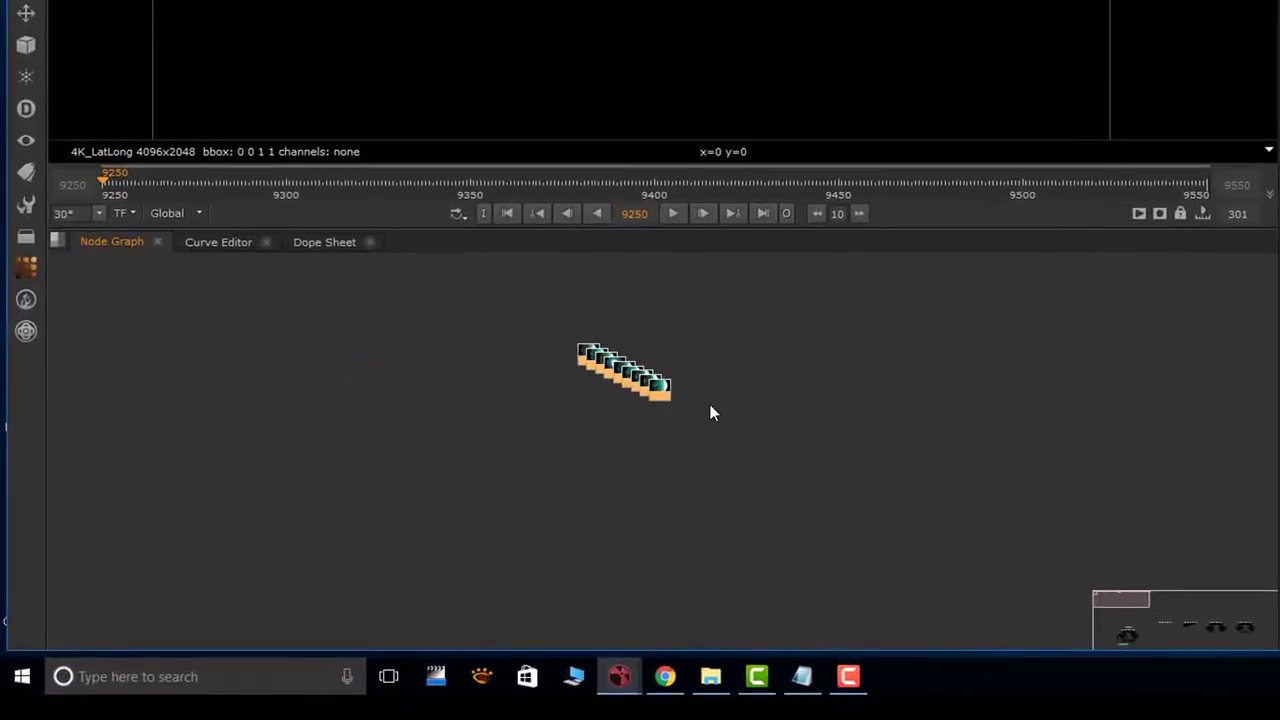
pyautogui.press('l')
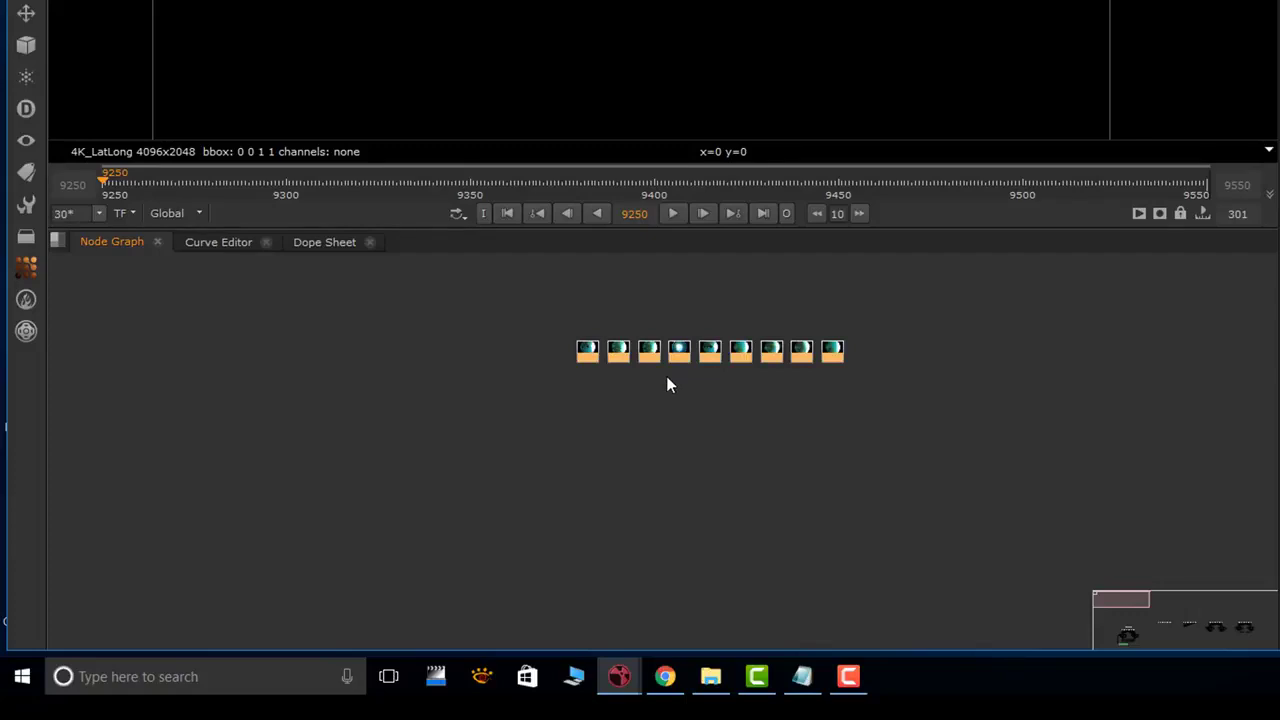
pyautogui.scroll(6, 670, 390)
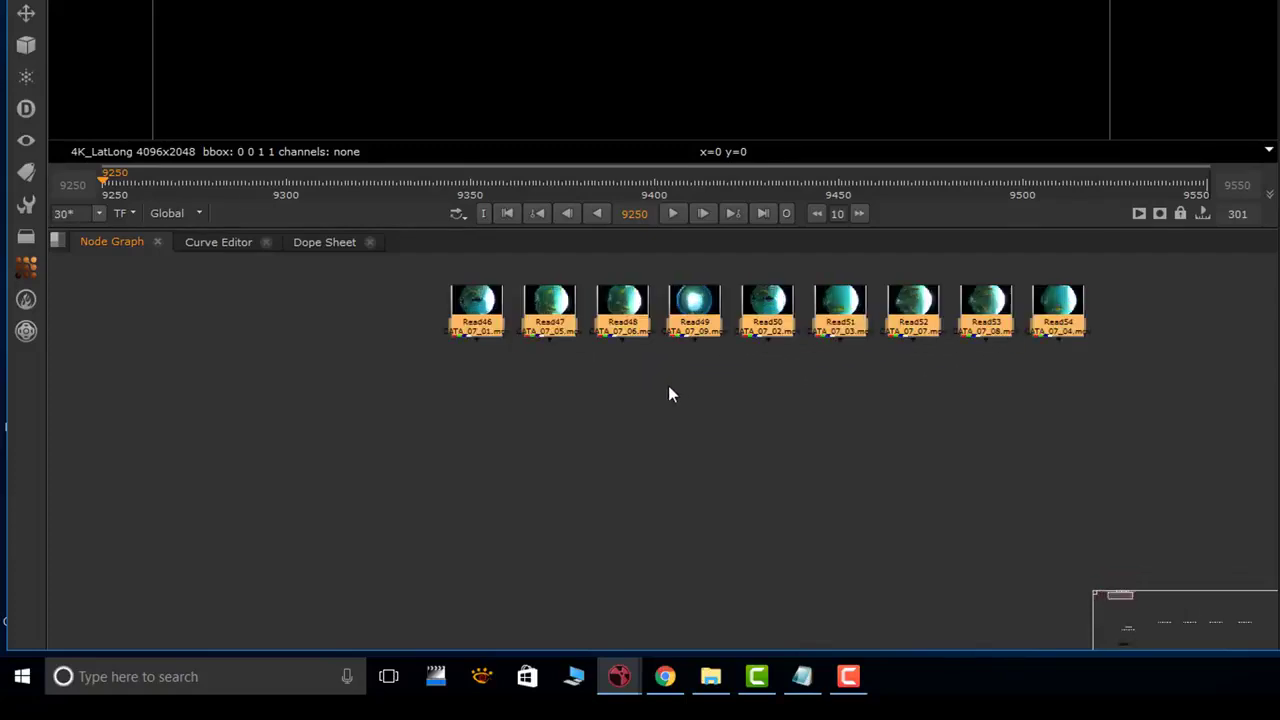
pyautogui.click(755, 467)
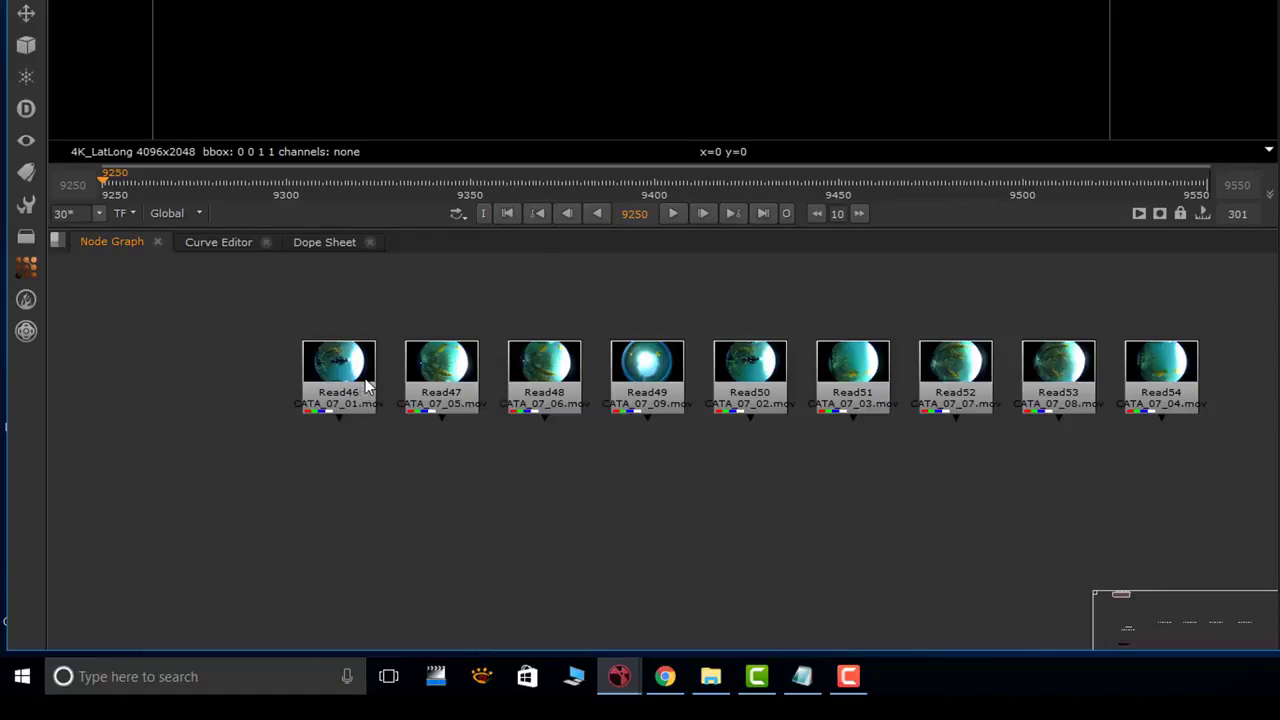
pyautogui.moveTo(367, 386); pyautogui.dragTo(298, 386)
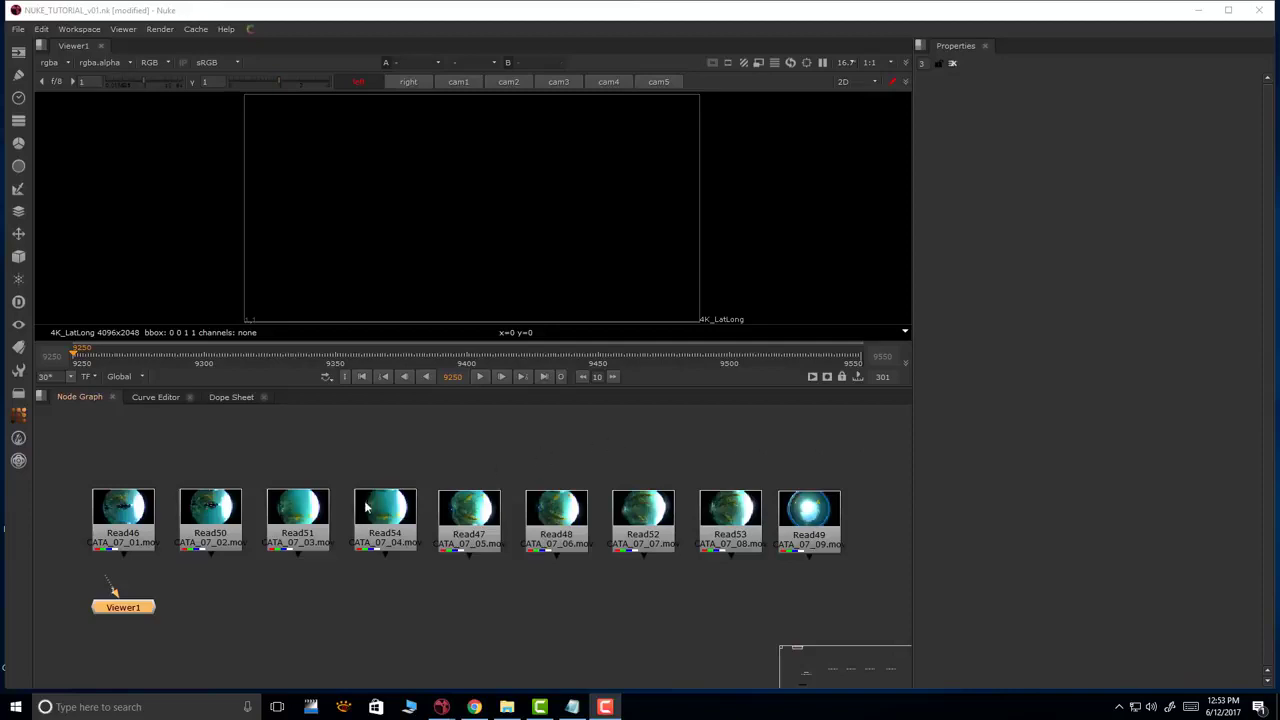
# Delete the existing Viewer1 node below the row of read nodes
pyautogui.click(190, 609)
pyautogui.click(149, 609)
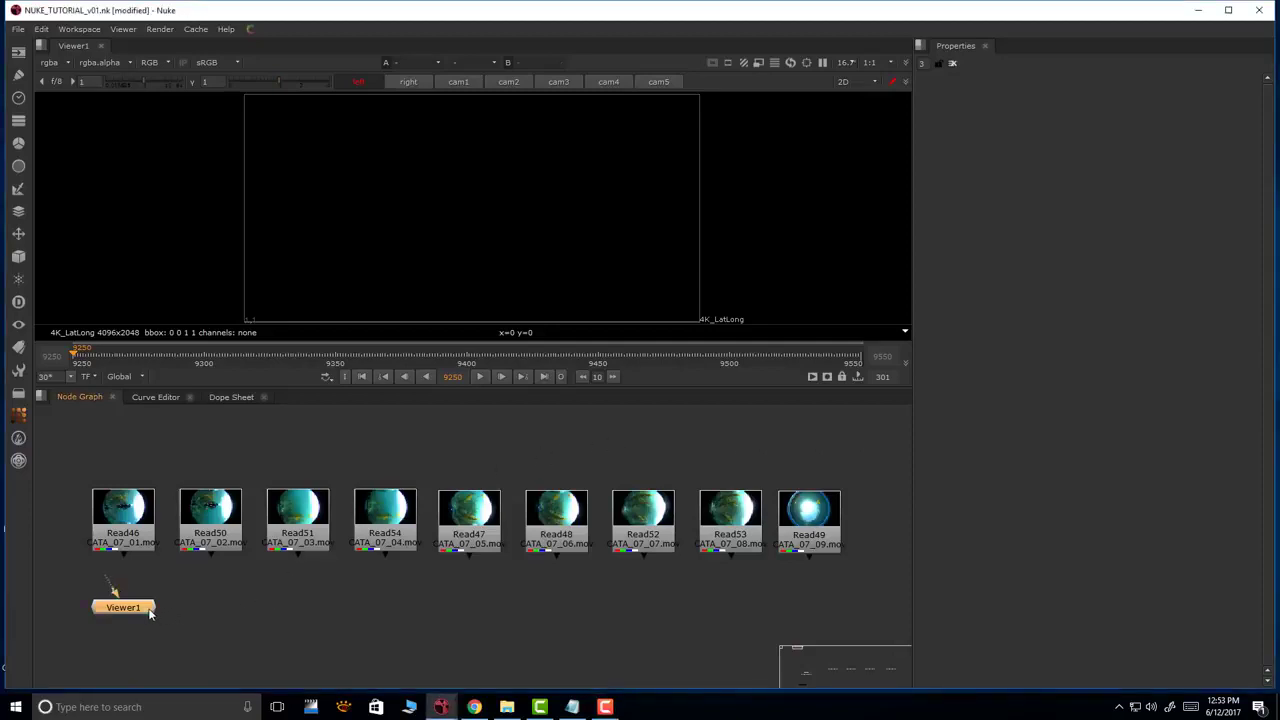
pyautogui.moveTo(62, 578); pyautogui.dragTo(188, 639)
pyautogui.press('Delete')
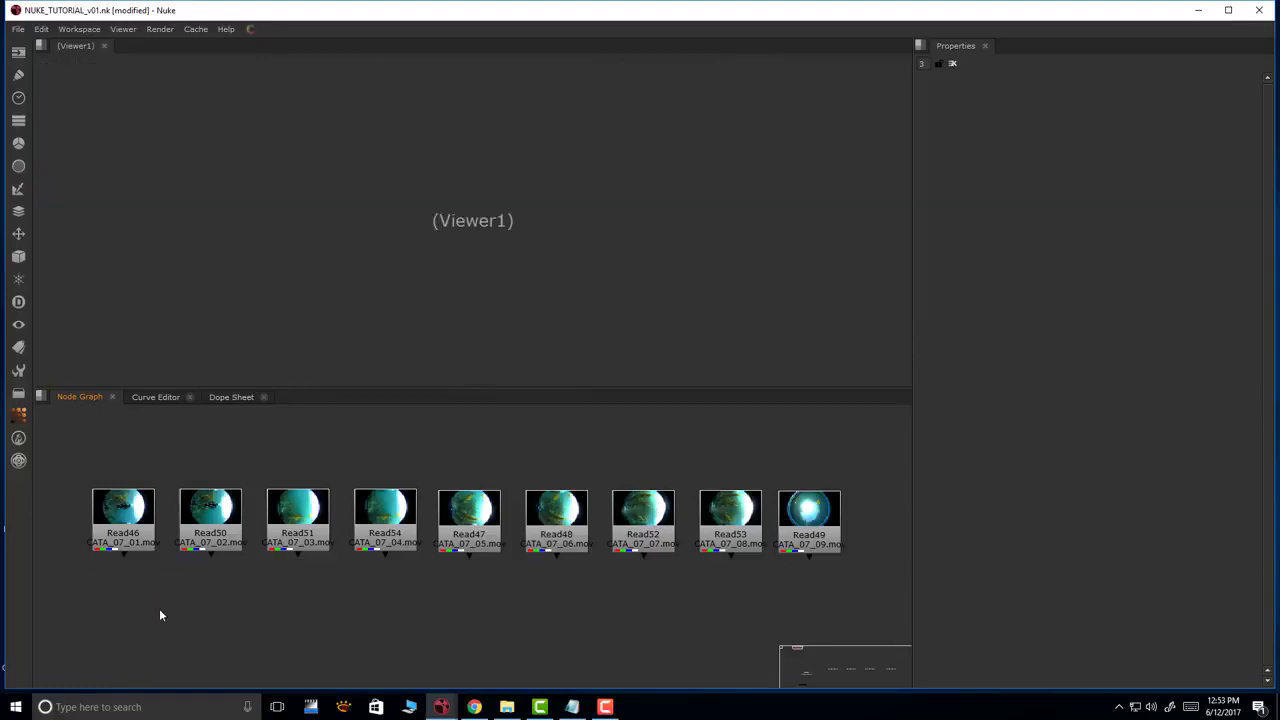
# Connect clips CATA_07_01, CATA_07_02 and CATA_07_03 to a new viewer as inputs 1, 2 and 3, placed below CATA_07_01
pyautogui.click(133, 535)
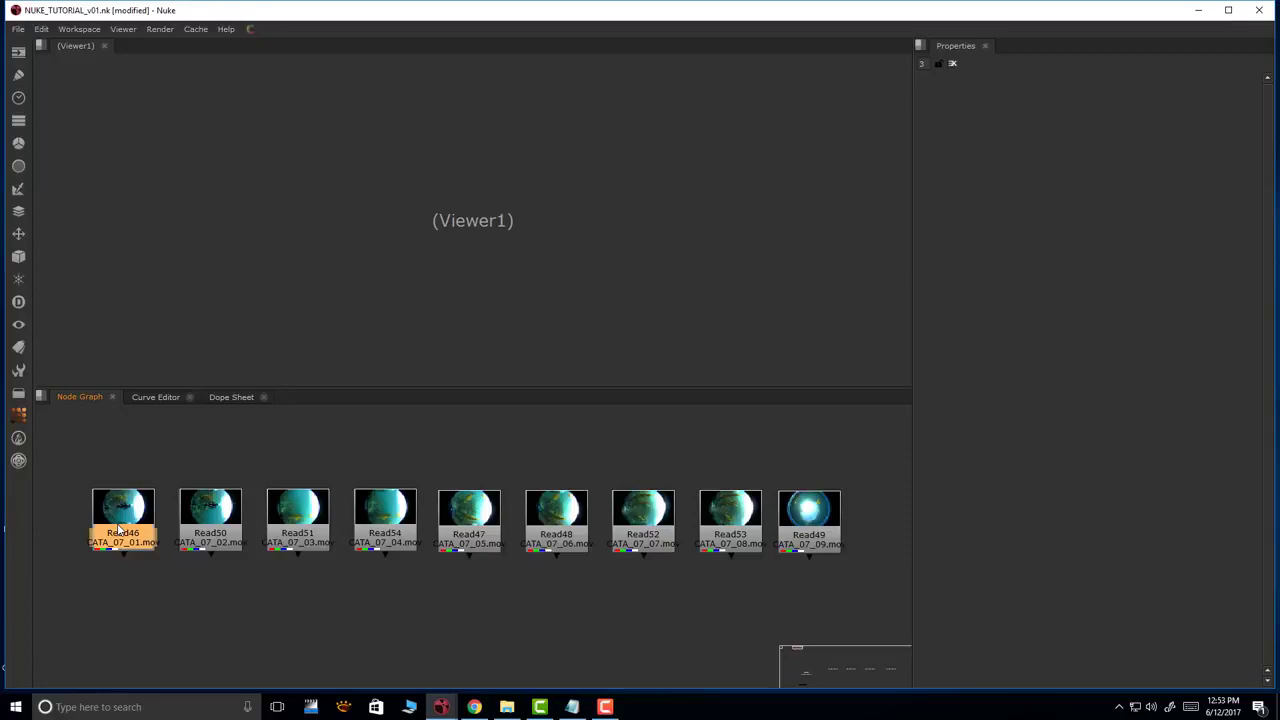
pyautogui.press('1')
pyautogui.moveTo(135, 565); pyautogui.dragTo(135, 615)
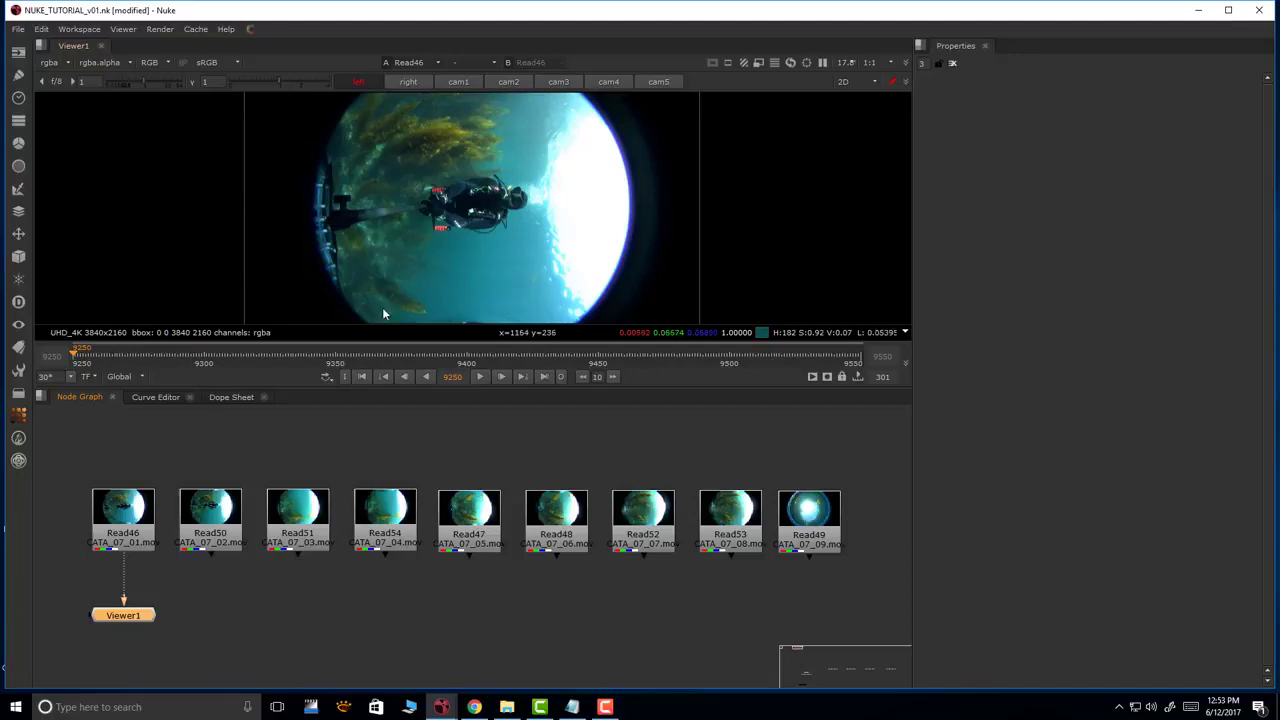
pyautogui.click(211, 532)
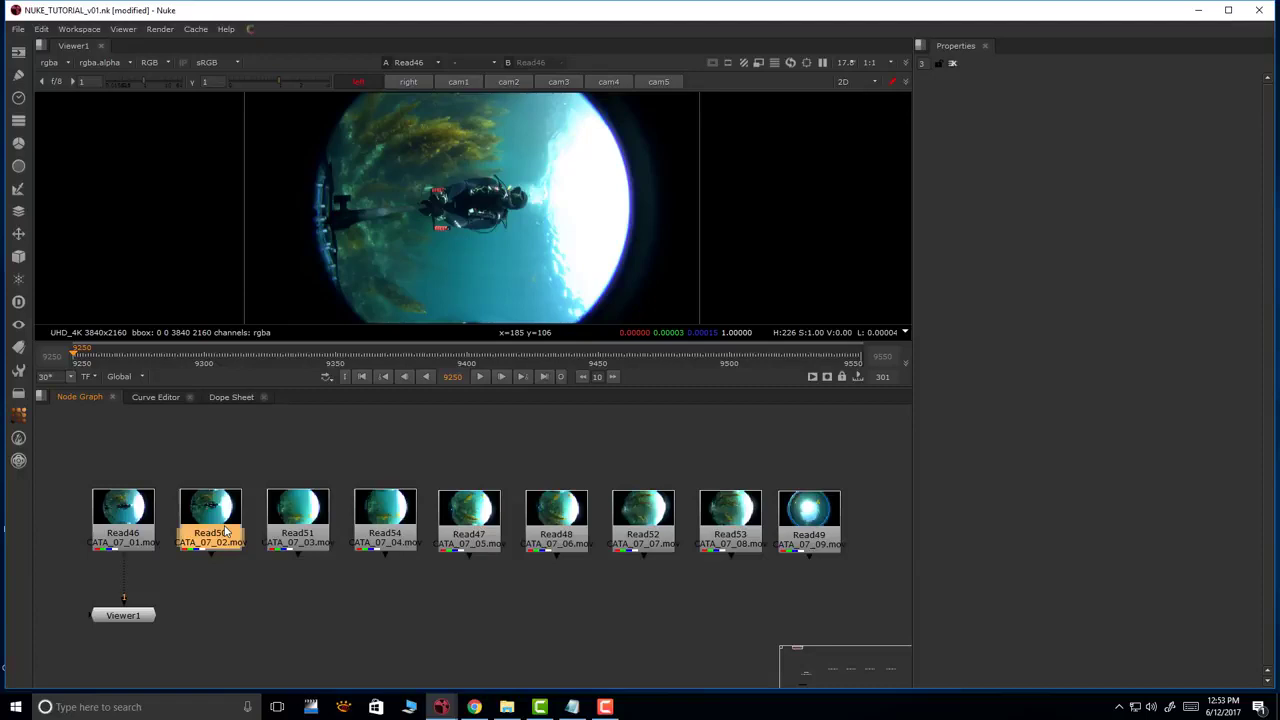
pyautogui.press('2')
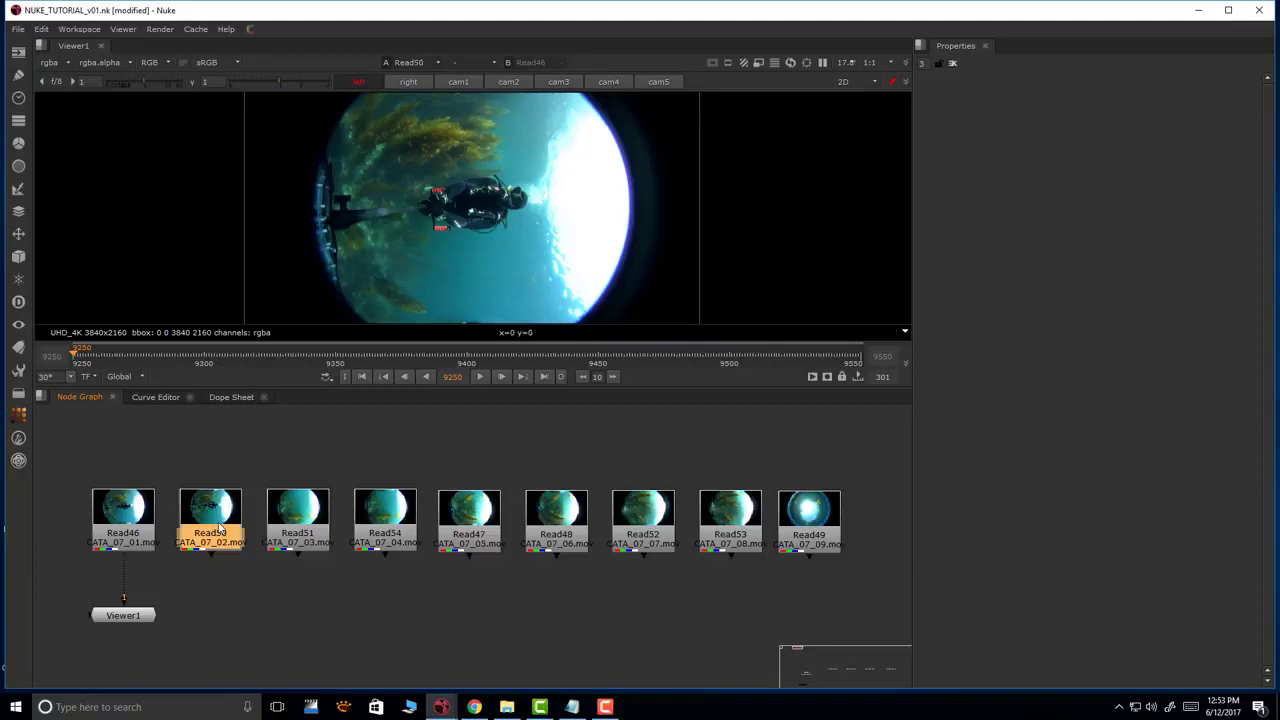
pyautogui.click(306, 538)
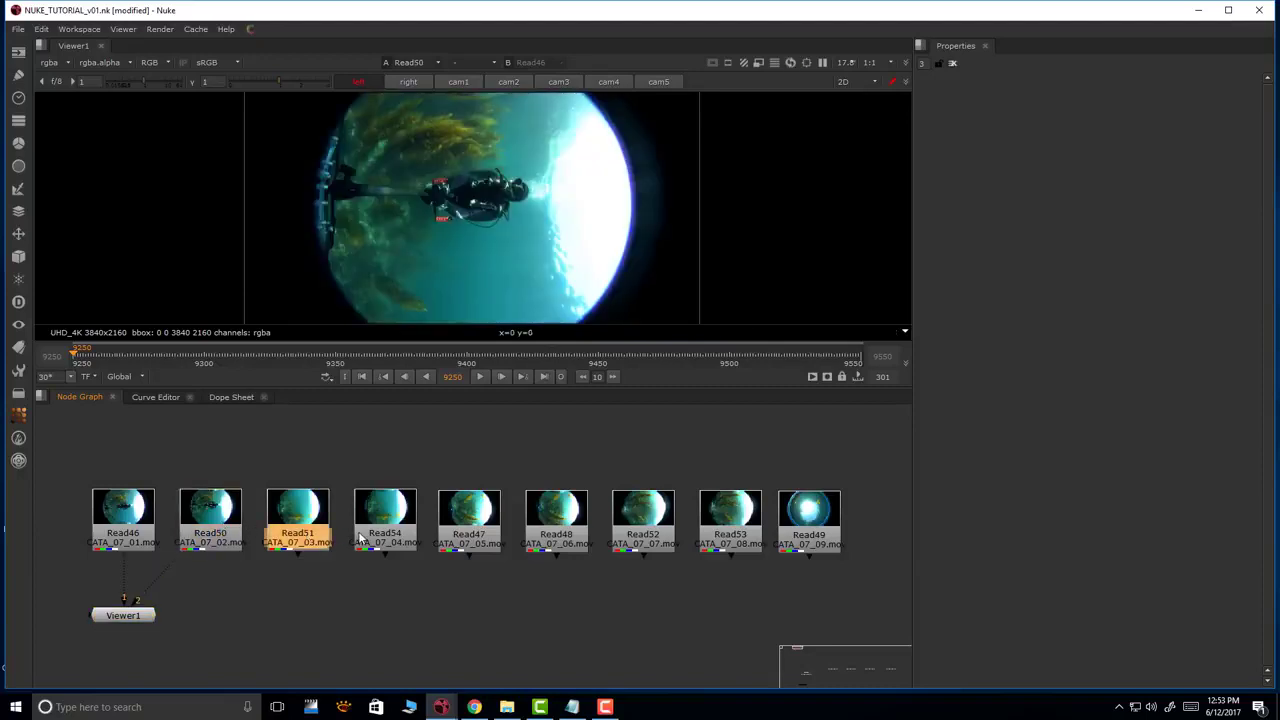
pyautogui.press('2')
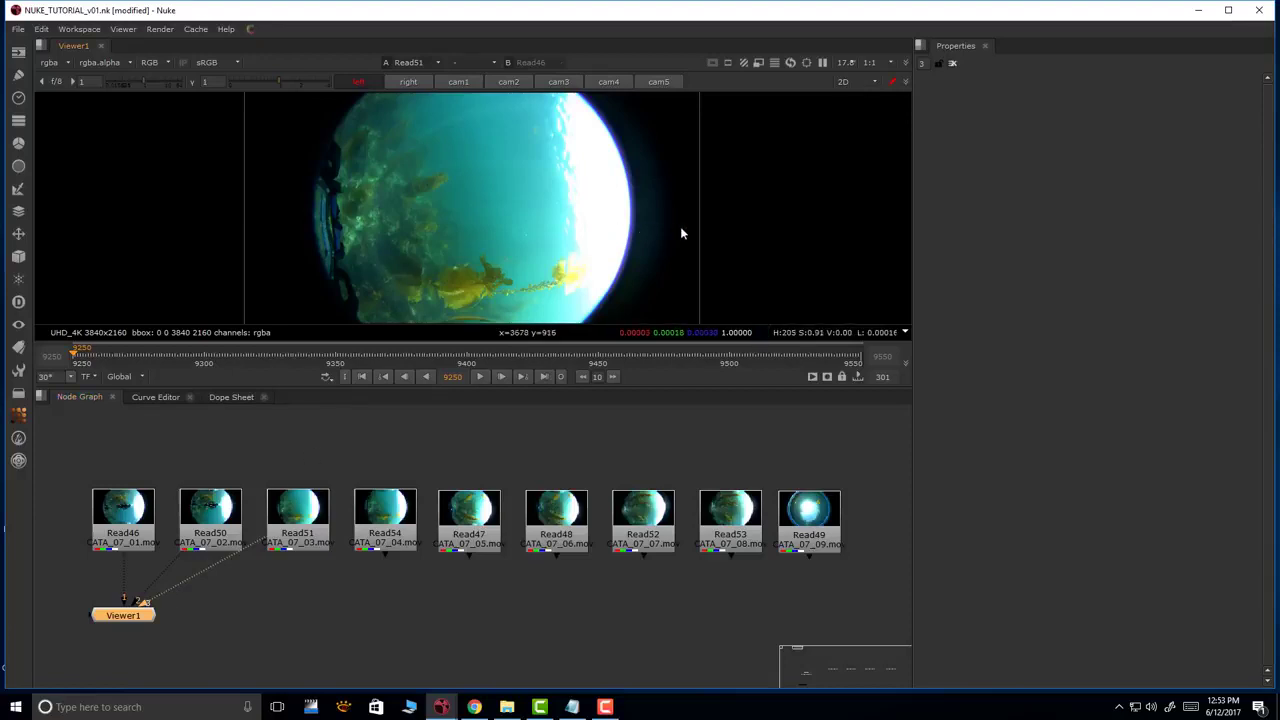
# Switch the viewer back and forth between inputs 1, 2 and 3 to compare the camera clips, ending on CATA_07_01
pyautogui.press('1')
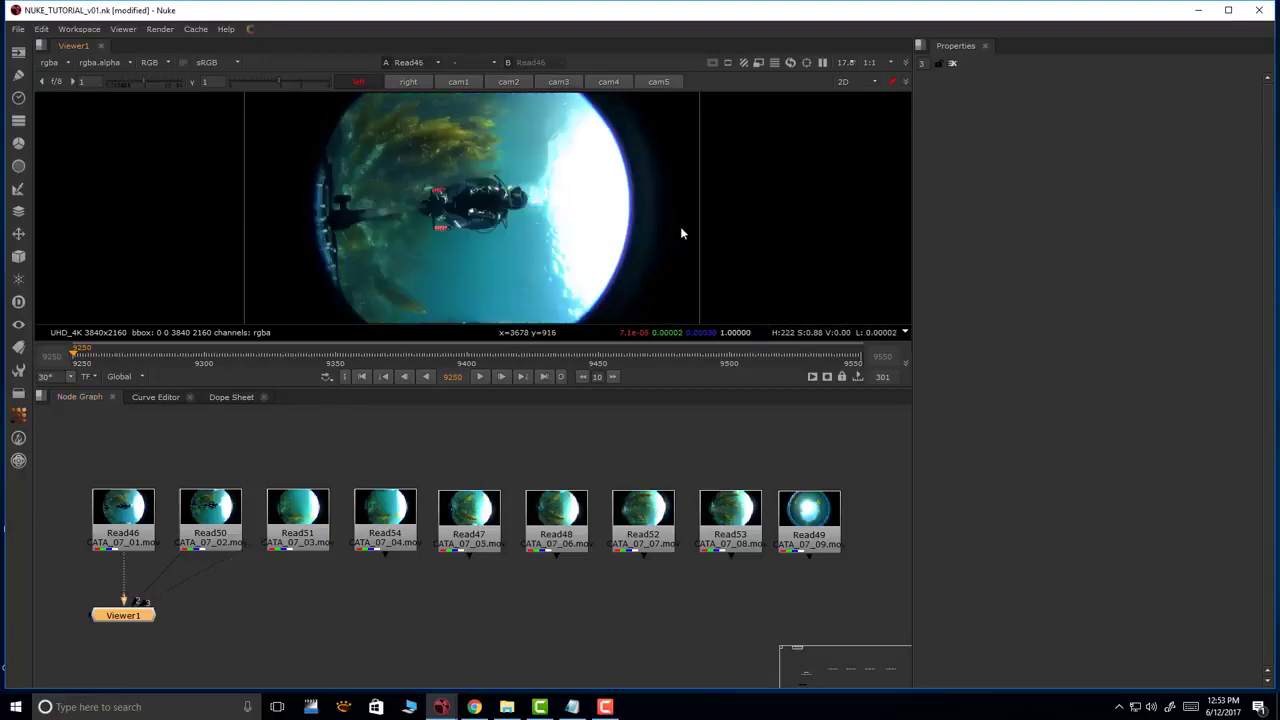
pyautogui.press('2')
pyautogui.press('3')
pyautogui.press('1')
pyautogui.press('2')
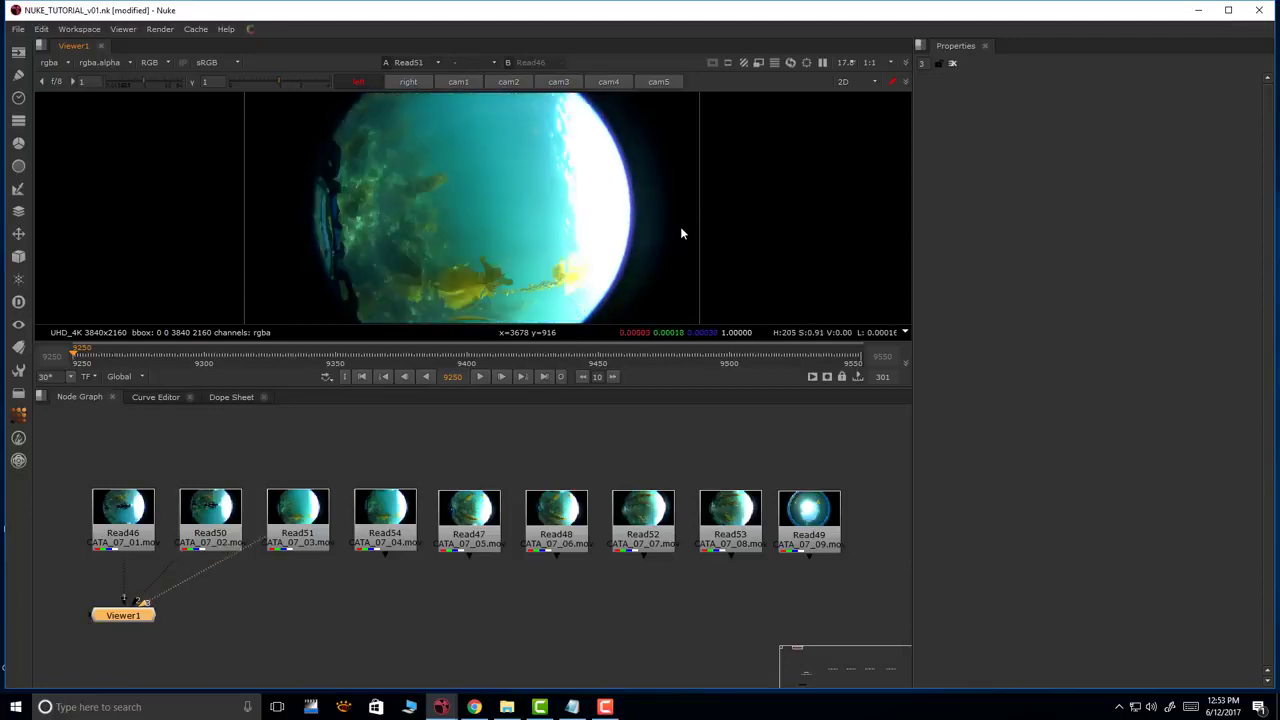
pyautogui.press('1')
pyautogui.click(268, 609)
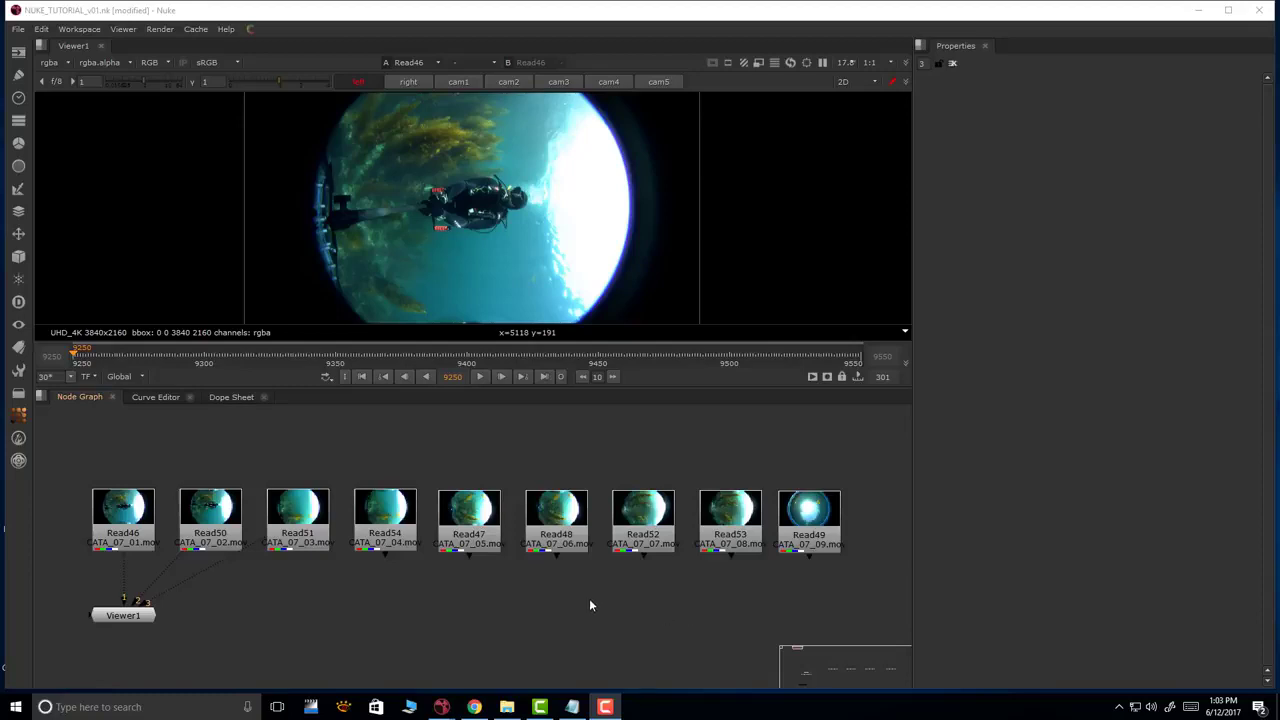
# Bring up the project settings and review the available full size formats without changing the selection
pyautogui.click(547, 601)
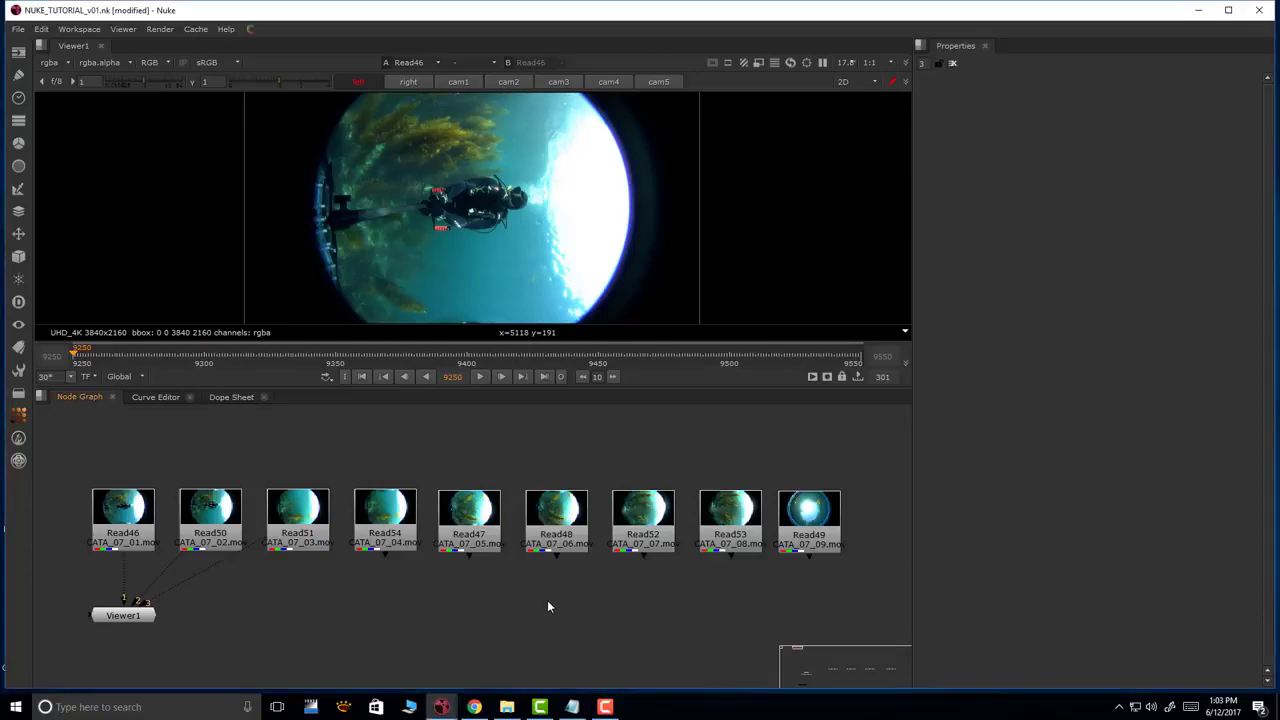
pyautogui.press('s')
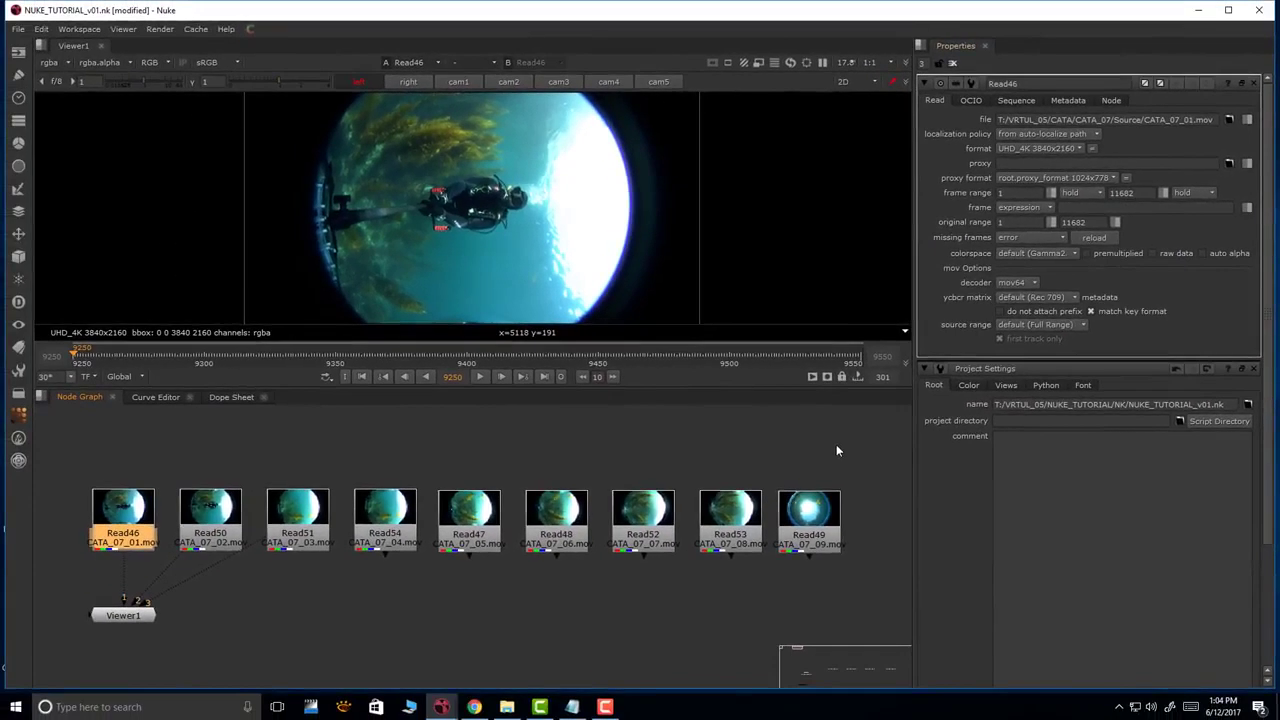
pyautogui.press('s')
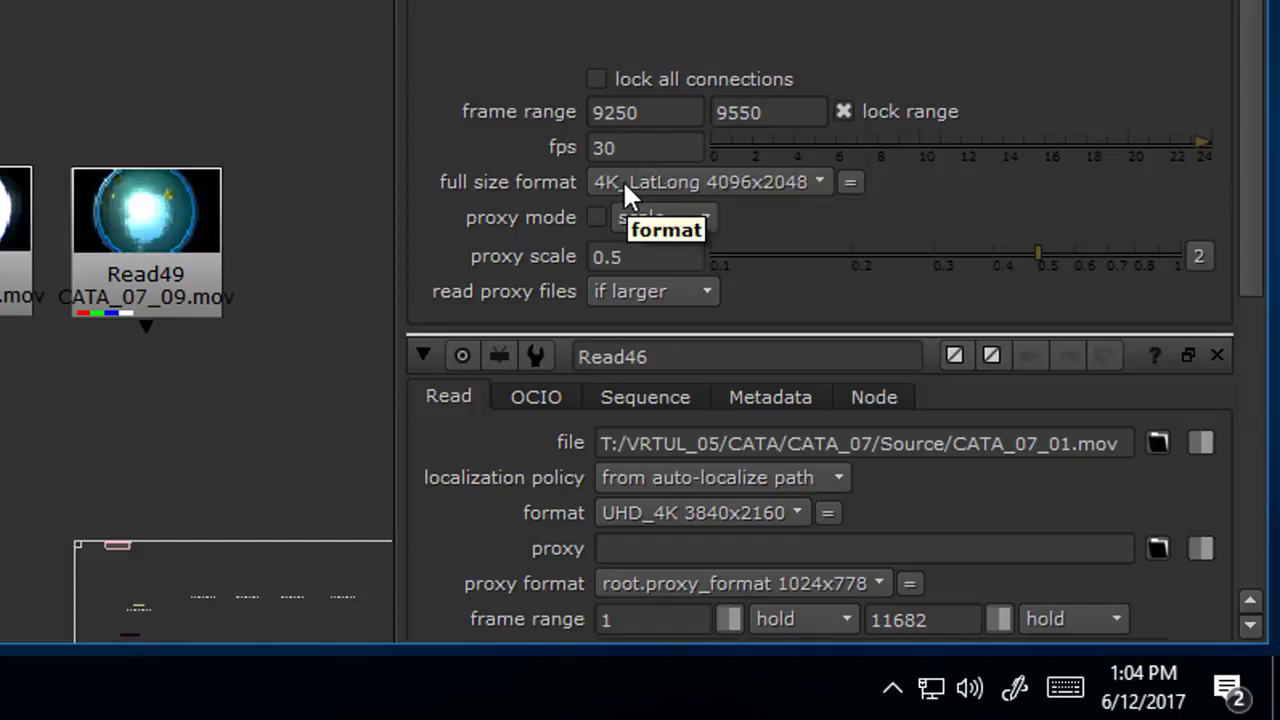
pyautogui.click(687, 181)
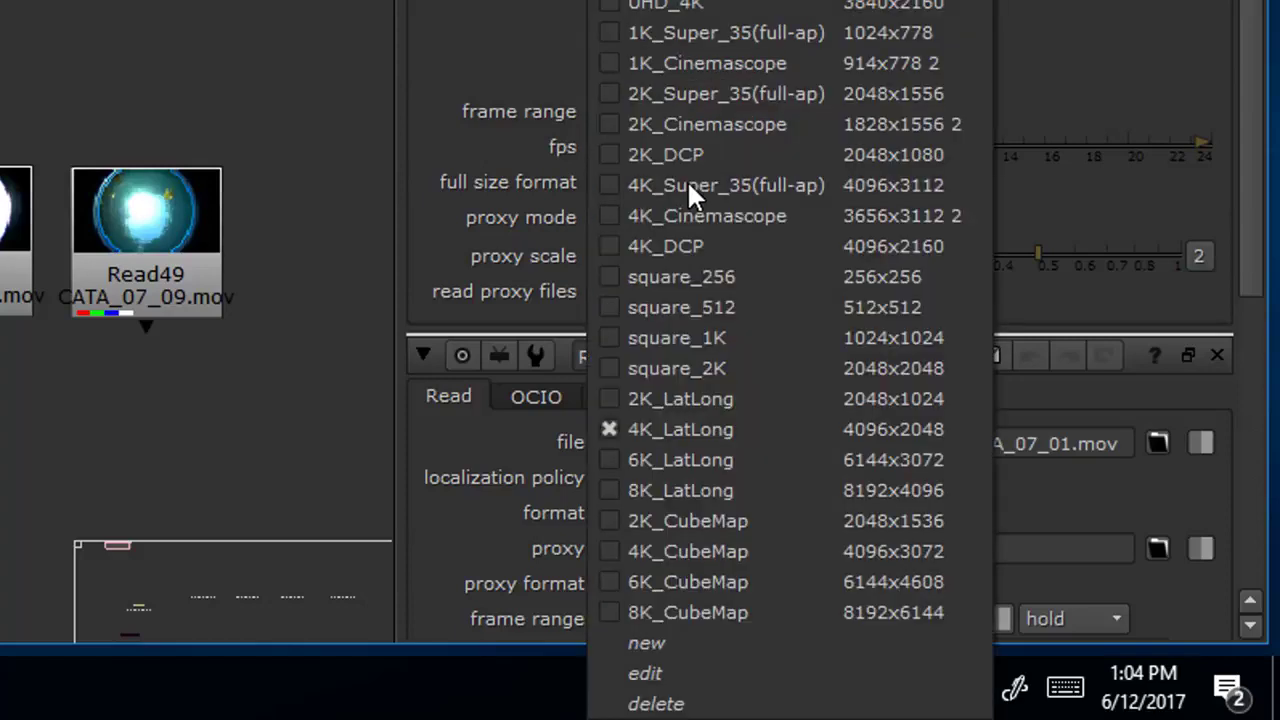
pyautogui.click(487, 156)
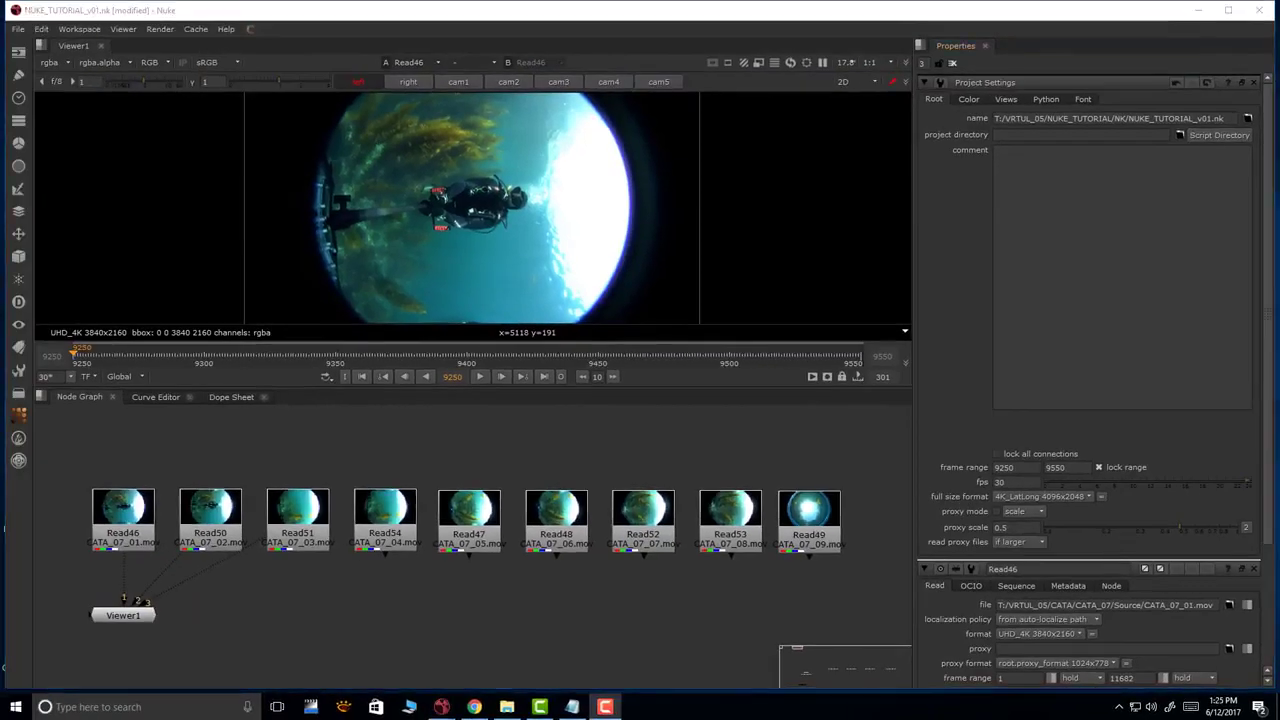
# Set the frame mode of the CATA_07_01 read node to offset
pyautogui.click(254, 455)
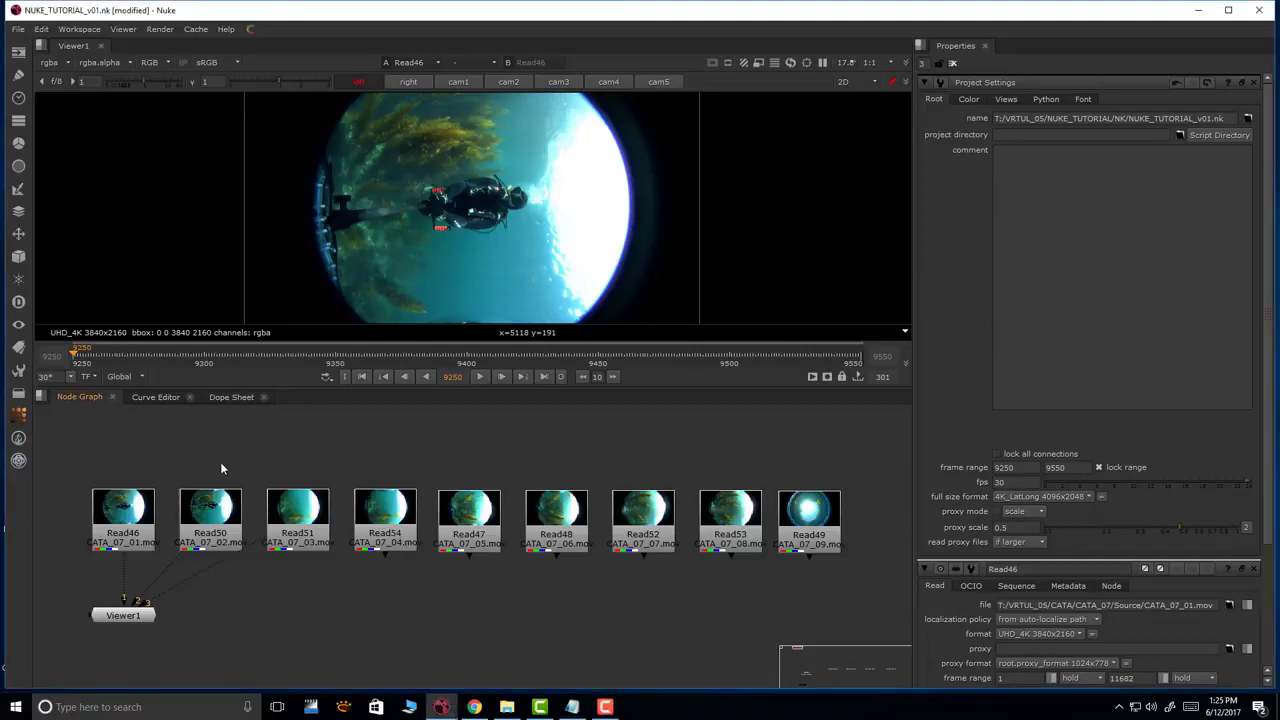
pyautogui.doubleClick(123, 510)
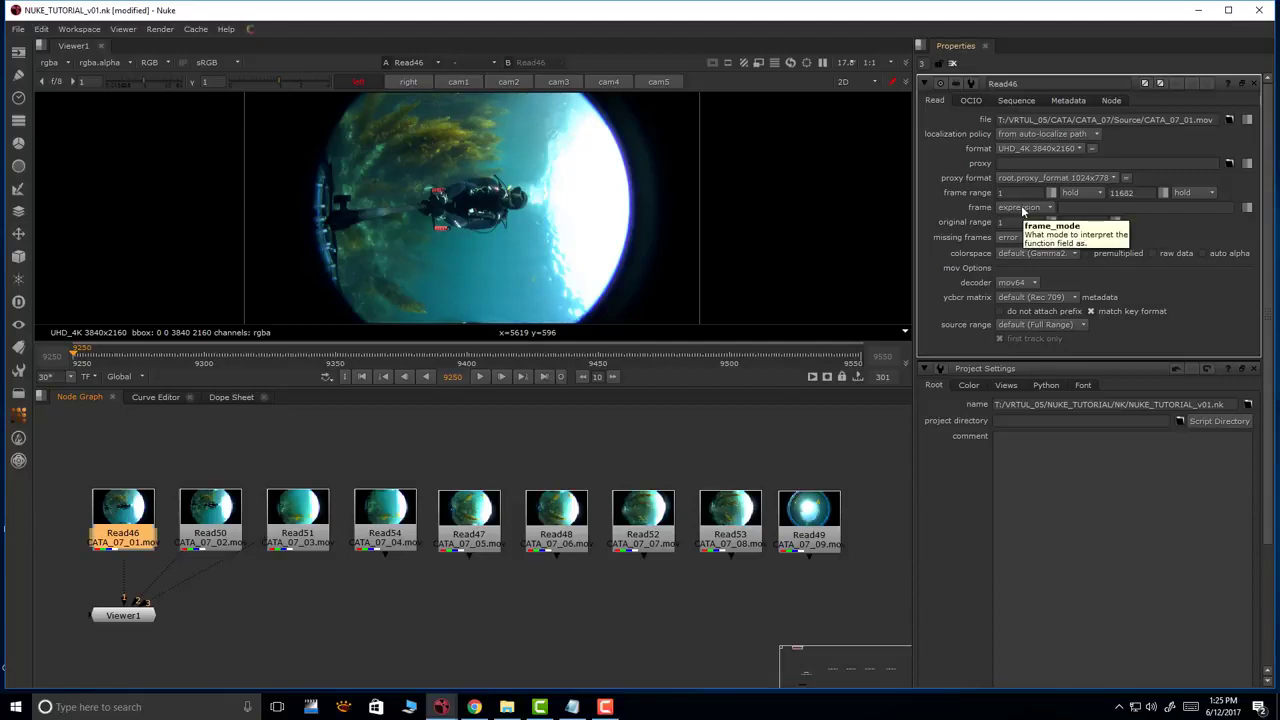
pyautogui.click(1022, 208)
pyautogui.click(1022, 237)
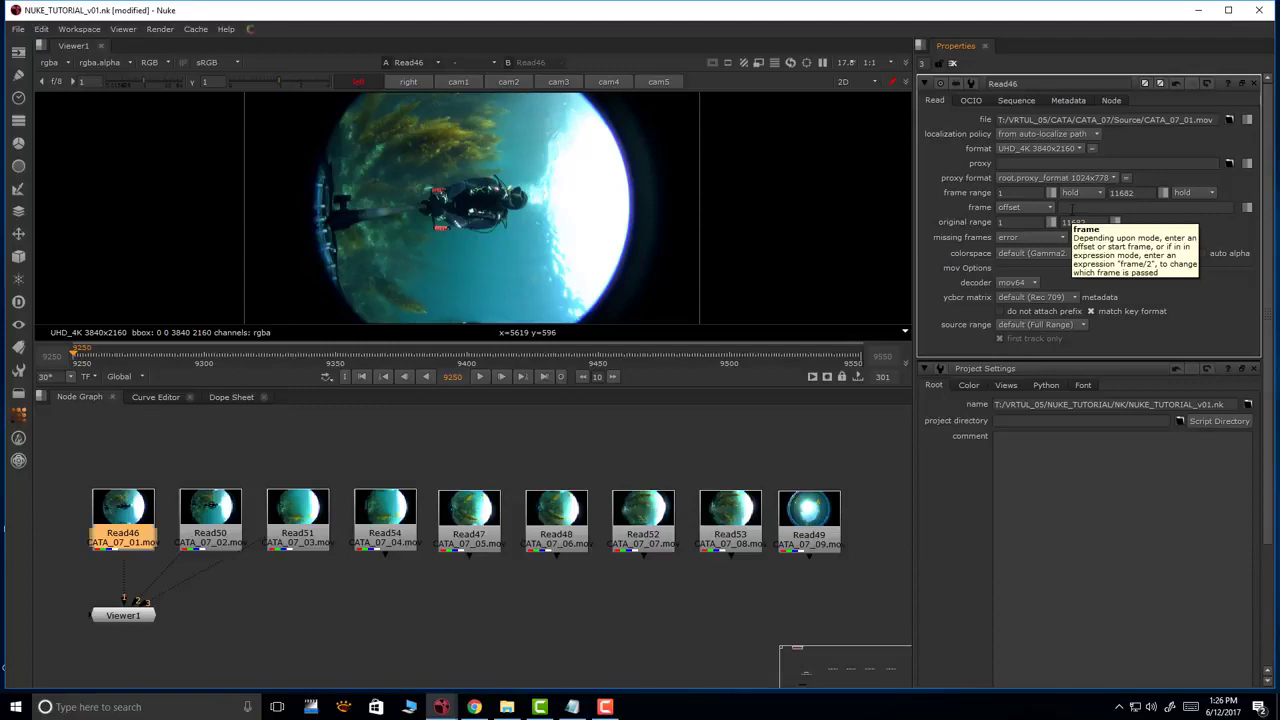
pyautogui.click(1068, 207)
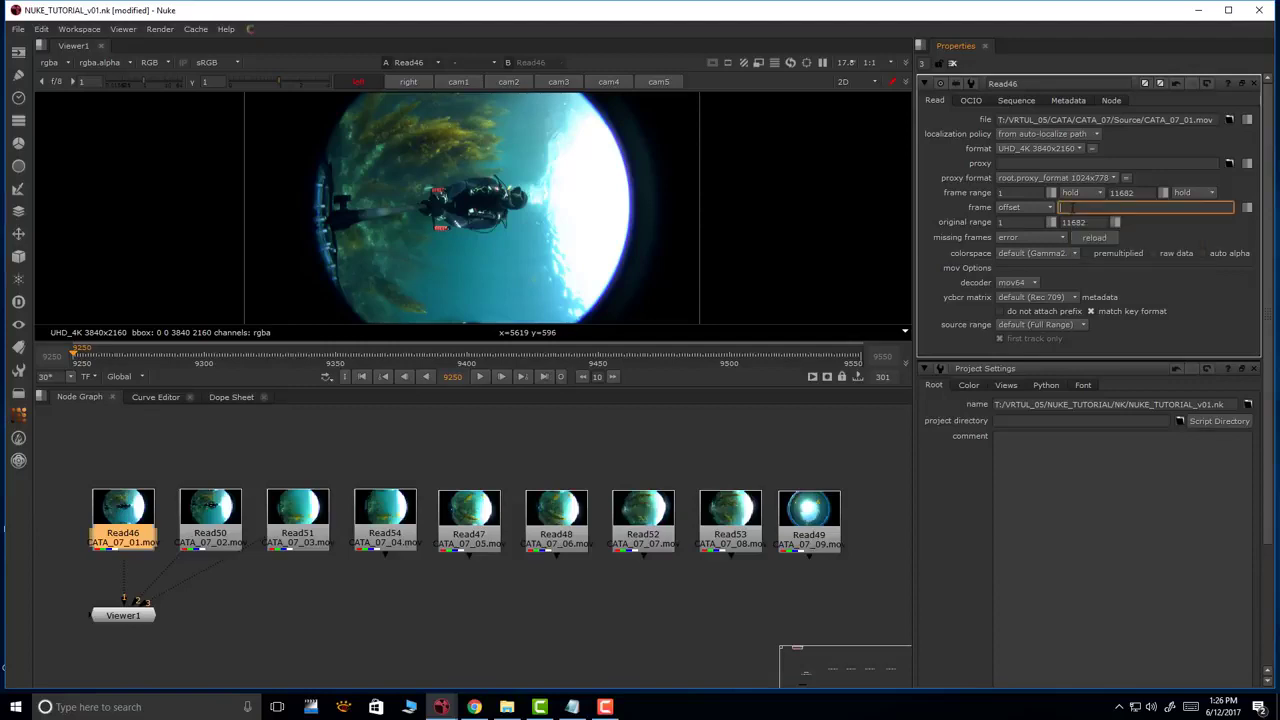
pyautogui.click(783, 463)
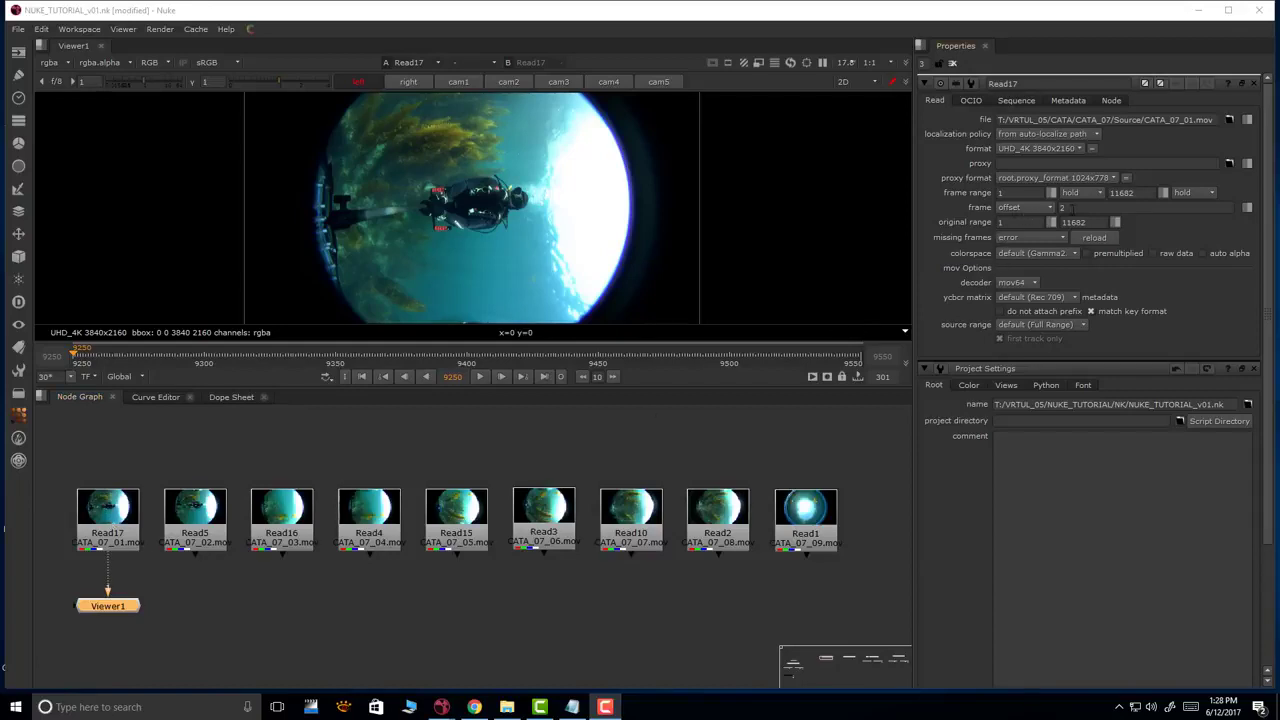
# Bring up the read node properties of clips CATA_07_01 through CATA_07_09 in order to check their frame offsets
pyautogui.click(130, 522)
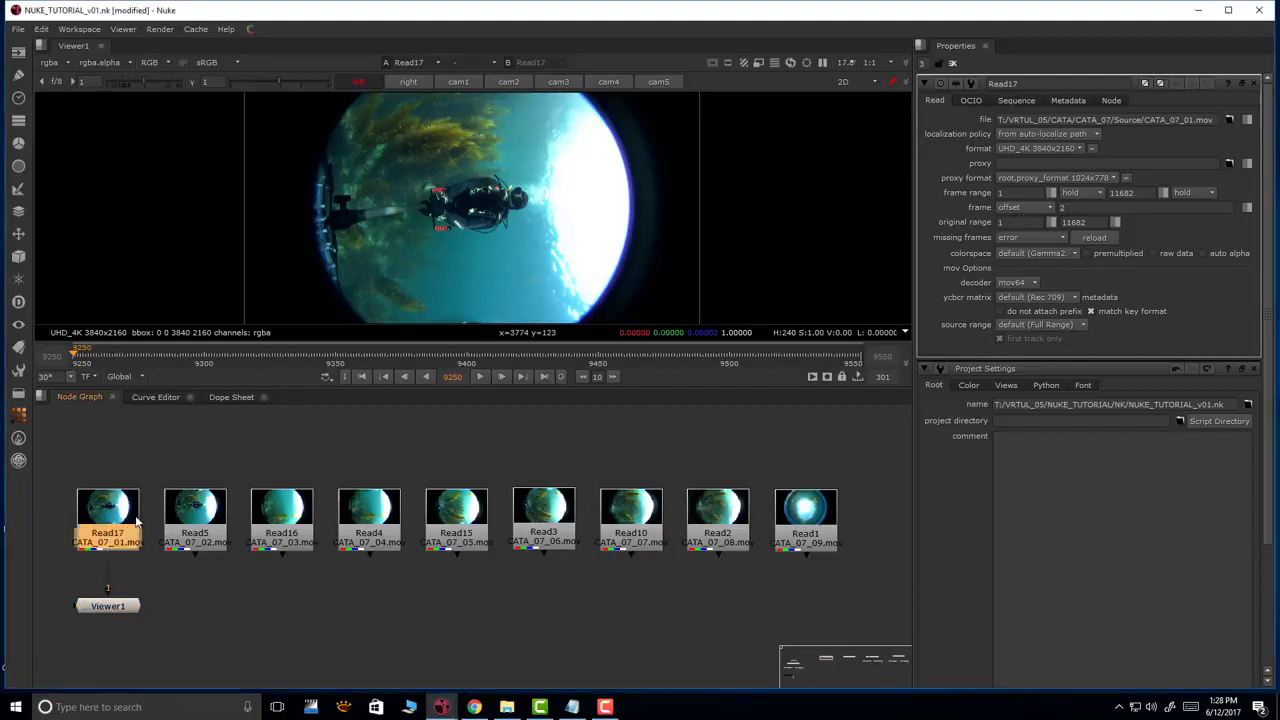
pyautogui.doubleClick(196, 518)
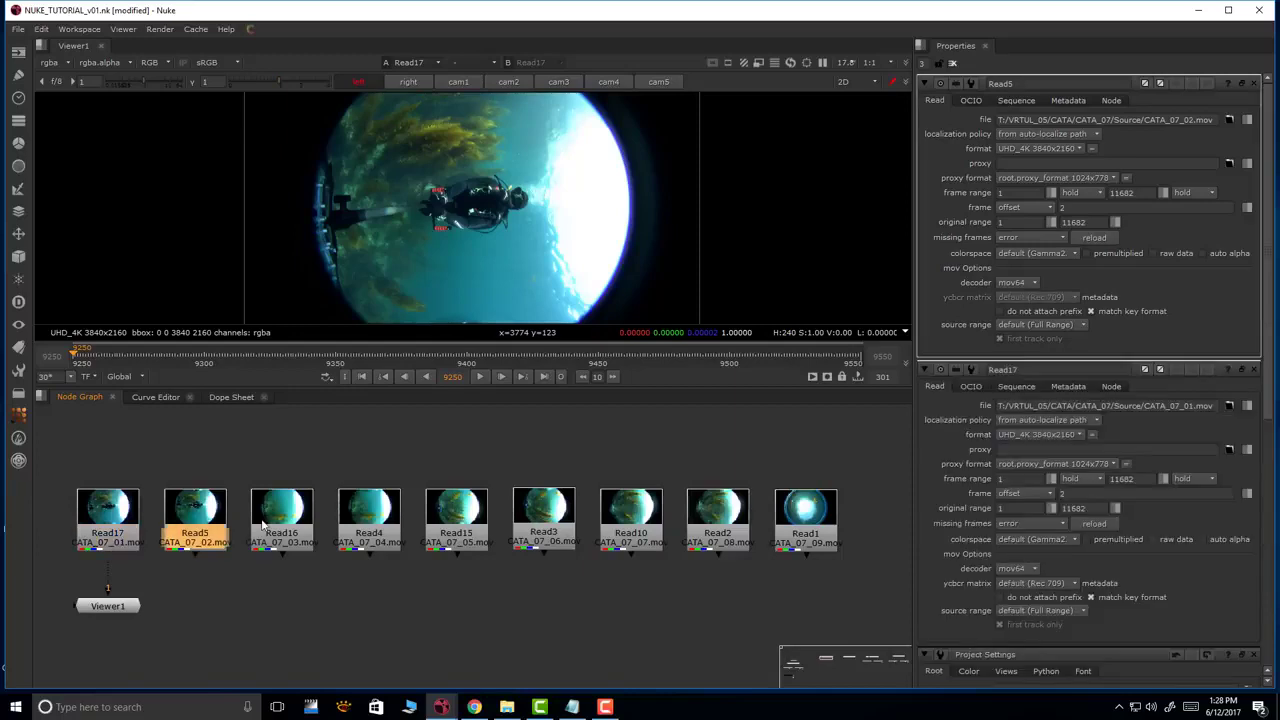
pyautogui.doubleClick(295, 519)
pyautogui.doubleClick(360, 520)
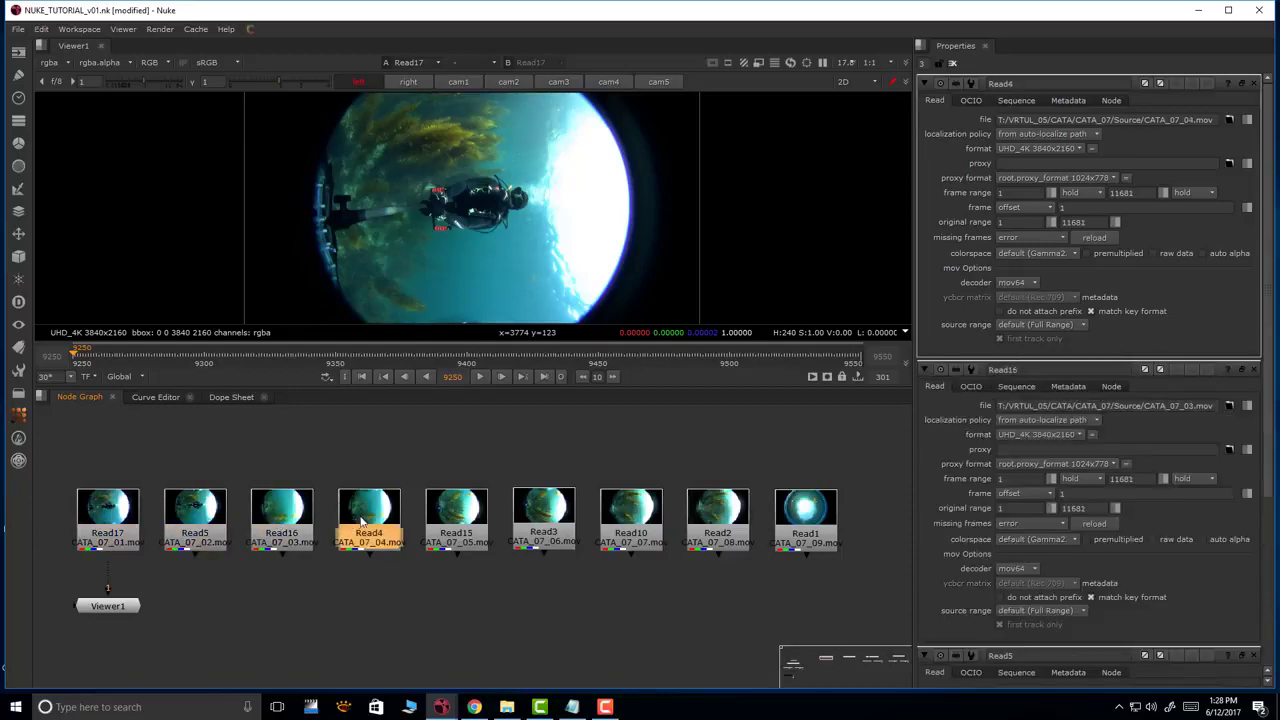
pyautogui.doubleClick(455, 518)
pyautogui.doubleClick(552, 515)
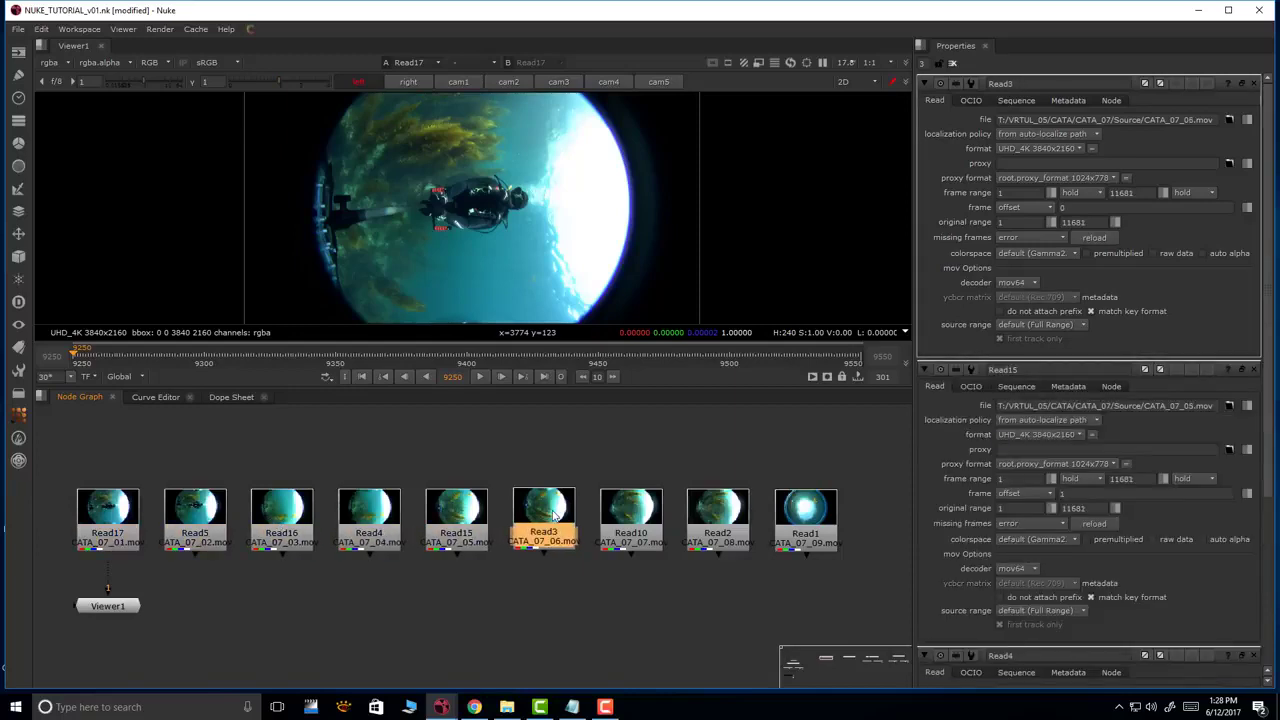
pyautogui.doubleClick(631, 512)
pyautogui.doubleClick(717, 518)
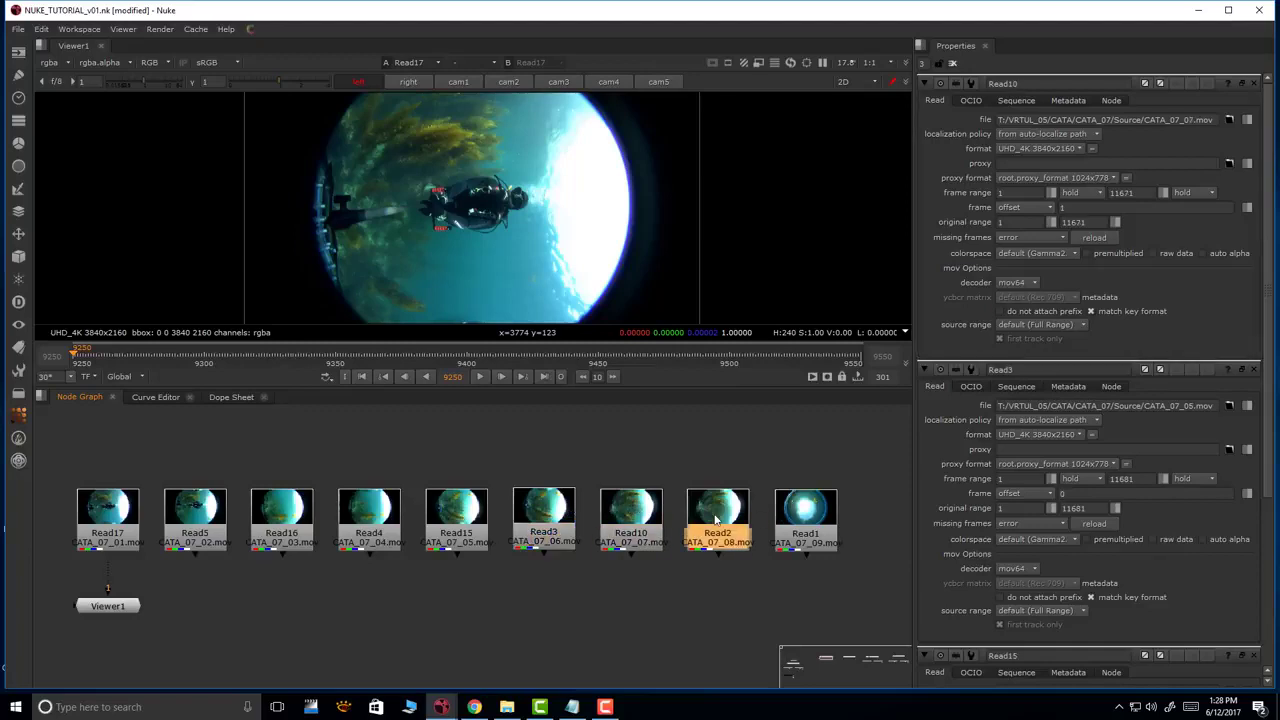
pyautogui.doubleClick(792, 518)
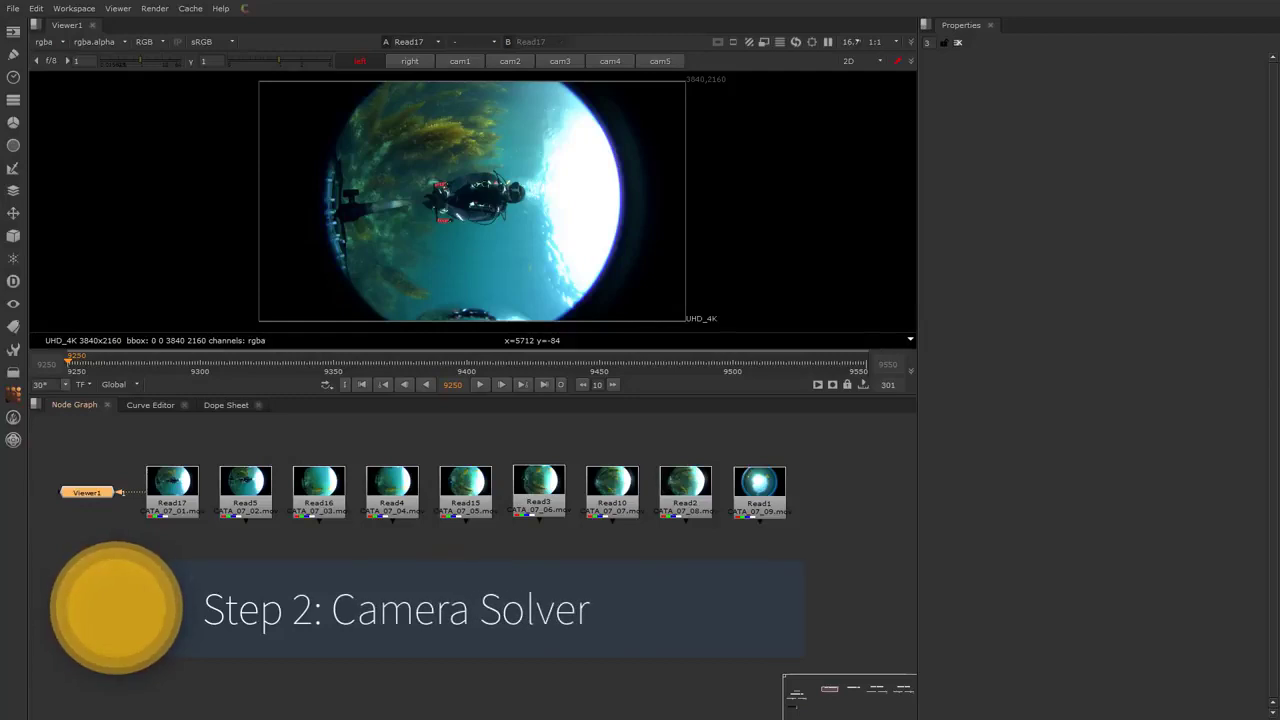
pyautogui.click(373, 590)
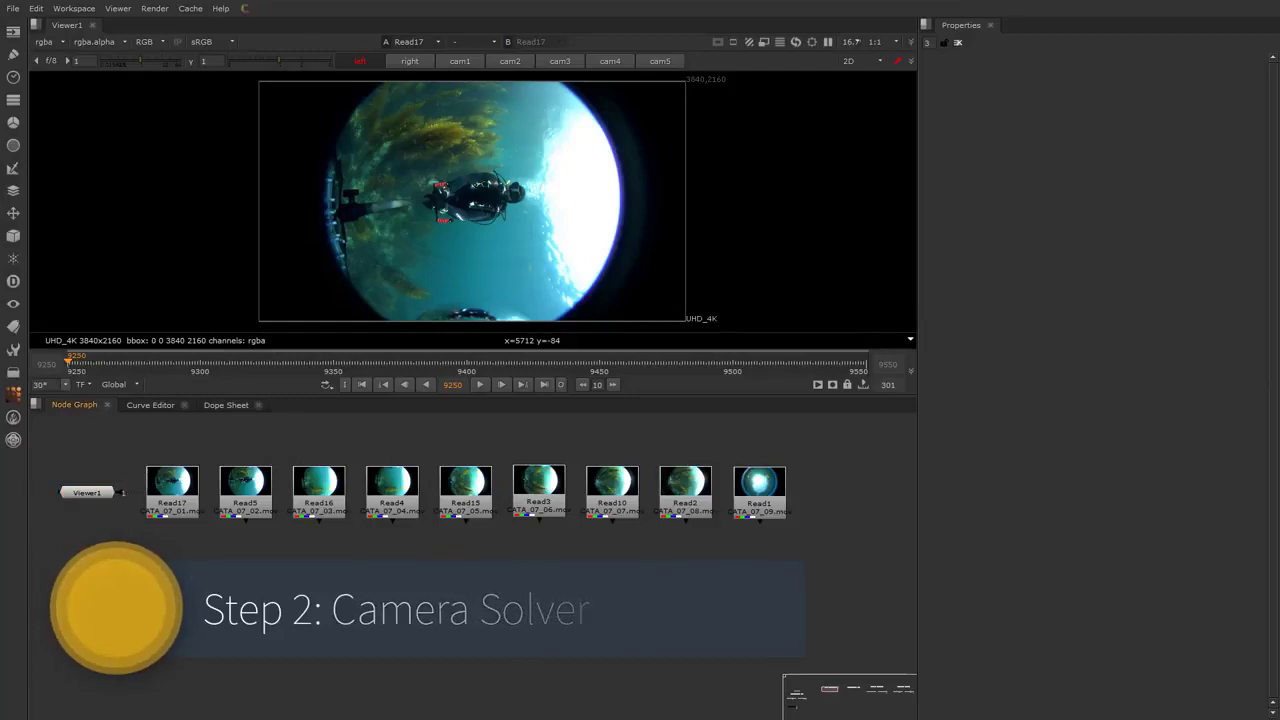
pyautogui.press('Tab')
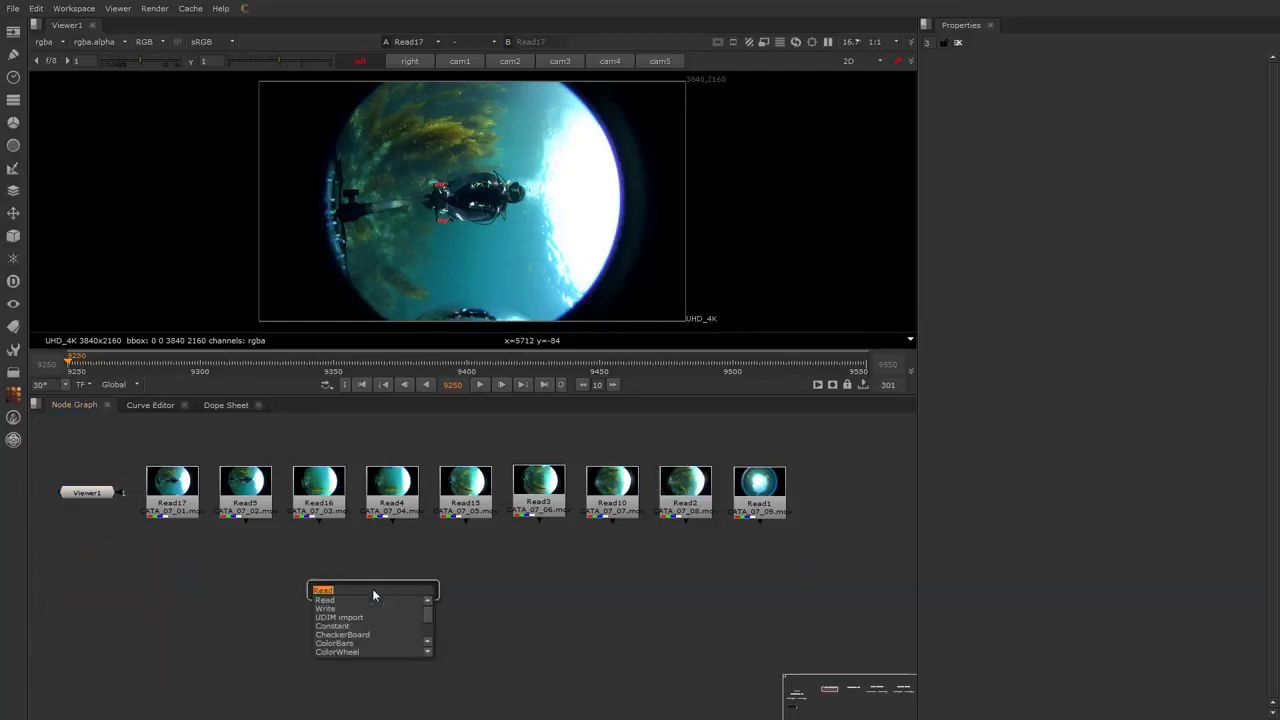
pyautogui.write('c')
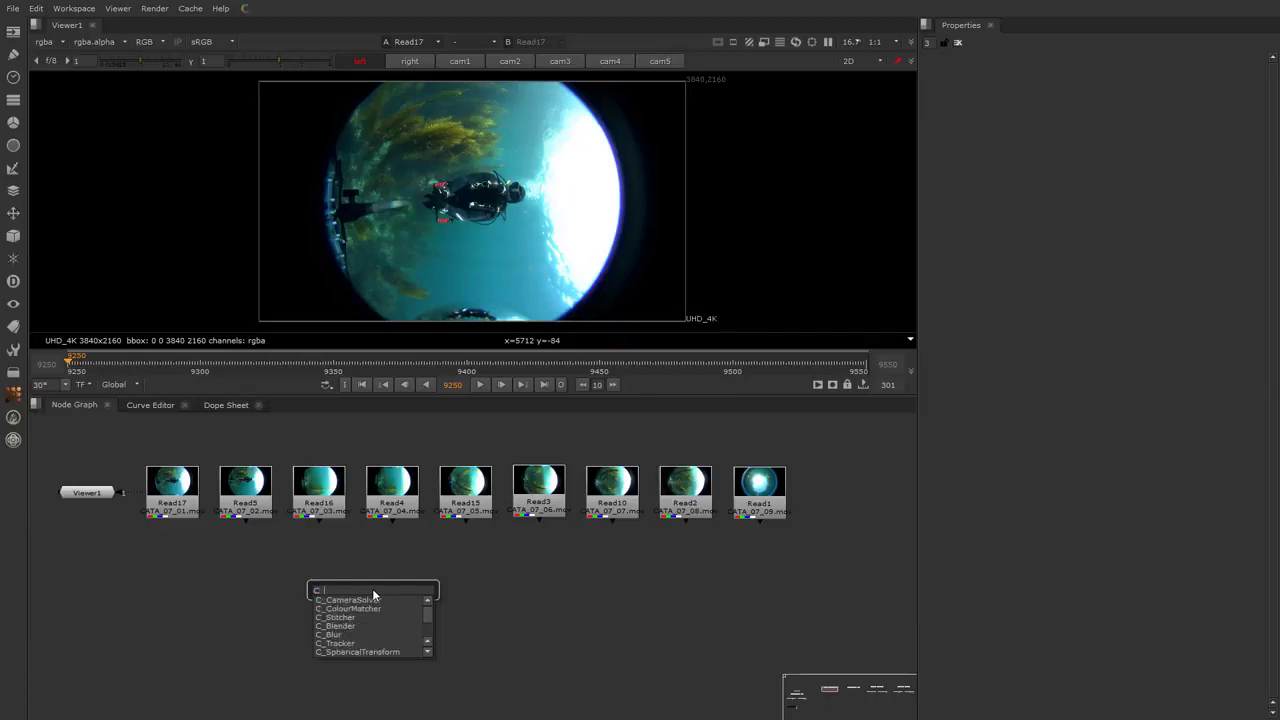
pyautogui.write('_')
pyautogui.click(348, 599)
pyautogui.press('Delete')
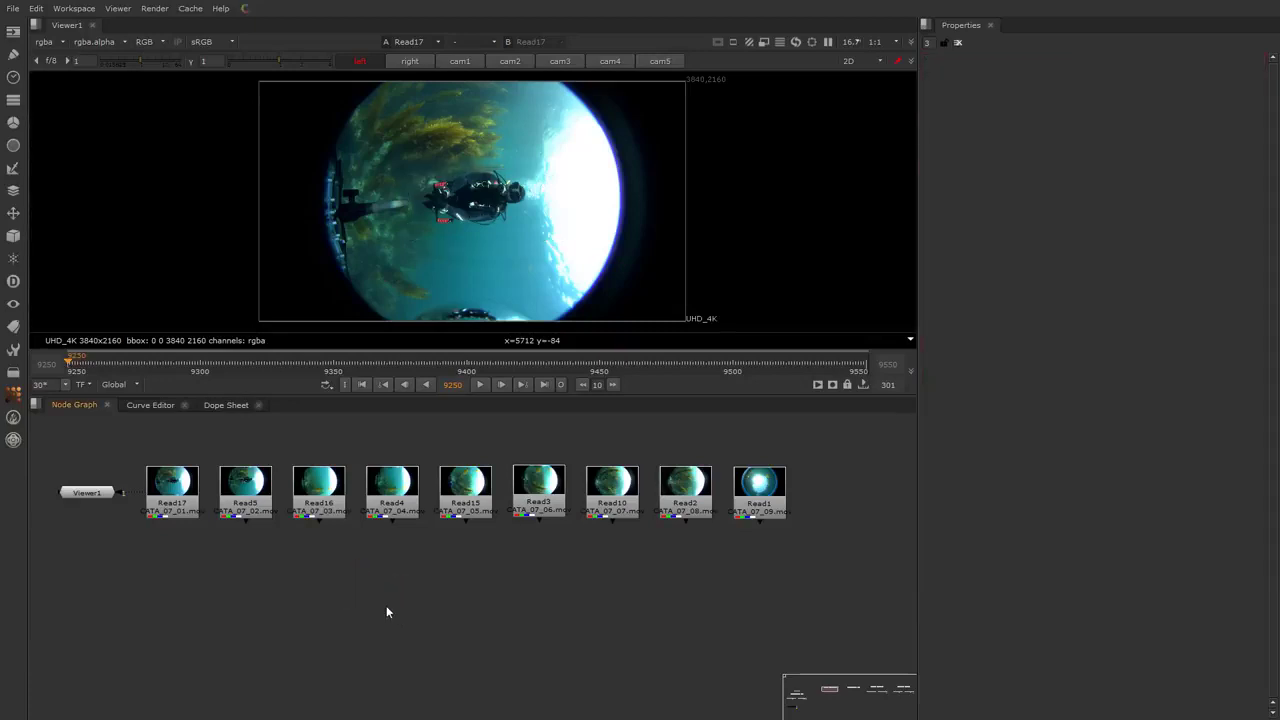
# Add a C_CameraSolver node from the CaraVR tools and place it below the CATA_07_01 read node
pyautogui.click(13, 441)
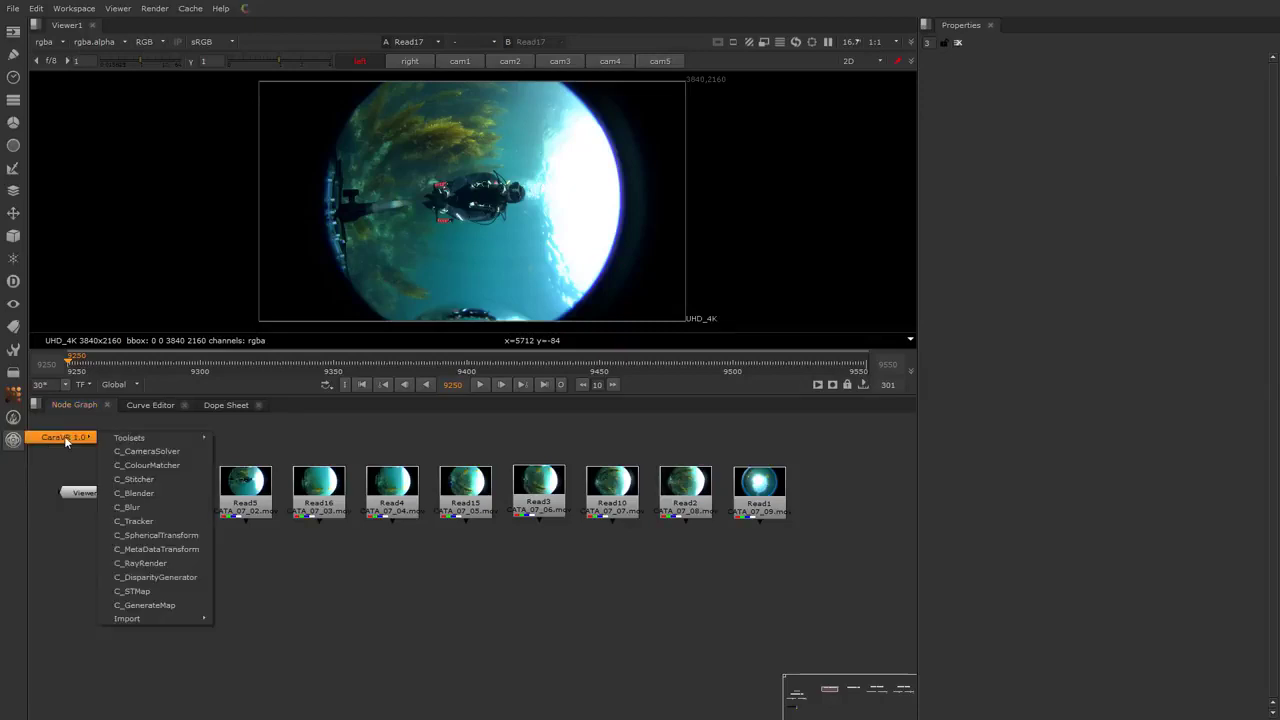
pyautogui.click(140, 451)
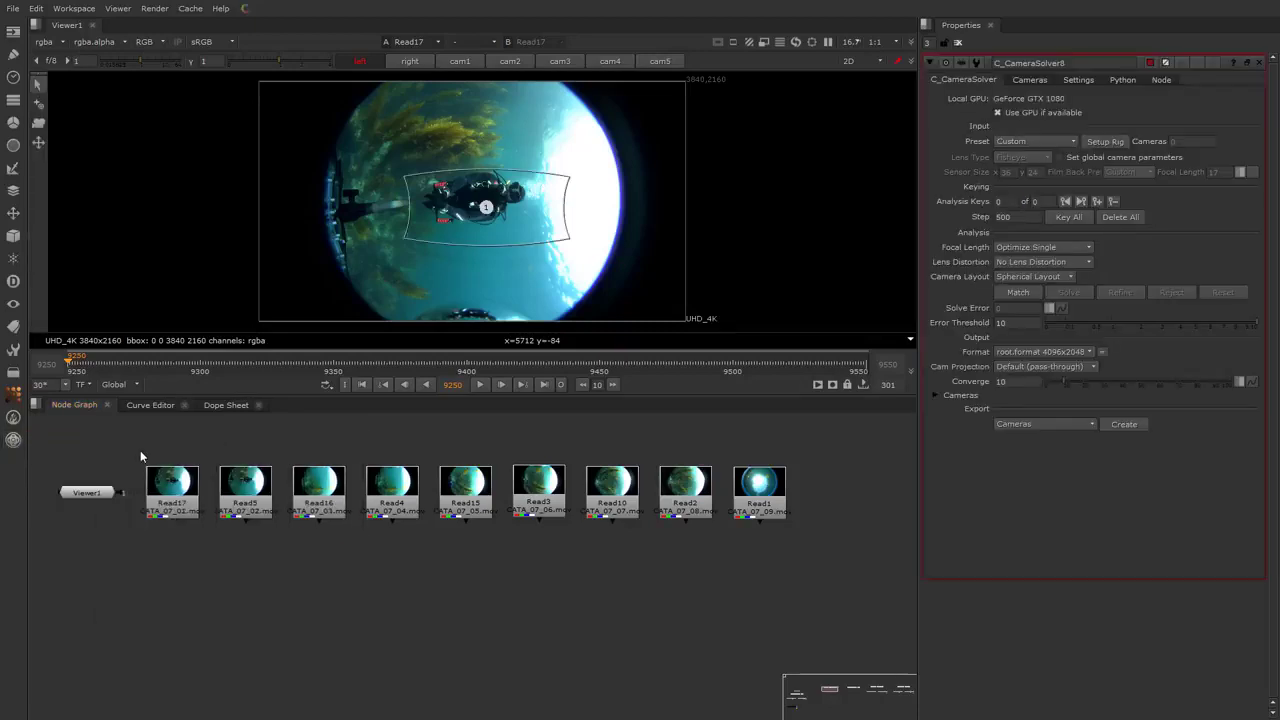
pyautogui.moveTo(302, 592); pyautogui.dragTo(254, 596)
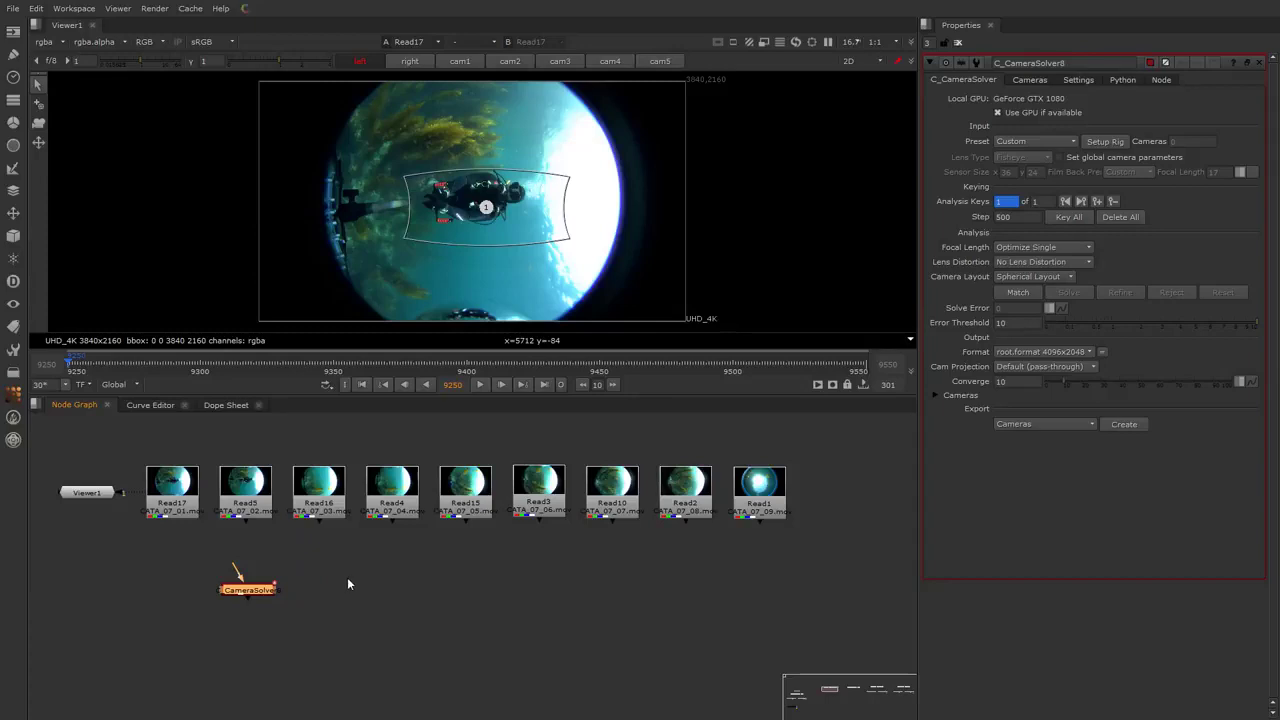
pyautogui.moveTo(282, 560); pyautogui.dragTo(334, 552, button='middle')
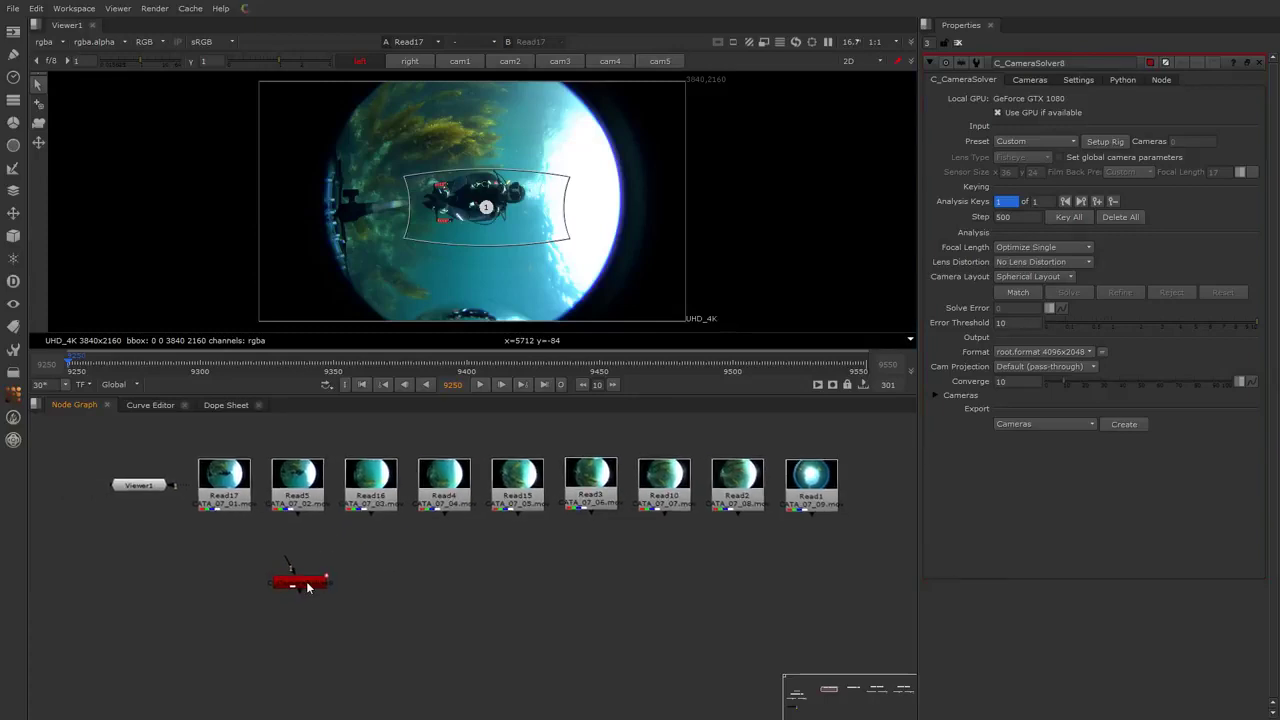
pyautogui.moveTo(305, 584); pyautogui.dragTo(241, 582)
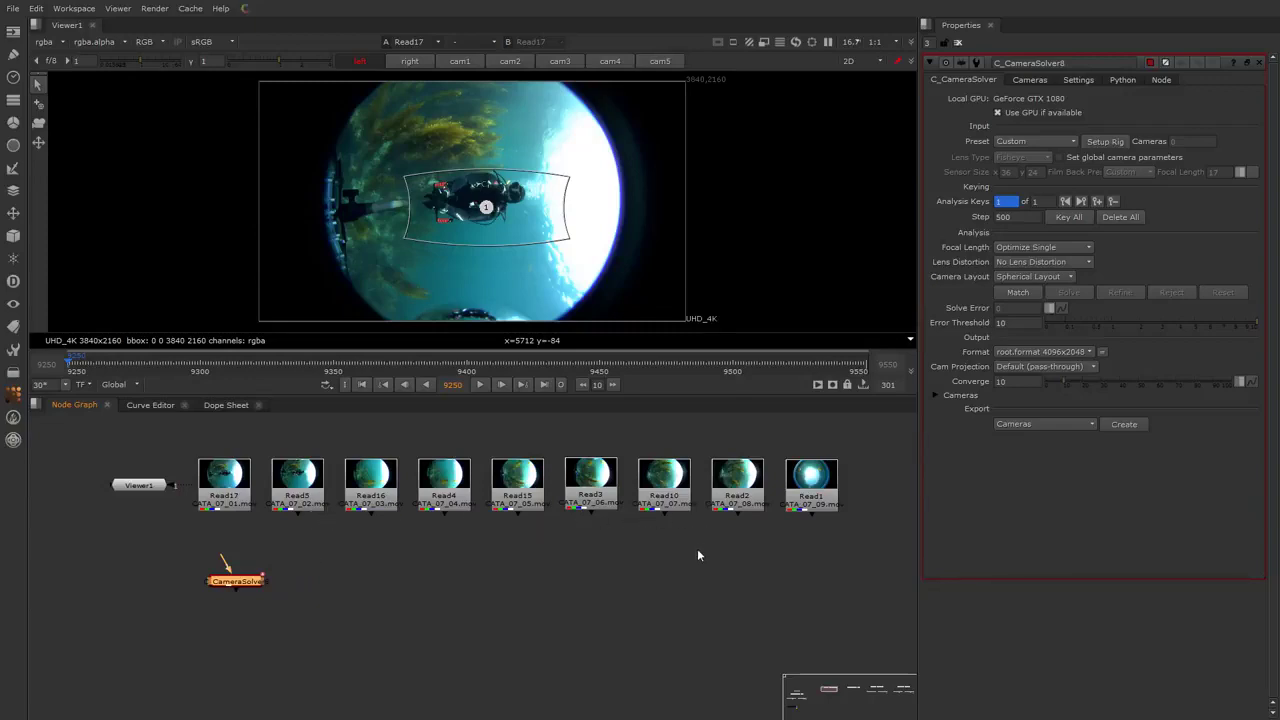
pyautogui.moveTo(257, 589); pyautogui.dragTo(246, 595)
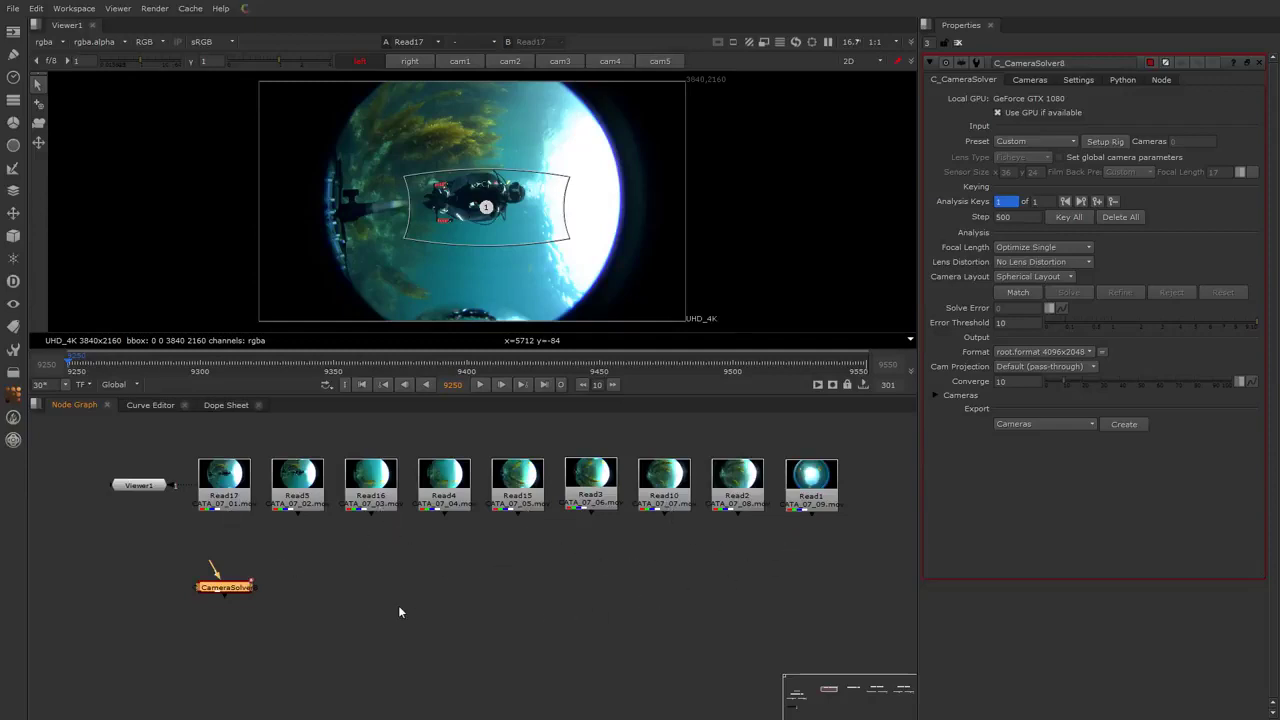
pyautogui.click(697, 598)
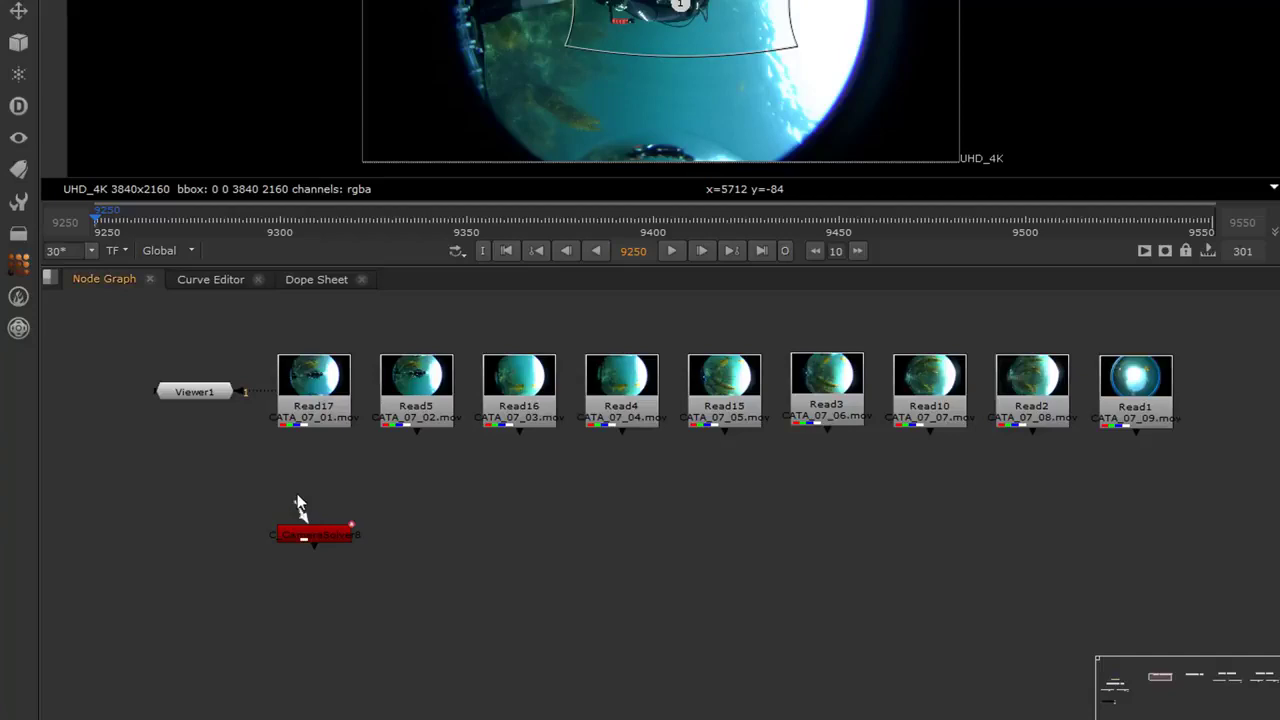
# Connect clips CATA_07_01, 03, 05, 07 and 09 to the camera solver as inputs 1 to 5, and shift the solver slightly down
pyautogui.moveTo(314, 518); pyautogui.dragTo(314, 400)
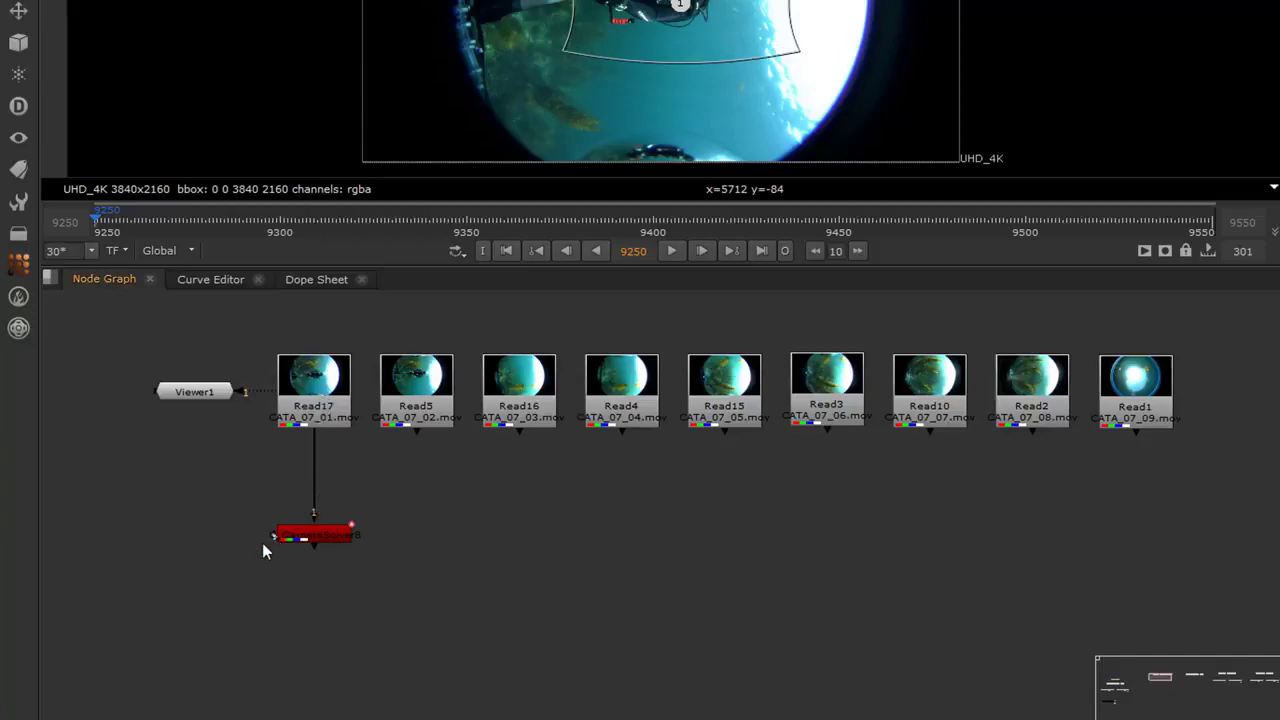
pyautogui.moveTo(270, 538); pyautogui.dragTo(530, 417)
pyautogui.moveTo(222, 561); pyautogui.dragTo(733, 424)
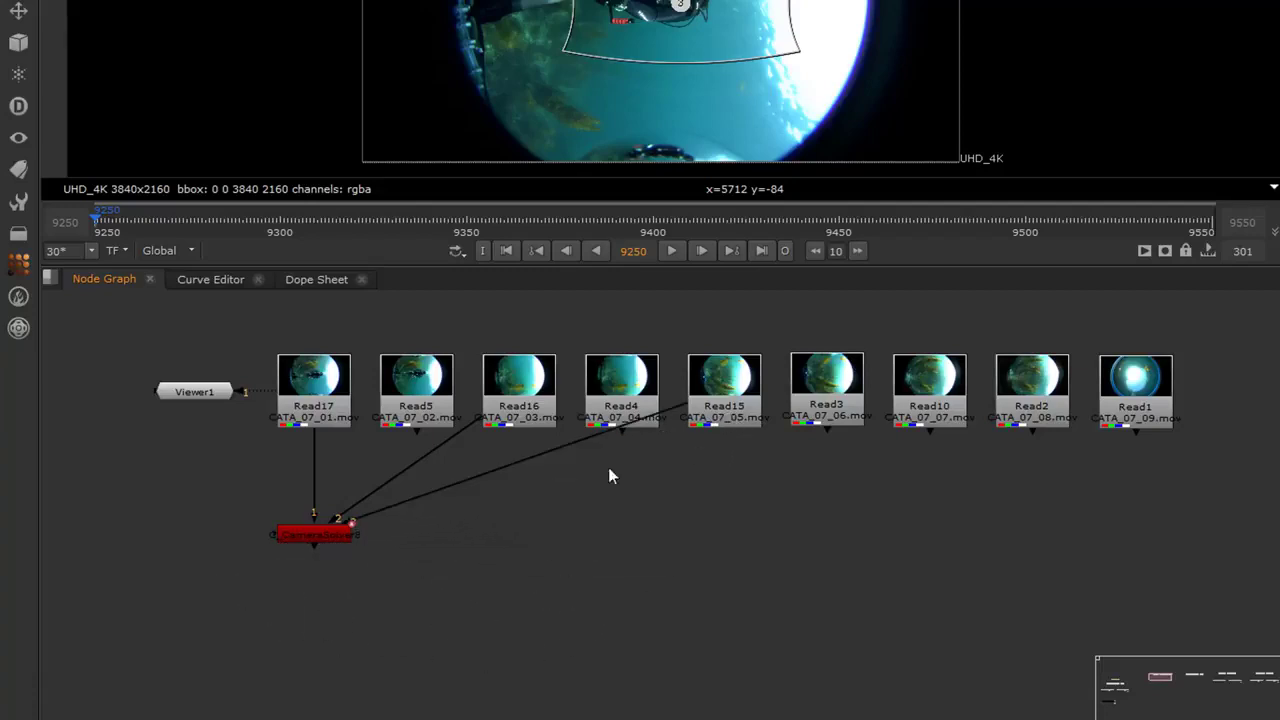
pyautogui.moveTo(272, 543); pyautogui.dragTo(925, 432)
pyautogui.moveTo(273, 537); pyautogui.dragTo(1135, 432)
pyautogui.moveTo(340, 540); pyautogui.dragTo(323, 569)
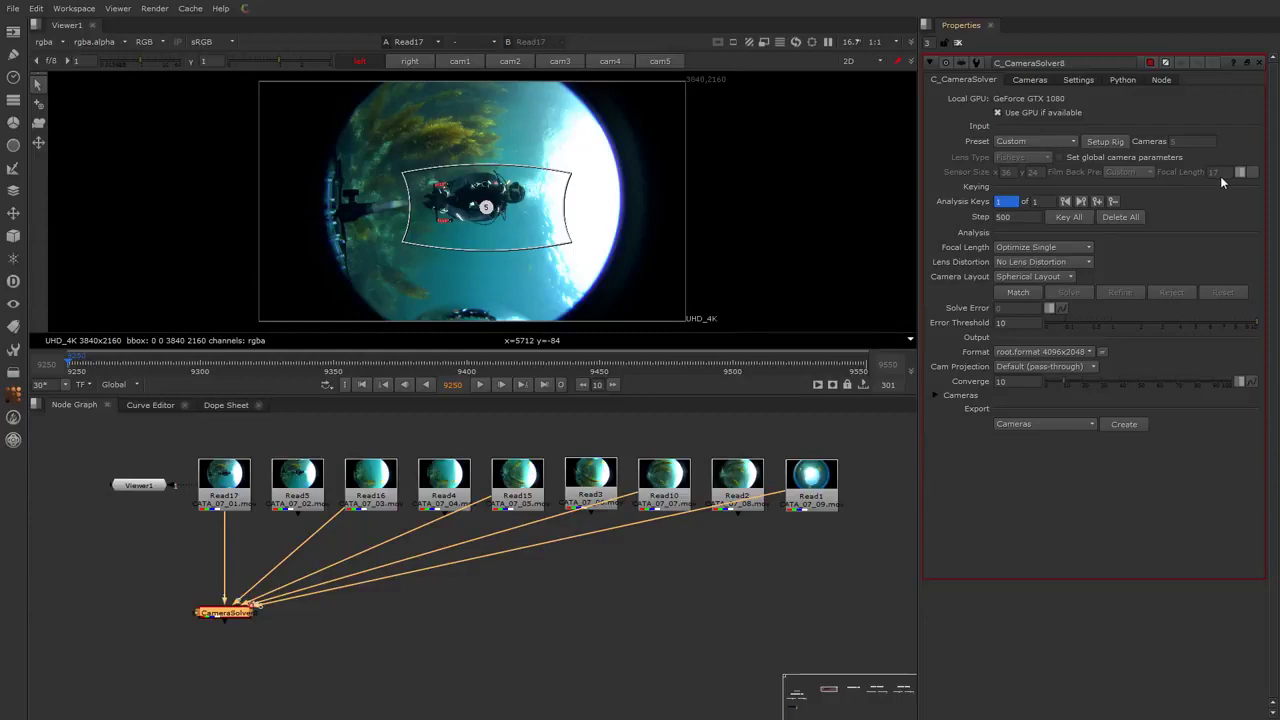
# Review the camera solver's rig presets, keeping Custom, and show the solver's output in the viewer with its camera parameters open
pyautogui.click(1043, 144)
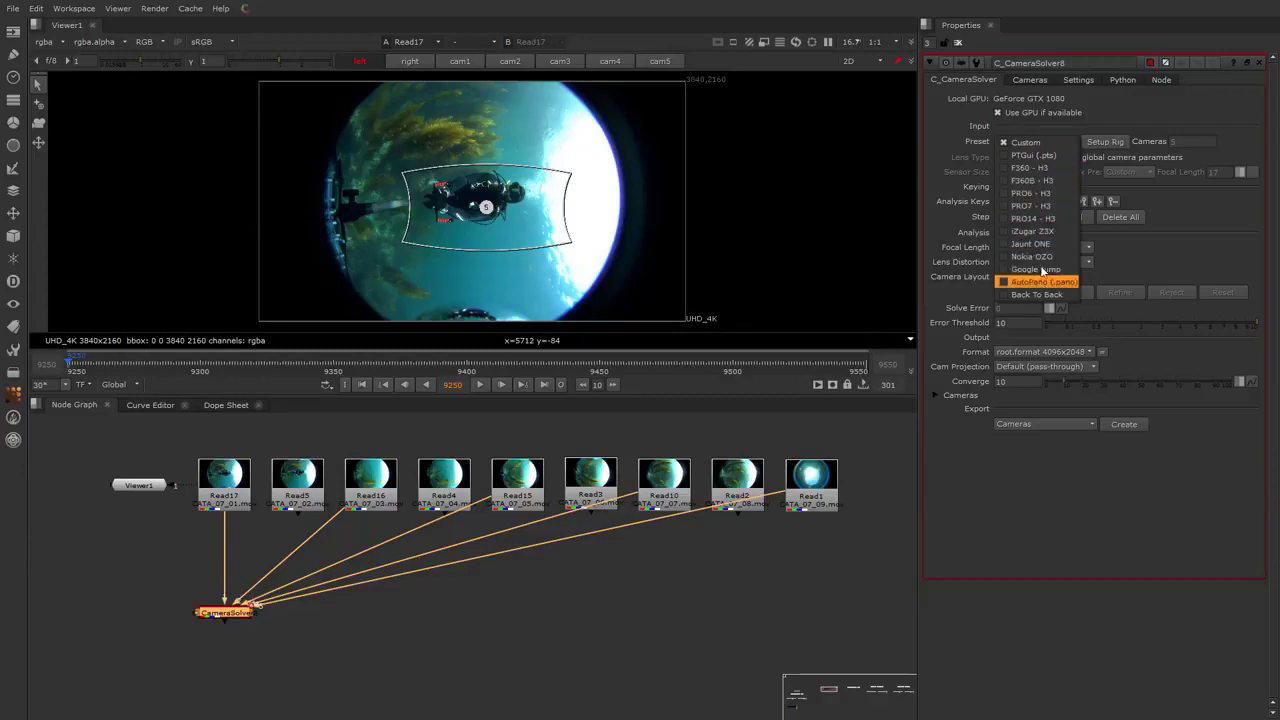
pyautogui.click(1108, 487)
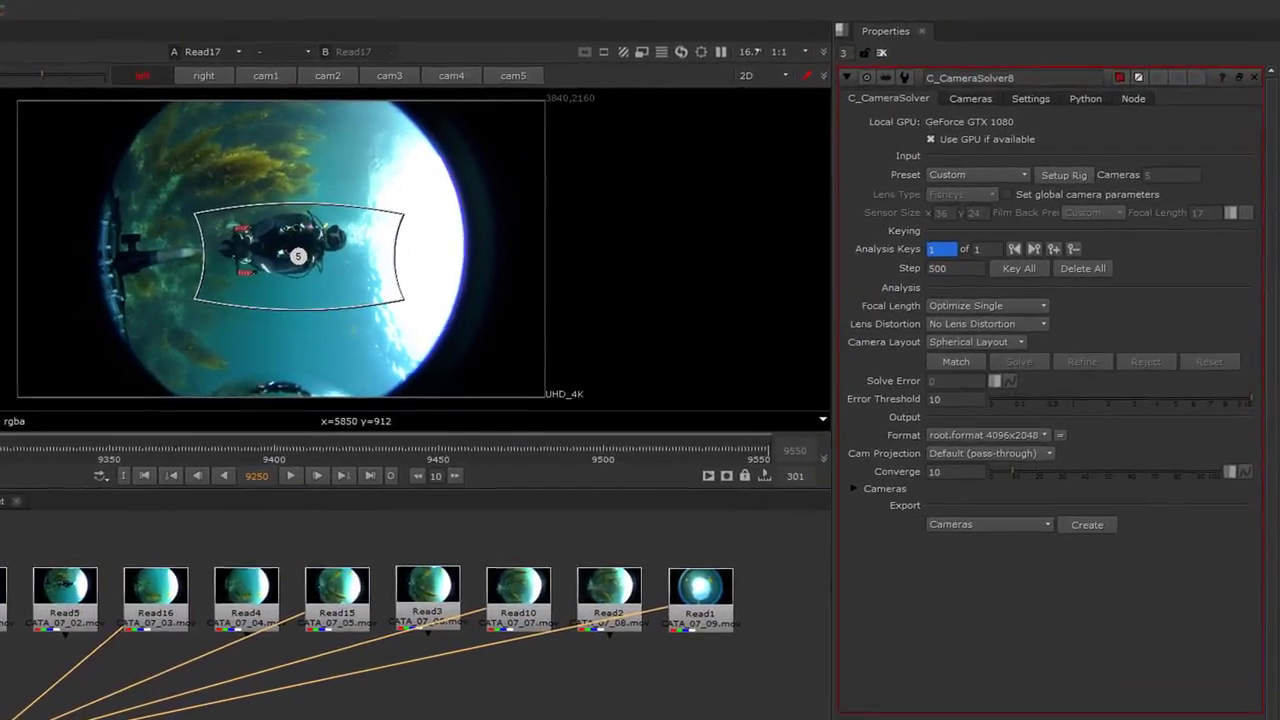
pyautogui.click(967, 97)
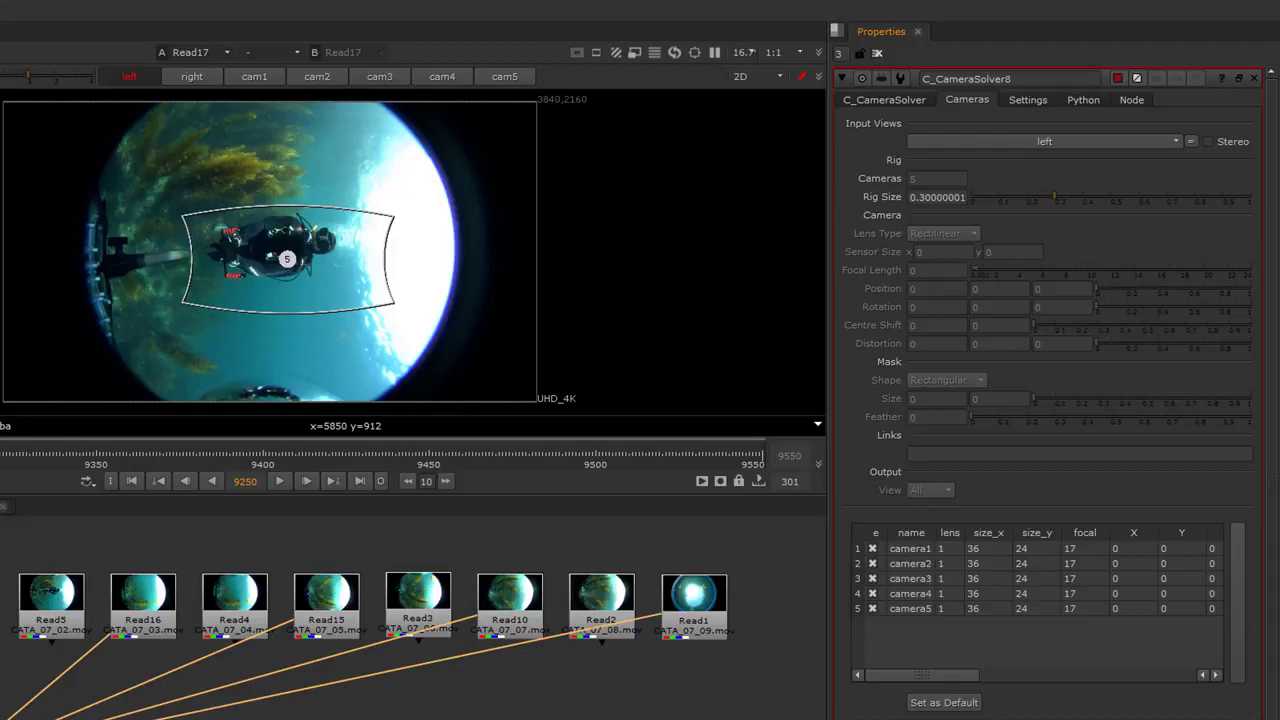
pyautogui.press('1')
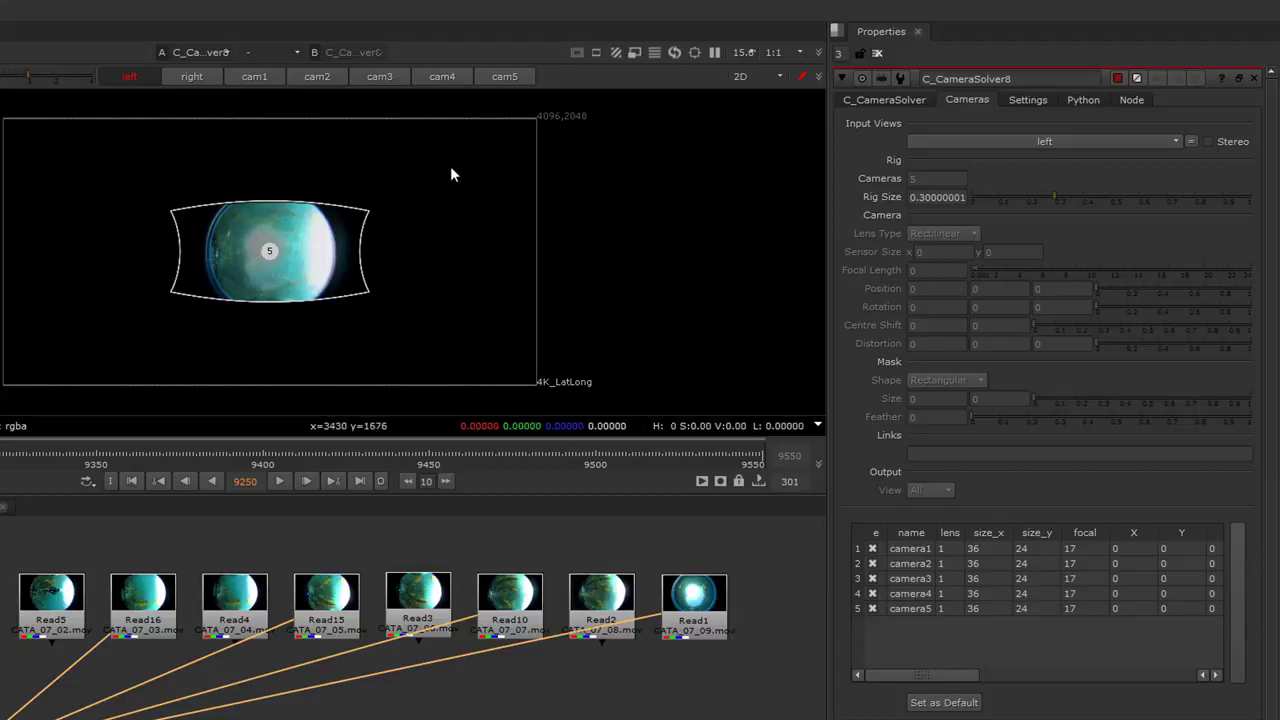
# Select camera1 through camera5 in the solver's camera list and set their focal length to 7.5
pyautogui.click(910, 548)
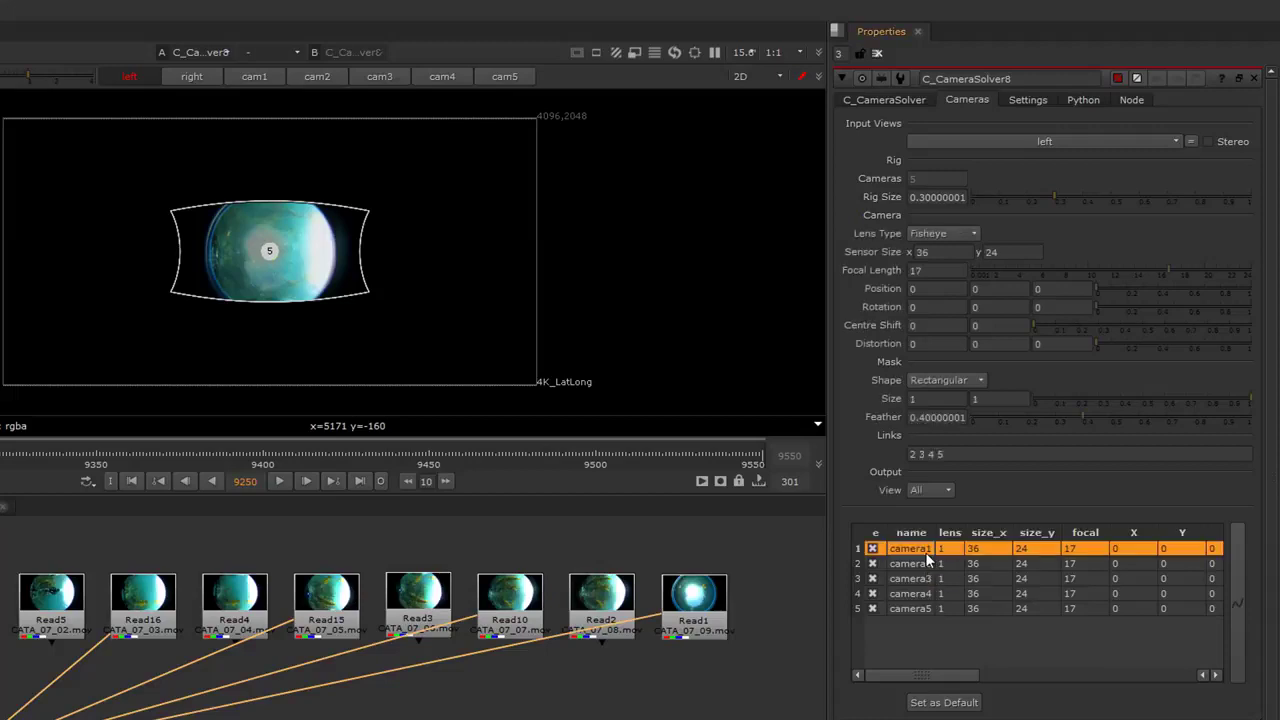
pyautogui.keyDown('shift'); pyautogui.click(920, 609); pyautogui.keyUp('shift')
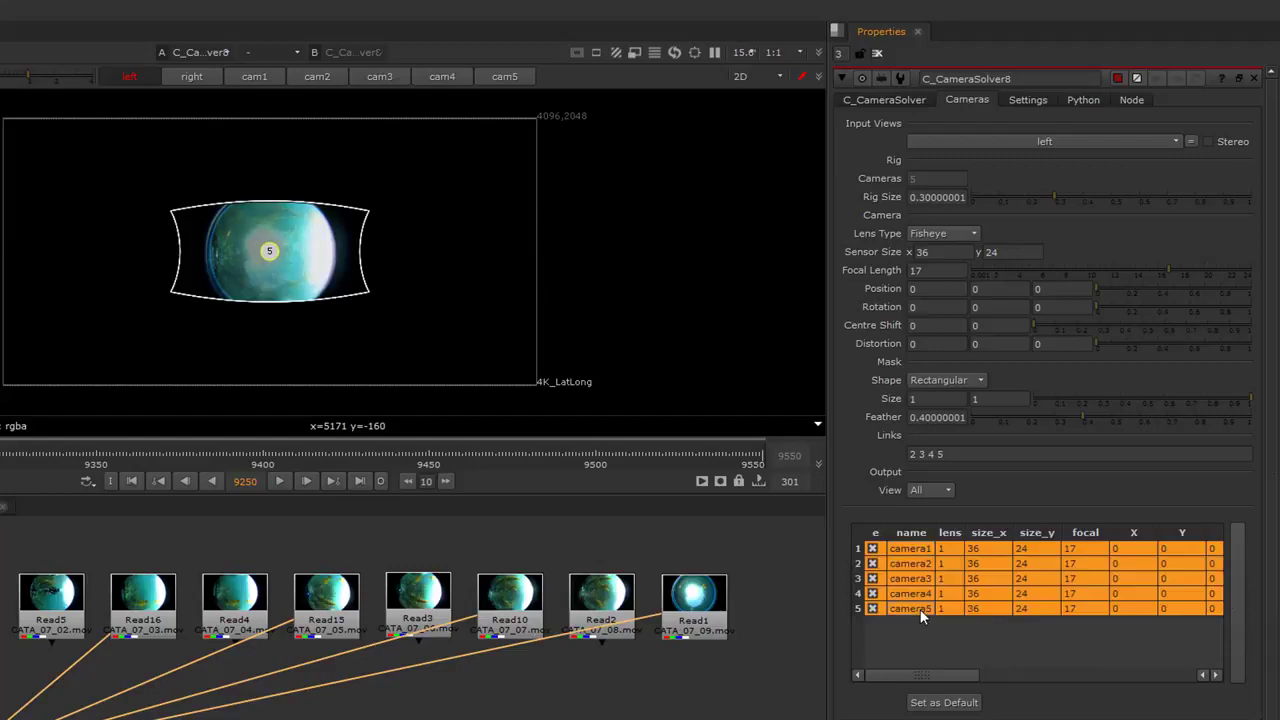
pyautogui.click(926, 268)
pyautogui.write('7.5')
pyautogui.press('Return')
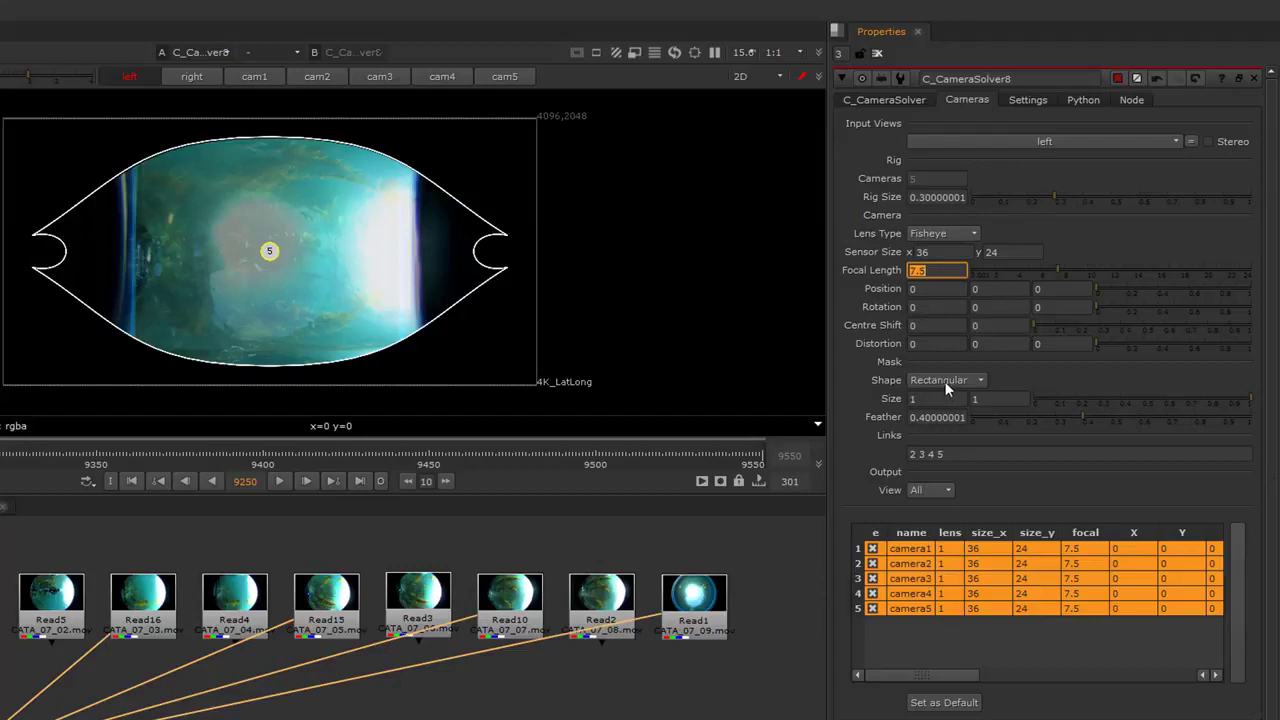
pyautogui.click(889, 385)
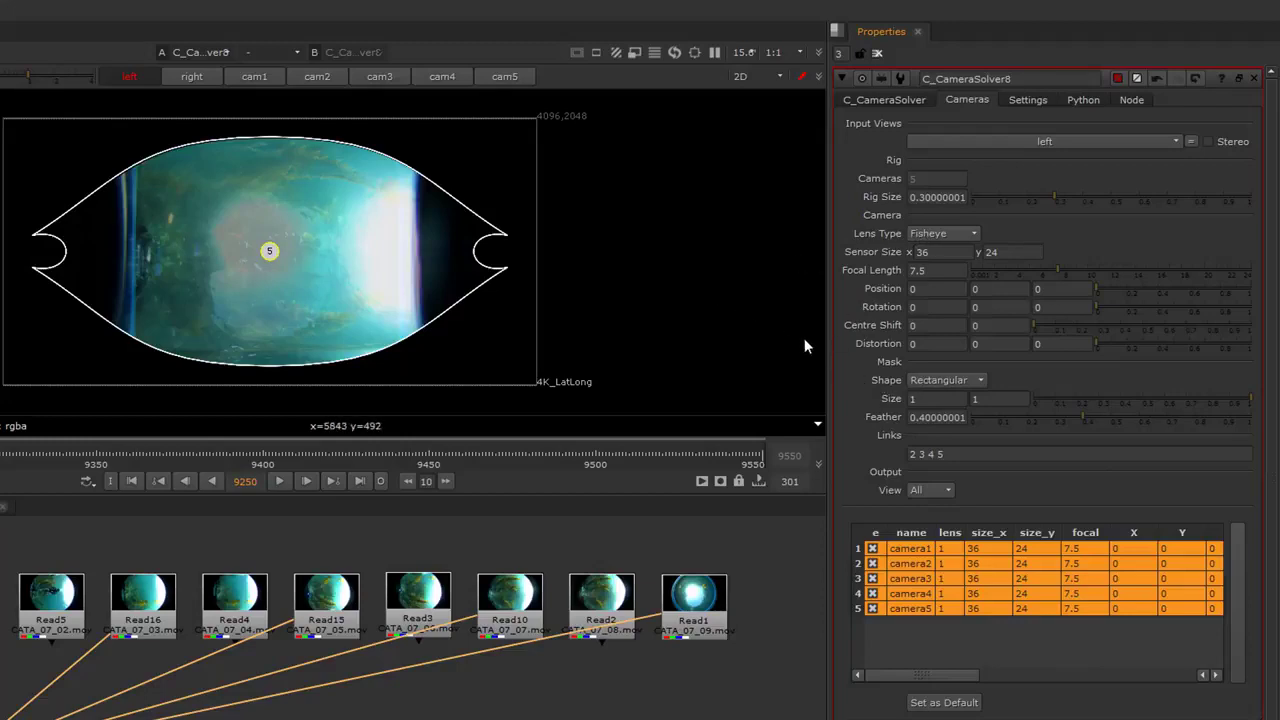
# Change the mask shape of all five cameras to Elliptical and shrink its size to about 0.39
pyautogui.click(937, 380)
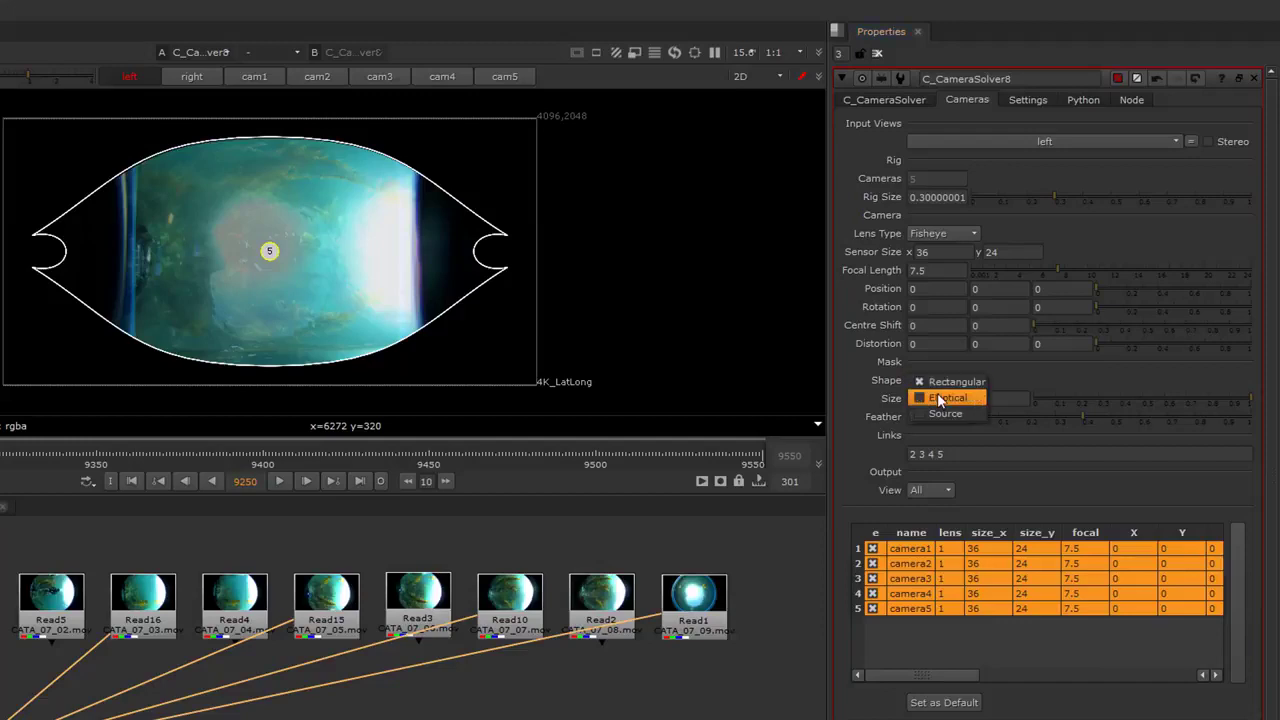
pyautogui.click(938, 398)
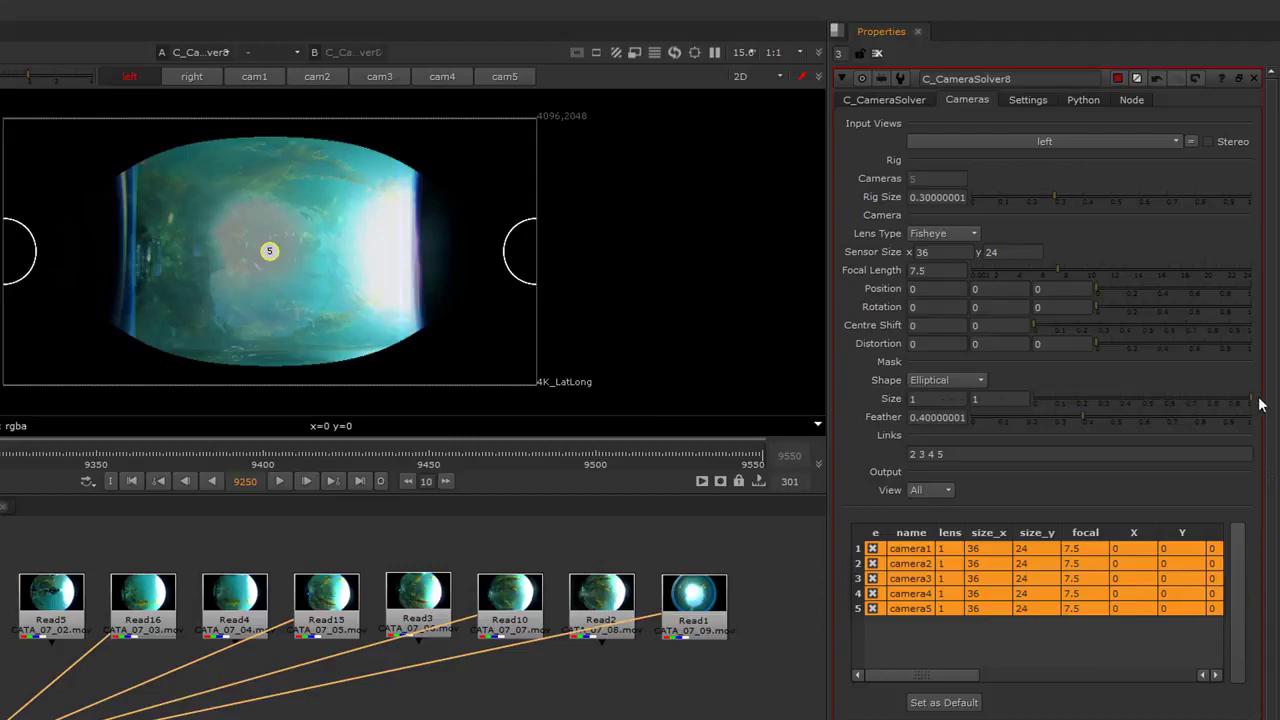
pyautogui.moveTo(1252, 403); pyautogui.dragTo(1231, 401)
pyautogui.moveTo(1204, 399); pyautogui.dragTo(1125, 404)
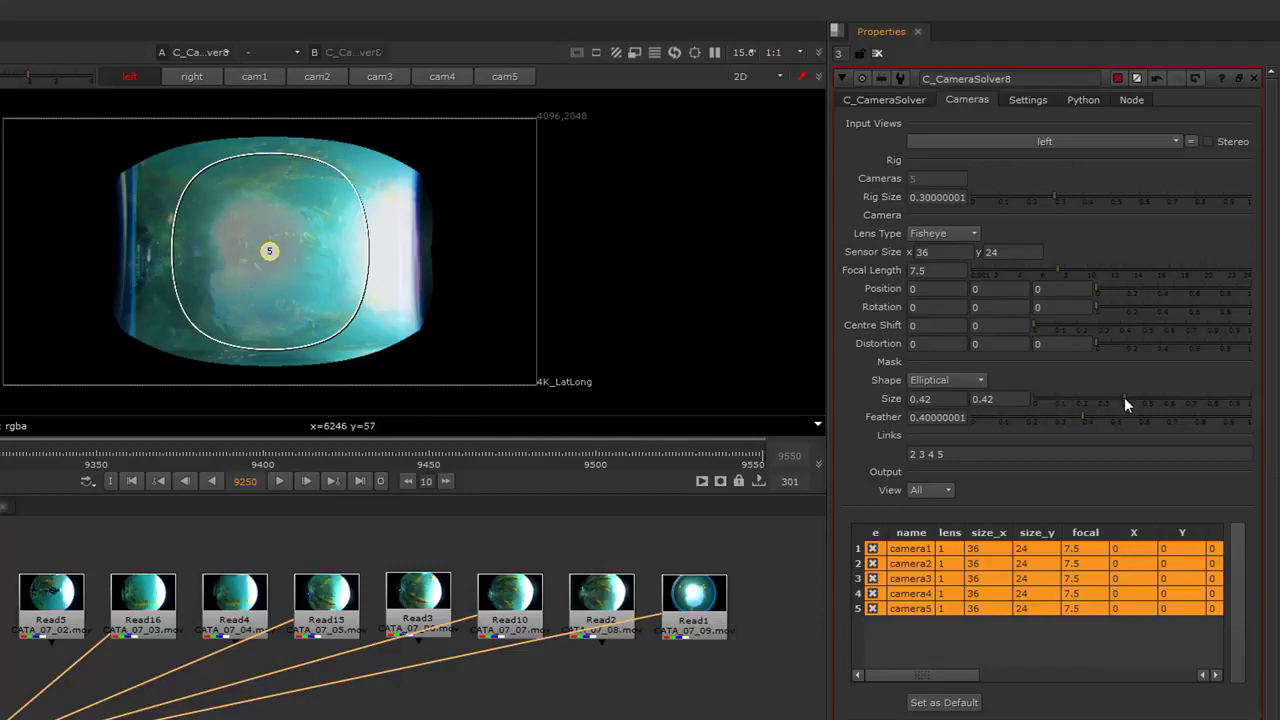
pyautogui.moveTo(1124, 398); pyautogui.dragTo(1118, 399)
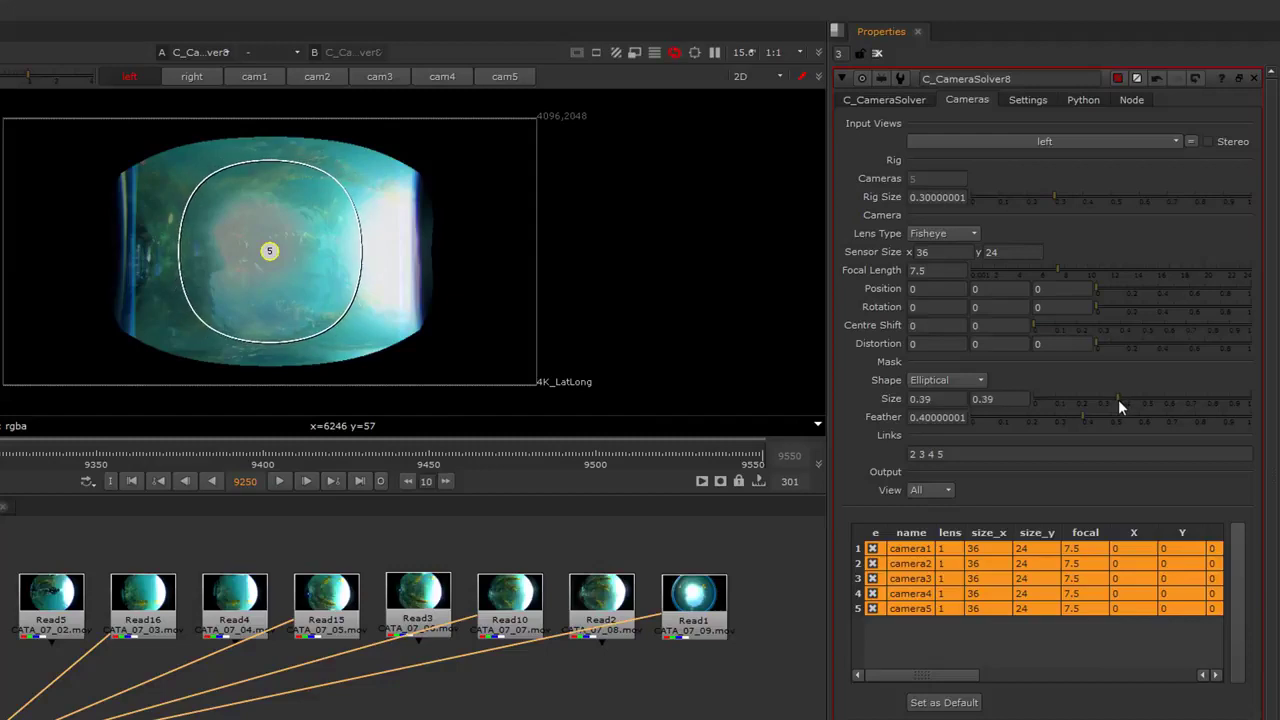
# Set both dimensions of the cameras' elliptical mask size to exactly 0.4
pyautogui.click(938, 399)
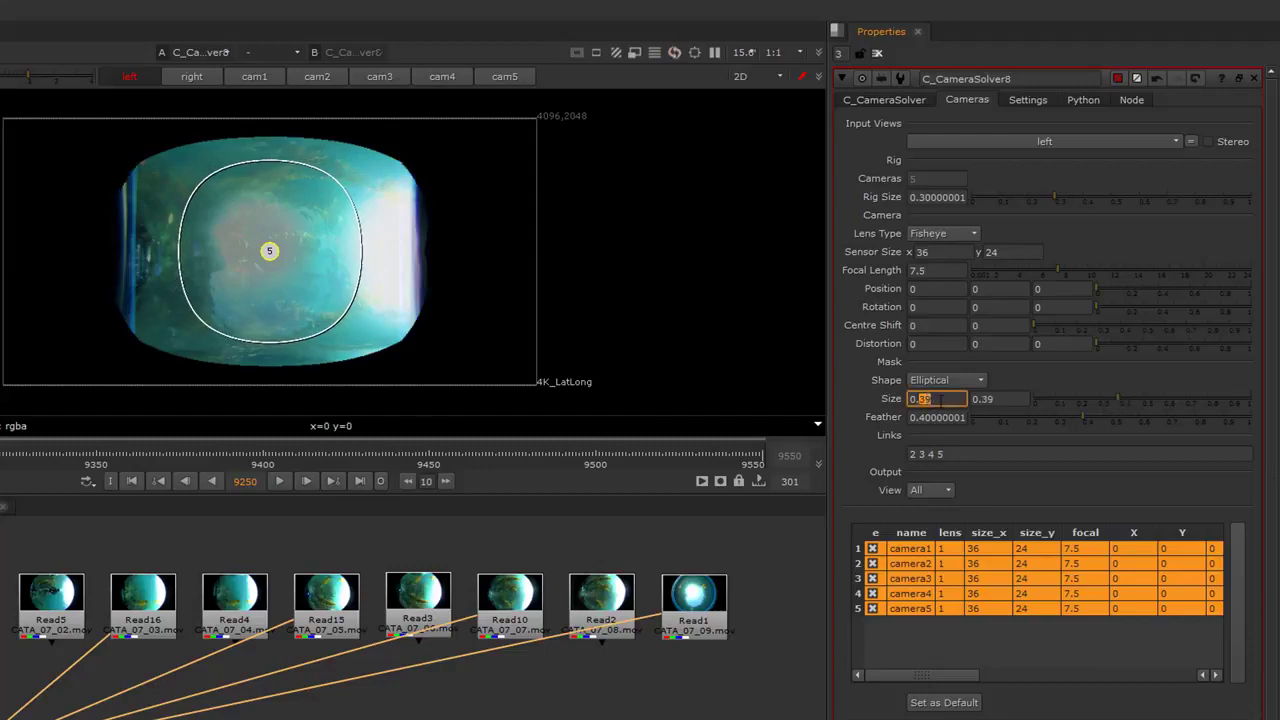
pyautogui.write('0.4')
pyautogui.click(986, 399)
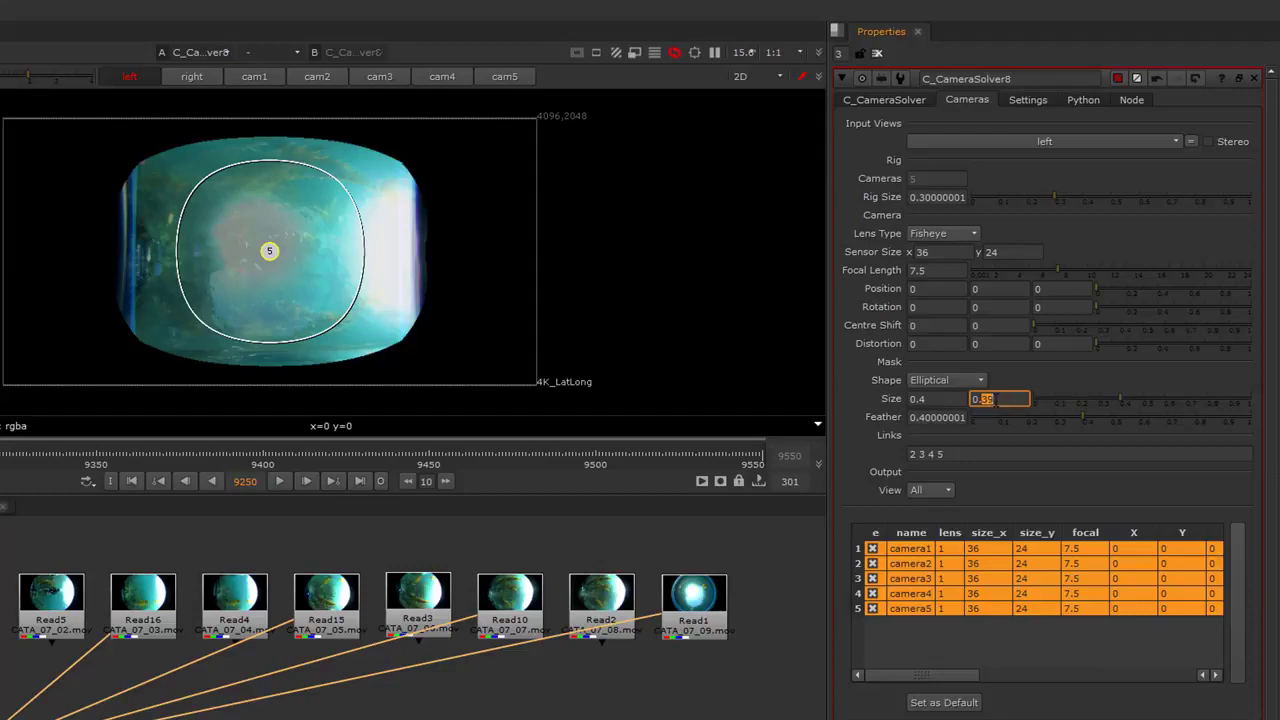
pyautogui.write('0.4')
pyautogui.press('Return')
pyautogui.click(778, 563)
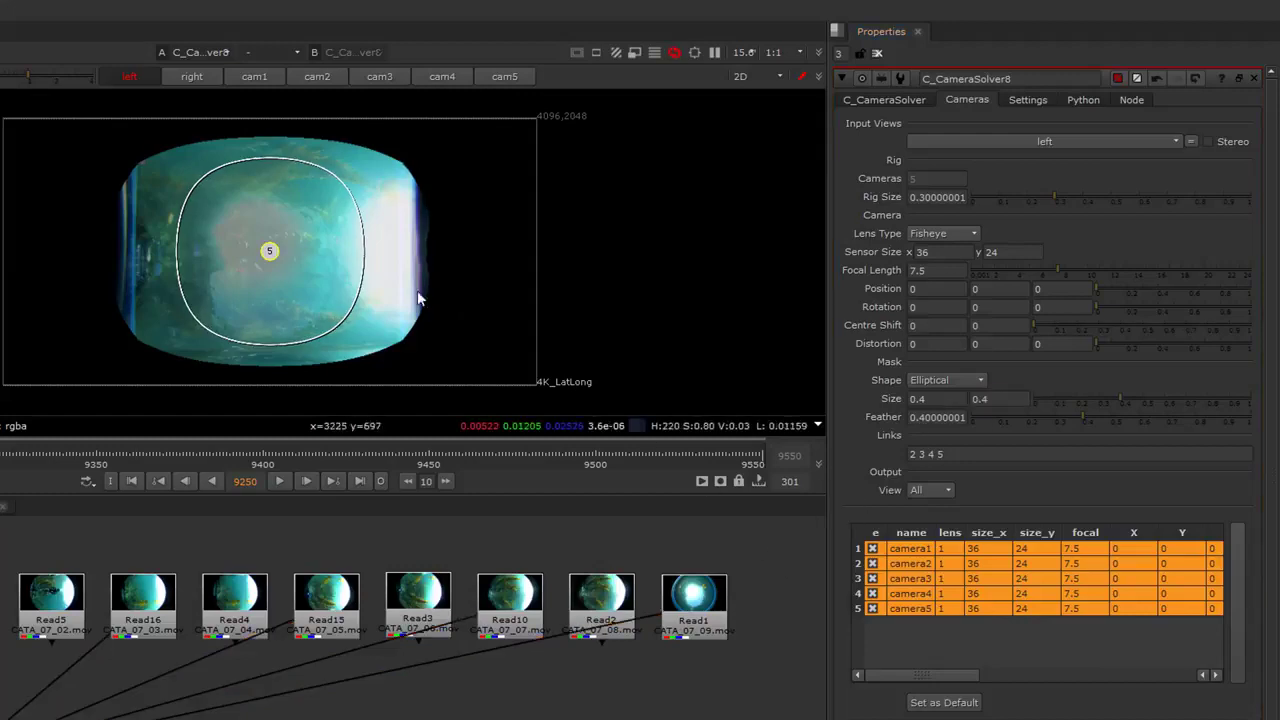
# Inspect the mask in the alpha channel, set the mask feather of all five cameras to 0.4, and return to the colour view
pyautogui.press('a')
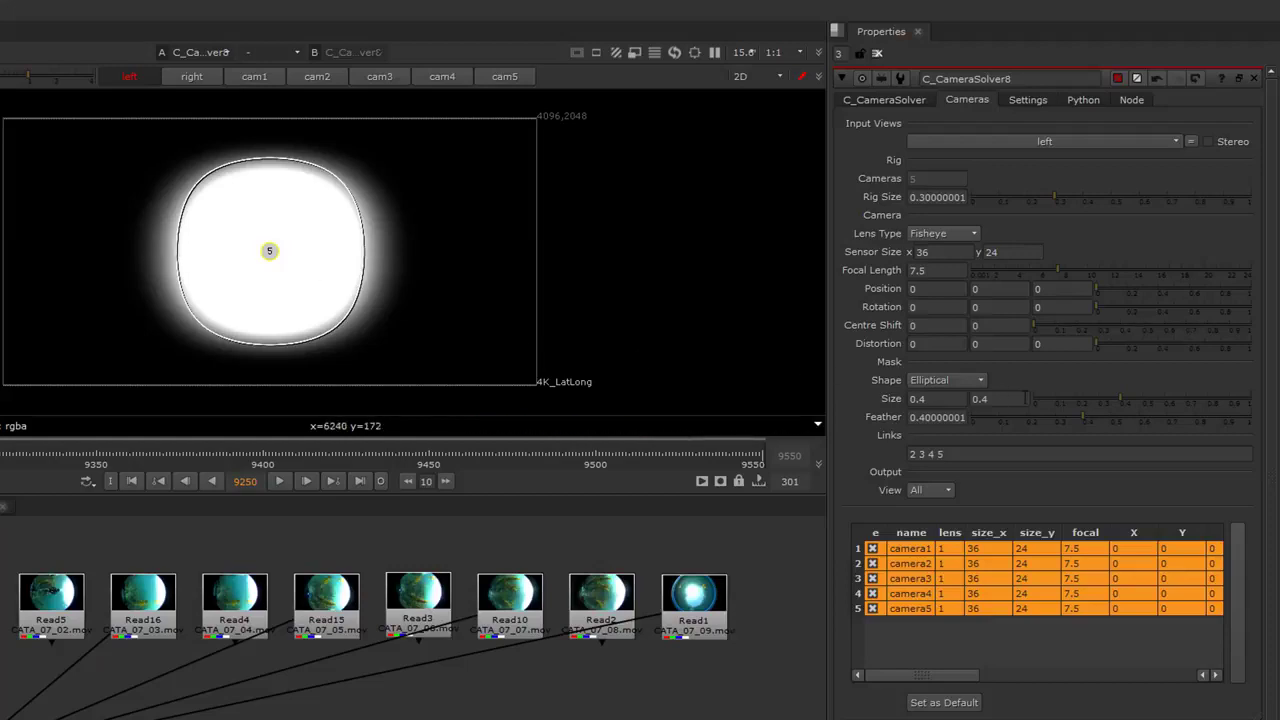
pyautogui.moveTo(1081, 422)
pyautogui.mouseDown()
pyautogui.moveTo(1058, 423)
pyautogui.moveTo(1117, 427)
pyautogui.moveTo(1095, 420)
pyautogui.mouseUp()
pyautogui.keyDown('ctrl'); pyautogui.click(1095, 420); pyautogui.keyUp('ctrl')
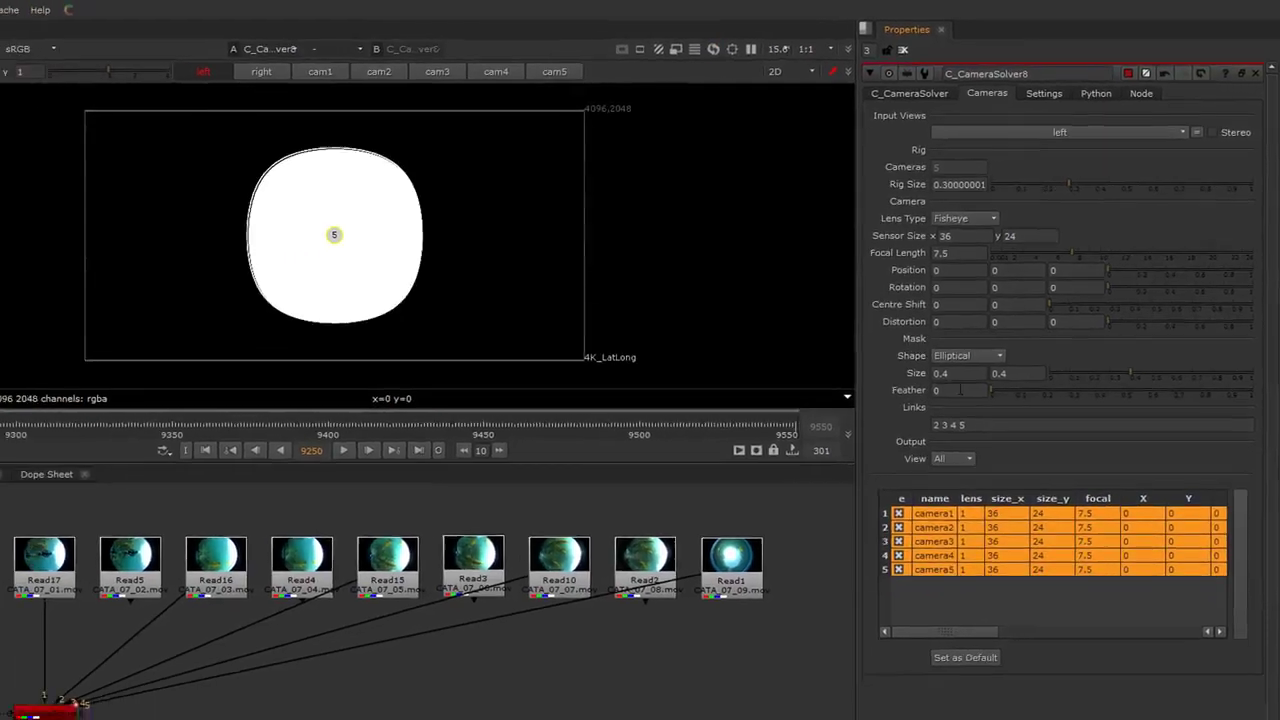
pyautogui.doubleClick(961, 390)
pyautogui.write('0.4')
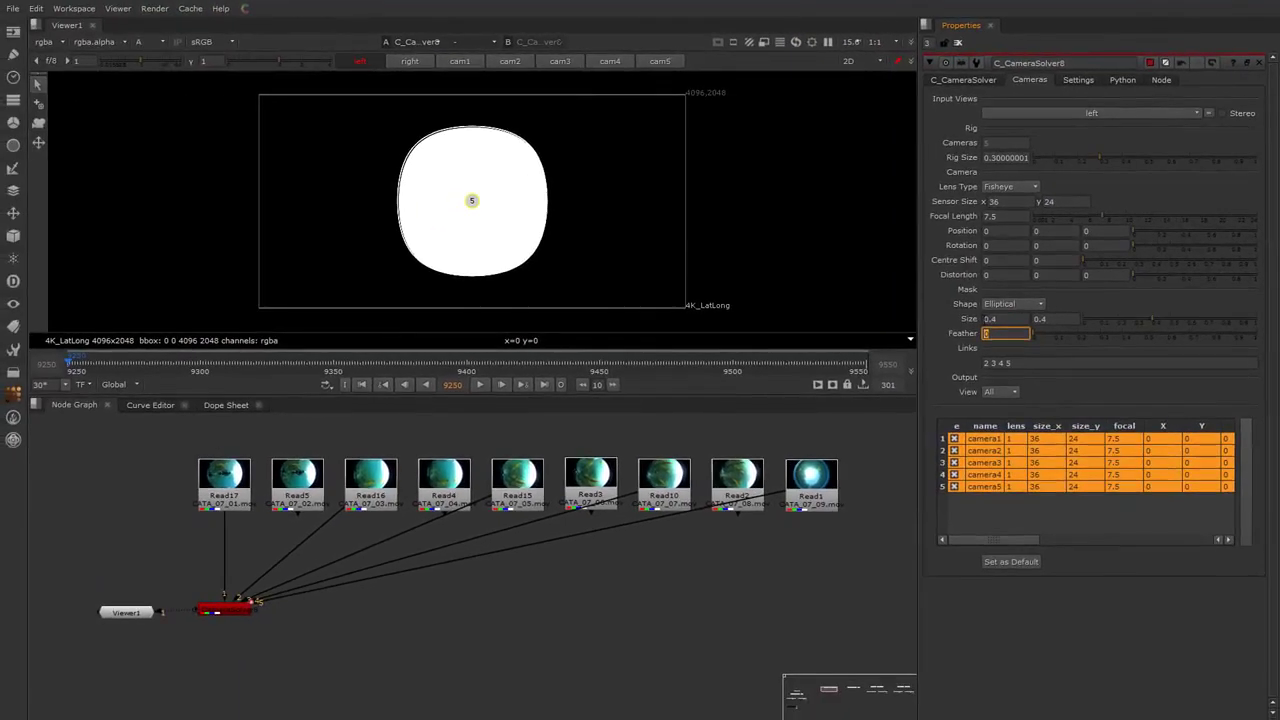
pyautogui.press('Return')
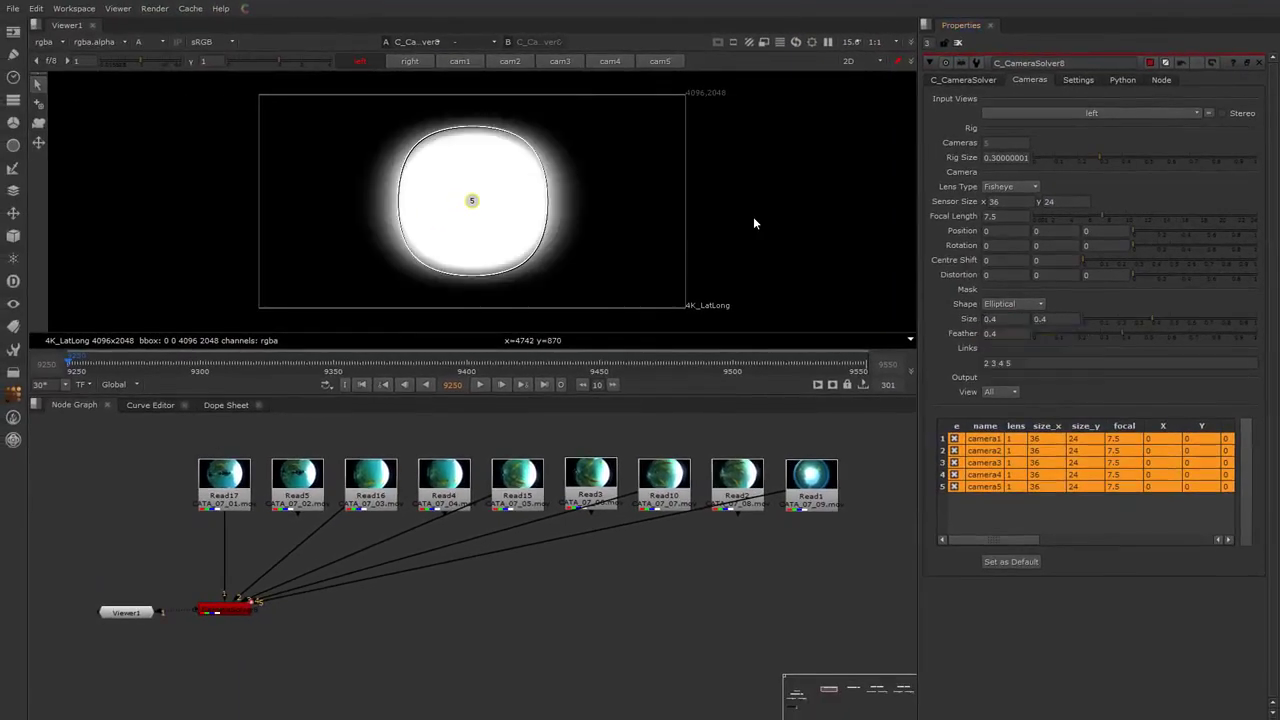
pyautogui.click(754, 219)
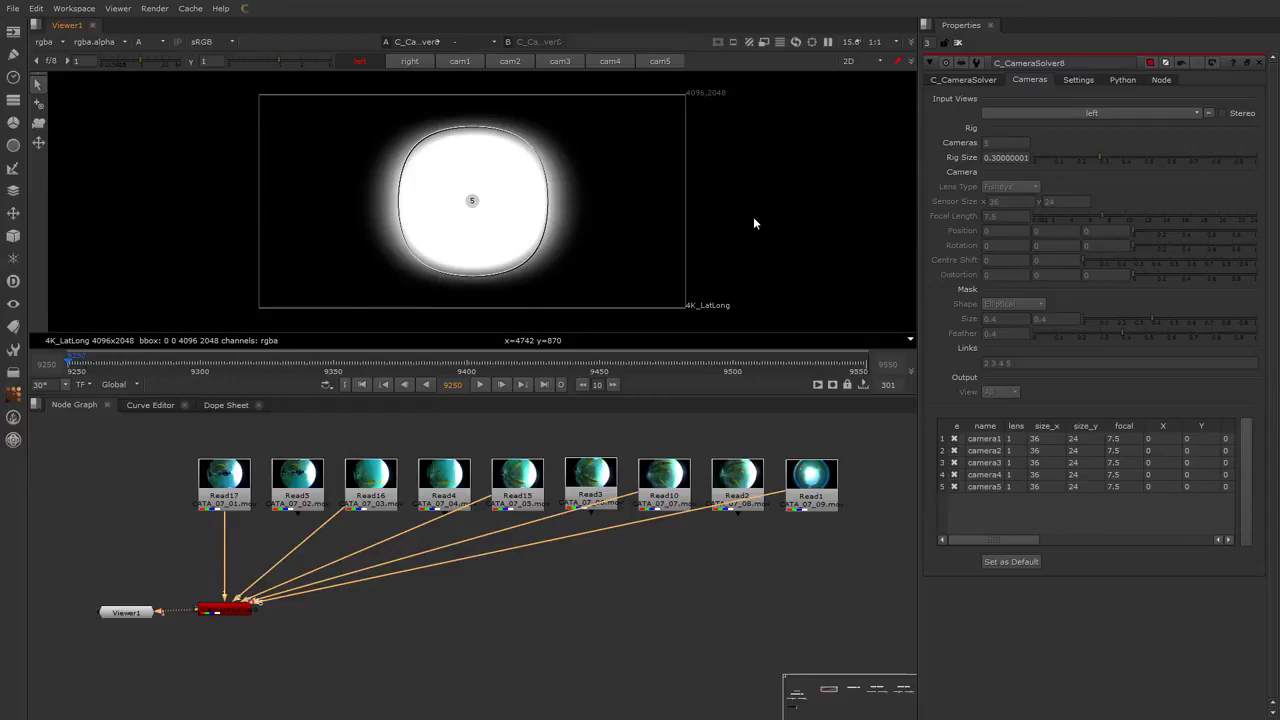
pyautogui.press('a')
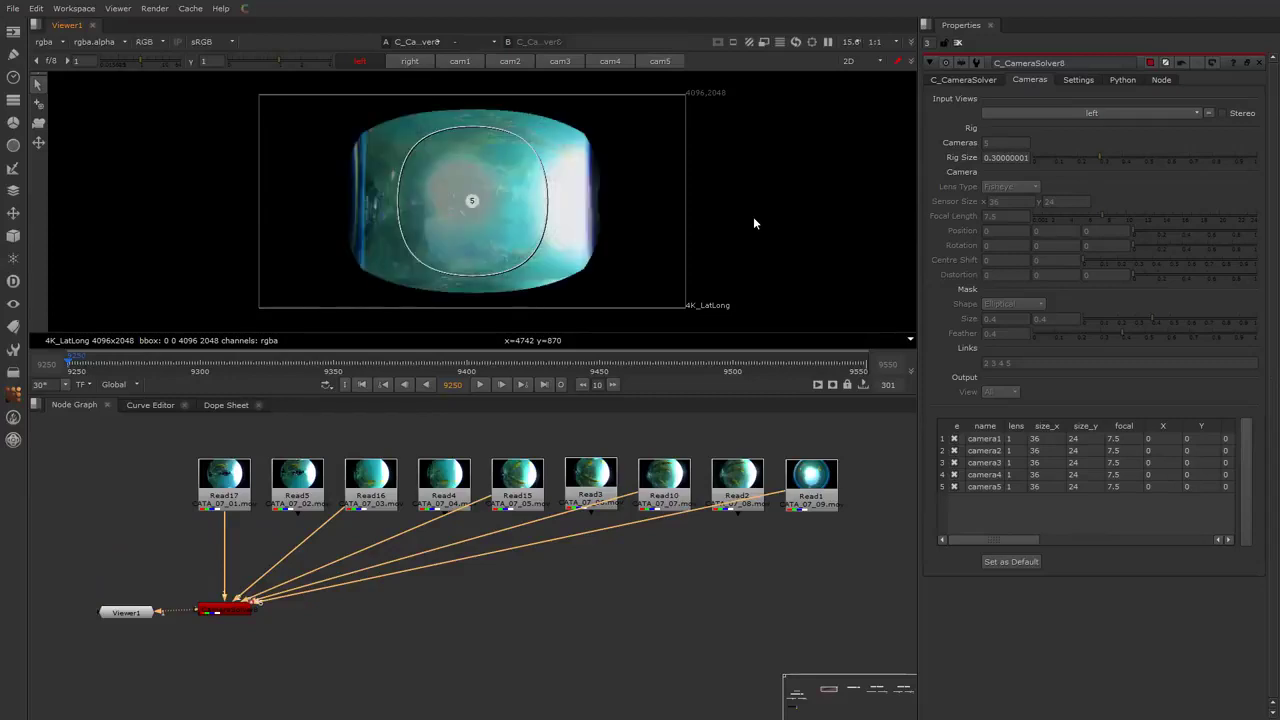
# In the solver's analysis settings, keep focal length on Optimize Single and set lens distortion to Optimize Single
pyautogui.click(970, 80)
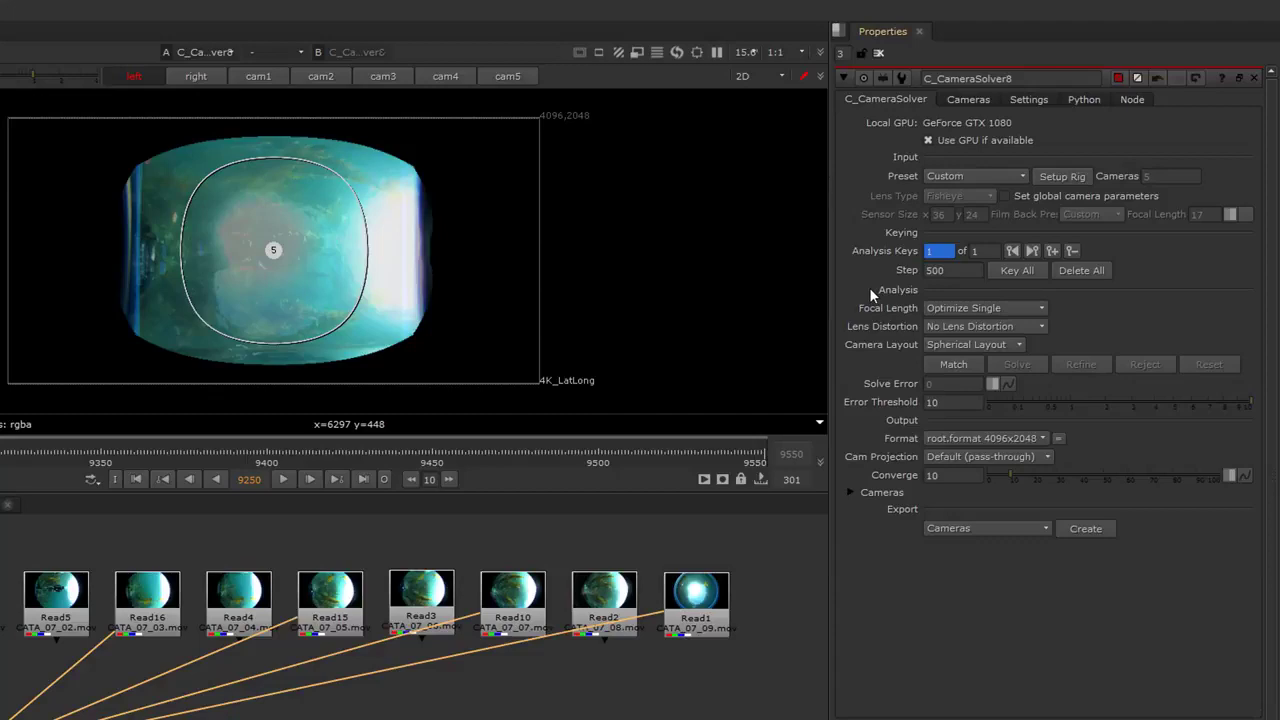
pyautogui.click(992, 309)
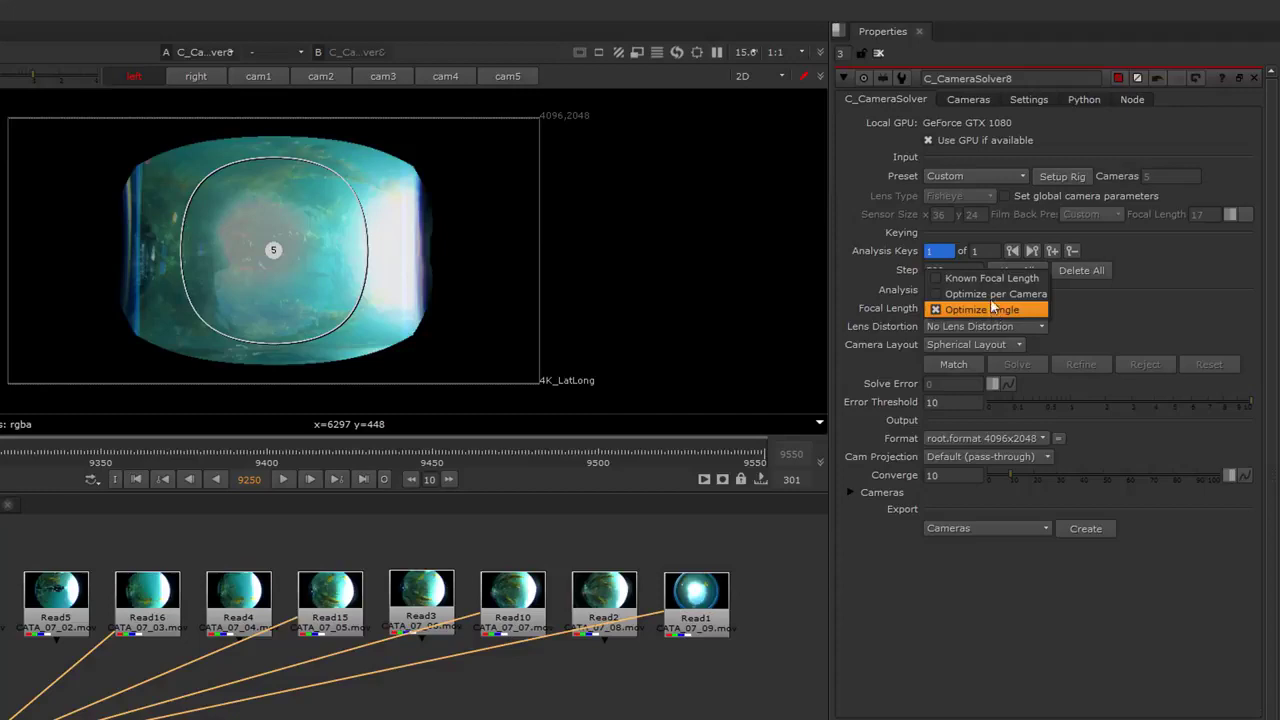
pyautogui.click(866, 308)
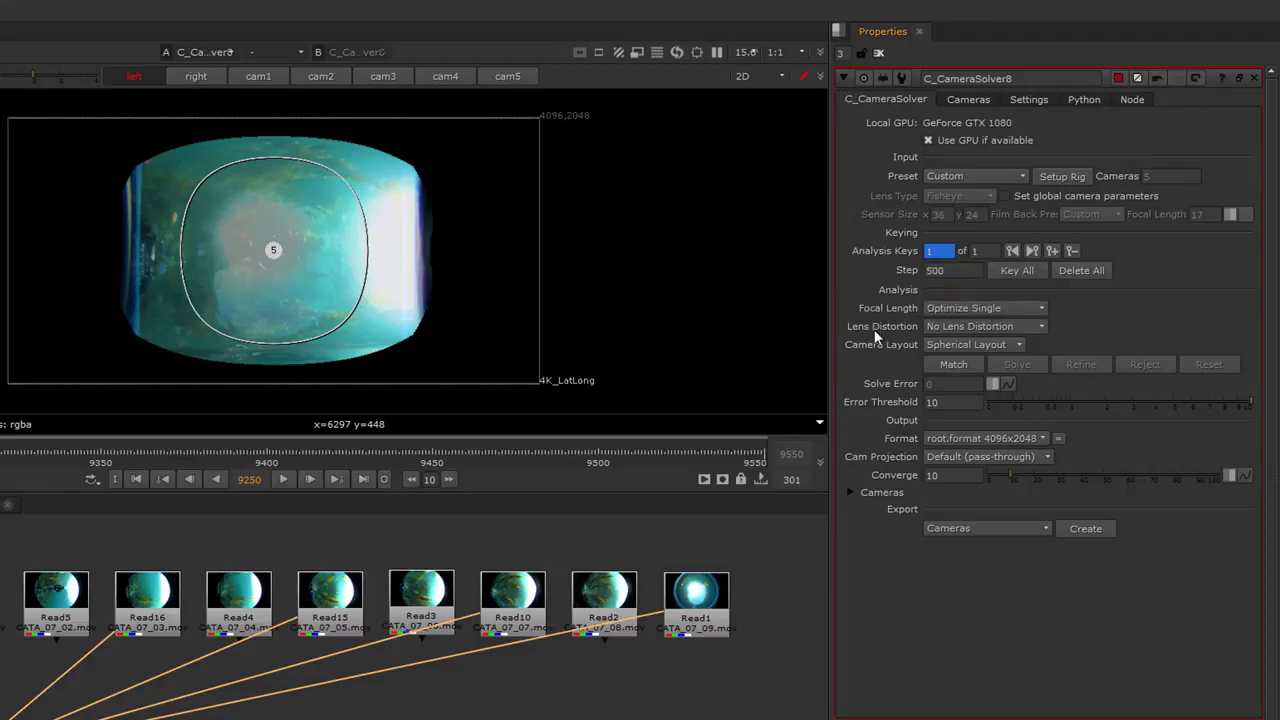
pyautogui.click(1031, 328)
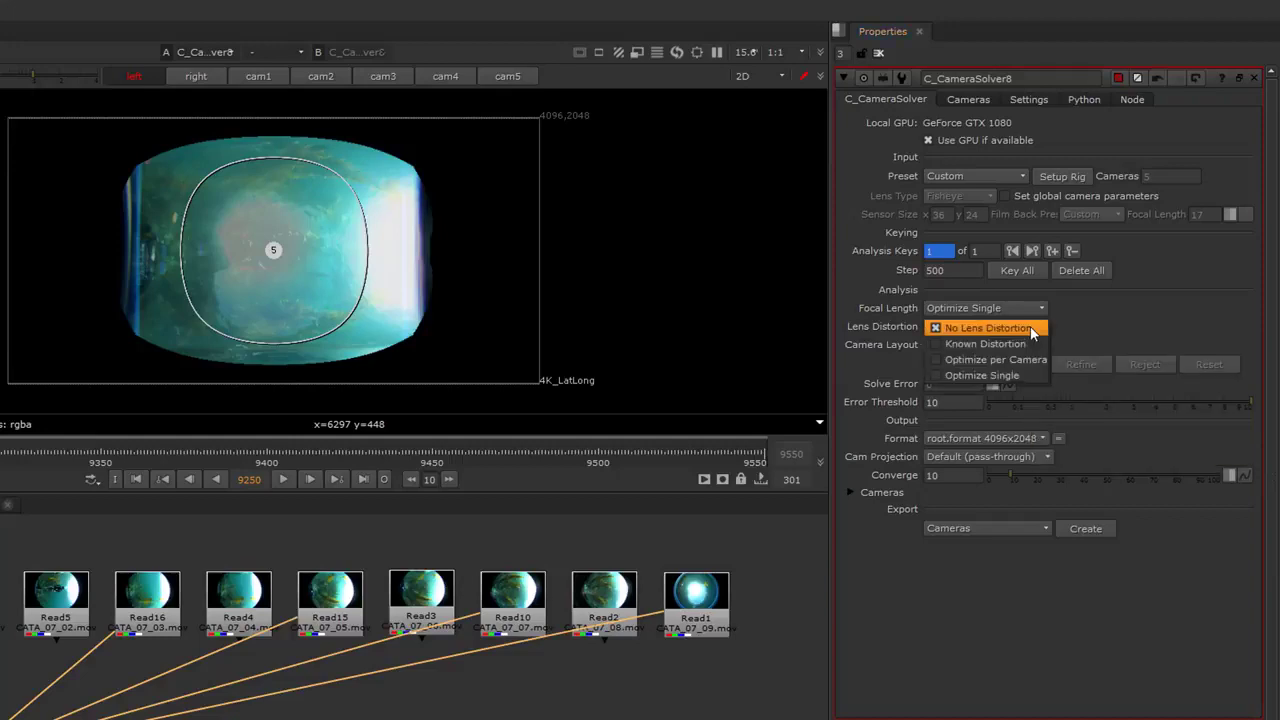
pyautogui.click(1003, 376)
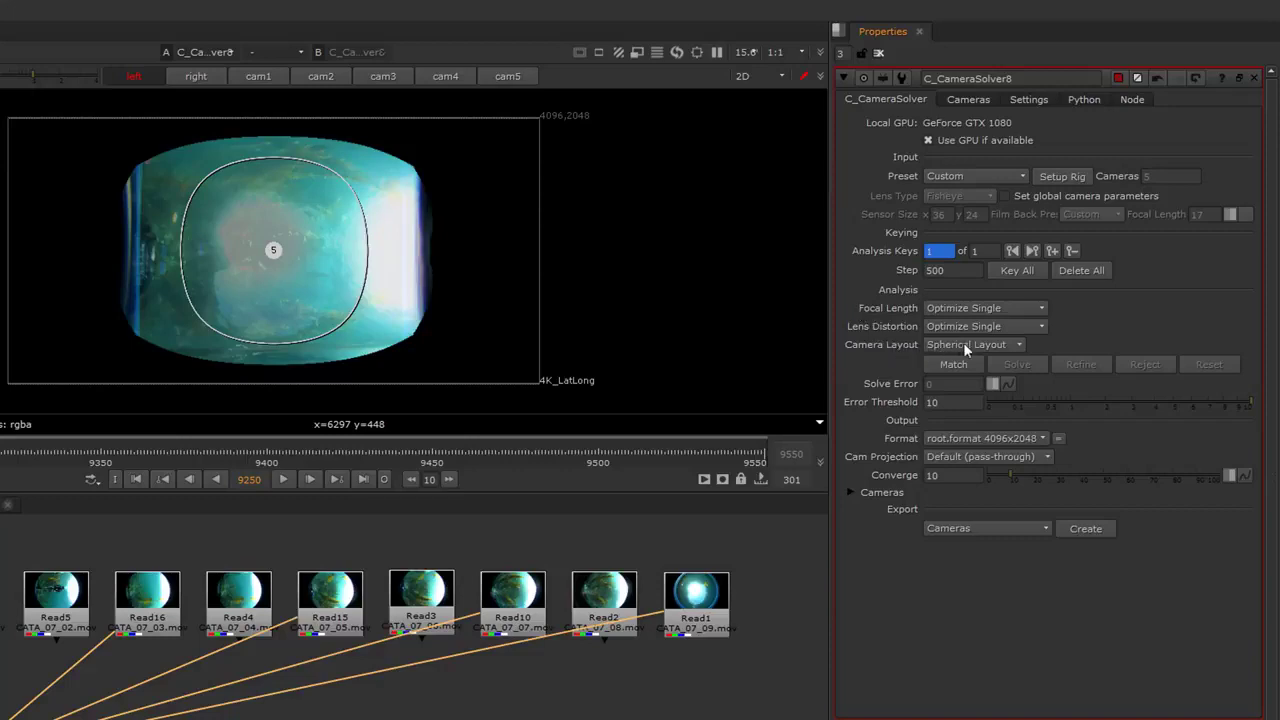
# Review the camera layout options for the solve, keeping Spherical Layout
pyautogui.click(993, 350)
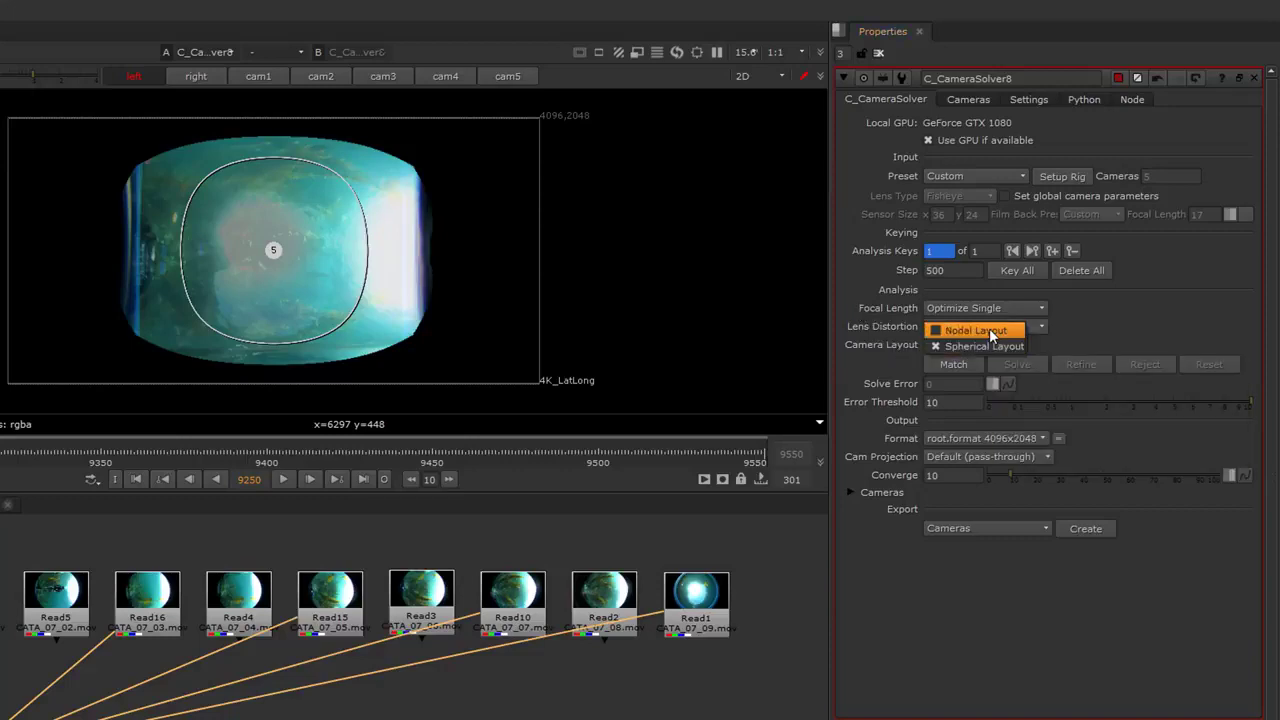
pyautogui.click(886, 328)
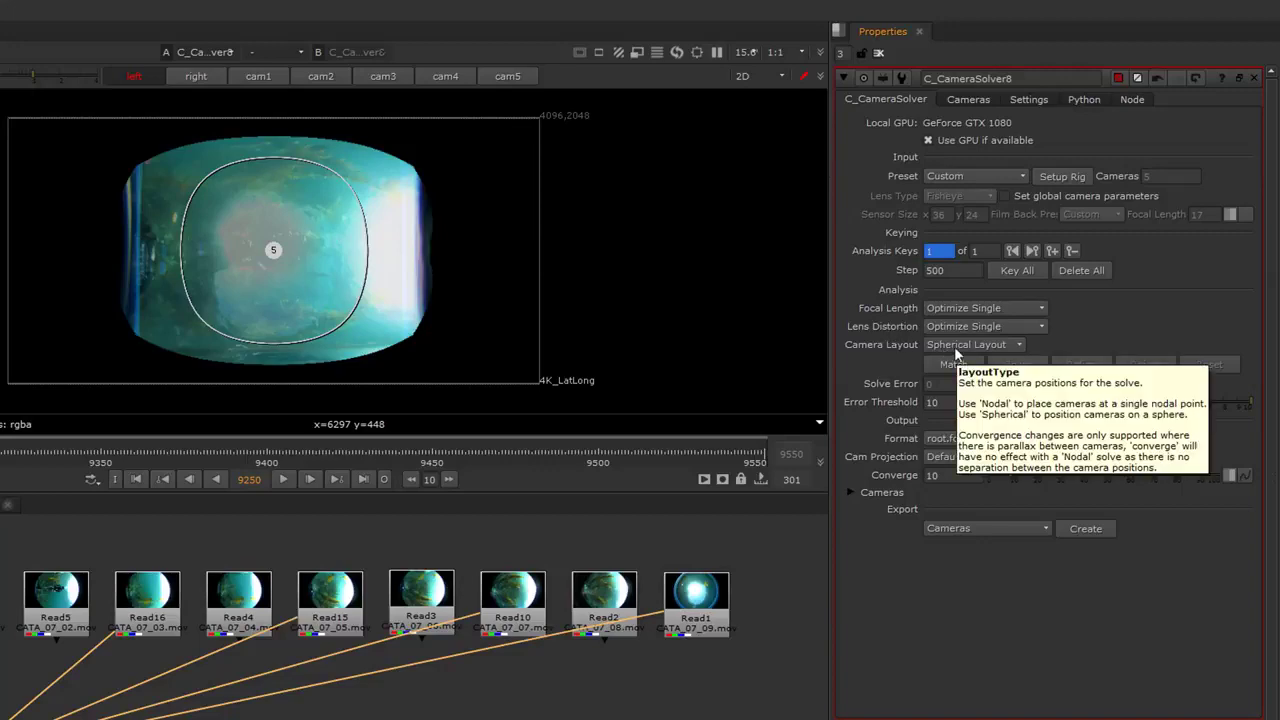
pyautogui.click(954, 346)
pyautogui.click(886, 345)
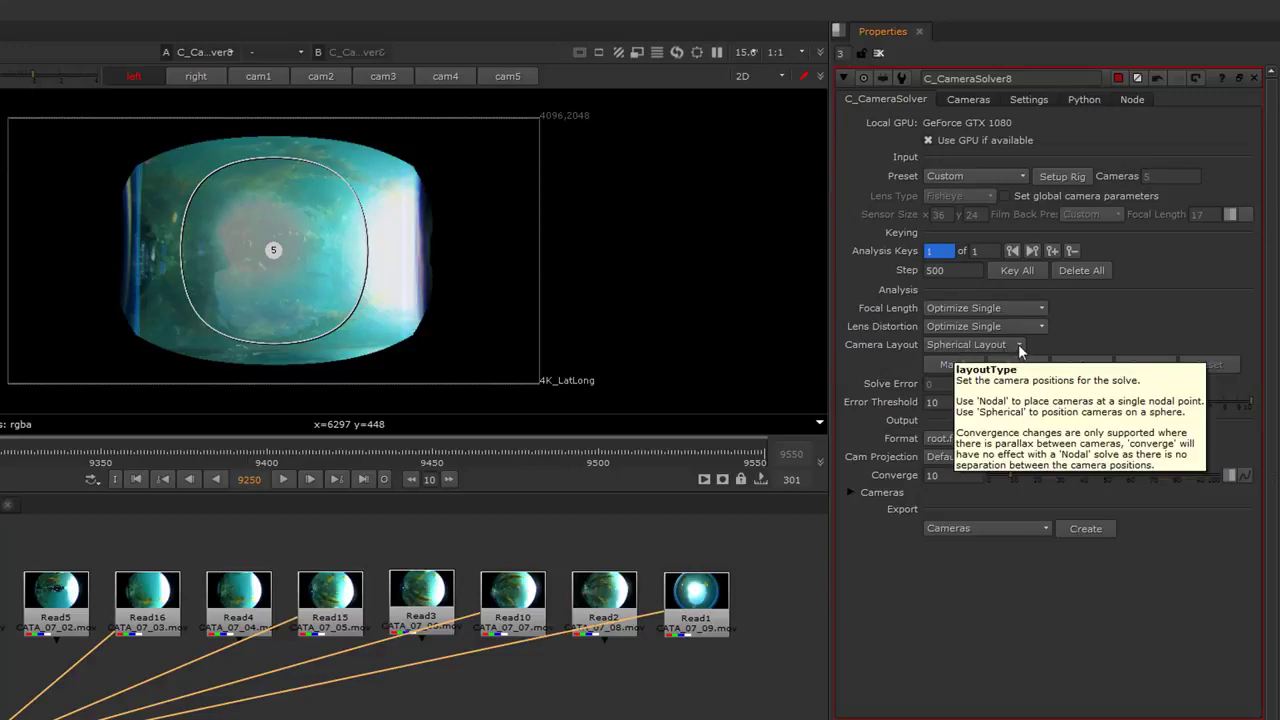
# Match features between the five cameras and solve the rig, dismissing the message
pyautogui.click(953, 365)
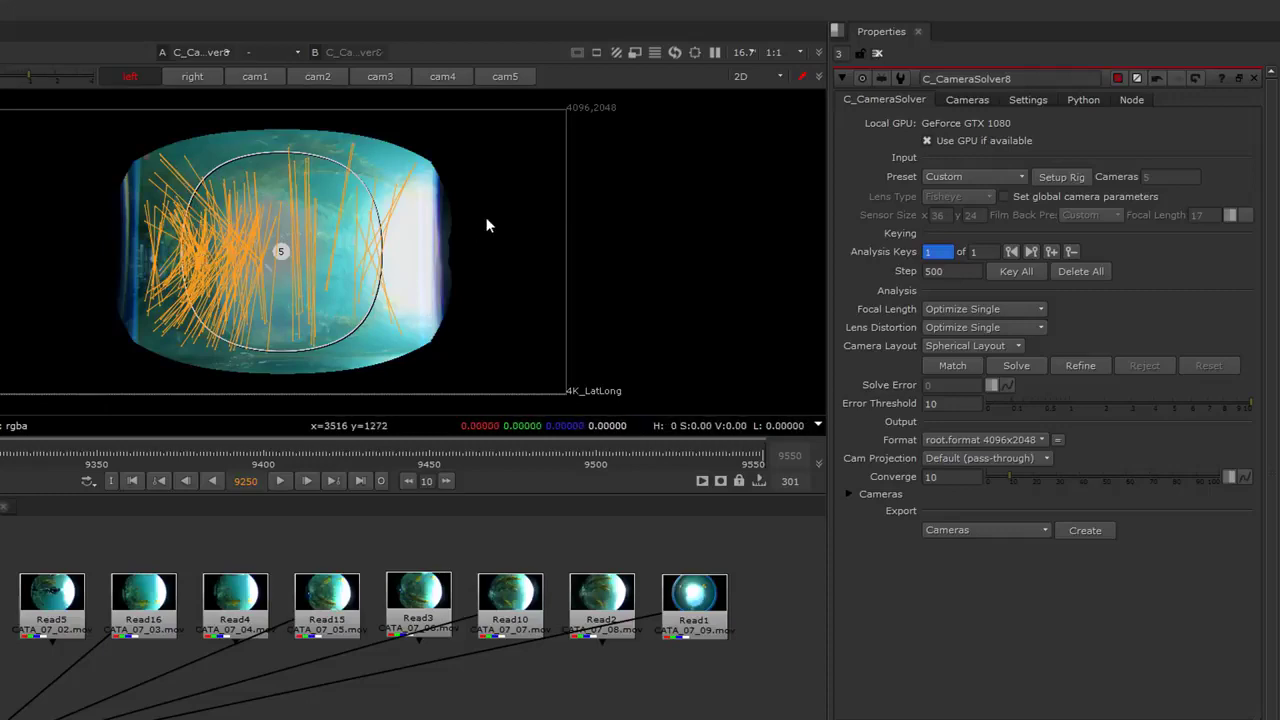
pyautogui.click(1001, 367)
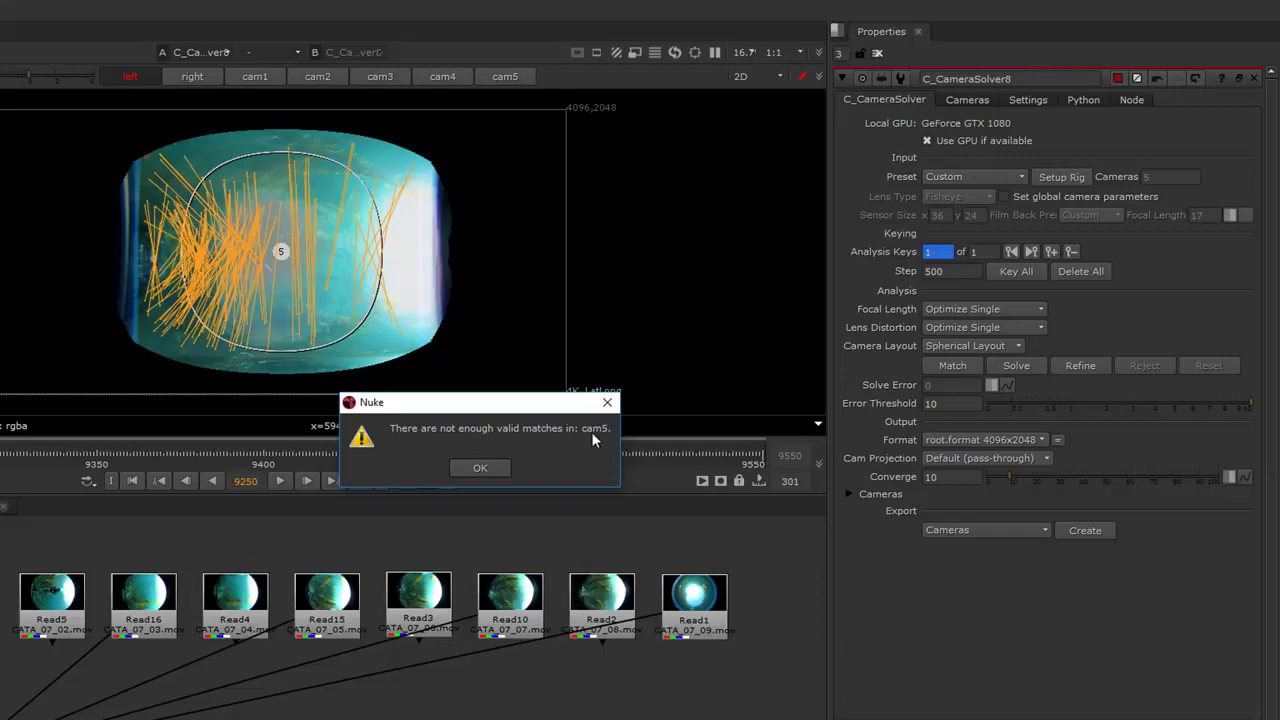
pyautogui.click(480, 468)
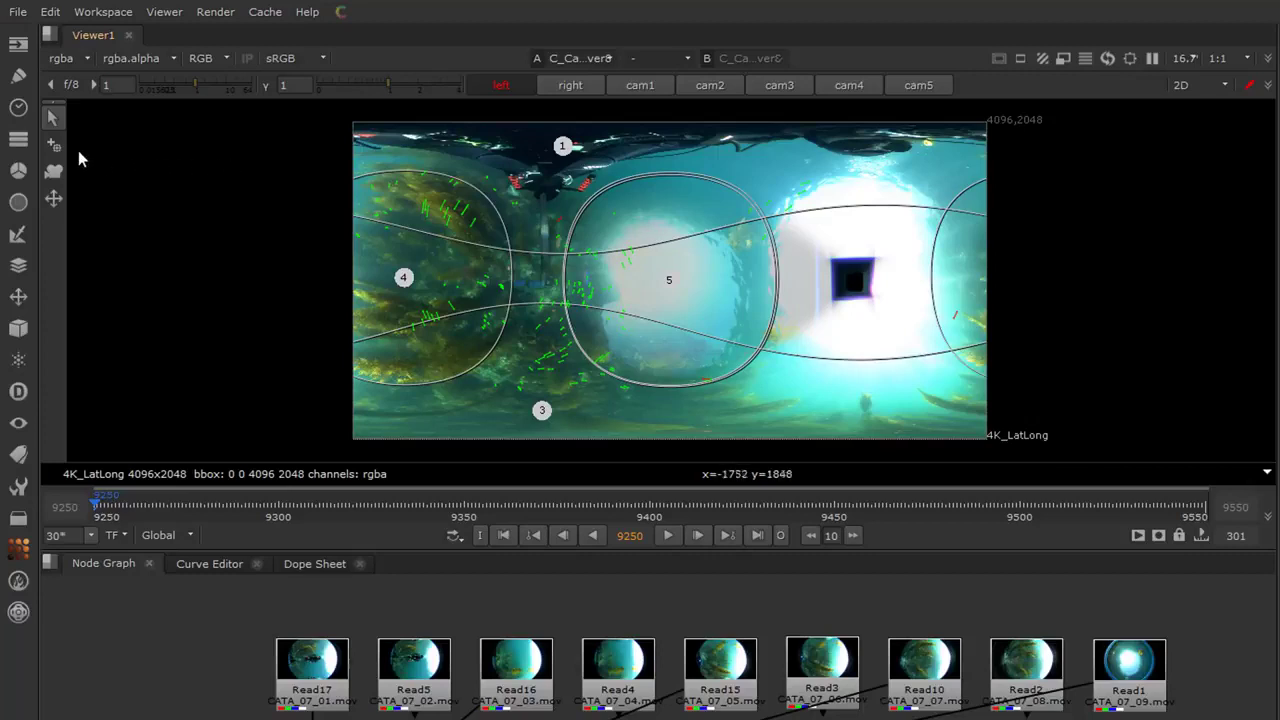
# Rotate the stitched lat-long against the alignment grid until the diver stands upright and the horizon is level
pyautogui.click(54, 199)
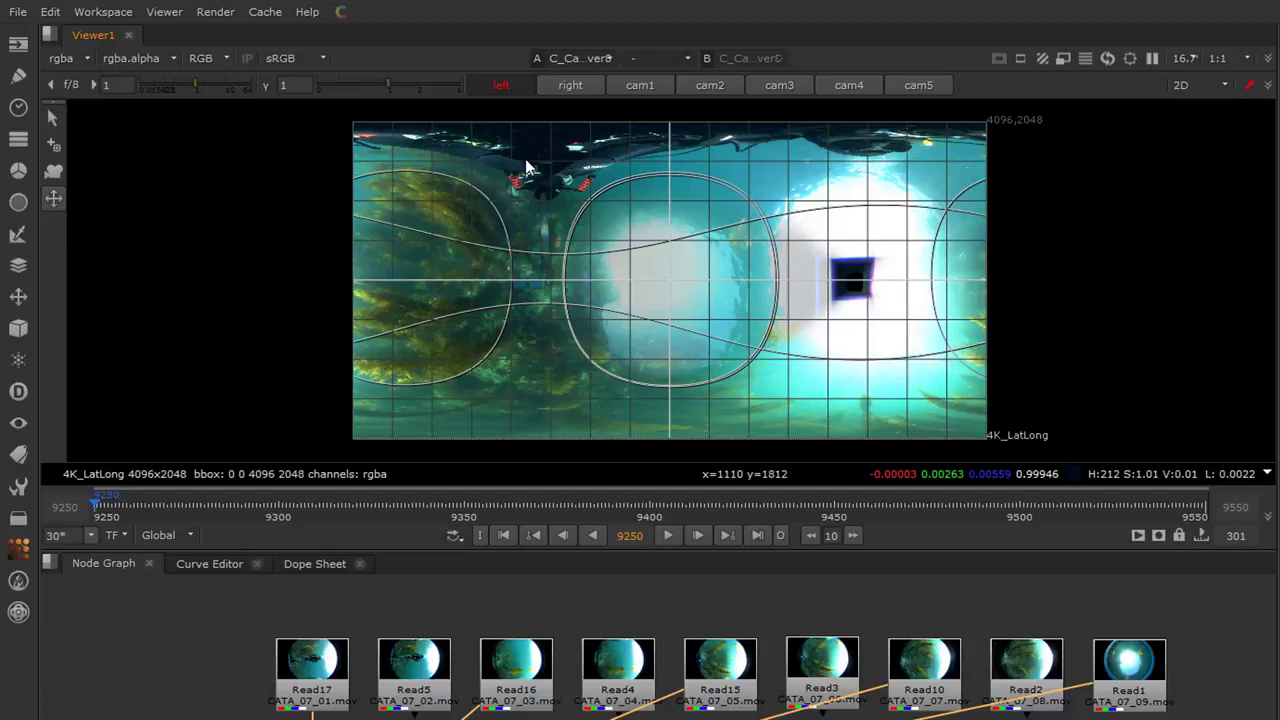
pyautogui.moveTo(522, 155); pyautogui.dragTo(537, 310)
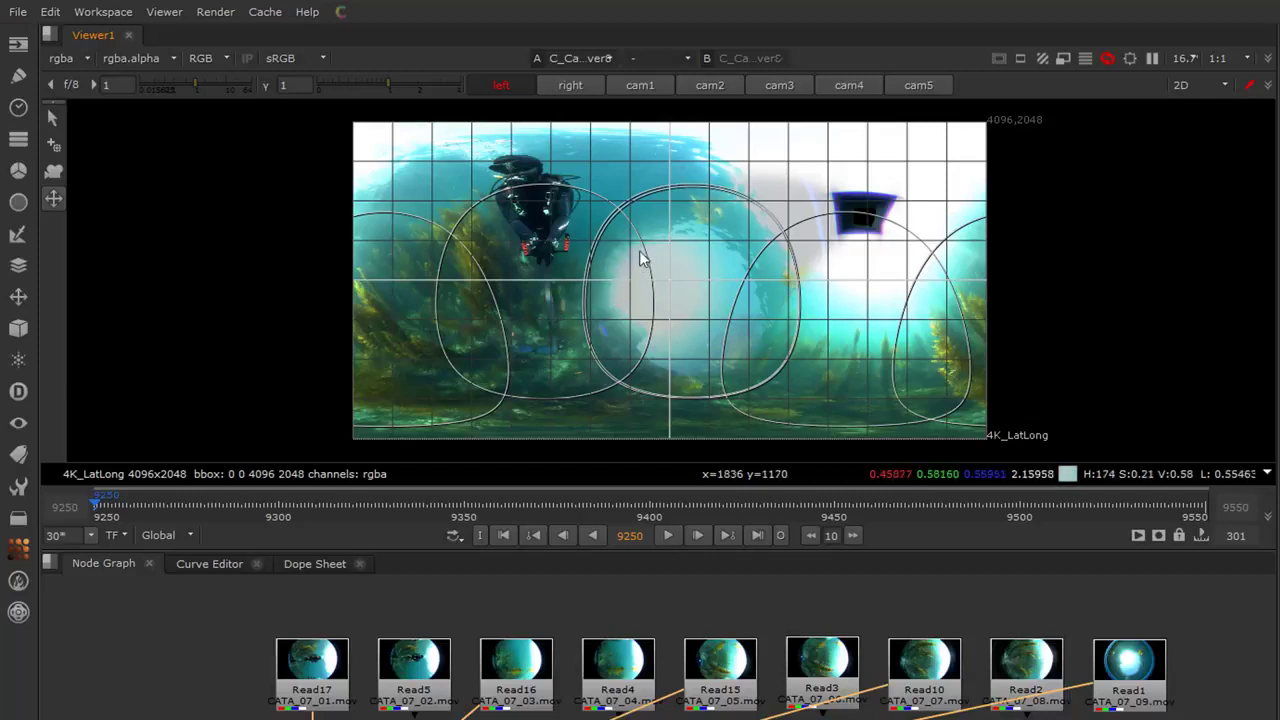
pyautogui.moveTo(602, 207); pyautogui.dragTo(900, 300)
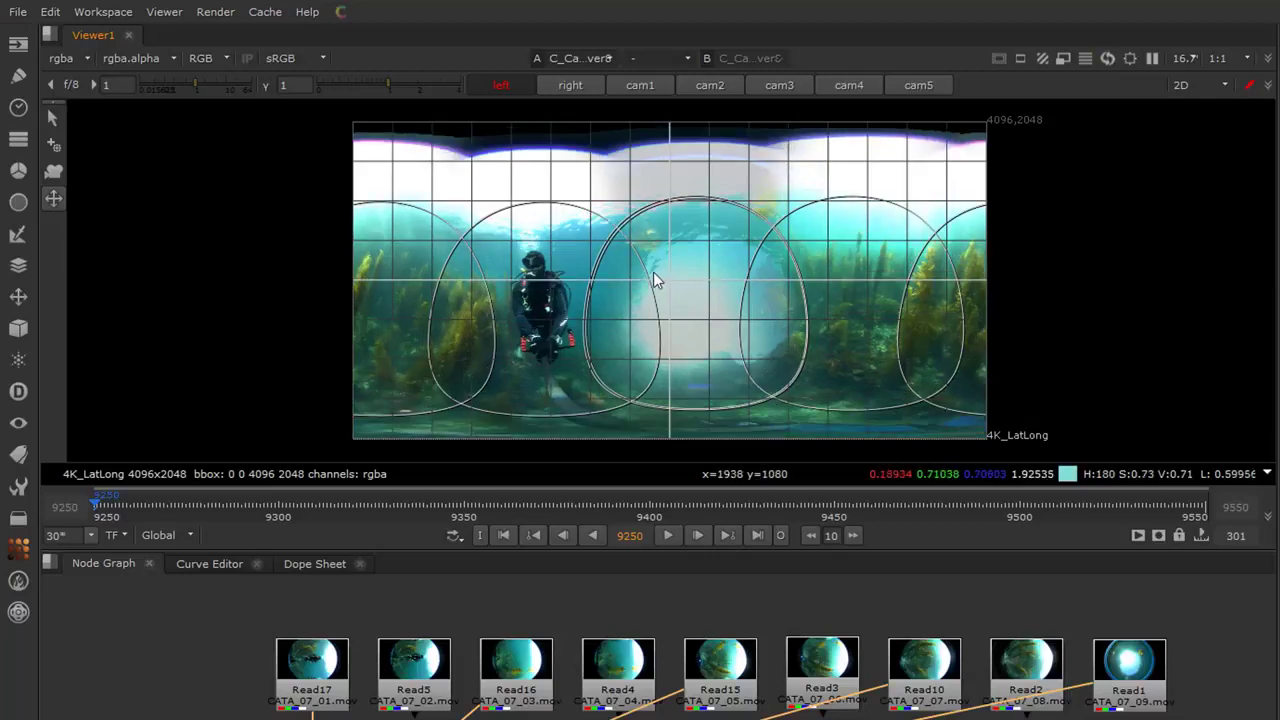
# Compare the Read17, Read5 and Read16 source clips with the solver output, and rotate the stitch so the diver is centred horizontally
pyautogui.click(316, 678)
pyautogui.press('1')
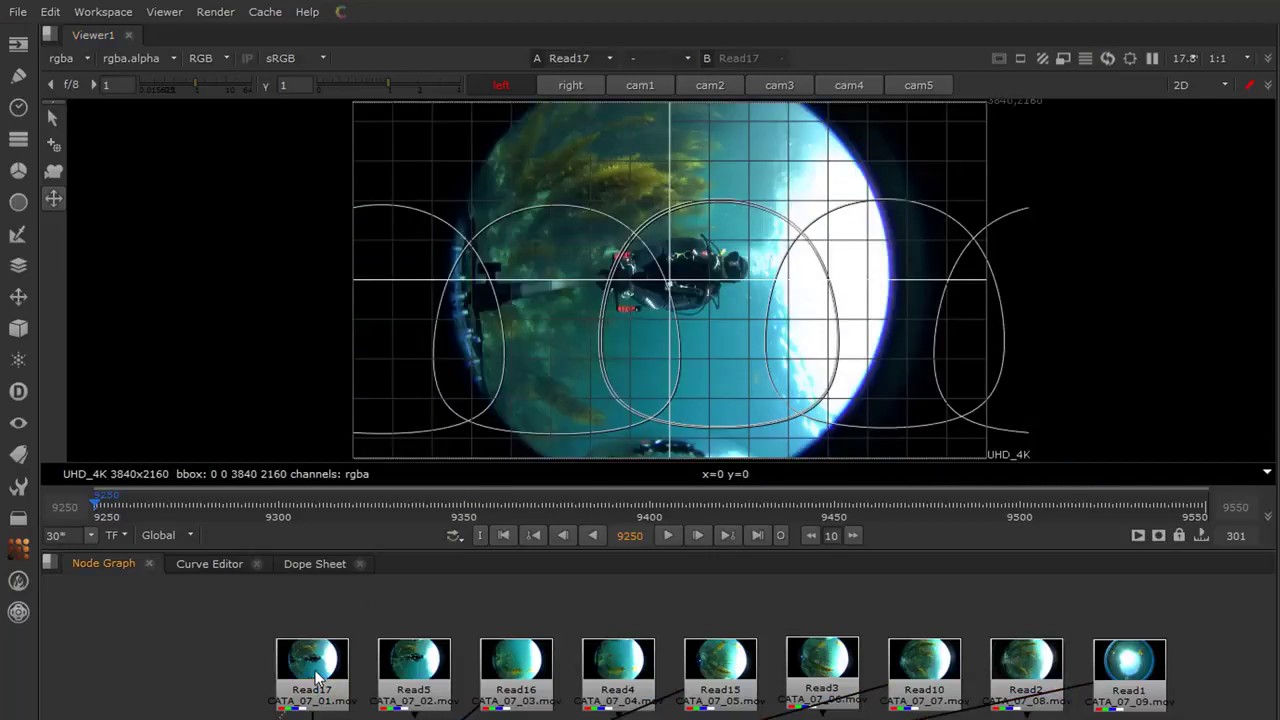
pyautogui.click(425, 685)
pyautogui.press('1')
pyautogui.click(545, 684)
pyautogui.press('1')
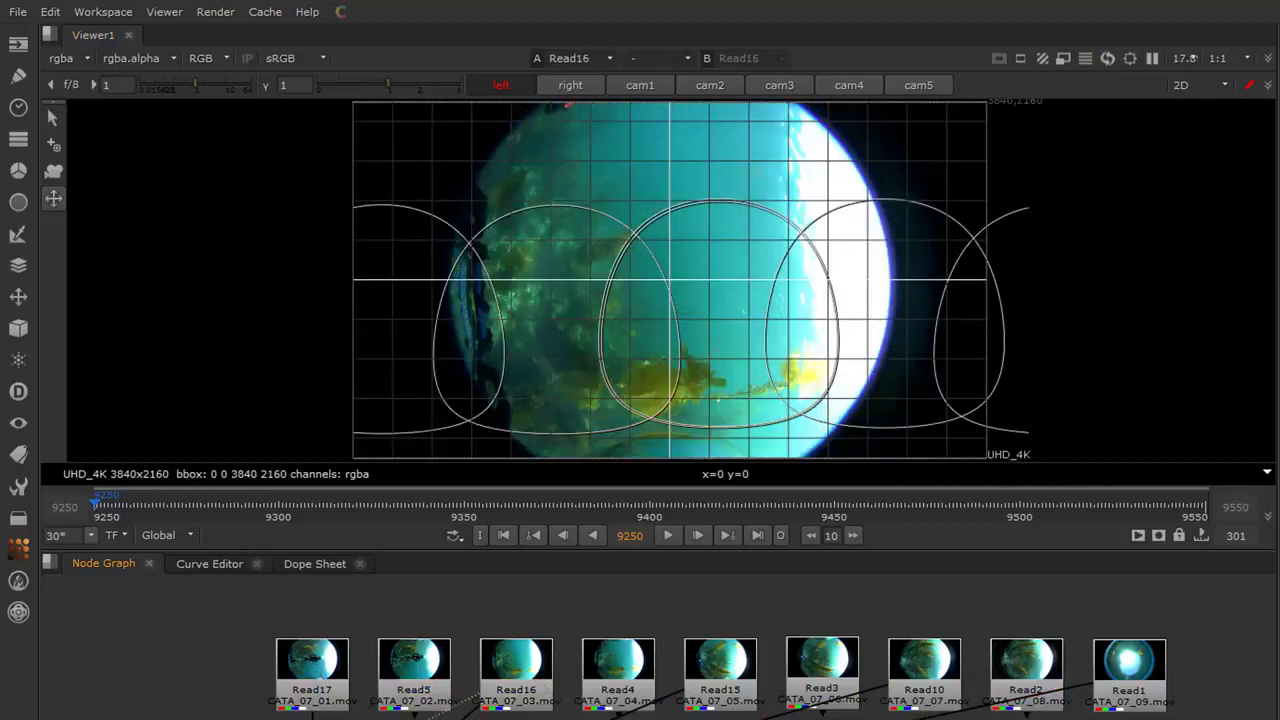
pyautogui.press('1')
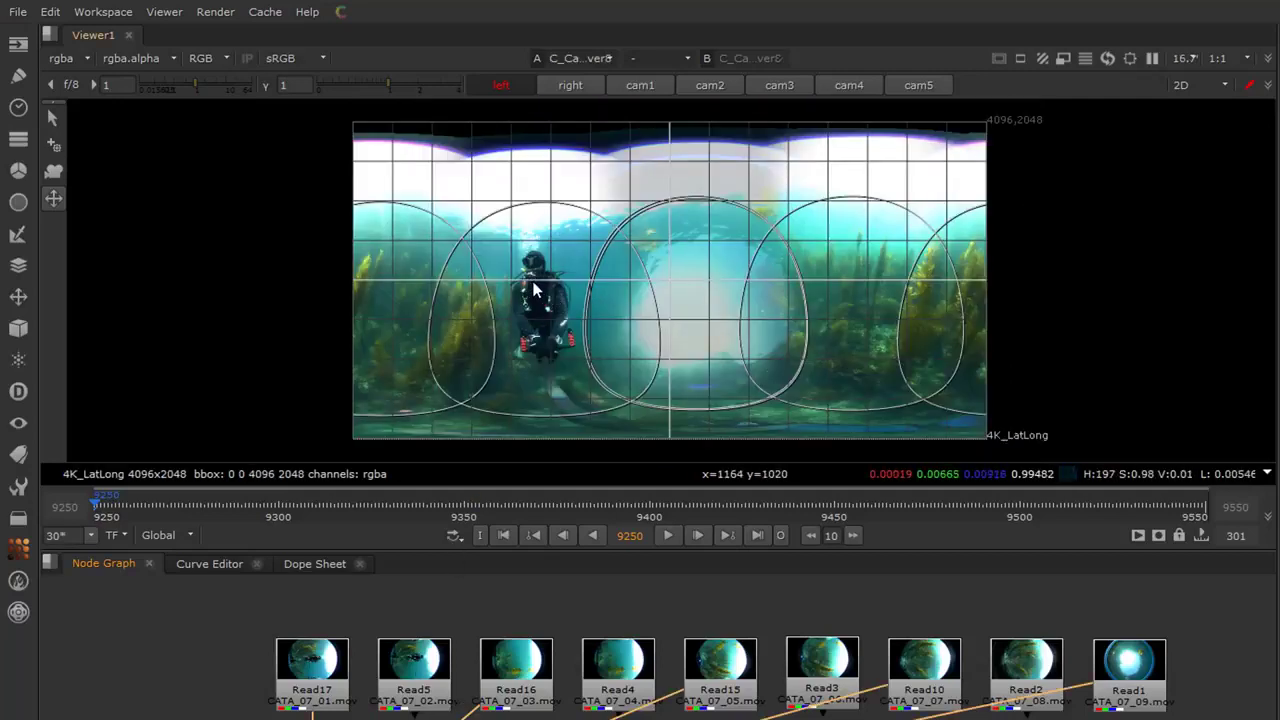
pyautogui.moveTo(526, 278); pyautogui.dragTo(672, 276)
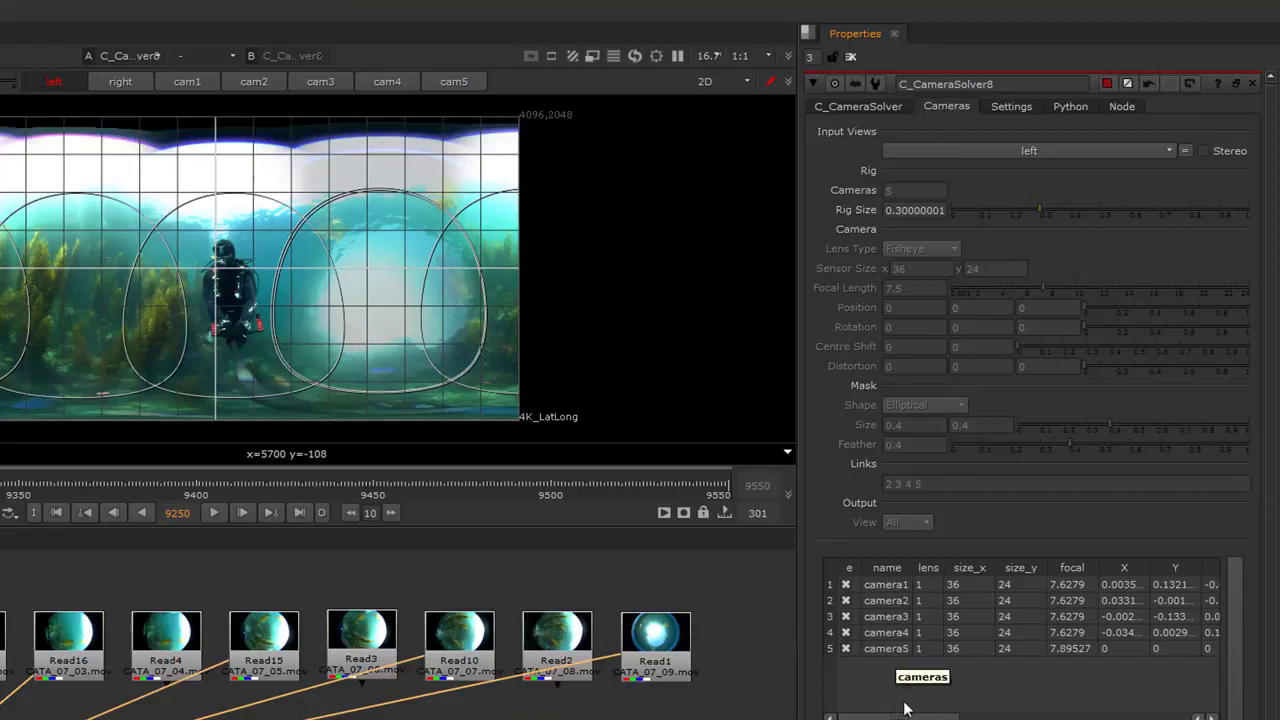
# Compare the solved parameters of camera5 with those of the other four cameras in the solver's camera list
pyautogui.moveTo(957, 717); pyautogui.dragTo(898, 717)
pyautogui.click(882, 649)
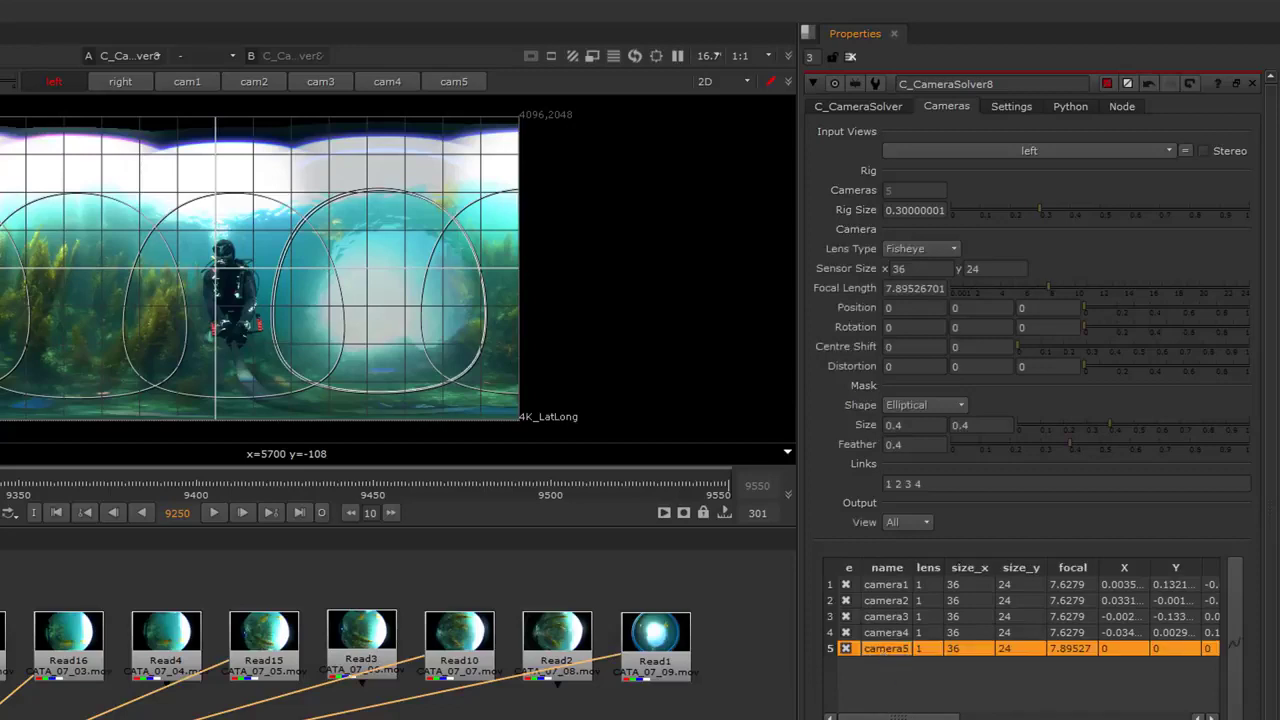
pyautogui.click(896, 630)
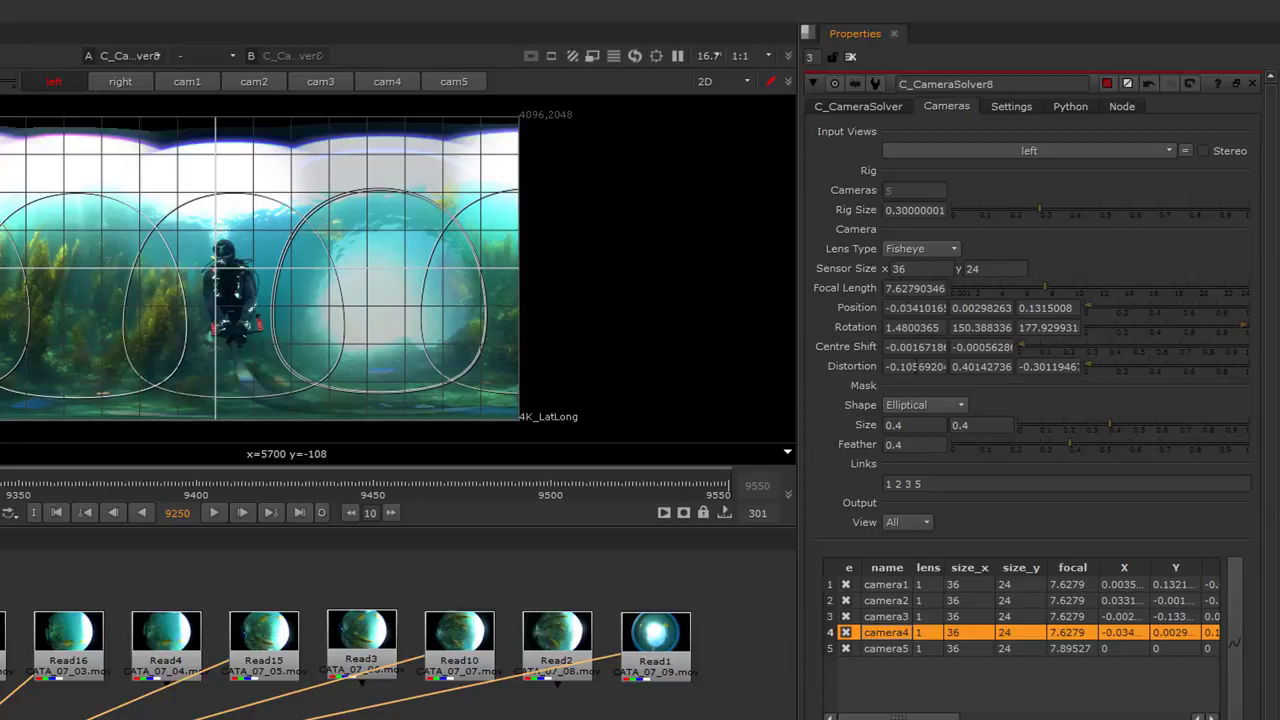
pyautogui.click(899, 649)
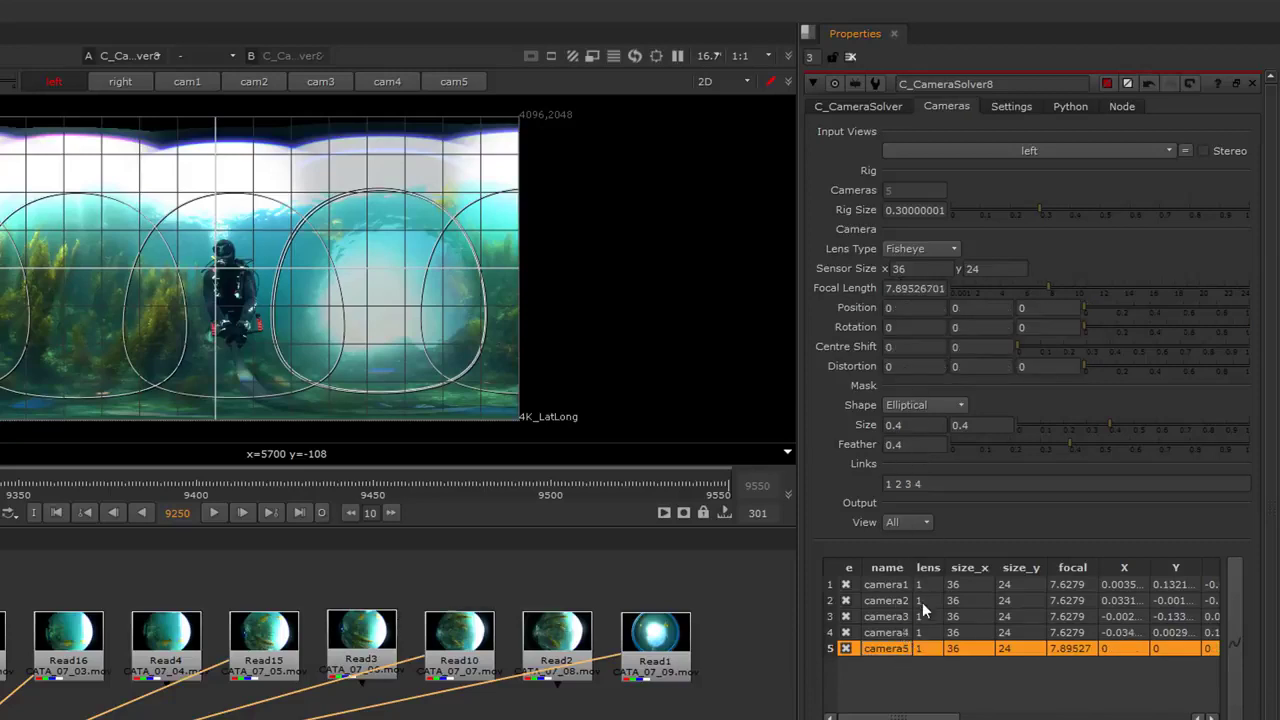
pyautogui.click(901, 614)
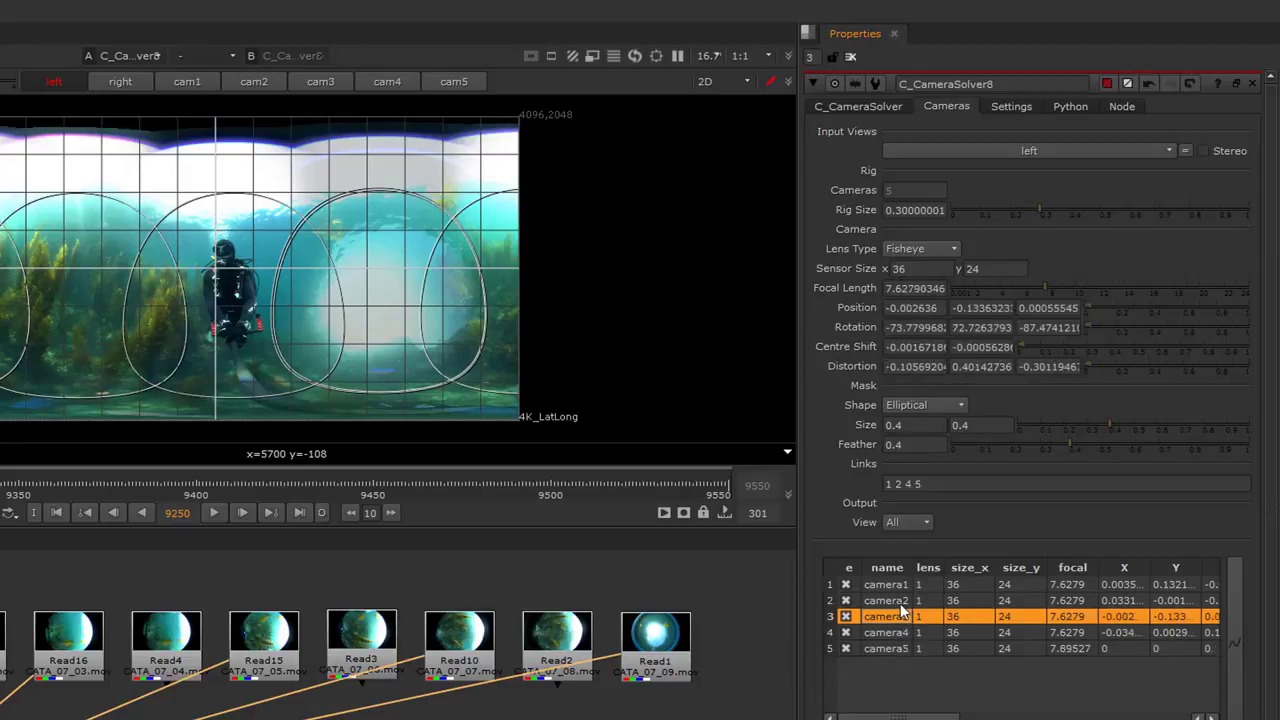
pyautogui.click(900, 603)
pyautogui.click(900, 587)
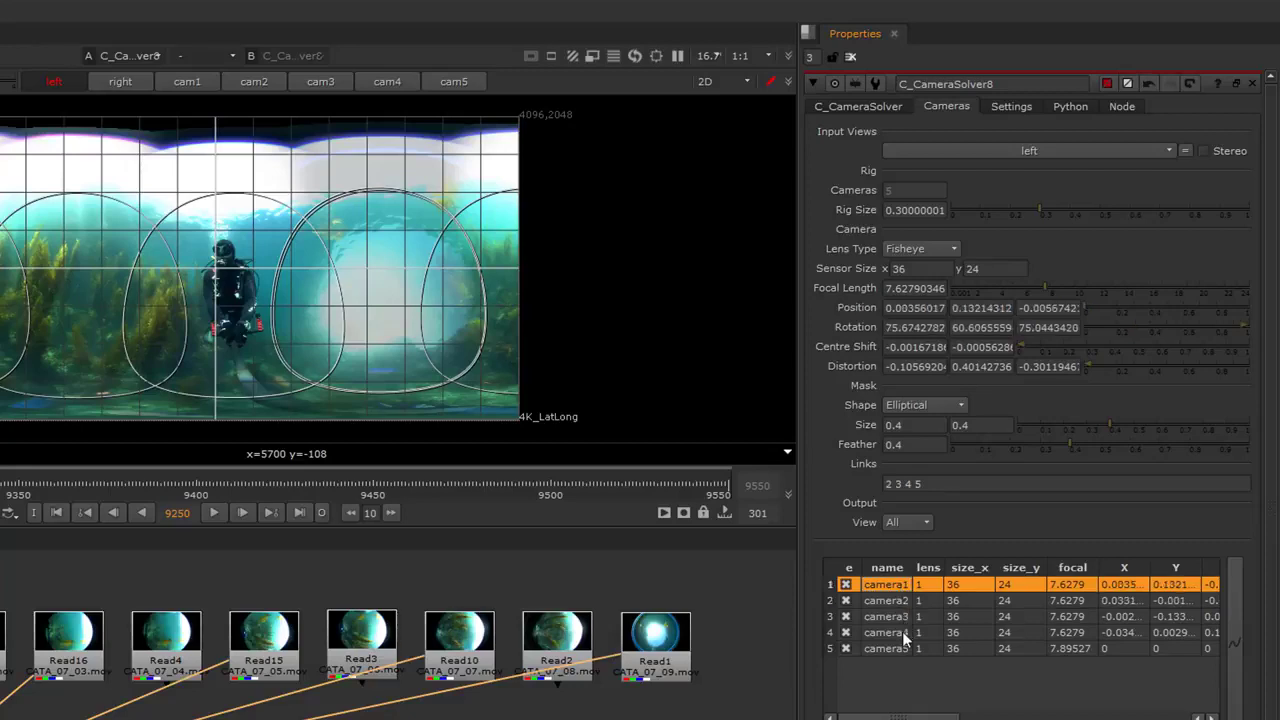
pyautogui.click(902, 631)
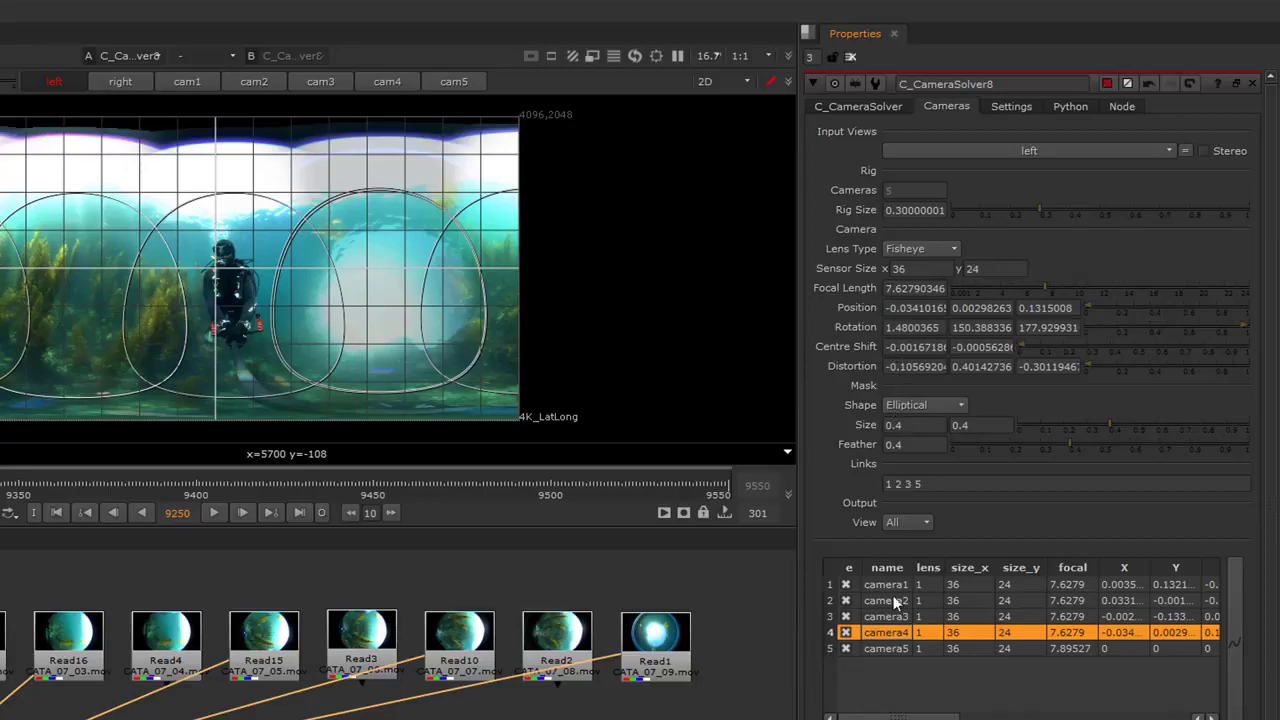
pyautogui.click(892, 649)
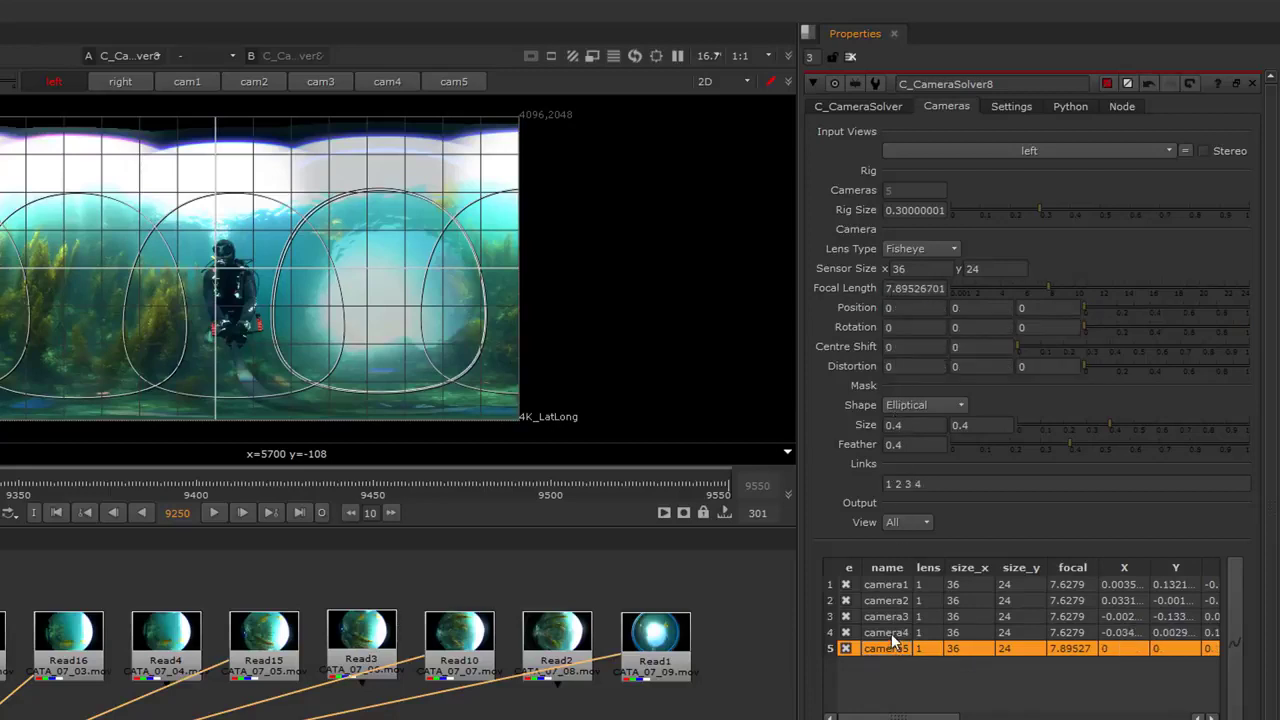
# Copy camera4's focal length of 7.62790346 to camera5 and reselect camera4
pyautogui.click(892, 633)
pyautogui.doubleClick(886, 288)
pyautogui.hotkey('ctrl', 'c')
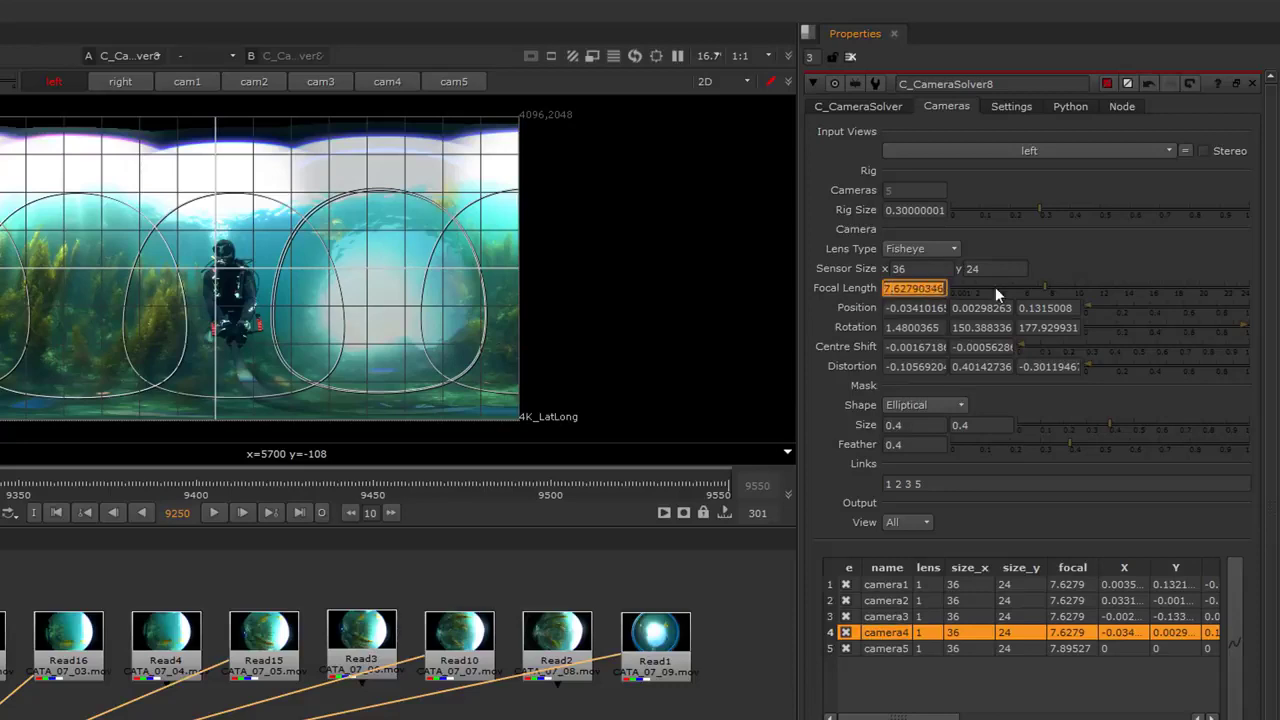
pyautogui.click(892, 647)
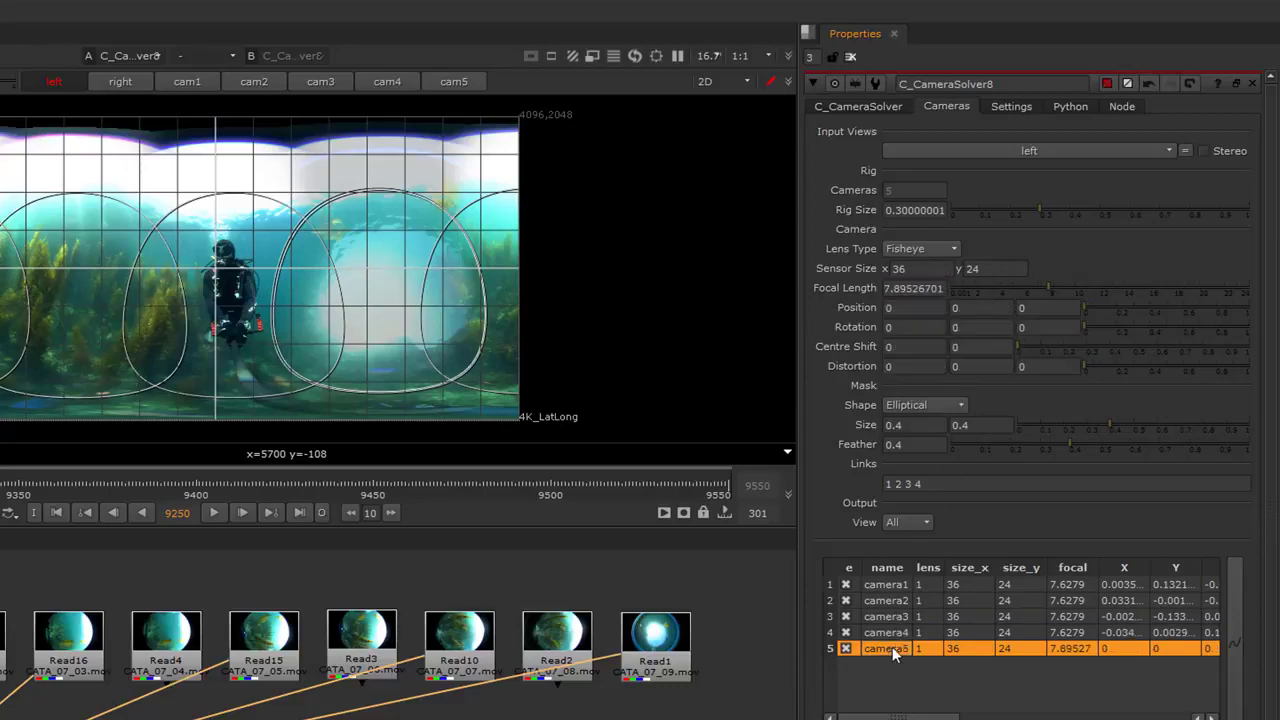
pyautogui.doubleClick(886, 288)
pyautogui.hotkey('ctrl', 'v')
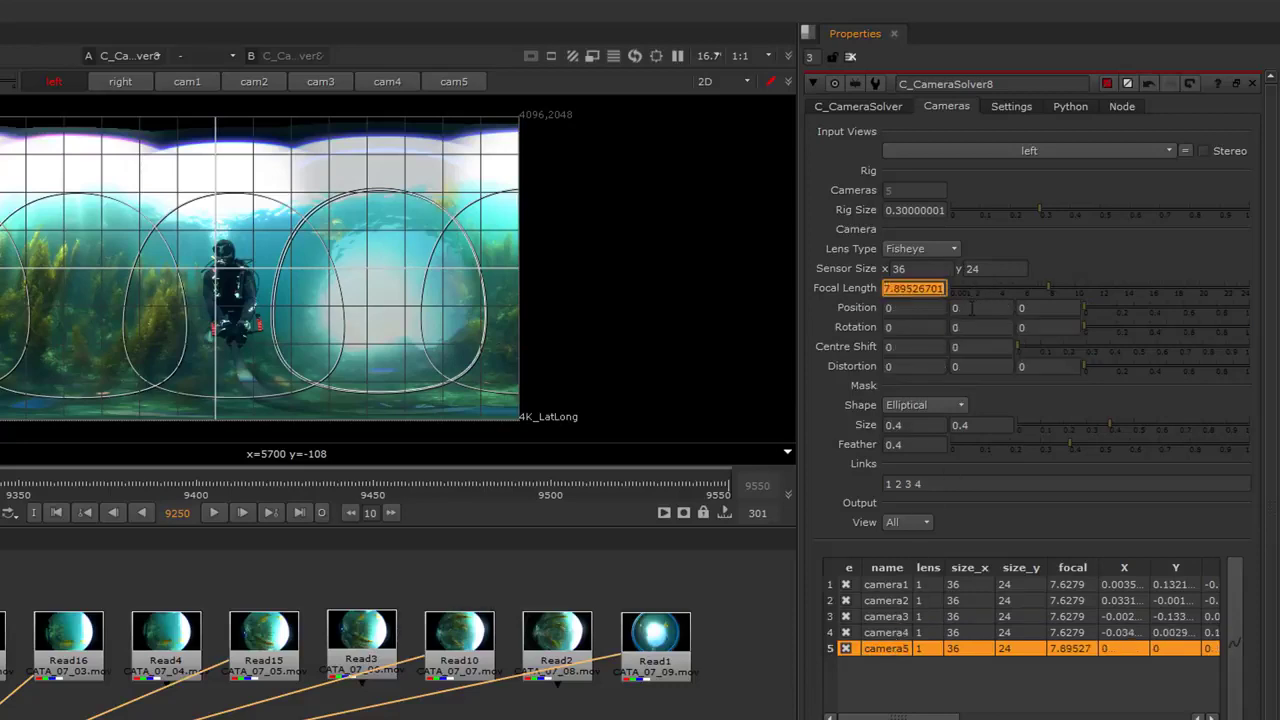
pyautogui.click(890, 633)
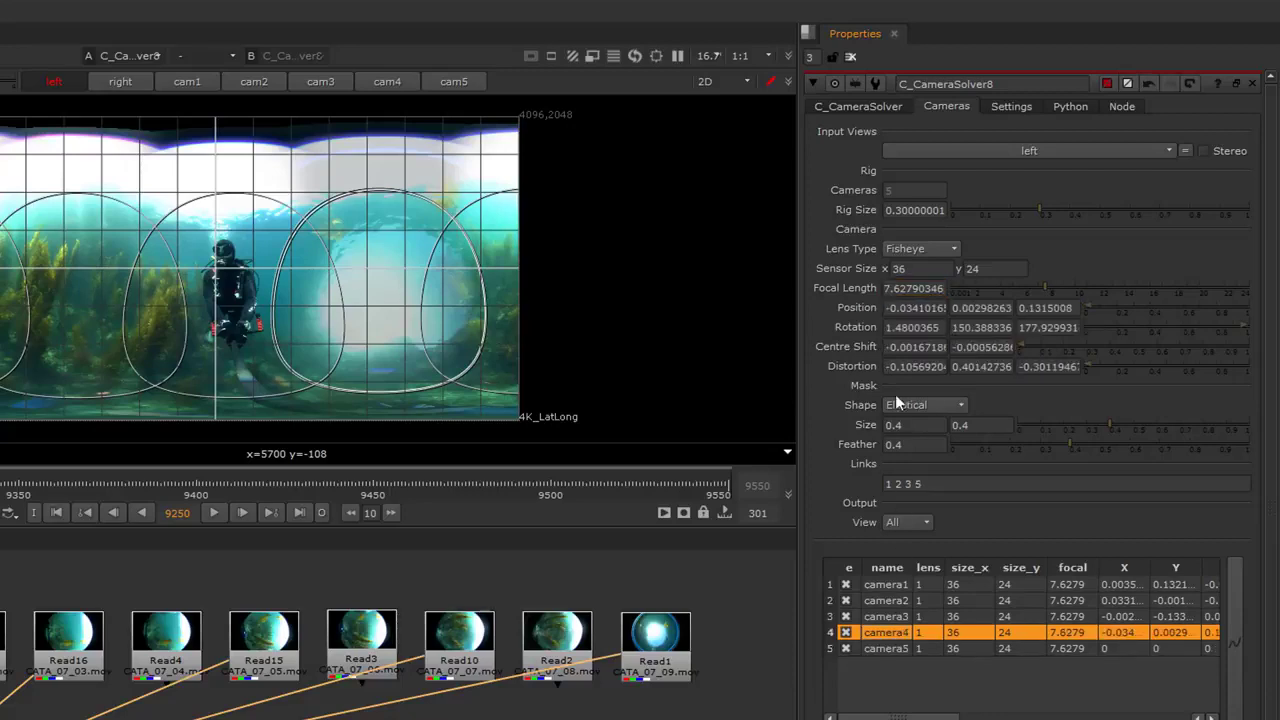
# Copy camera4's first distortion value of -0.10569204 to the same distortion parameter of camera5
pyautogui.doubleClick(913, 366)
pyautogui.hotkey('ctrl', 'c')
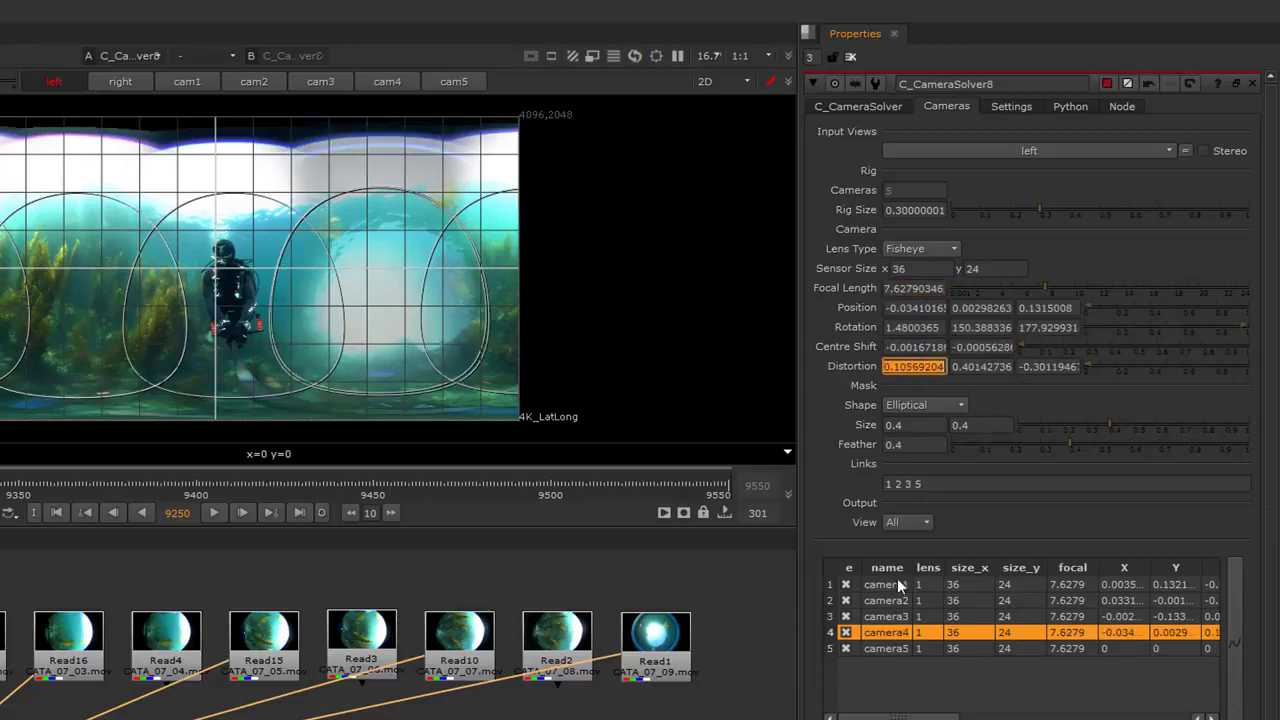
pyautogui.click(897, 648)
pyautogui.doubleClick(890, 366)
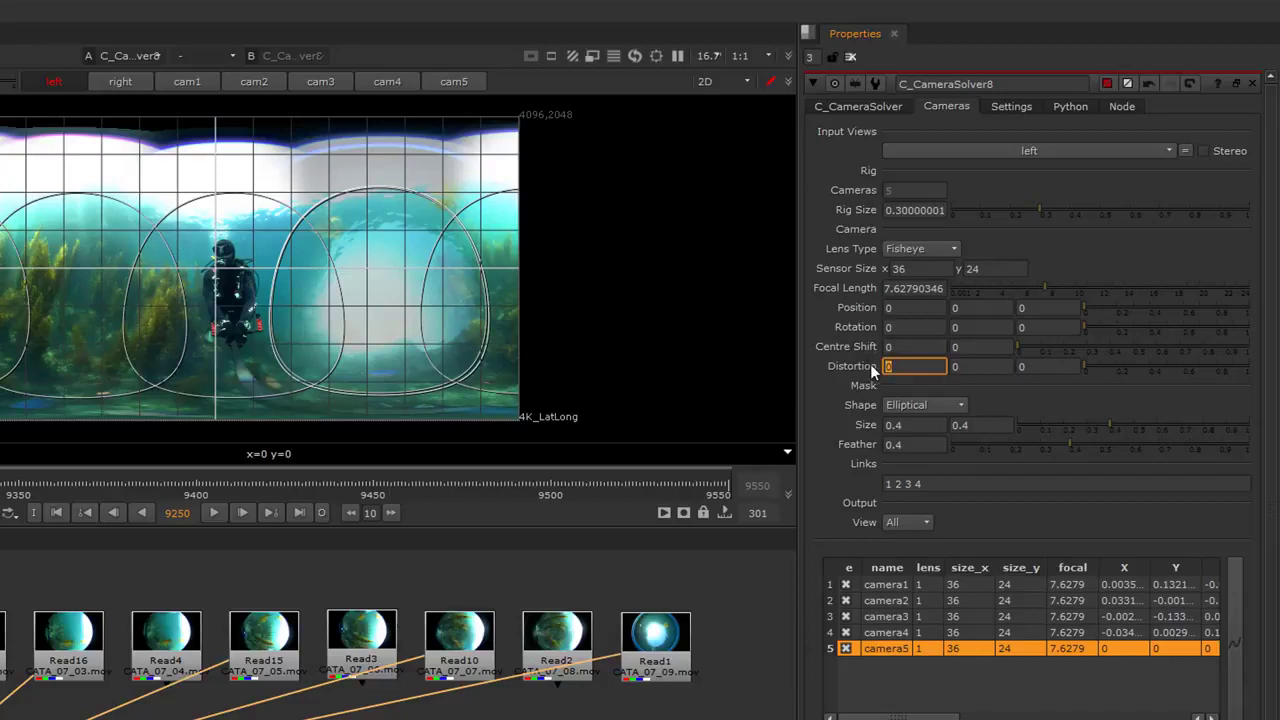
pyautogui.hotkey('ctrl', 'v')
# Copy camera4's second distortion value of 0.40142736 to camera5's second distortion parameter
pyautogui.click(897, 632)
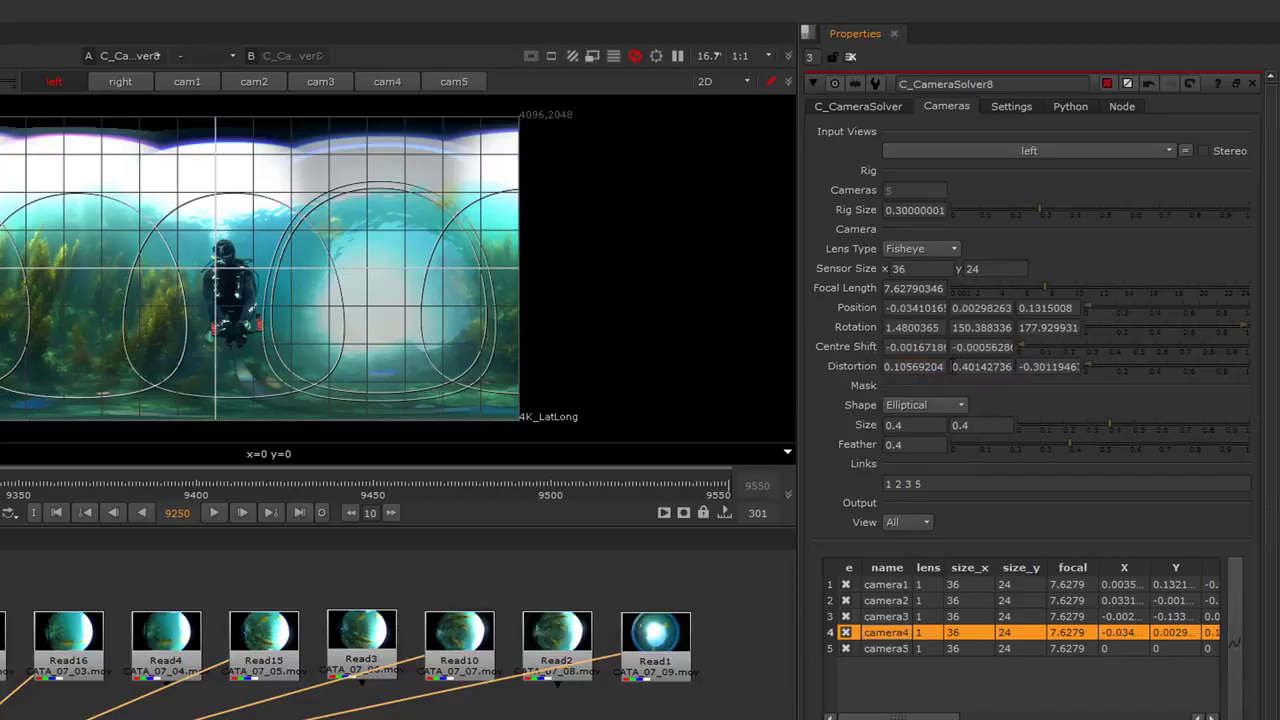
pyautogui.doubleClick(982, 366)
pyautogui.hotkey('ctrl', 'c')
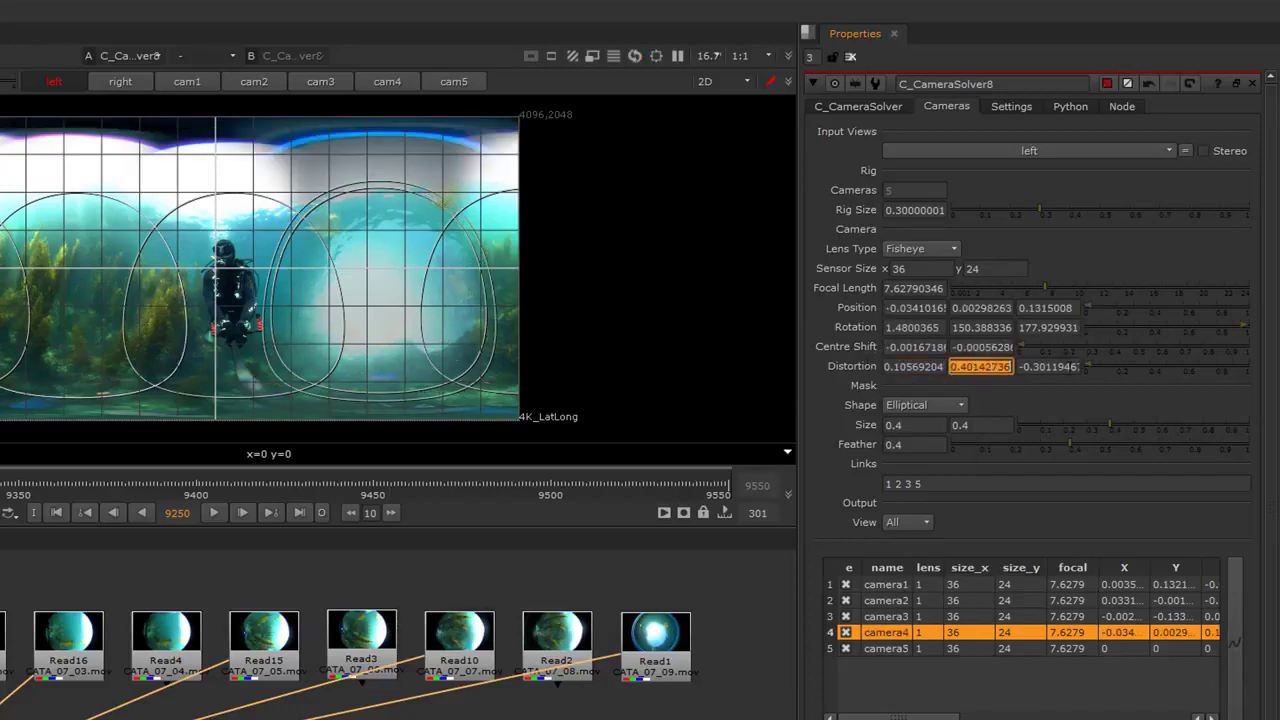
pyautogui.click(891, 649)
pyautogui.doubleClick(980, 366)
pyautogui.hotkey('ctrl', 'v')
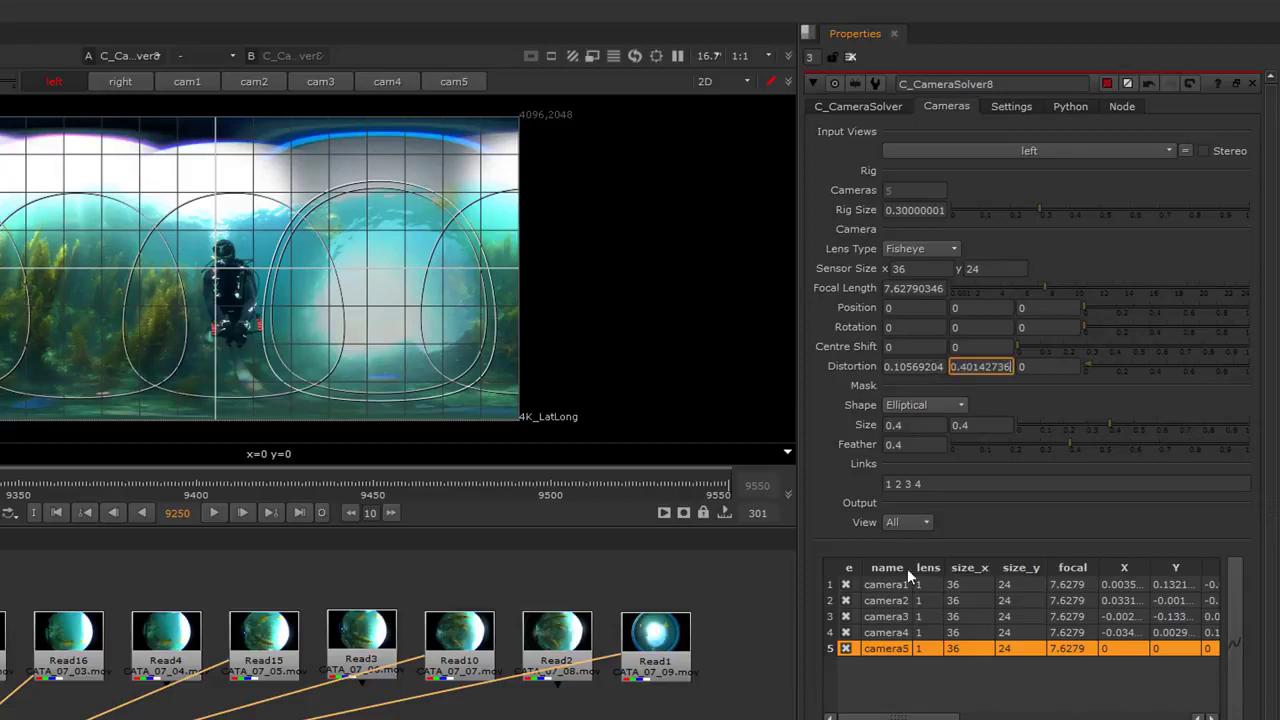
# Copy camera4's third distortion value of -0.30119467 to camera5's third distortion parameter
pyautogui.click(907, 633)
pyautogui.doubleClick(1045, 366)
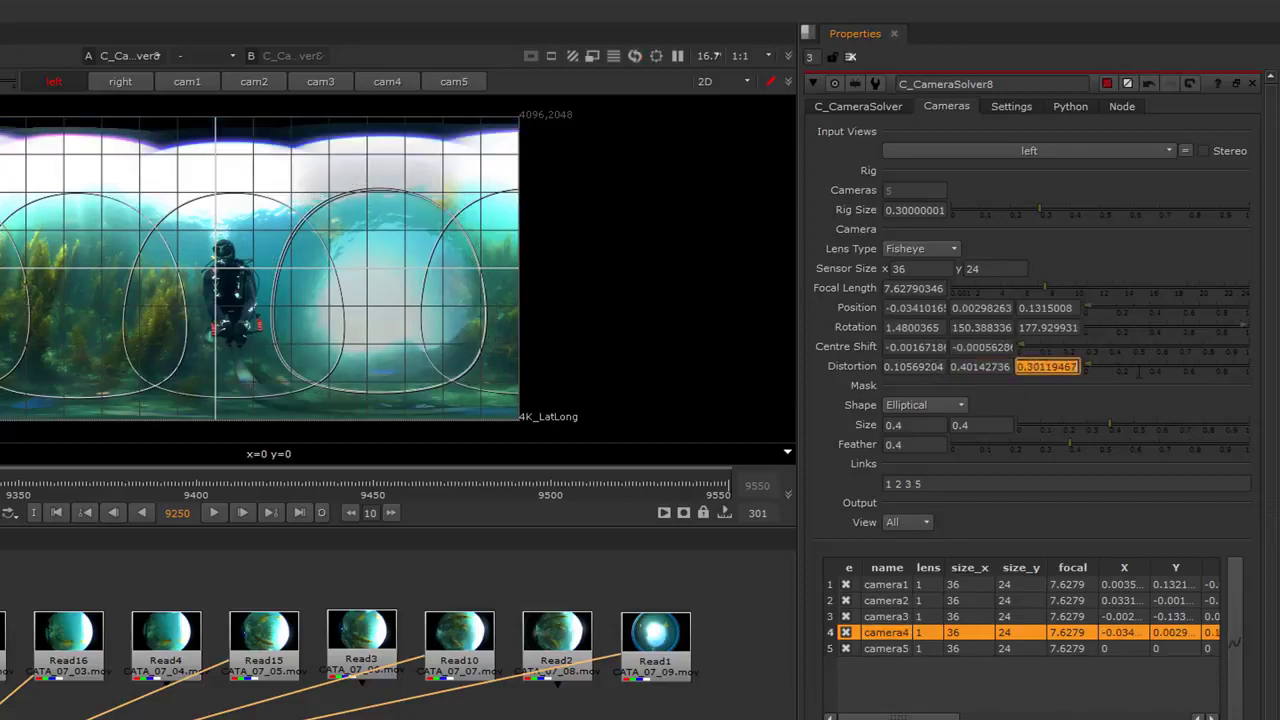
pyautogui.click(882, 650)
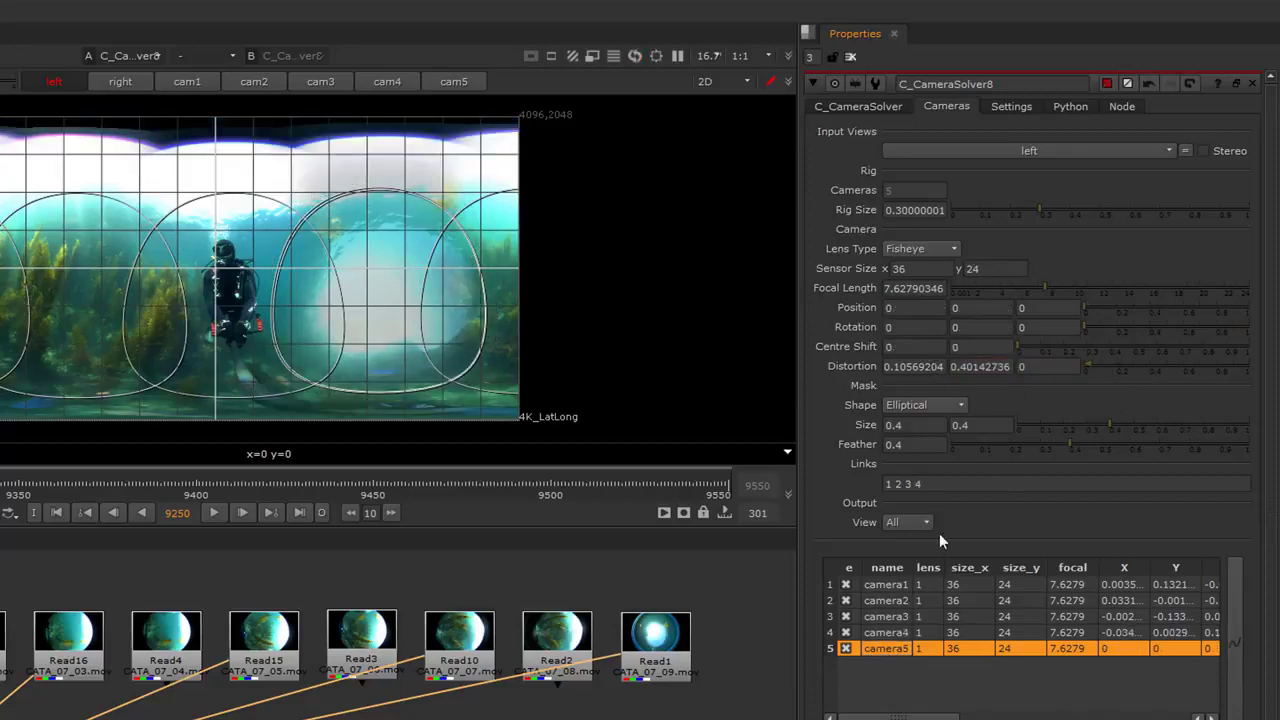
pyautogui.doubleClick(1036, 368)
pyautogui.write('-0.30119467')
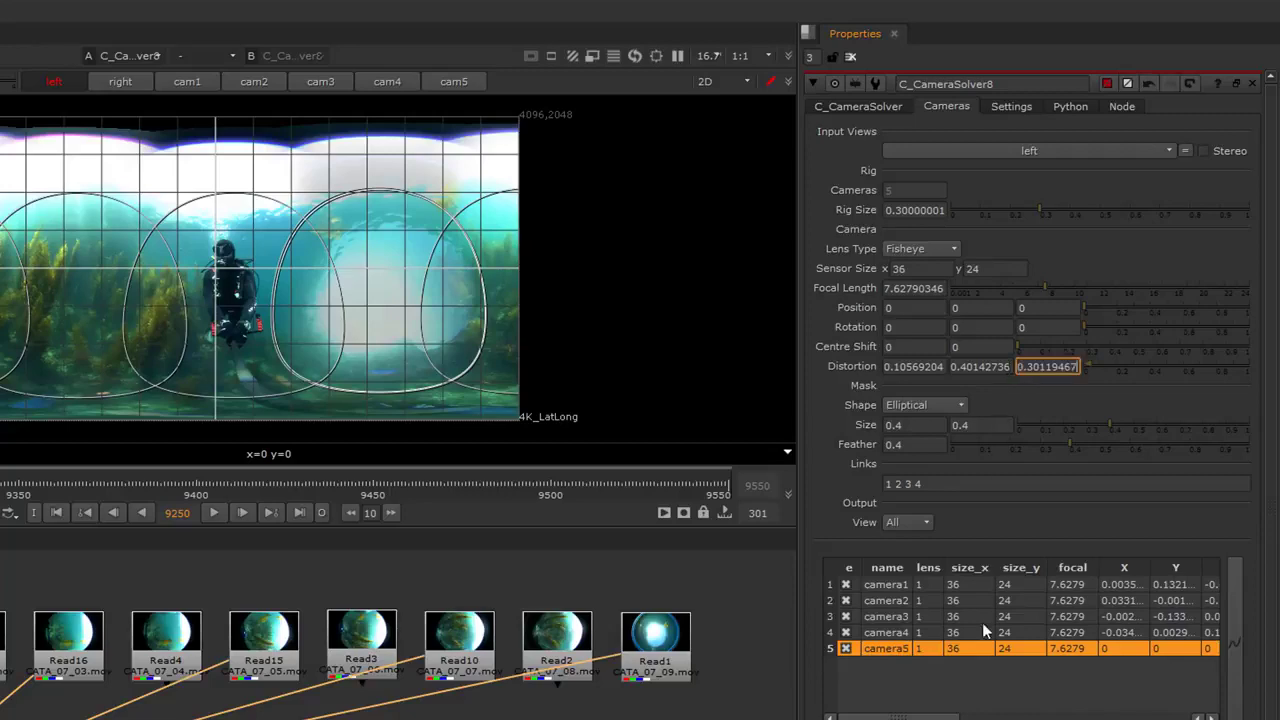
pyautogui.click(975, 678)
pyautogui.click(975, 685)
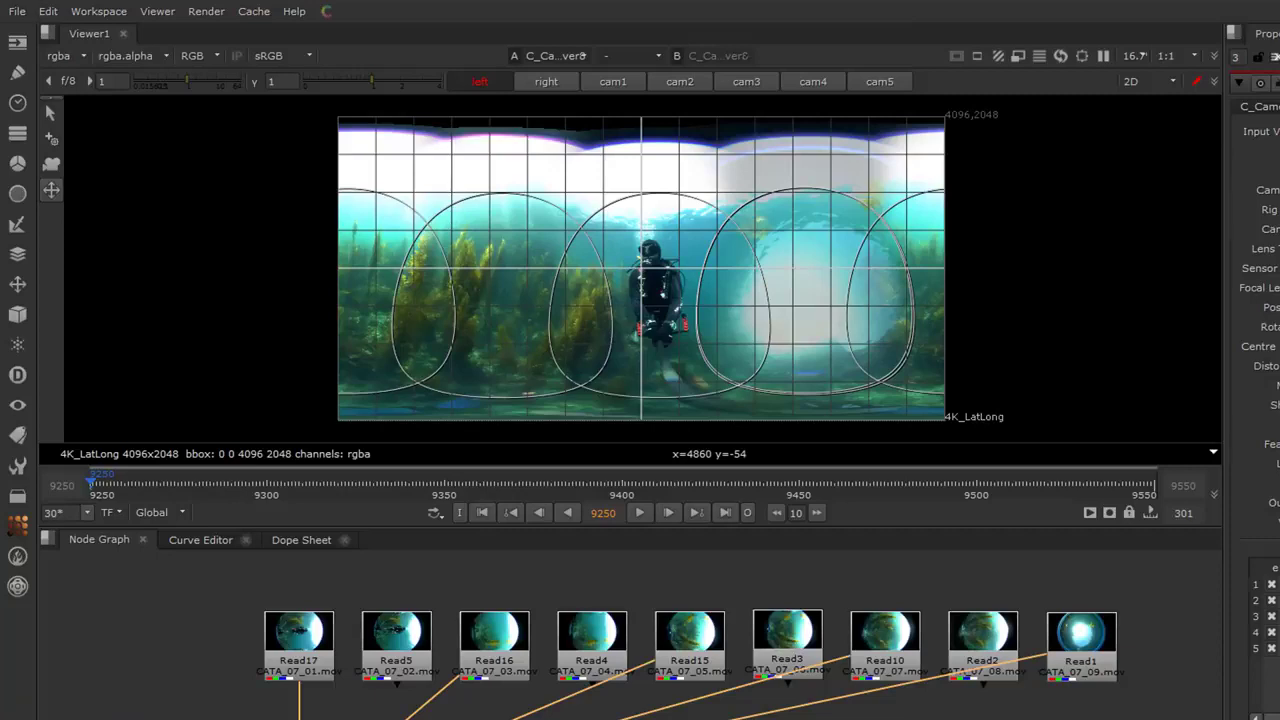
# Select camera5, move it up to the zenith of the lat-long stitch, and rotate it horizontally to line up with the water surface
pyautogui.click(1271, 648)
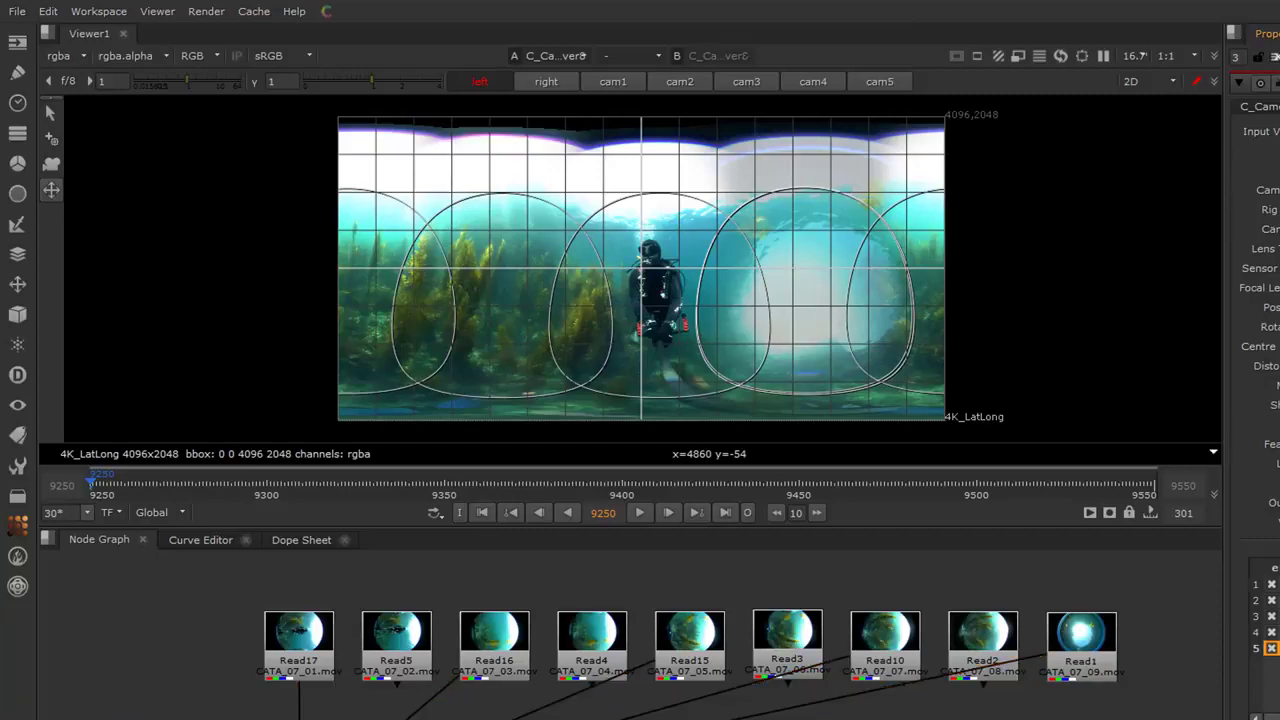
pyautogui.click(52, 167)
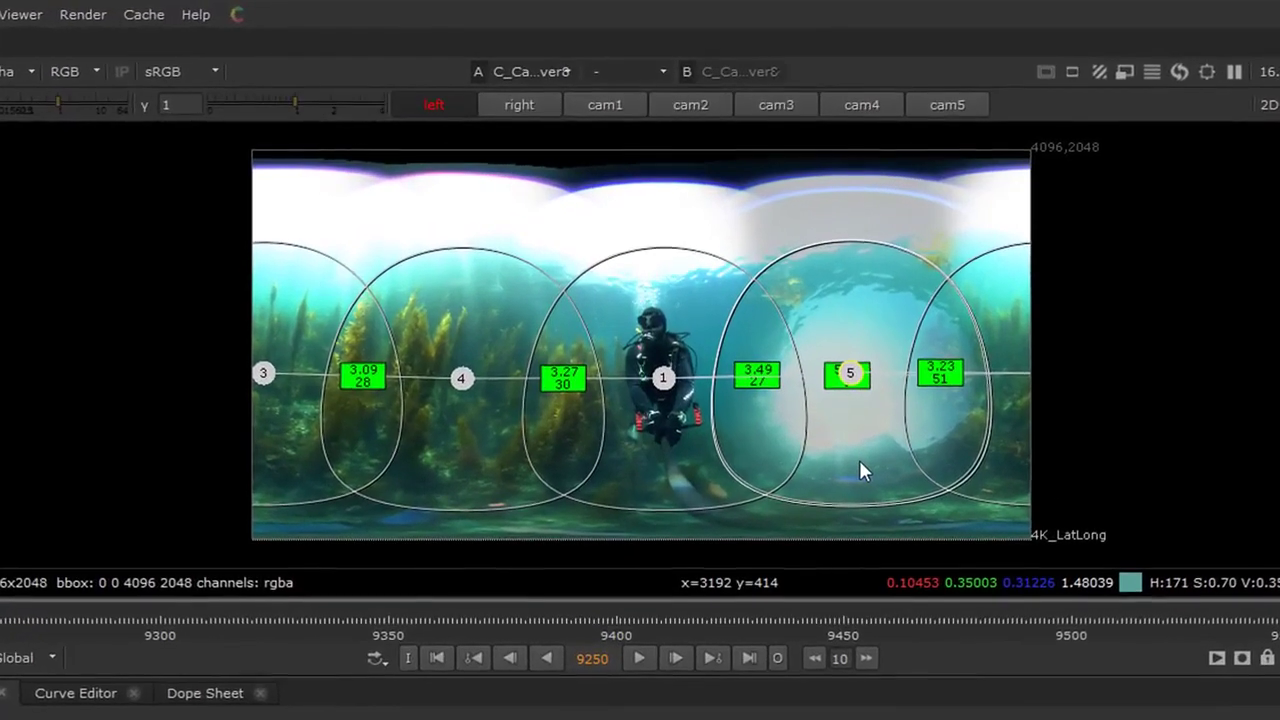
pyautogui.moveTo(855, 437); pyautogui.dragTo(840, 265)
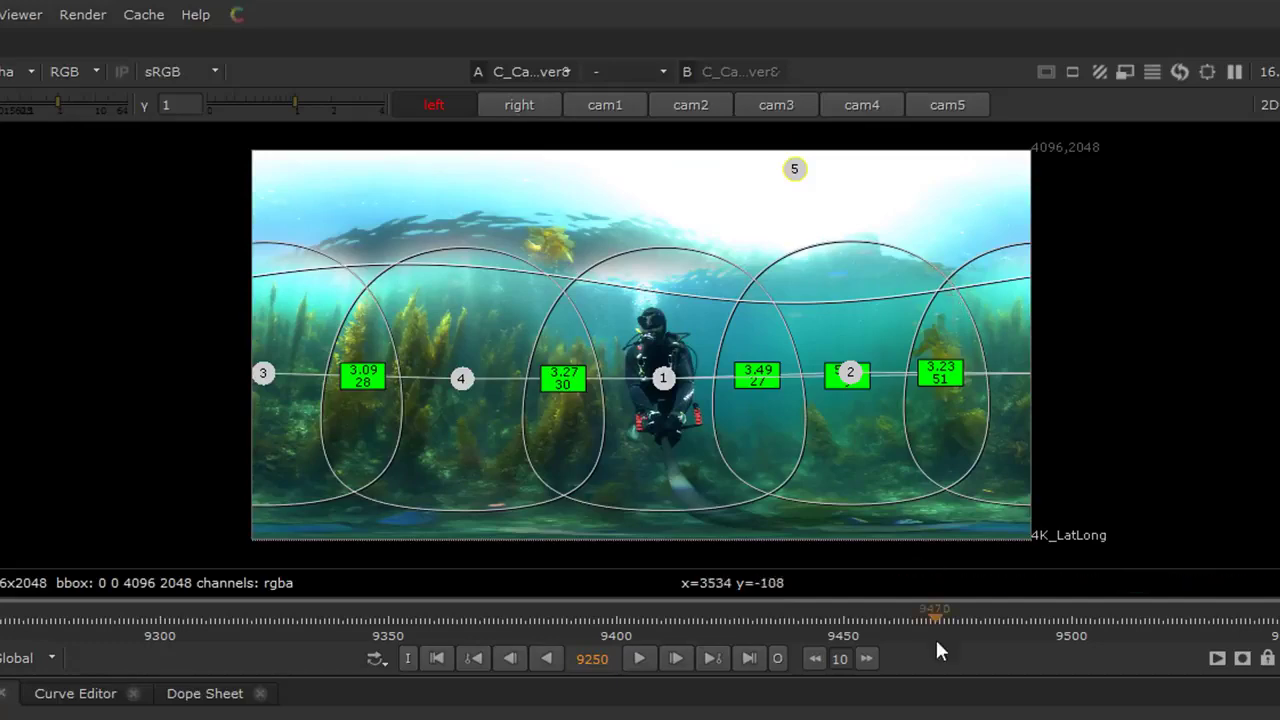
pyautogui.moveTo(941, 682); pyautogui.dragTo(941, 719)
pyautogui.press('f')
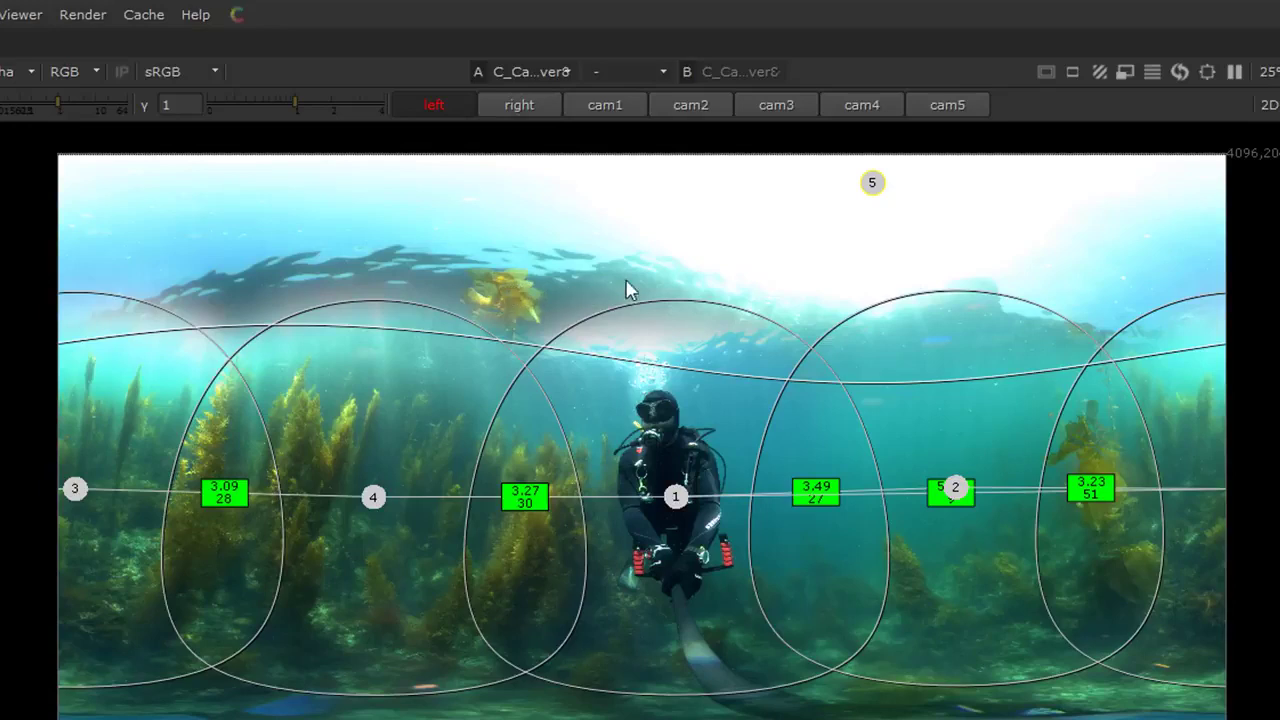
pyautogui.moveTo(628, 286); pyautogui.dragTo(1148, 333)
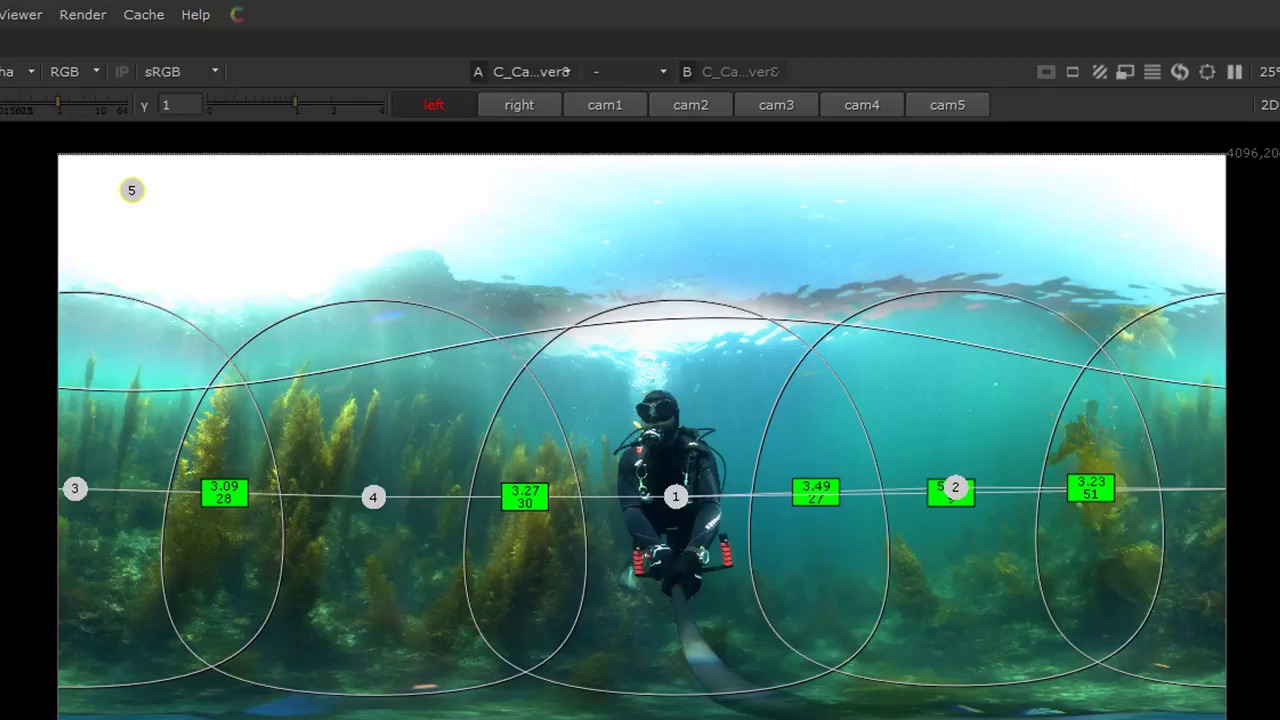
# Adjust the tilt of the whole stitched lat-long against the alignment grid to level the horizon
pyautogui.click(2, 170)
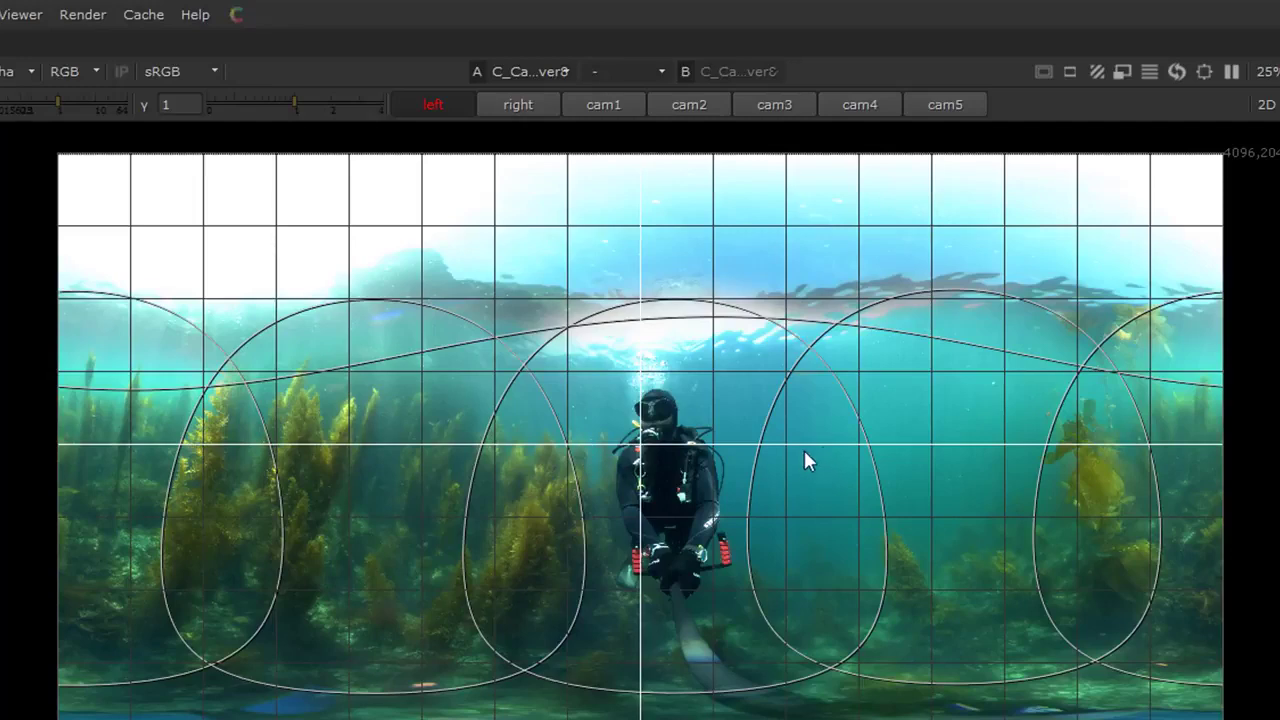
pyautogui.moveTo(794, 446); pyautogui.dragTo(794, 421)
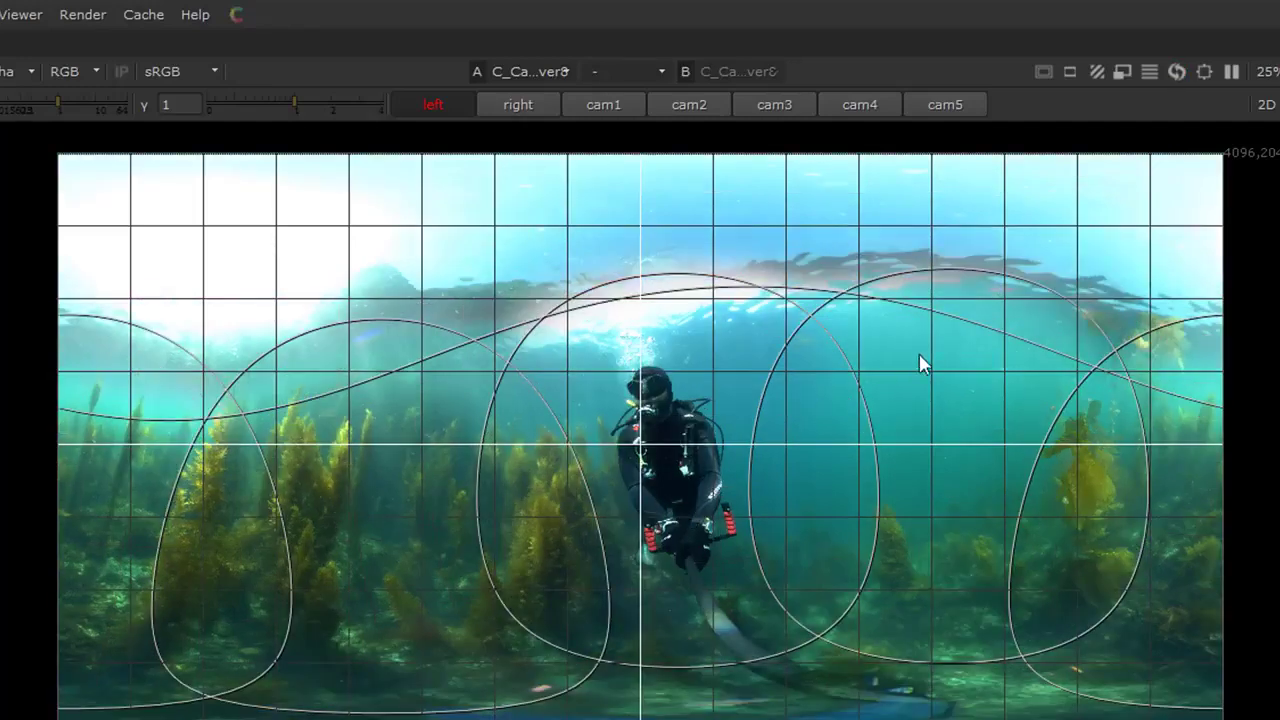
pyautogui.moveTo(931, 351); pyautogui.dragTo(928, 383)
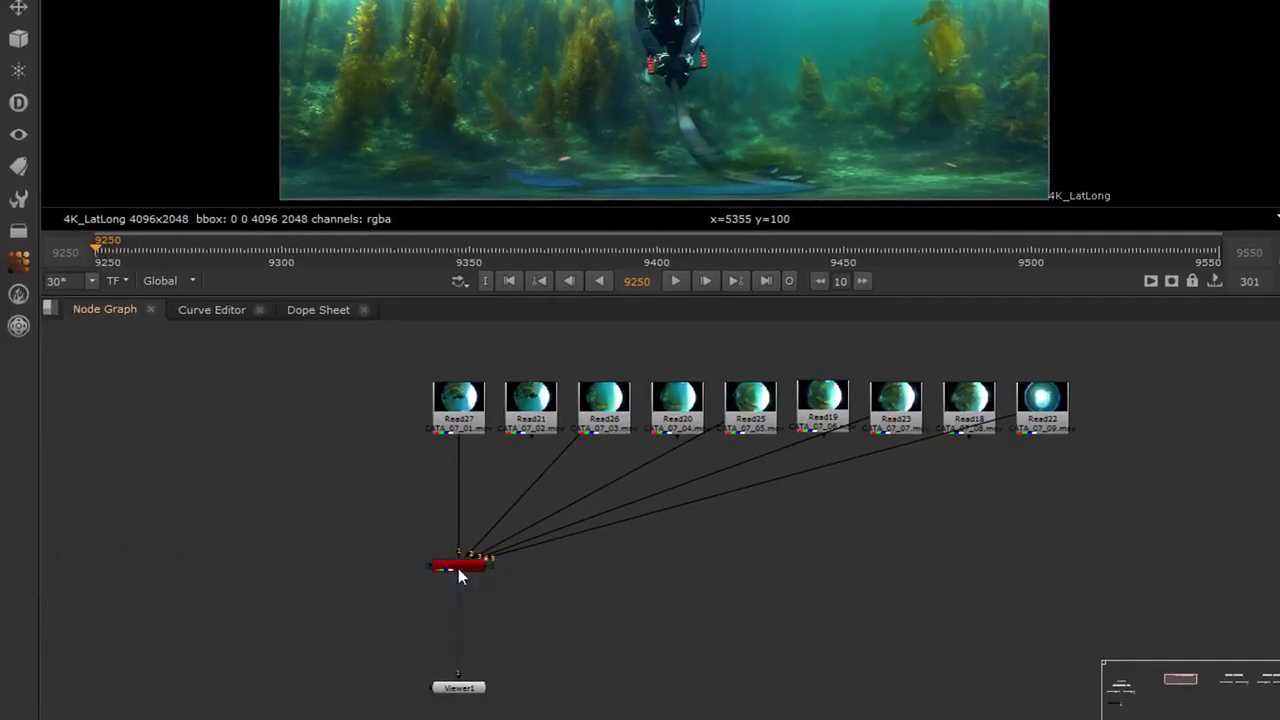
# Add a Split and Join after the camera solver to separate the rig into individual views
pyautogui.click(458, 568)
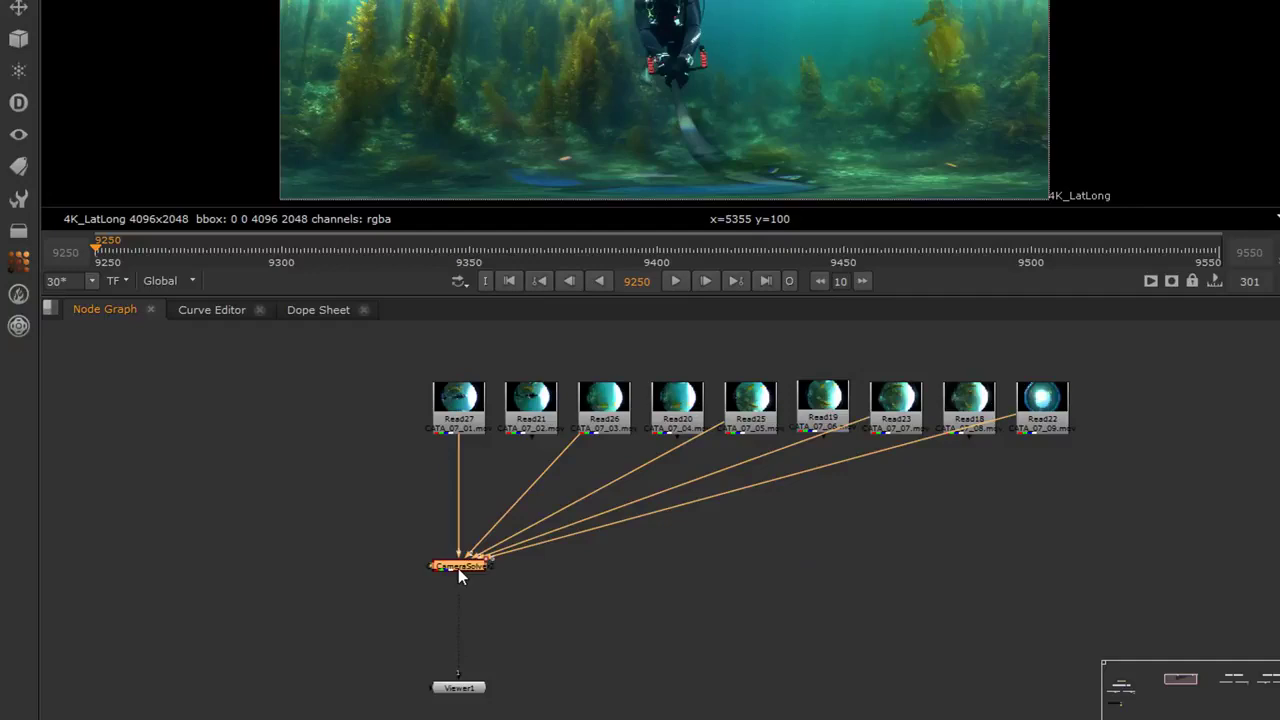
pyautogui.press('Tab')
pyautogui.write('spl')
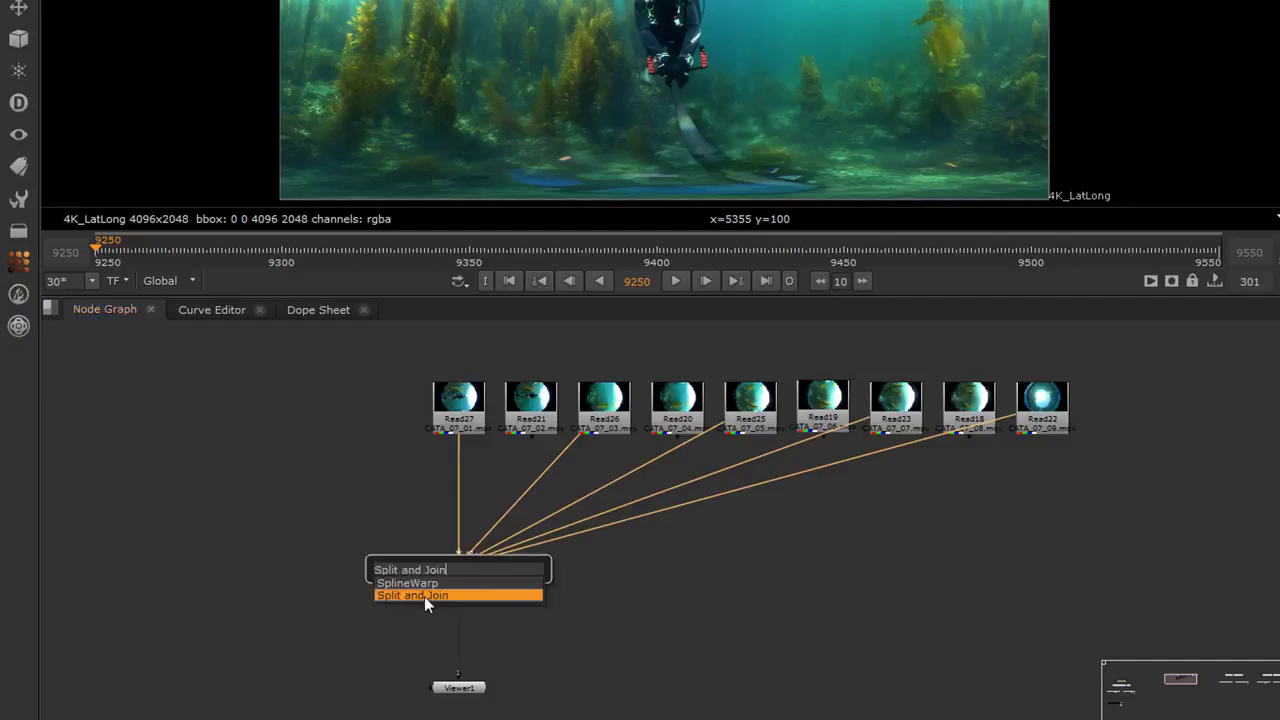
pyautogui.click(424, 596)
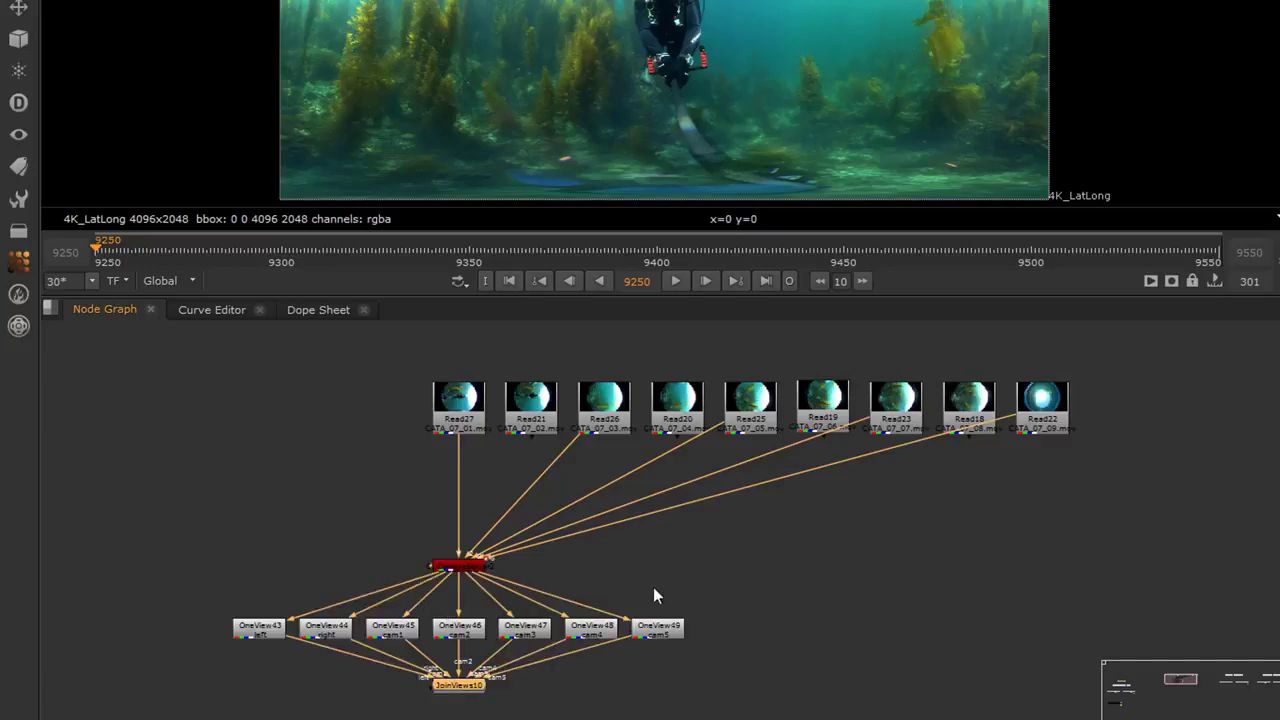
# View the JoinViews node's output and space the JoinViews and Viewer nodes out below the OneView row
pyautogui.moveTo(653, 587); pyautogui.dragTo(674, 492, button='middle')
pyautogui.press('1')
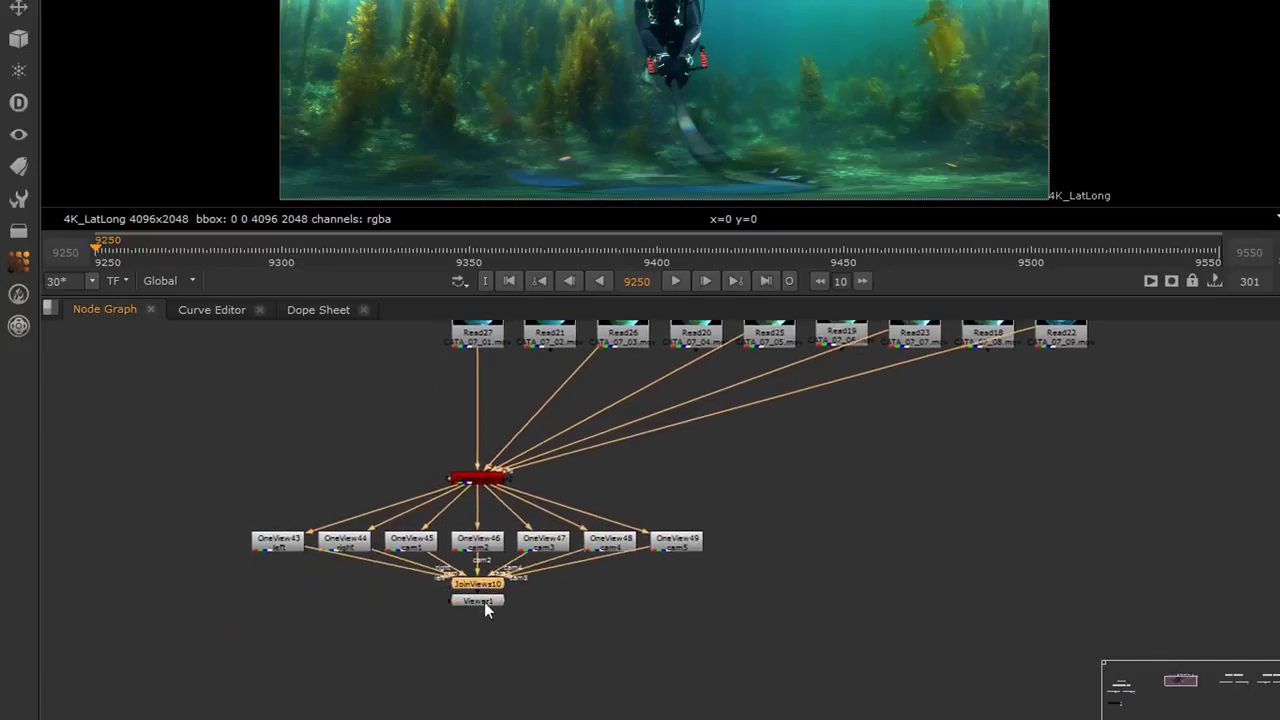
pyautogui.moveTo(484, 602); pyautogui.dragTo(490, 672)
pyautogui.moveTo(485, 590); pyautogui.dragTo(485, 612)
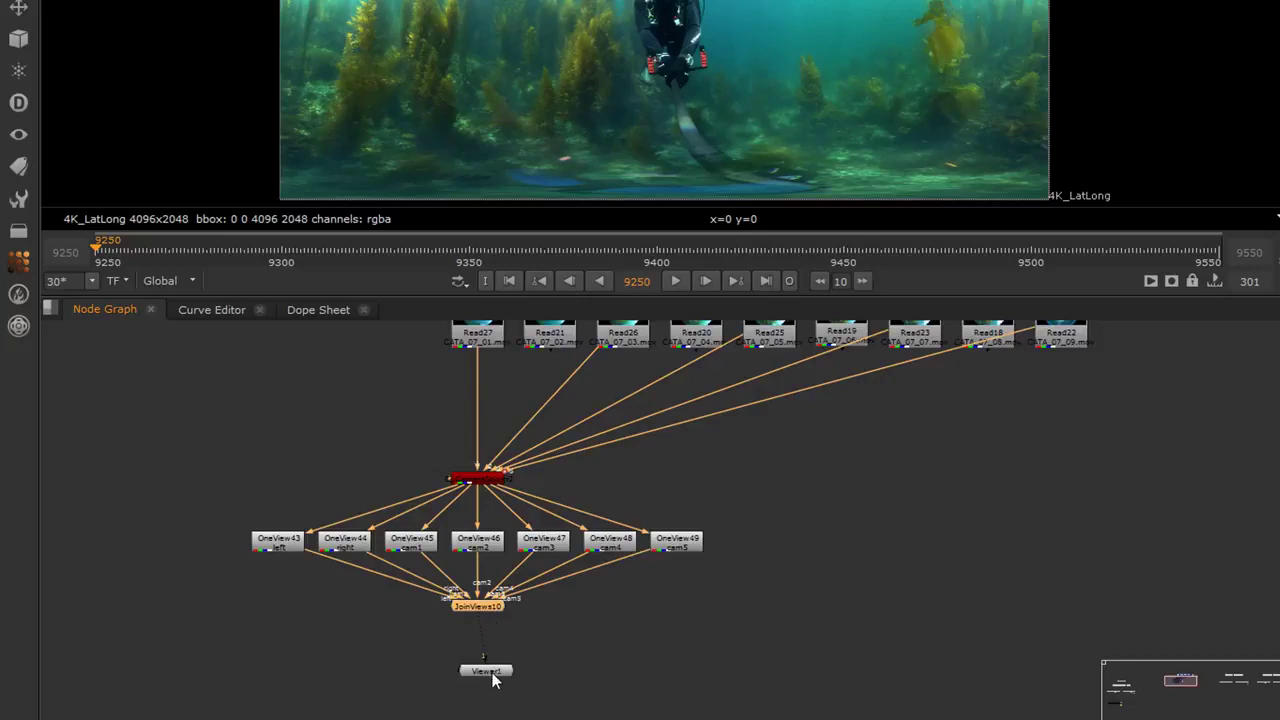
pyautogui.moveTo(491, 675); pyautogui.dragTo(484, 670)
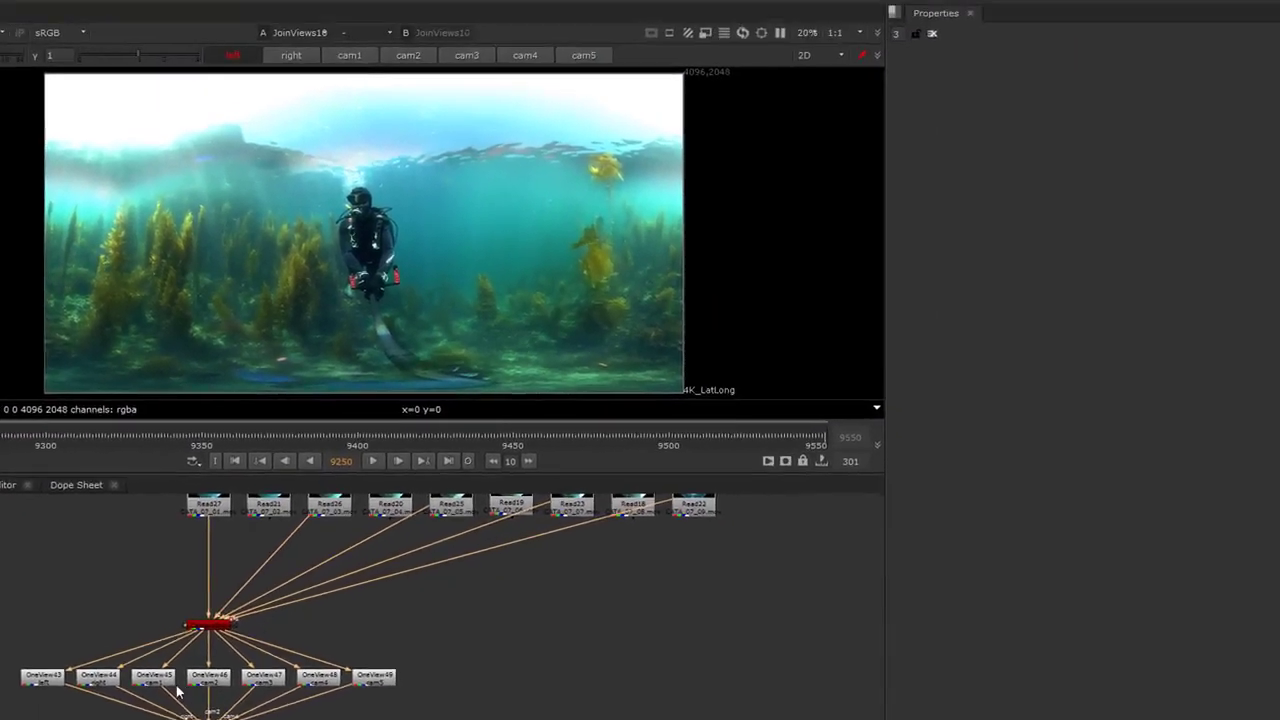
# View the cam1 OneView output and examine the camera solver's Cam Projection options without changing them
pyautogui.click(412, 541)
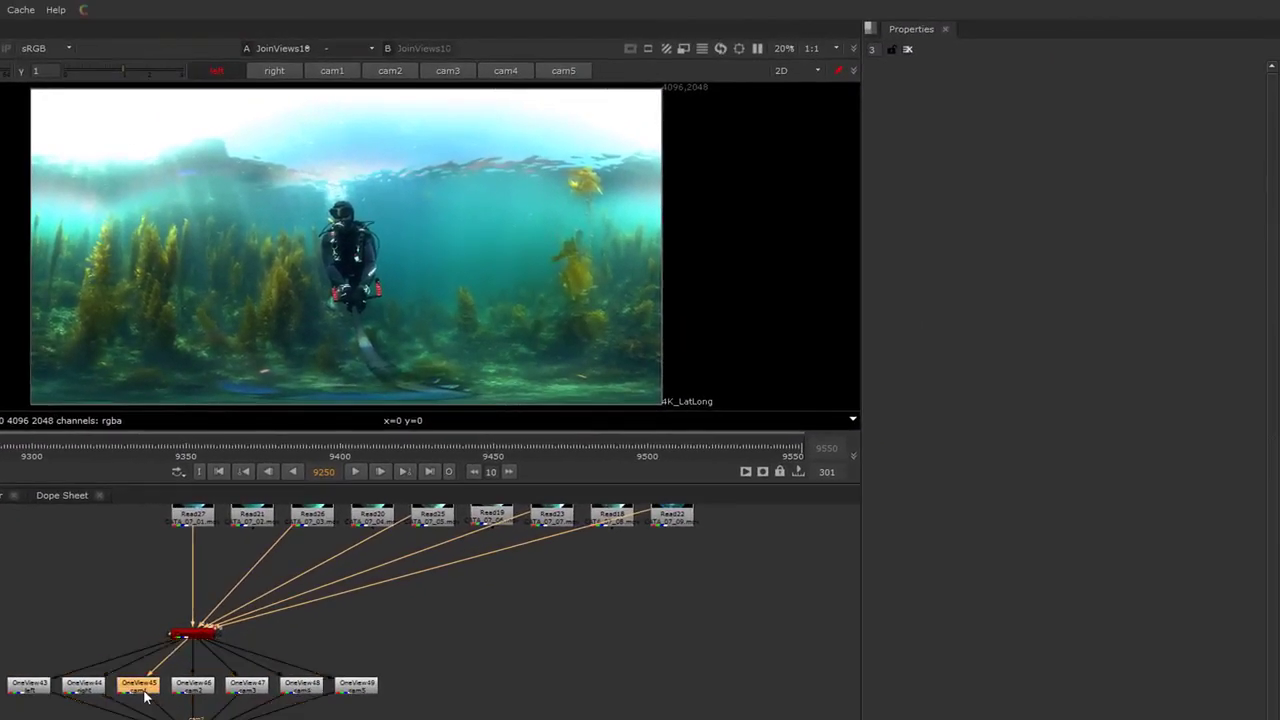
pyautogui.press('1')
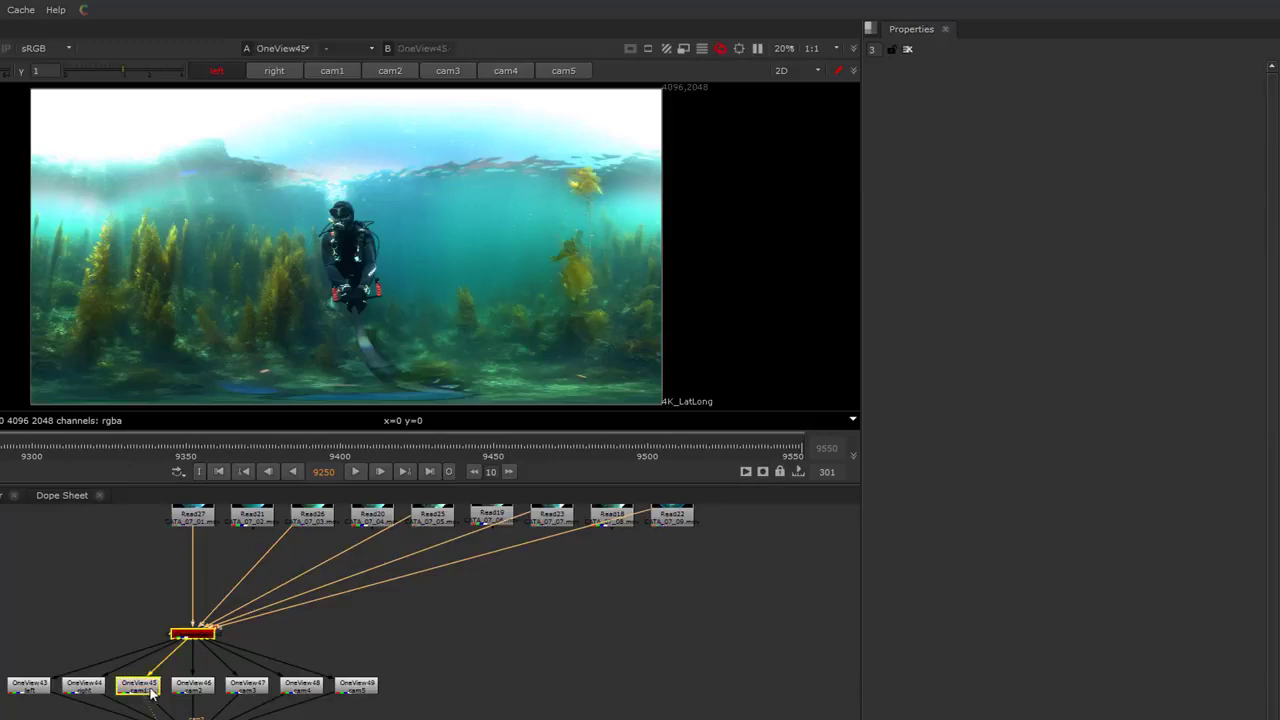
pyautogui.click(324, 650)
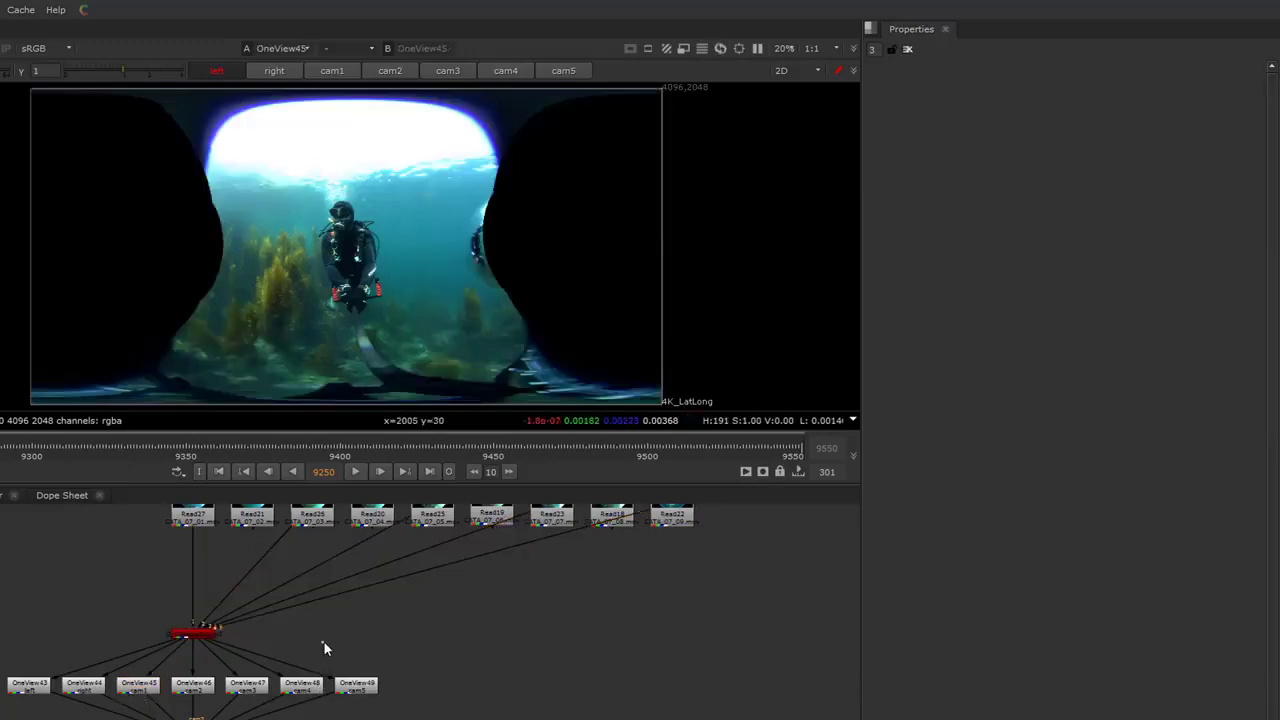
pyautogui.doubleClick(202, 638)
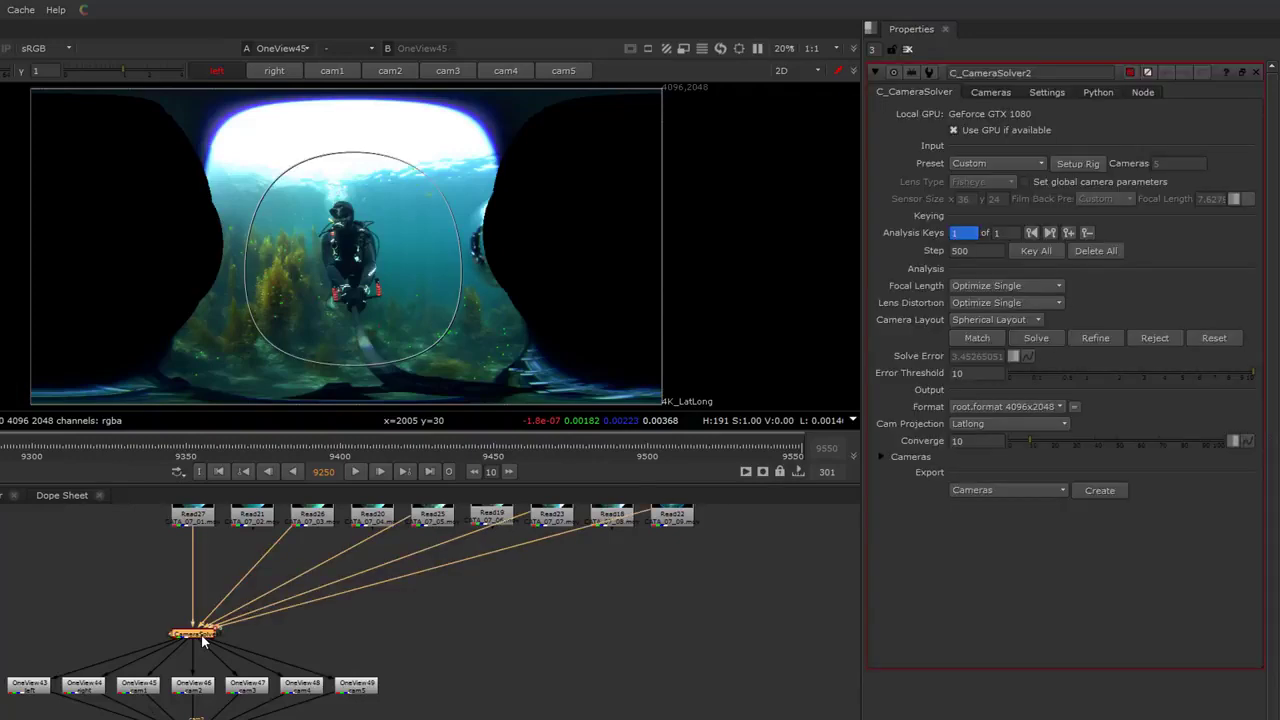
pyautogui.click(981, 426)
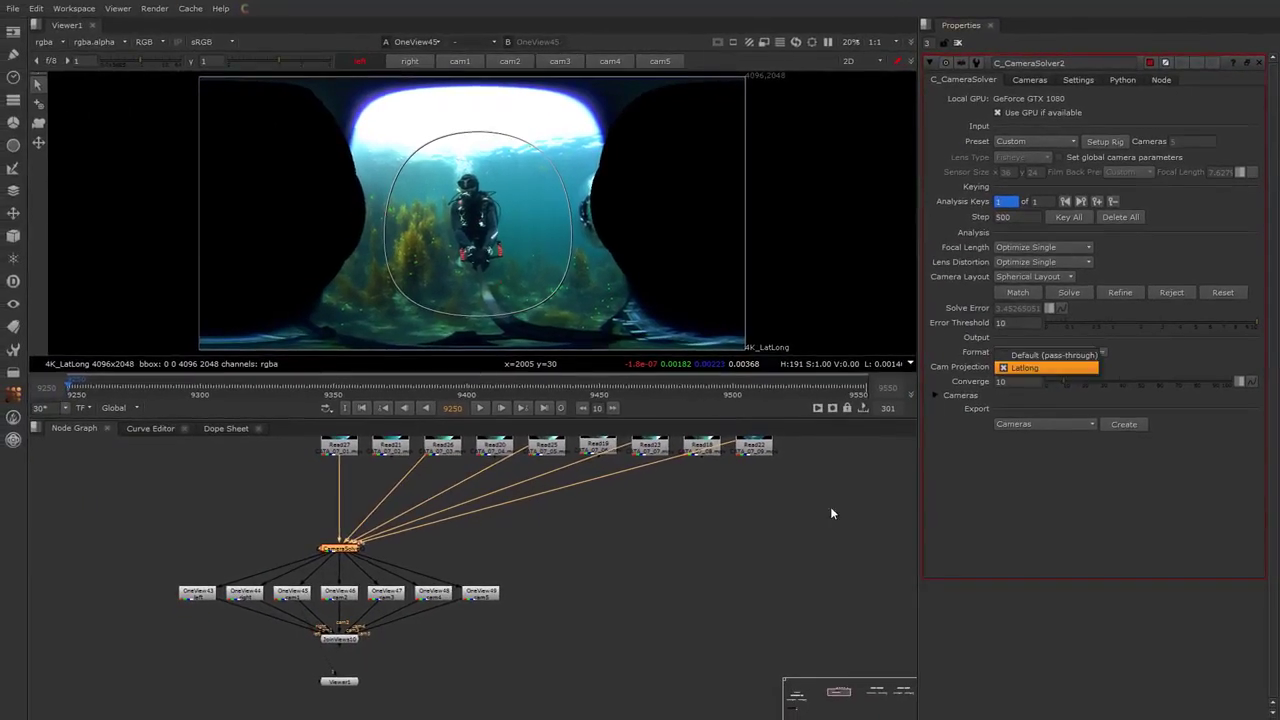
pyautogui.click(760, 584)
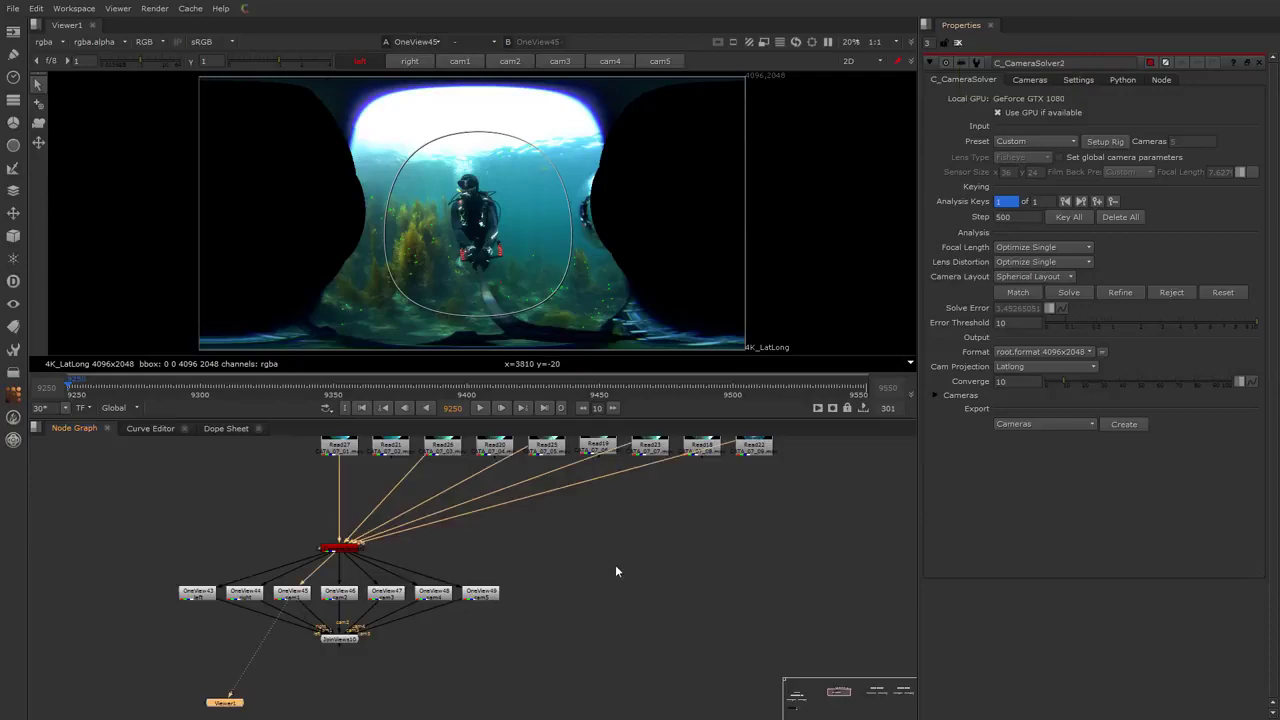
# Move the JoinViews node further below the OneView row and show its output in the viewer
pyautogui.moveTo(336, 642); pyautogui.dragTo(336, 702)
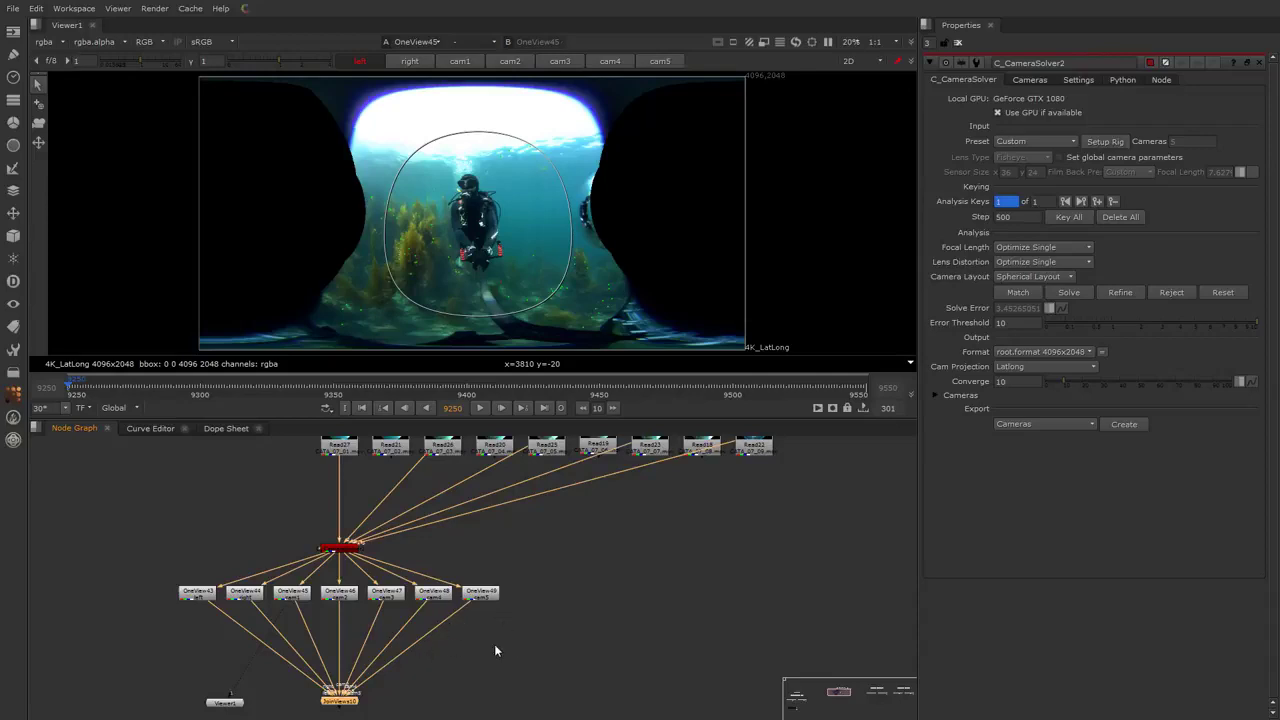
pyautogui.moveTo(494, 644); pyautogui.dragTo(504, 608, button='middle')
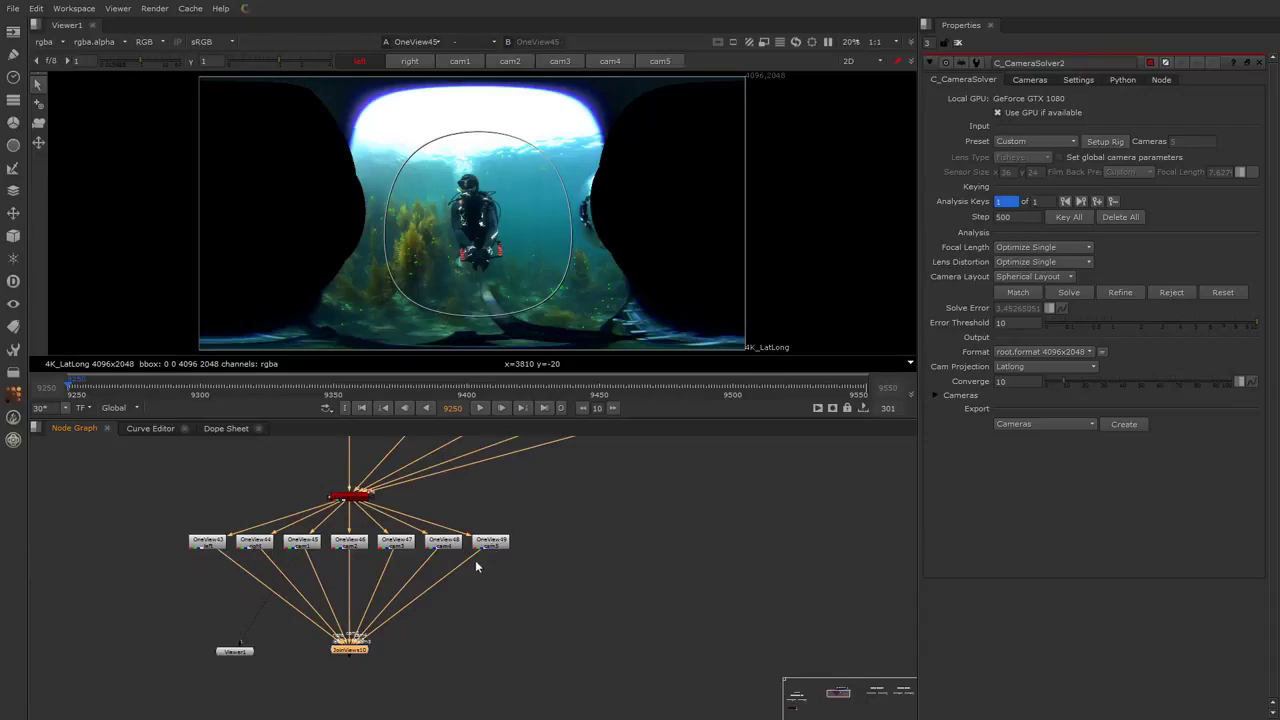
pyautogui.click(492, 600)
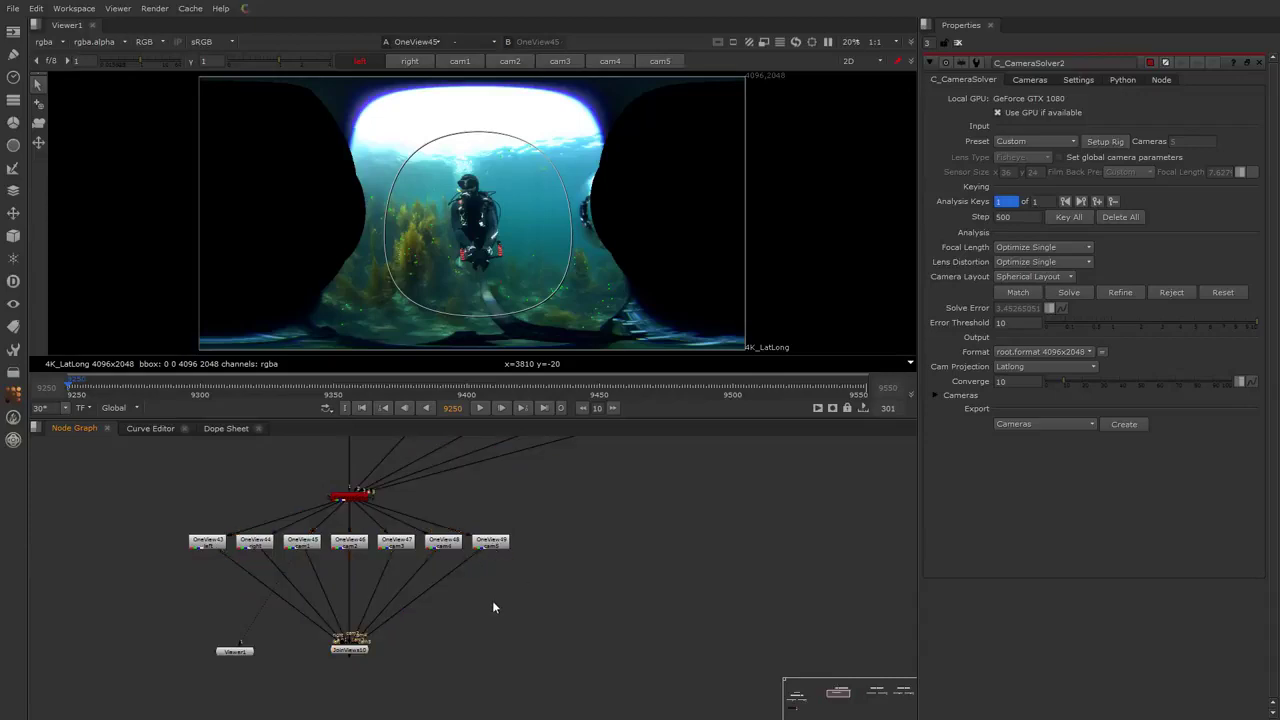
pyautogui.click(360, 651)
pyautogui.press('1')
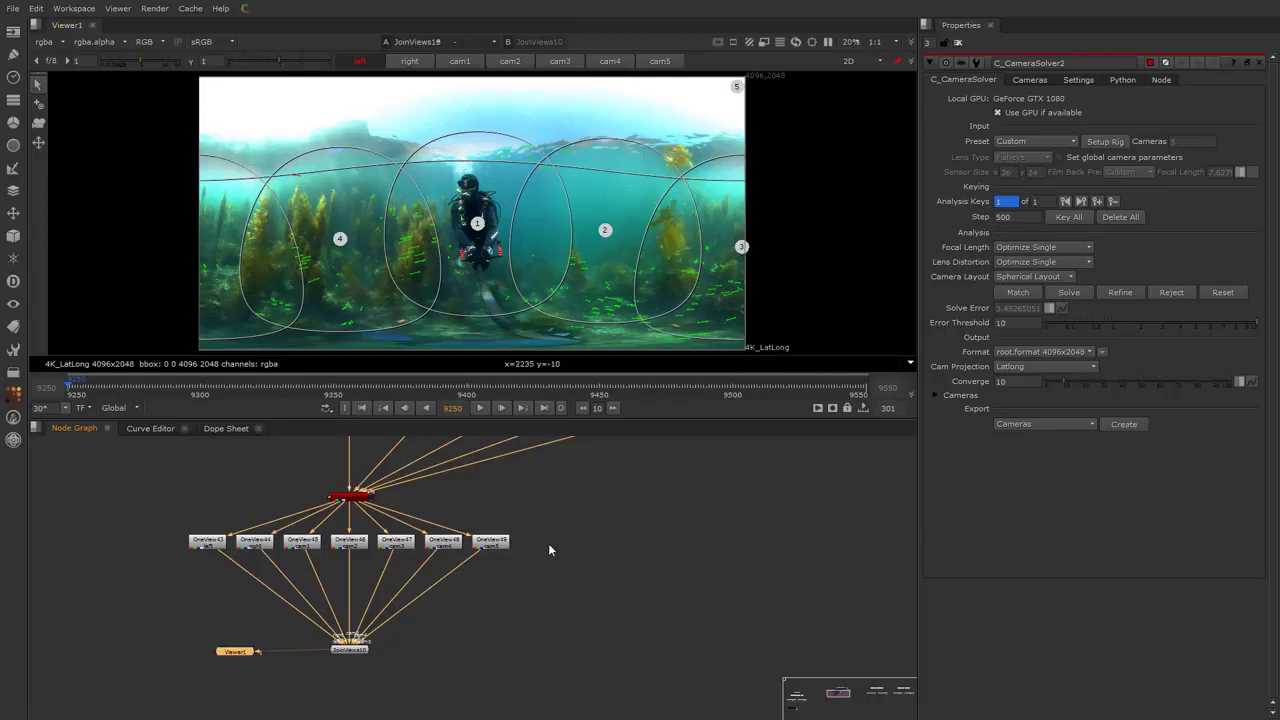
pyautogui.click(500, 546)
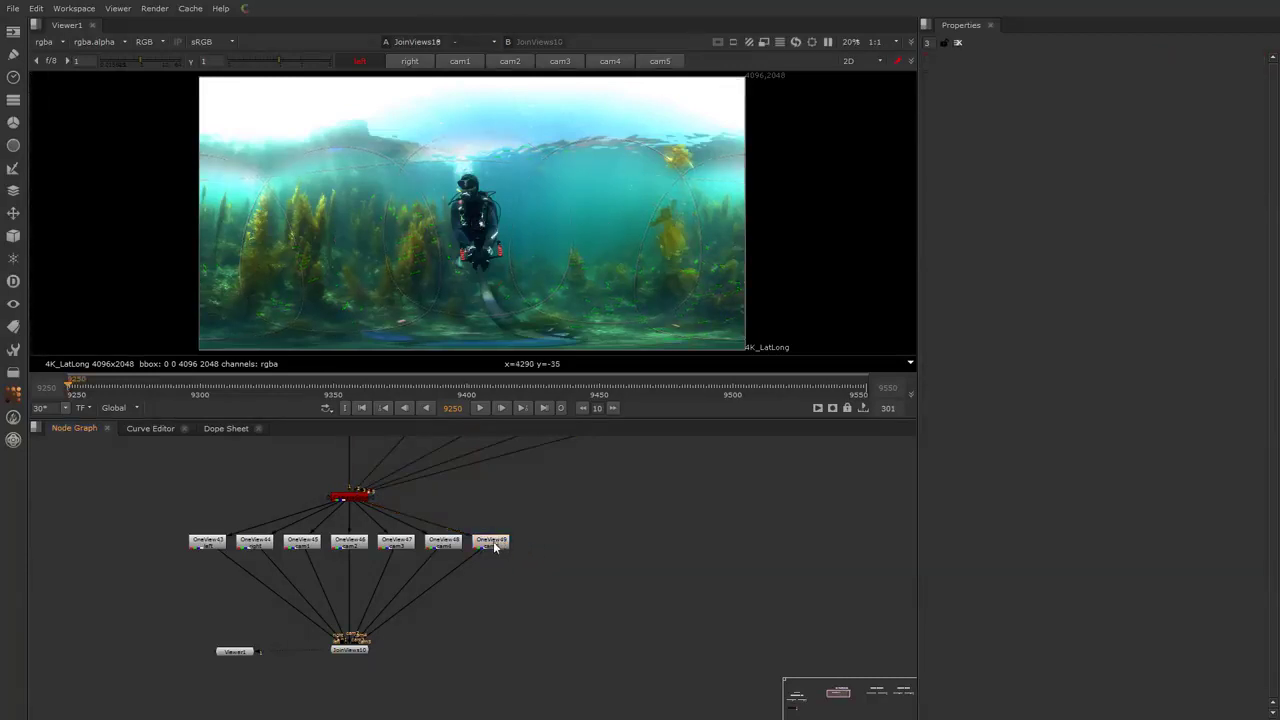
pyautogui.click(501, 546)
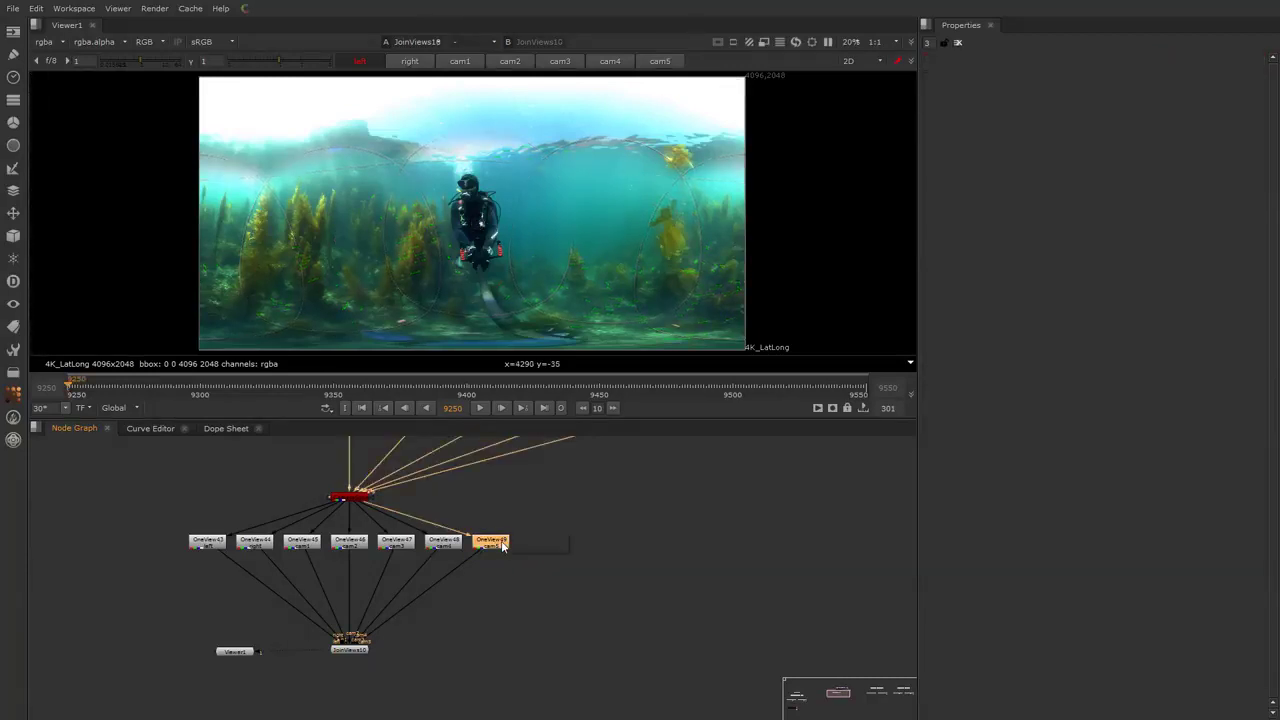
pyautogui.press('Tab')
pyautogui.write('grad')
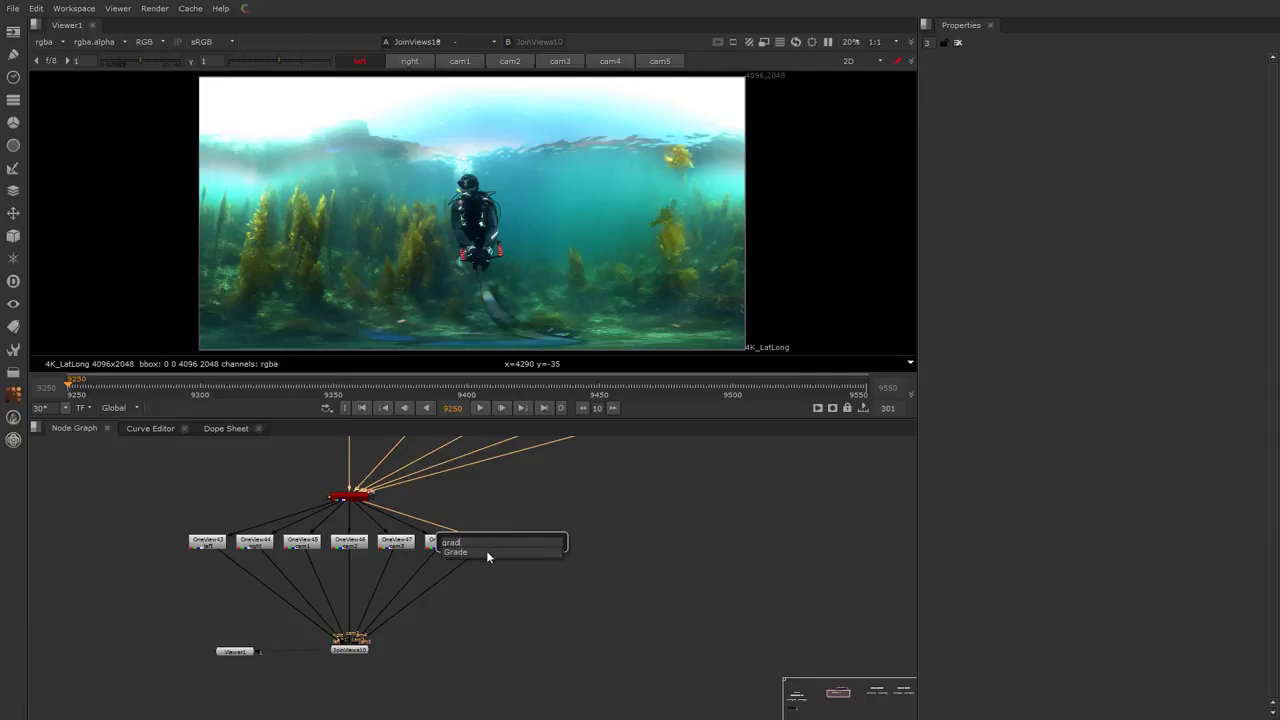
pyautogui.press('Return')
pyautogui.moveTo(487, 550)
pyautogui.mouseDown()
pyautogui.moveTo(492, 587)
pyautogui.moveTo(472, 588)
pyautogui.mouseUp()
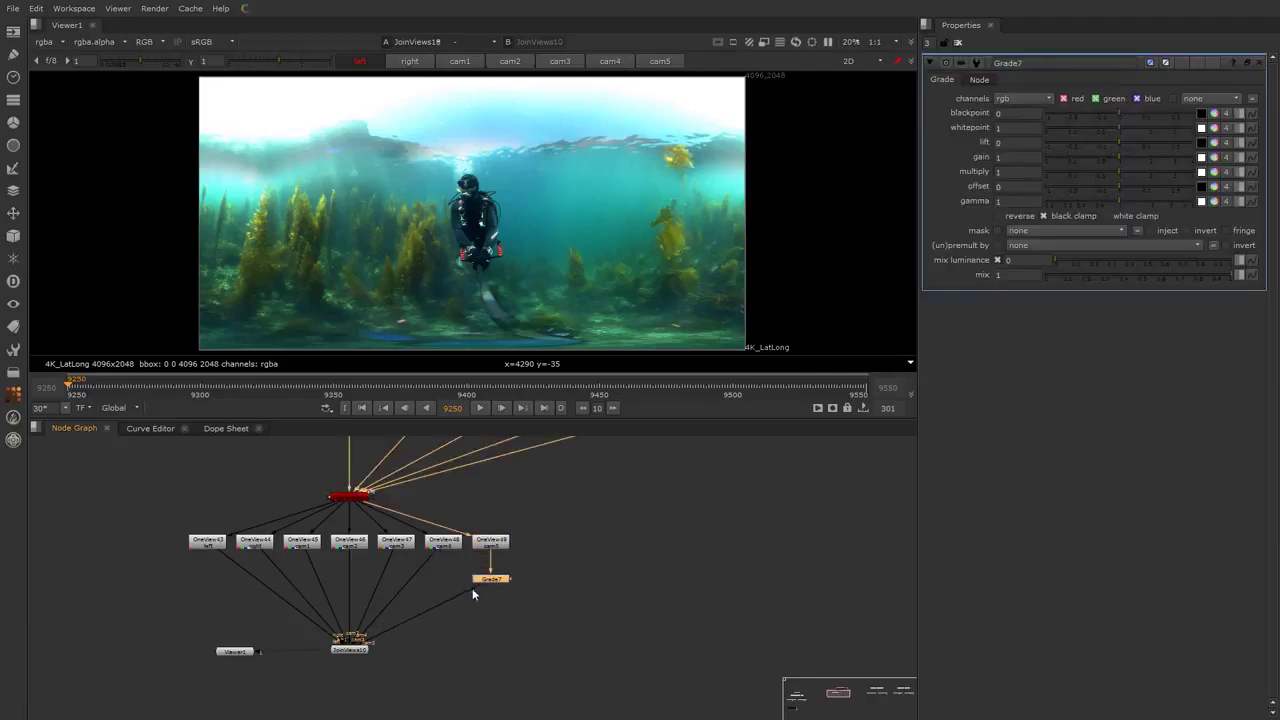
pyautogui.press('Delete')
# Add a Grade node and insert it between the cam5 OneView and the JoinViews node
pyautogui.click(587, 567)
pyautogui.press('Tab')
pyautogui.write('grade')
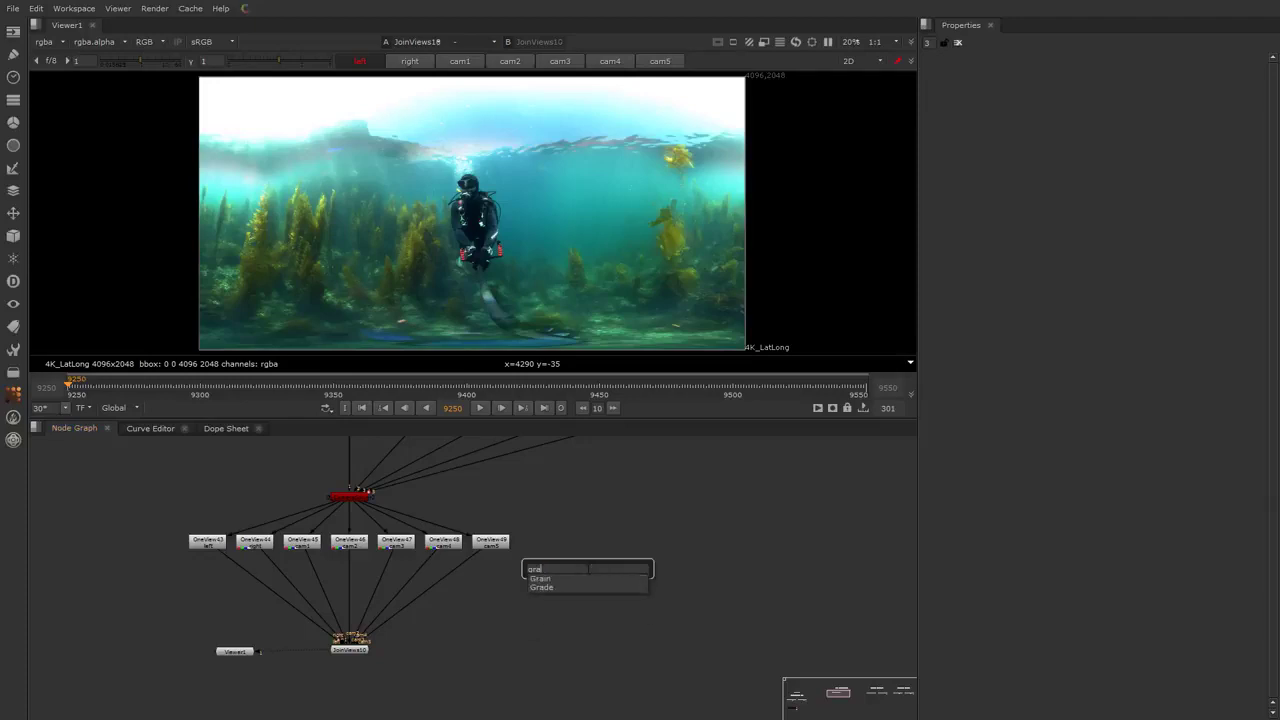
pyautogui.press('Return')
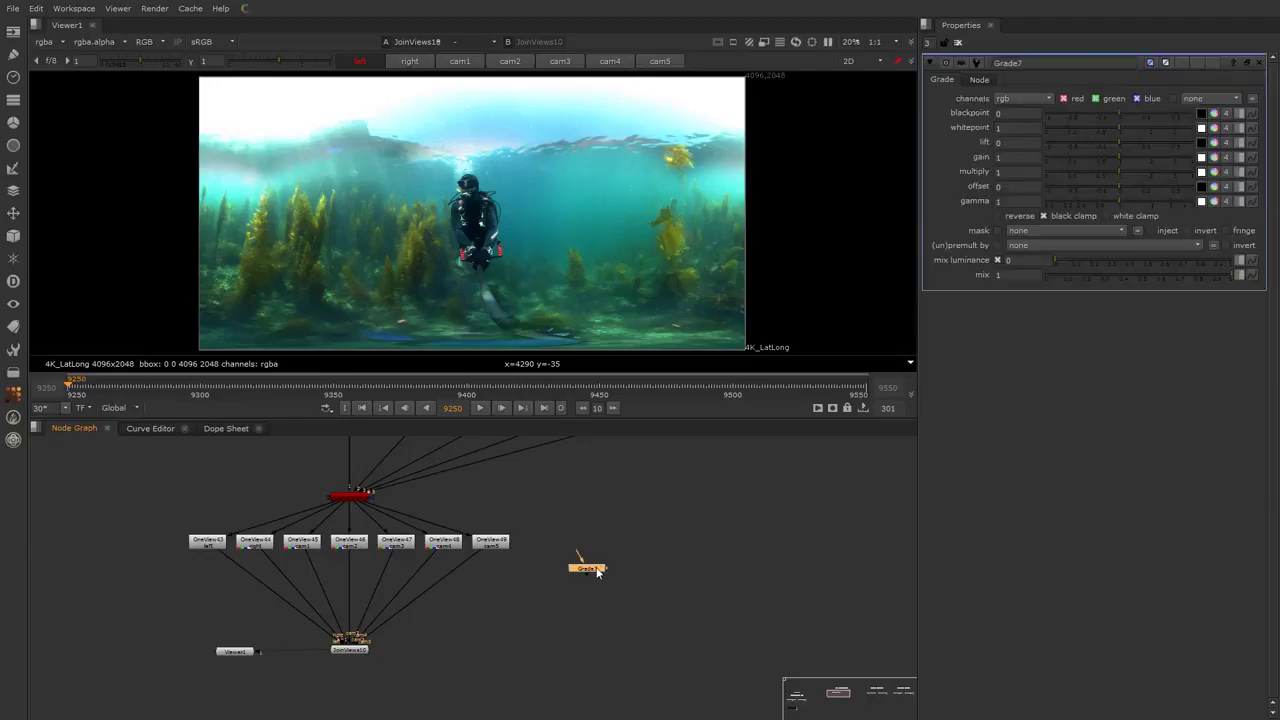
pyautogui.moveTo(598, 572); pyautogui.dragTo(474, 571)
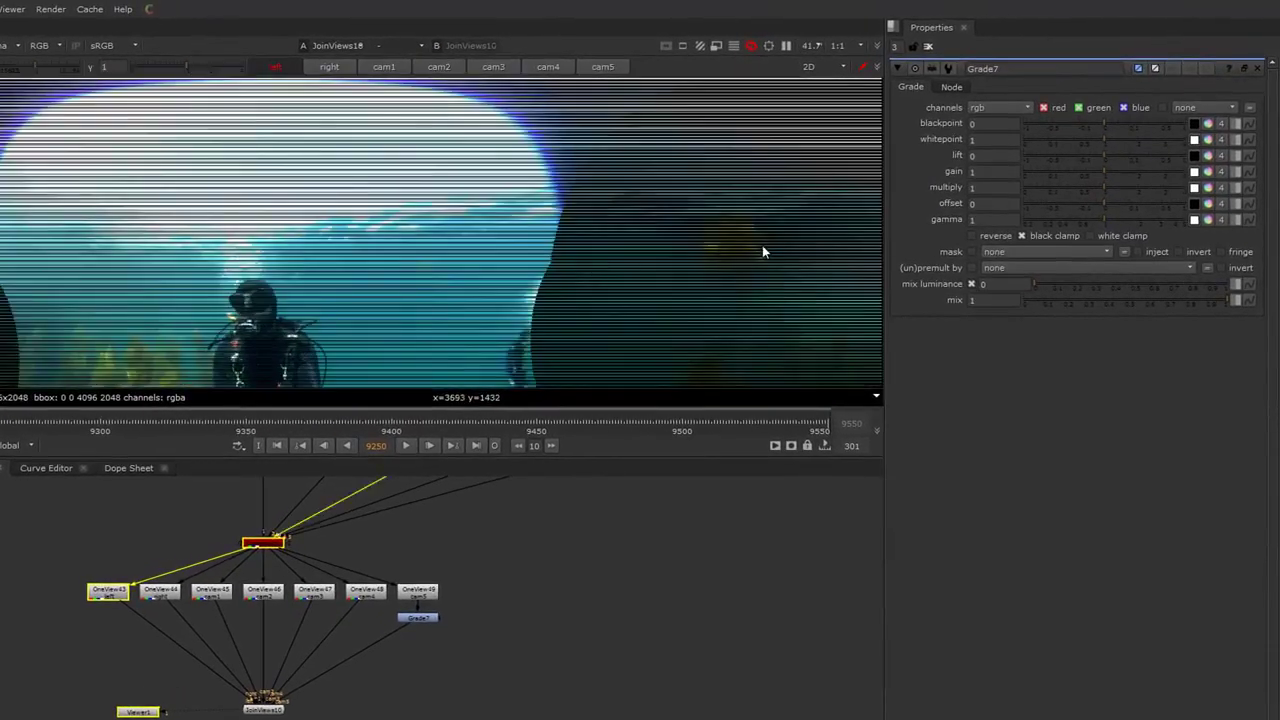
pyautogui.click(498, 604)
# In the cam5 Grade, turn off black clamp and set gamma to 1.2 and gain to 1.1
pyautogui.click(424, 618)
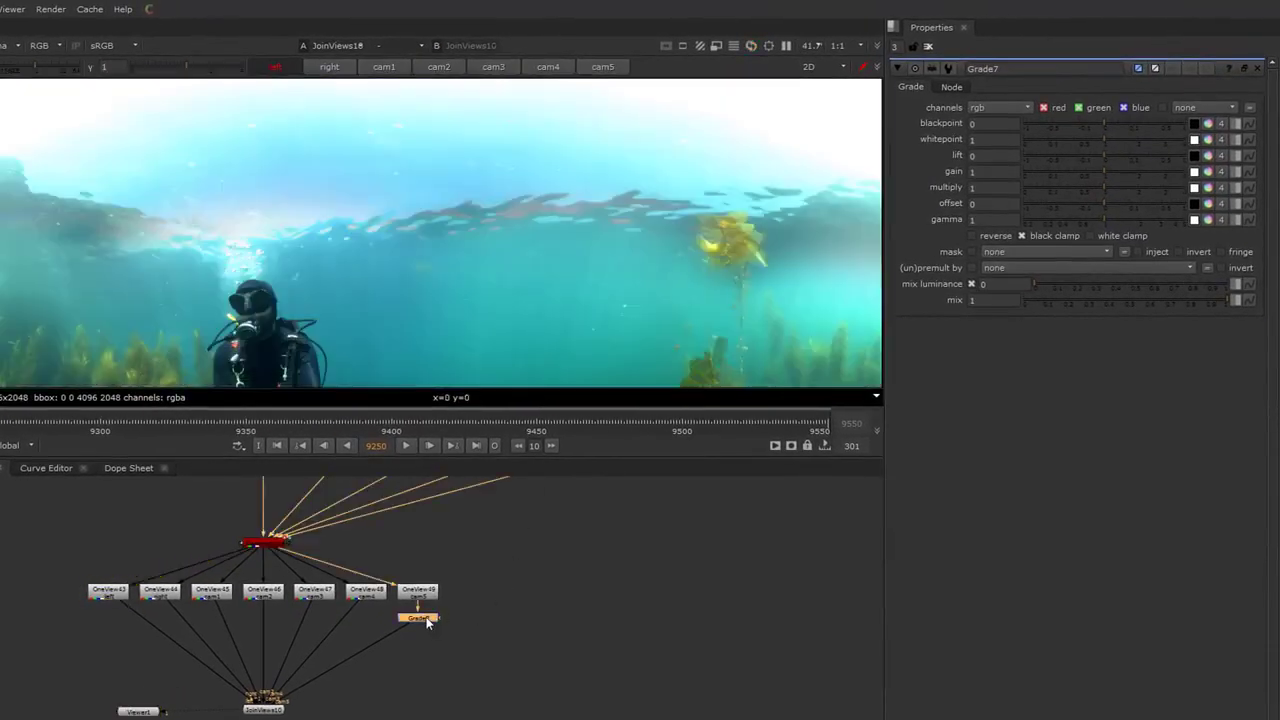
pyautogui.click(1021, 236)
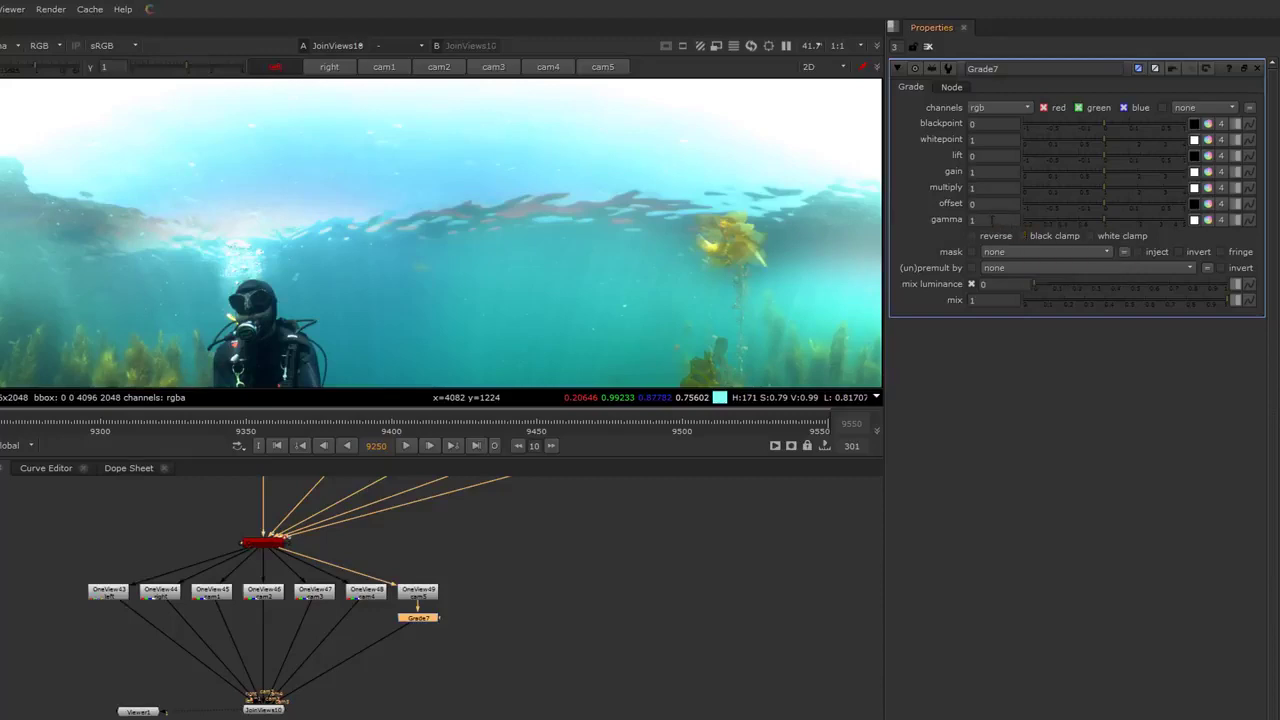
pyautogui.click(991, 220)
pyautogui.write('.1')
pyautogui.click(977, 171)
pyautogui.write('.1')
pyautogui.click(585, 576)
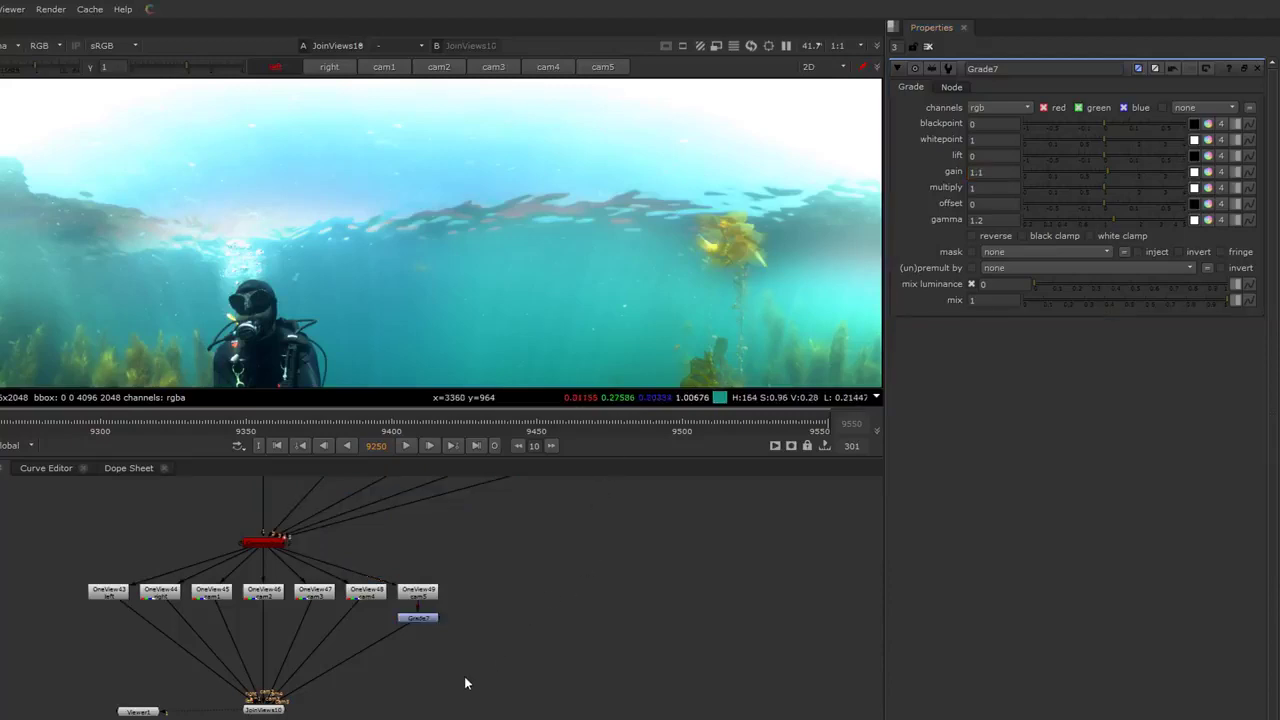
# Add a C_Blender node beside JoinViews and connect its Source input to the JoinViews output
pyautogui.moveTo(464, 676); pyautogui.dragTo(500, 630, button='middle')
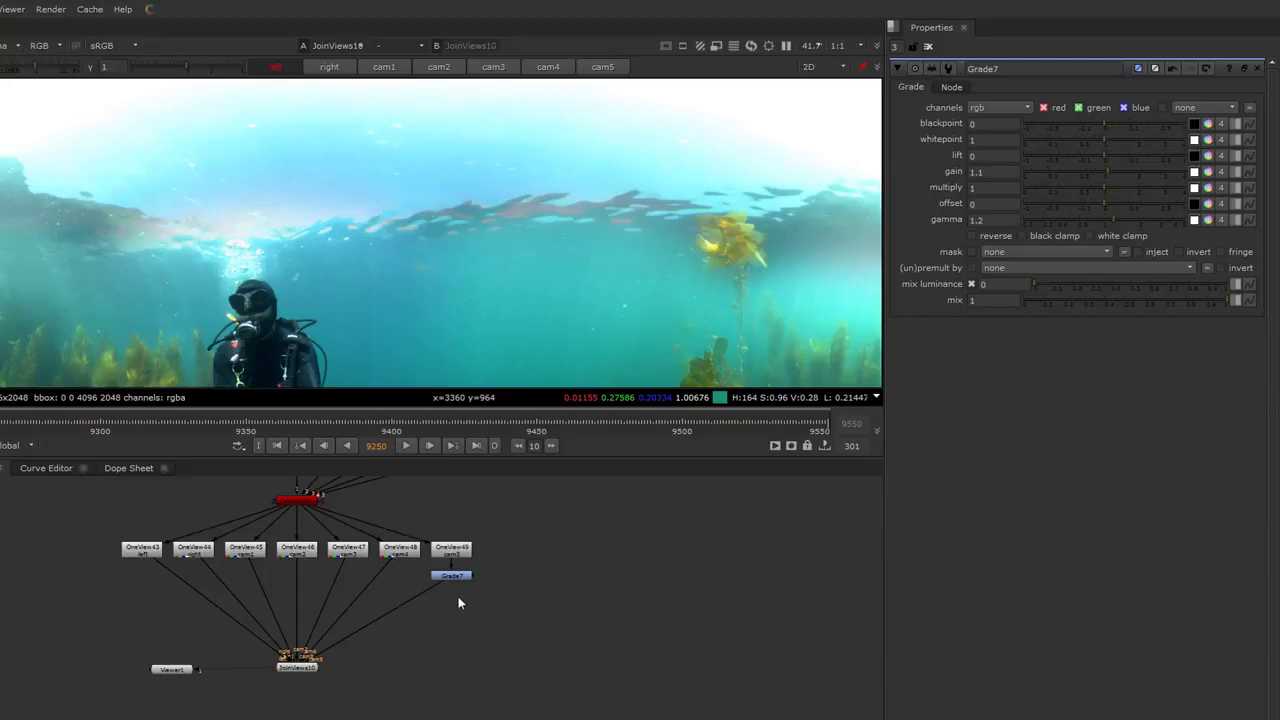
pyautogui.press('Tab')
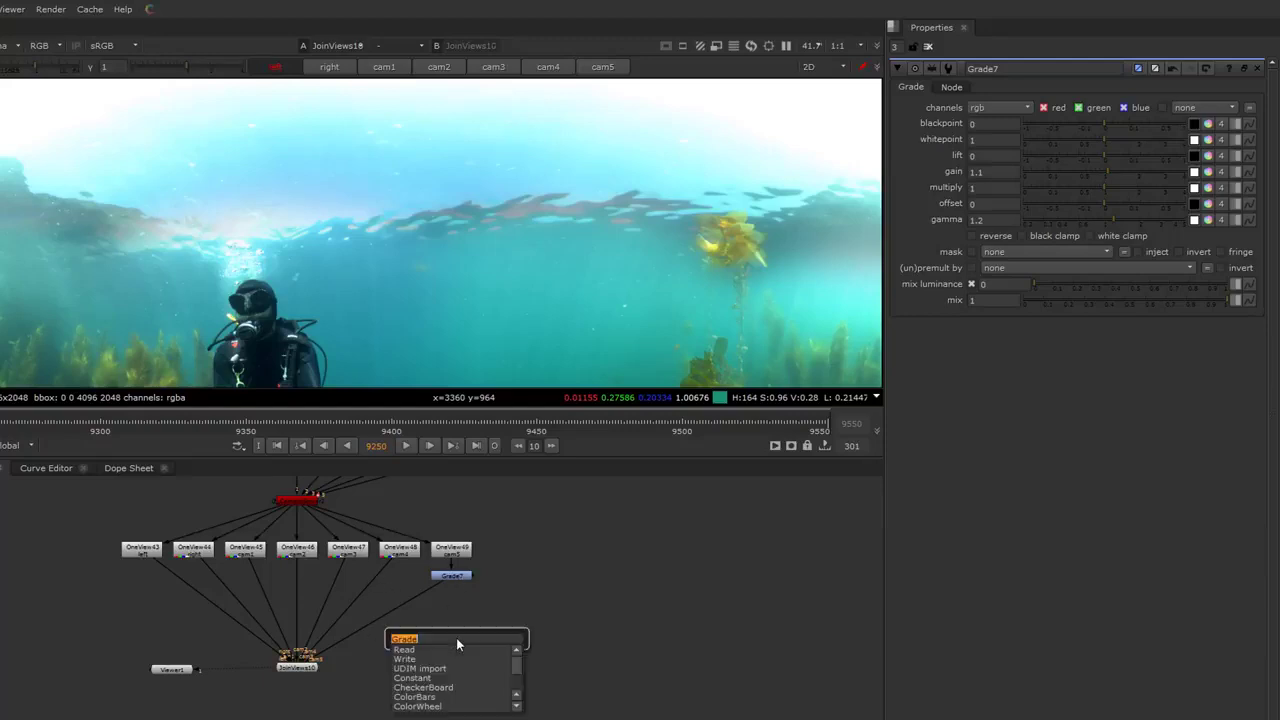
pyautogui.write('C_')
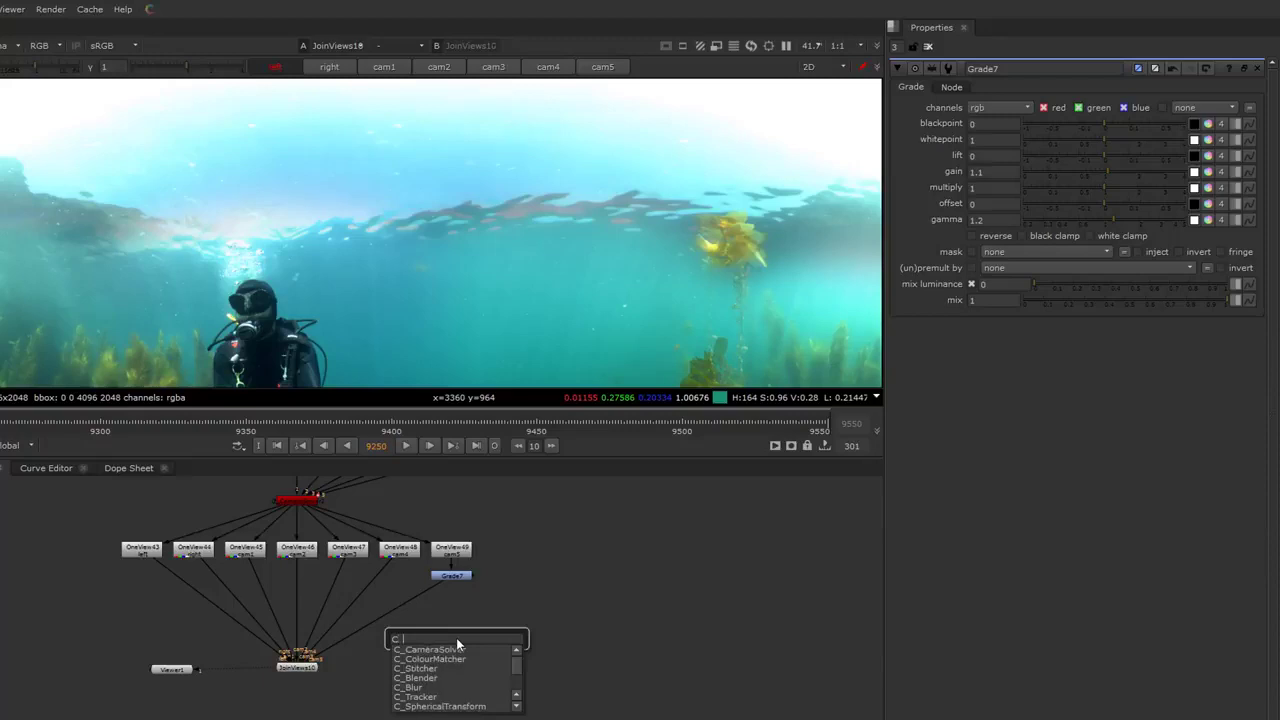
pyautogui.write('bl')
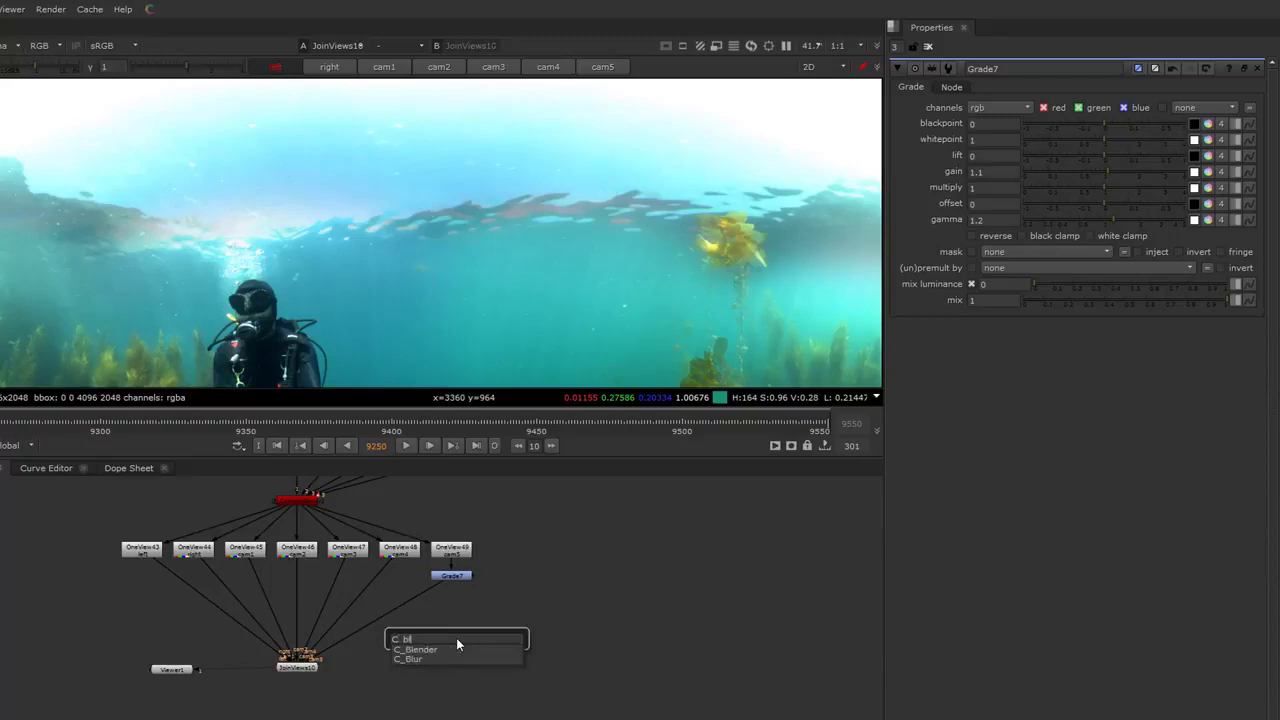
pyautogui.click(443, 650)
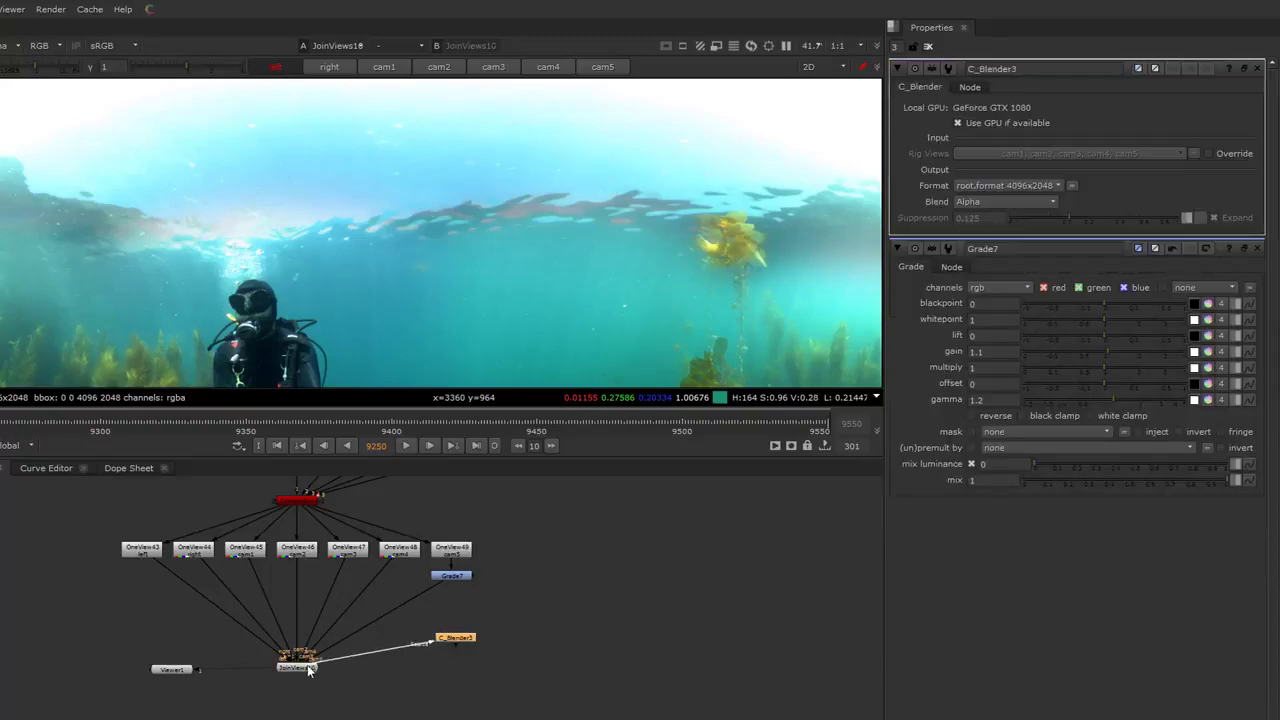
pyautogui.moveTo(442, 641); pyautogui.dragTo(455, 676)
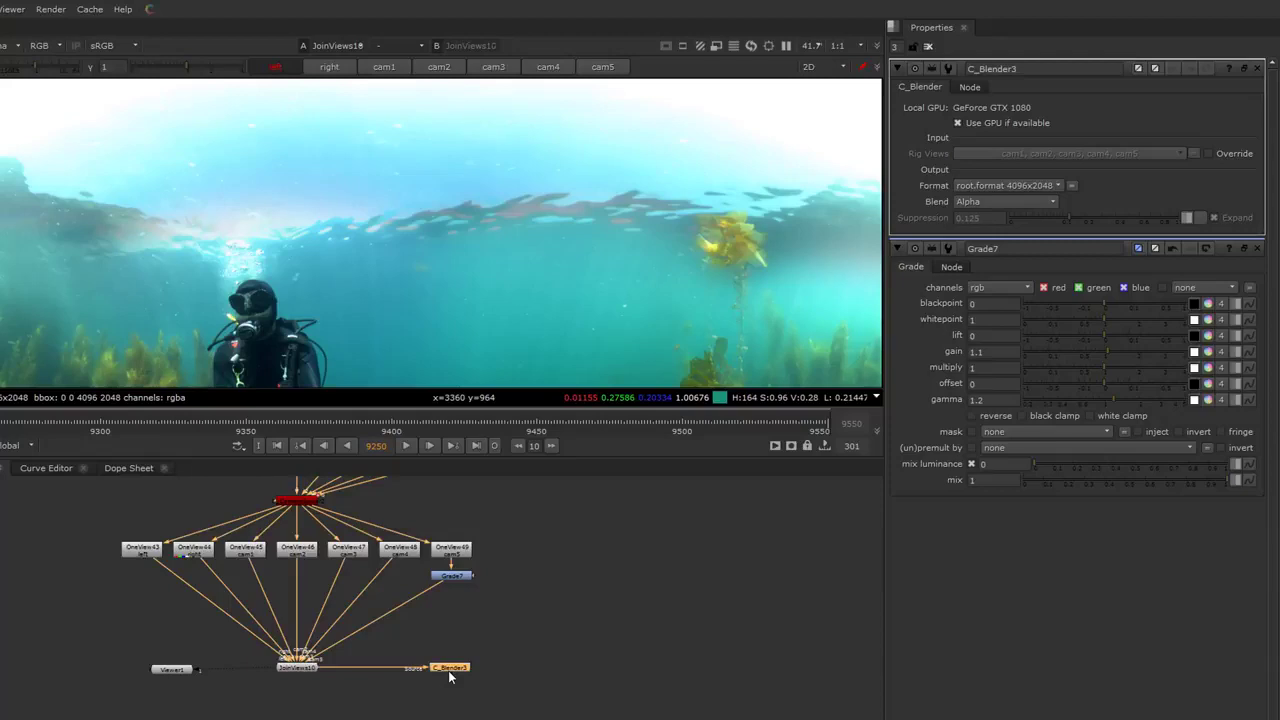
# Show the C_Blender output in the viewer and move the Viewer node below it
pyautogui.press('1')
pyautogui.moveTo(198, 677); pyautogui.dragTo(375, 718)
pyautogui.click(486, 651)
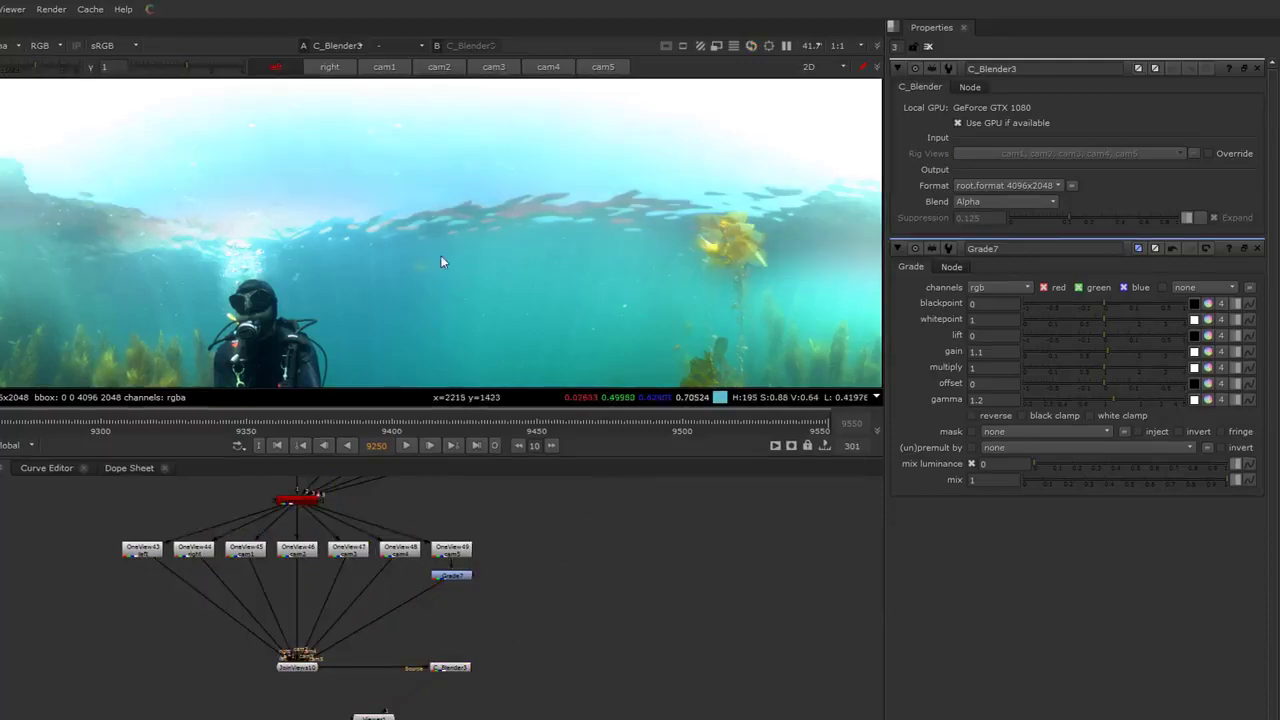
# Raise the gain of the cam5 Grade to 1.2
pyautogui.doubleClick(452, 576)
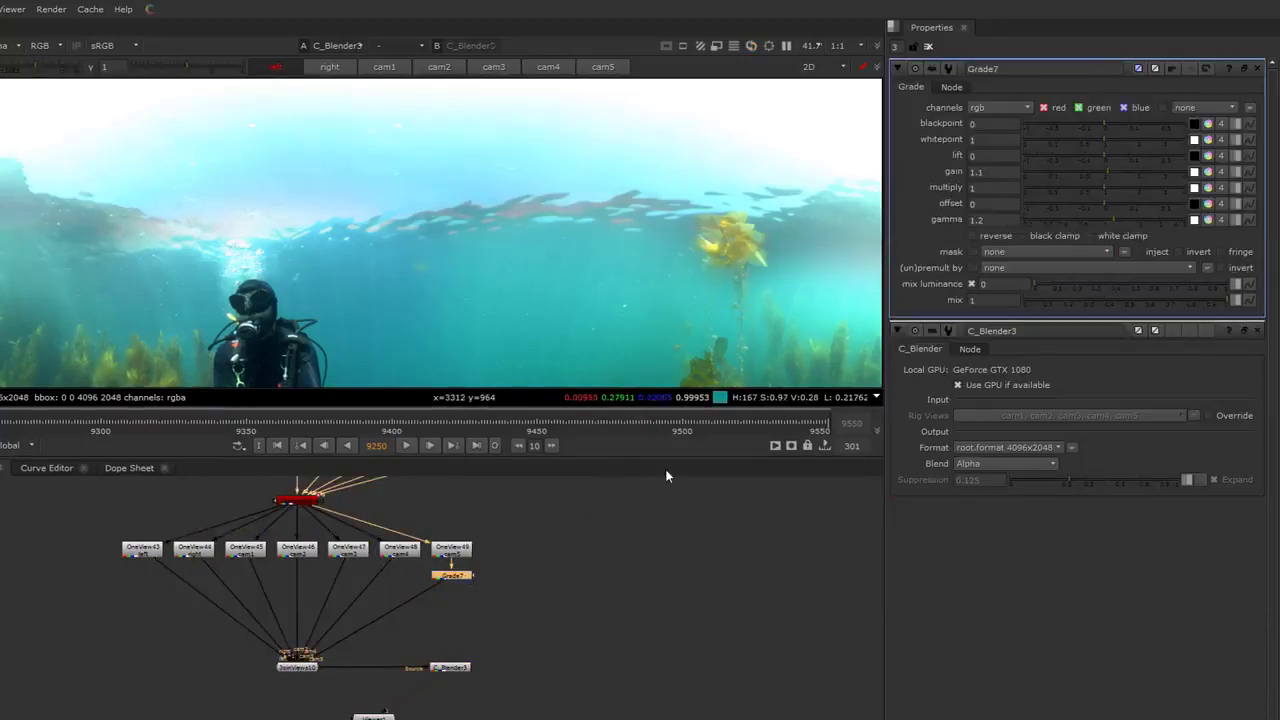
pyautogui.click(1000, 173)
pyautogui.press('Up')
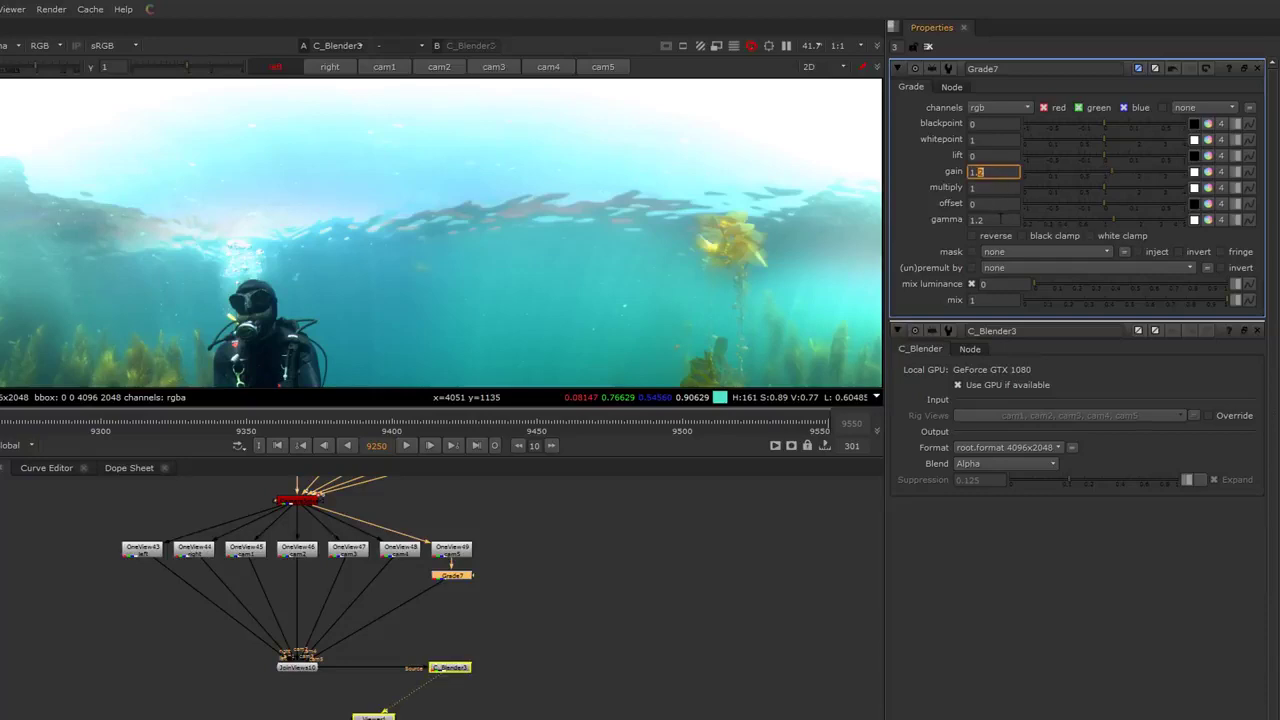
pyautogui.click(724, 511)
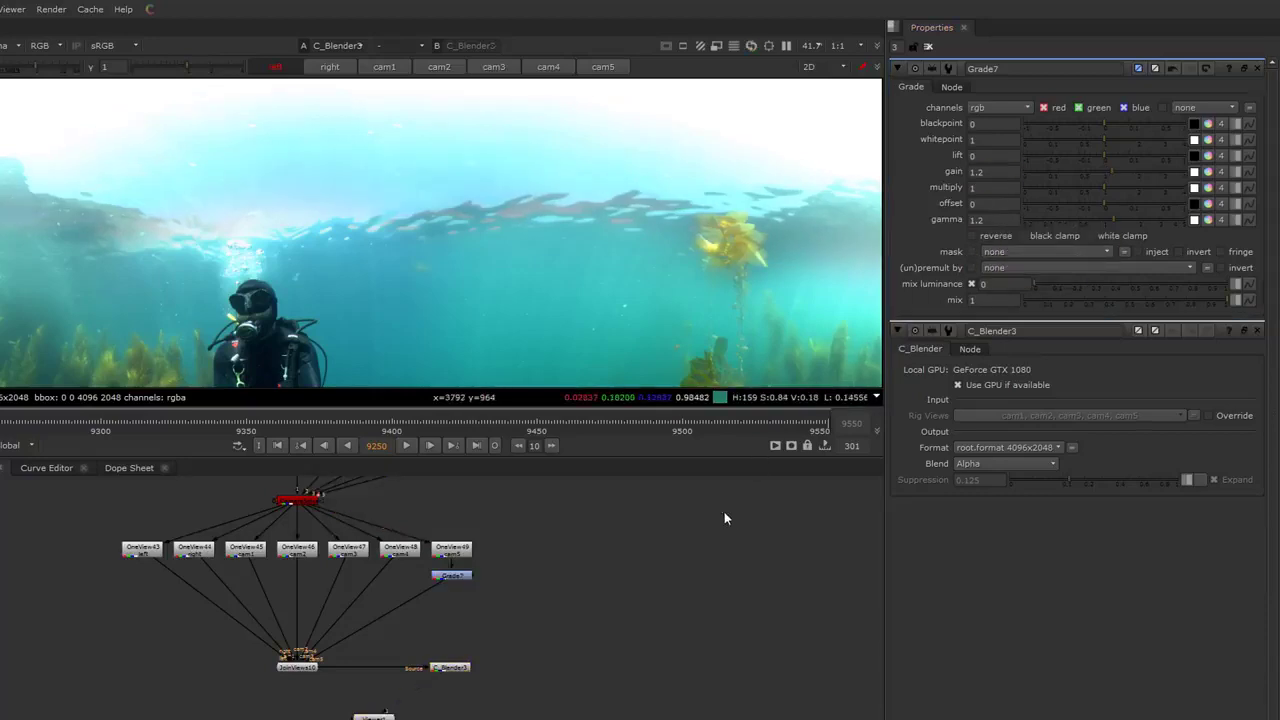
# Disable and re-enable the cam5 Grade repeatedly to compare the blended image with and without the correction
pyautogui.click(458, 578)
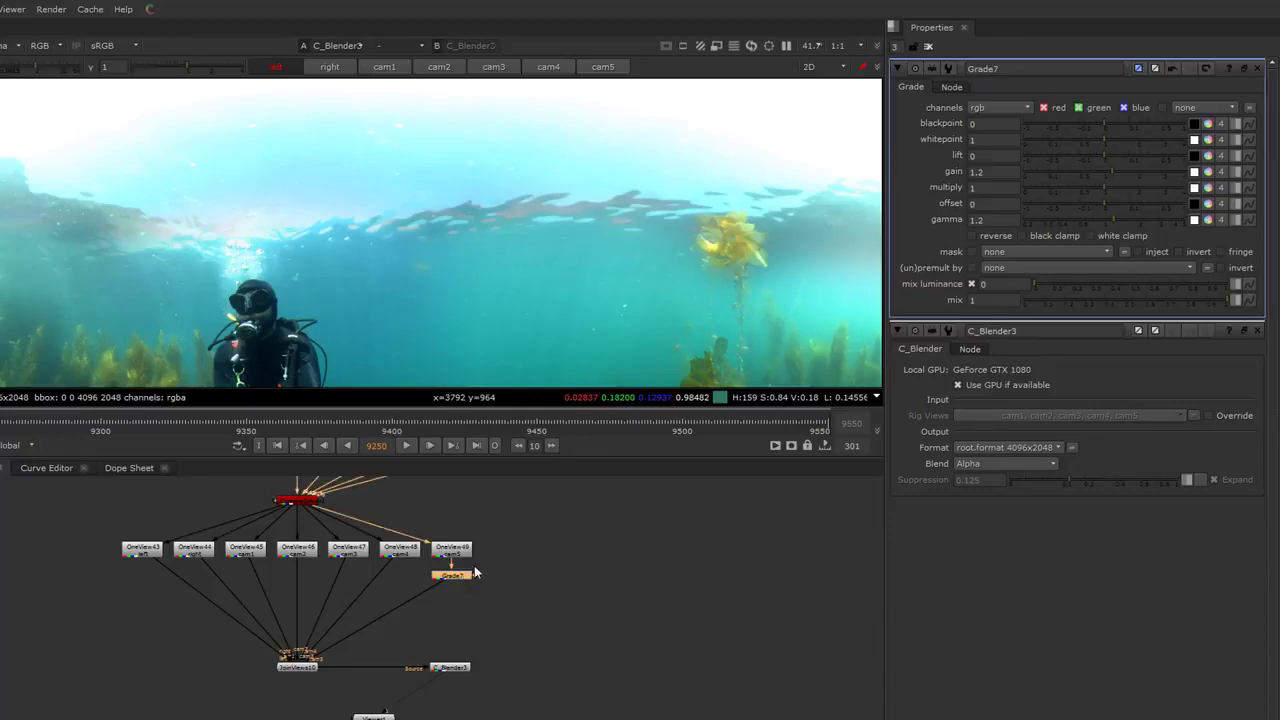
pyautogui.moveTo(516, 563); pyautogui.dragTo(448, 587)
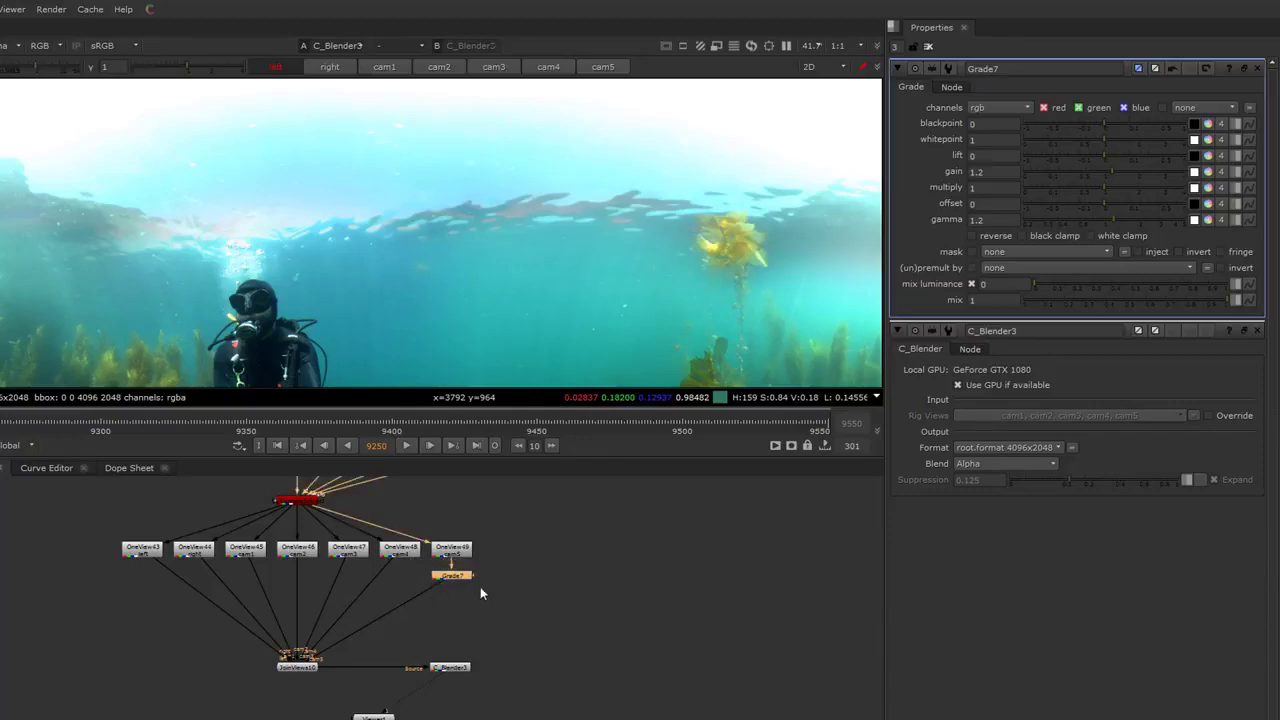
pyautogui.press('d')
pyautogui.click(558, 584)
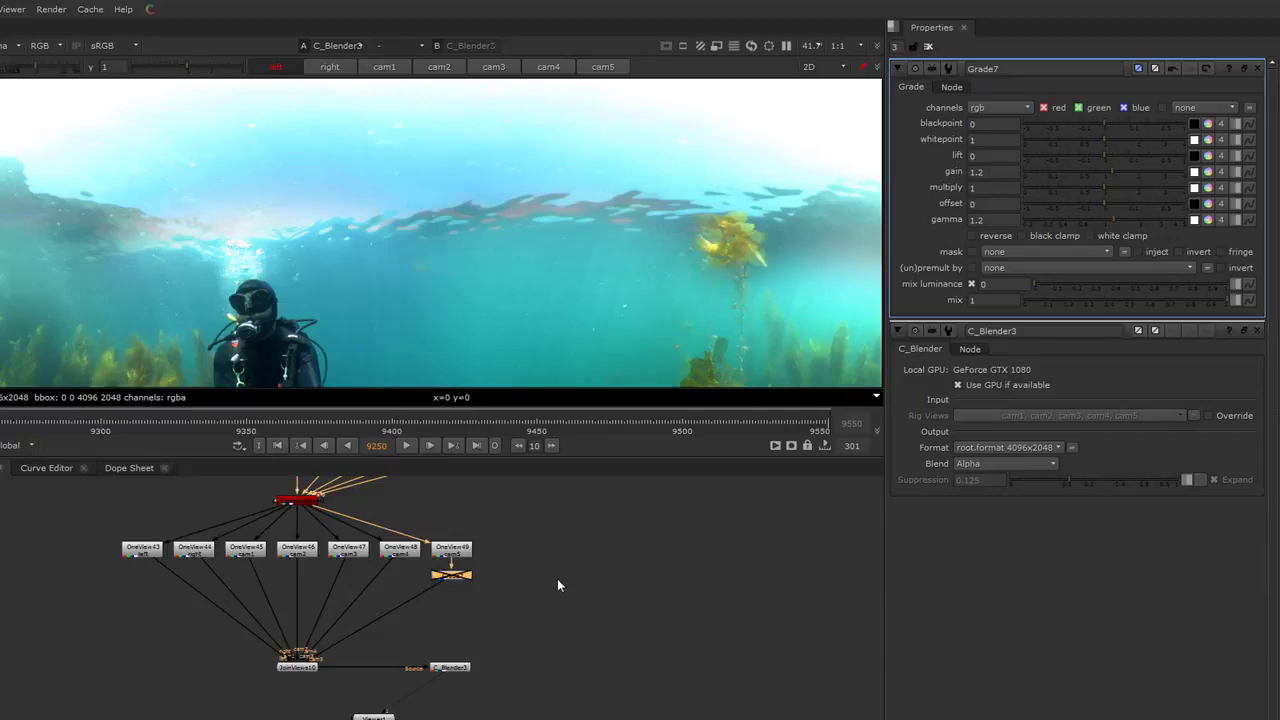
pyautogui.press('d')
pyautogui.press('d')
pyautogui.press('d')
pyautogui.press('d')
pyautogui.press('d')
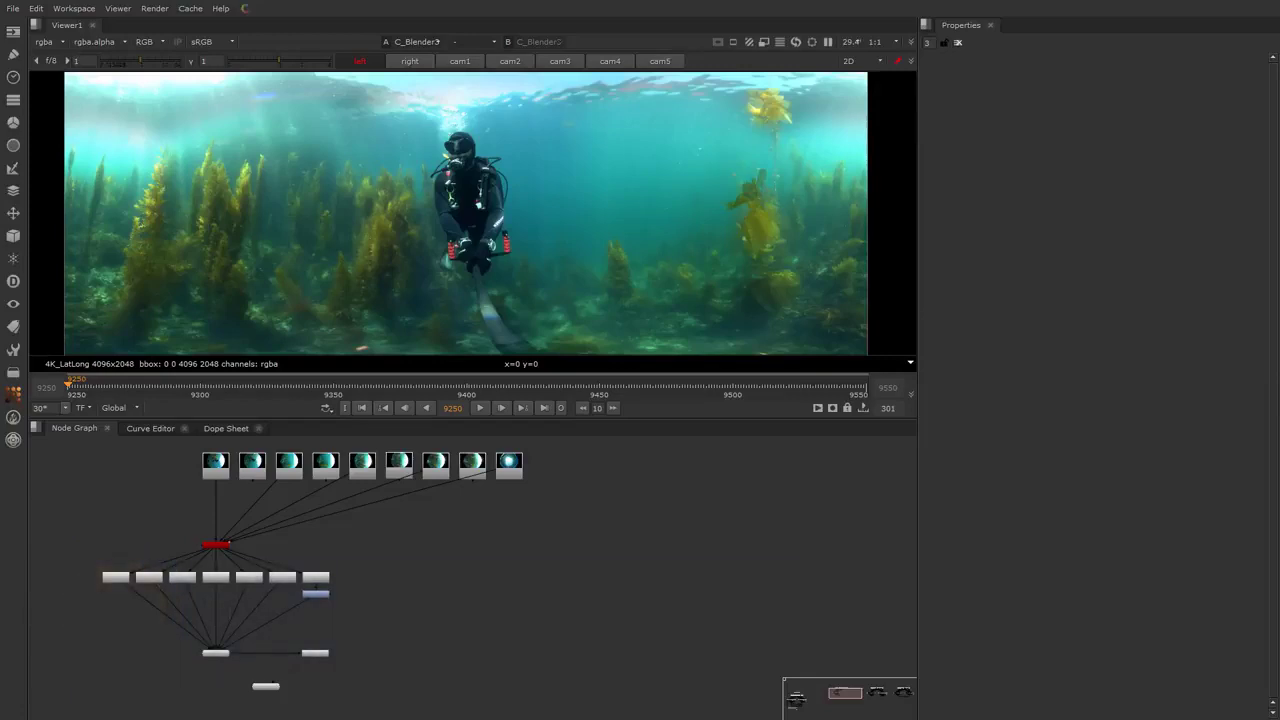
# Examine the kelp and diver in the blended image and move the Viewer node to the lower right of C_Blender
pyautogui.scroll(3, 483, 228)
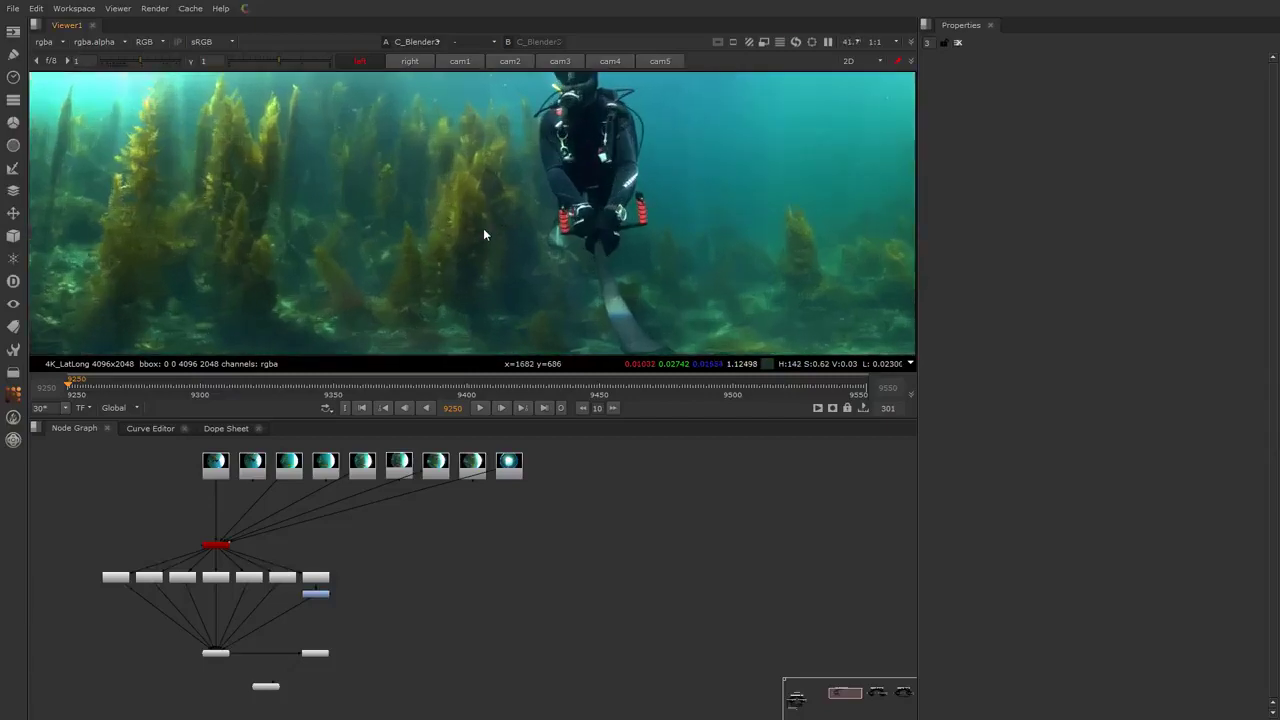
pyautogui.scroll(2, 492, 238)
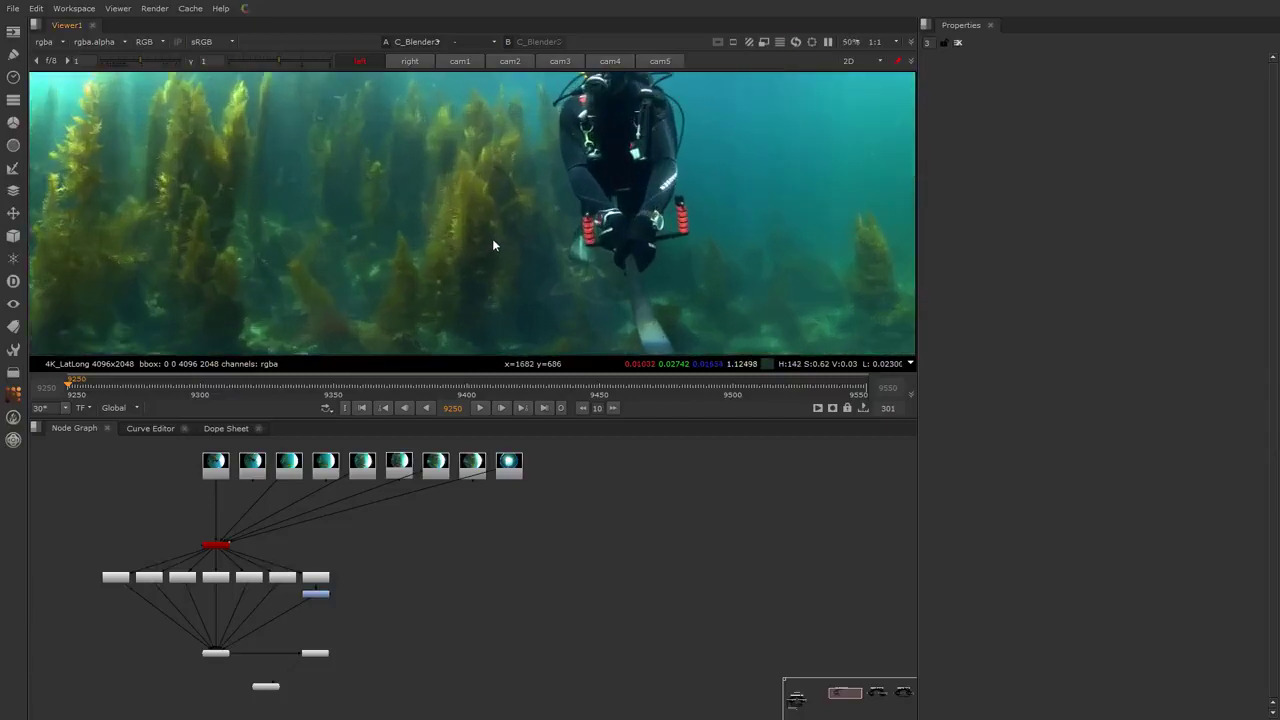
pyautogui.scroll(-2, 492, 238)
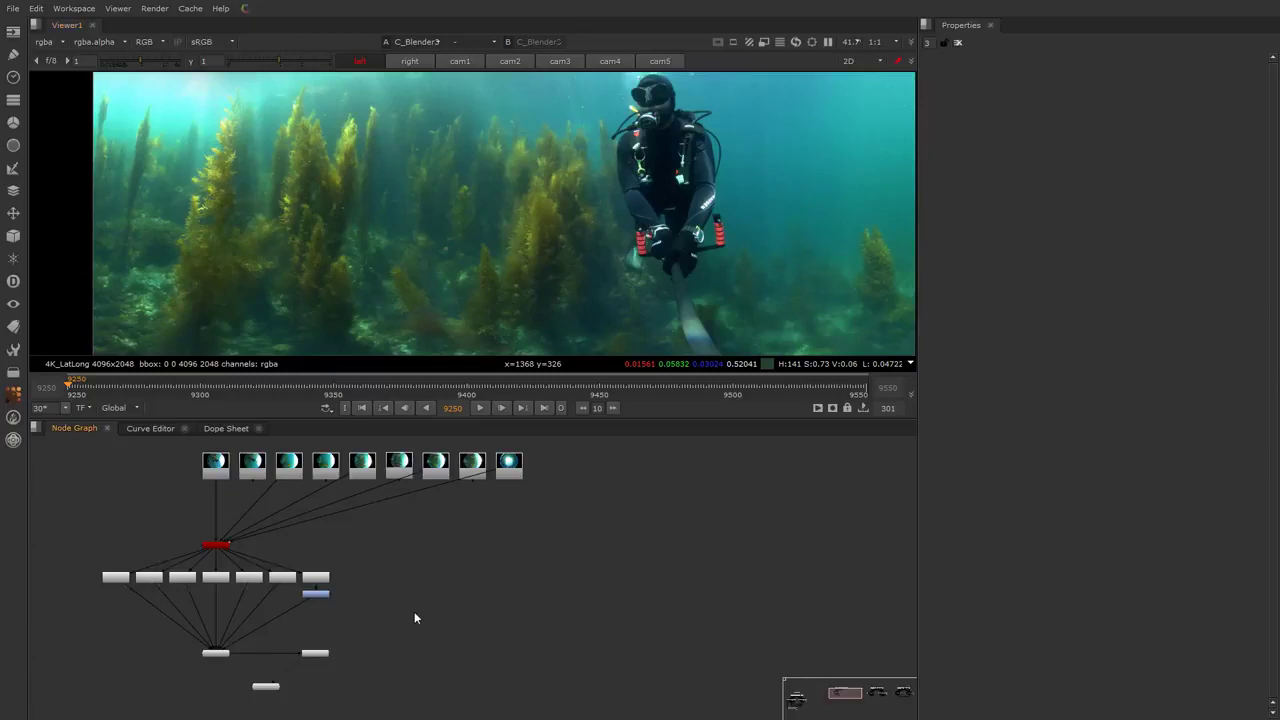
pyautogui.moveTo(464, 610); pyautogui.dragTo(658, 541, button='middle')
pyautogui.scroll(4, 485, 573)
pyautogui.moveTo(440, 670); pyautogui.dragTo(602, 646)
pyautogui.click(376, 664)
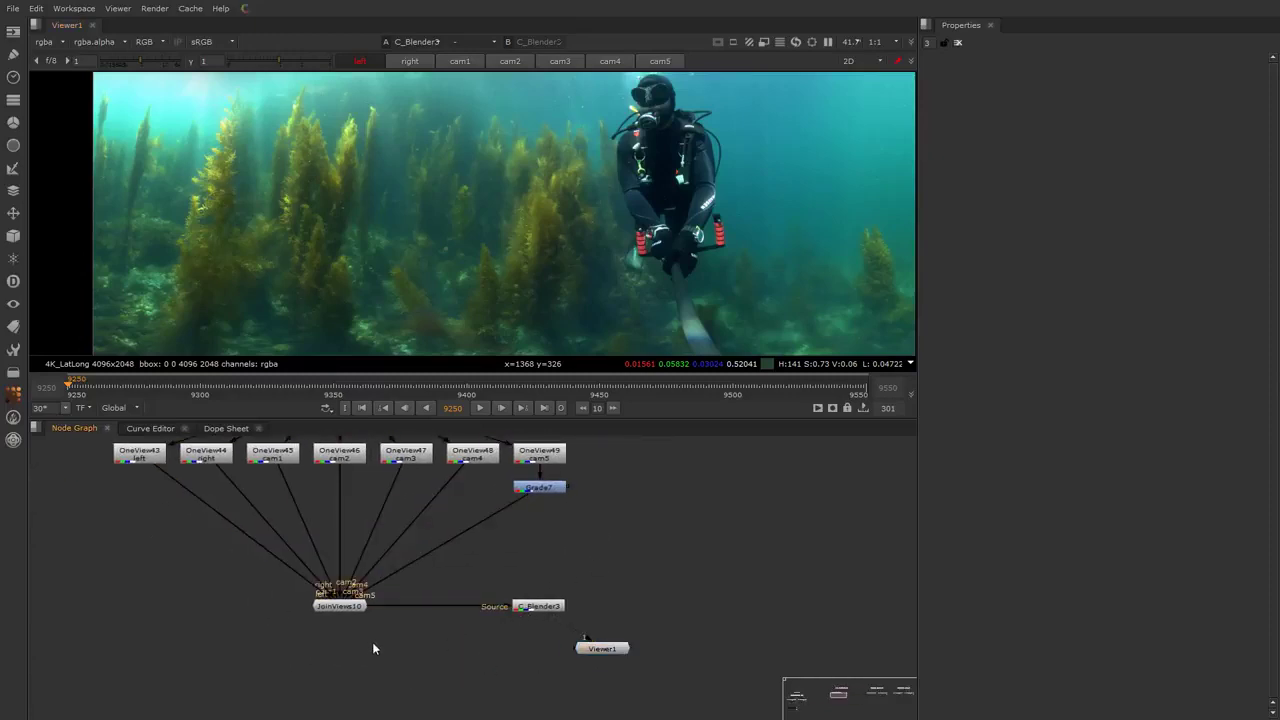
pyautogui.press('Tab')
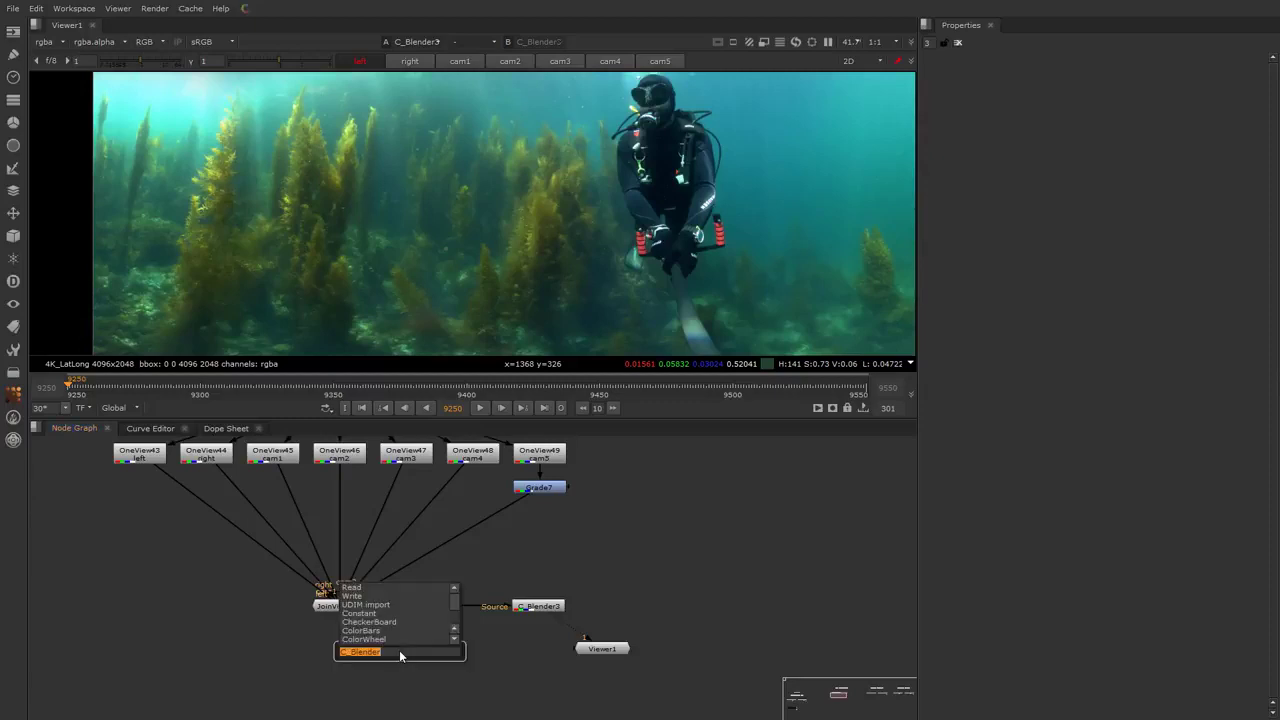
pyautogui.write('s')
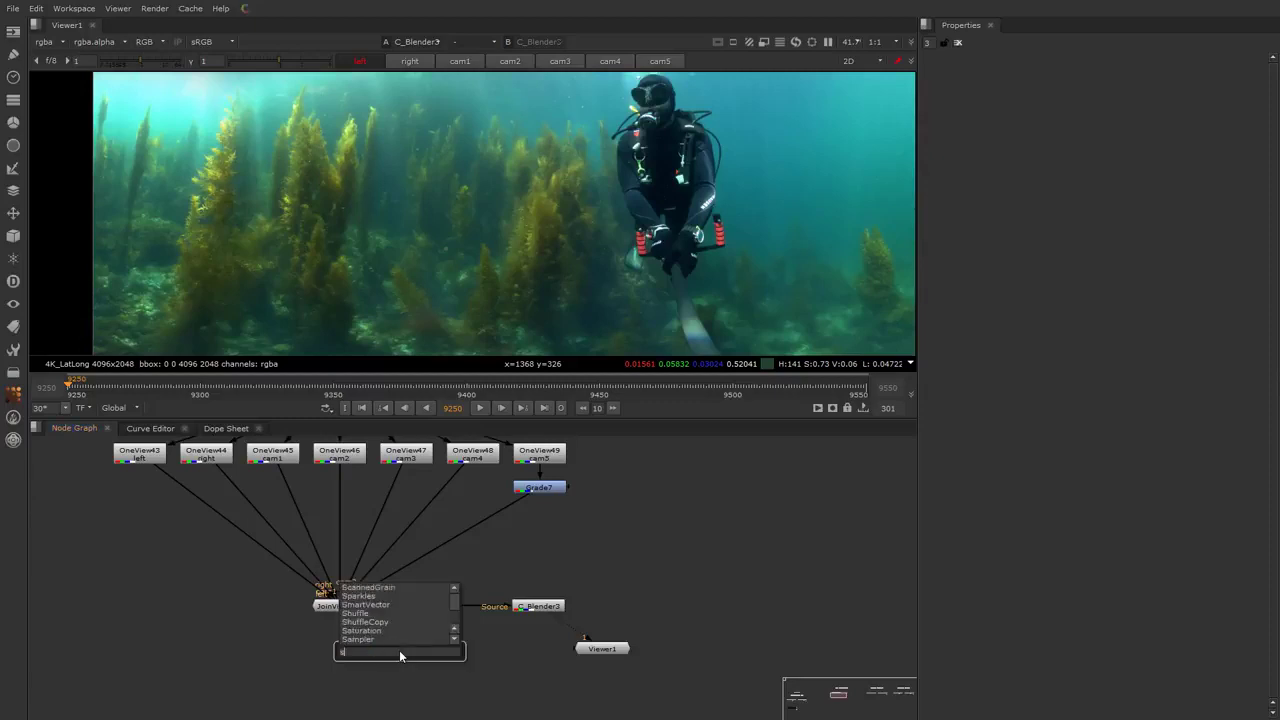
pyautogui.click(261, 649)
pyautogui.press('Escape')
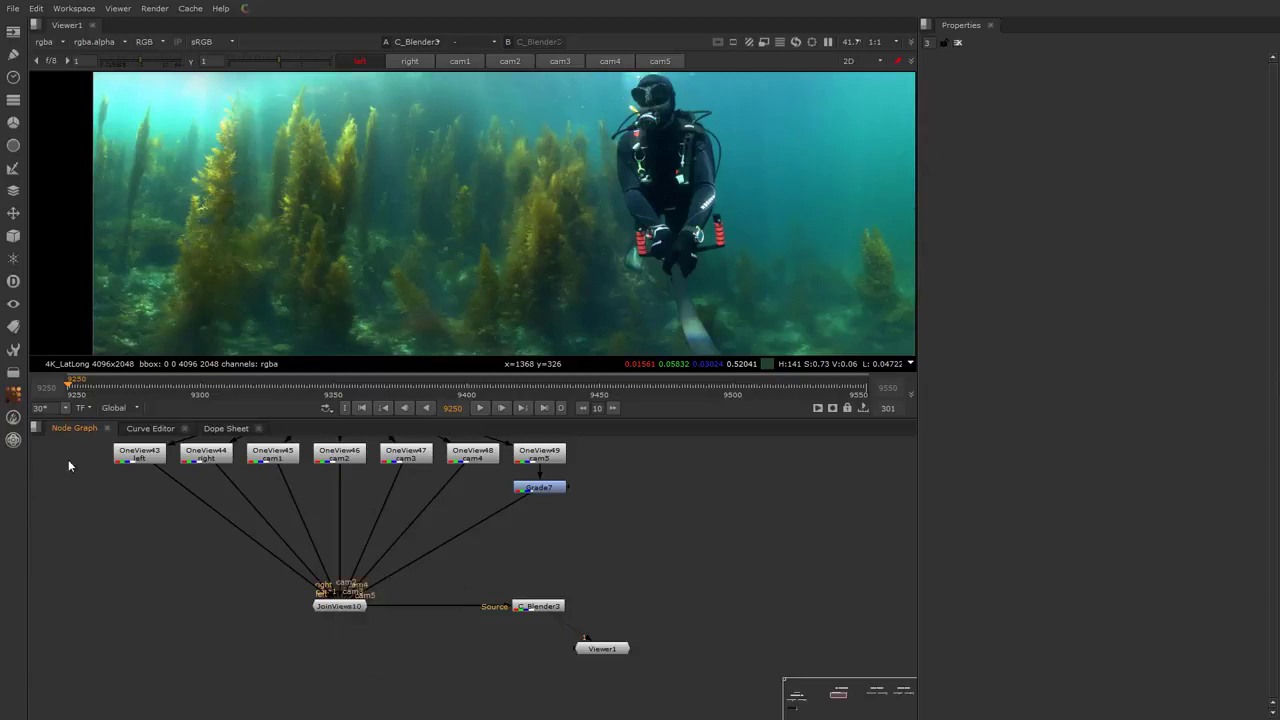
# Add a CaraVR C_Stitcher node and place it below JoinViews, connected to the JoinViews output
pyautogui.click(13, 439)
pyautogui.moveTo(68, 440)
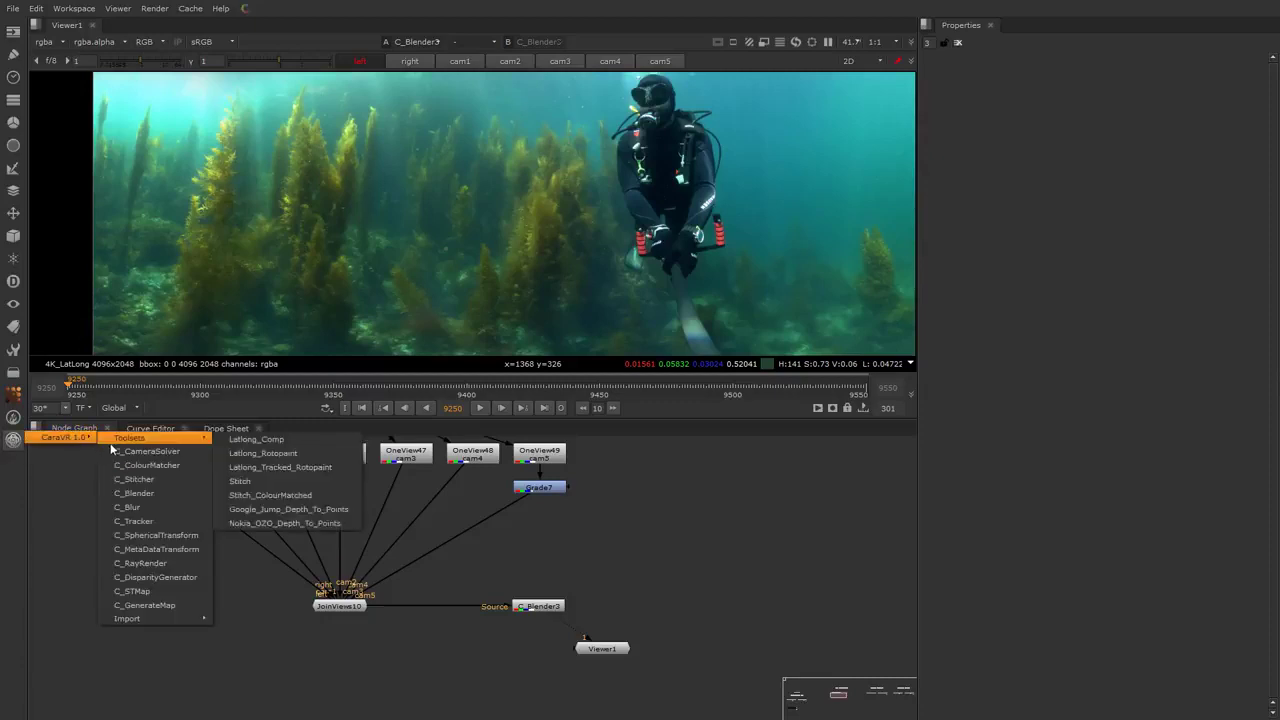
pyautogui.click(140, 481)
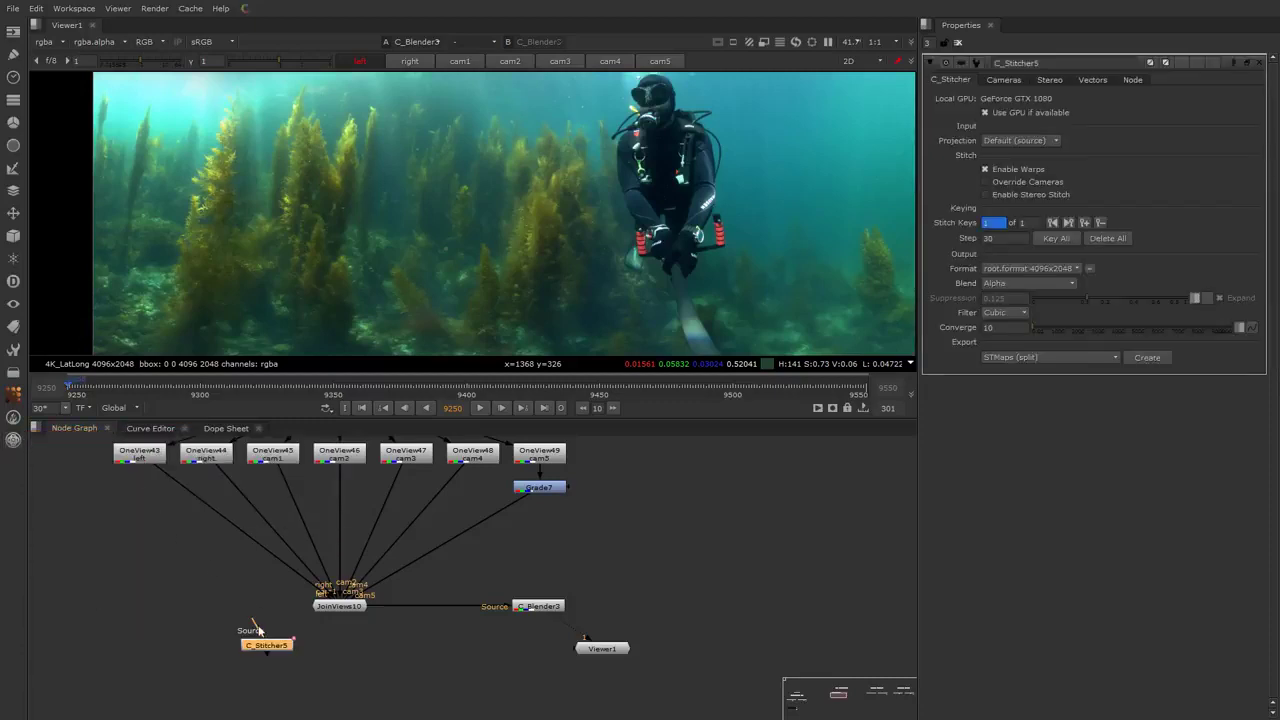
pyautogui.moveTo(272, 648); pyautogui.dragTo(347, 652)
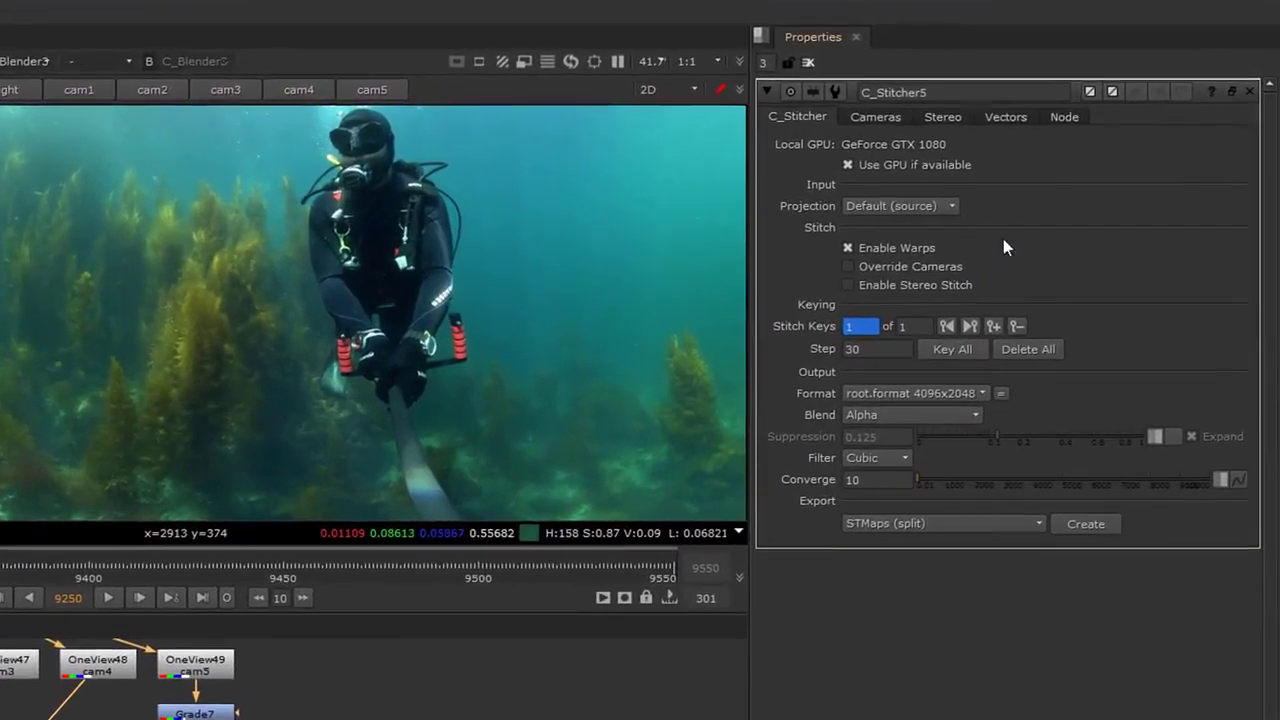
# Examine the C_Stitcher camera list and stitch settings, and the project's views list and root format settings
pyautogui.click(979, 87)
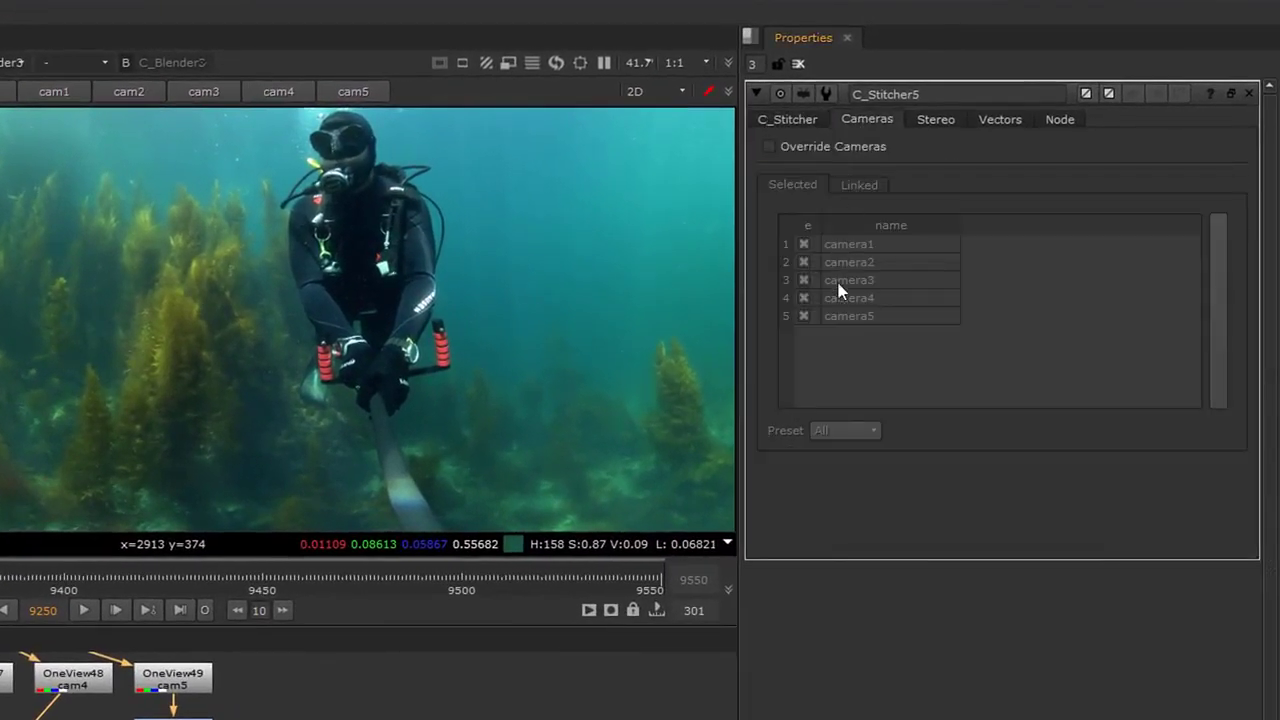
pyautogui.click(790, 120)
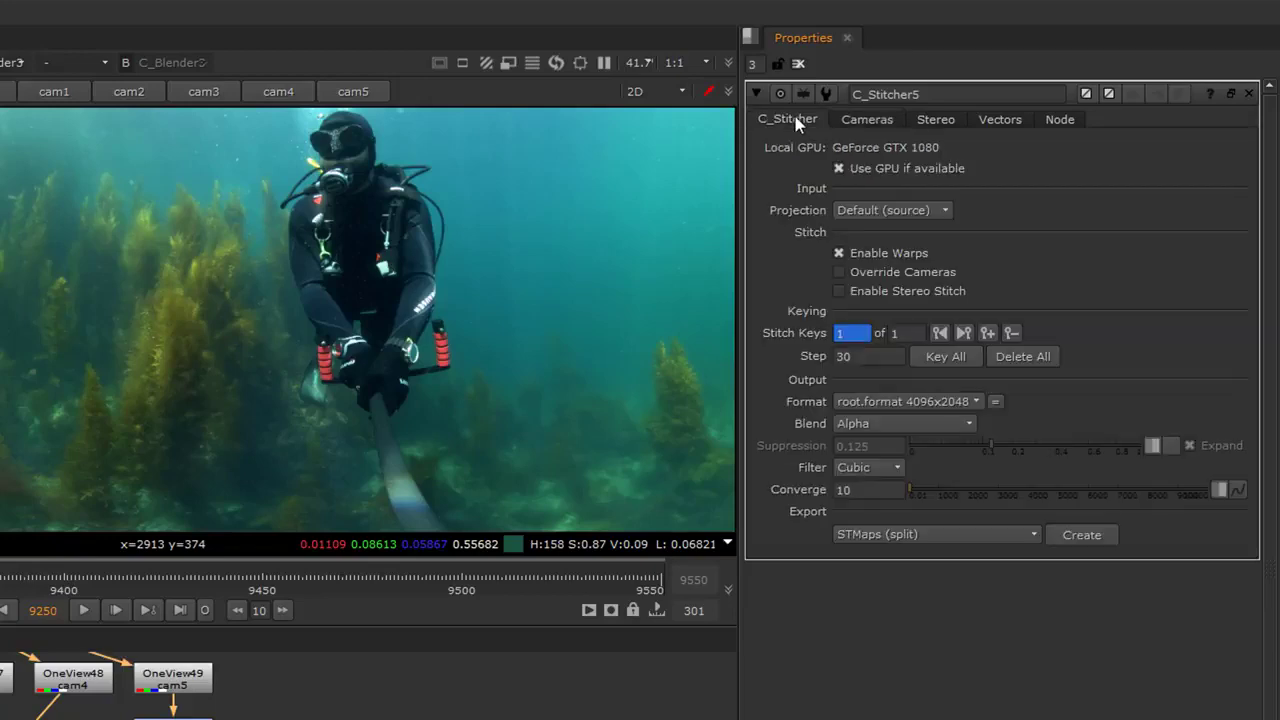
pyautogui.press('s')
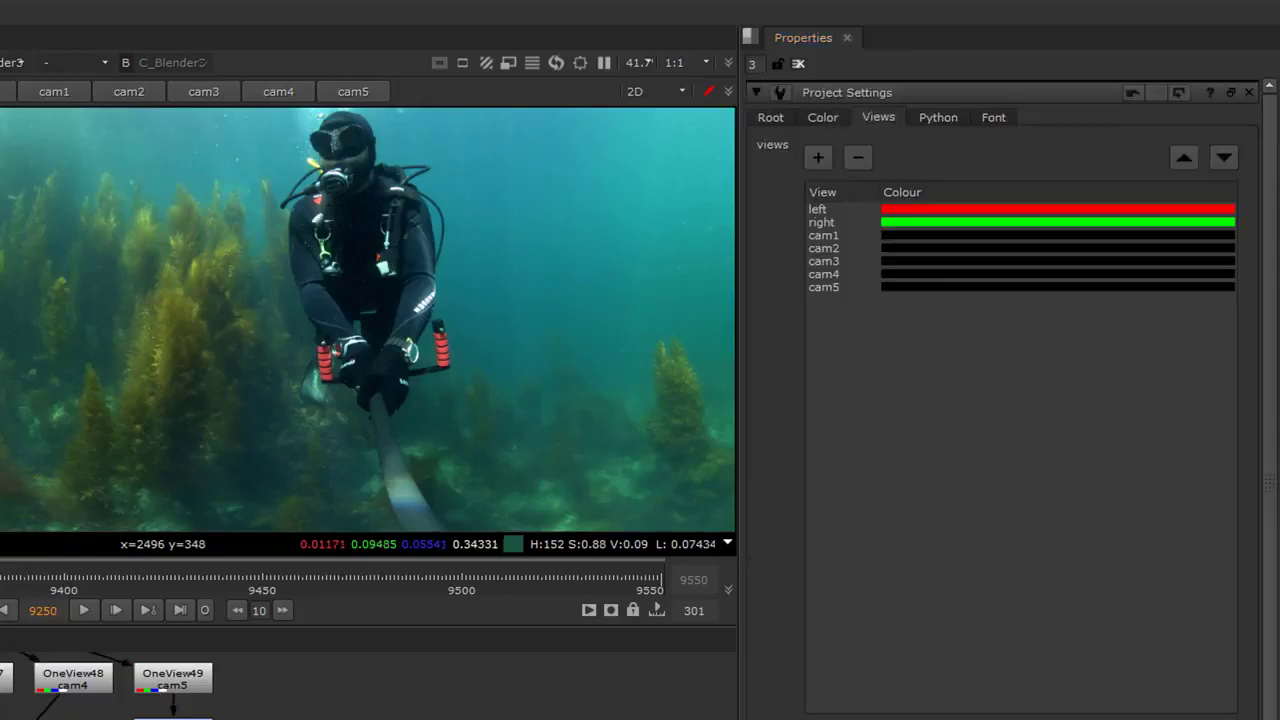
pyautogui.click(785, 121)
pyautogui.click(877, 119)
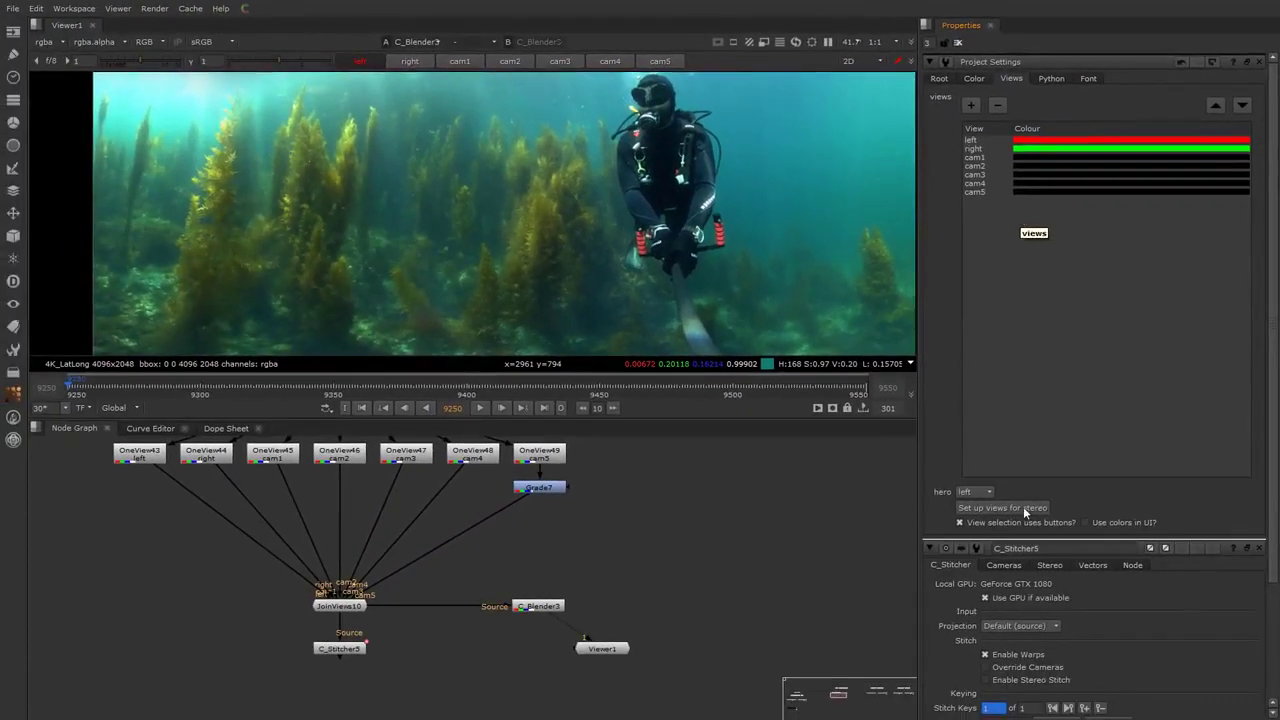
pyautogui.click(939, 78)
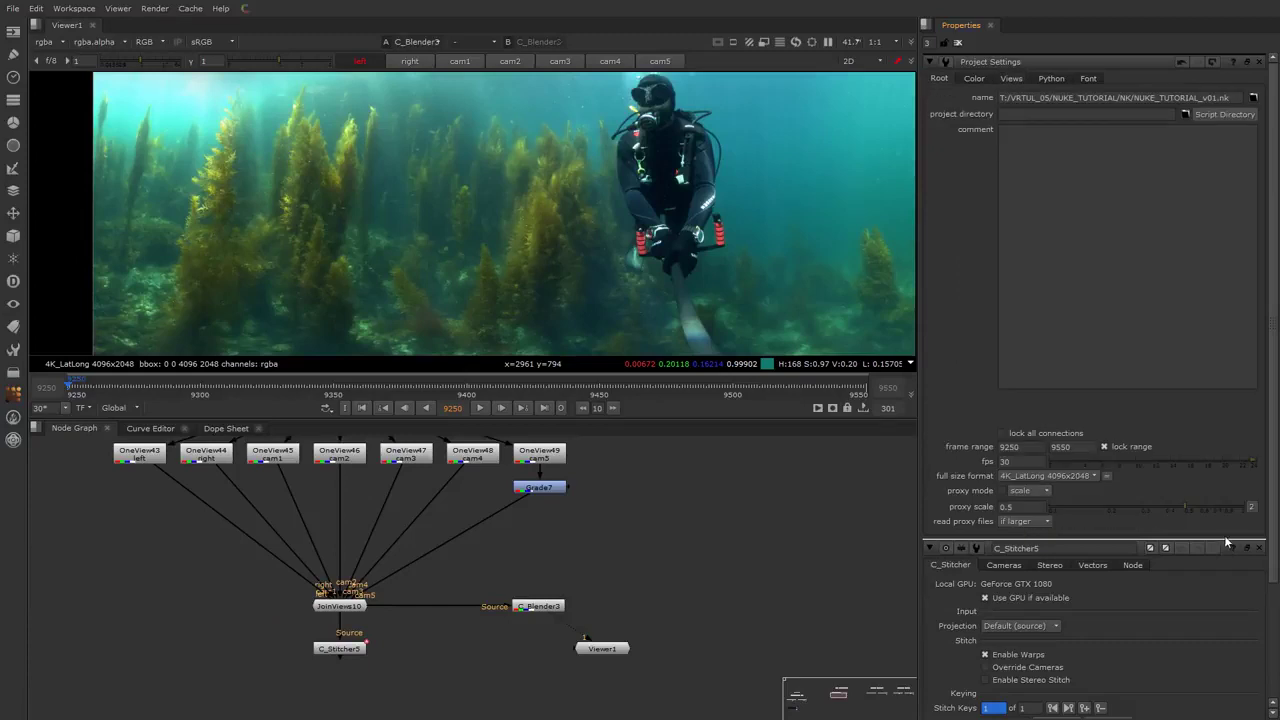
# Place the Viewer node directly below C_Blender and connect C_Stitcher to the Viewer's second input
pyautogui.moveTo(604, 659); pyautogui.dragTo(539, 651)
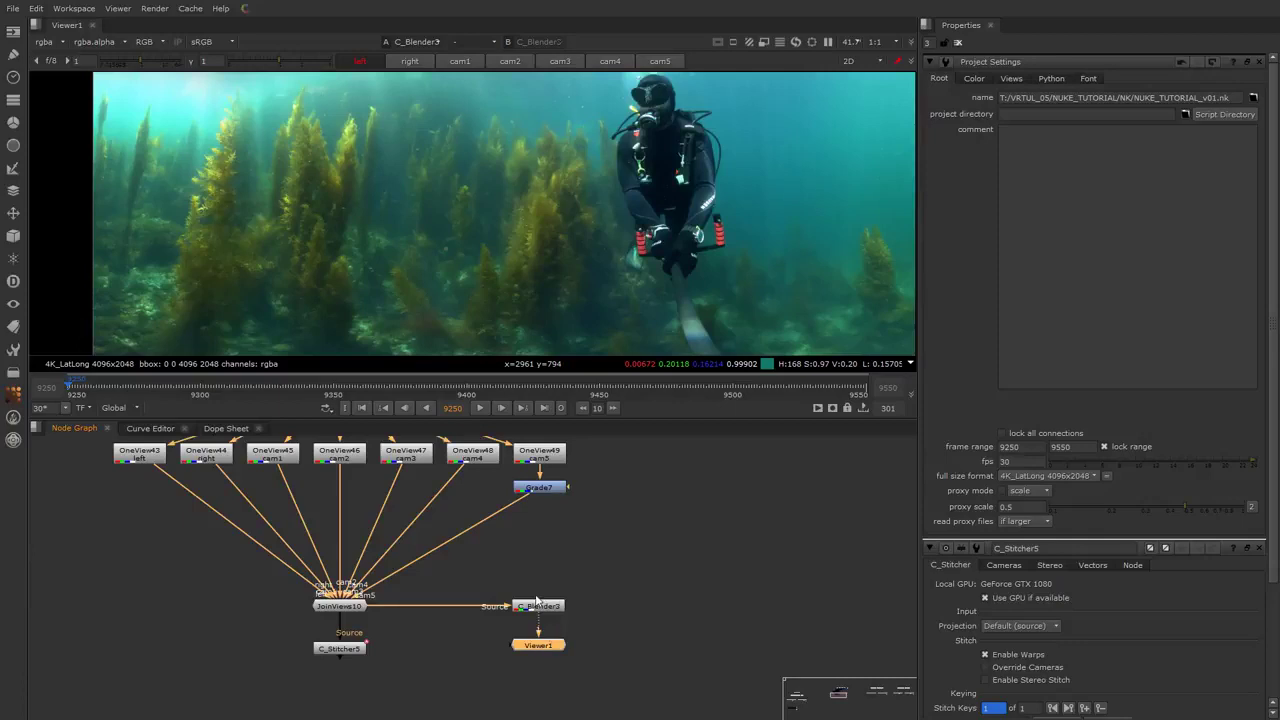
pyautogui.moveTo(538, 654); pyautogui.dragTo(538, 655)
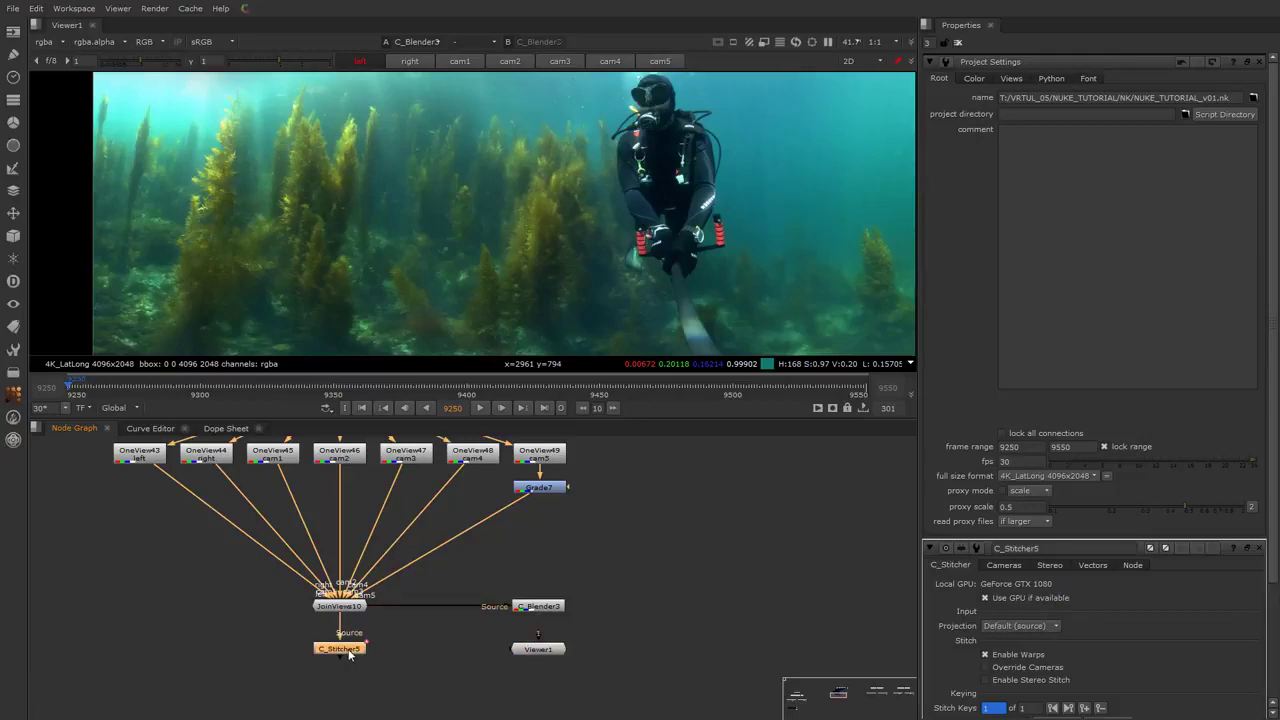
pyautogui.press('2')
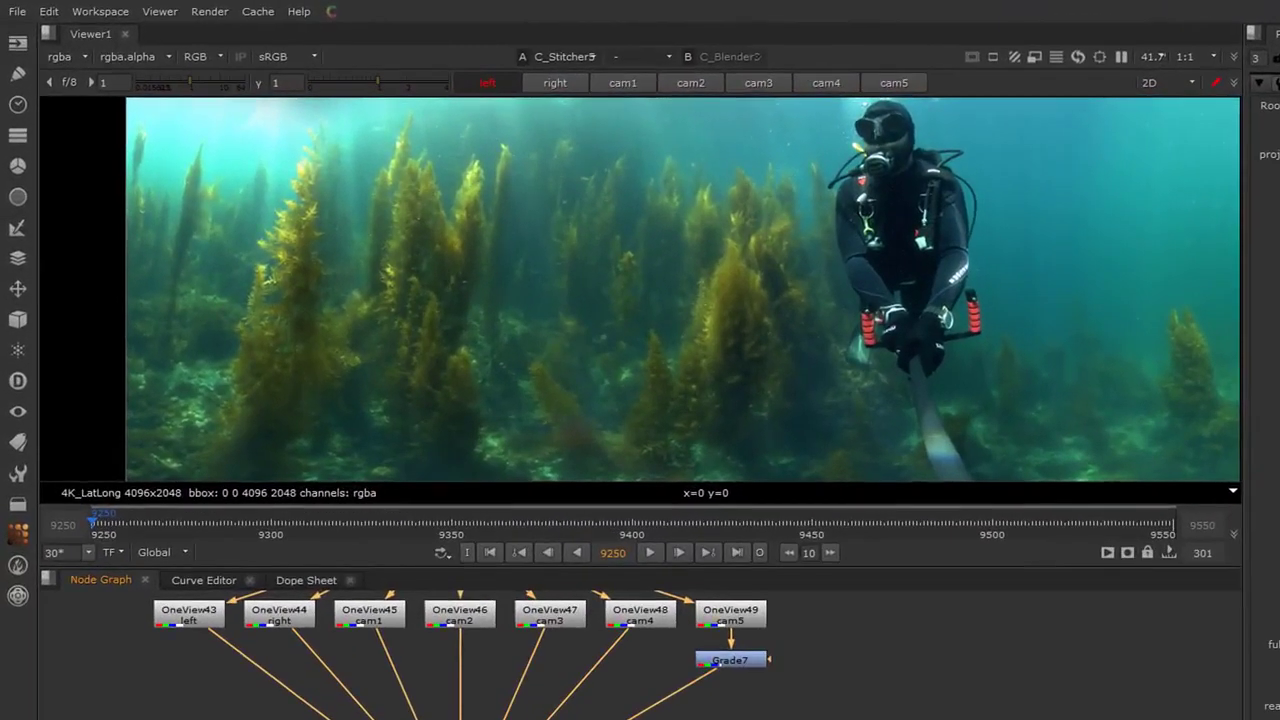
# Switch the Viewer repeatedly between the C_Blender and C_Stitcher outputs to compare the kelp and diver
pyautogui.press('1')
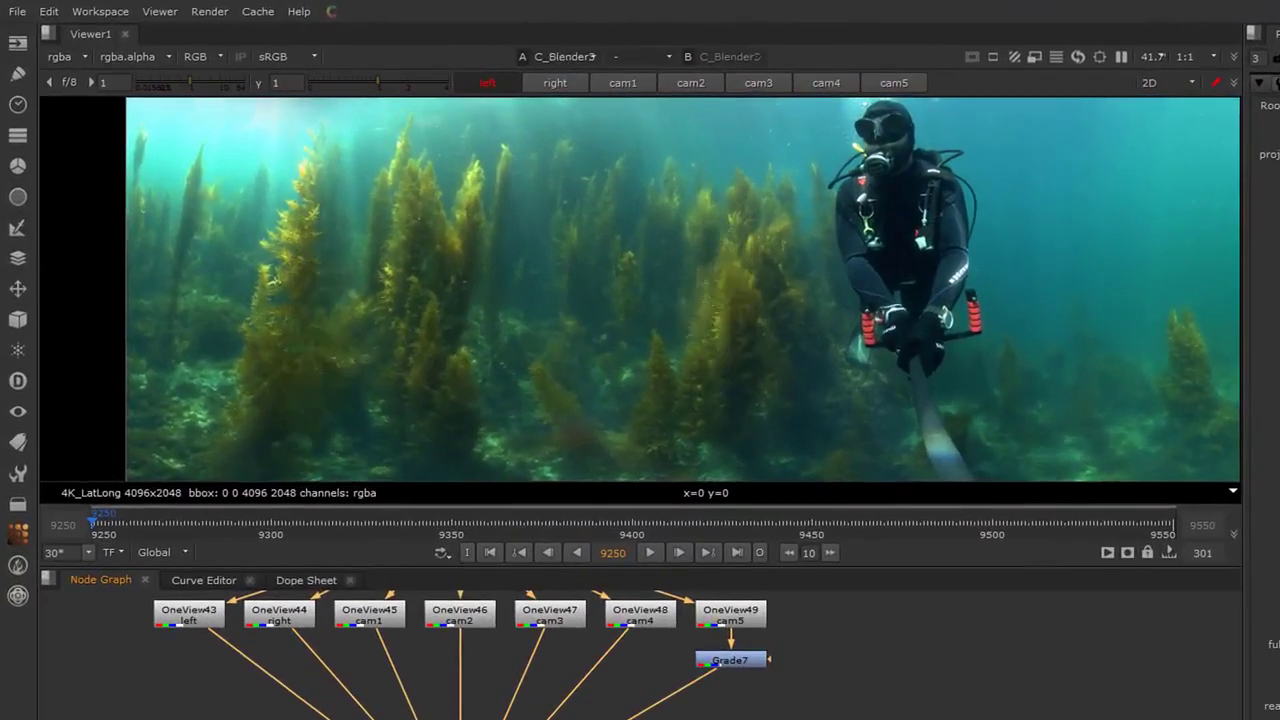
pyautogui.press('2')
pyautogui.press('1')
pyautogui.press('2')
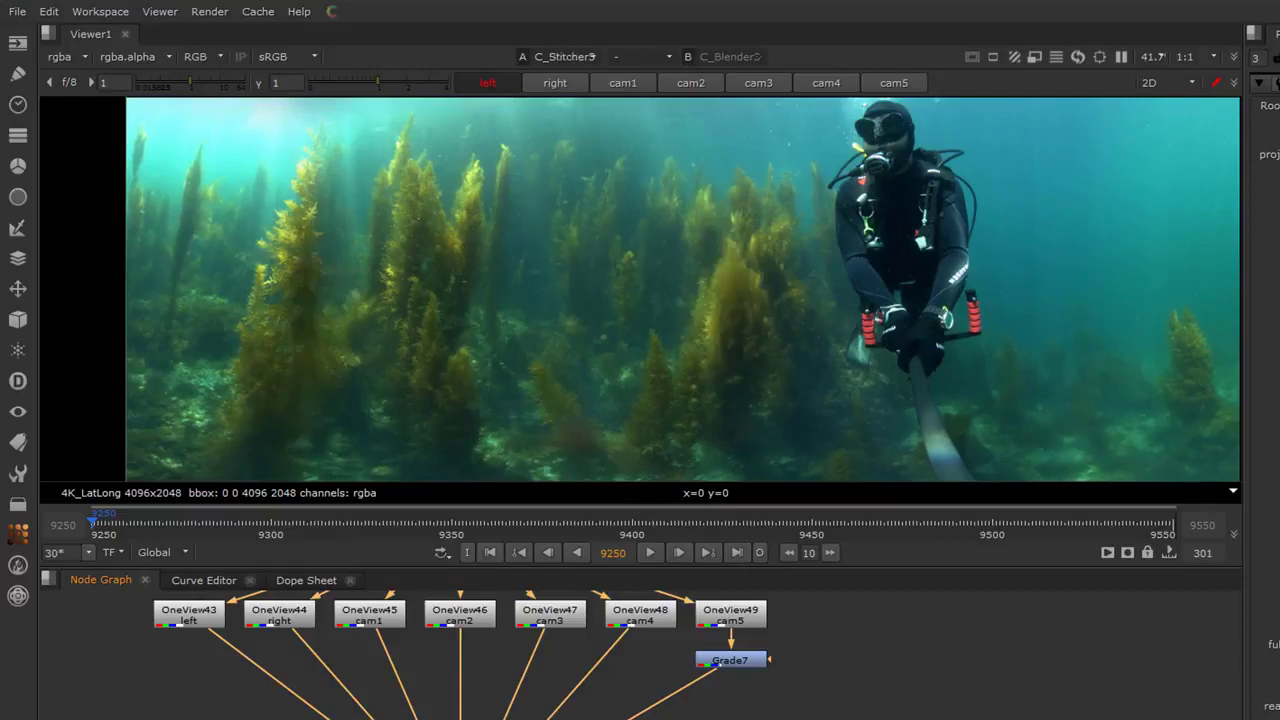
pyautogui.press('1')
pyautogui.press('2')
pyautogui.press('1')
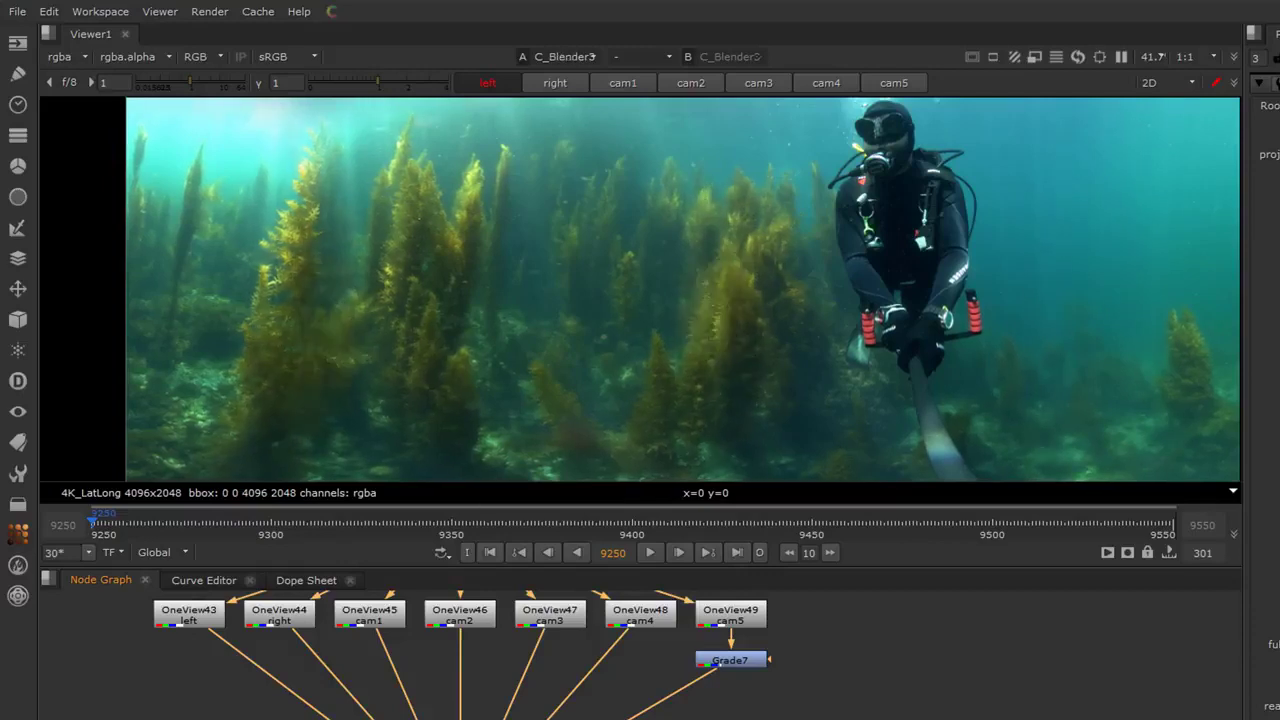
pyautogui.press('2')
pyautogui.press('1')
pyautogui.press('2')
pyautogui.press('1')
pyautogui.press('2')
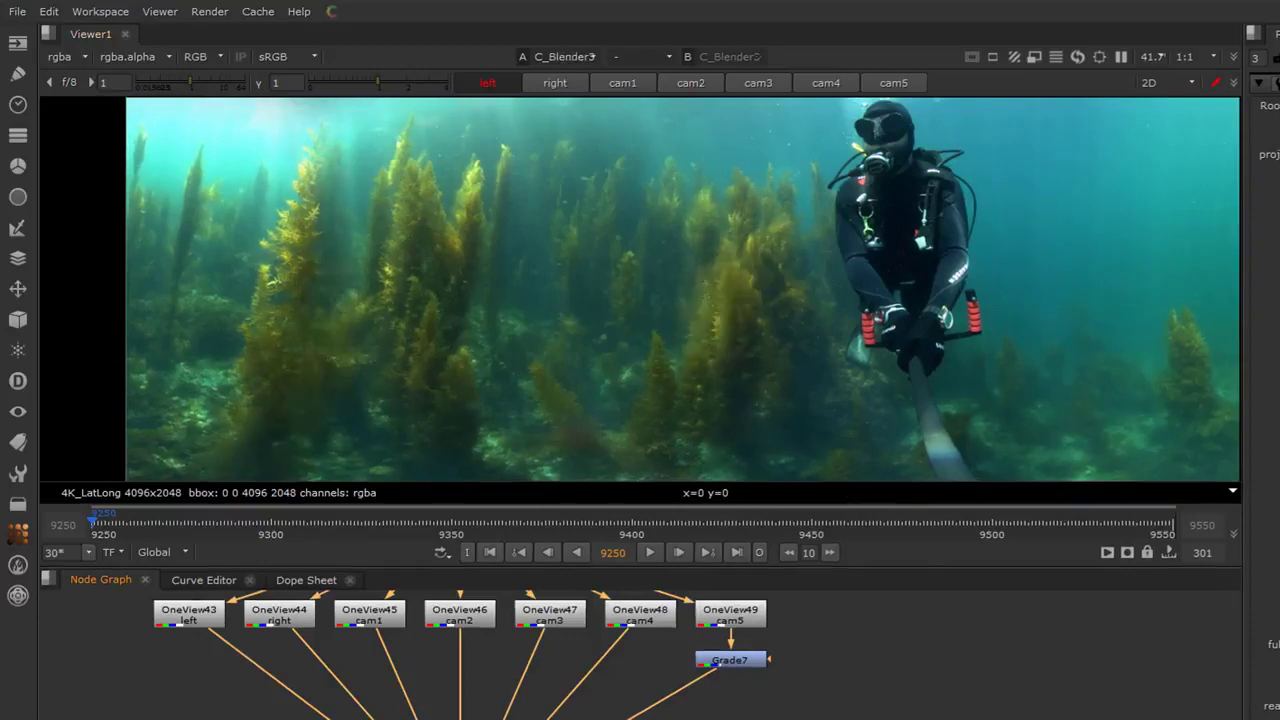
pyautogui.press('2')
pyautogui.press('1')
pyautogui.press('2')
pyautogui.press('1')
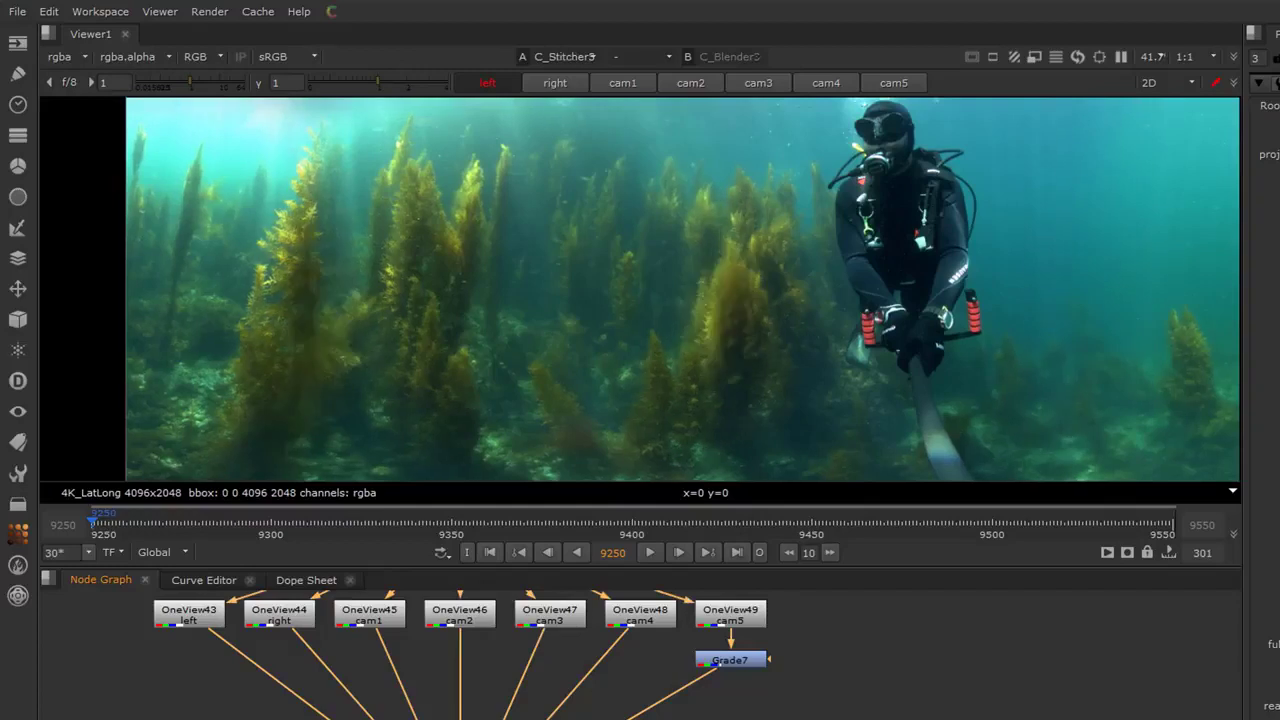
pyautogui.press('2')
pyautogui.press('1')
pyautogui.press('2')
pyautogui.press('1')
pyautogui.press('2')
pyautogui.press('1')
pyautogui.press('2')
pyautogui.press('1')
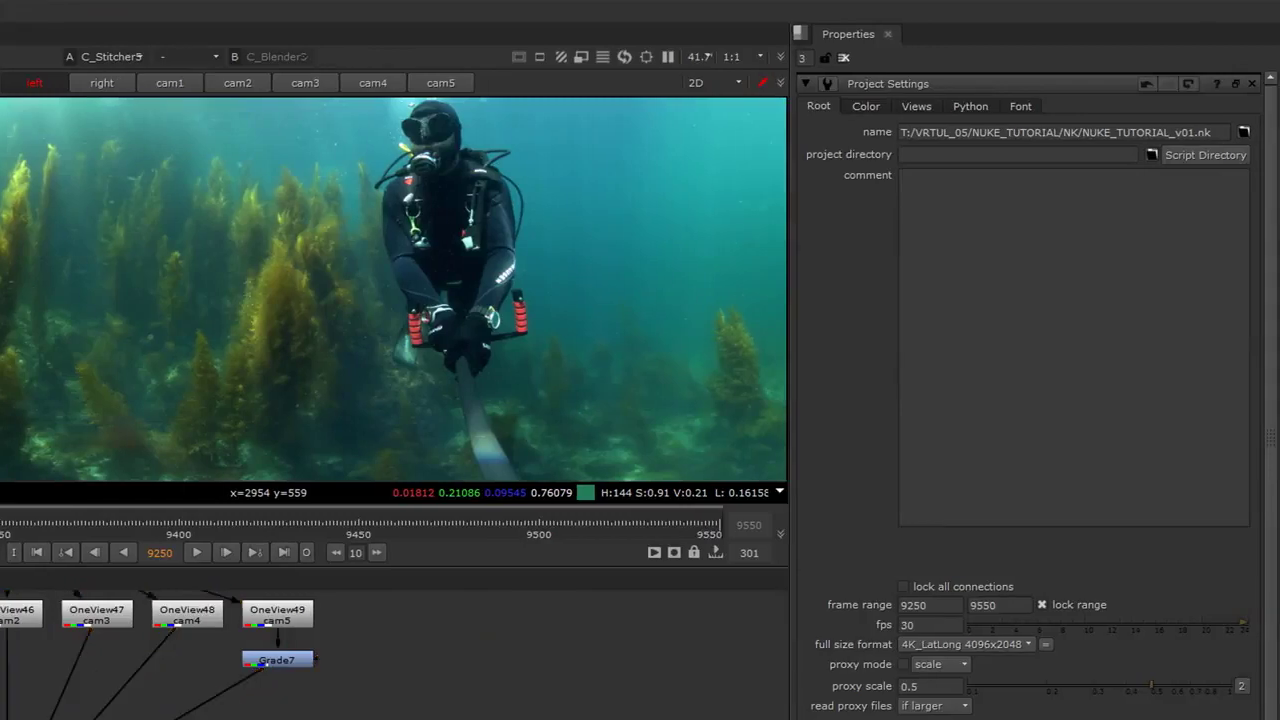
# Open the C_Stitcher properties, check its vector settings, and set the input projection to Latlong
pyautogui.doubleClick(7, 719)
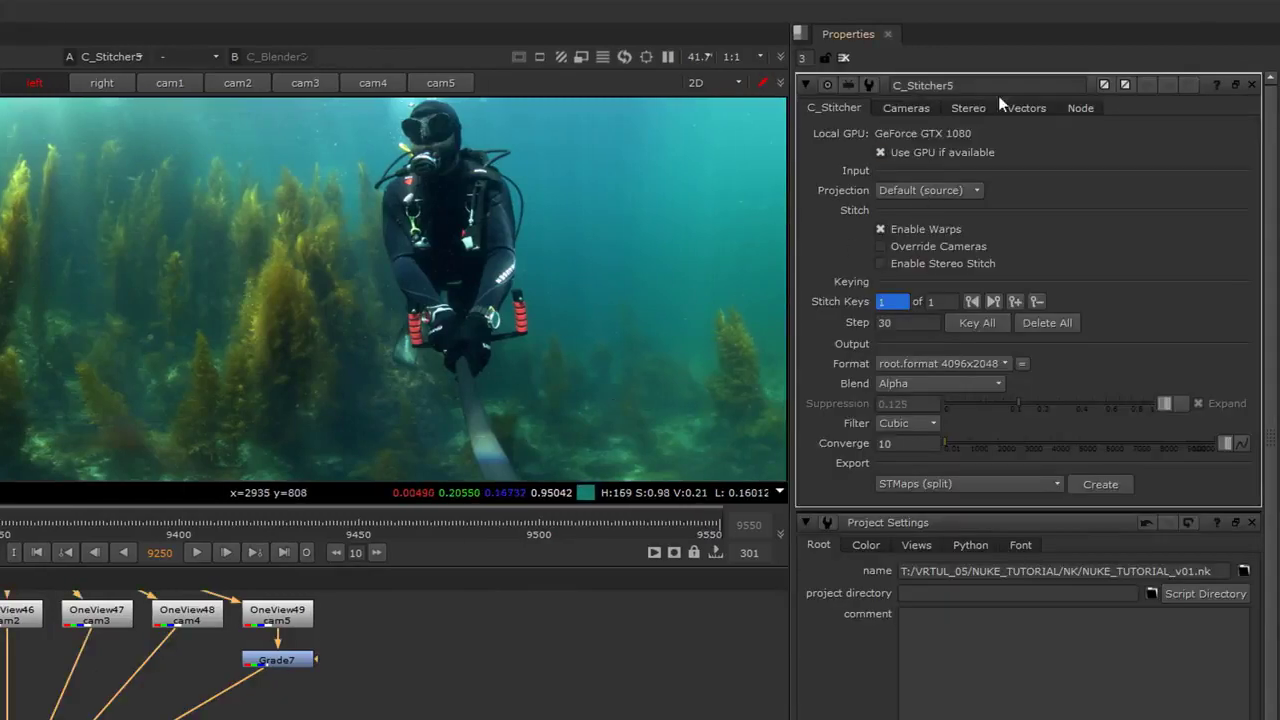
pyautogui.click(1024, 108)
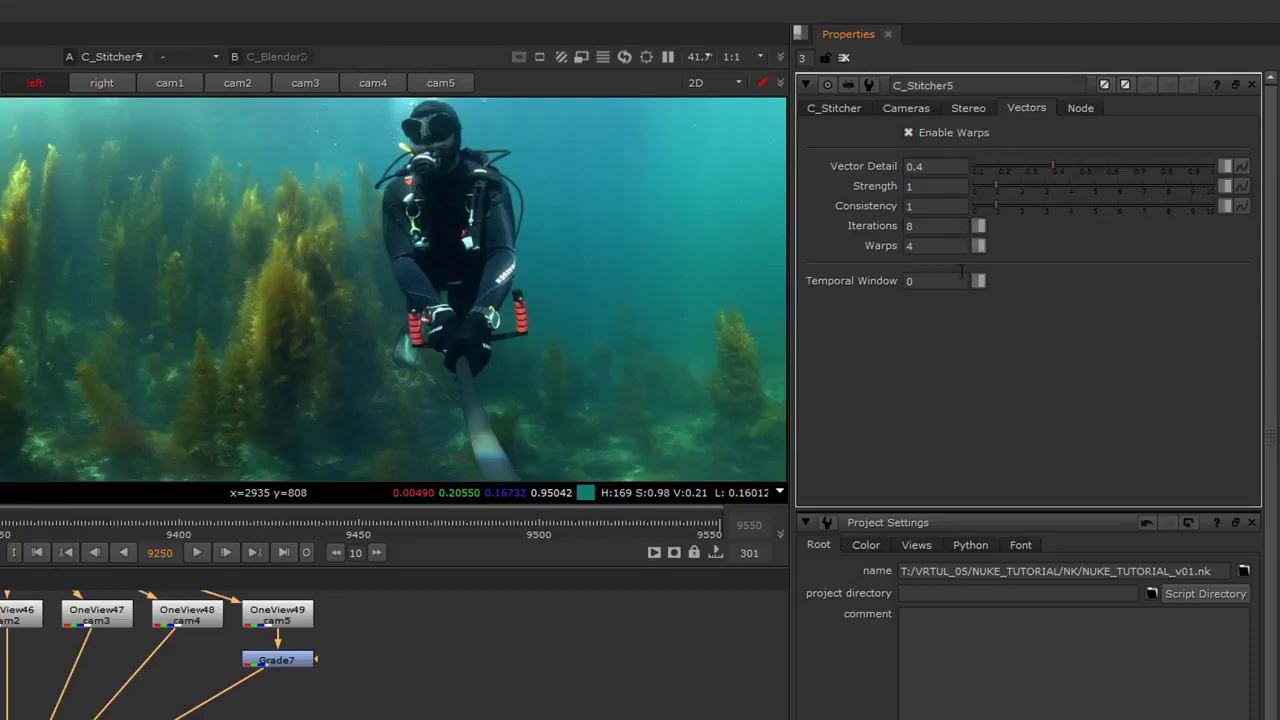
pyautogui.click(845, 108)
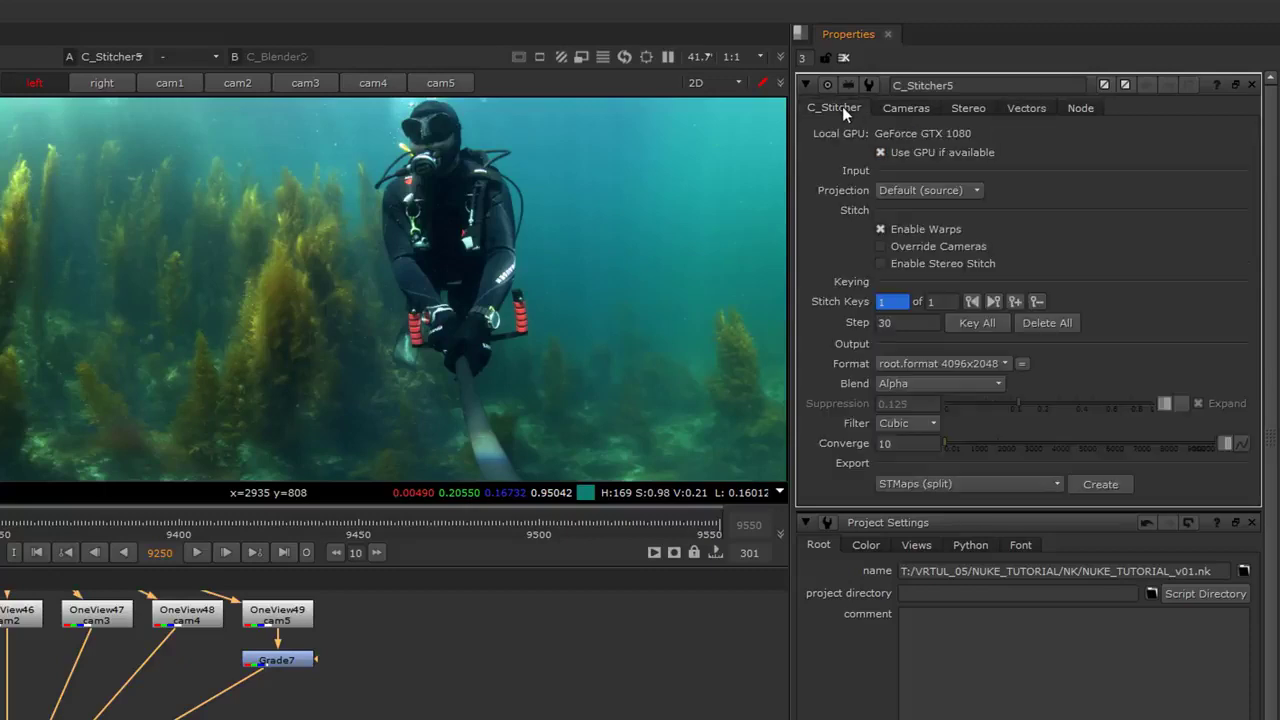
pyautogui.click(924, 187)
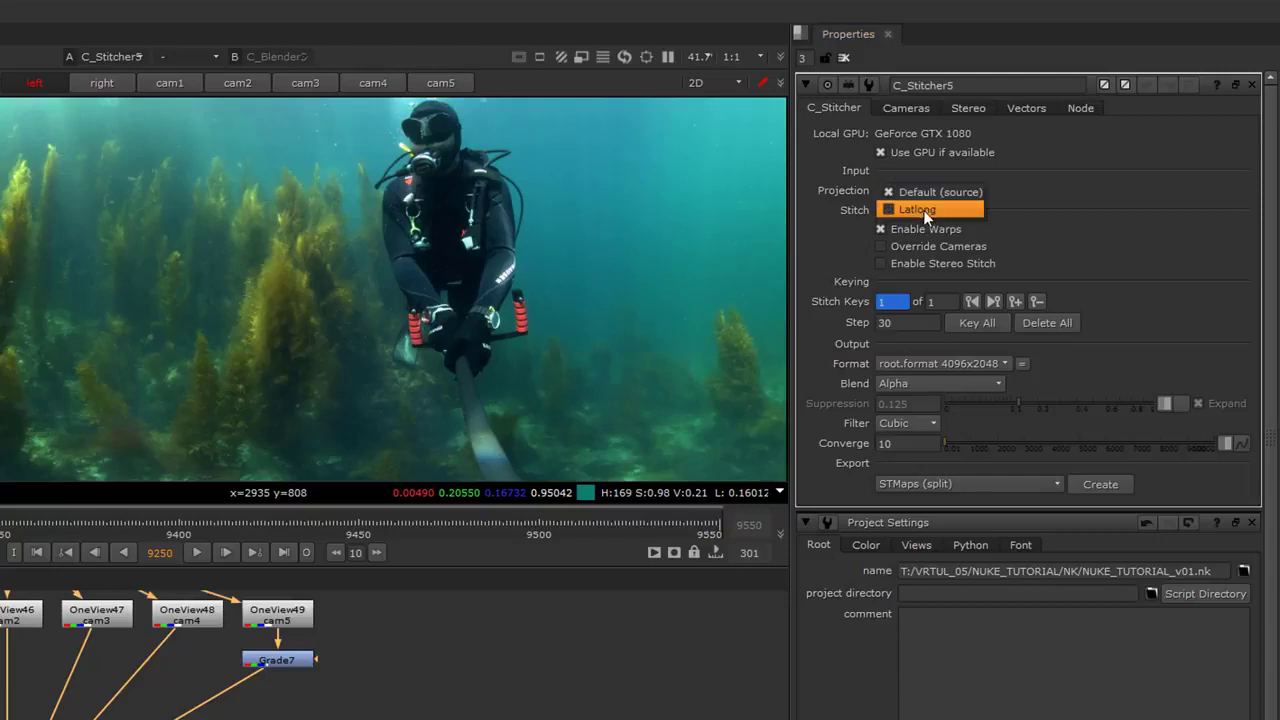
pyautogui.click(923, 210)
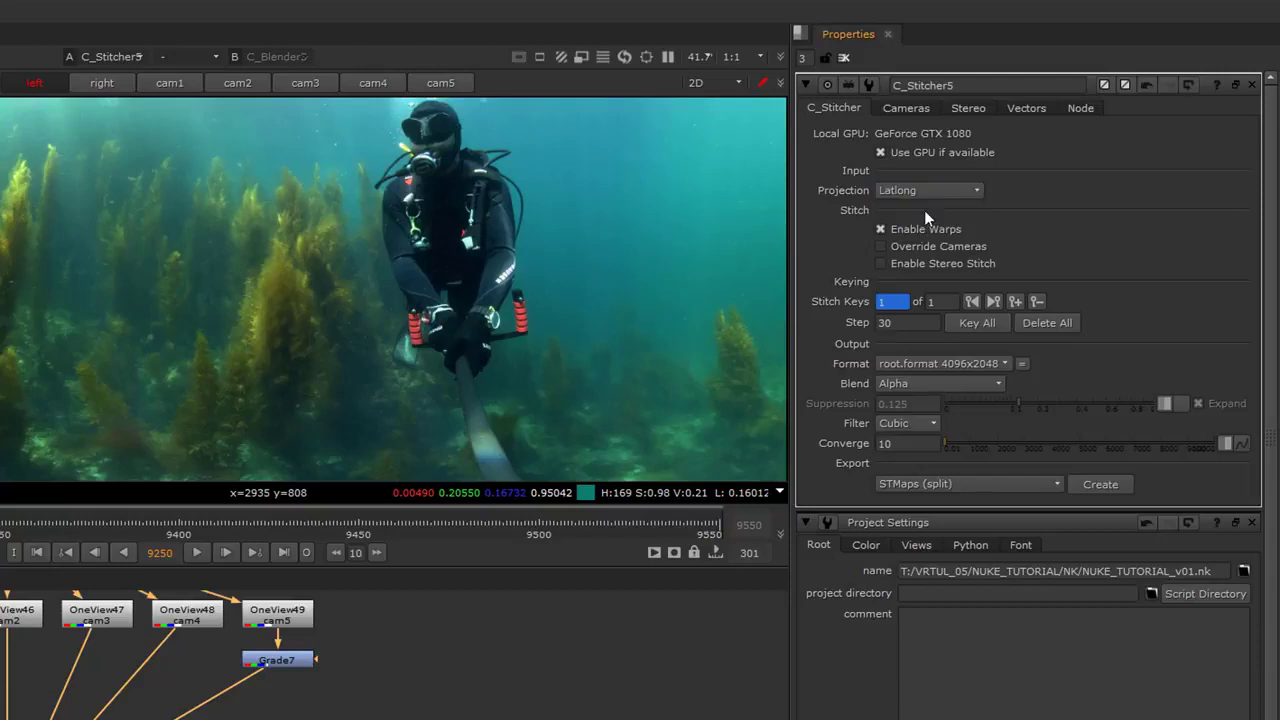
# Set the C_Stitcher Vector Detail to 0.6
pyautogui.click(1018, 106)
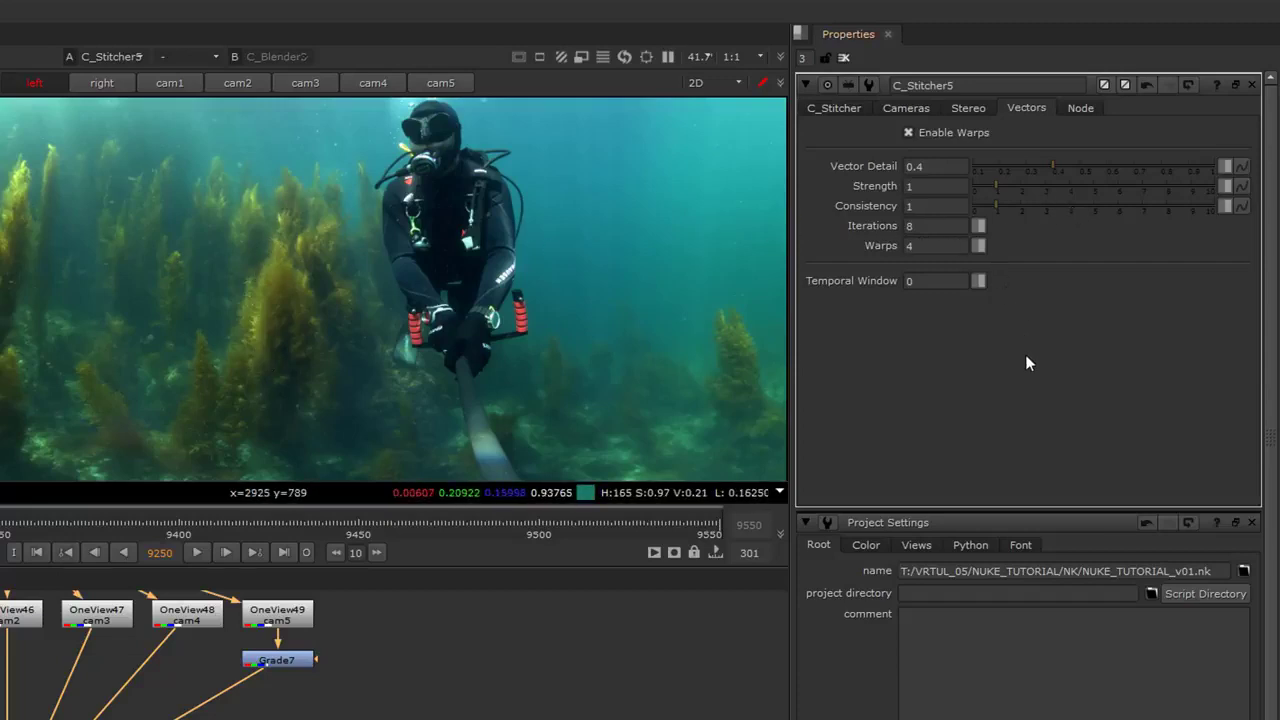
pyautogui.click(917, 166)
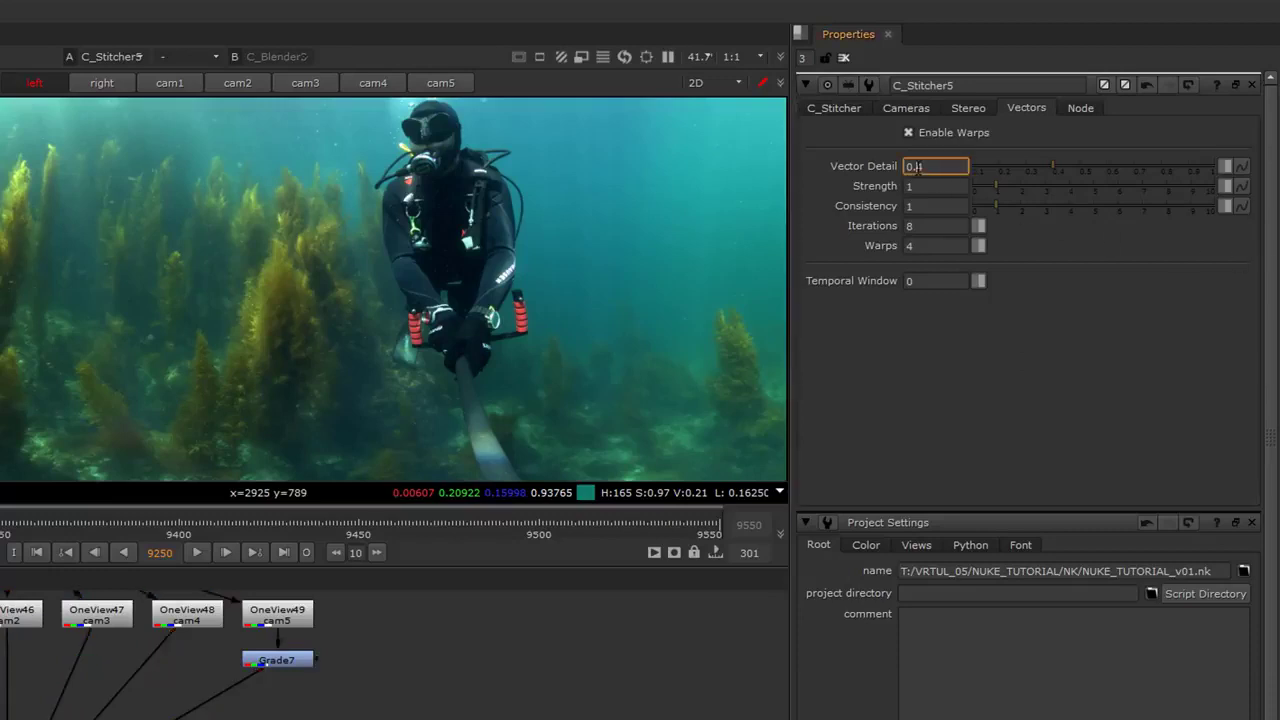
pyautogui.moveTo(917, 166); pyautogui.dragTo(930, 167)
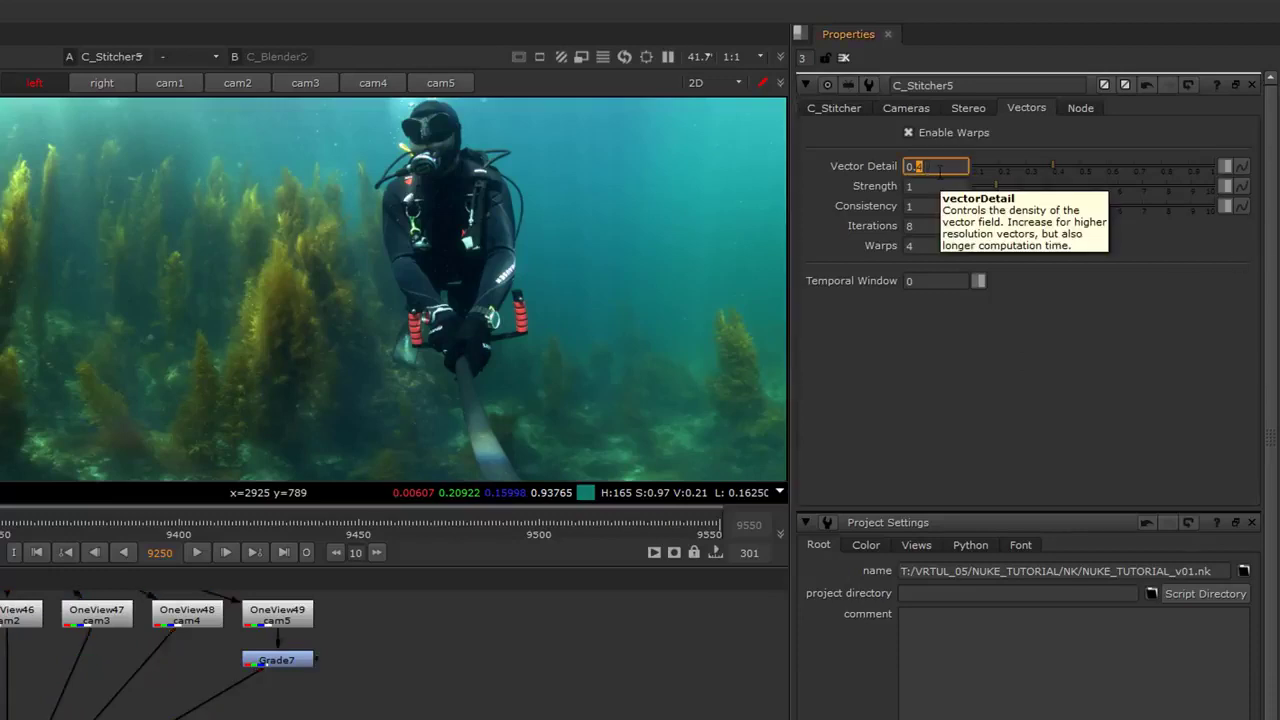
pyautogui.write('6')
pyautogui.press('Return')
# Set the C_Stitcher vector Iterations to 12 and Warps to 10
pyautogui.moveTo(924, 228); pyautogui.dragTo(904, 226)
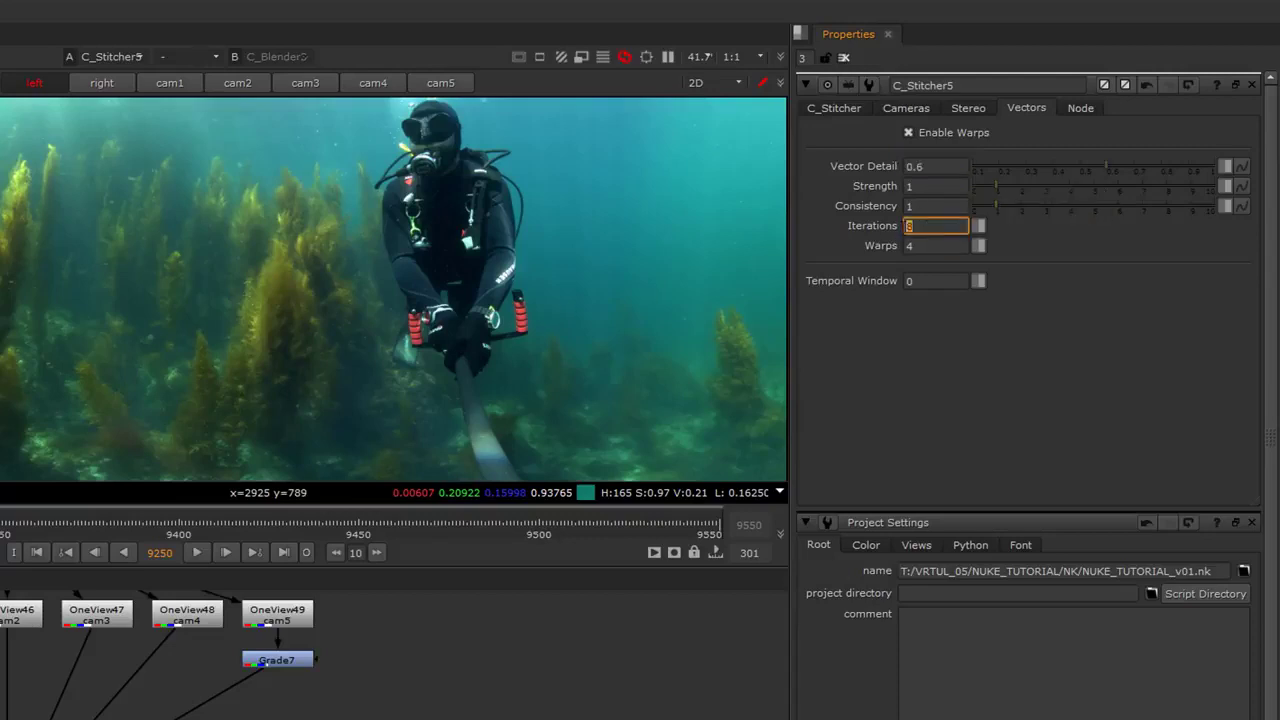
pyautogui.write('12')
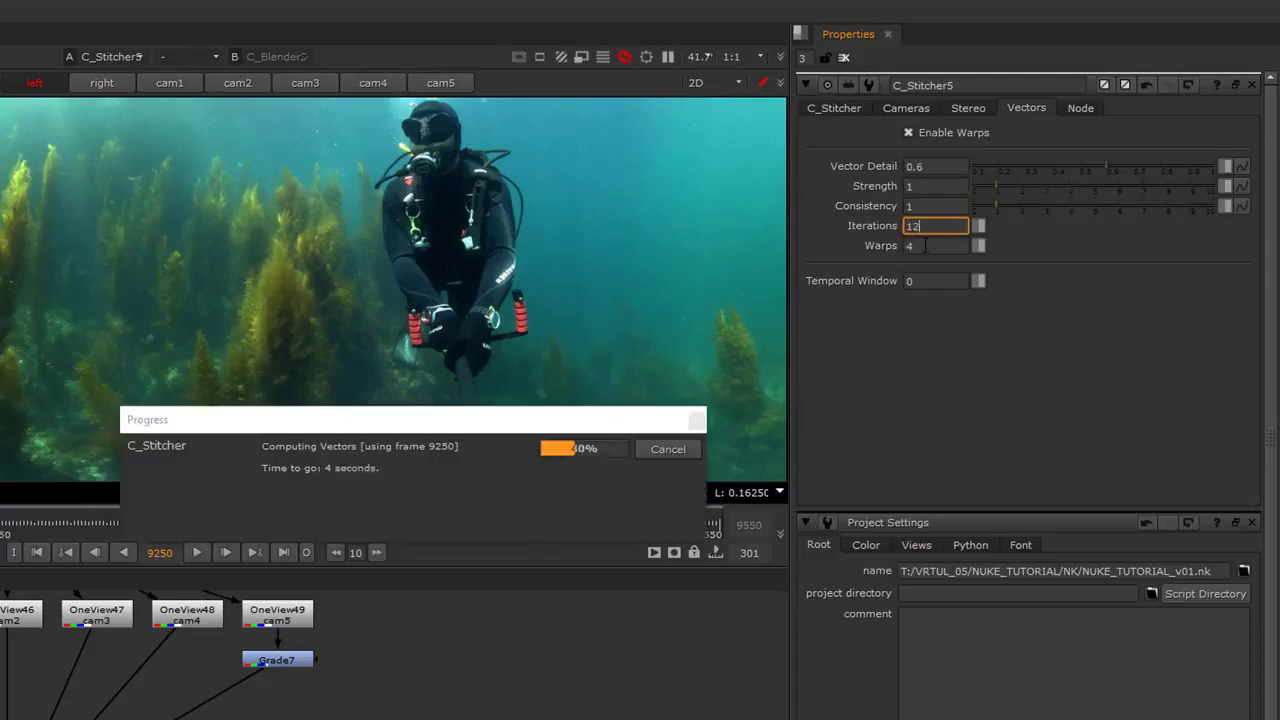
pyautogui.click(922, 246)
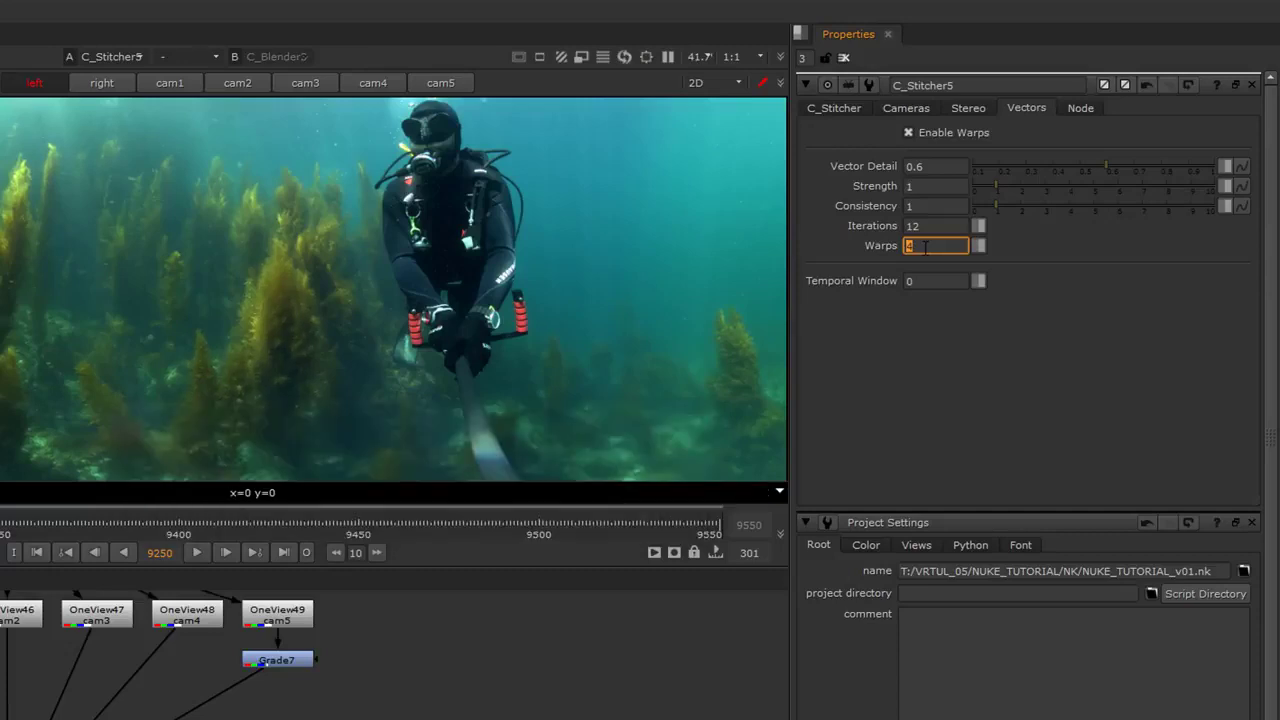
pyautogui.click(925, 247)
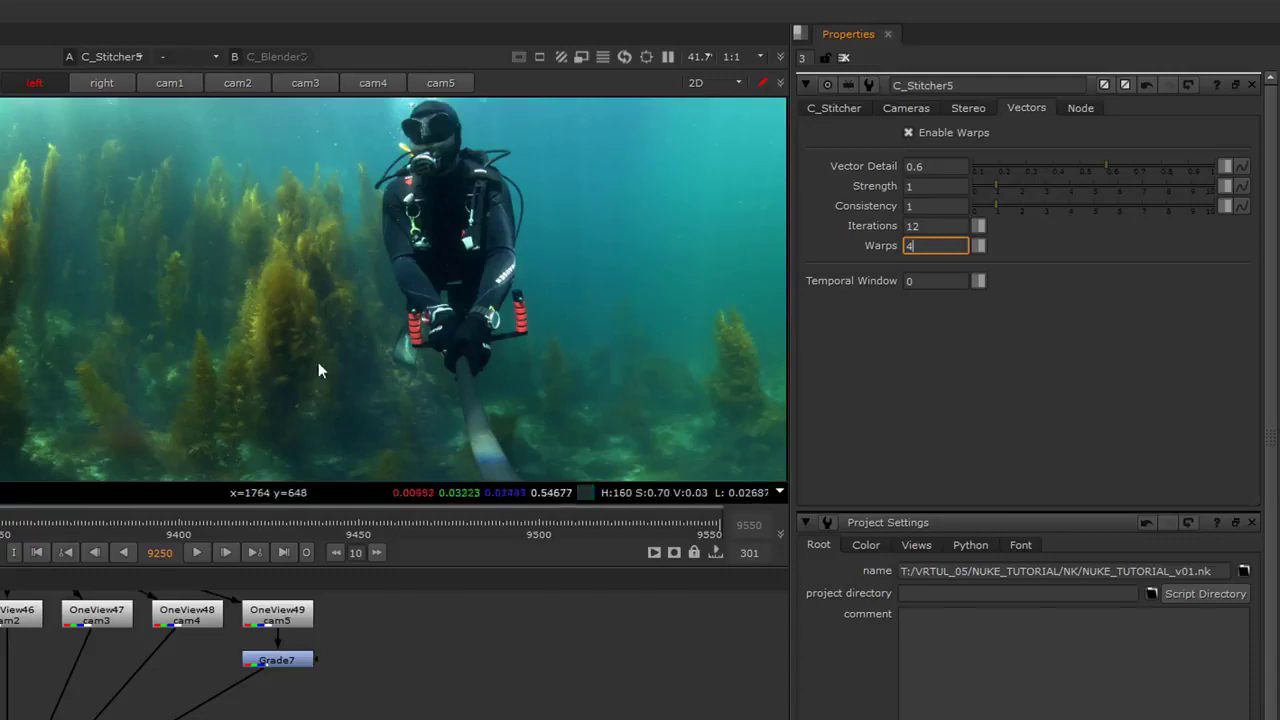
pyautogui.doubleClick(902, 245)
pyautogui.write('10')
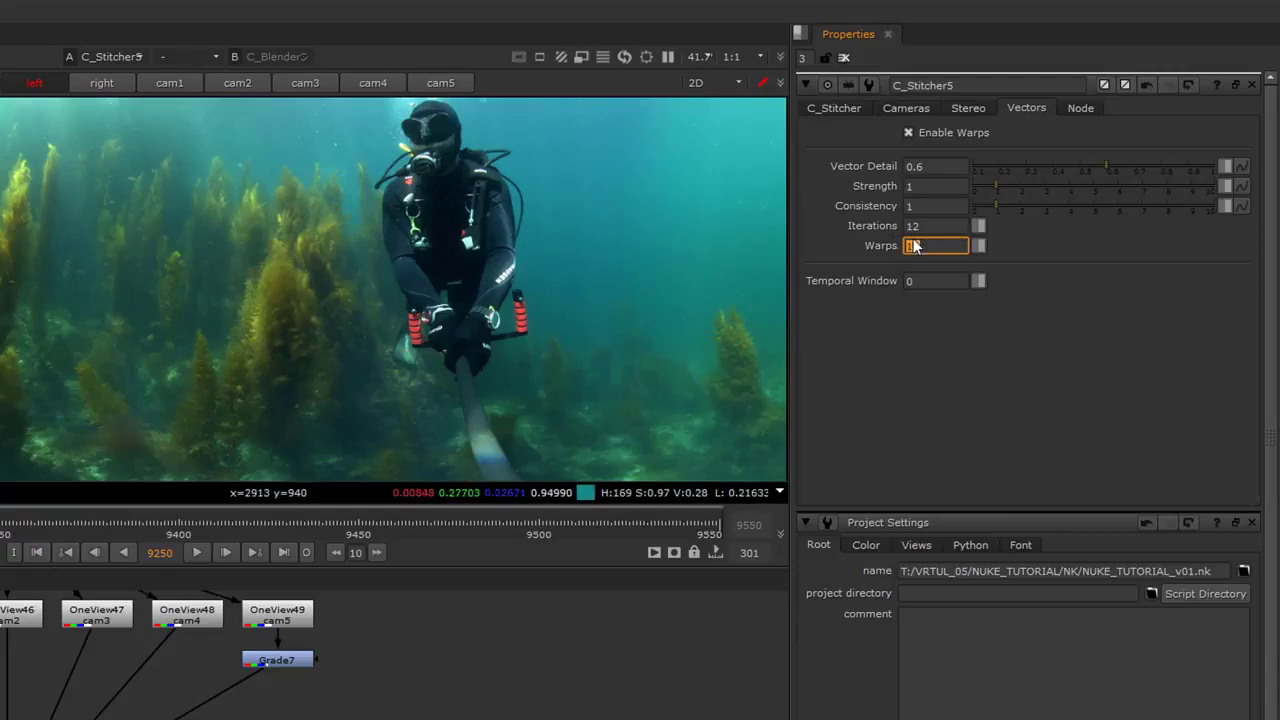
pyautogui.press('Return')
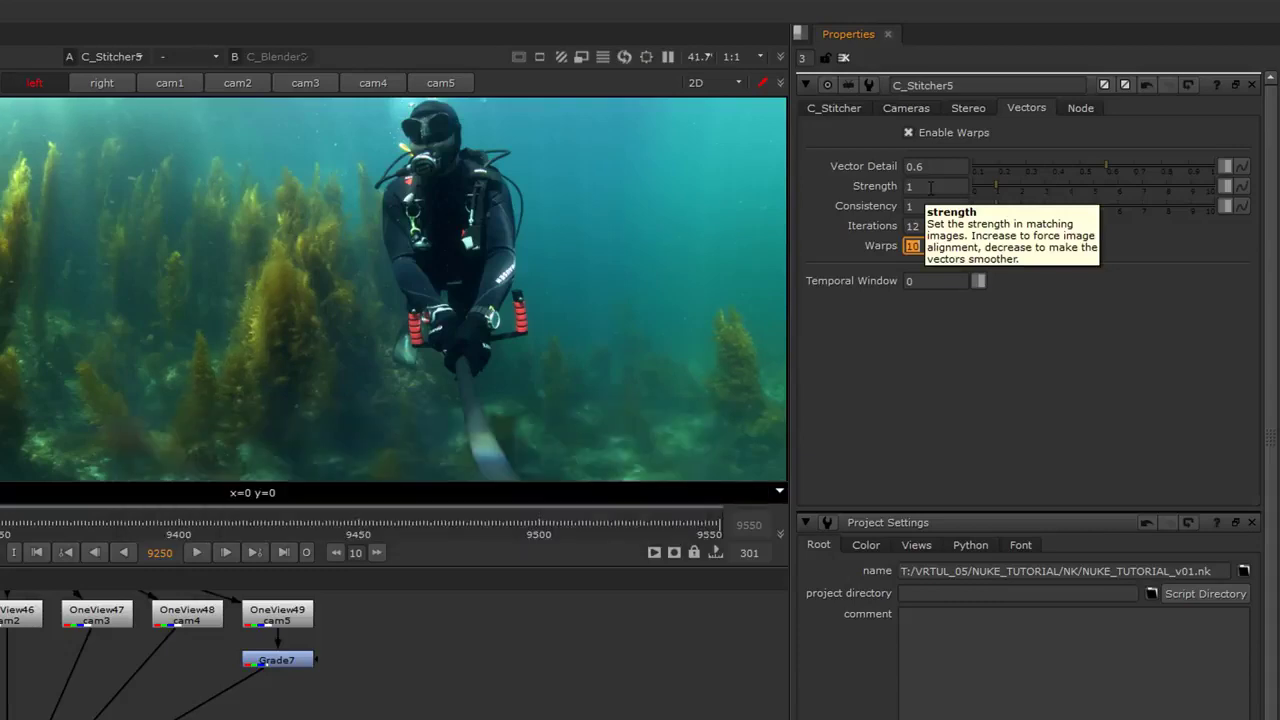
# Set the C_Stitcher vector Strength to 1.5 and Consistency to 4
pyautogui.click(931, 187)
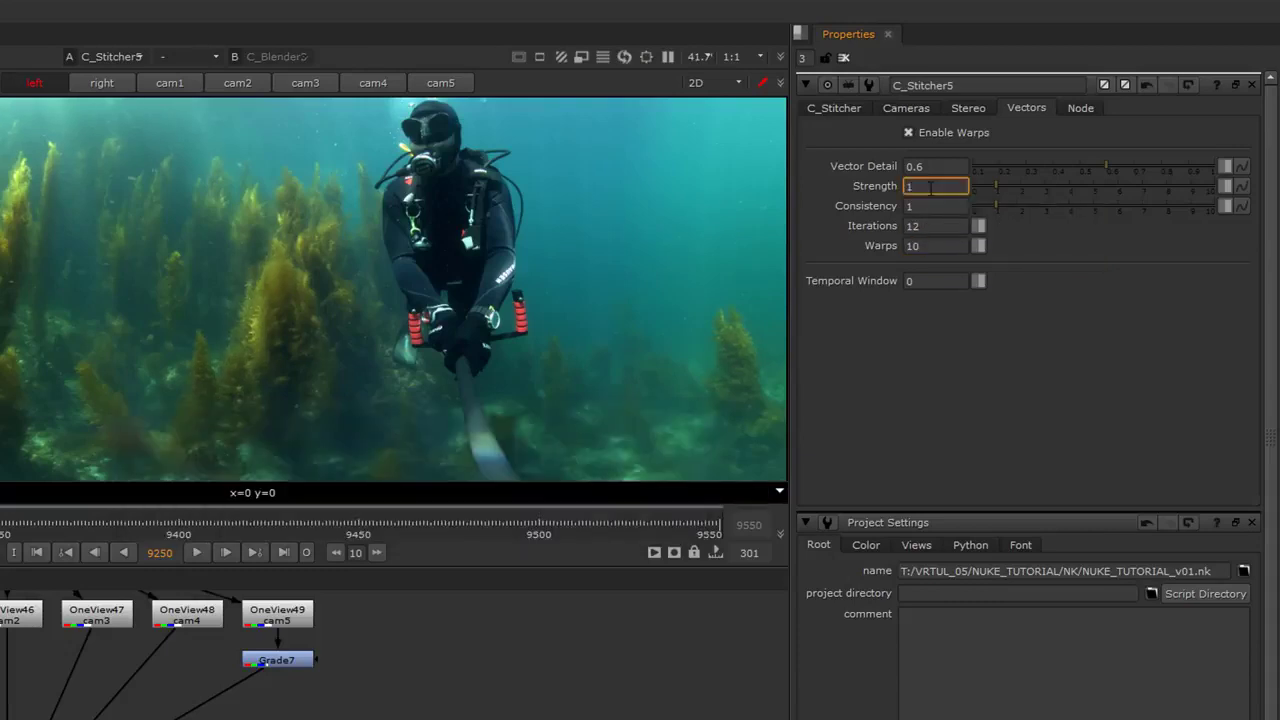
pyautogui.write('.5')
pyautogui.press('Return')
pyautogui.click(929, 206)
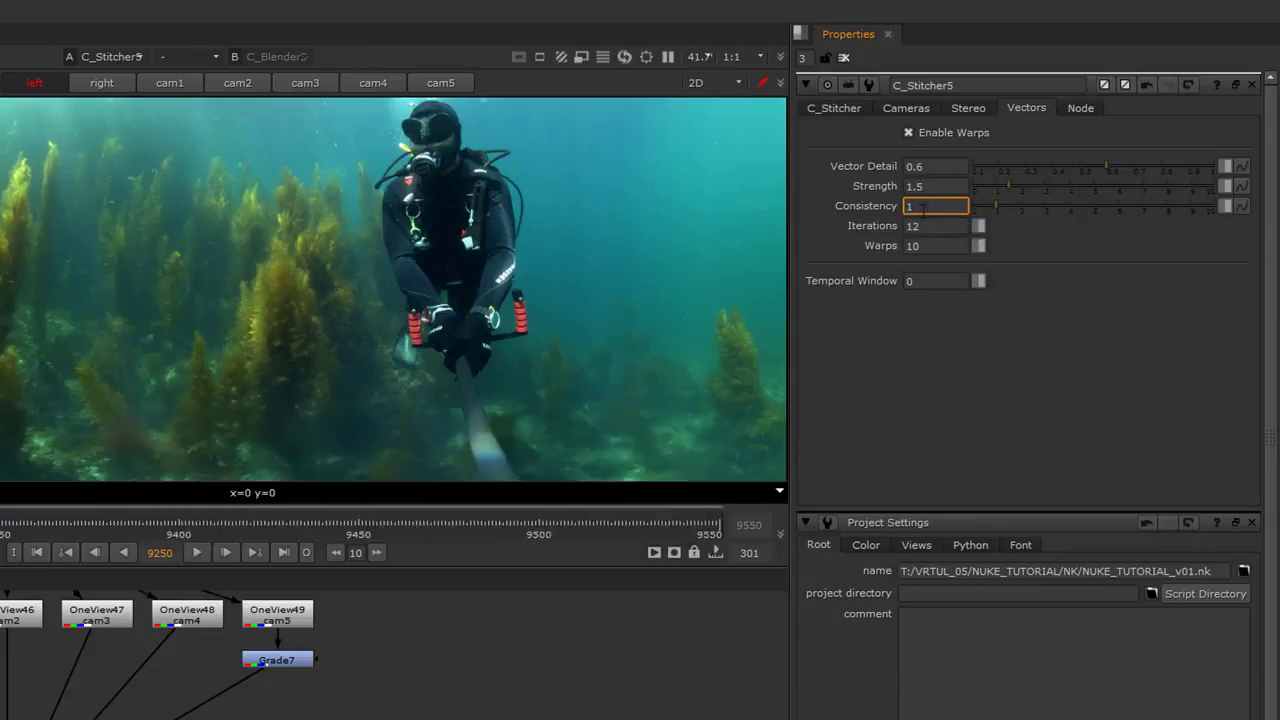
pyautogui.moveTo(926, 205); pyautogui.dragTo(900, 205)
pyautogui.write('4')
pyautogui.press('Return')
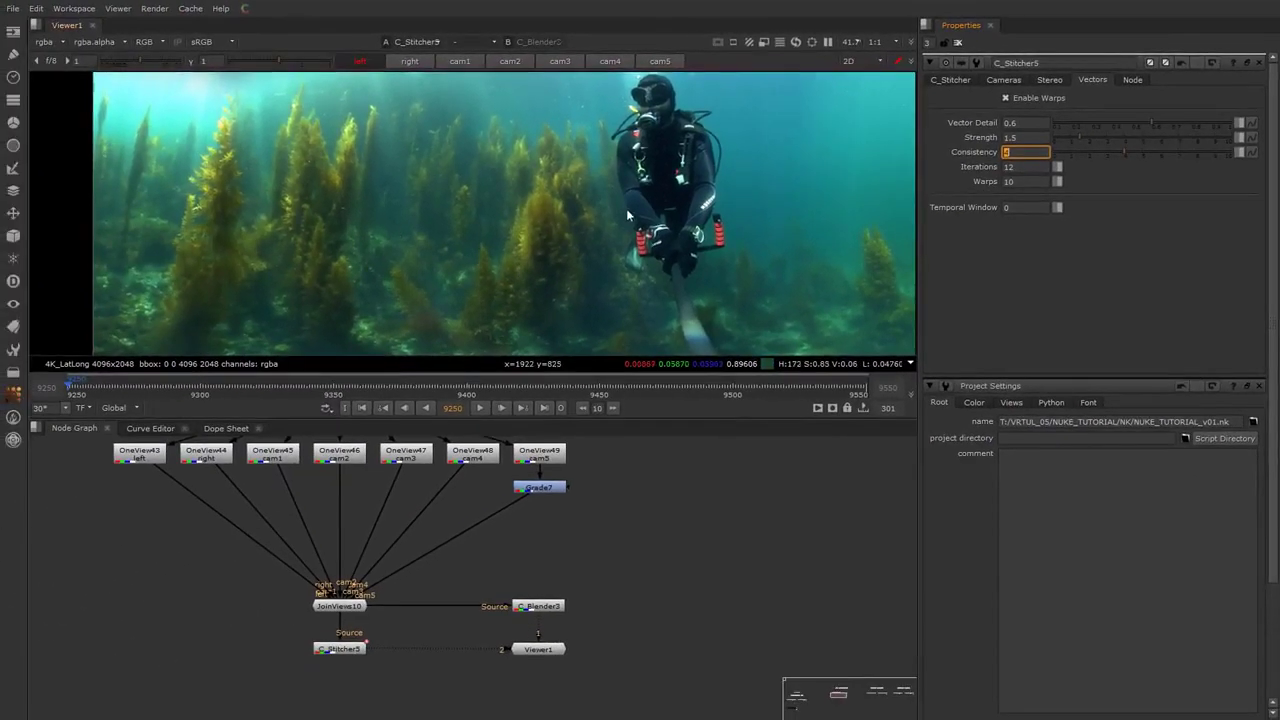
pyautogui.click(623, 542)
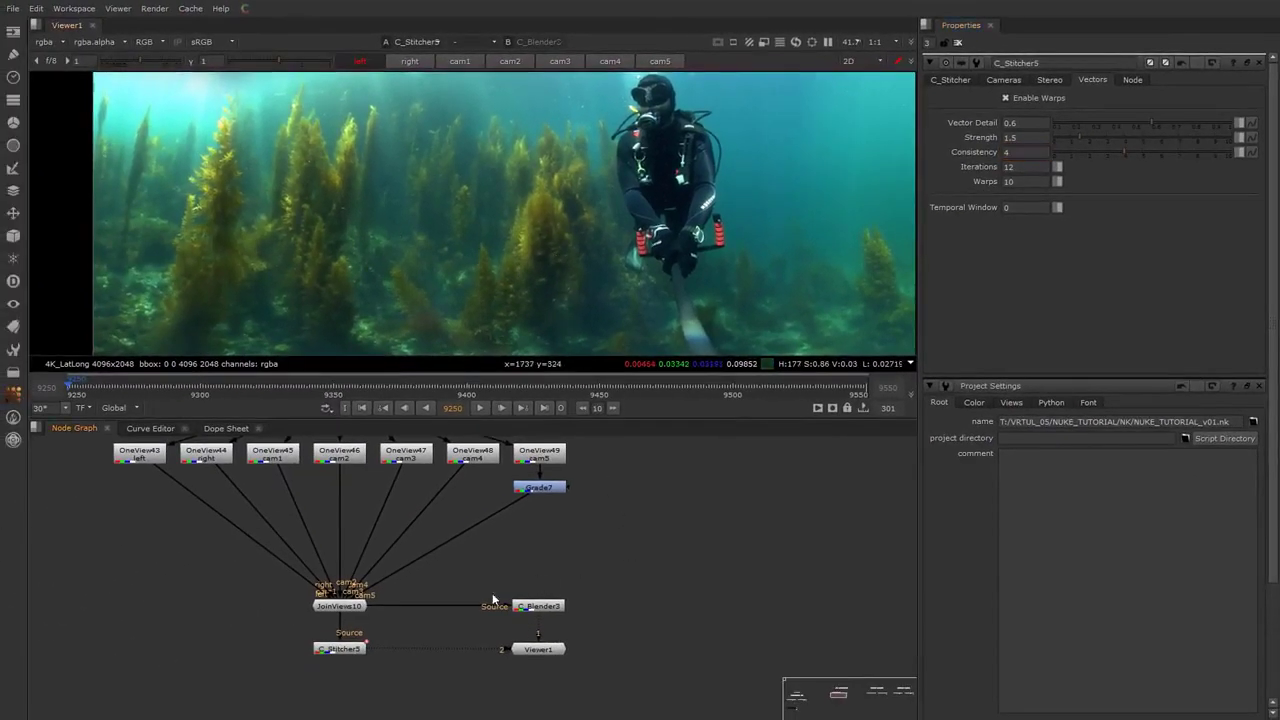
# Duplicate the C_Stitcher node beside the original, connect the copy's source to JoinViews, and open its properties
pyautogui.click(362, 648)
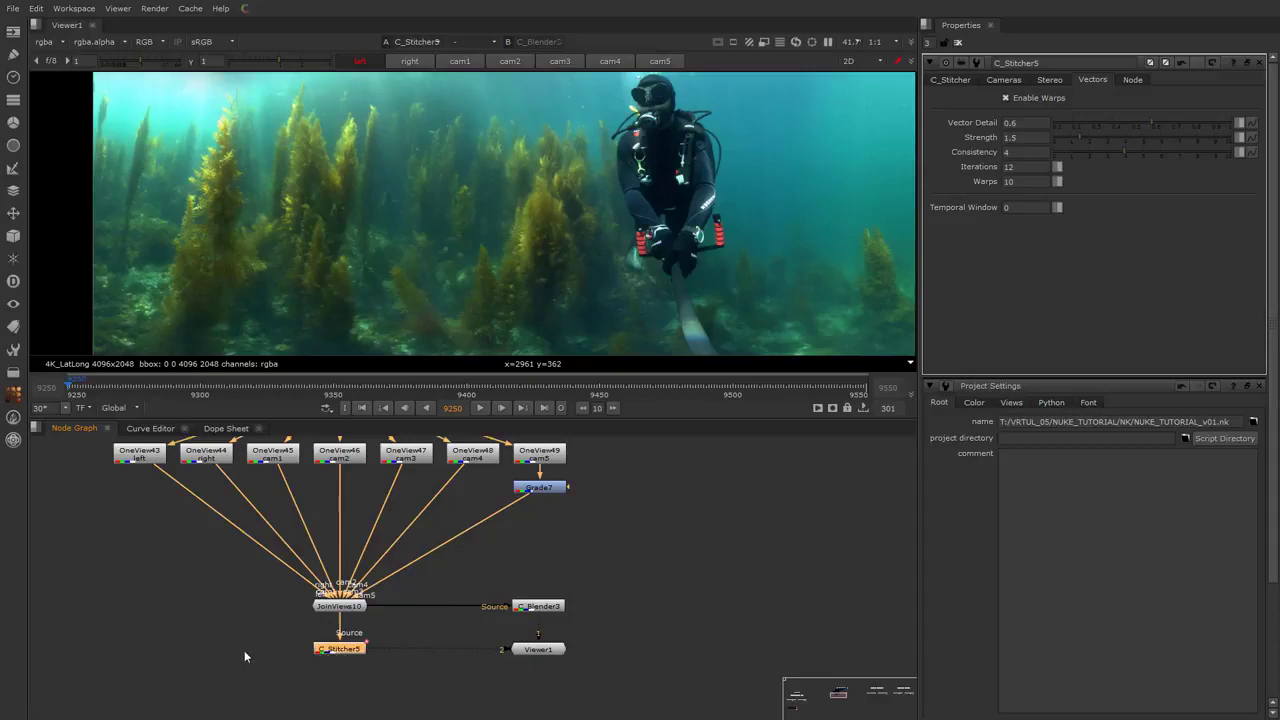
pyautogui.hotkey('ctrl', 'v')
pyautogui.moveTo(245, 616); pyautogui.dragTo(325, 605)
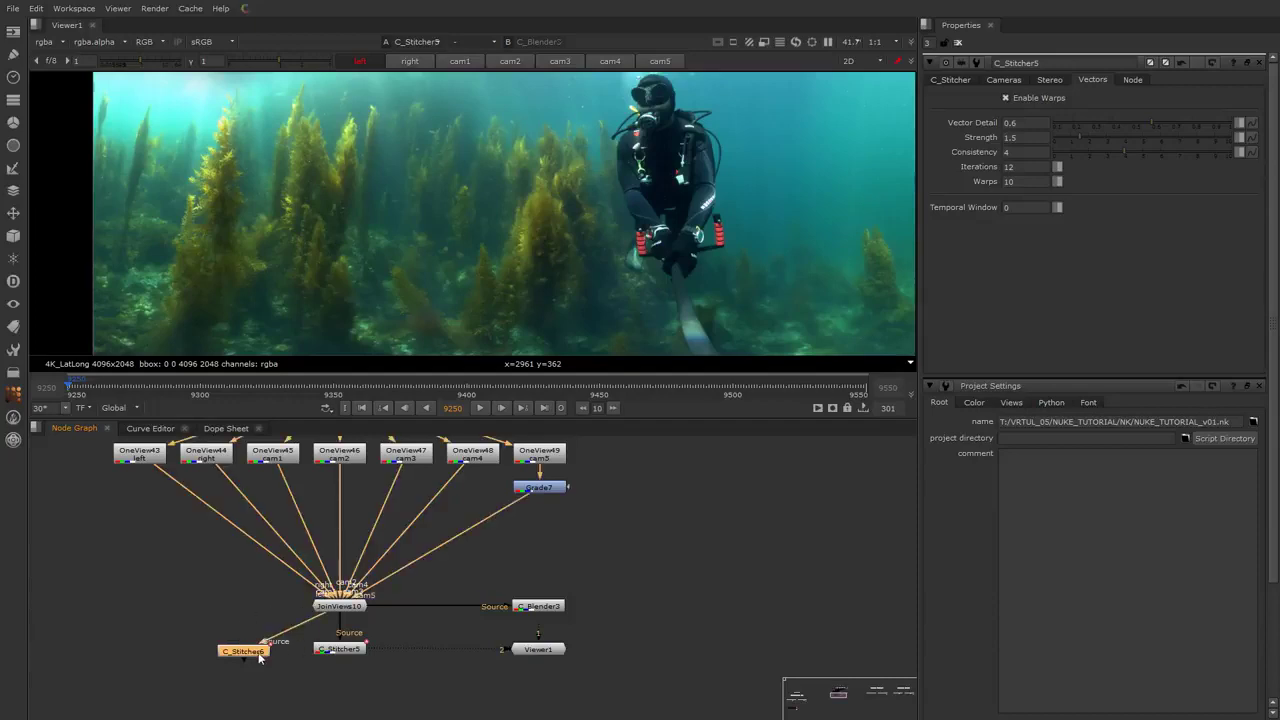
pyautogui.doubleClick(258, 652)
pyautogui.click(326, 650)
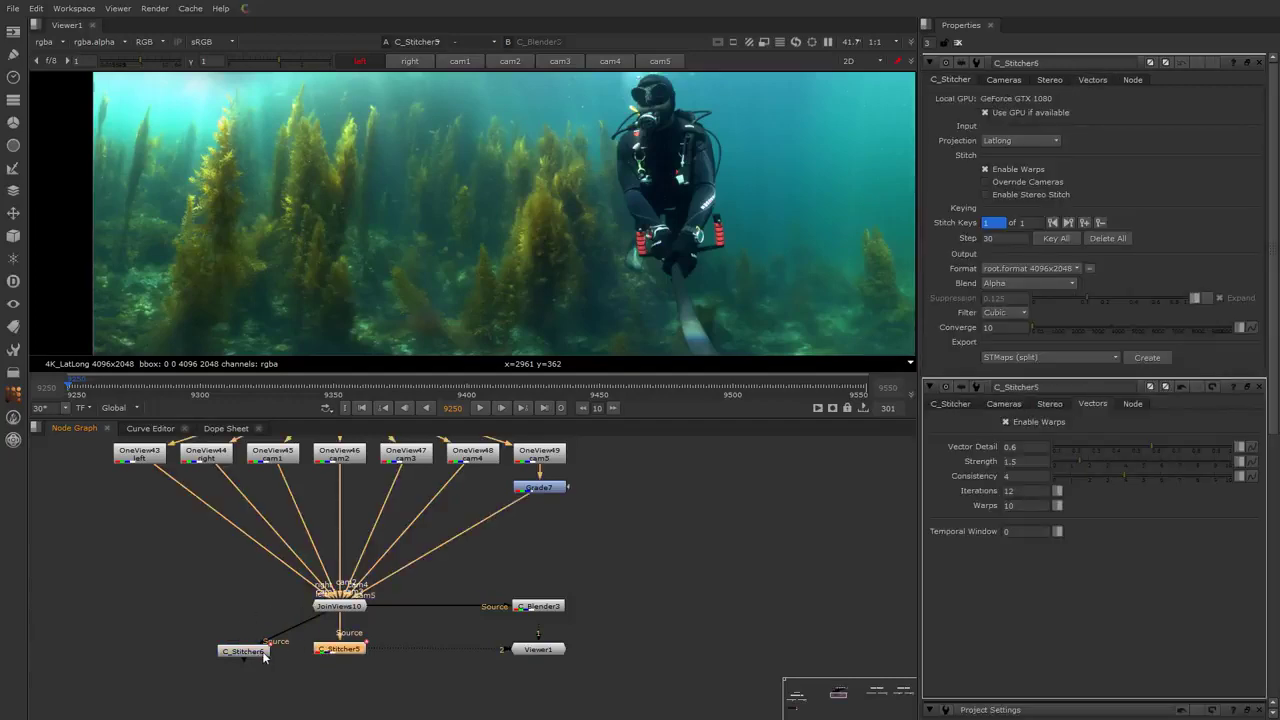
# Show the duplicated C_Stitcher in the viewer and move the Viewer node beneath the two stitchers
pyautogui.click(262, 653)
pyautogui.press('1')
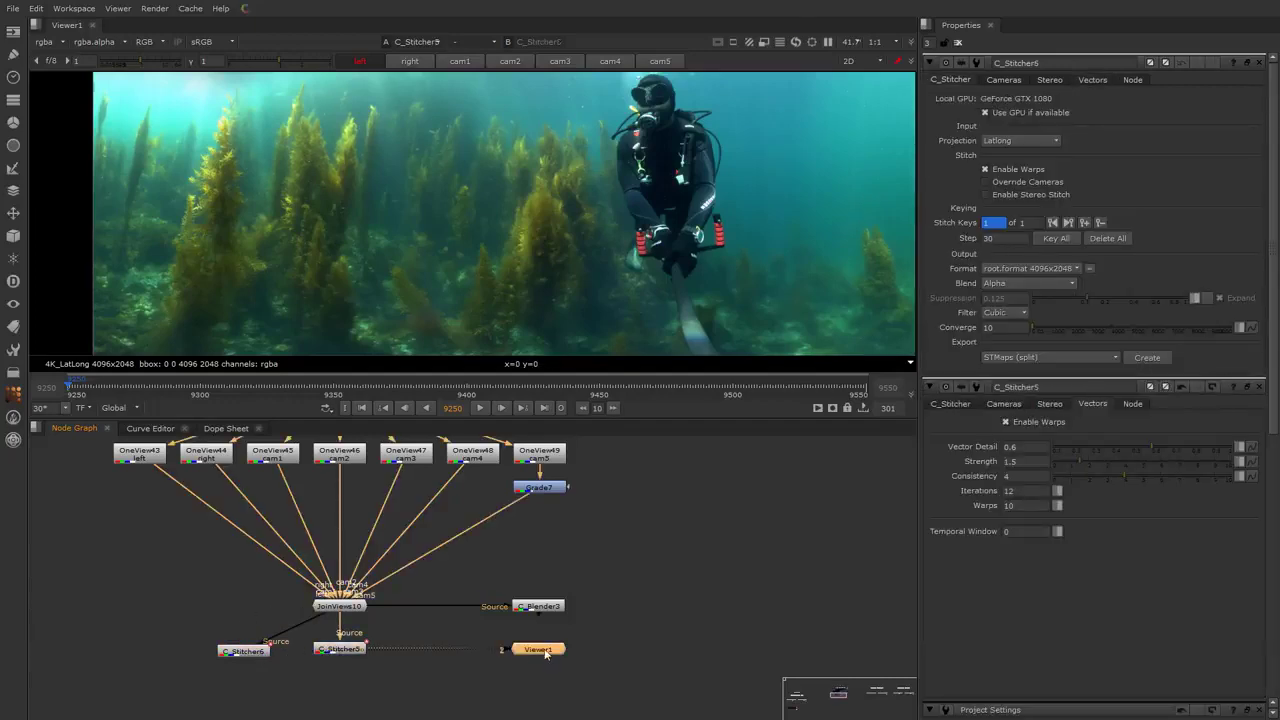
pyautogui.moveTo(557, 651); pyautogui.dragTo(387, 690)
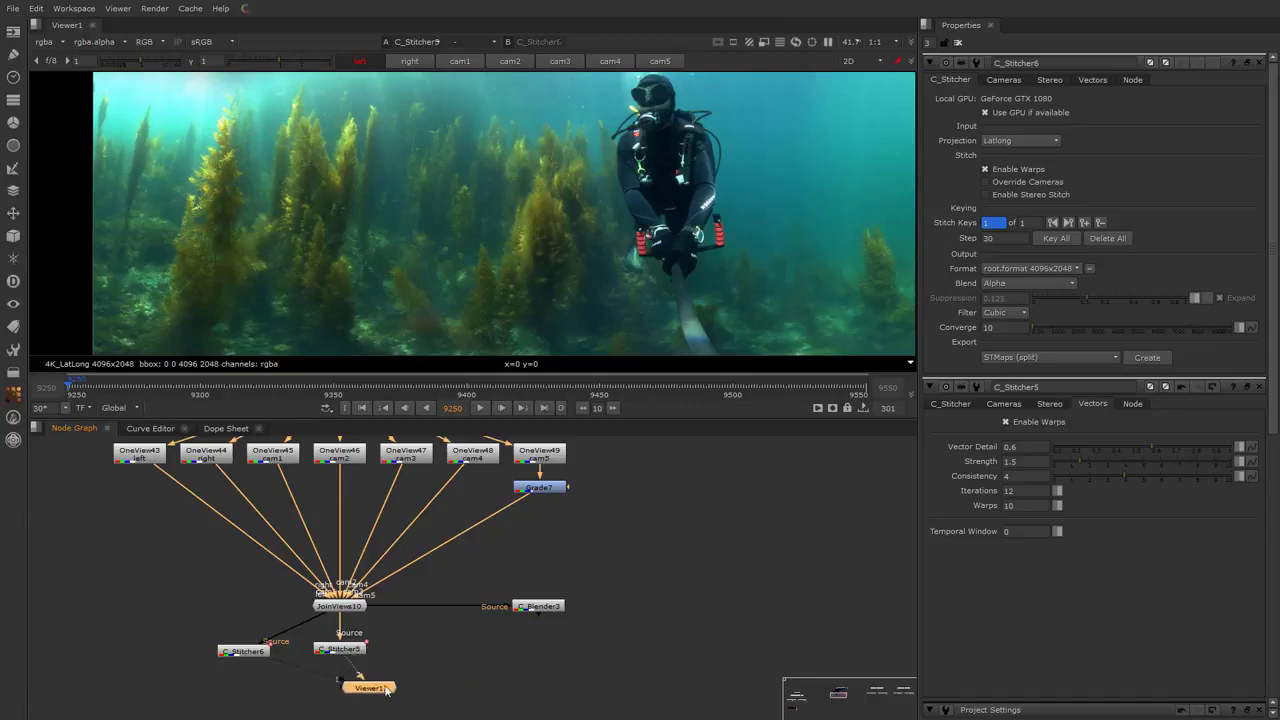
# Delete the duplicated C_Stitcher6 node
pyautogui.click(443, 652)
pyautogui.click(265, 655)
pyautogui.press('Delete')
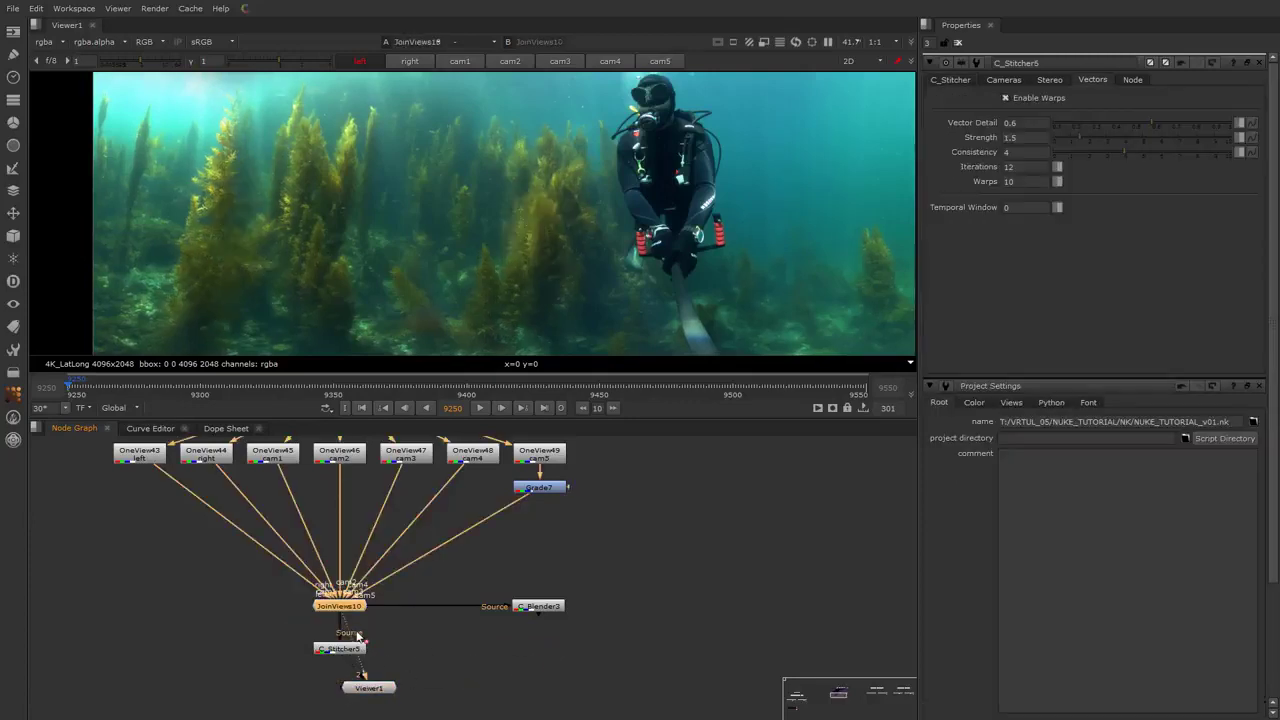
# Place the Viewer node beside the remaining C_Stitcher5 node
pyautogui.click(387, 637)
pyautogui.click(344, 651)
pyautogui.moveTo(380, 688); pyautogui.dragTo(439, 648)
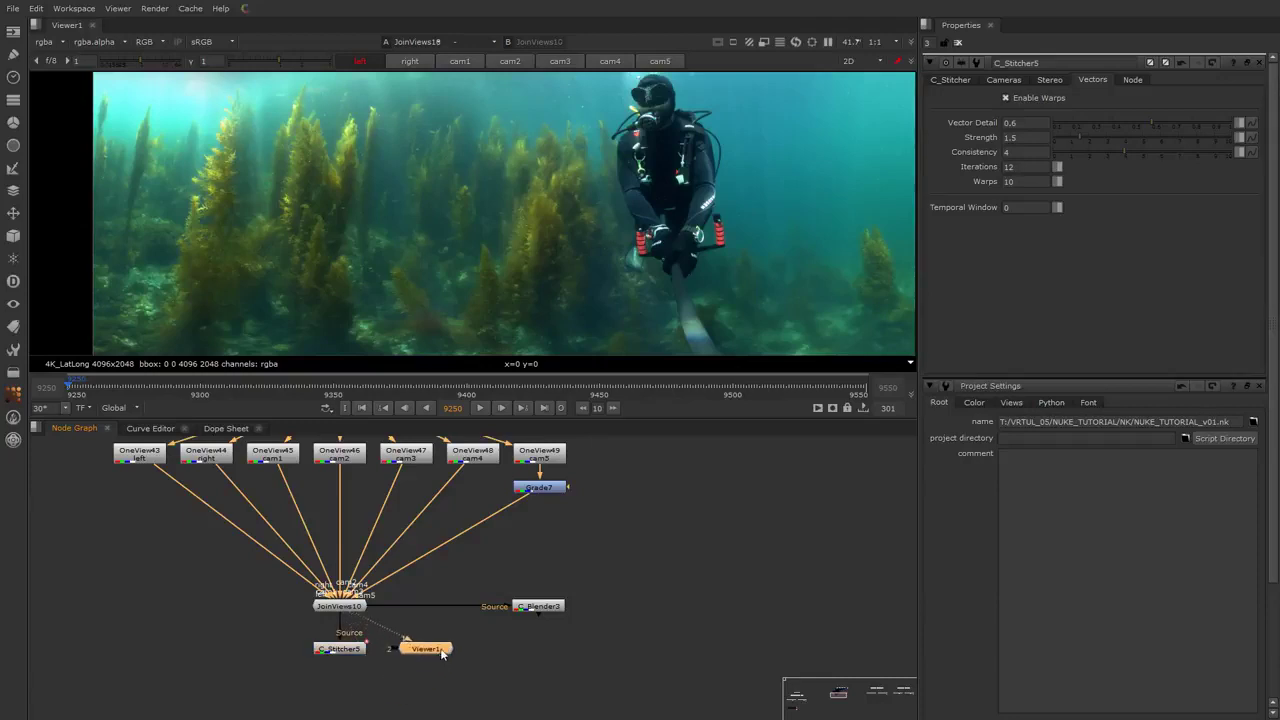
pyautogui.click(496, 639)
pyautogui.click(364, 649)
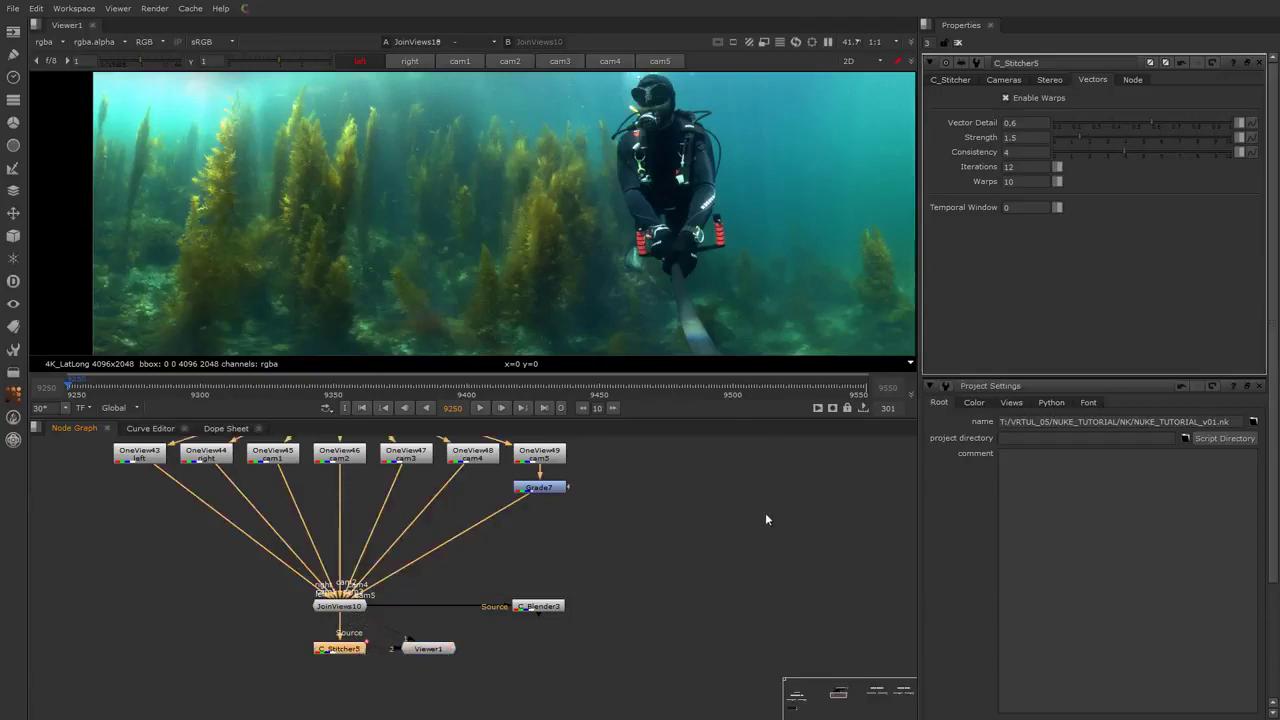
pyautogui.click(697, 548)
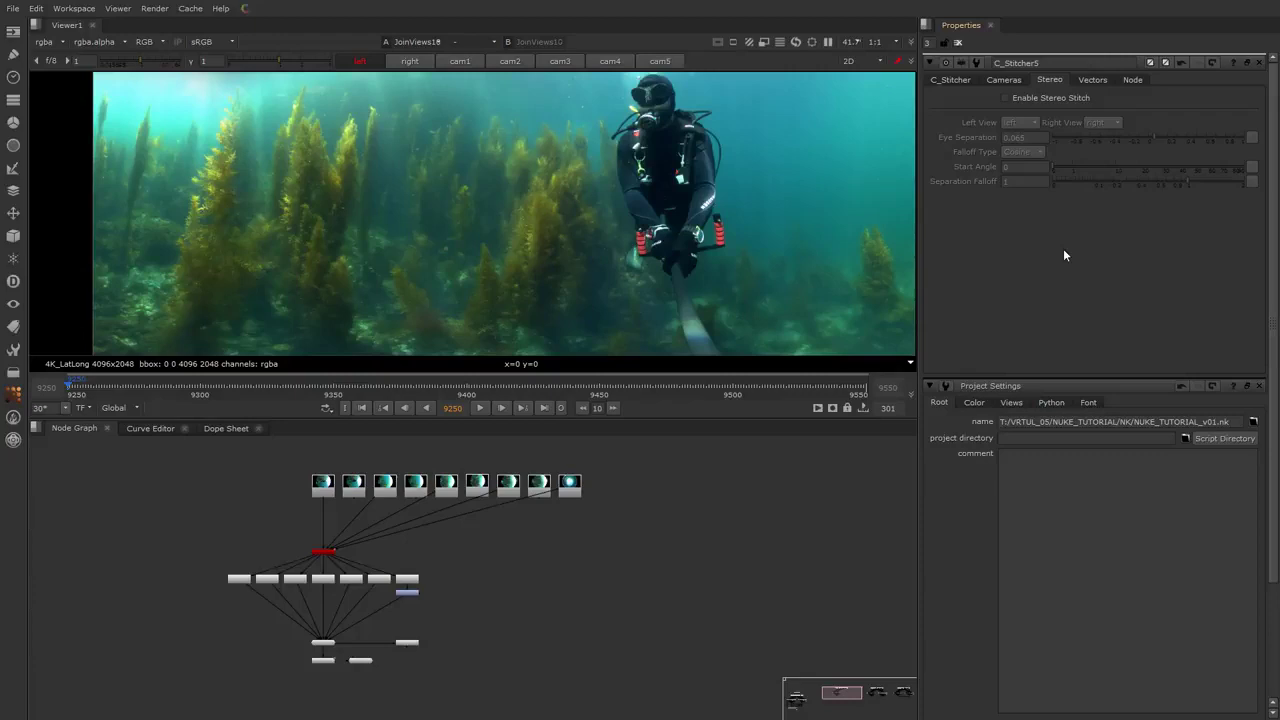
pyautogui.click(1047, 97)
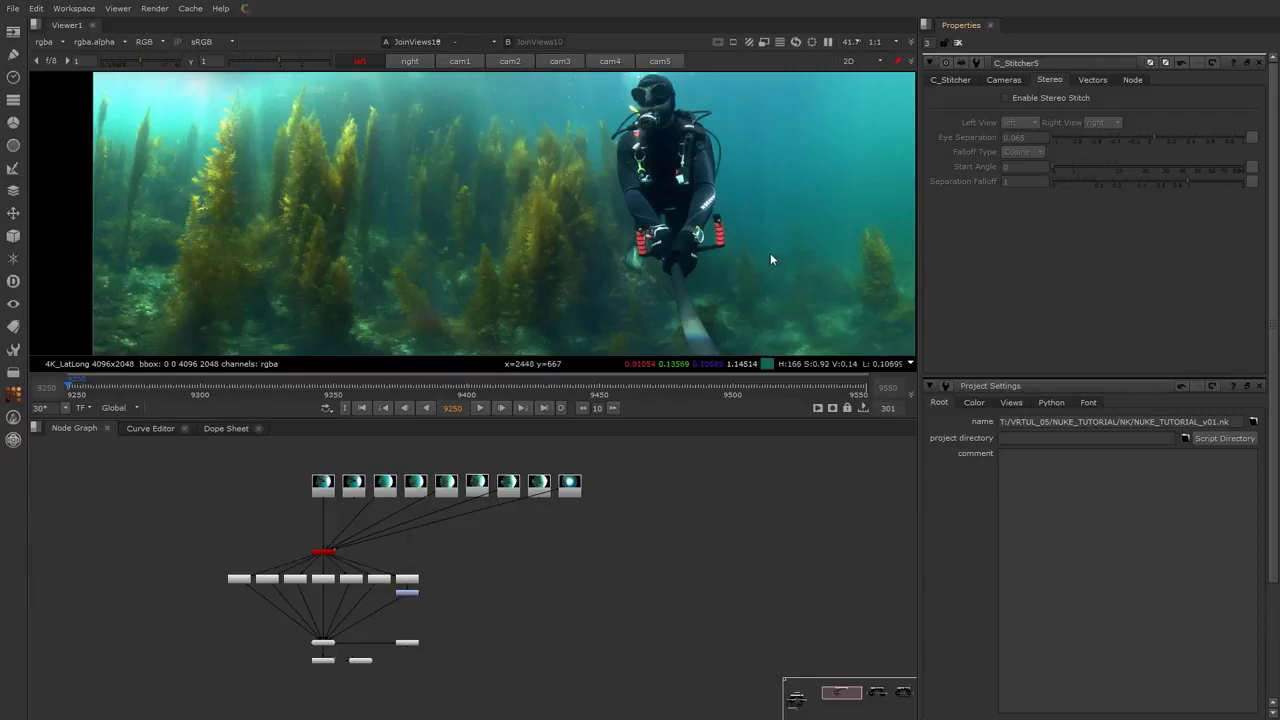
pyautogui.moveTo(771, 254); pyautogui.dragTo(613, 291, button='middle')
pyautogui.scroll(-1, 645, 235)
pyautogui.scroll(-1, 644, 240)
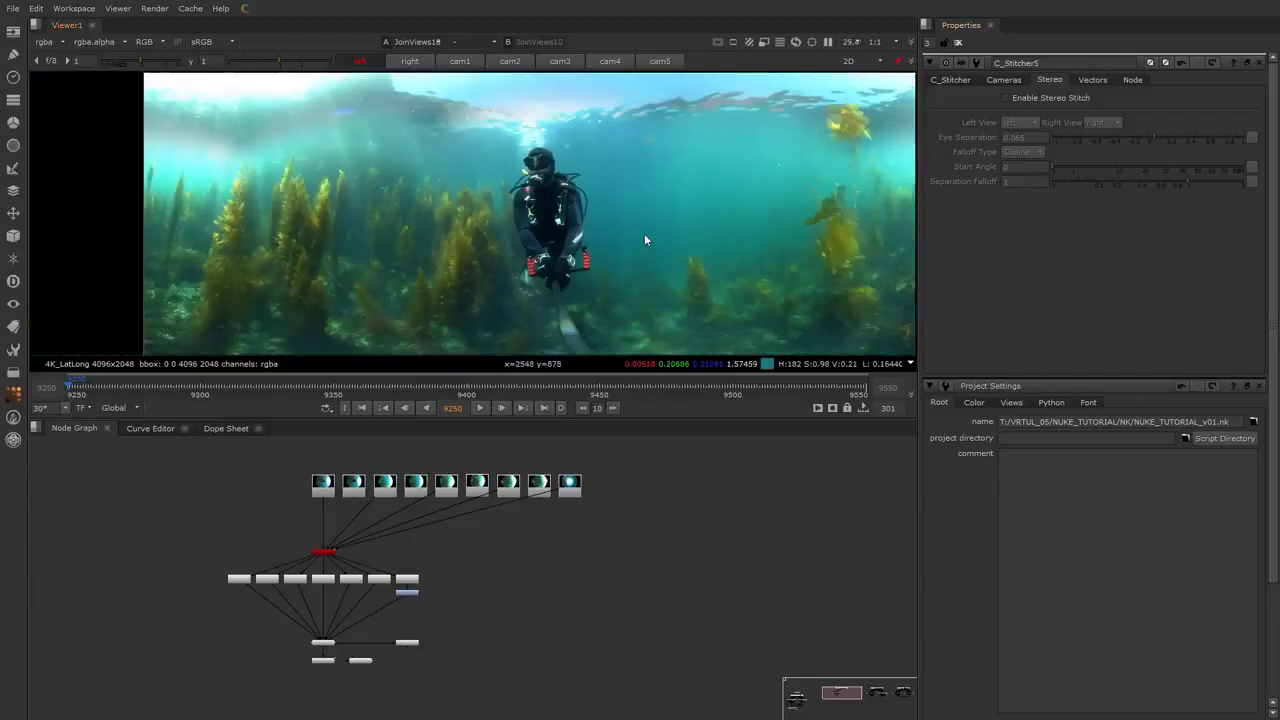
pyautogui.moveTo(644, 240); pyautogui.dragTo(591, 231, button='middle')
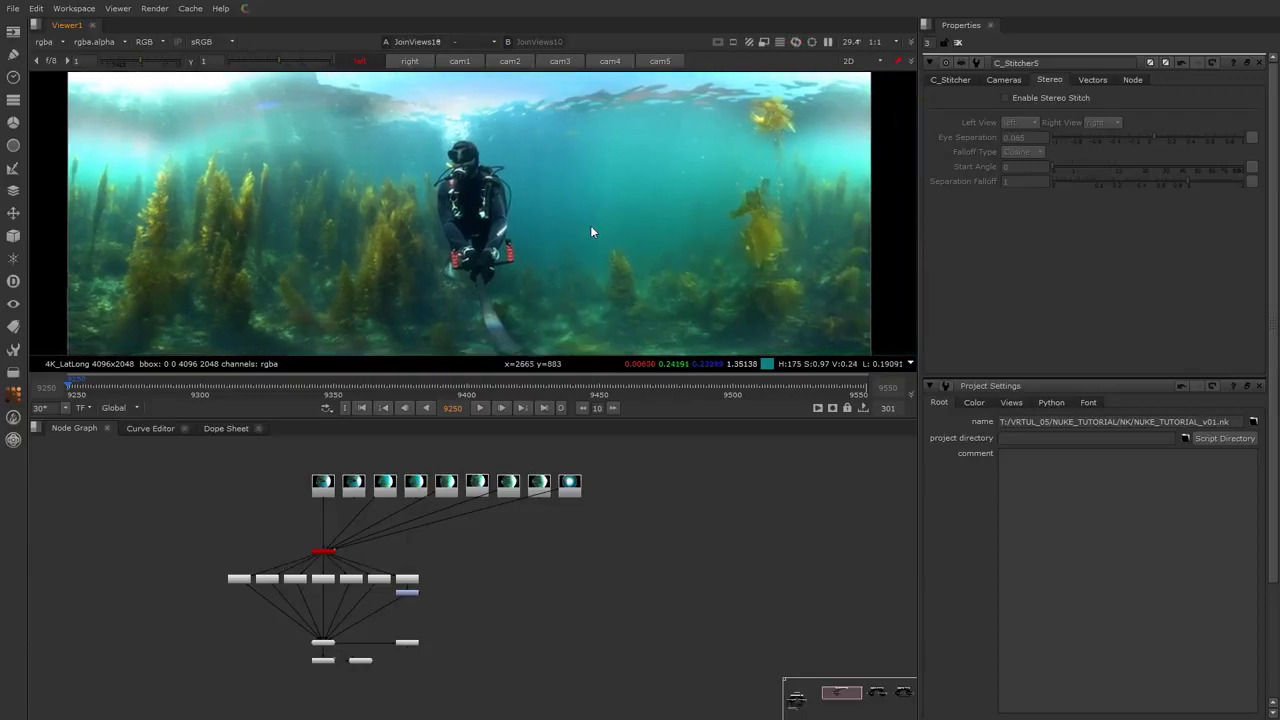
# Copy the network from the CameraSolver down to the C_Stitcher, C_Blender and Viewer, and paste the copy beside the original
pyautogui.scroll(3, 306, 588)
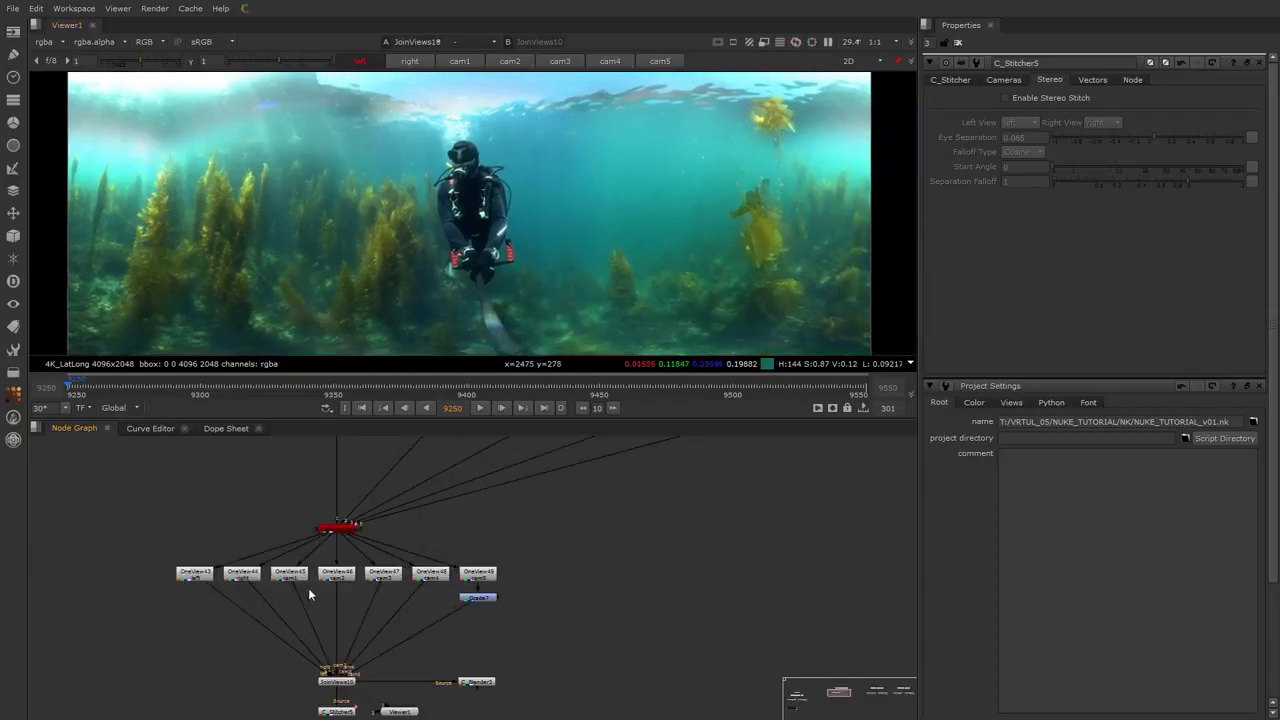
pyautogui.moveTo(342, 578); pyautogui.dragTo(325, 520, button='middle')
pyautogui.moveTo(157, 440); pyautogui.dragTo(489, 692)
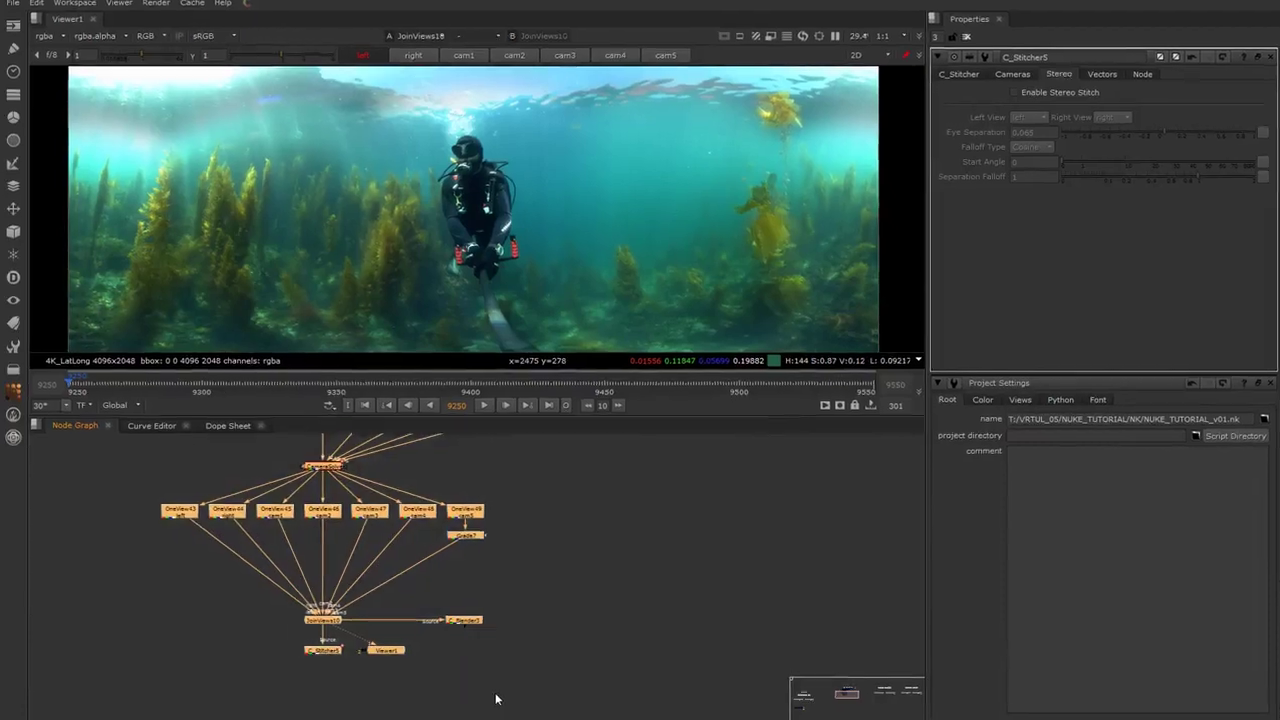
pyautogui.scroll(-3, 638, 590)
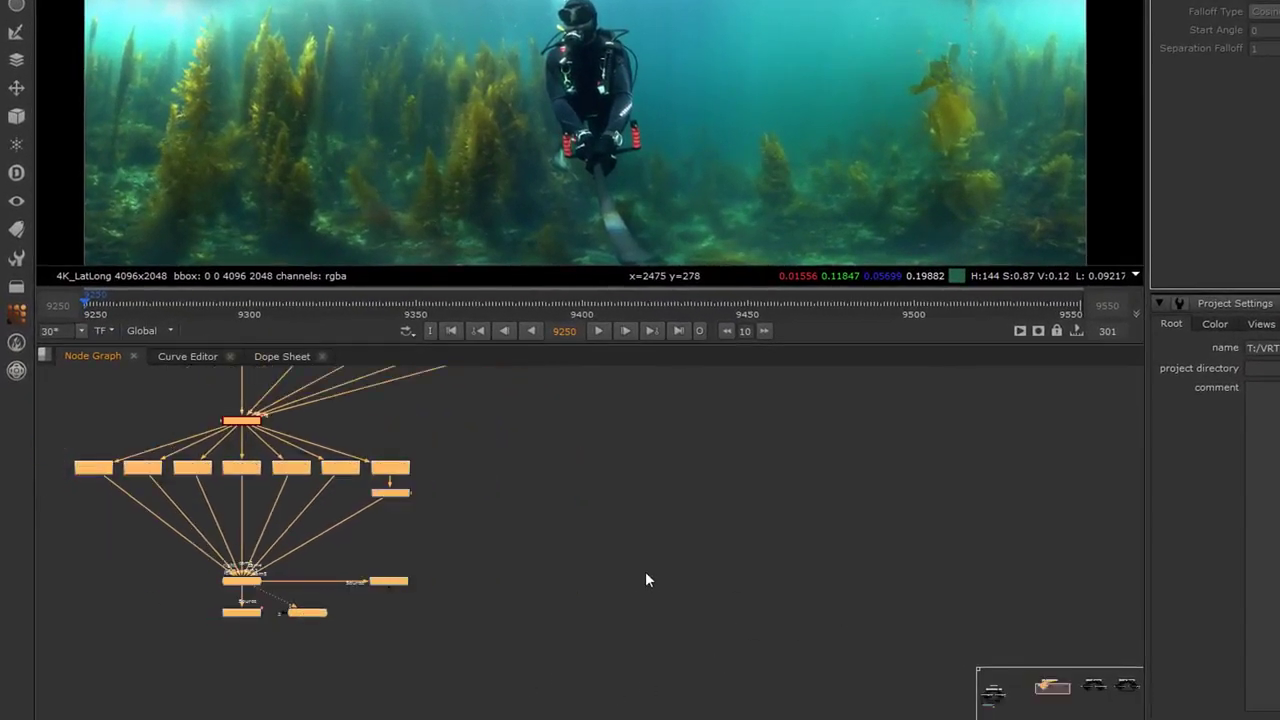
pyautogui.hotkey('ctrl', 'v')
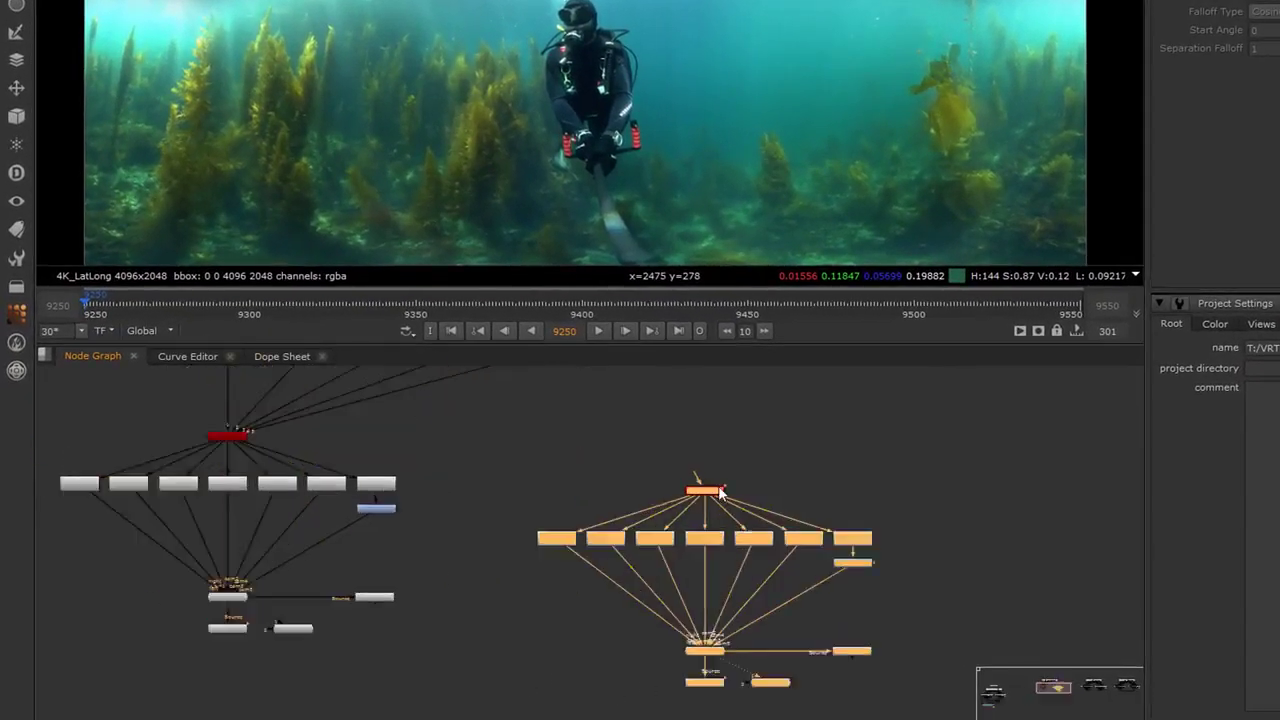
# Move the pasted network up so its CameraSolver sits beneath Read22, level with the original solver
pyautogui.scroll(3, 712, 492)
pyautogui.moveTo(708, 500); pyautogui.dragTo(634, 396)
pyautogui.moveTo(690, 420); pyautogui.dragTo(866, 522, button='middle')
pyautogui.scroll(-1, 770, 535)
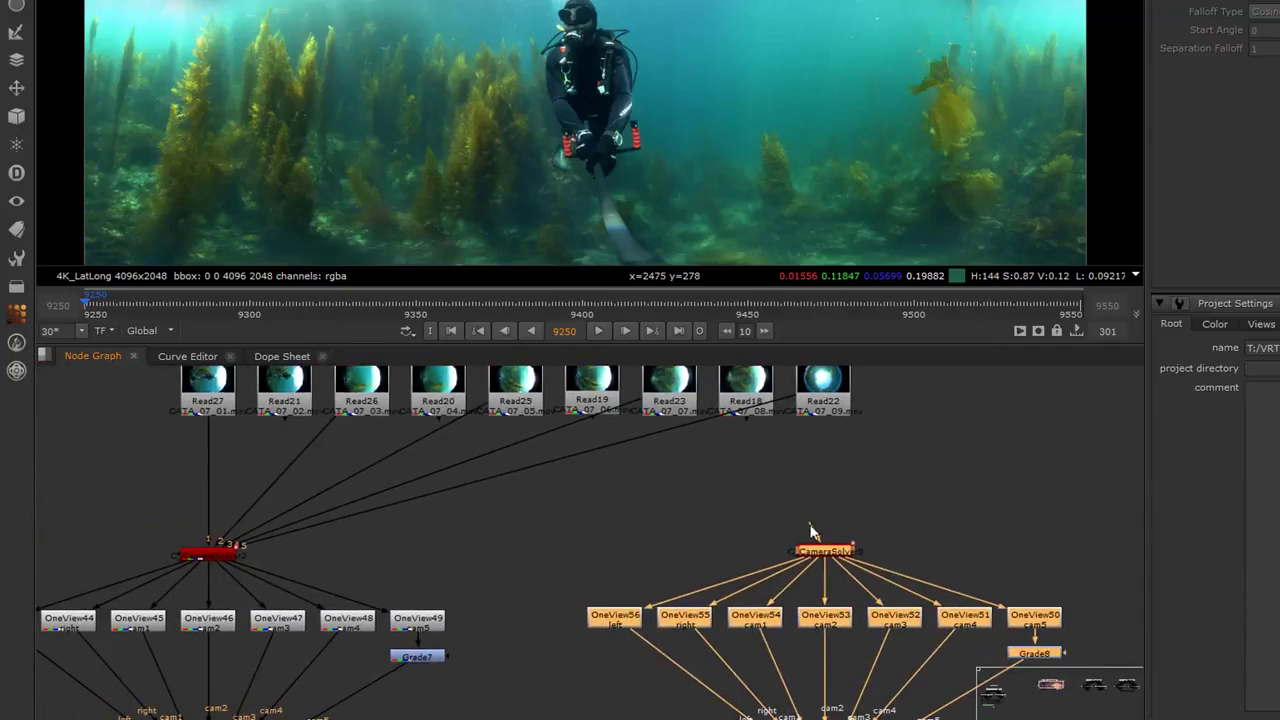
# Connect the CATA_07_02, 04, 06, 08 and 09 Read nodes, in order, to the five inputs of C_CameraSolver8
pyautogui.moveTo(810, 532); pyautogui.dragTo(287, 406)
pyautogui.moveTo(797, 552); pyautogui.dragTo(440, 395)
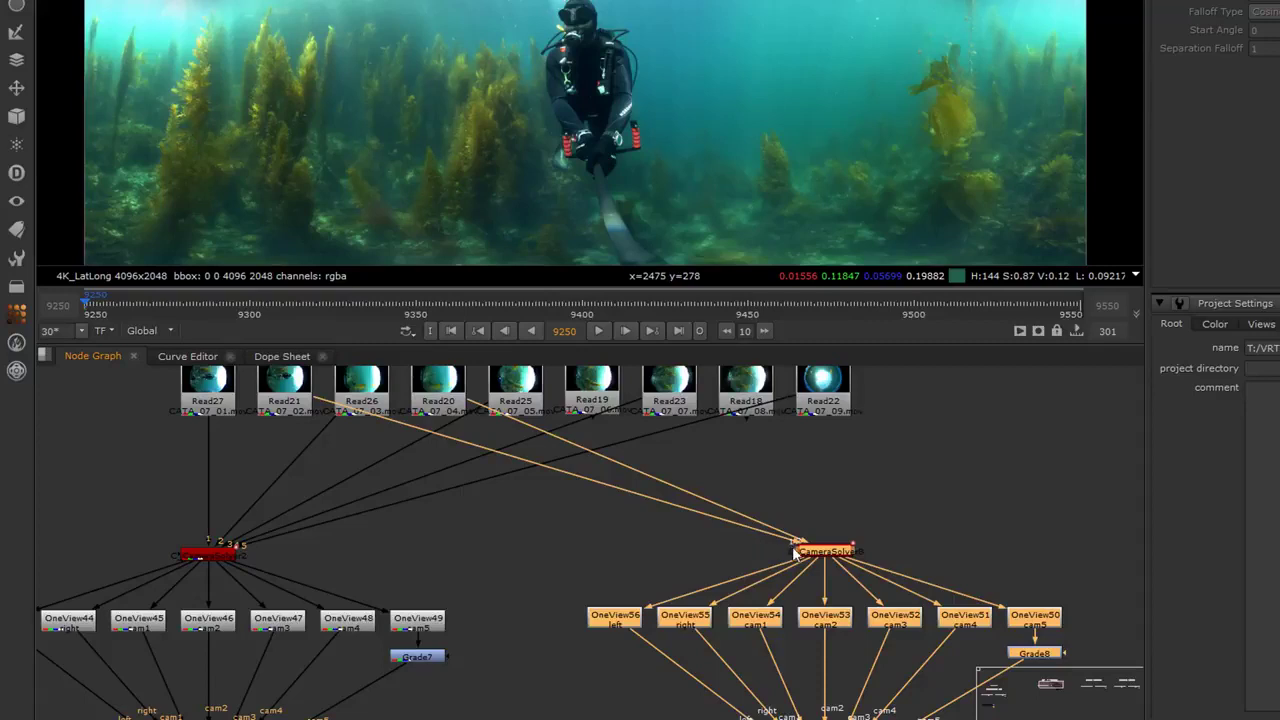
pyautogui.moveTo(795, 548); pyautogui.dragTo(605, 402)
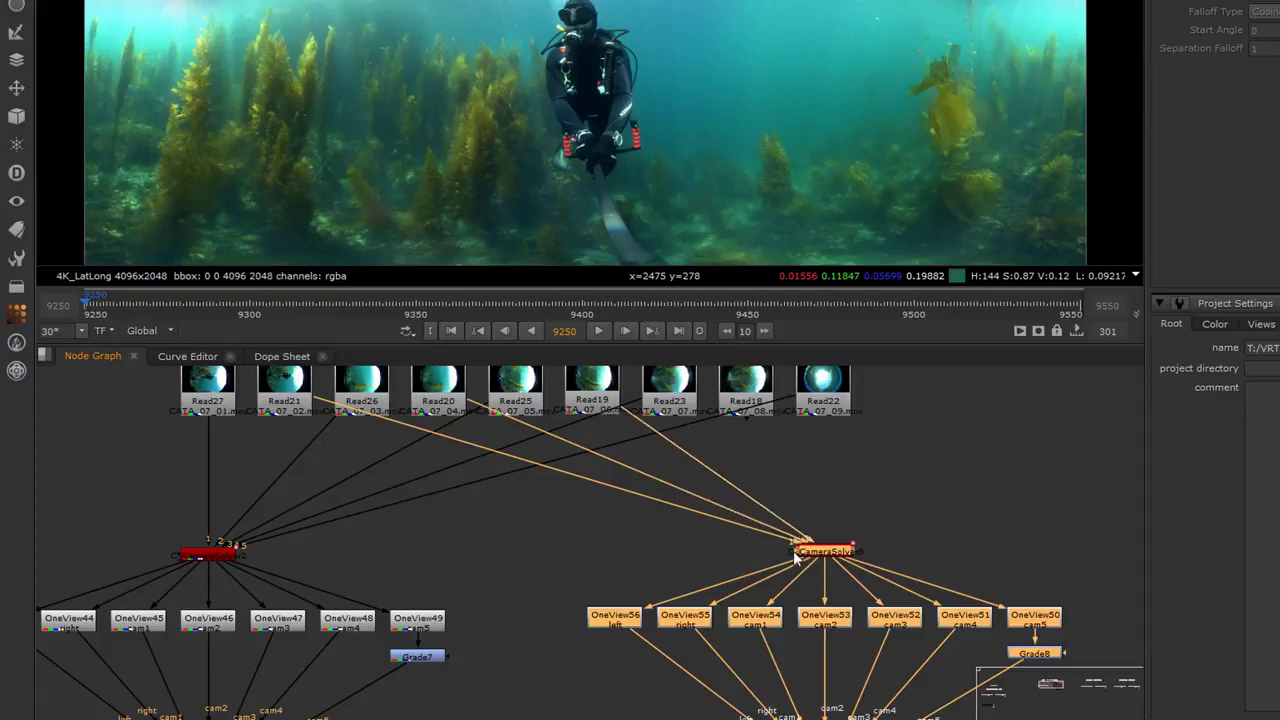
pyautogui.moveTo(806, 554); pyautogui.dragTo(748, 396)
pyautogui.moveTo(806, 554); pyautogui.dragTo(823, 395)
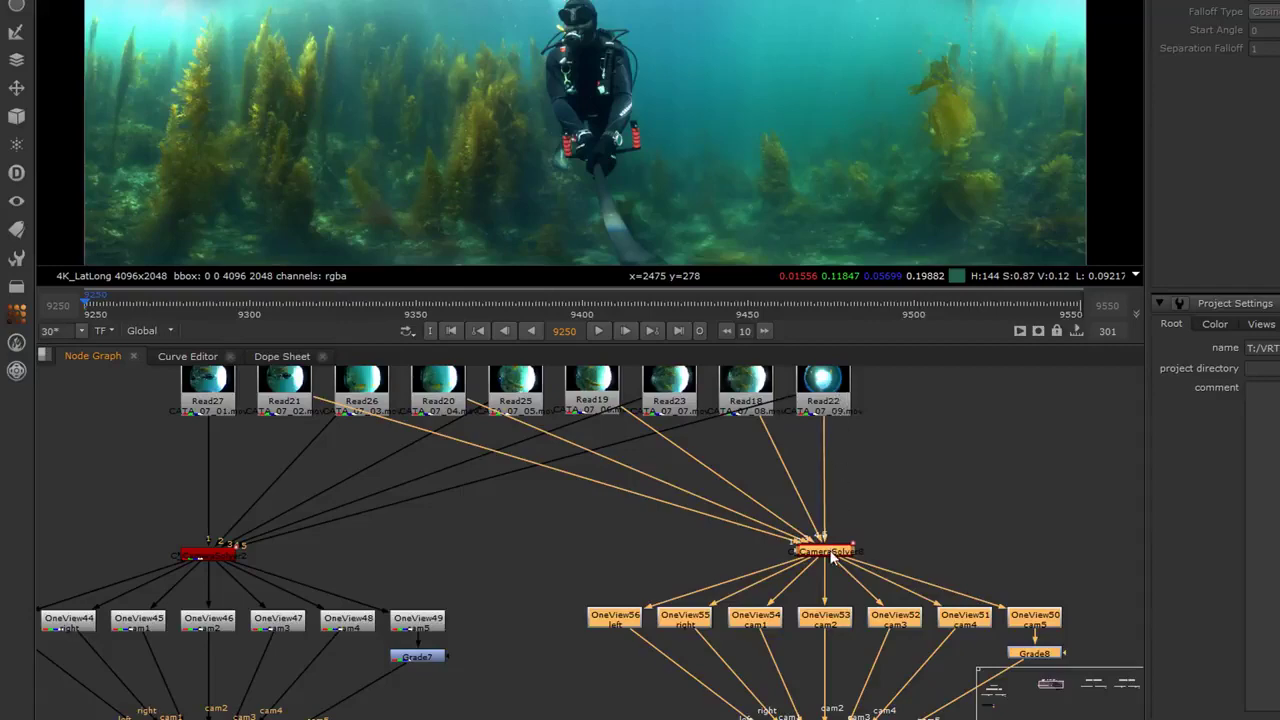
pyautogui.moveTo(831, 552); pyautogui.dragTo(831, 544)
pyautogui.click(866, 526)
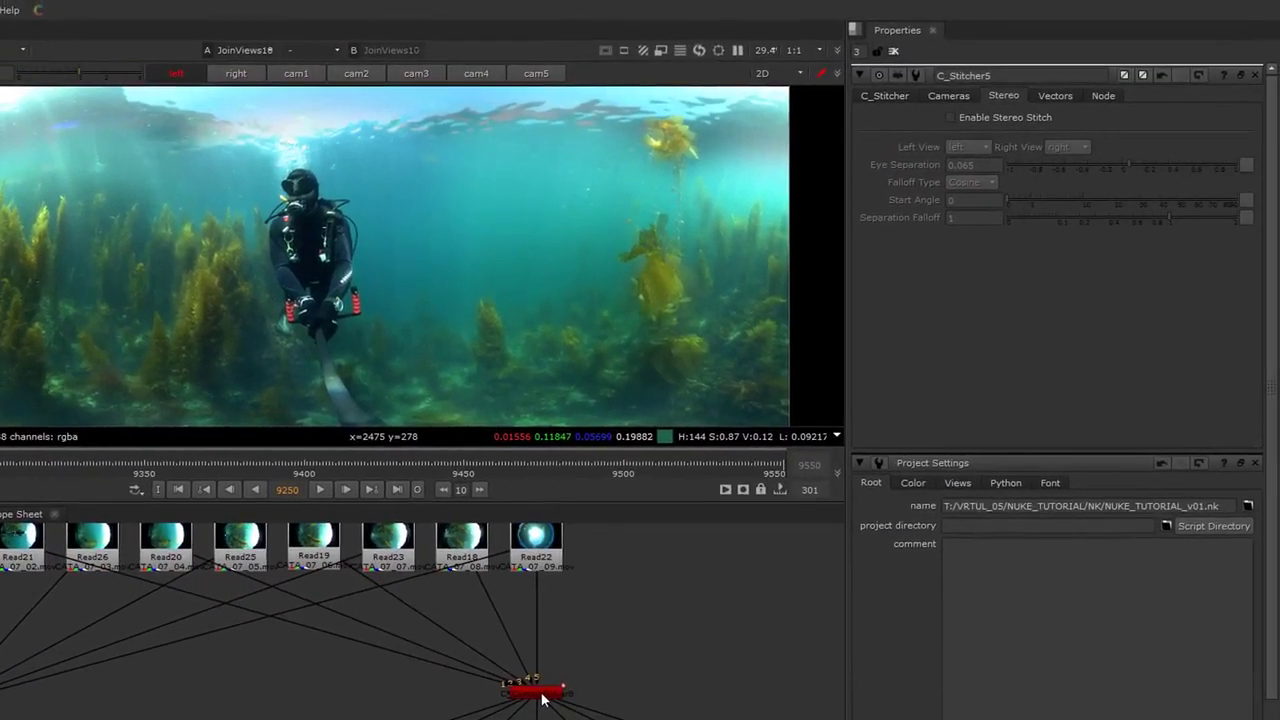
# Compare the Cameras settings of C_CameraSolver8 and C_CameraSolver2, and close all open node properties
pyautogui.doubleClick(541, 697)
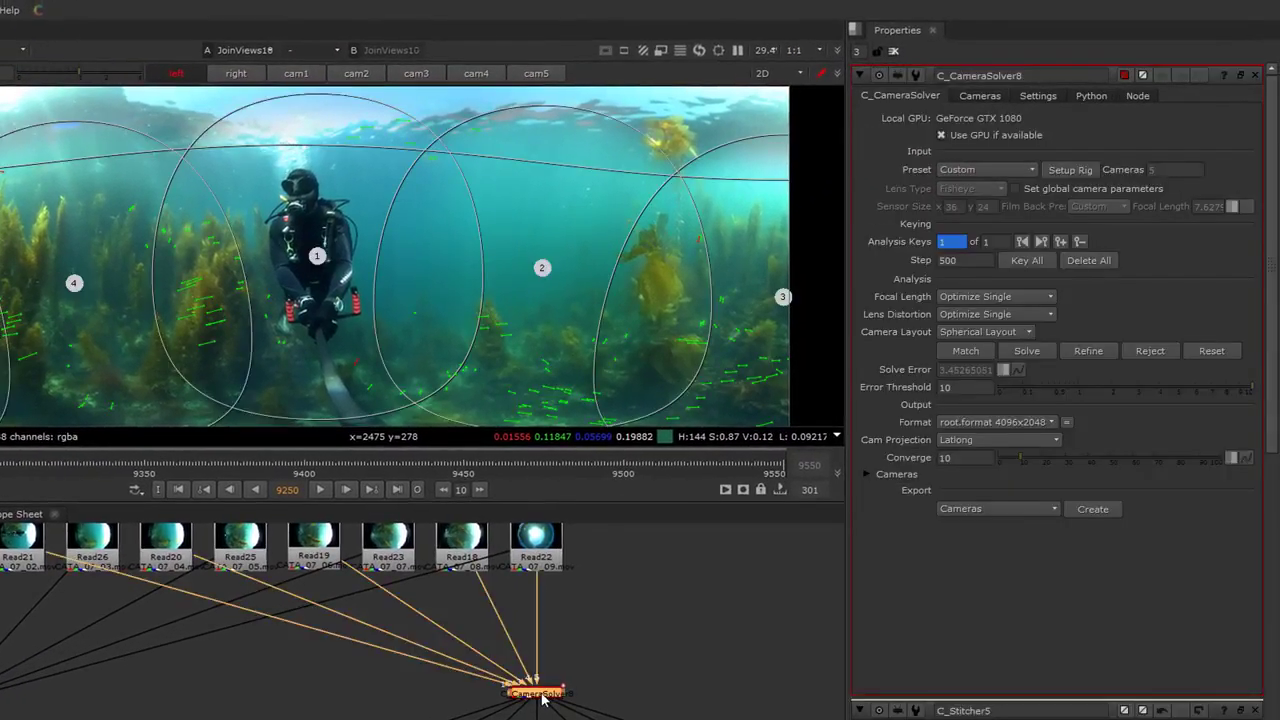
pyautogui.click(983, 97)
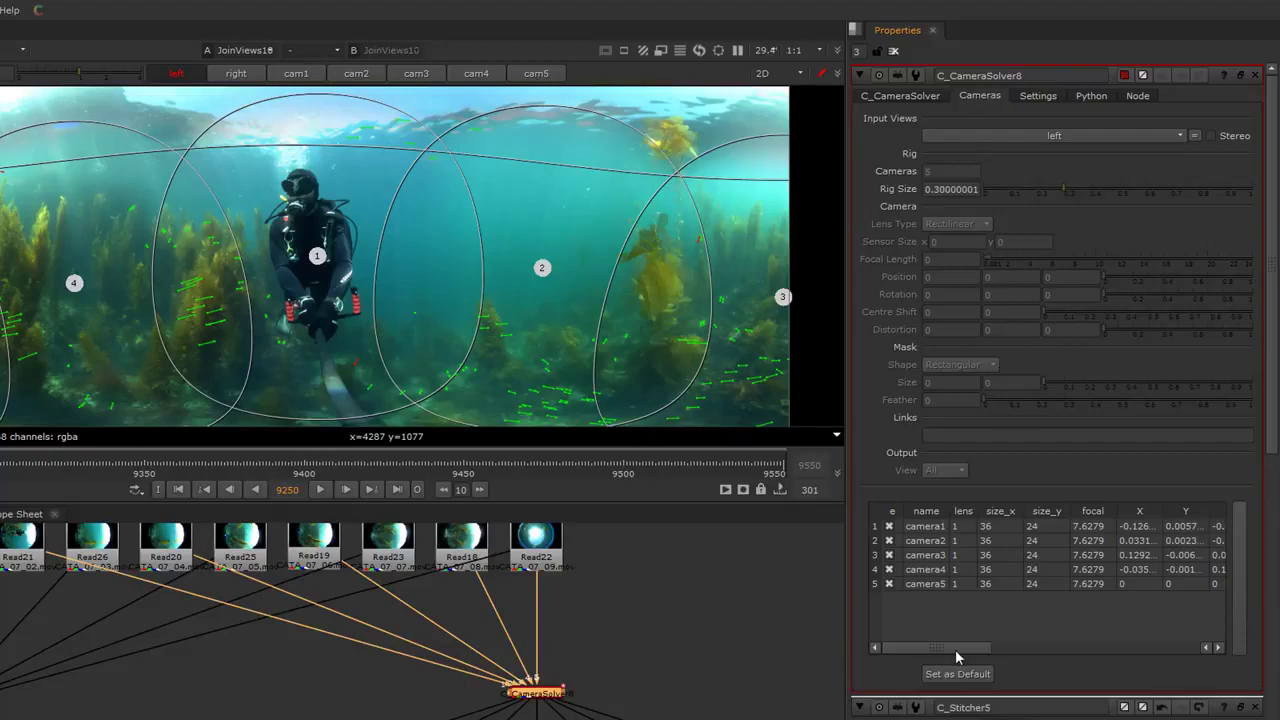
pyautogui.moveTo(955, 648); pyautogui.dragTo(927, 650)
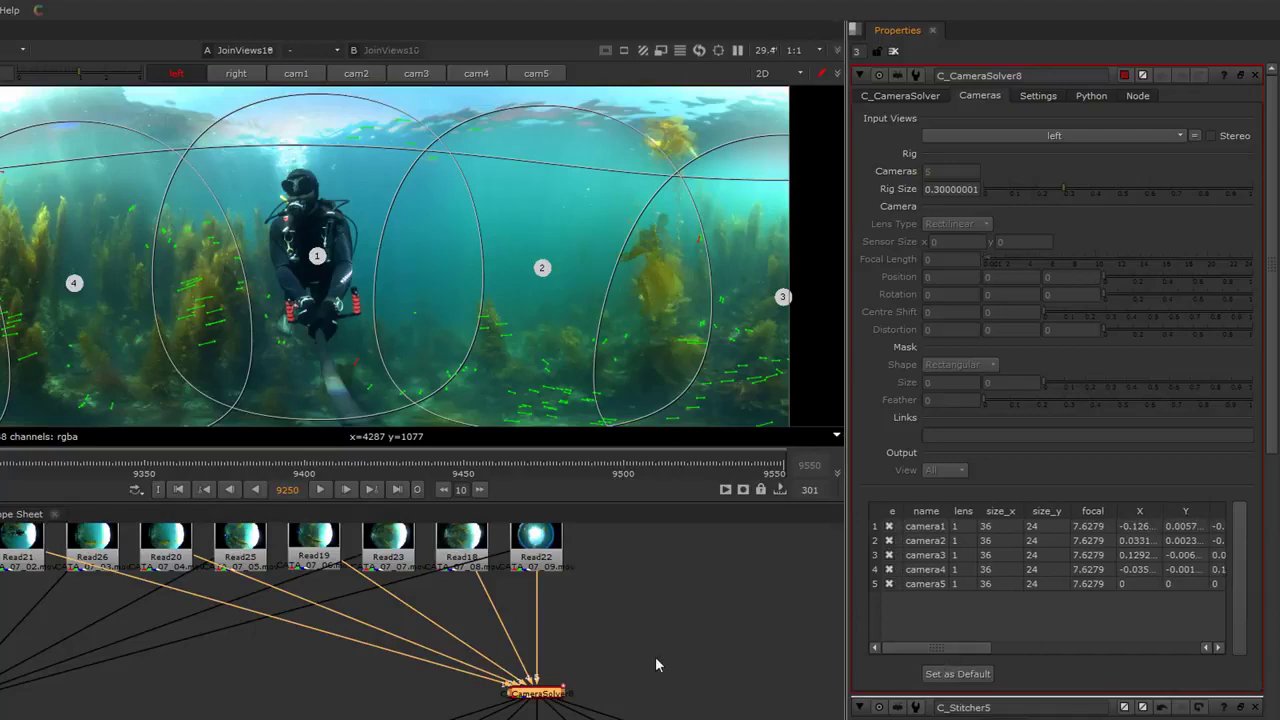
pyautogui.doubleClick(0, 705)
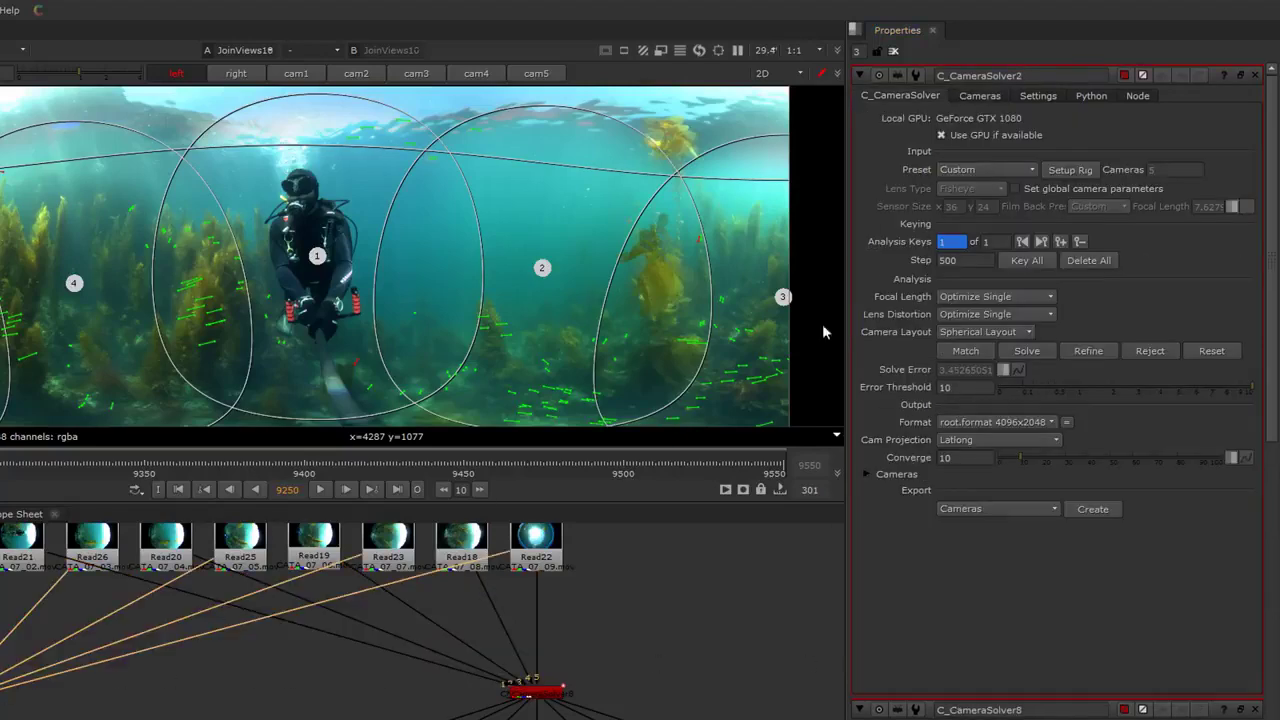
pyautogui.click(986, 98)
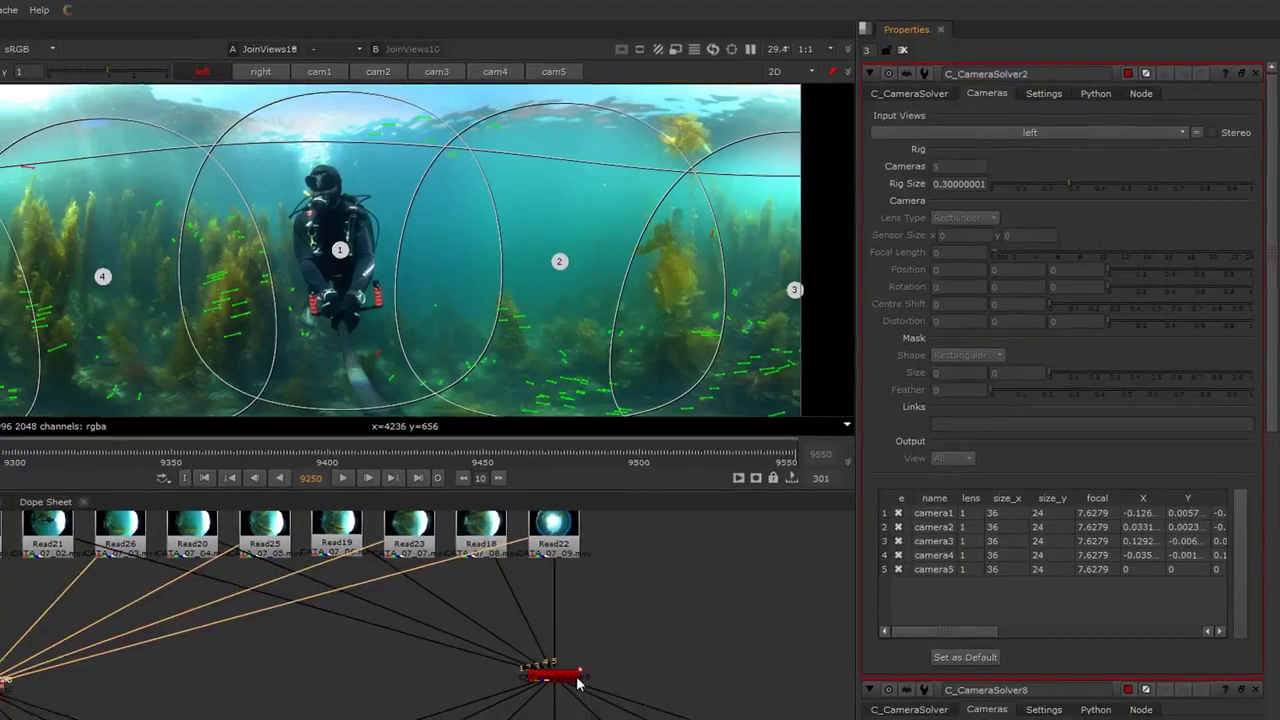
pyautogui.click(902, 50)
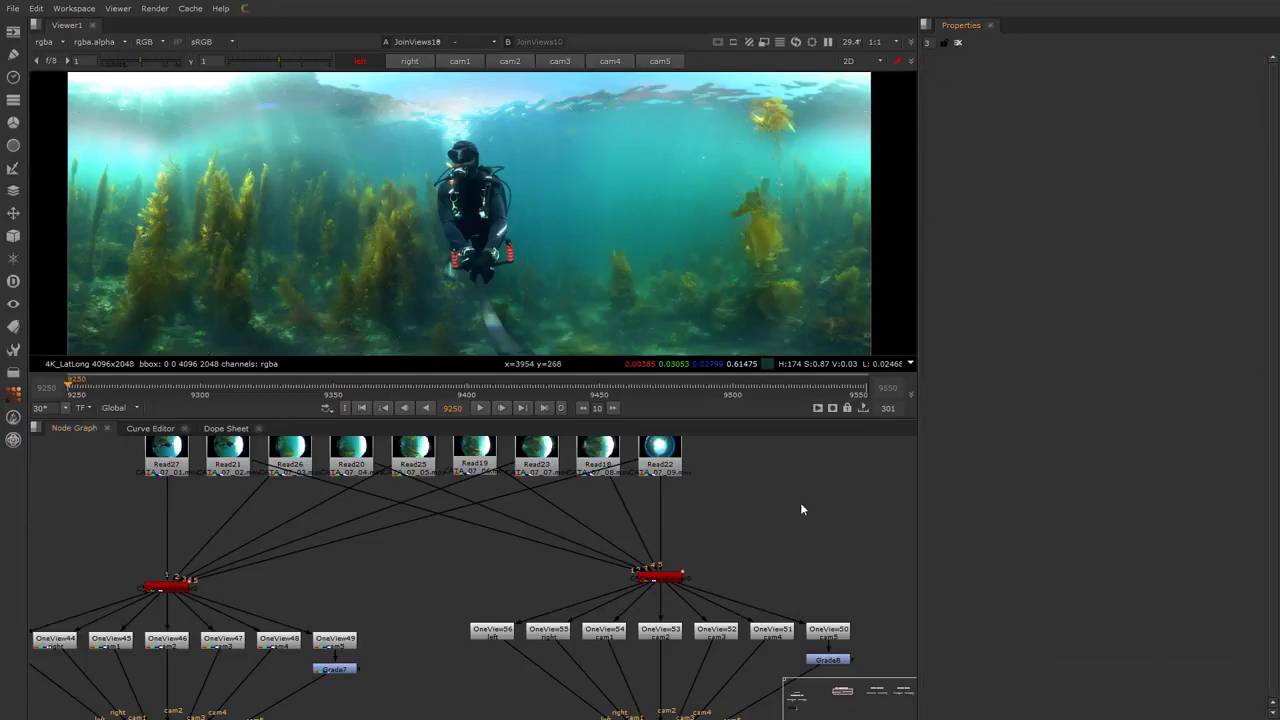
# Connect C_Stitcher5 to input 1 and C_Stitcher6 to input 2 of Viewer1, placing the viewer node below and between both branches
pyautogui.scroll(-3, 800, 503)
pyautogui.moveTo(759, 624); pyautogui.dragTo(746, 588, button='middle')
pyautogui.scroll(3, 702, 533)
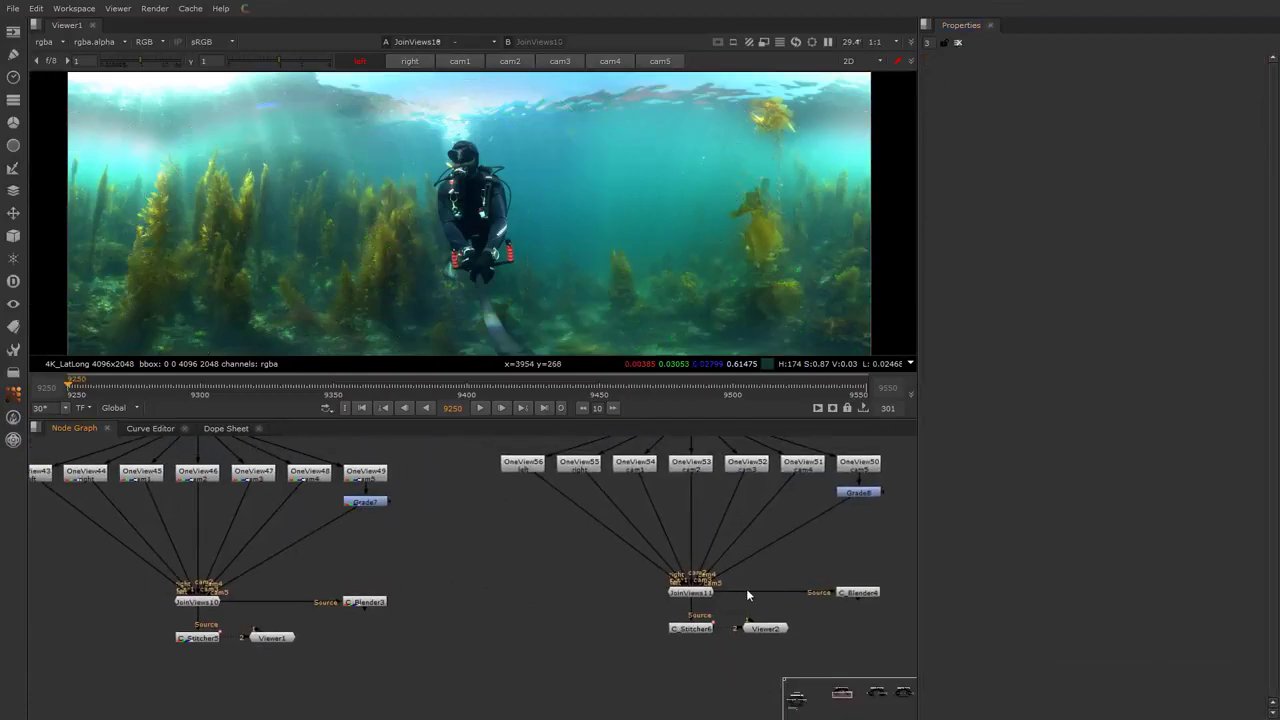
pyautogui.scroll(-1, 746, 588)
pyautogui.click(289, 630)
pyautogui.press('1')
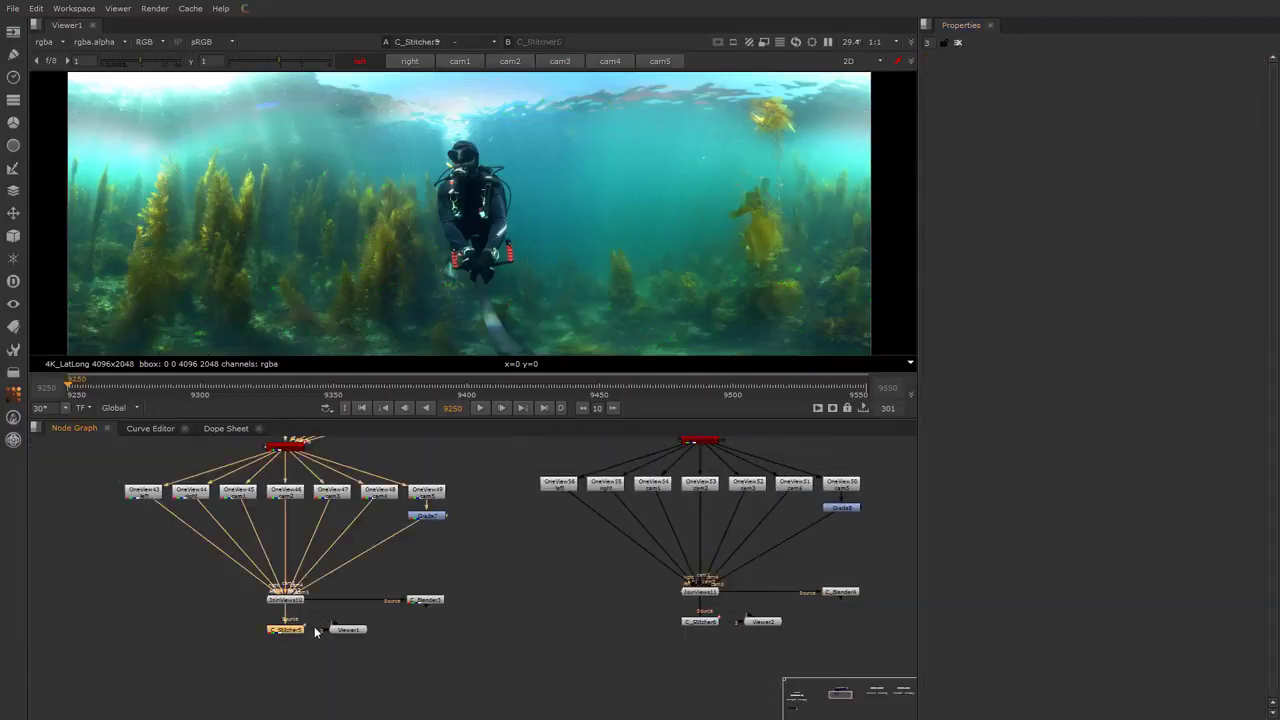
pyautogui.moveTo(350, 629); pyautogui.dragTo(530, 683)
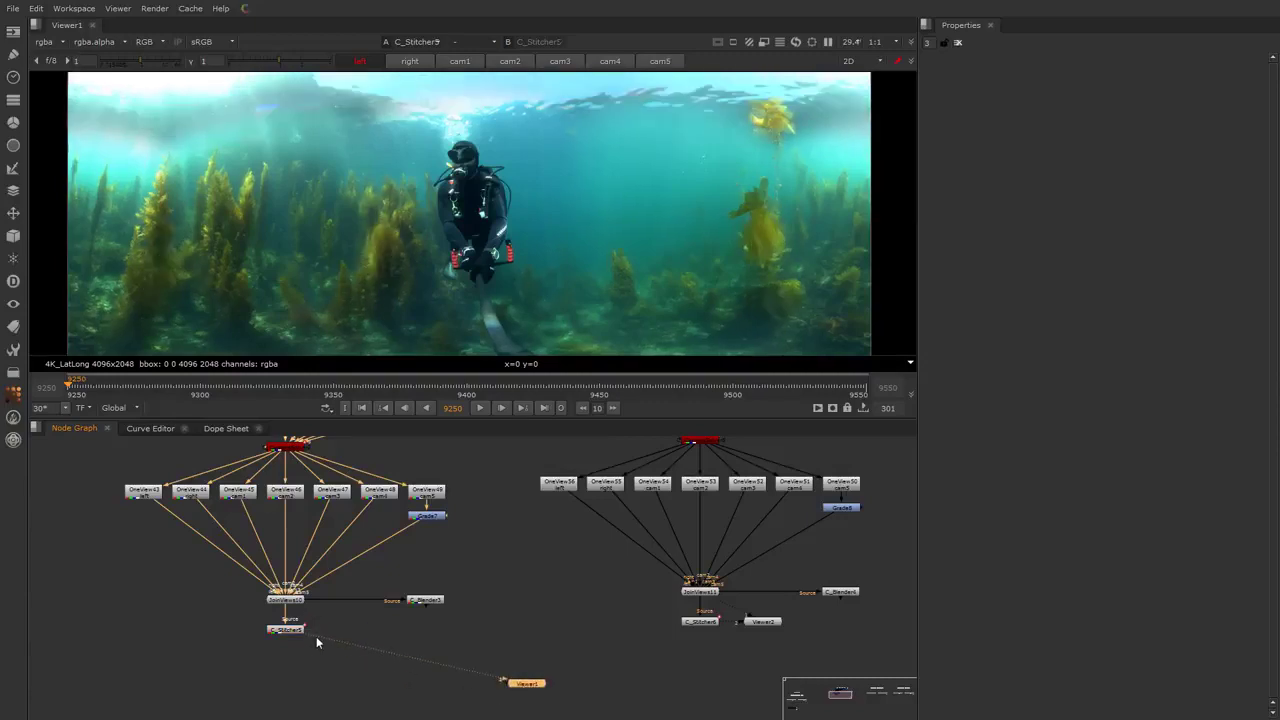
pyautogui.click(706, 623)
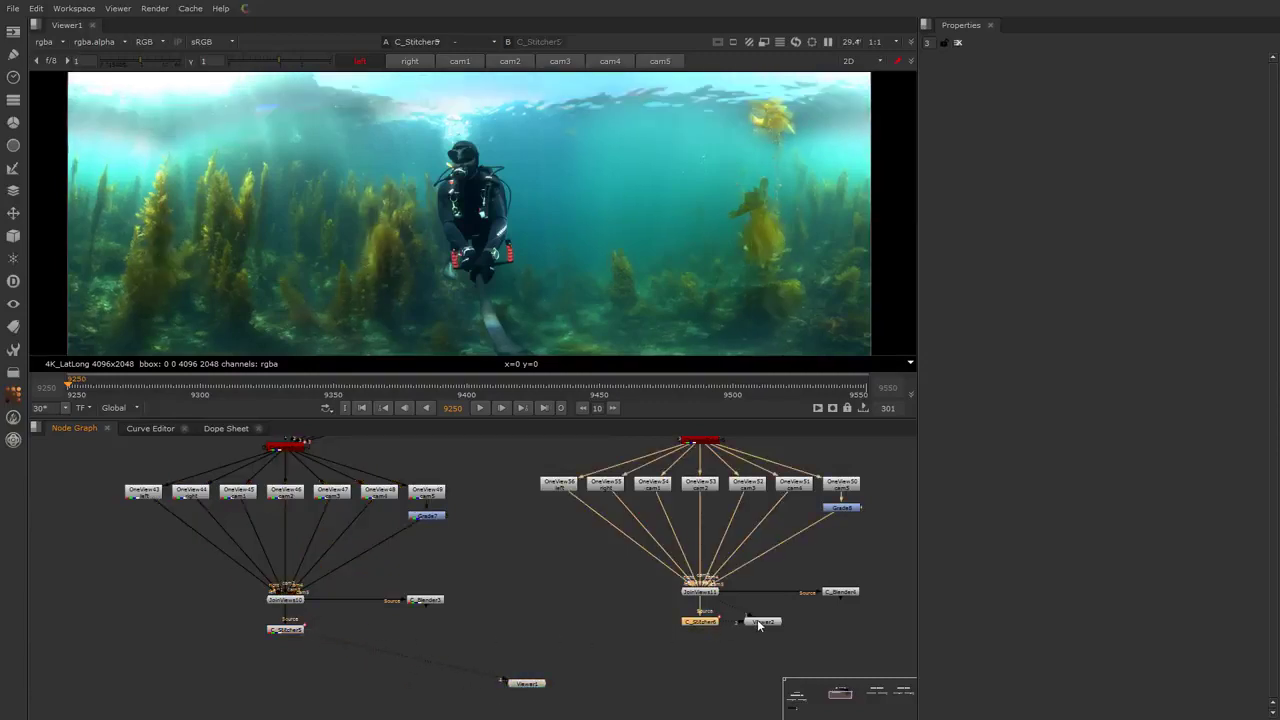
pyautogui.press('2')
pyautogui.click(605, 596)
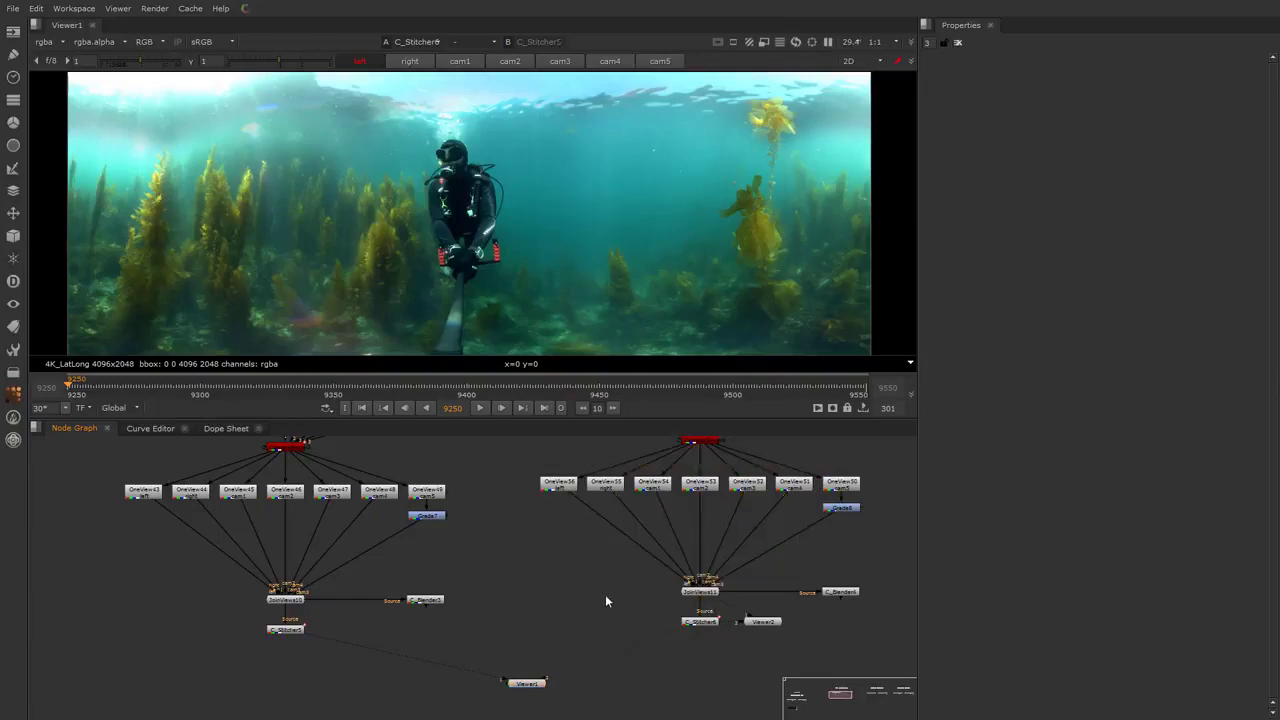
# Compare the two stitched panoramas by repeatedly switching the viewer between C_Stitcher5 and C_Stitcher6
pyautogui.press('1')
pyautogui.press('2')
pyautogui.press('1')
pyautogui.press('2')
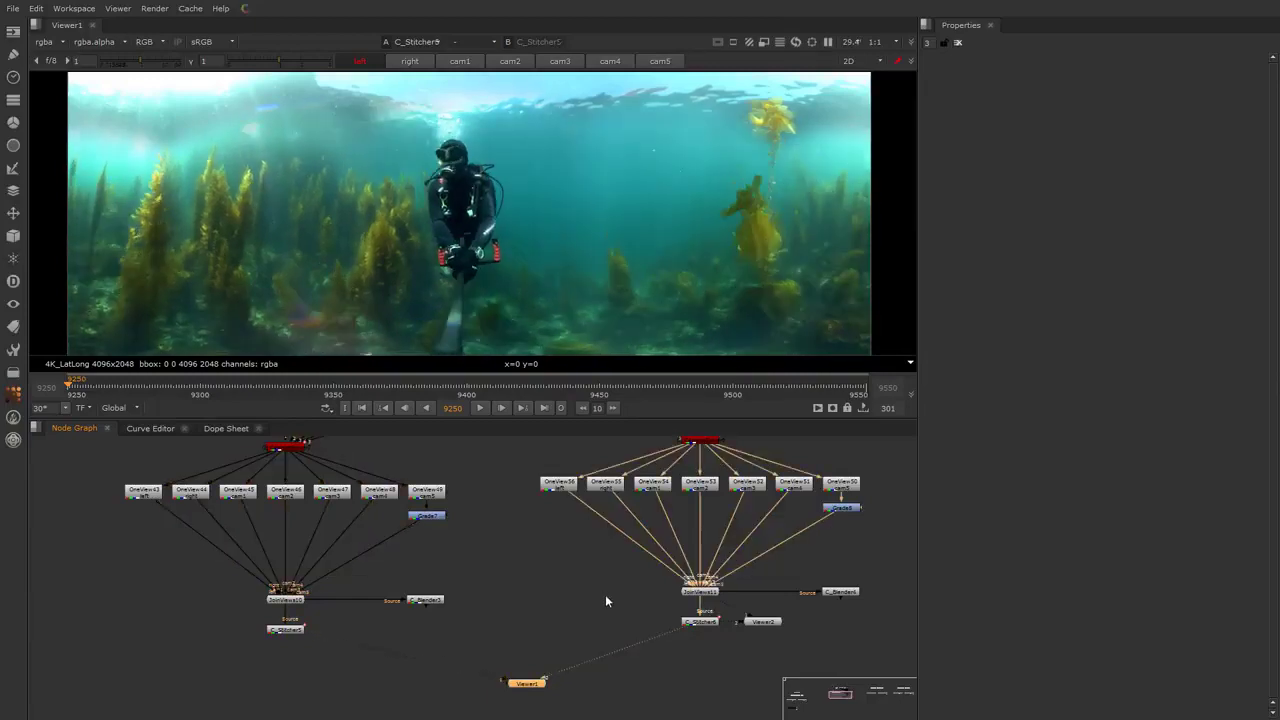
pyautogui.press('1')
pyautogui.press('2')
pyautogui.press('1')
pyautogui.press('2')
pyautogui.press('1')
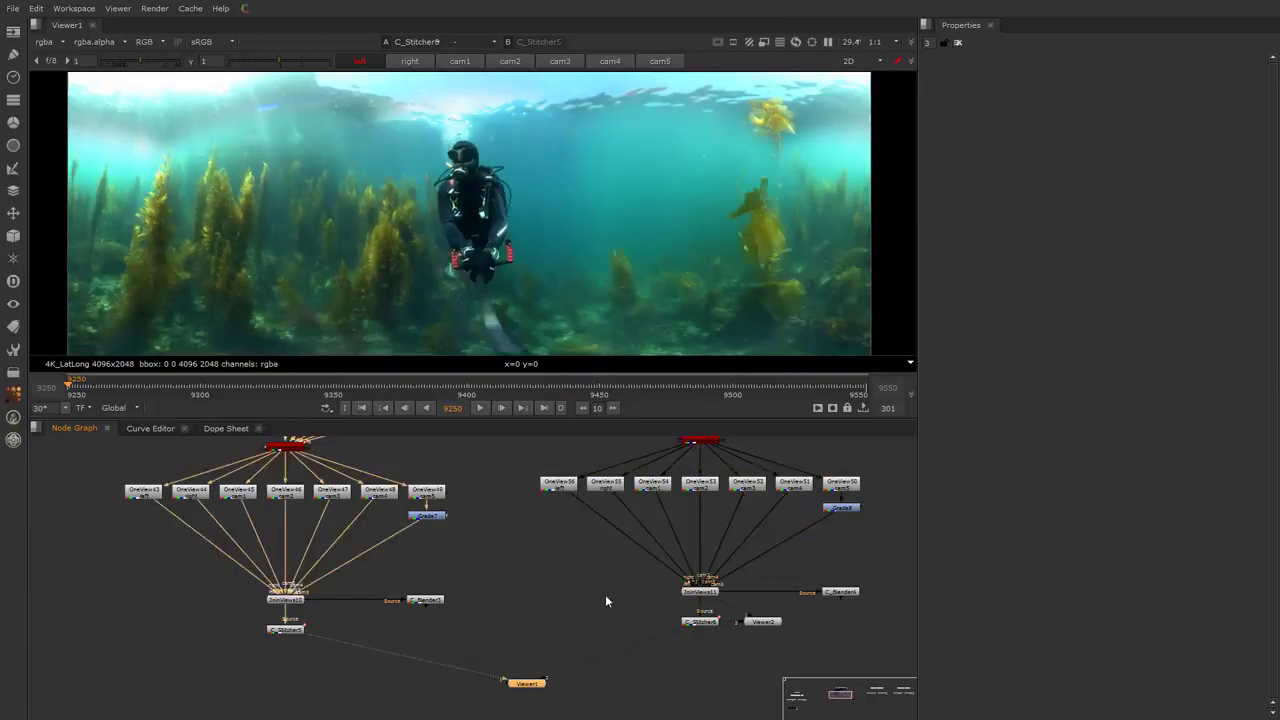
pyautogui.press('2')
pyautogui.press('1')
pyautogui.press('2')
pyautogui.press('1')
pyautogui.press('2')
pyautogui.press('1')
pyautogui.press('2')
pyautogui.press('1')
pyautogui.press('2')
pyautogui.press('1')
pyautogui.press('2')
pyautogui.press('1')
pyautogui.press('2')
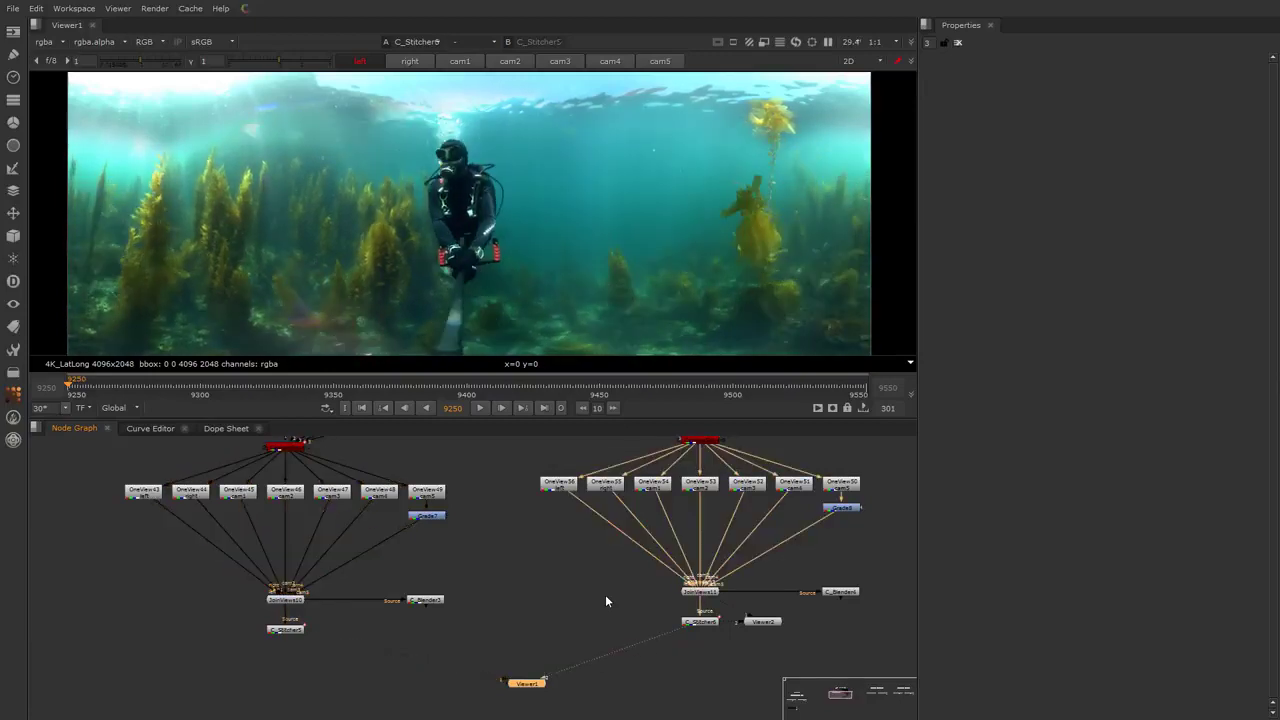
pyautogui.press('1')
pyautogui.press('2')
pyautogui.press('1')
pyautogui.press('2')
pyautogui.press('1')
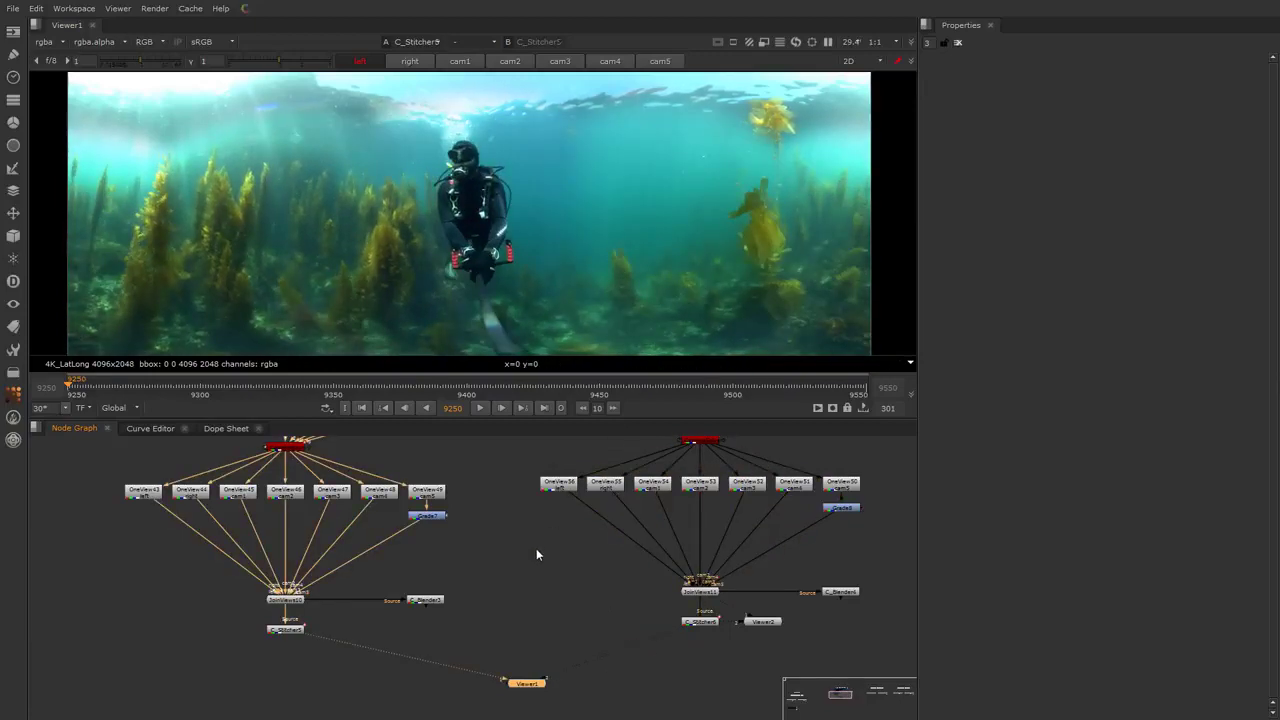
pyautogui.press('2')
pyautogui.press('1')
pyautogui.press('2')
pyautogui.press('1')
pyautogui.press('2')
pyautogui.press('1')
pyautogui.press('2')
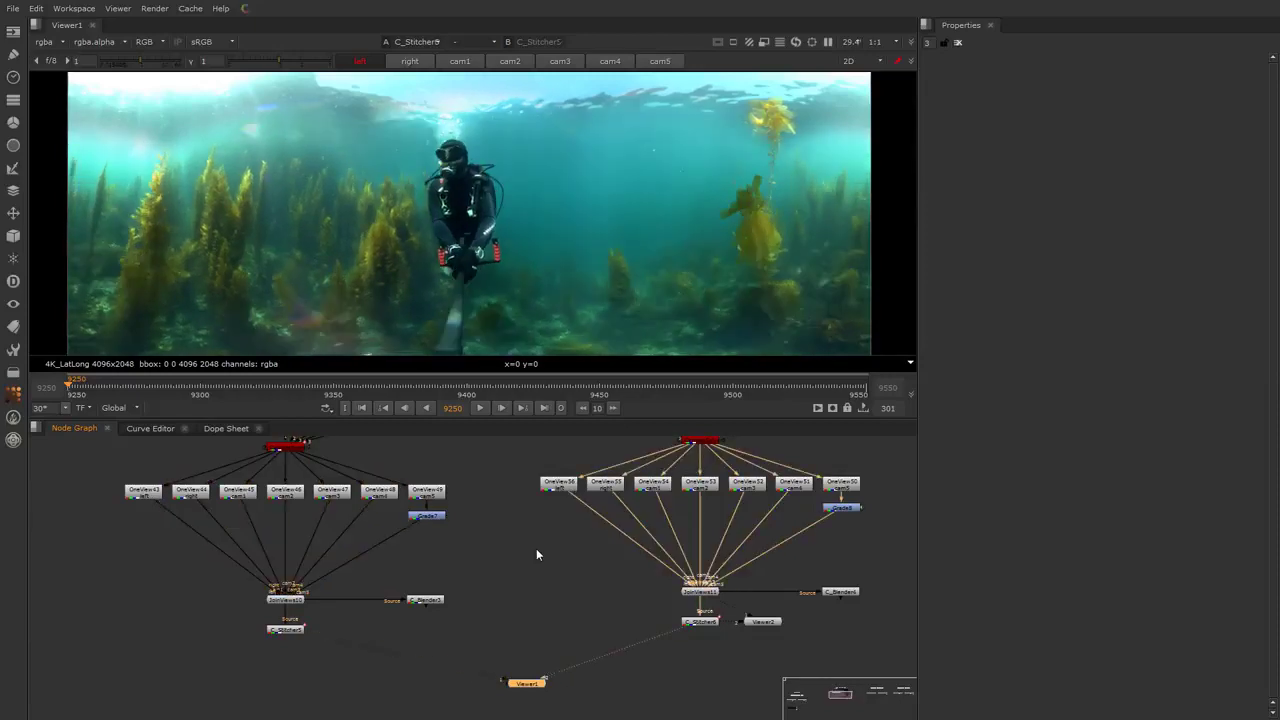
pyautogui.press('1')
# Add an unconnected JoinViews node in the empty space between C_Stitcher5 and C_Stitcher6
pyautogui.click(536, 548)
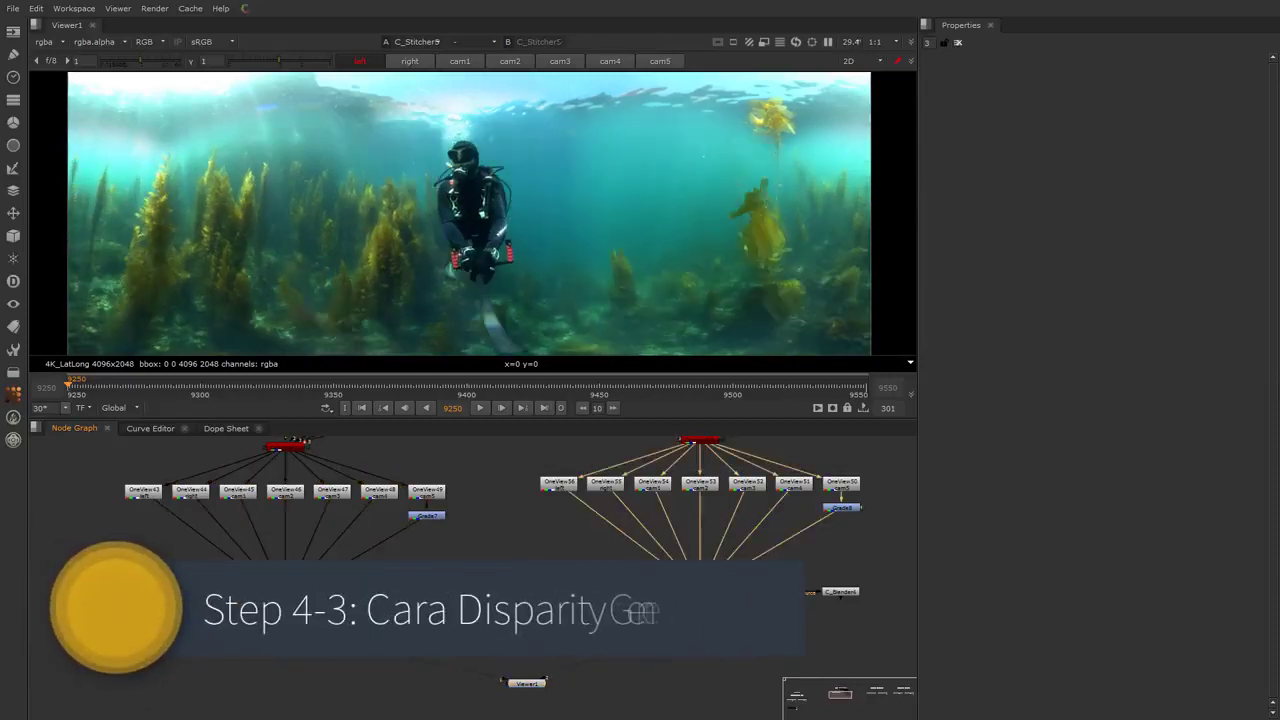
pyautogui.moveTo(700, 660); pyautogui.dragTo(764, 560, button='middle')
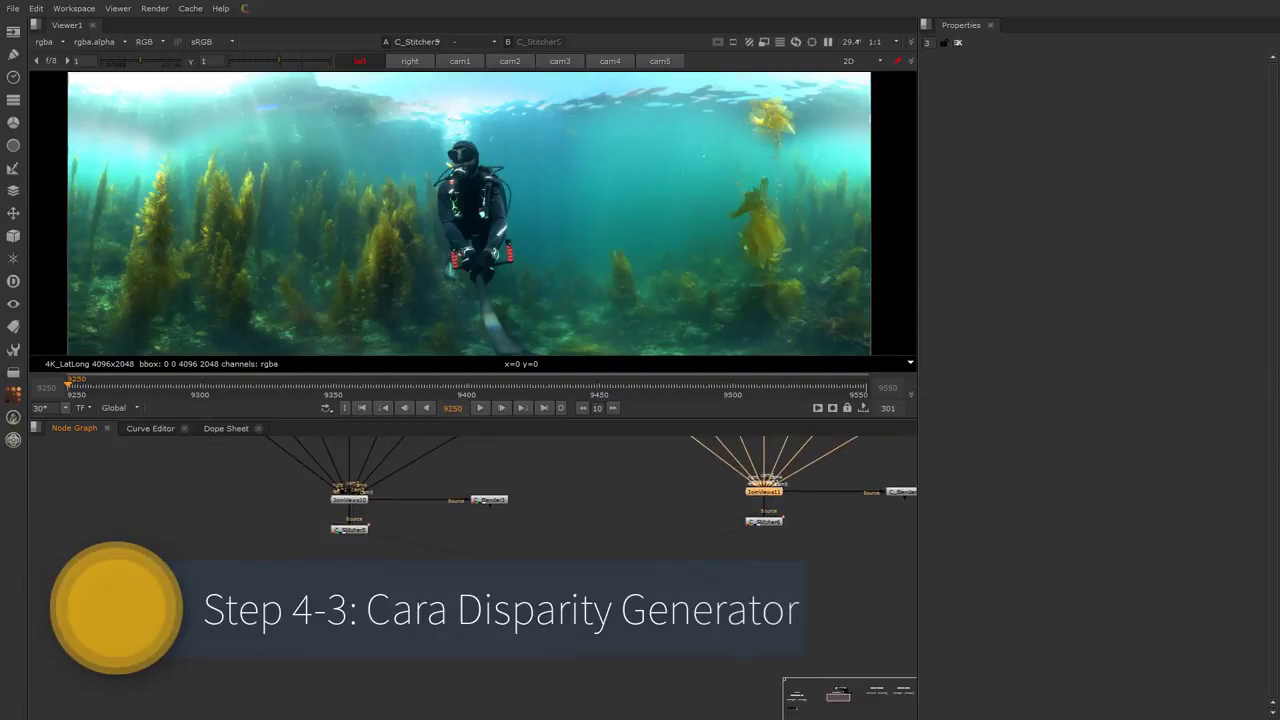
pyautogui.click(349, 499)
pyautogui.click(581, 559)
pyautogui.press('Tab')
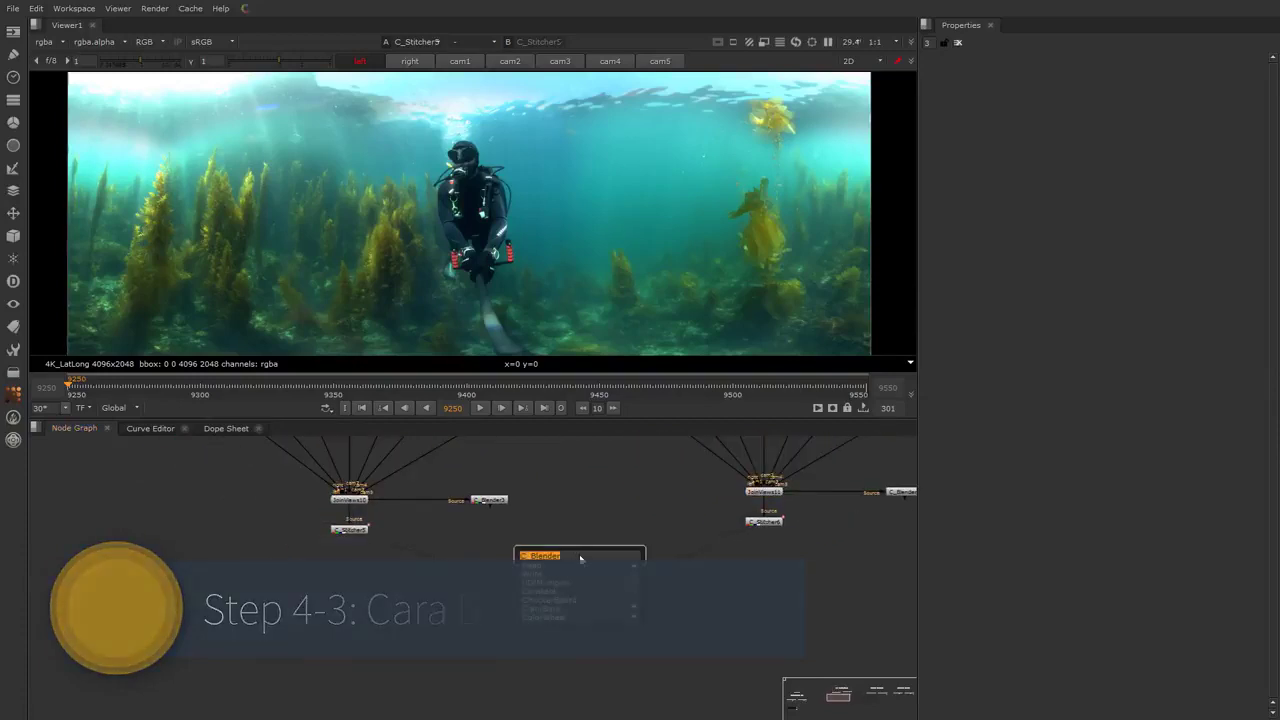
pyautogui.write('Joi')
pyautogui.press('Return')
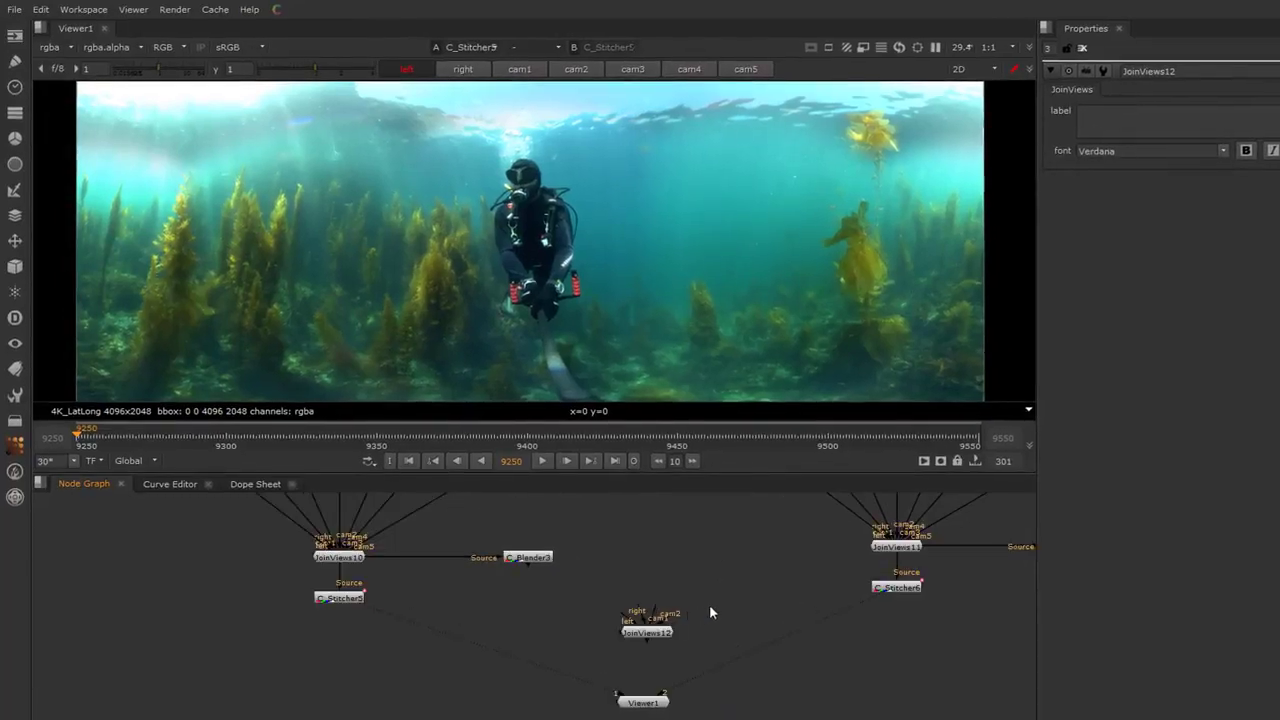
# Connect the new JoinViews node's left input to C_Stitcher5 and its right input to C_Stitcher6
pyautogui.moveTo(710, 606); pyautogui.dragTo(640, 621, button='middle')
pyautogui.scroll(1, 640, 621)
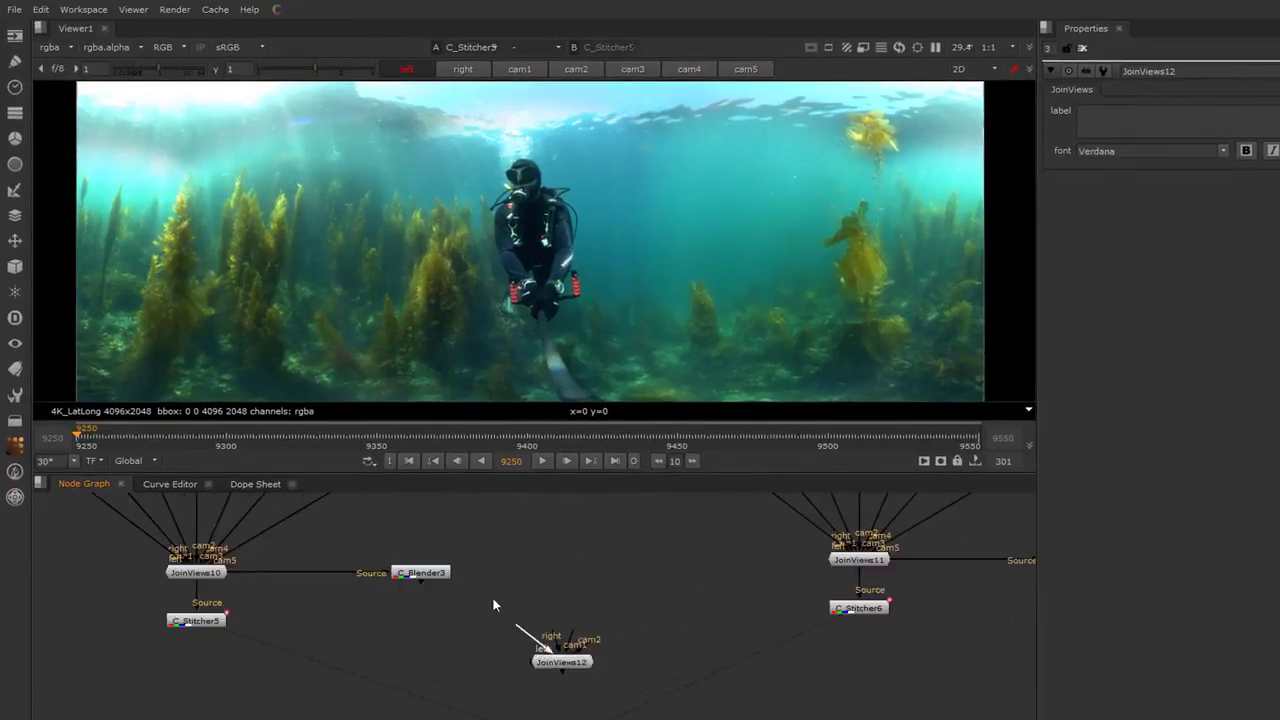
pyautogui.moveTo(545, 638); pyautogui.dragTo(207, 630)
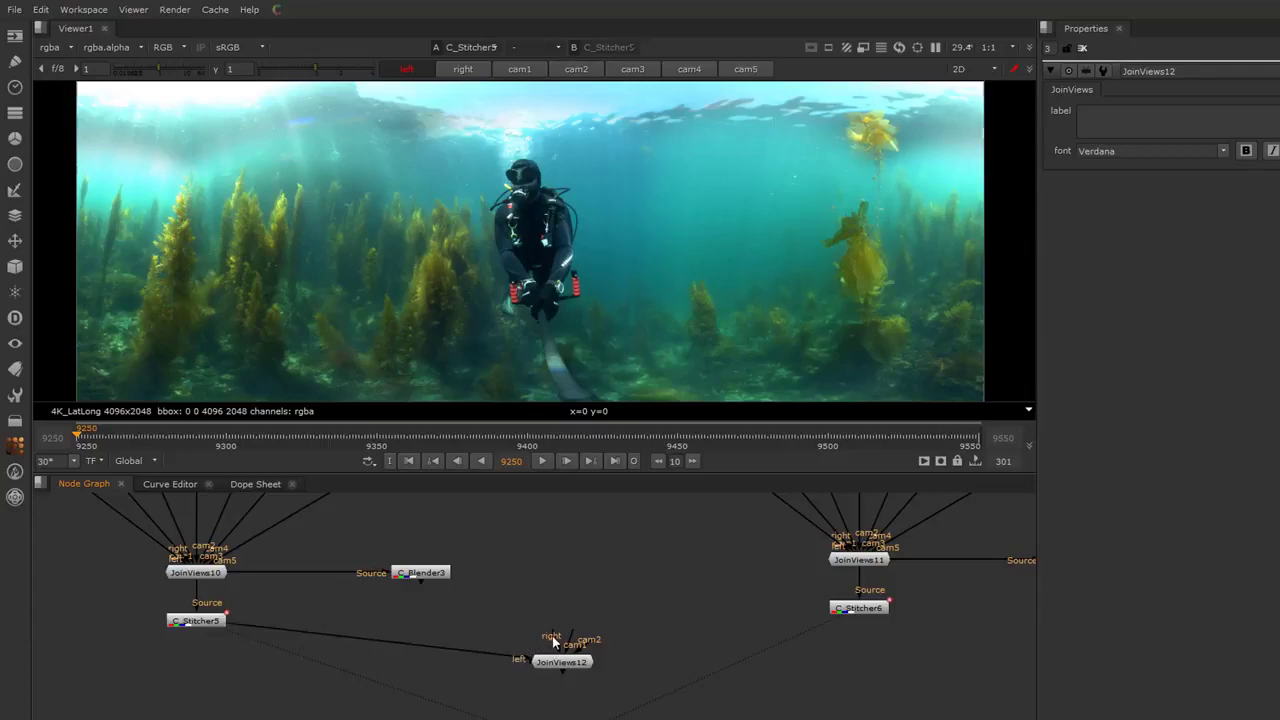
pyautogui.moveTo(552, 636); pyautogui.dragTo(858, 609)
# Line up the new JoinViews node and C_Stitcher6 level with C_Stitcher5, and show the joined result through viewer input 1
pyautogui.moveTo(570, 665); pyautogui.dragTo(568, 624)
pyautogui.press('1')
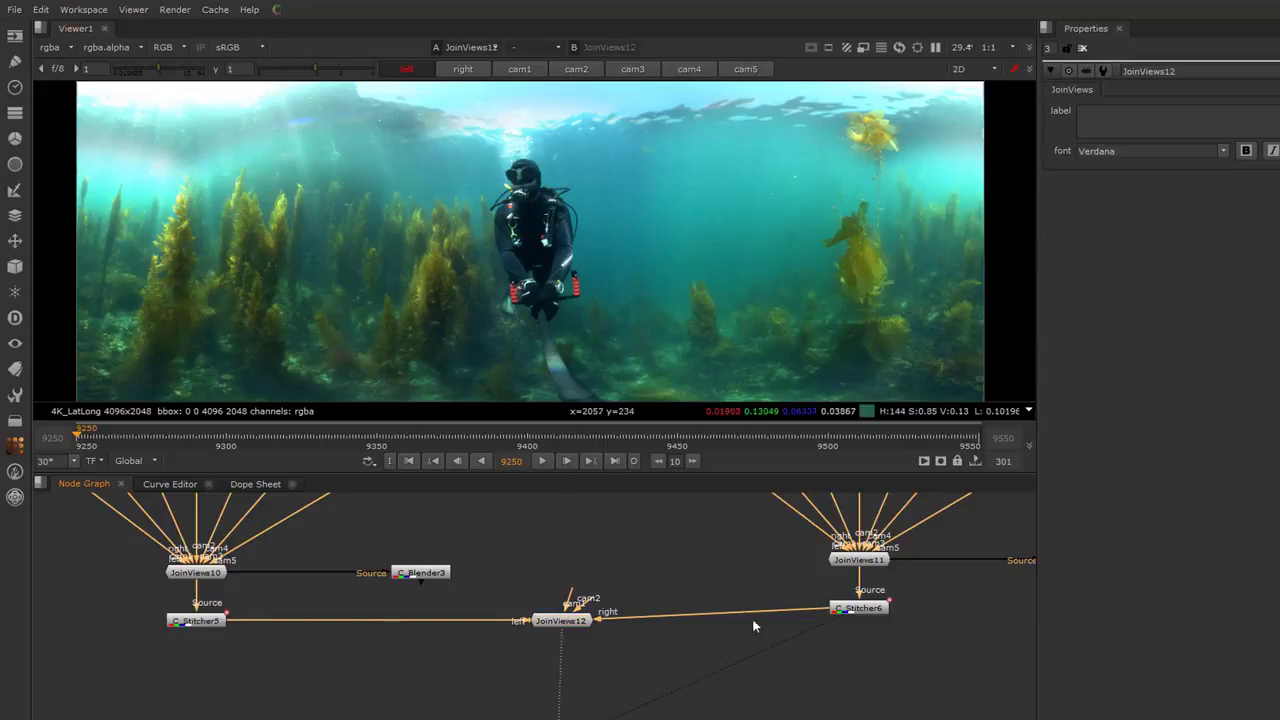
pyautogui.moveTo(858, 608); pyautogui.dragTo(858, 621)
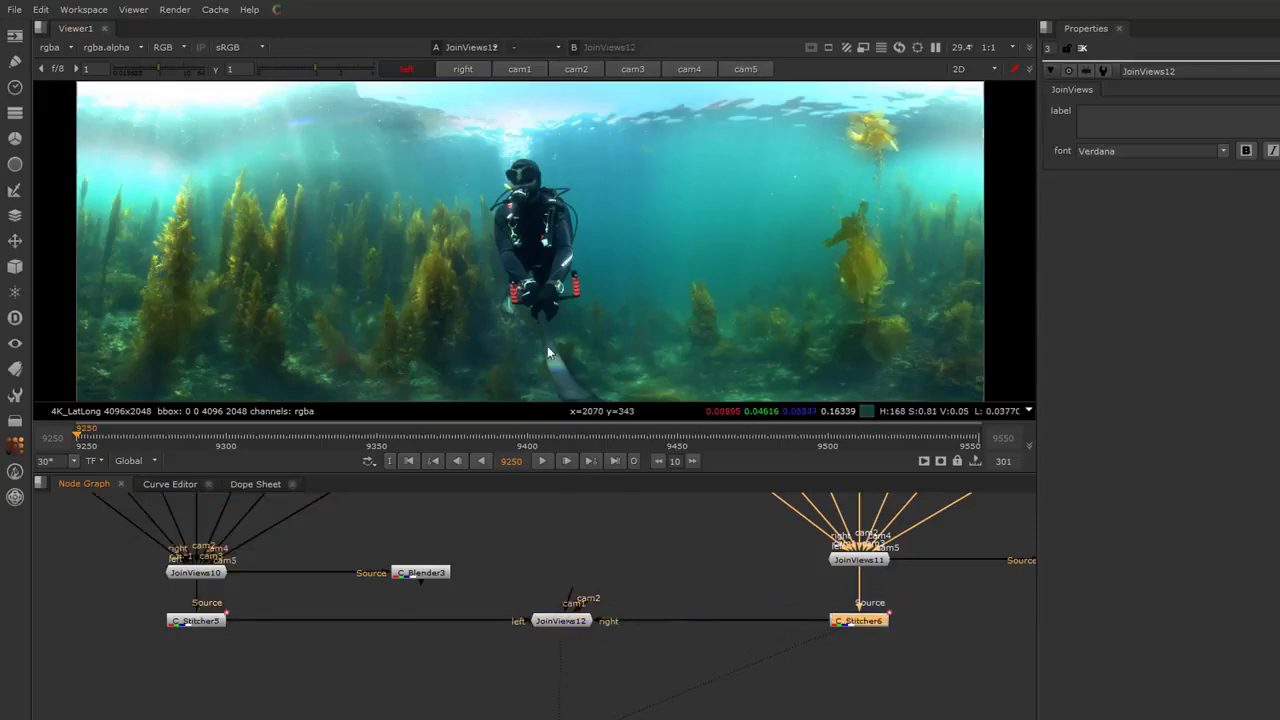
# Compare the left and right views of the joined panorama by switching between them in the viewer
pyautogui.click(462, 70)
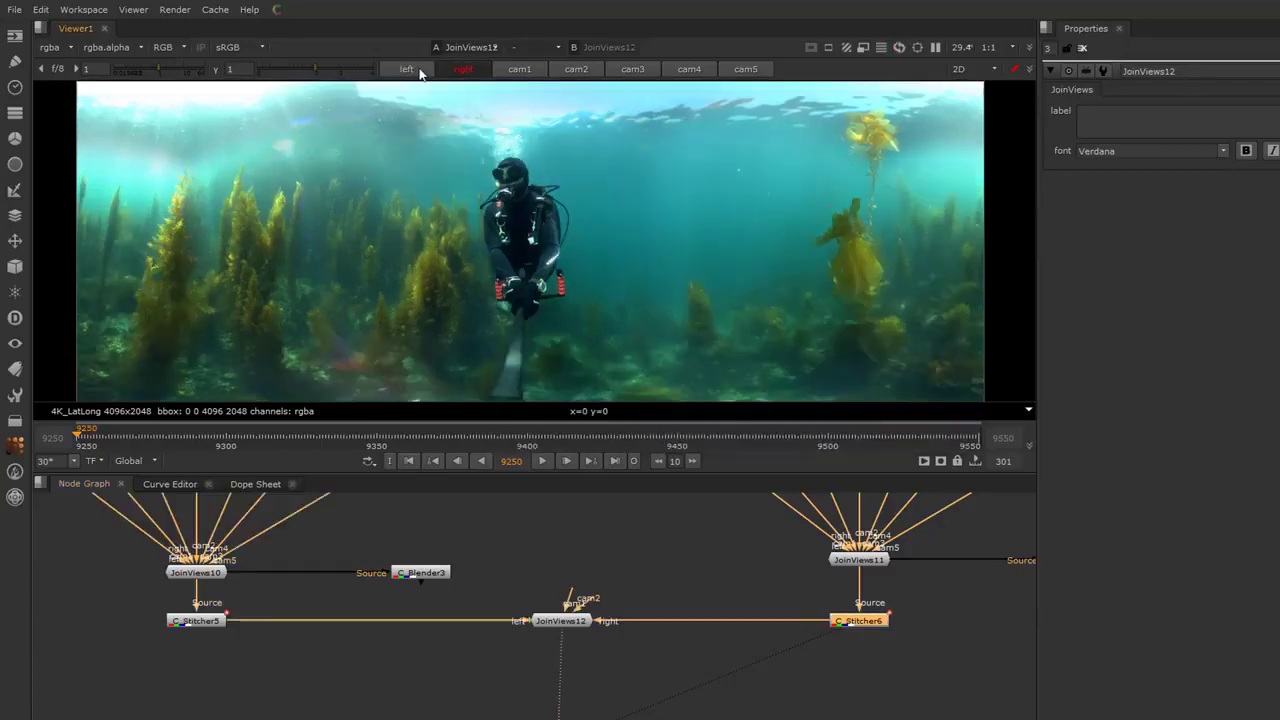
pyautogui.click(419, 73)
pyautogui.click(460, 71)
pyautogui.click(420, 72)
pyautogui.click(457, 71)
pyautogui.click(426, 72)
pyautogui.click(460, 70)
pyautogui.click(420, 71)
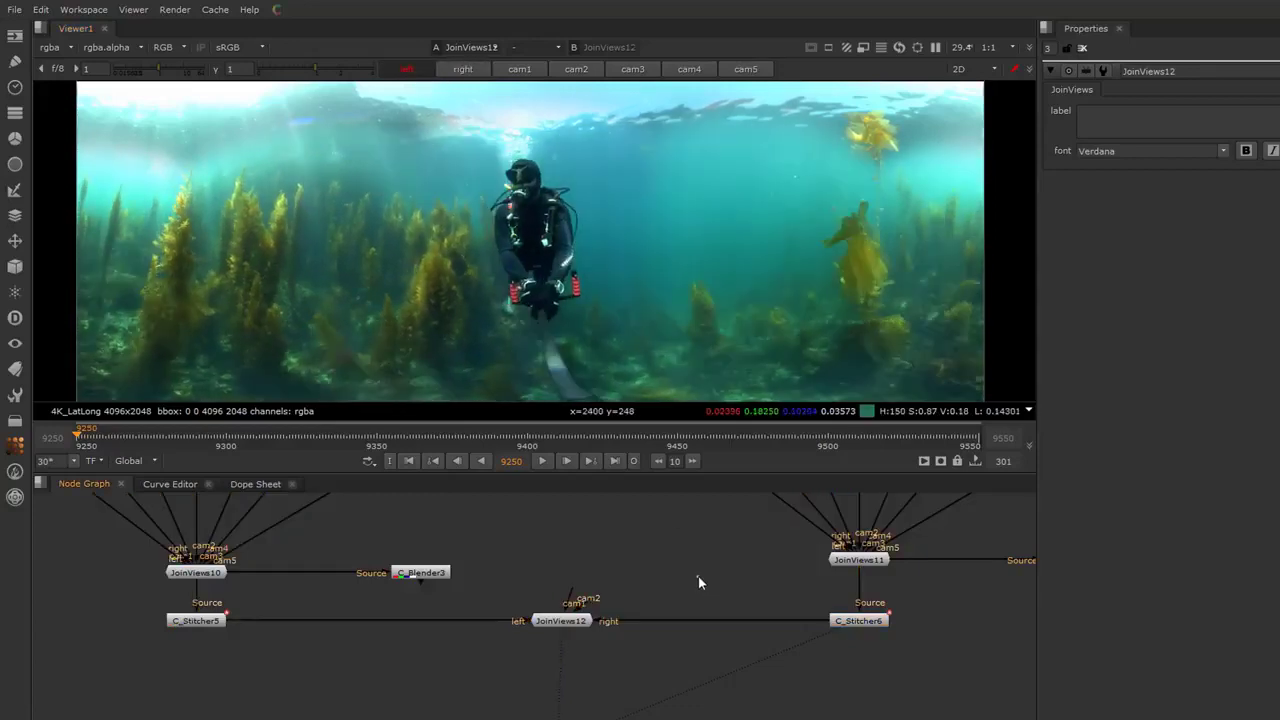
# Add a CaraVR C_DisparityGenerator node and insert it between the new JoinViews node and Viewer1
pyautogui.moveTo(562, 625); pyautogui.dragTo(547, 626)
pyautogui.click(740, 686)
pyautogui.moveTo(743, 690); pyautogui.dragTo(706, 606, button='middle')
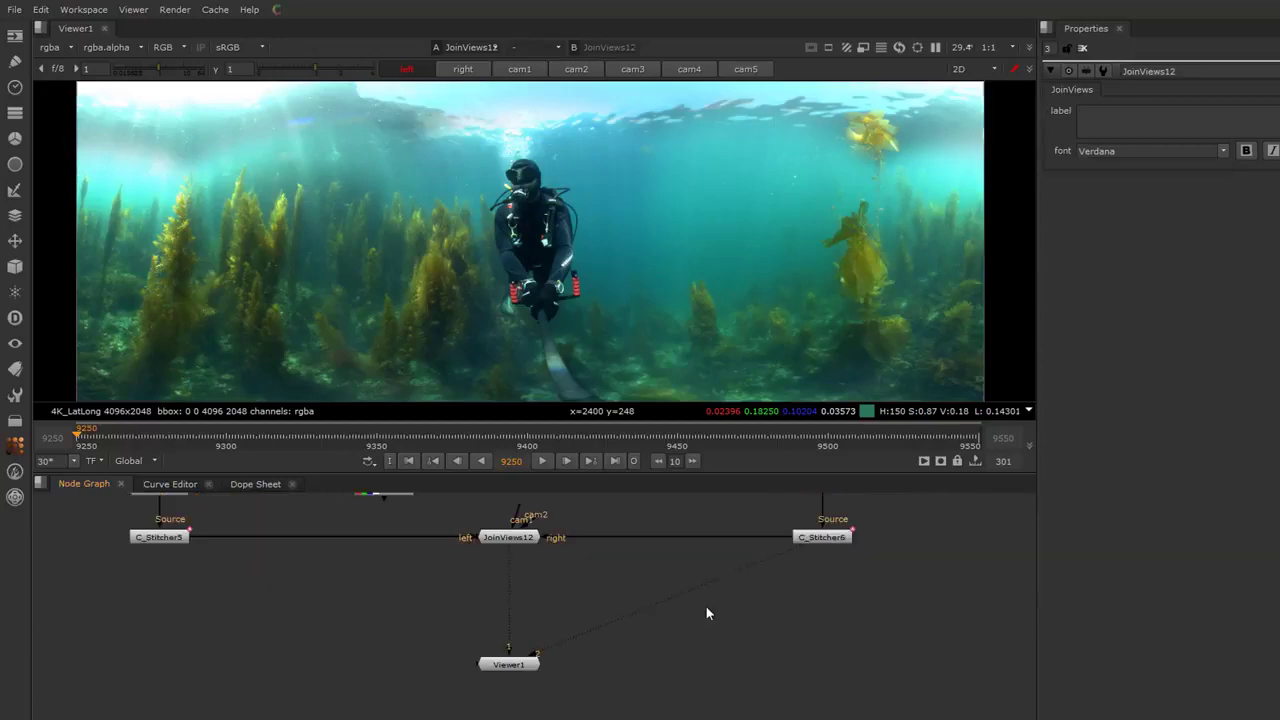
pyautogui.click(15, 496)
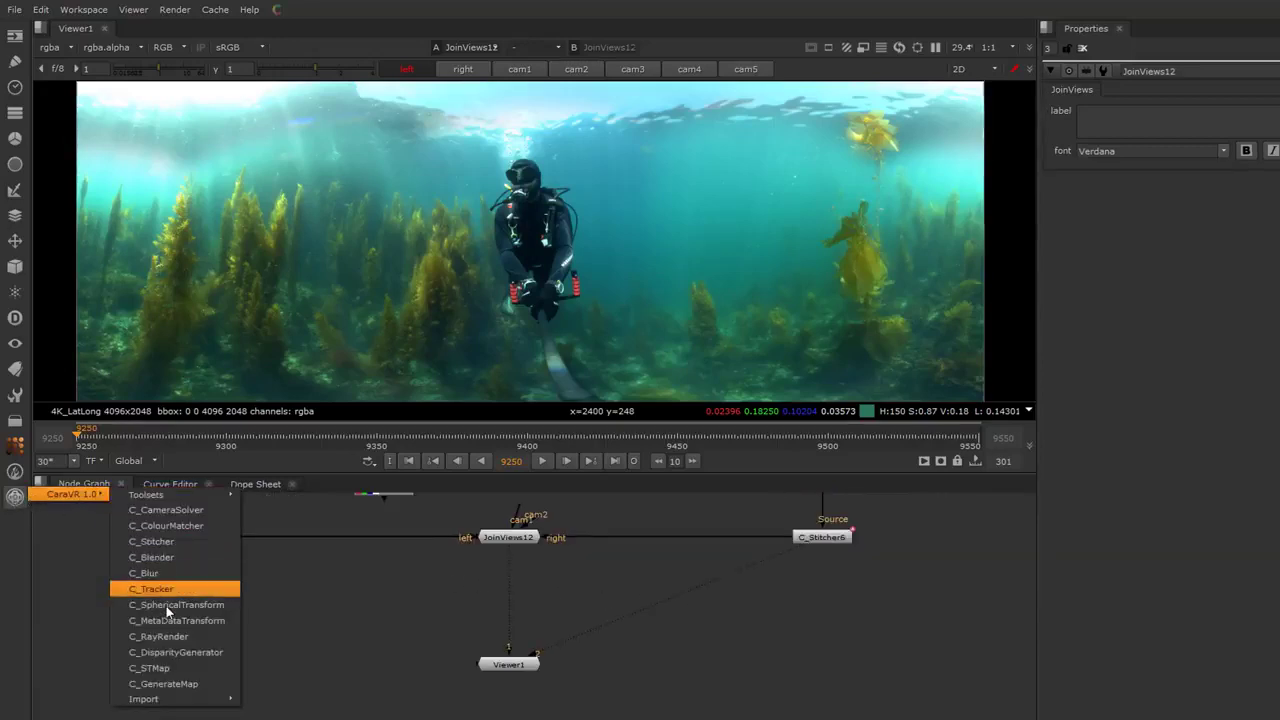
pyautogui.click(168, 652)
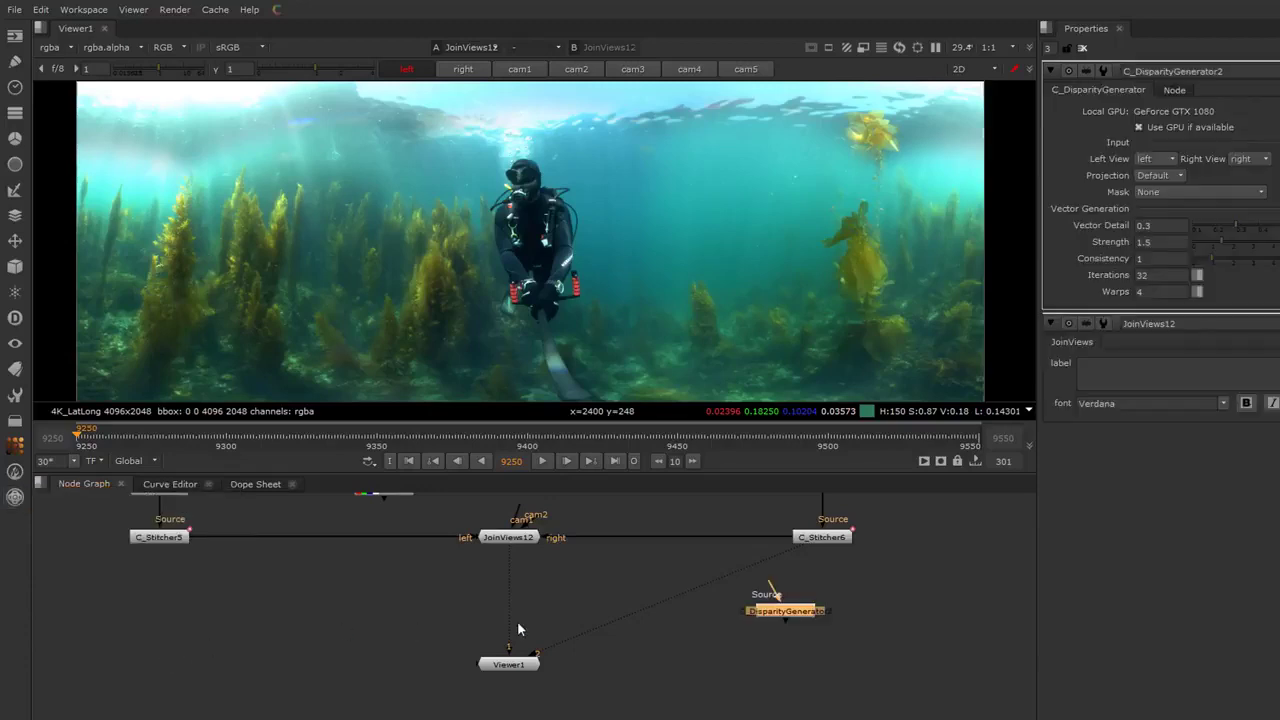
pyautogui.click(512, 587)
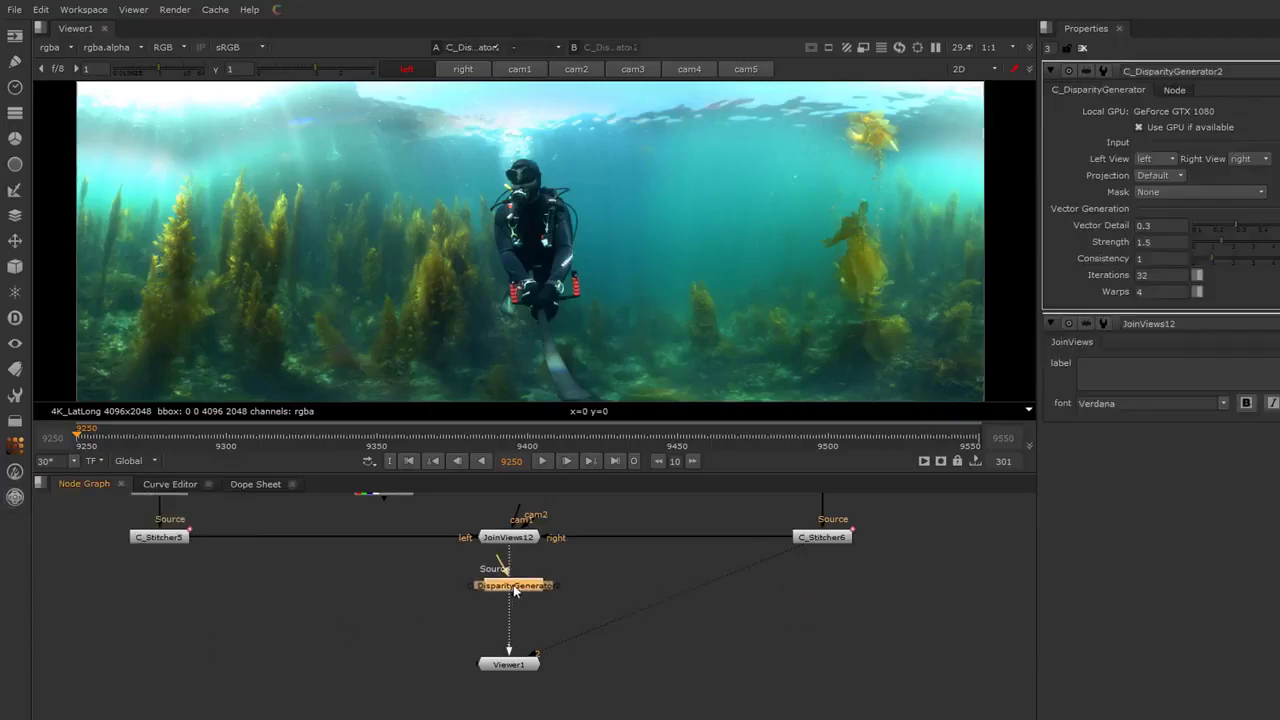
pyautogui.click(576, 572)
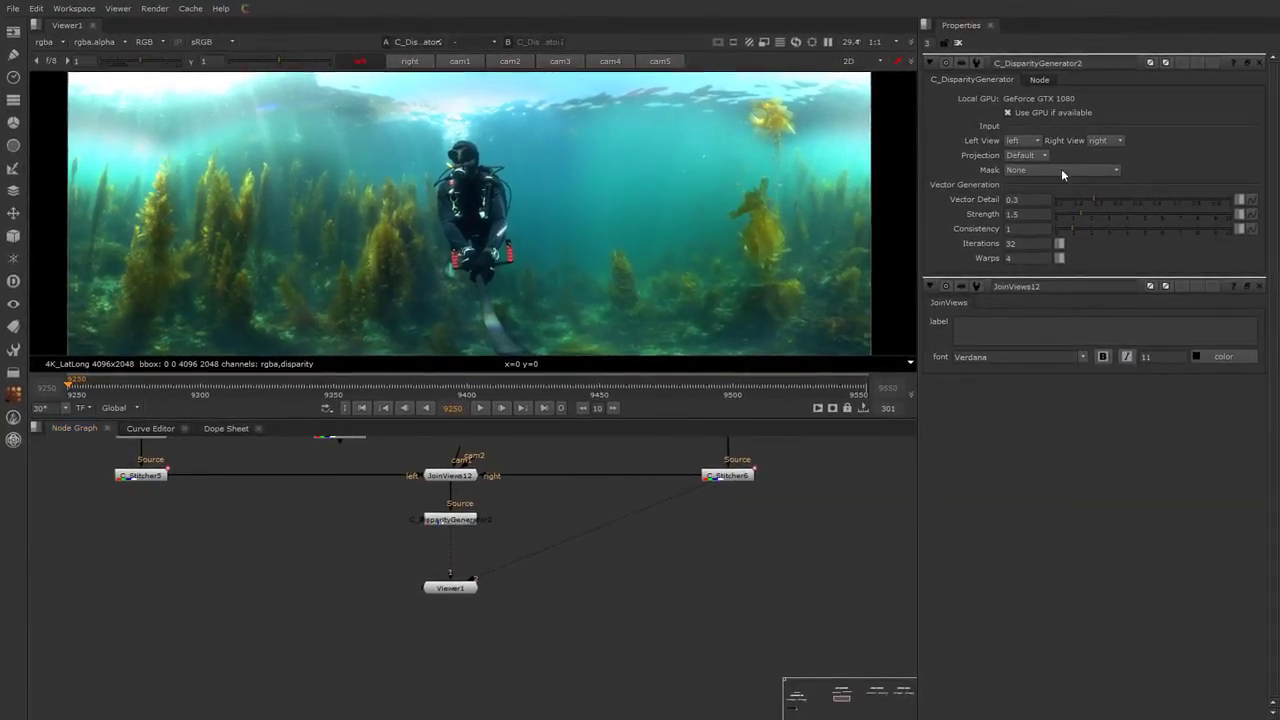
# Set the disparity generator's projection to Latlong, then inspect its disparity layer in the viewer and return to rgba
pyautogui.click(1030, 155)
pyautogui.click(1032, 168)
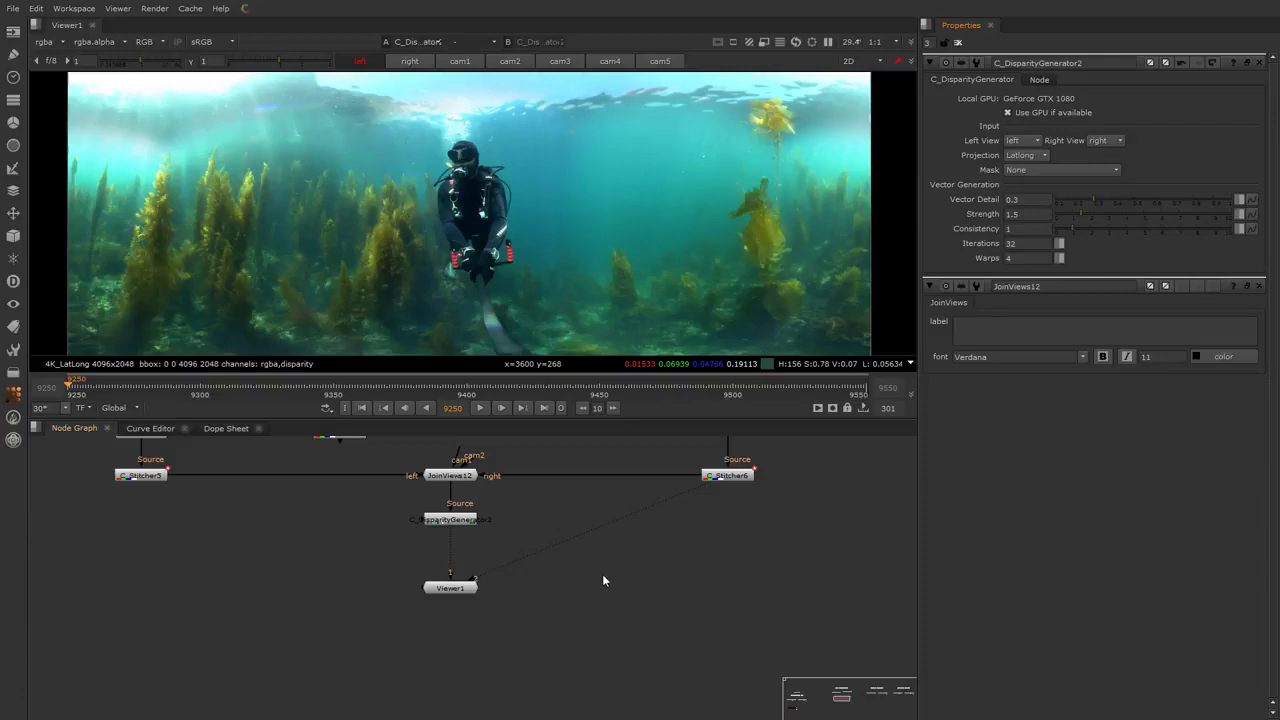
pyautogui.click(55, 45)
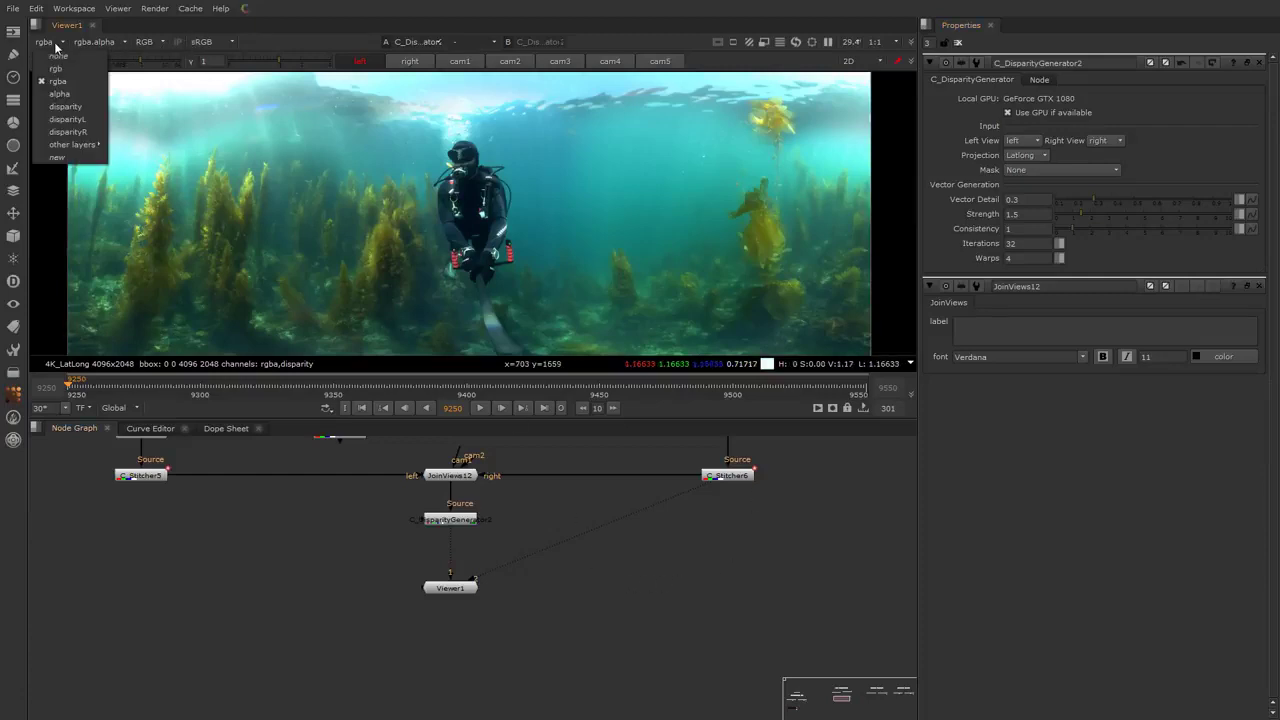
pyautogui.click(65, 106)
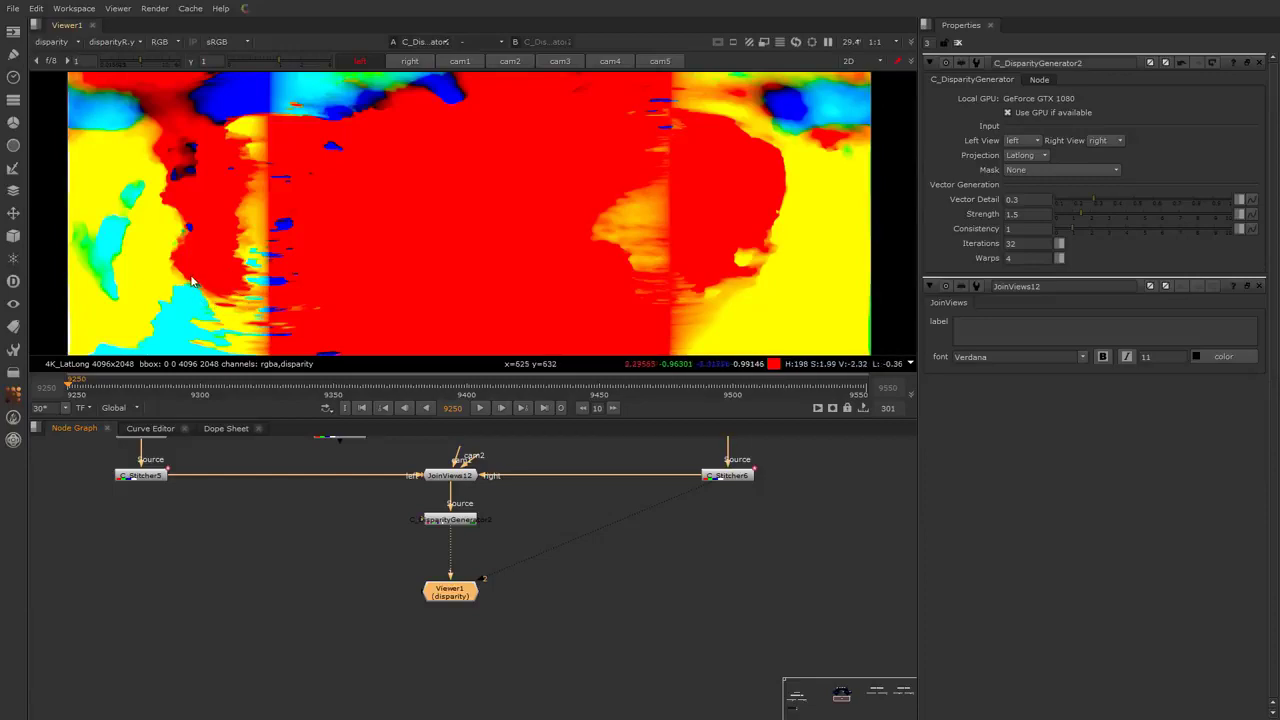
pyautogui.click(62, 46)
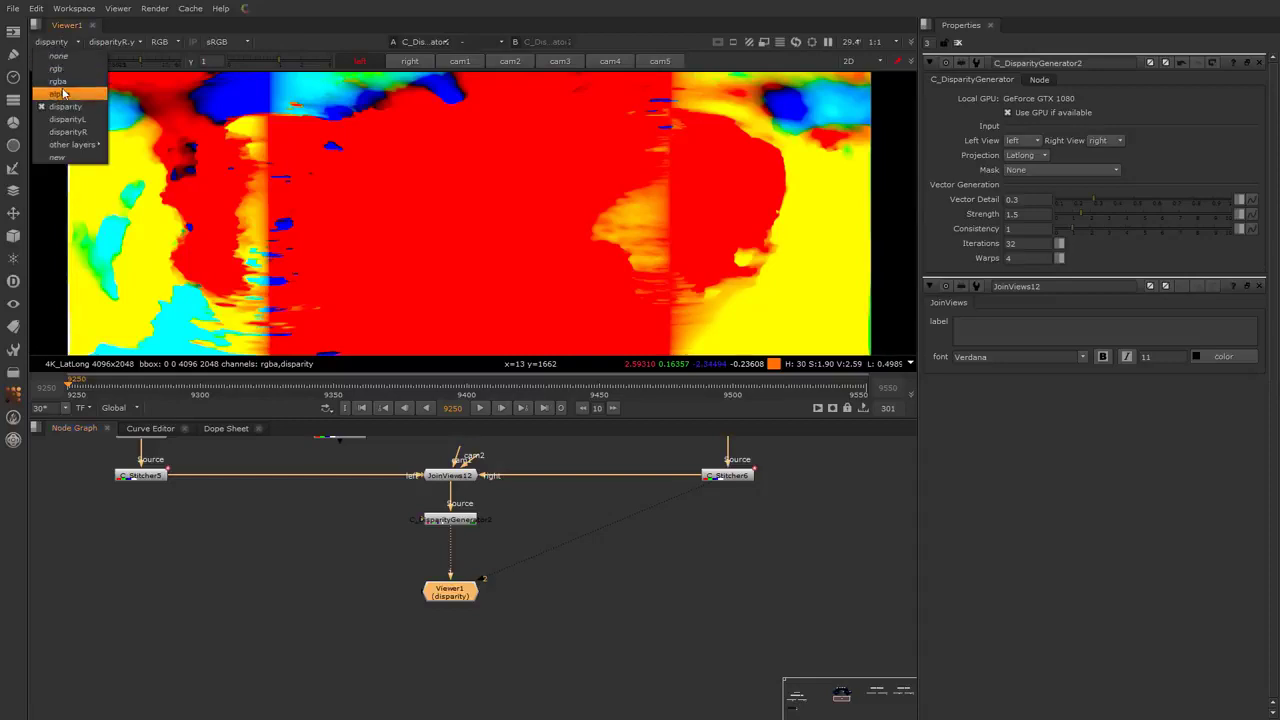
pyautogui.click(62, 82)
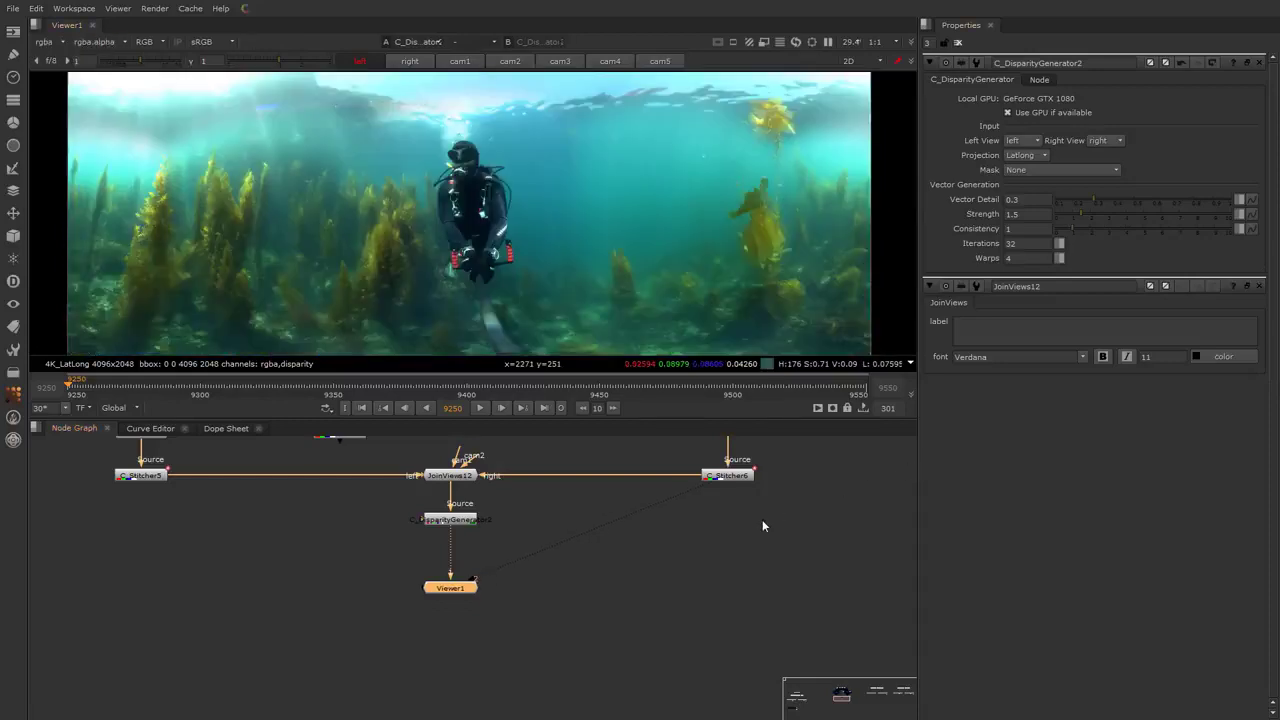
# Add a ShuffleCopy node below C_Stitcher6, with input 2 from C_Stitcher6 and input 1 from the C_DisparityGenerator node
pyautogui.click(743, 541)
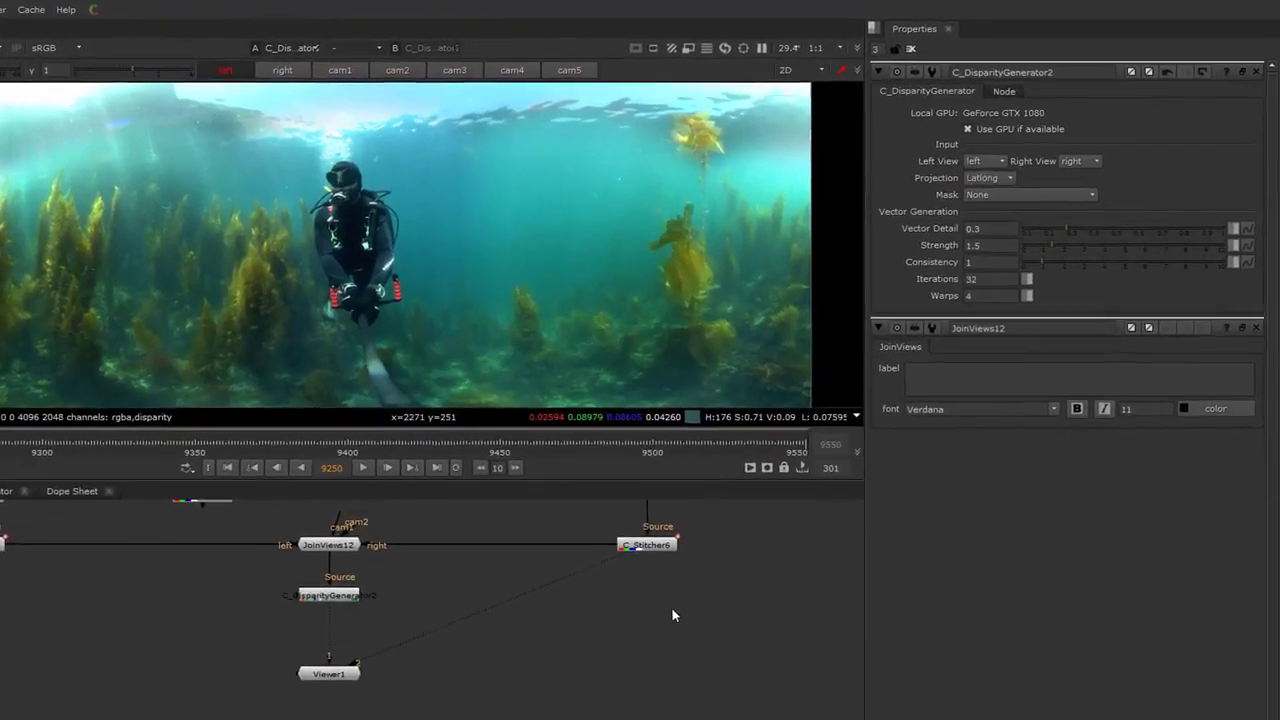
pyautogui.press('Tab')
pyautogui.write('shuffle')
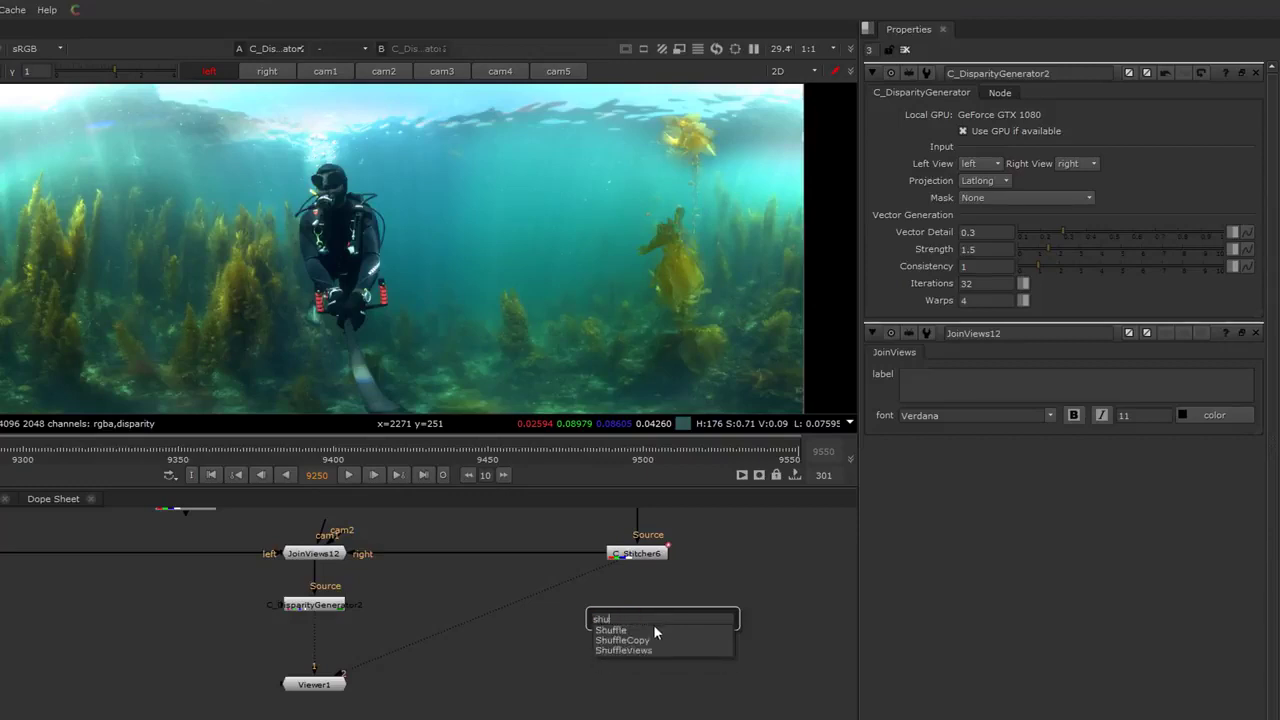
pyautogui.click(652, 637)
pyautogui.moveTo(666, 619); pyautogui.dragTo(636, 555)
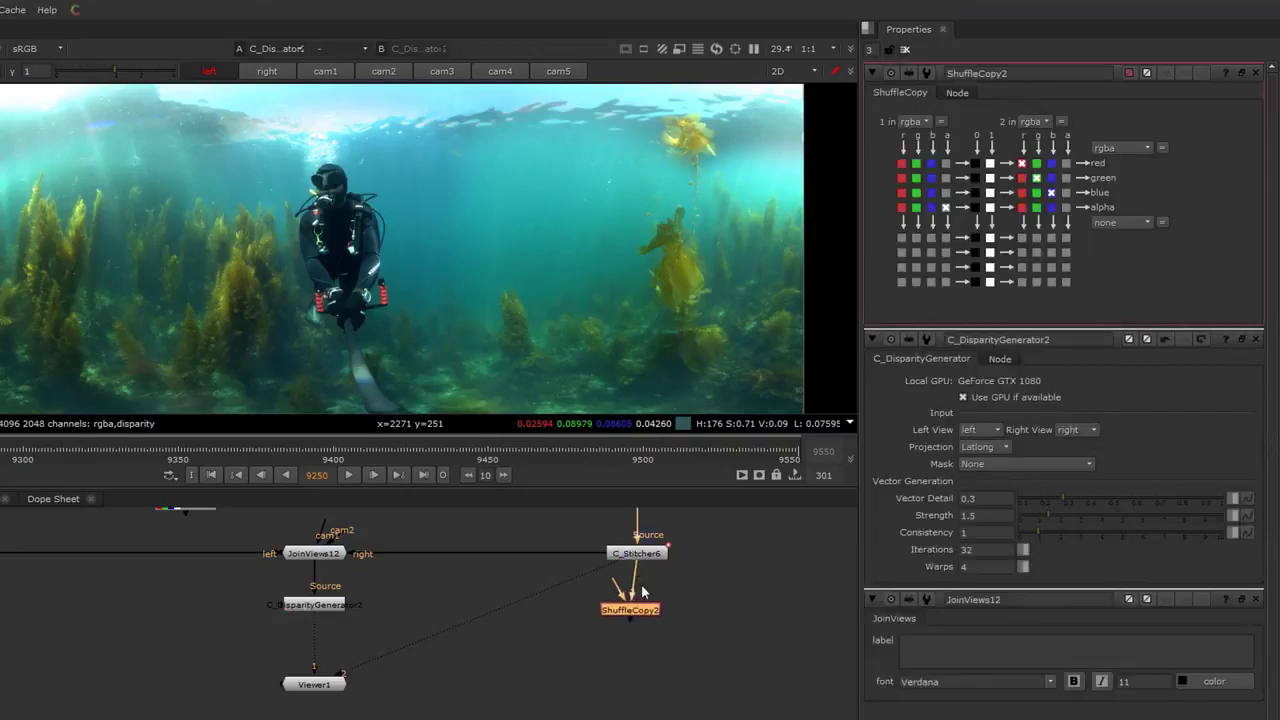
pyautogui.moveTo(644, 611); pyautogui.dragTo(327, 607)
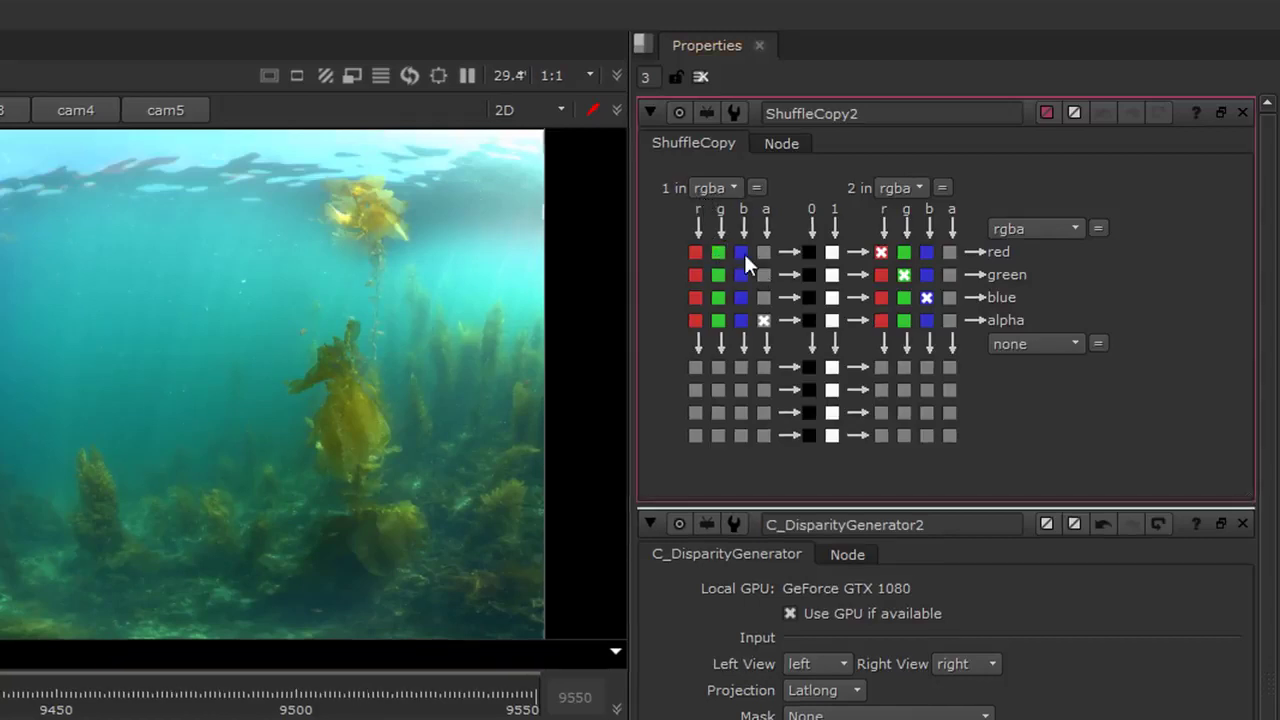
# Set the ShuffleCopy output and input 1 layers to disparity, and map all four input 1 disparity channels straight to their matching outputs
pyautogui.click(1026, 226)
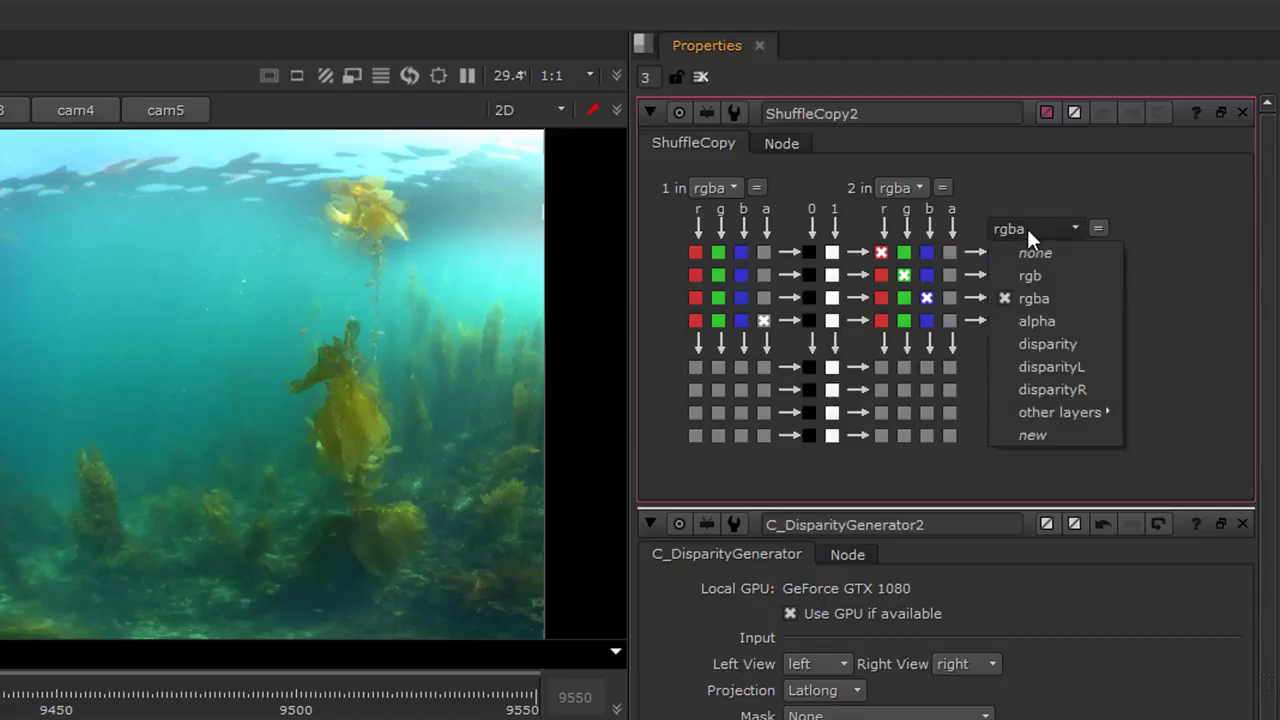
pyautogui.click(1042, 344)
pyautogui.click(710, 188)
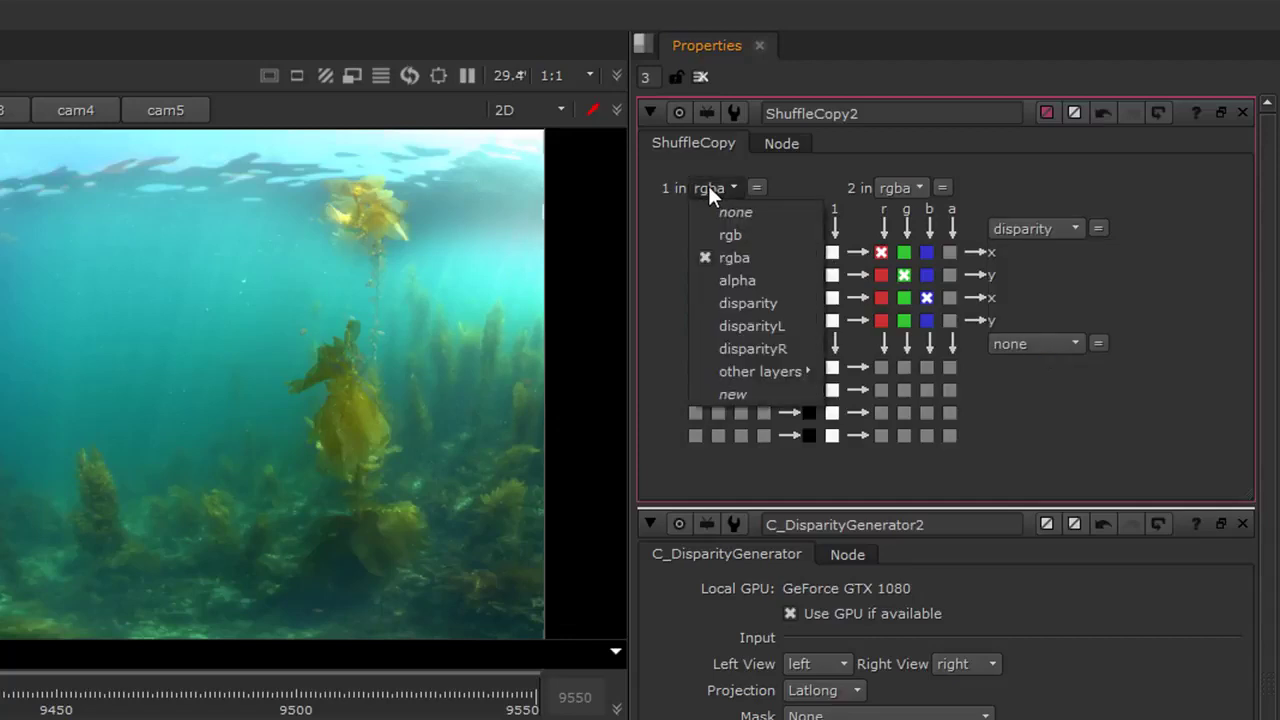
pyautogui.click(724, 300)
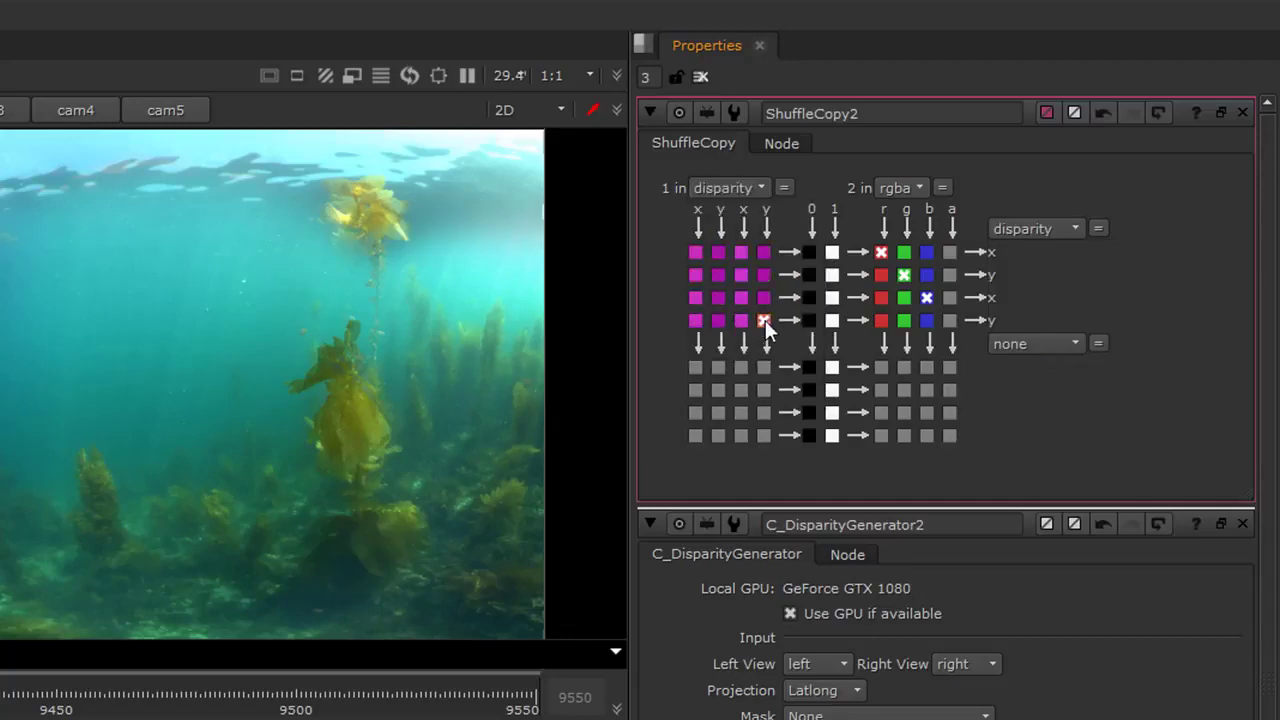
pyautogui.click(740, 298)
pyautogui.click(717, 275)
pyautogui.click(695, 252)
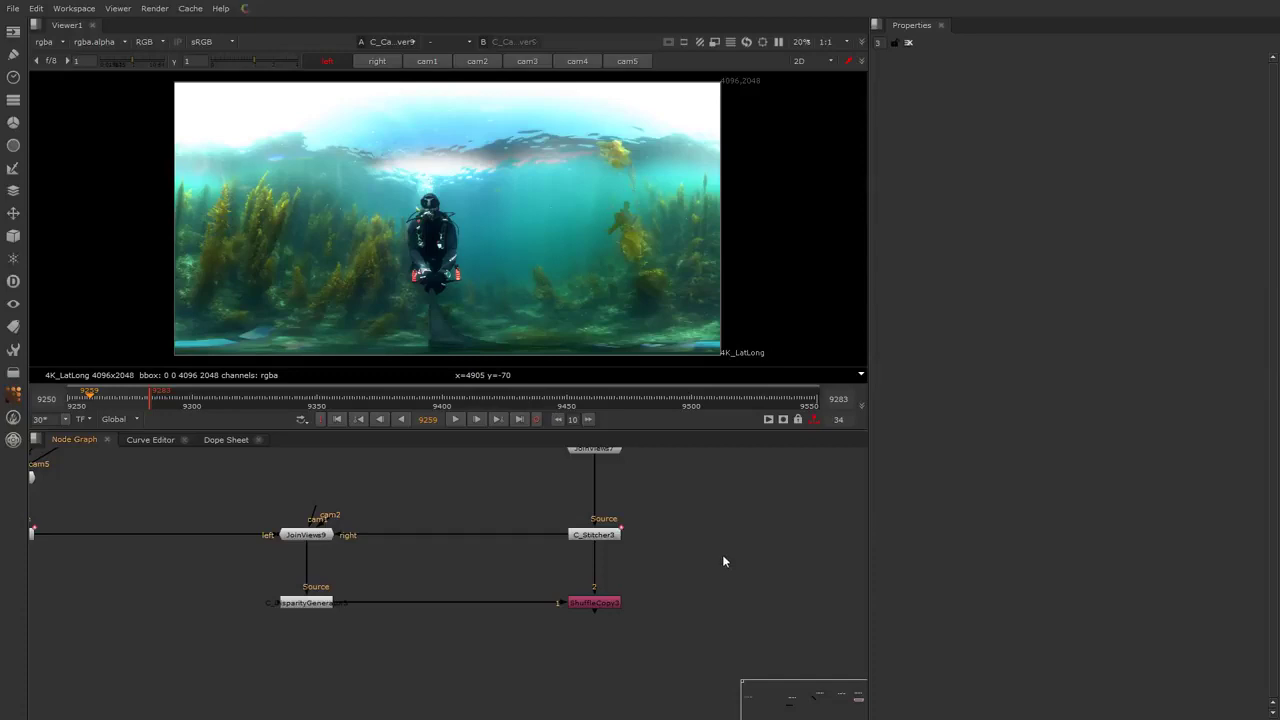
# Add an IDistort node, connect its input to the ShuffleCopy node below C_Stitcher3, and line it up level with that node
pyautogui.press('Tab')
pyautogui.write('id')
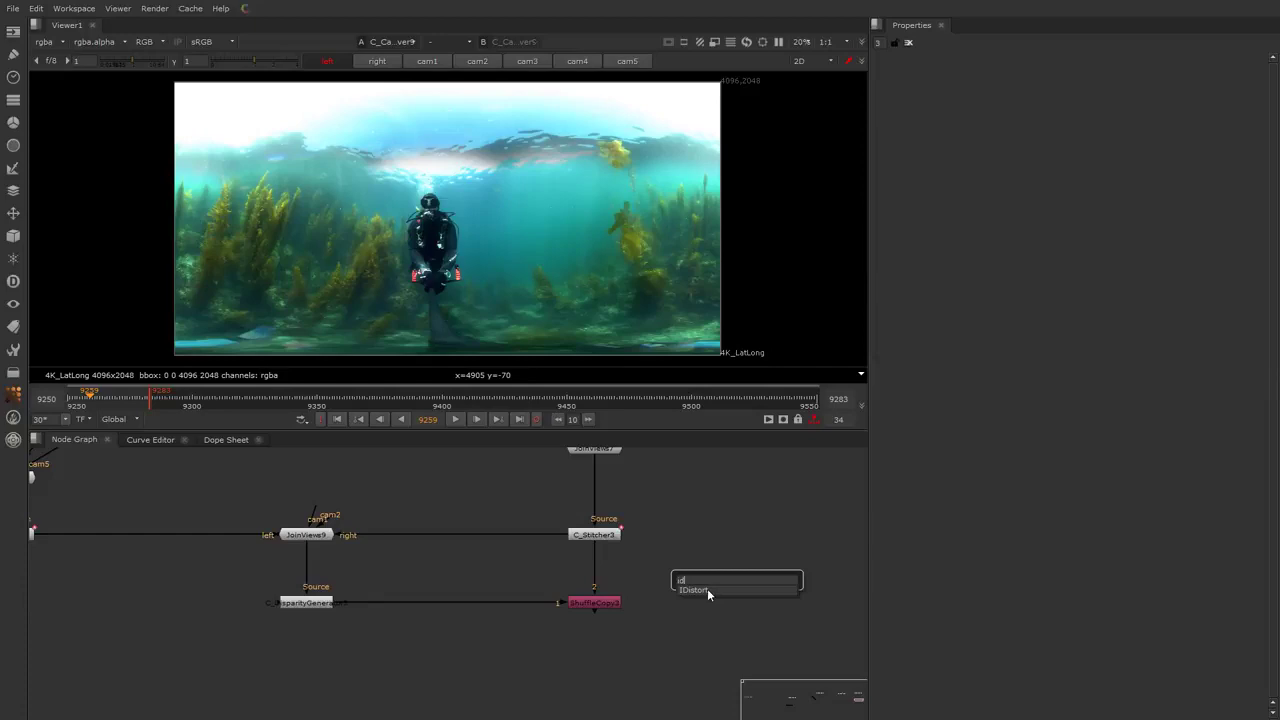
pyautogui.click(707, 591)
pyautogui.click(753, 549)
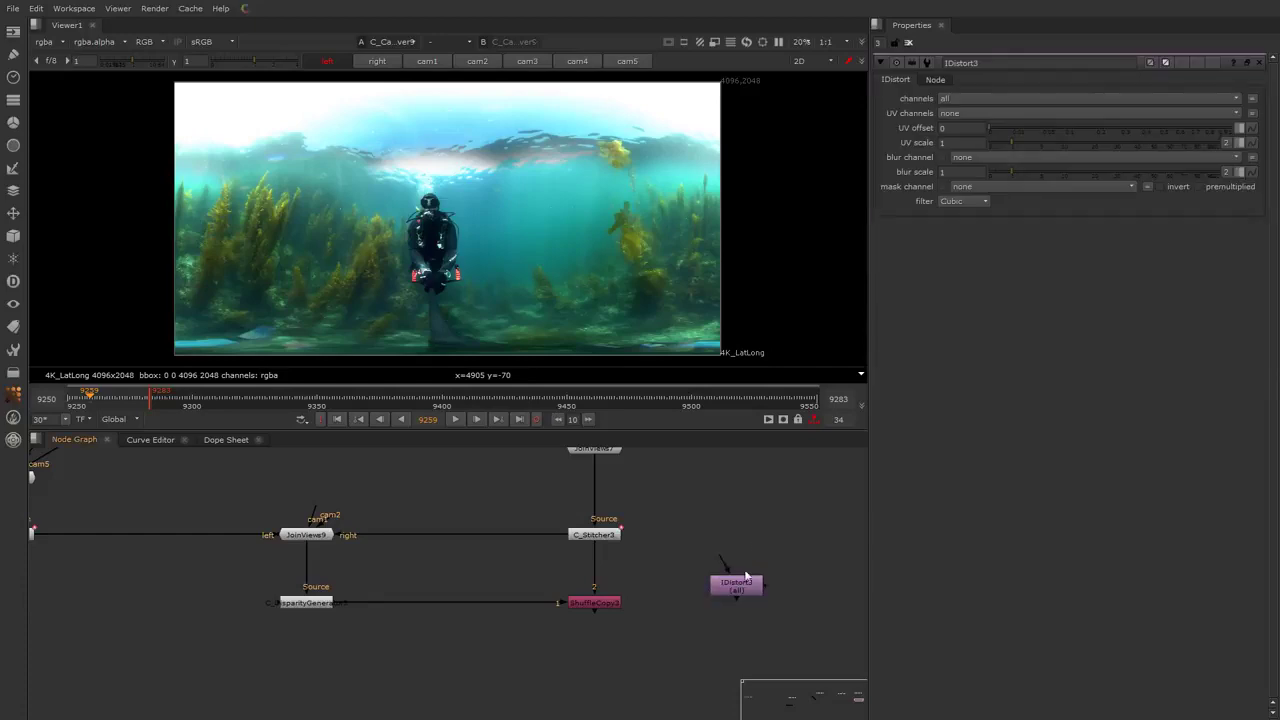
pyautogui.click(742, 587)
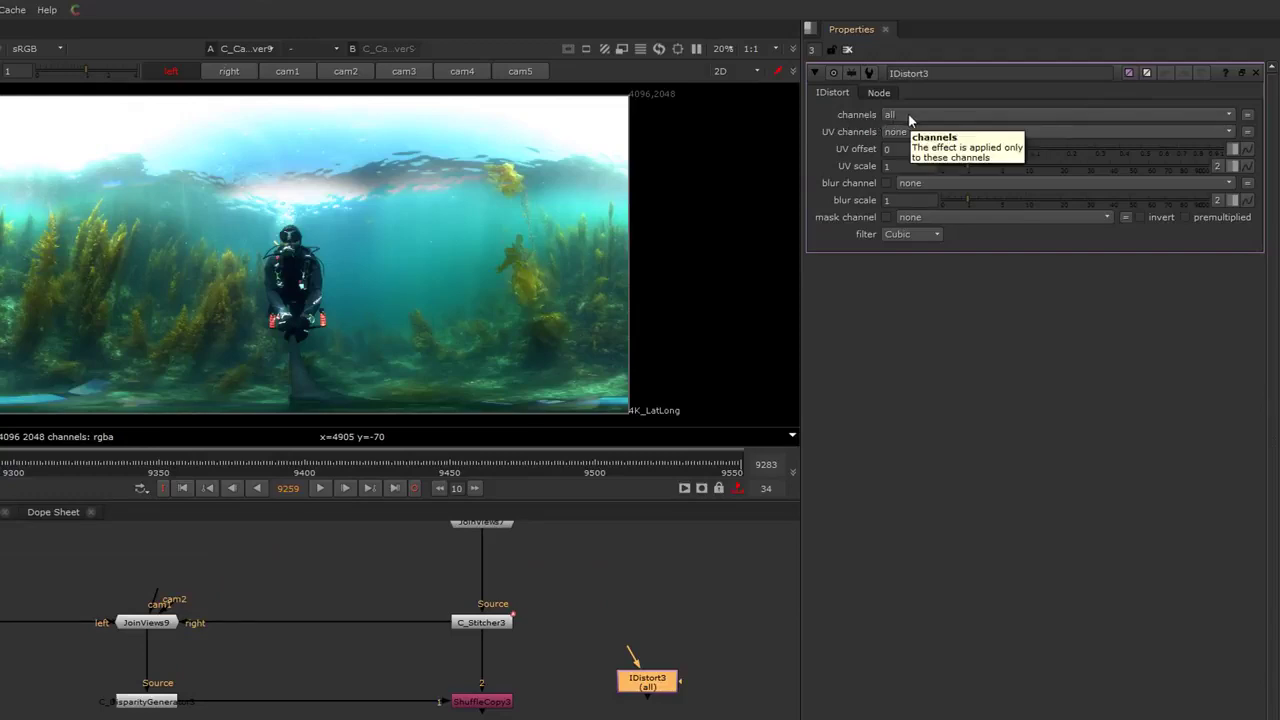
pyautogui.moveTo(636, 655); pyautogui.dragTo(500, 706)
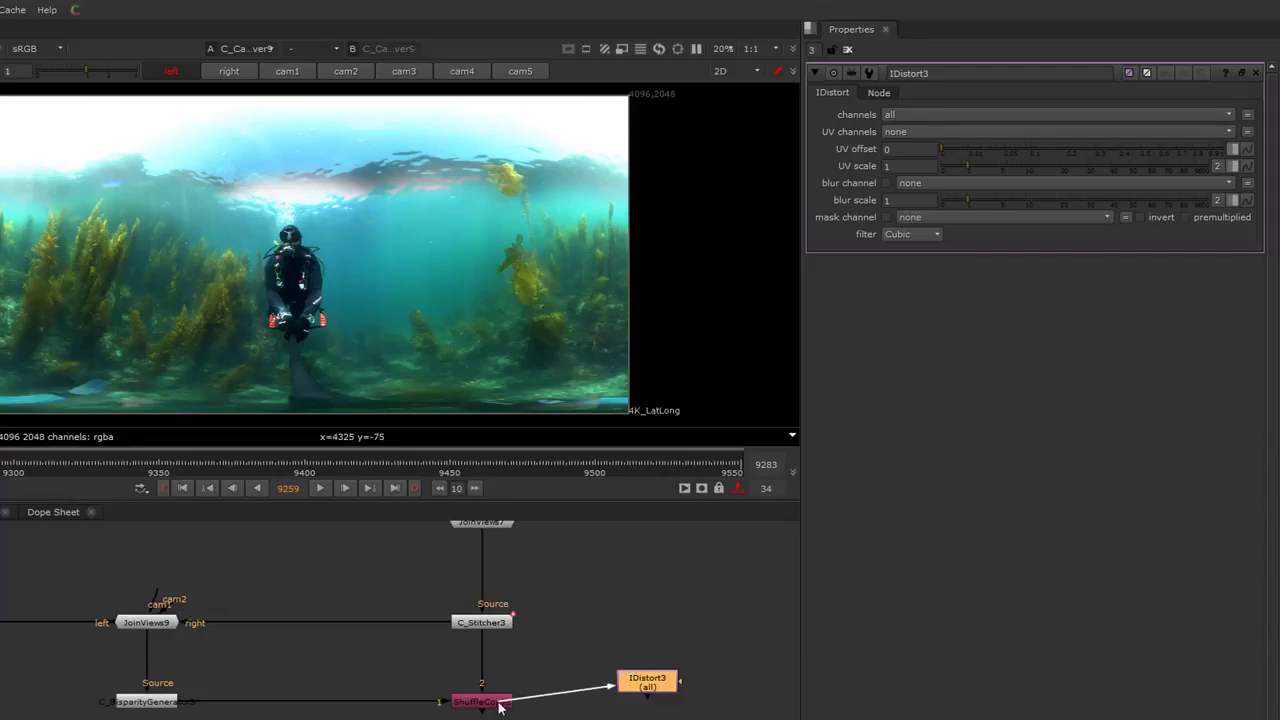
pyautogui.click(495, 702)
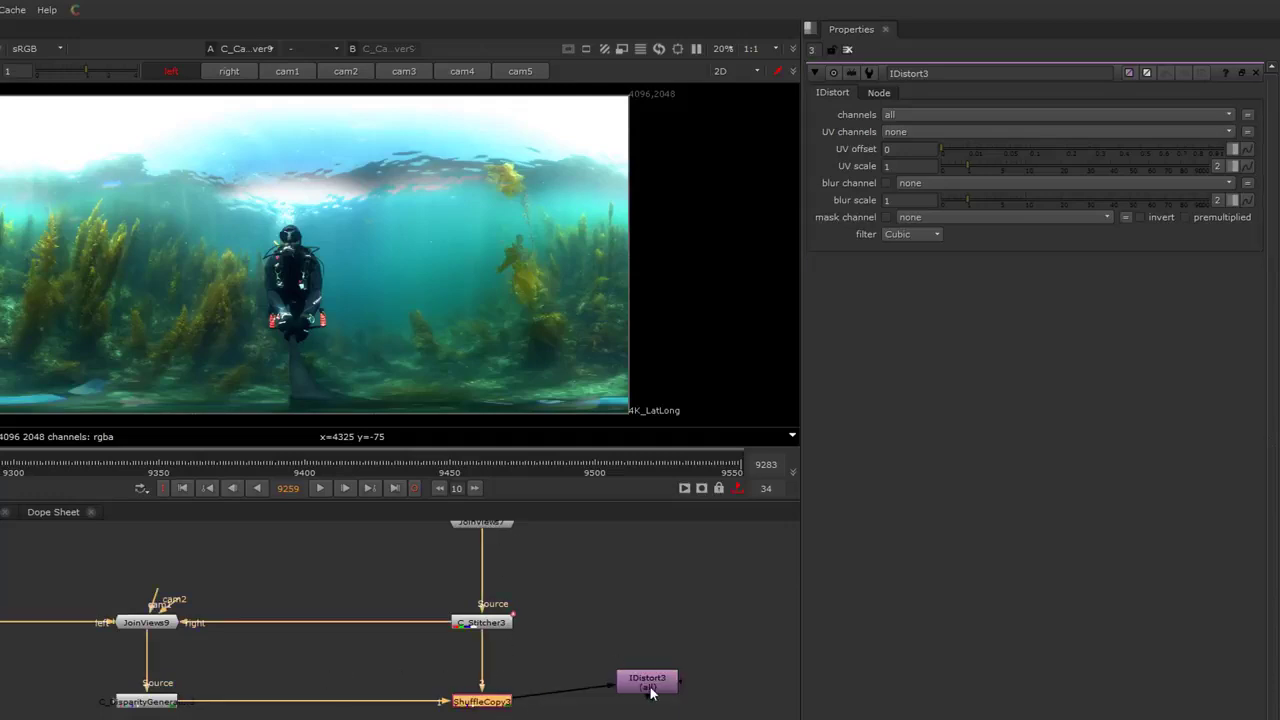
pyautogui.moveTo(650, 692); pyautogui.dragTo(636, 710)
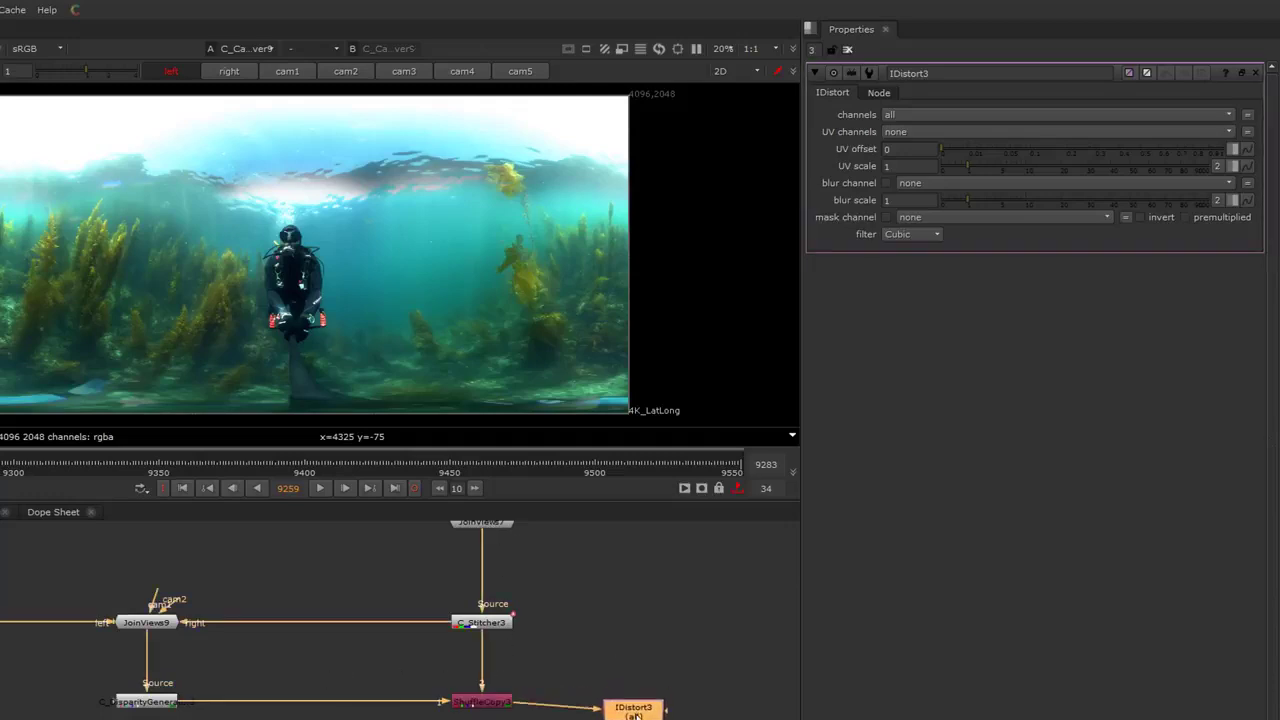
# Review the IDistort node's channels and UV channels options, and split its UV scale into separate width and height values
pyautogui.click(910, 116)
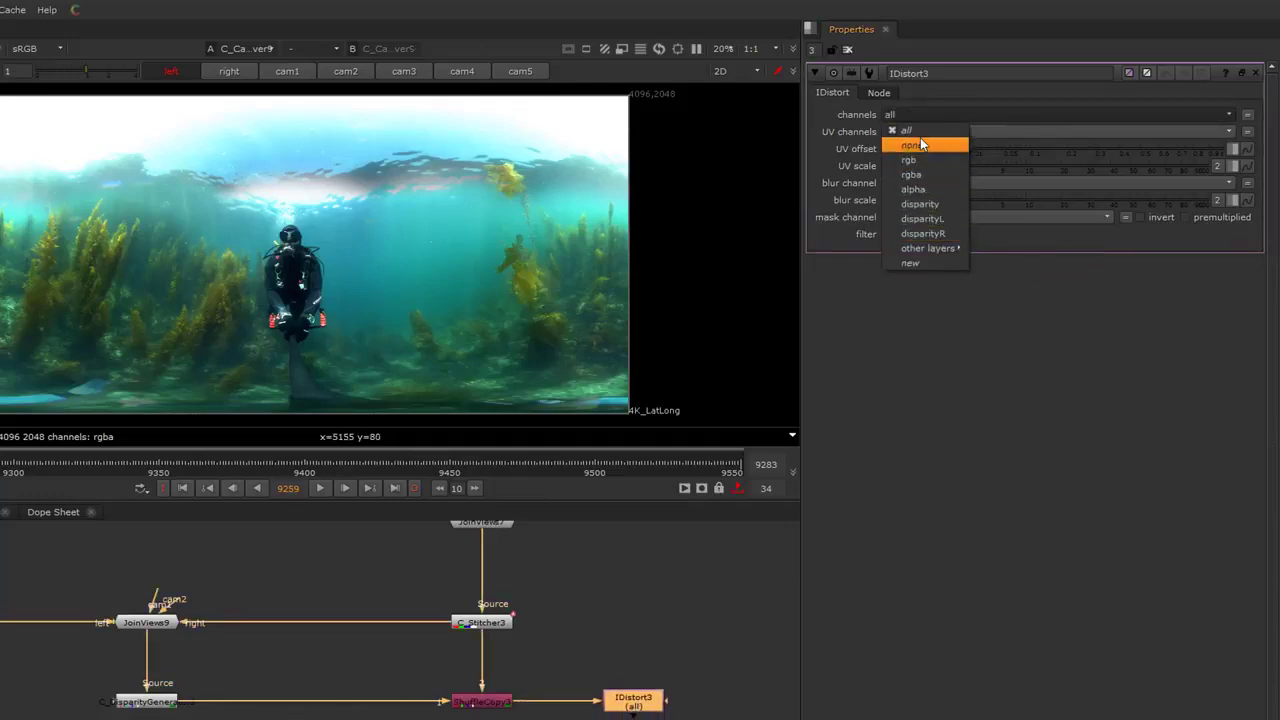
pyautogui.click(941, 345)
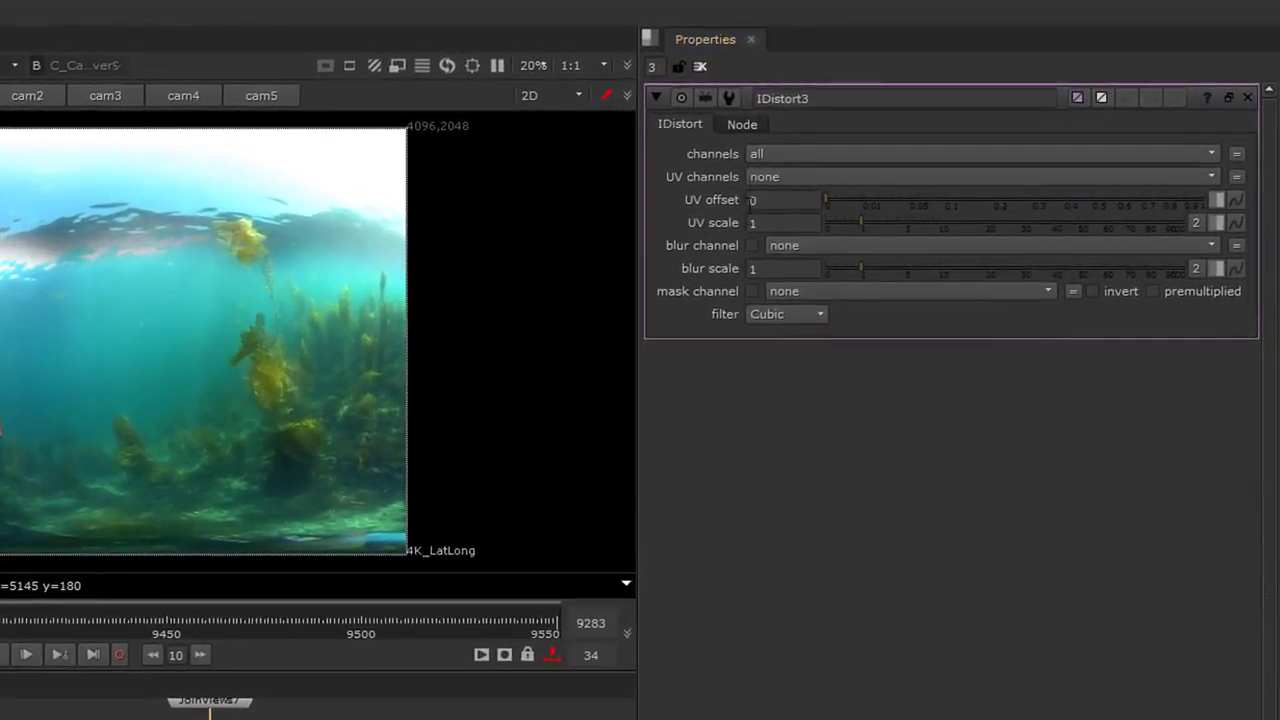
pyautogui.moveTo(797, 180)
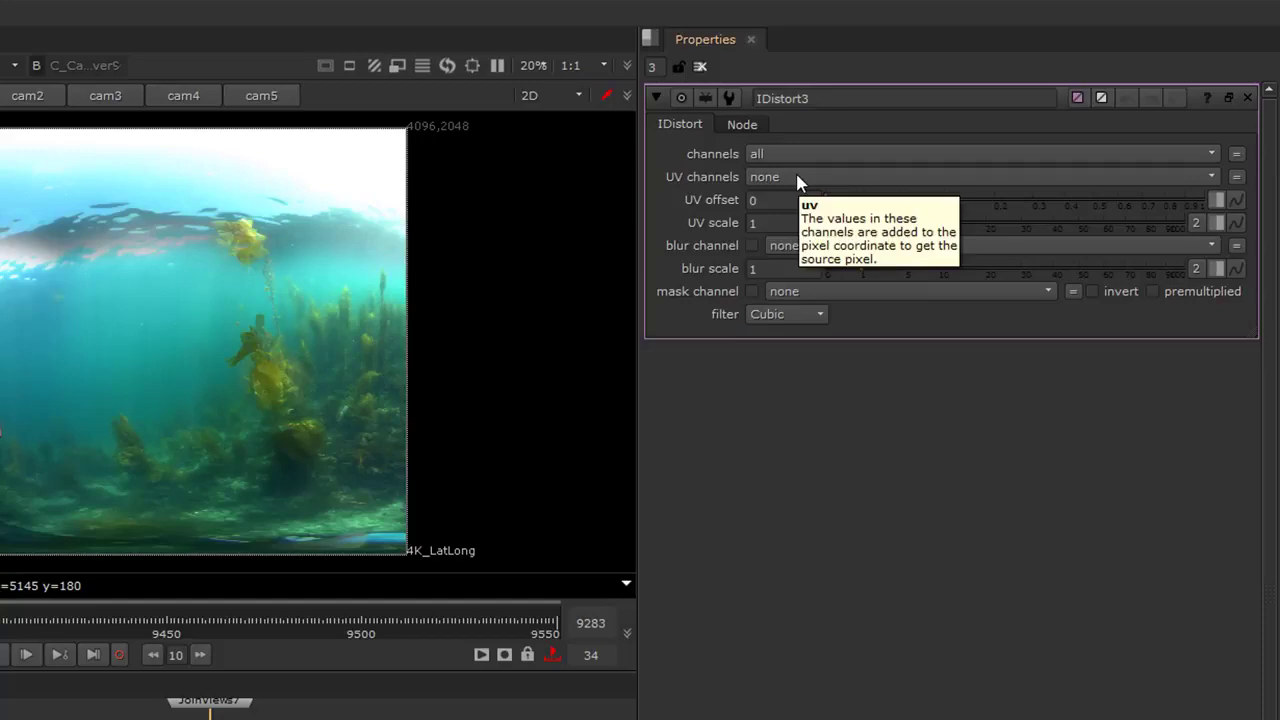
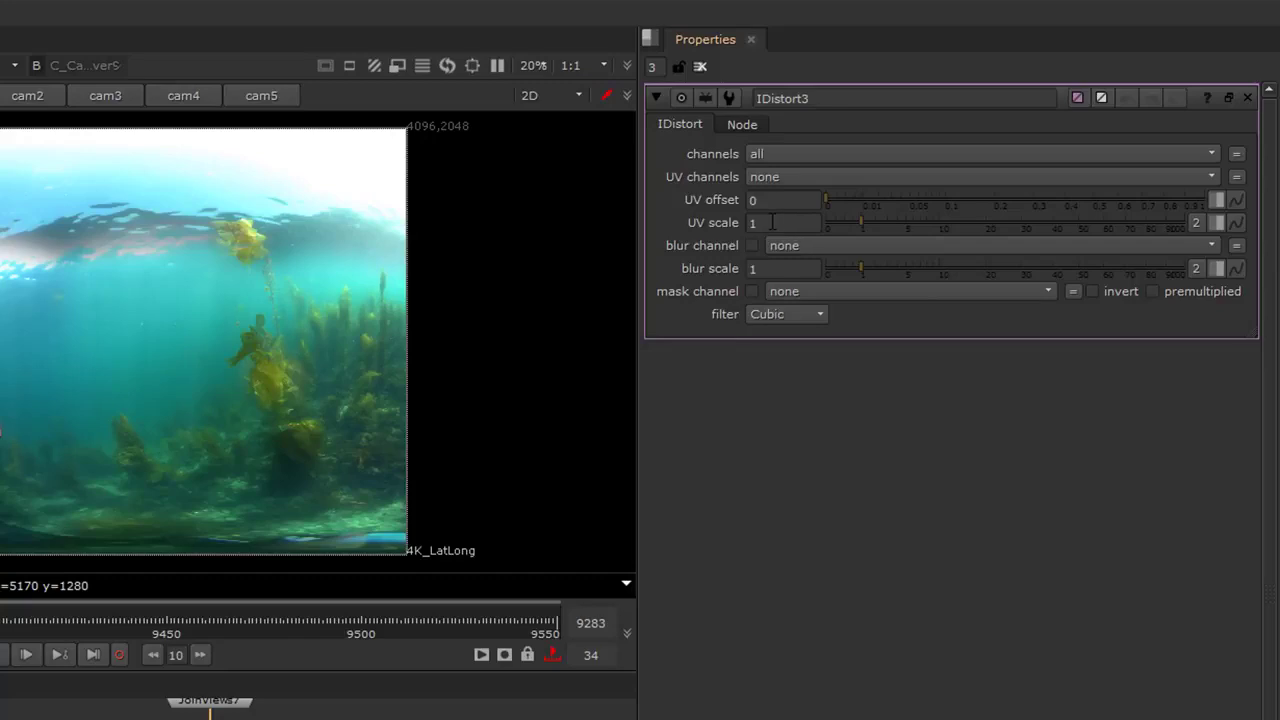
pyautogui.click(1196, 226)
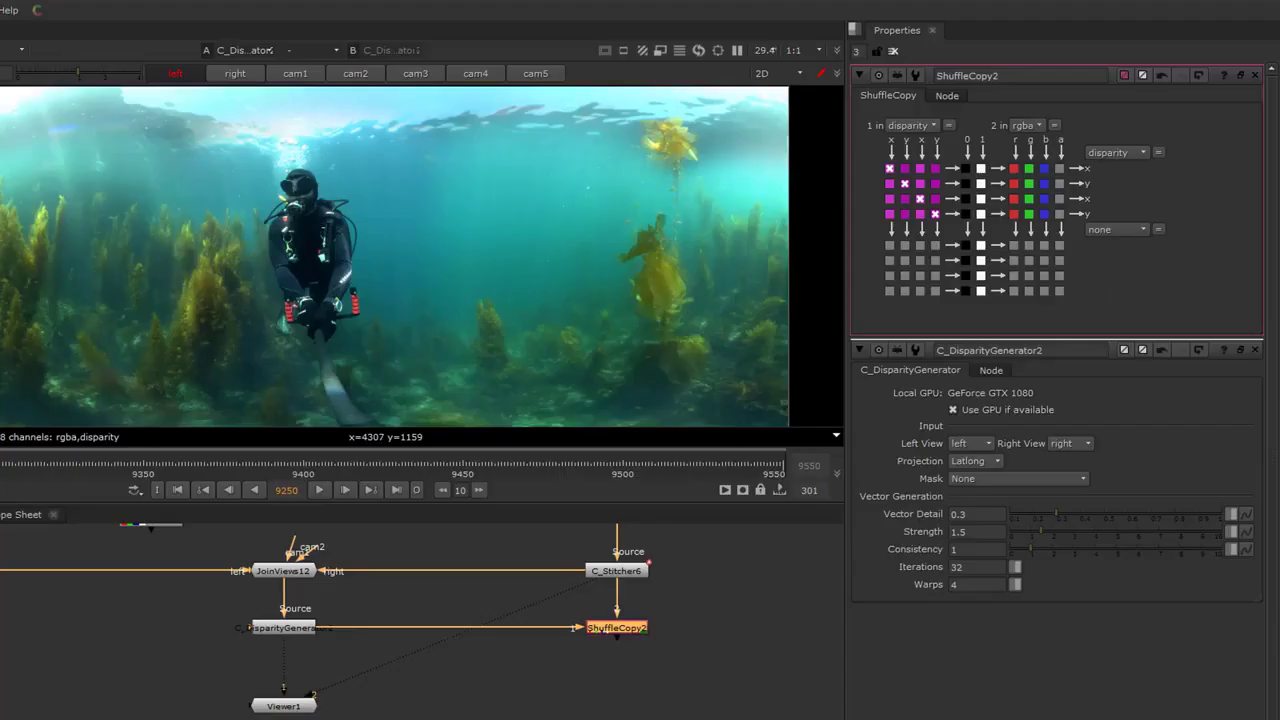
# Add an IDistort node directly below the ShuffleCopy node under C_Stitcher6, connect the two, and show the result through viewer input 1
pyautogui.click(660, 702)
pyautogui.press('Tab')
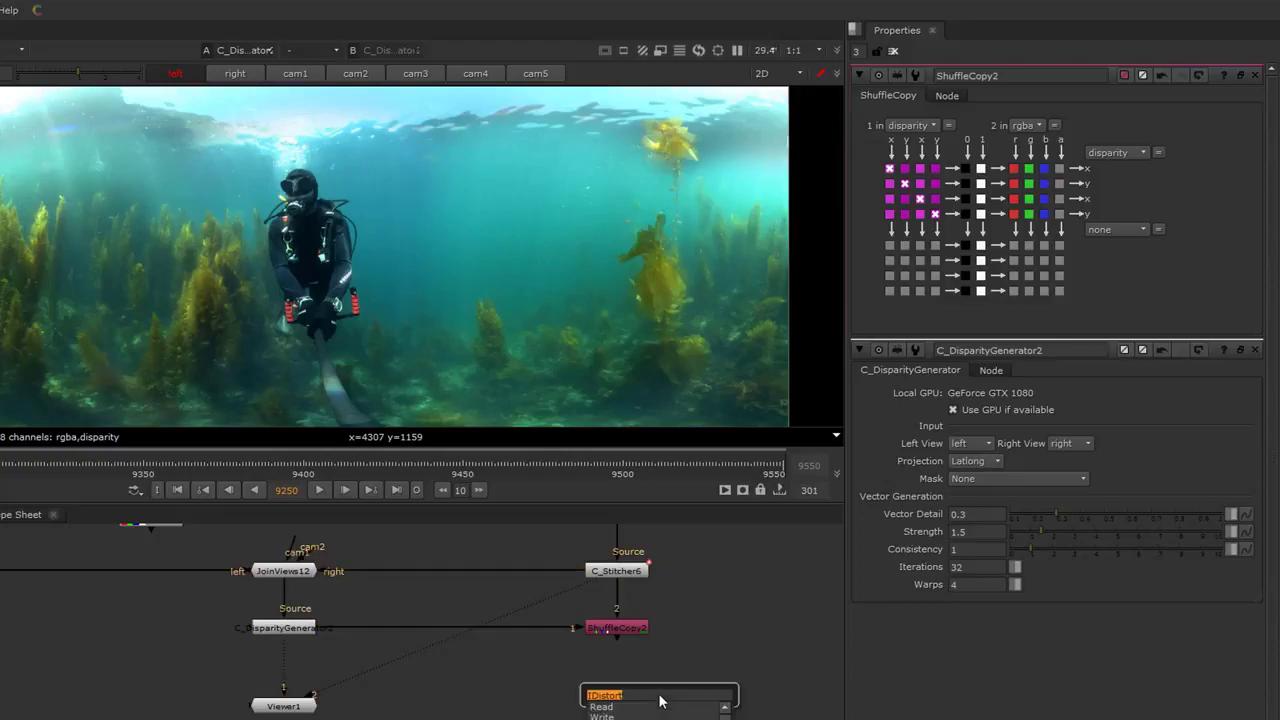
pyautogui.press('Return')
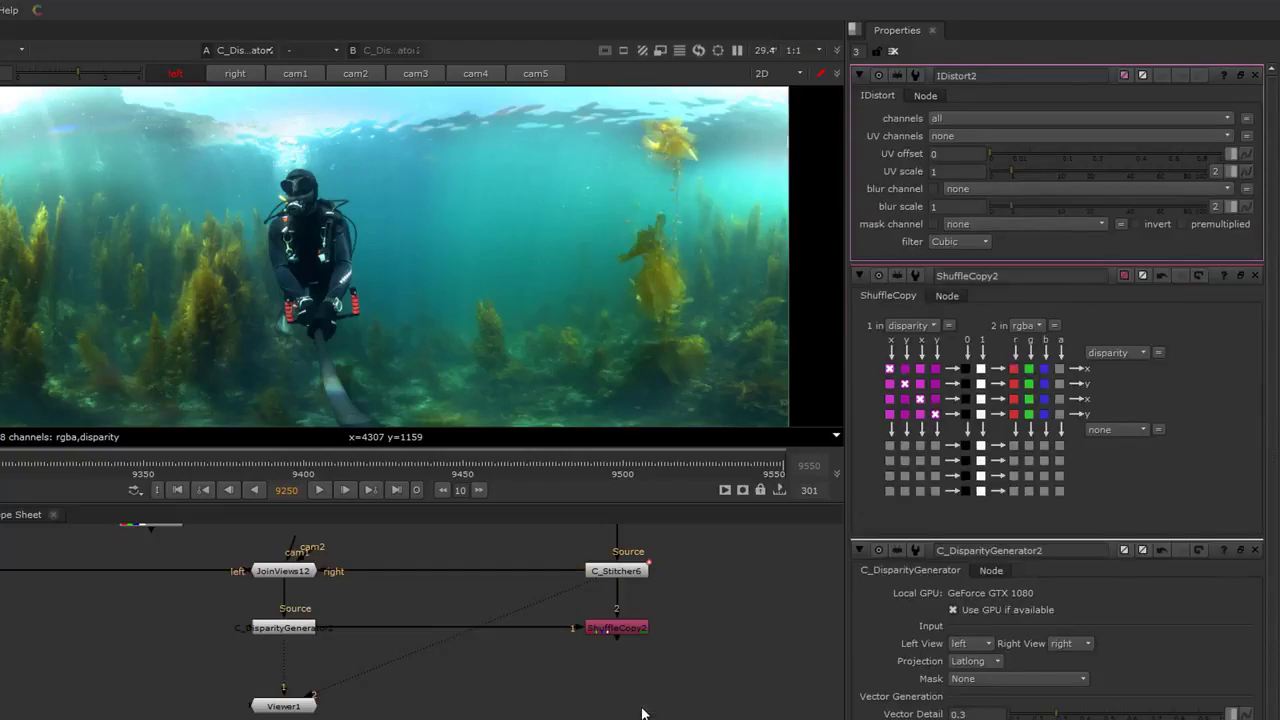
pyautogui.moveTo(645, 669); pyautogui.dragTo(625, 628)
pyautogui.moveTo(664, 705); pyautogui.dragTo(622, 692)
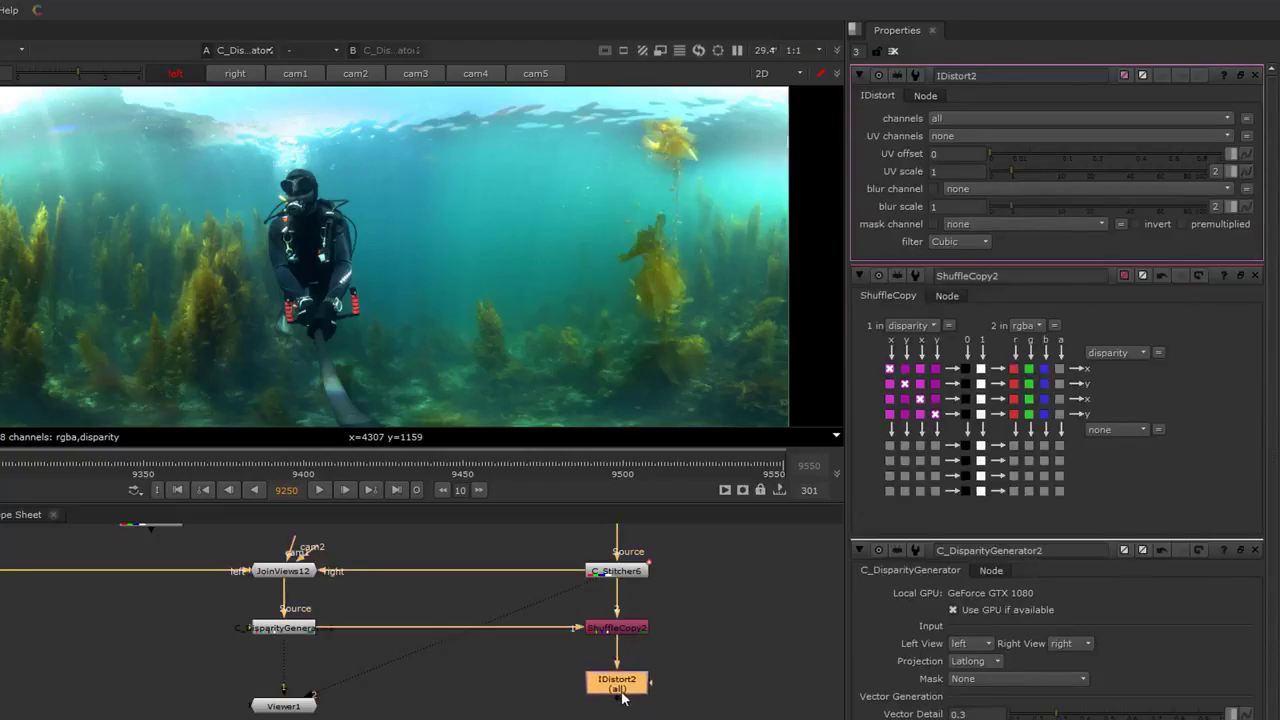
pyautogui.press('1')
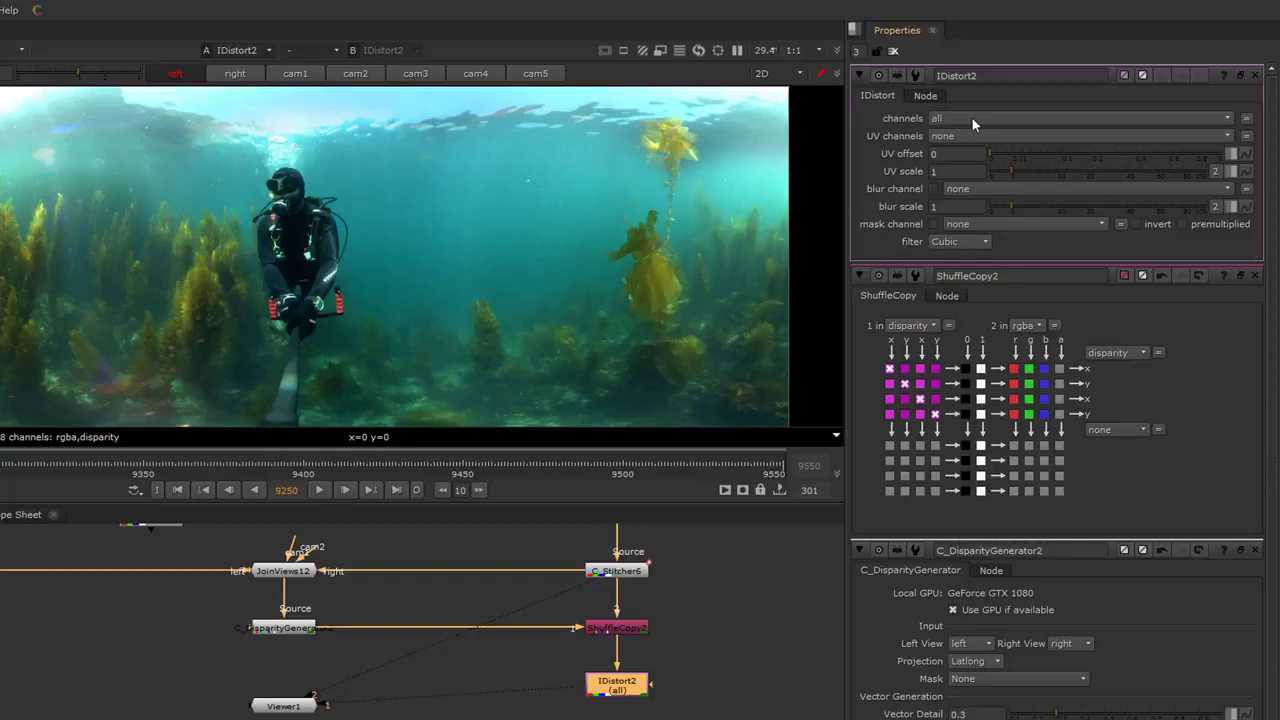
# Set the IDistort node's UV channels to disparity, and split the UV scale with its width set to 0
pyautogui.moveTo(957, 137)
pyautogui.click(956, 137)
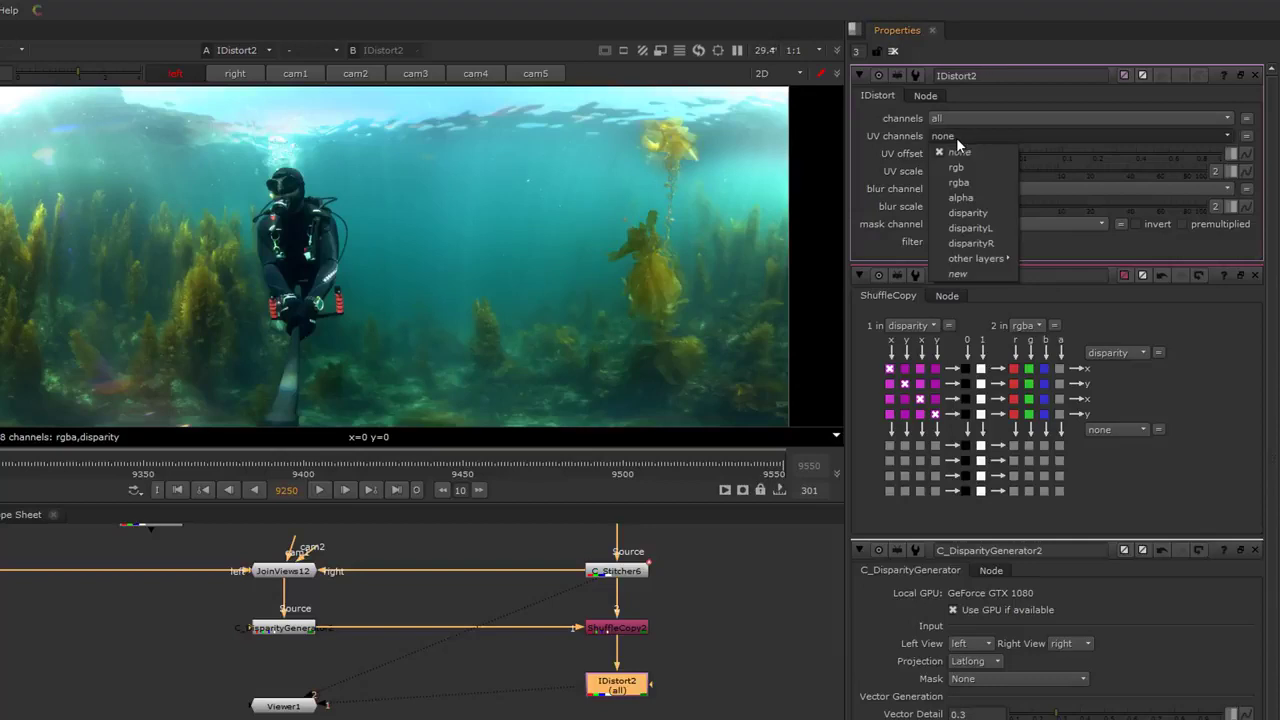
pyautogui.click(965, 213)
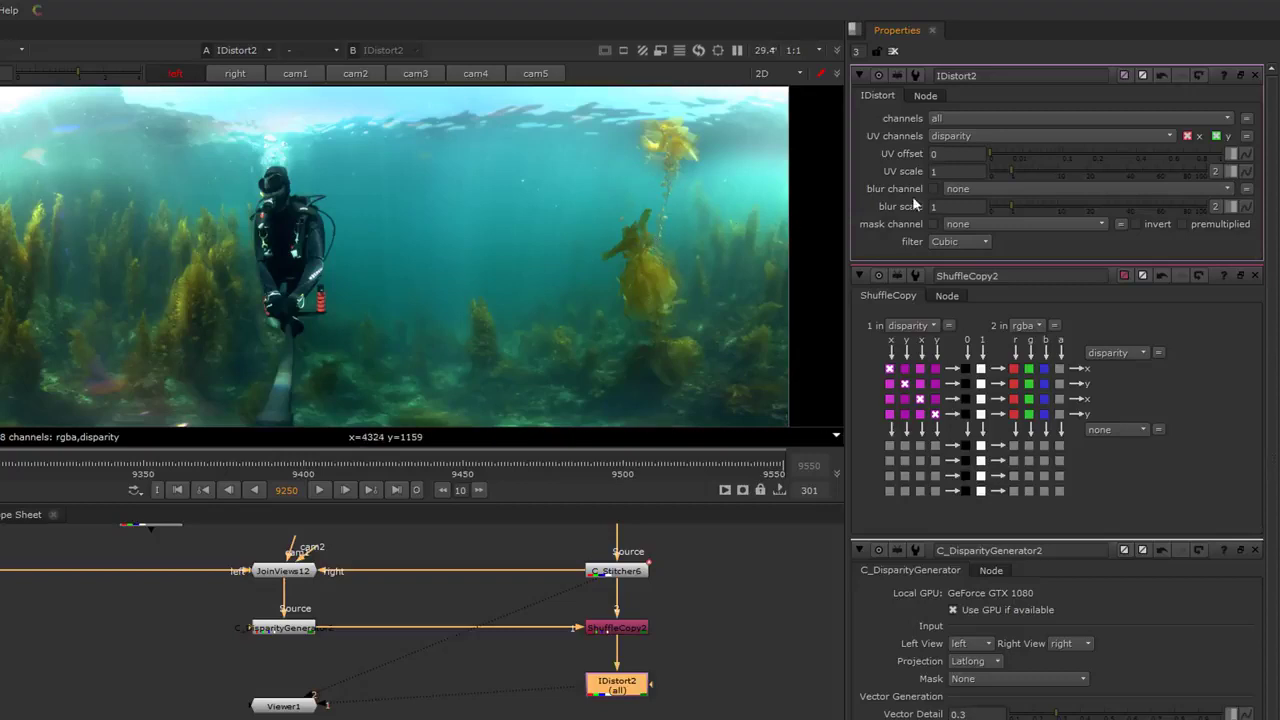
pyautogui.click(1214, 172)
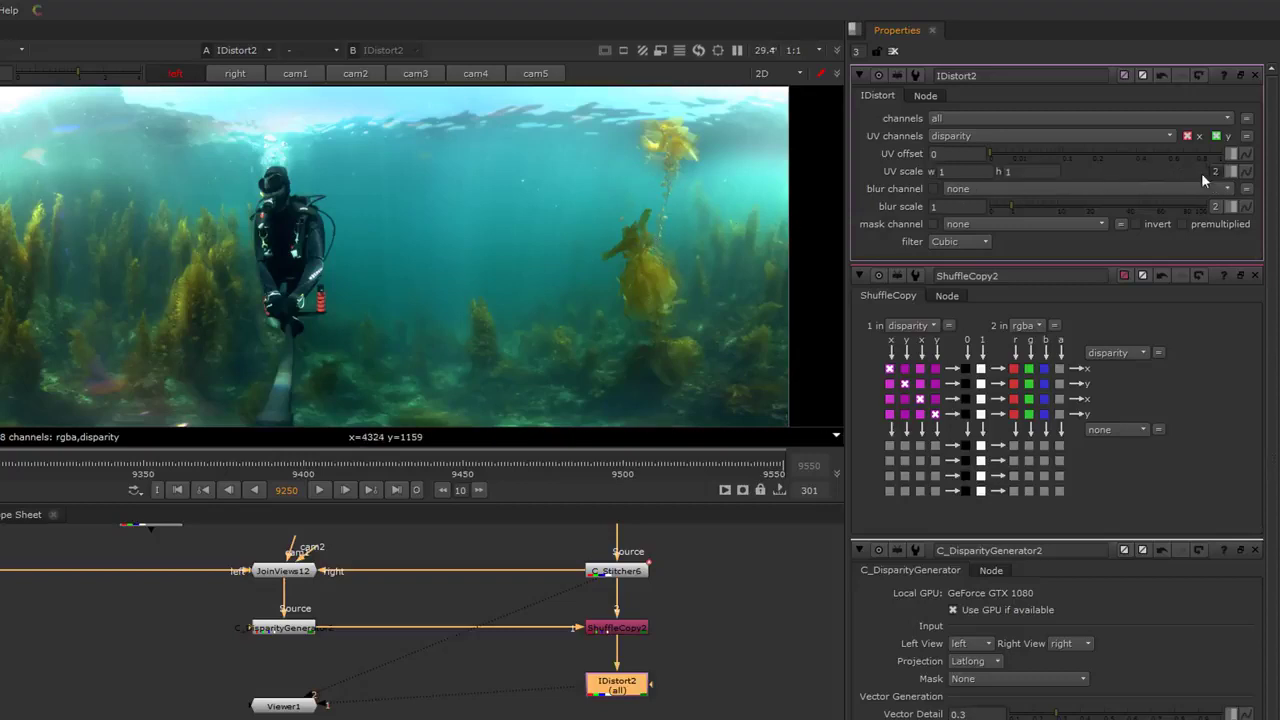
pyautogui.click(960, 171)
pyautogui.write('0')
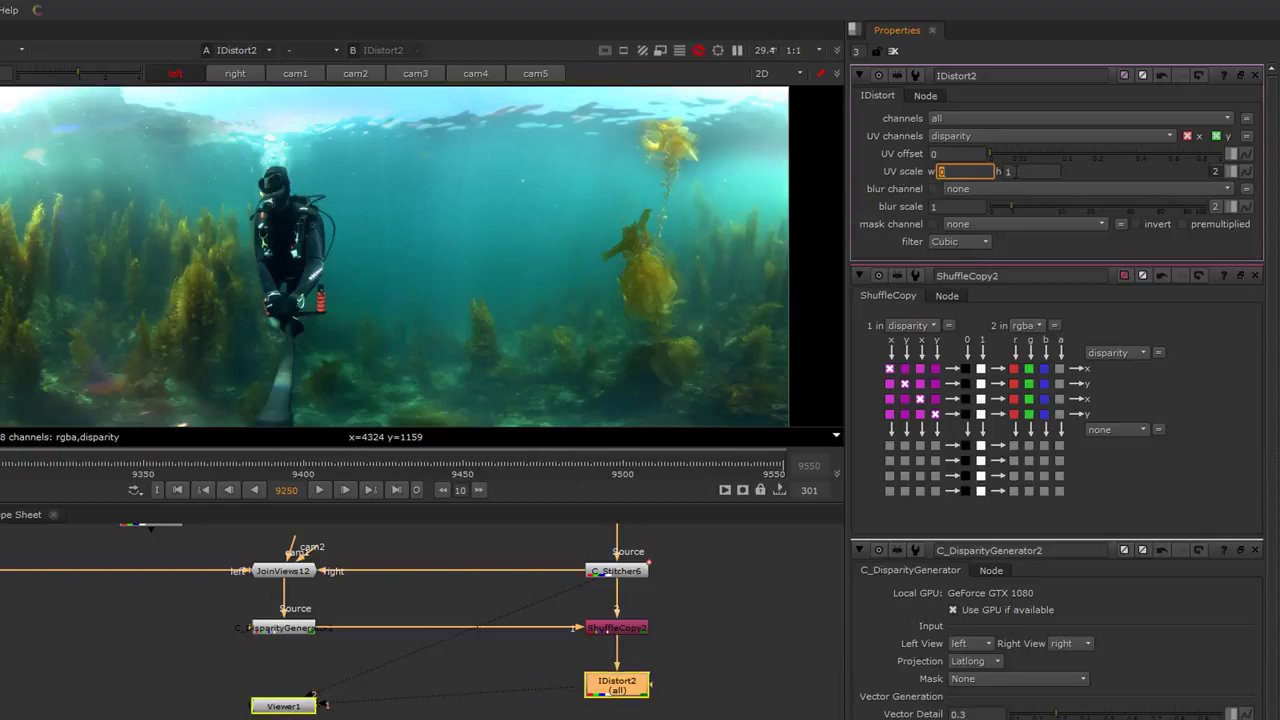
pyautogui.click(701, 649)
# Compare the panorama with and without the vertical disparity warp by disabling and re-enabling the IDistort node
pyautogui.click(618, 688)
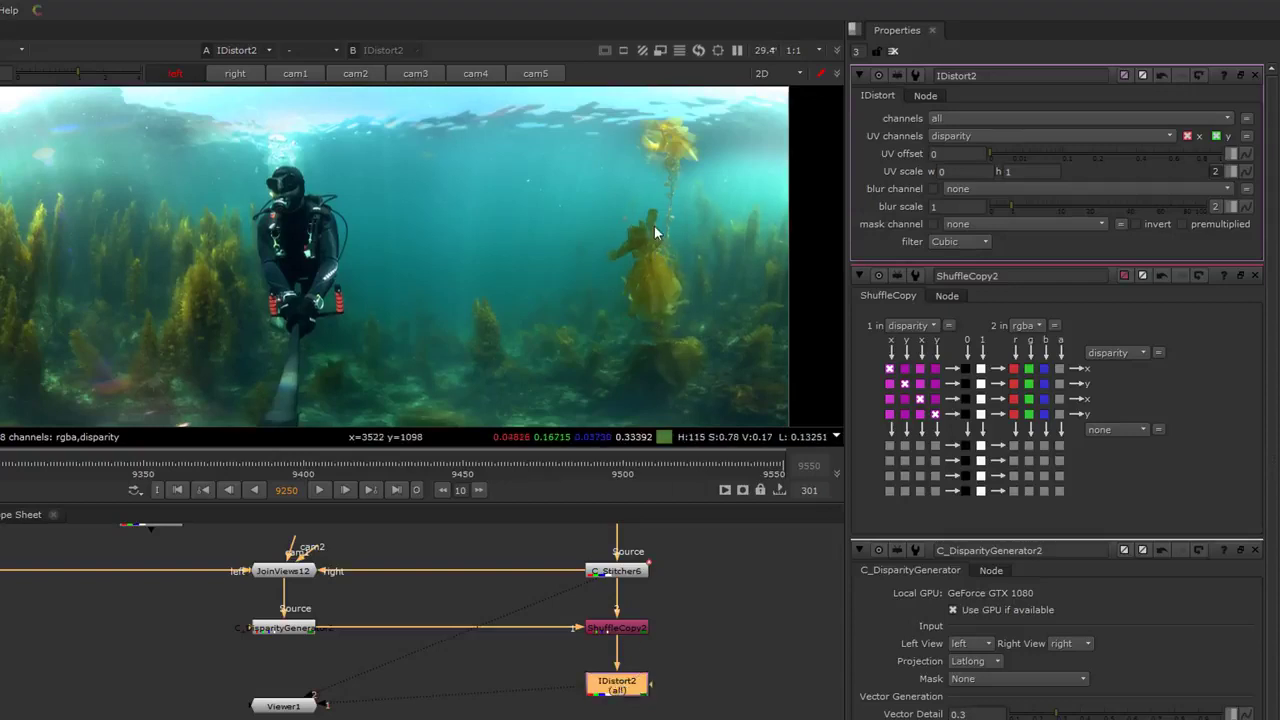
pyautogui.press('d')
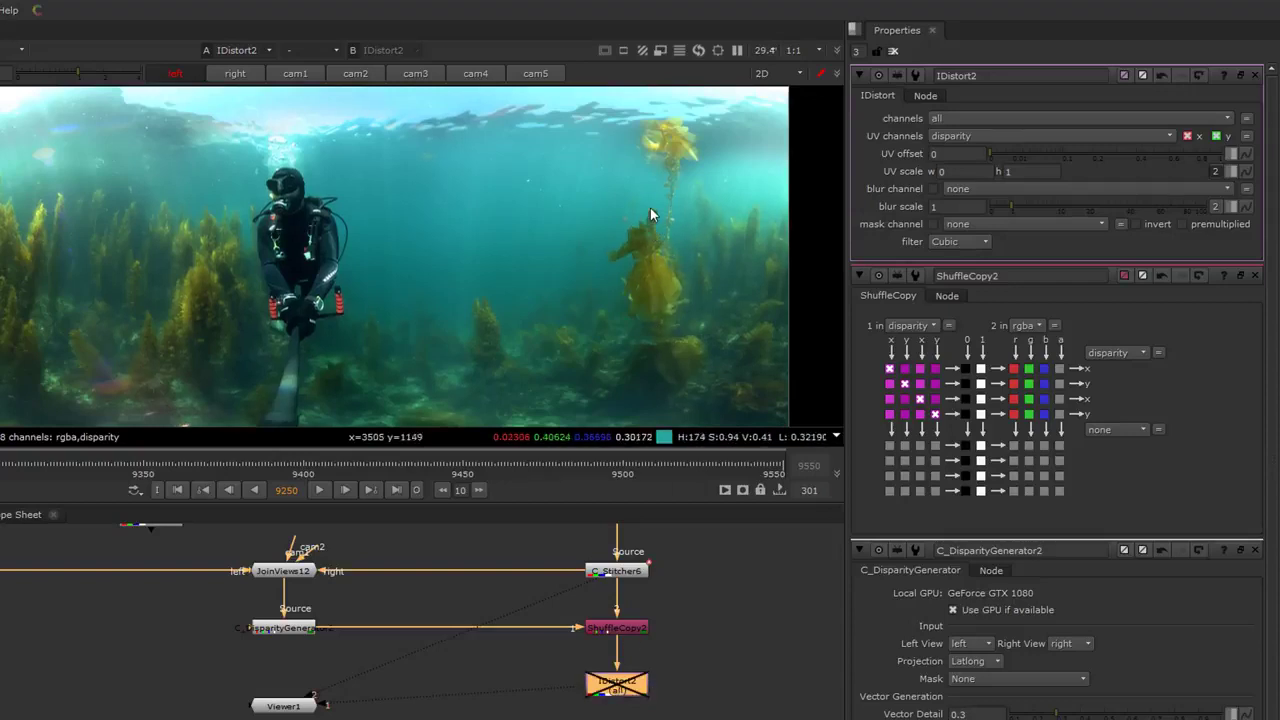
pyautogui.press('d')
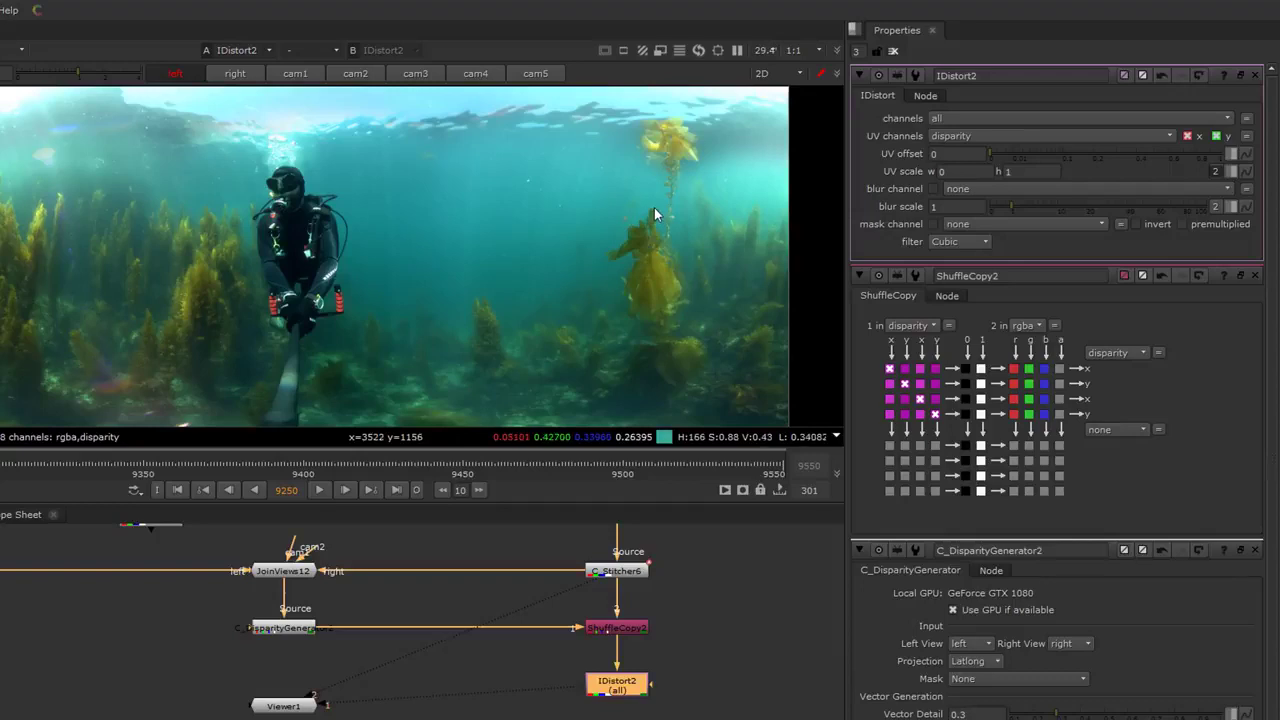
# Switch the viewer to the right eye and compare C_Stitcher5's panorama with the output of the IDistort node
pyautogui.click(230, 75)
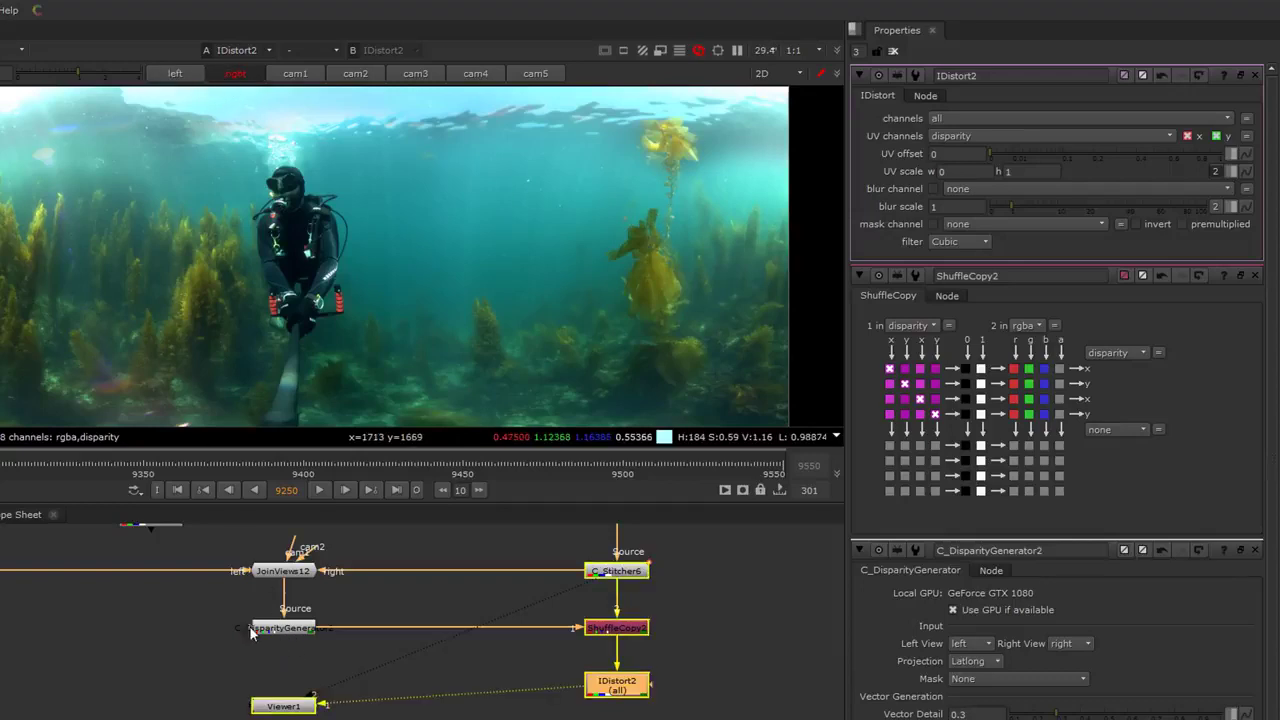
pyautogui.click(451, 596)
pyautogui.press('1')
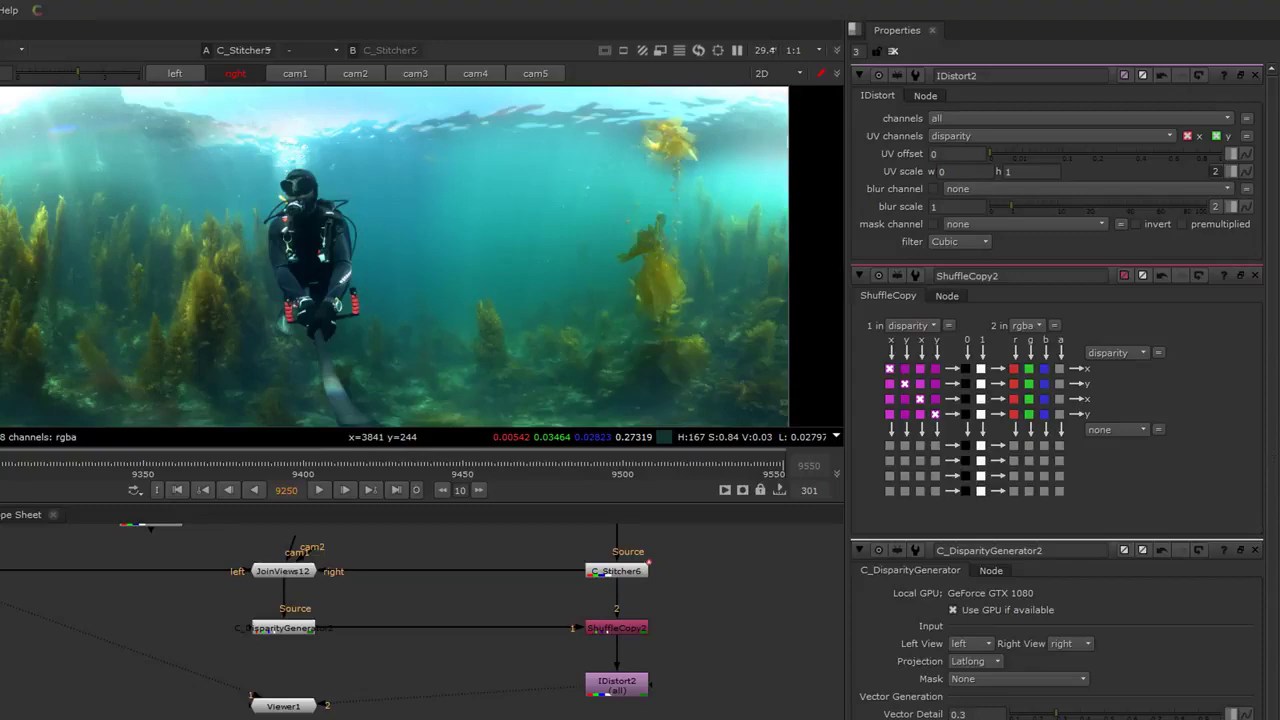
pyautogui.click(256, 701)
pyautogui.click(630, 690)
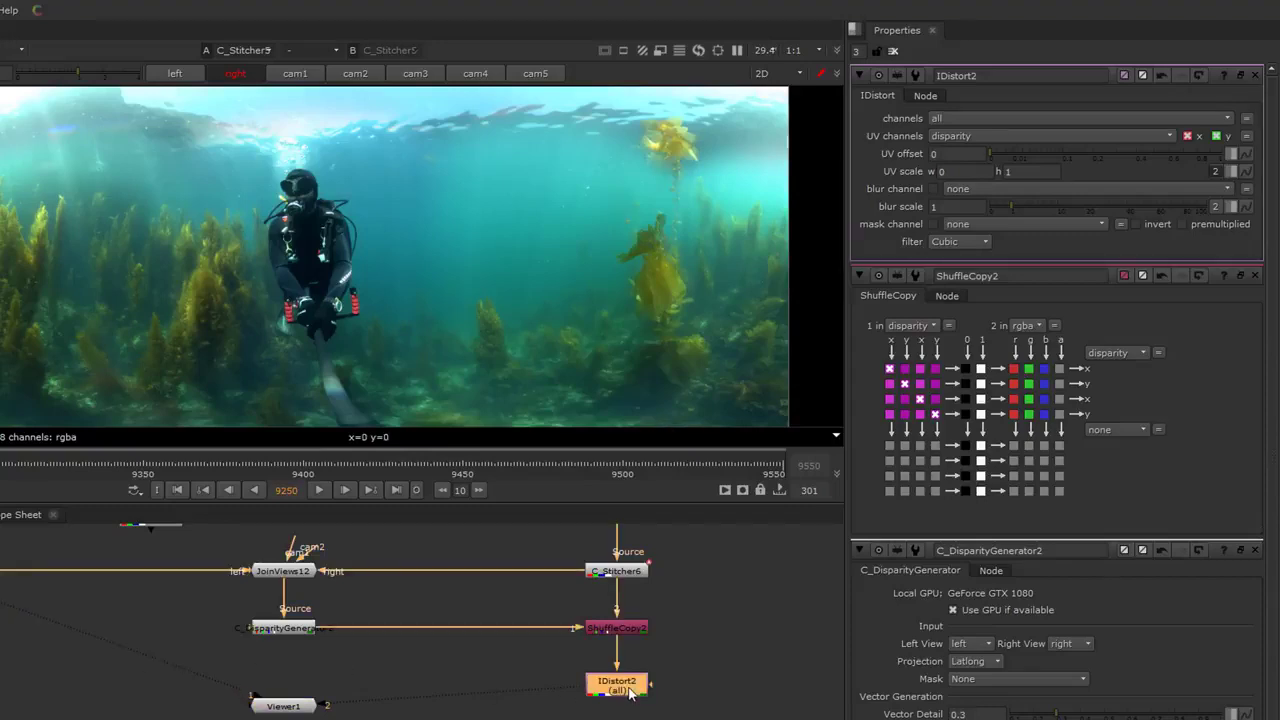
pyautogui.press('1')
pyautogui.press('1')
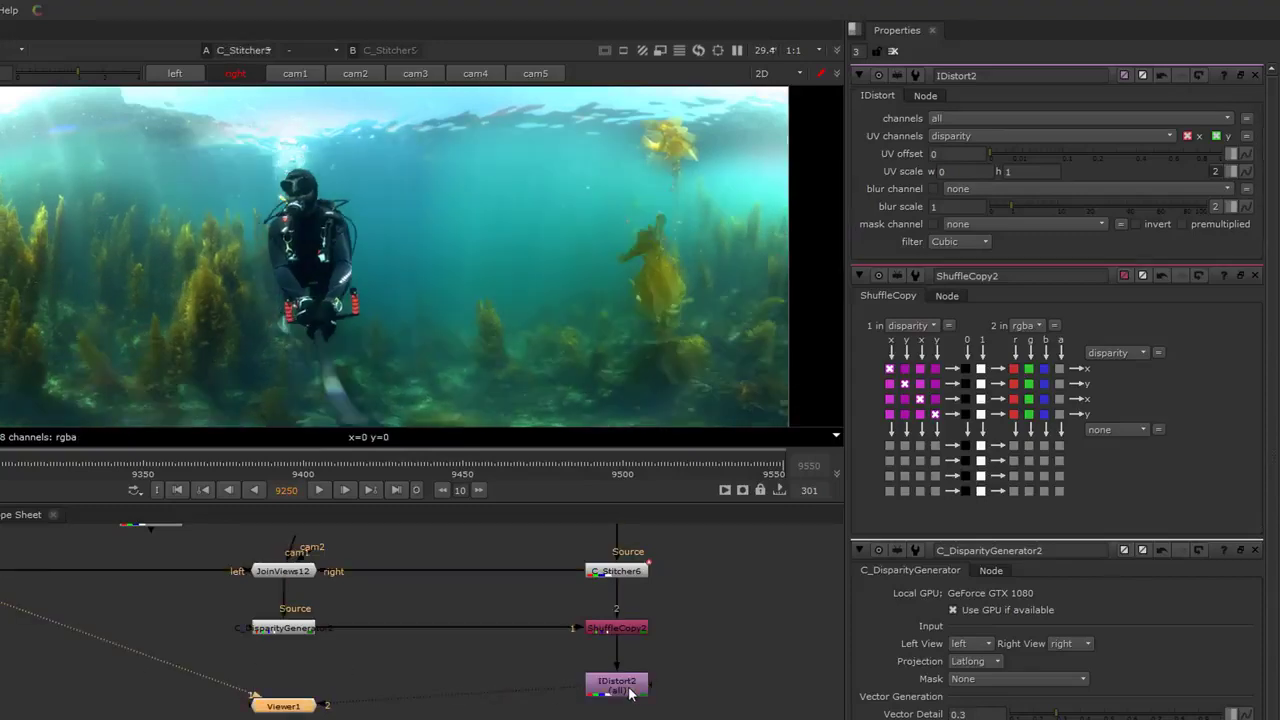
pyautogui.click(630, 690)
pyautogui.press('1')
pyautogui.click(630, 690)
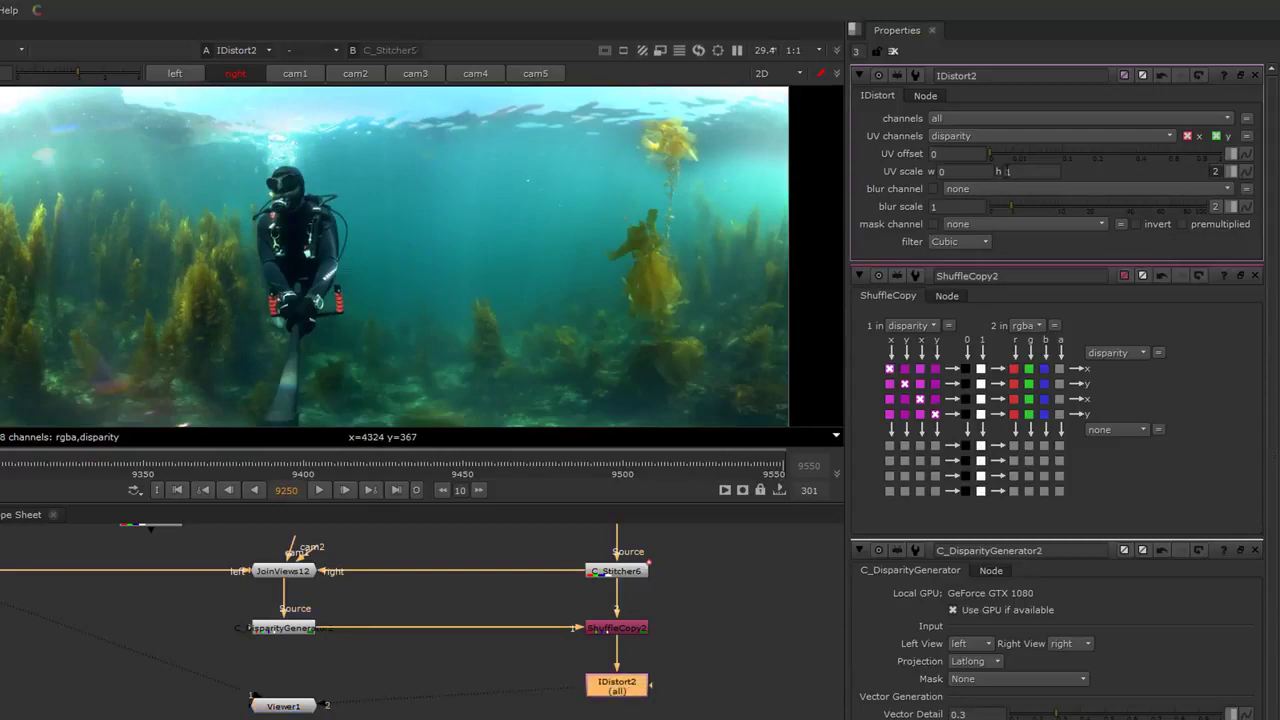
# Set the IDistort node's UV scale height to -1 and close all open node properties
pyautogui.click(1030, 171)
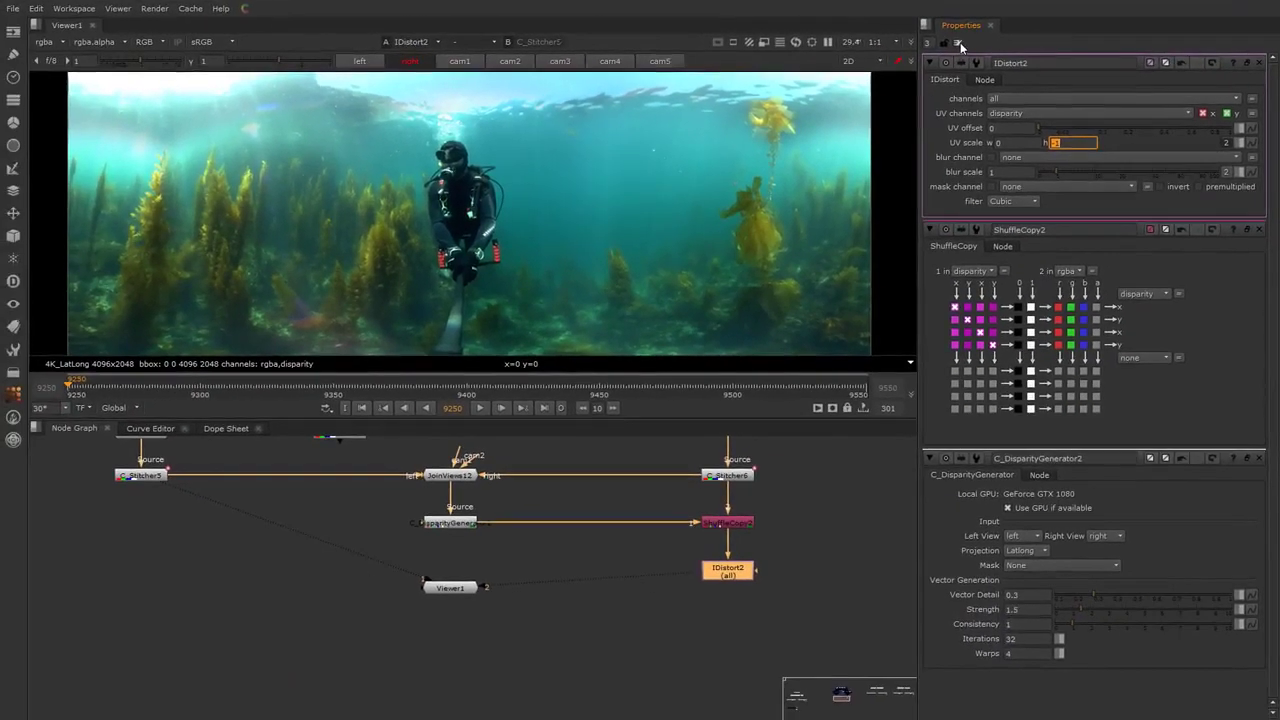
pyautogui.click(960, 42)
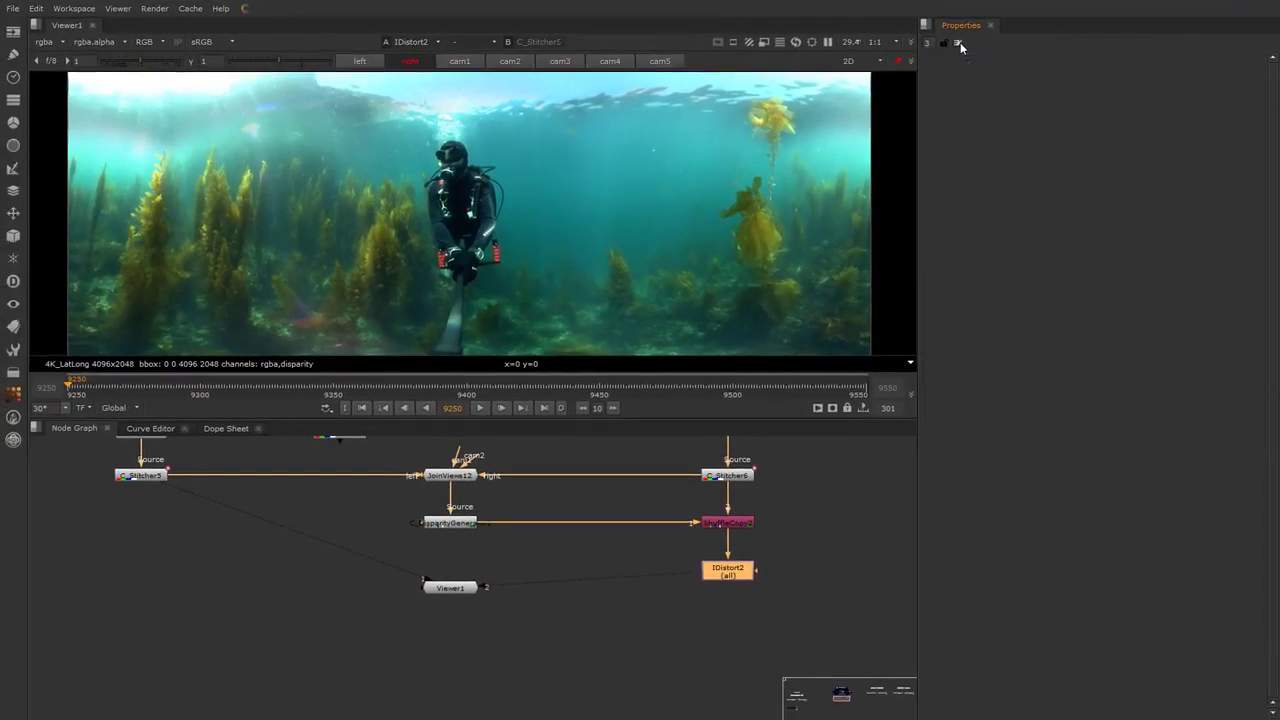
pyautogui.click(853, 496)
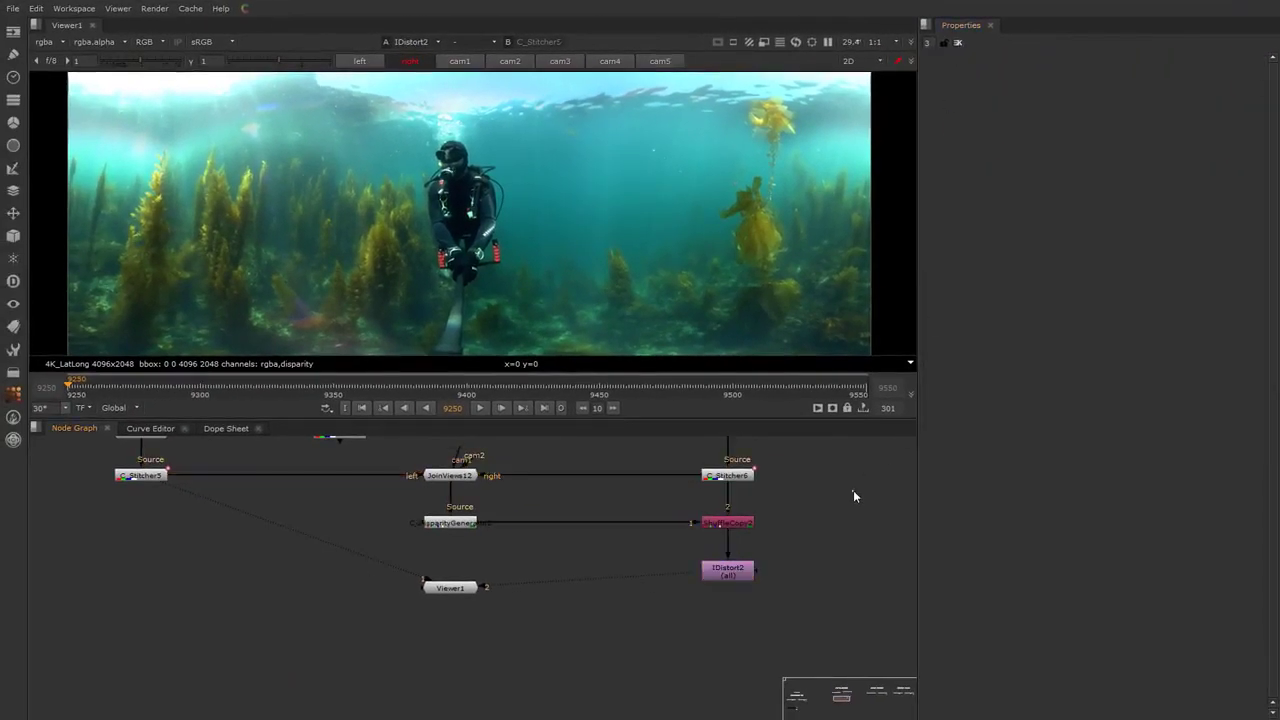
# Alternate the viewer between C_Stitcher5 and the IDistort output to check the vertical alignment of the two eyes
pyautogui.click(141, 477)
pyautogui.press('1')
pyautogui.click(449, 587)
pyautogui.click(727, 575)
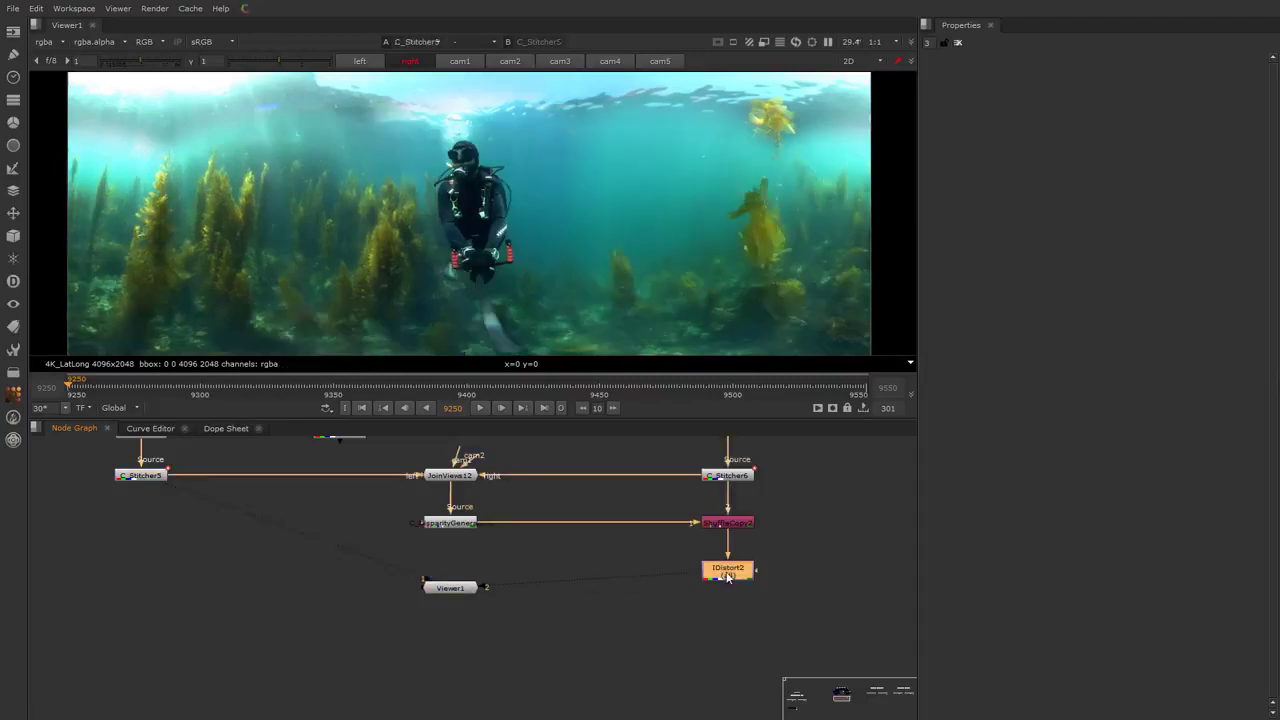
pyautogui.press('1')
pyautogui.press('1')
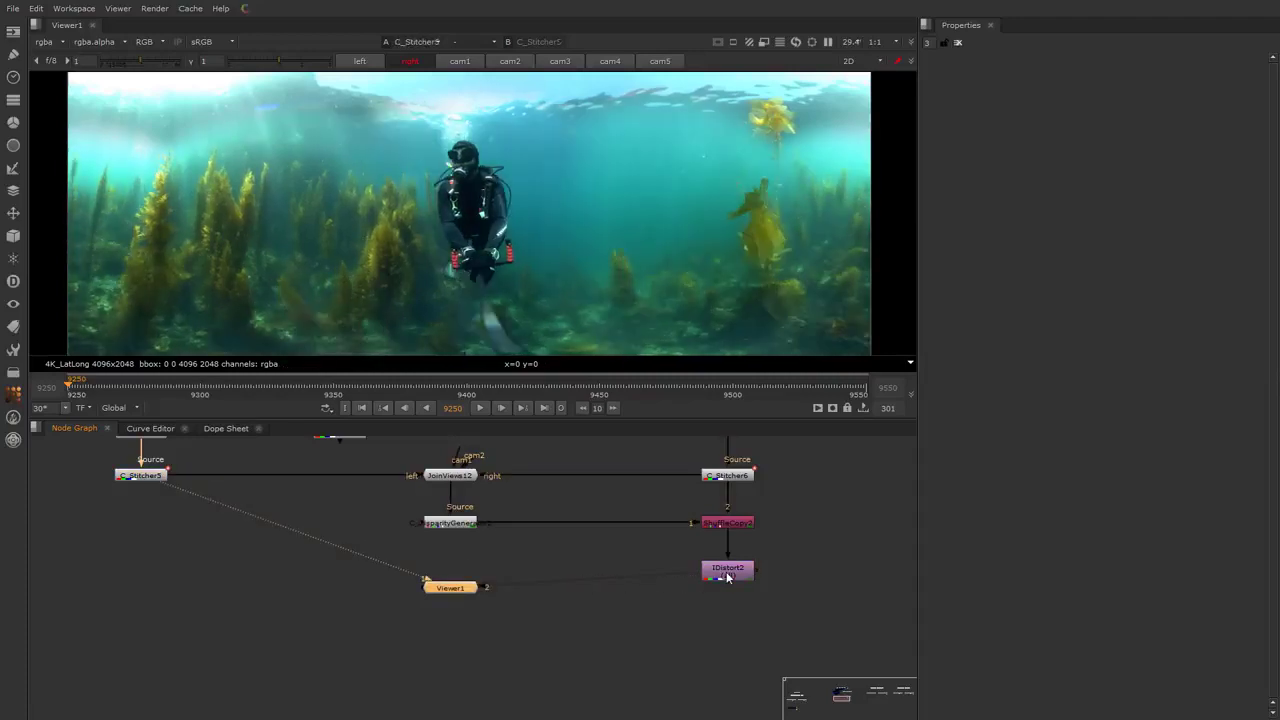
pyautogui.press('1')
pyautogui.press('1')
pyautogui.press('1')
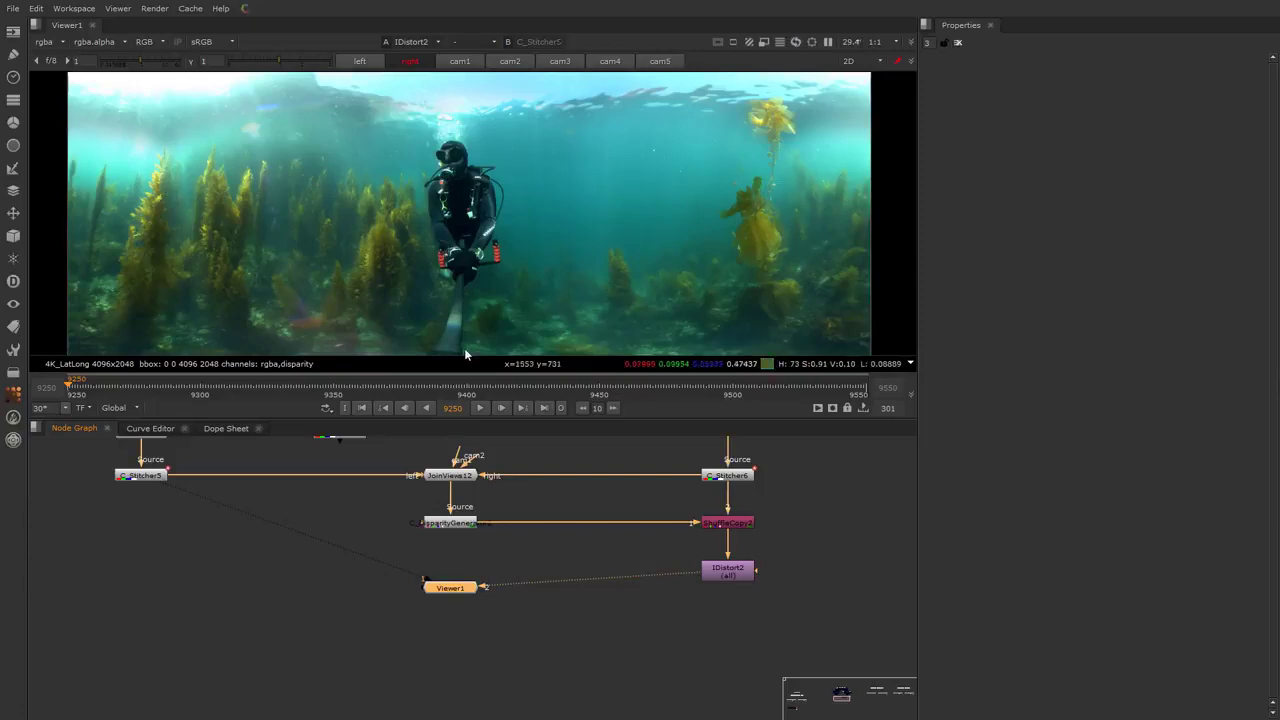
pyautogui.click(872, 584)
pyautogui.click(138, 474)
pyautogui.press('1')
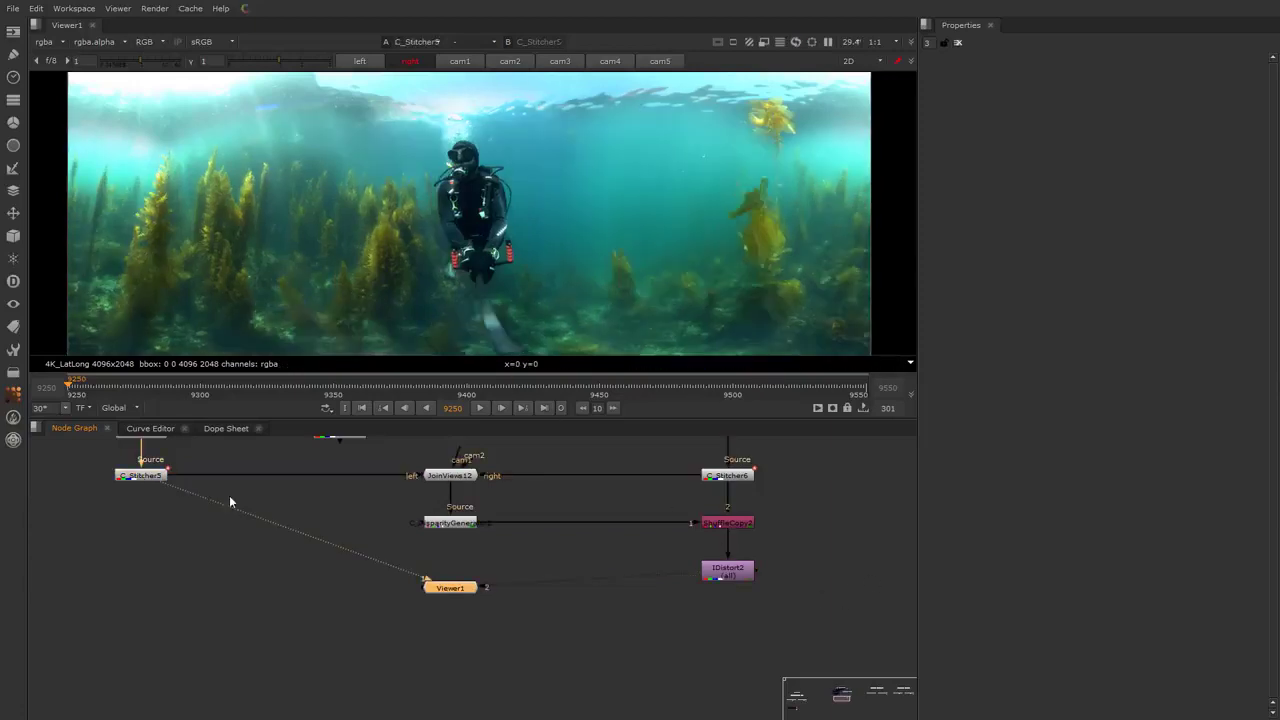
pyautogui.click(724, 568)
pyautogui.press('1')
# Examine the whole node graph, highlighting the right-eye stitch branch and the disparity, ShuffleCopy and IDistort nodes below it
pyautogui.click(692, 509)
pyautogui.scroll(-1, 693, 511)
pyautogui.scroll(-4, 693, 511)
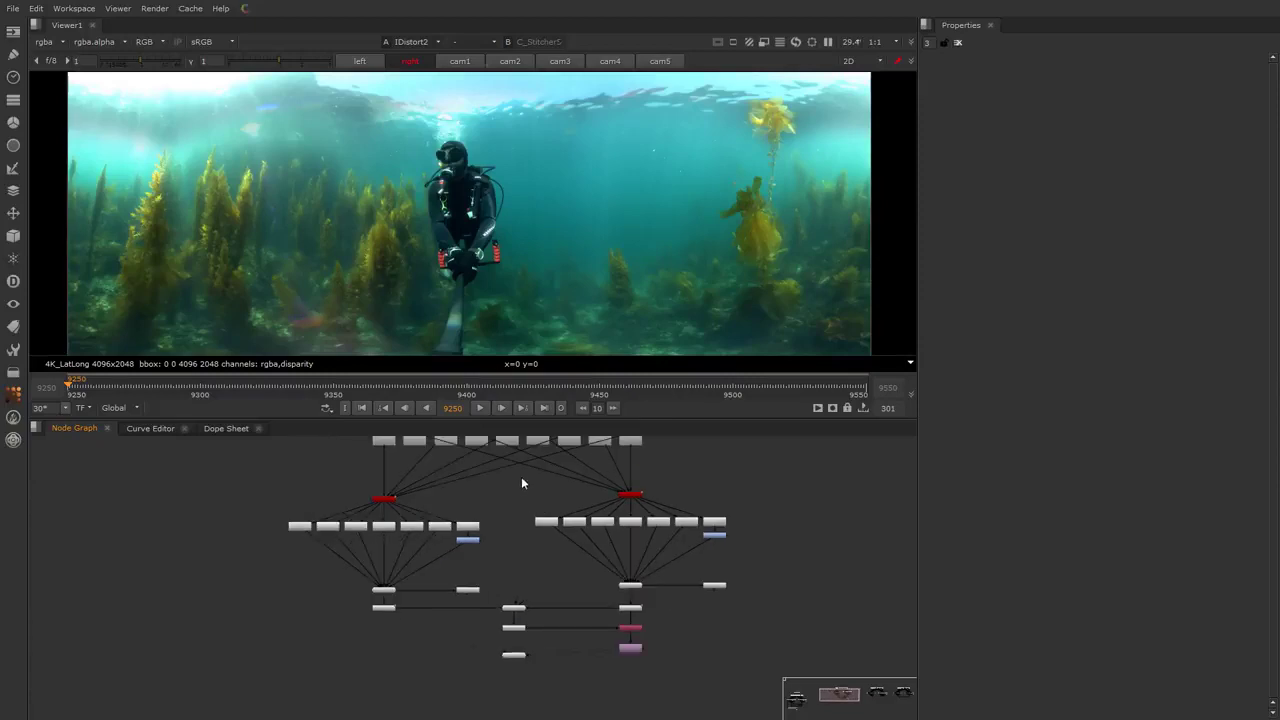
pyautogui.moveTo(519, 473); pyautogui.dragTo(779, 672)
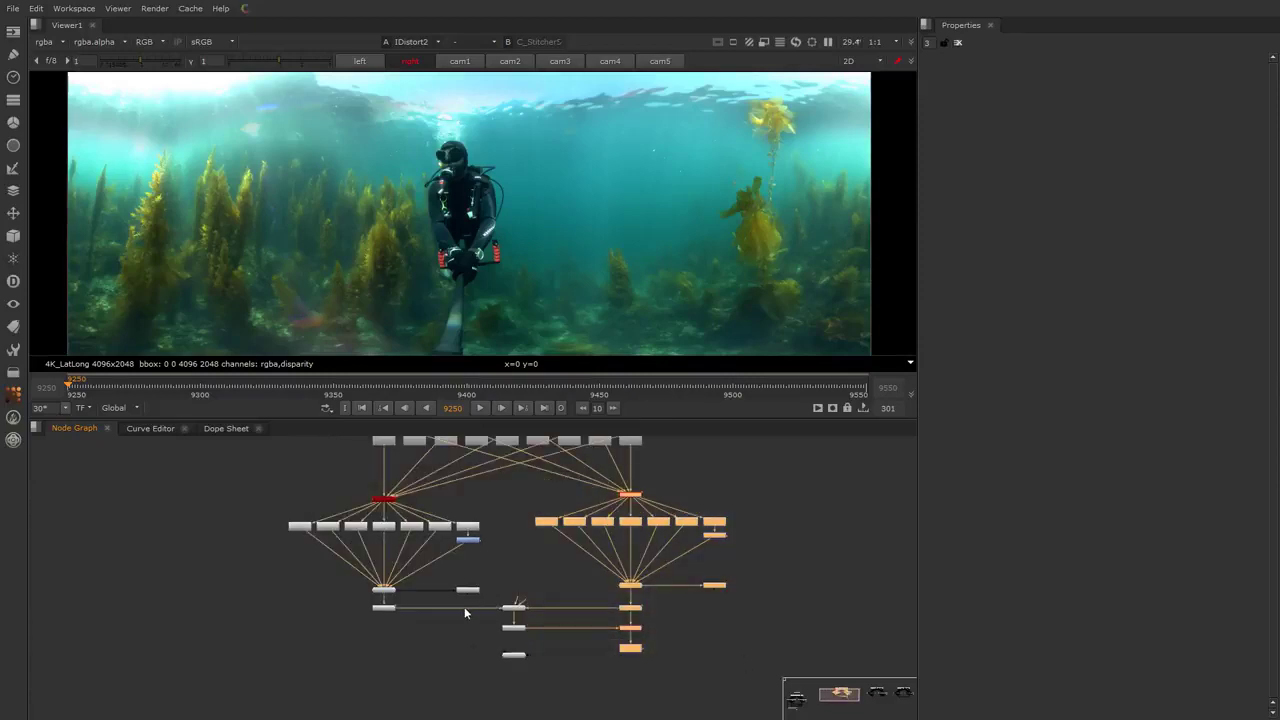
pyautogui.moveTo(484, 598); pyautogui.dragTo(715, 683)
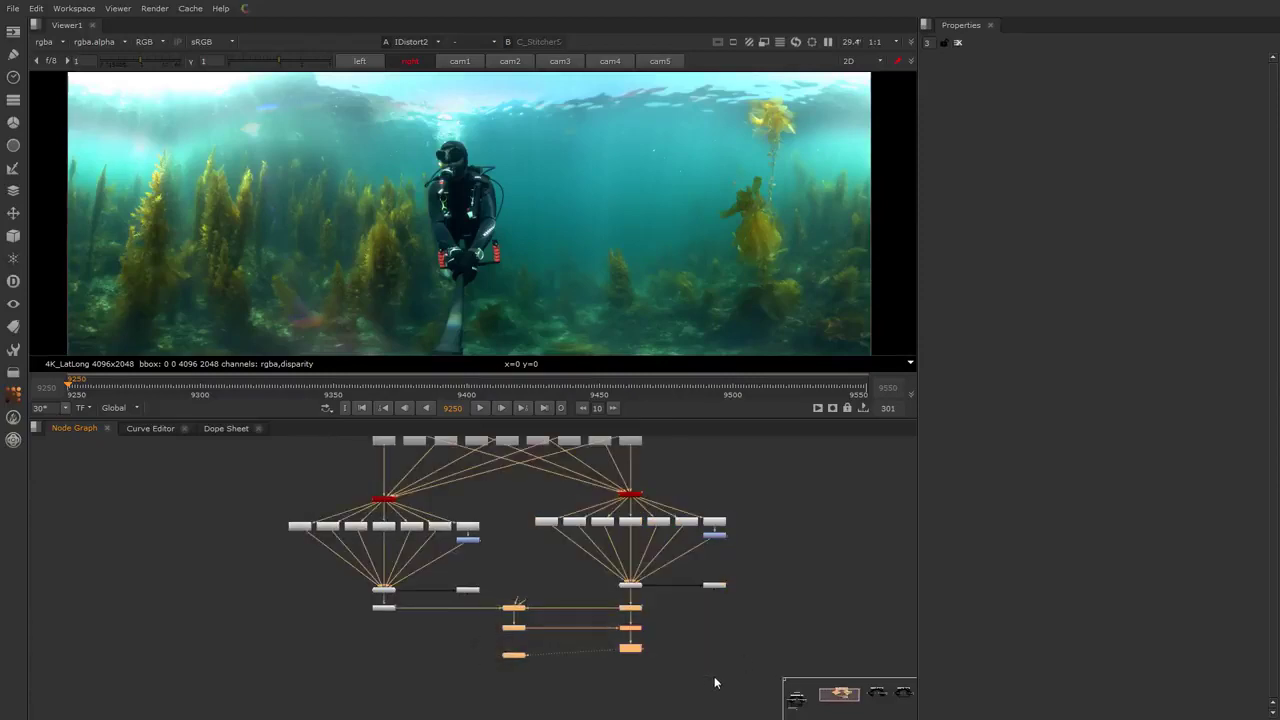
pyautogui.moveTo(617, 656)
pyautogui.mouseDown(button='middle')
pyautogui.moveTo(653, 624)
pyautogui.moveTo(636, 632)
pyautogui.moveTo(640, 647)
pyautogui.mouseUp(button='middle')
pyautogui.scroll(2, 640, 610)
pyautogui.scroll(-3, 609, 607)
pyautogui.moveTo(341, 513); pyautogui.dragTo(589, 664)
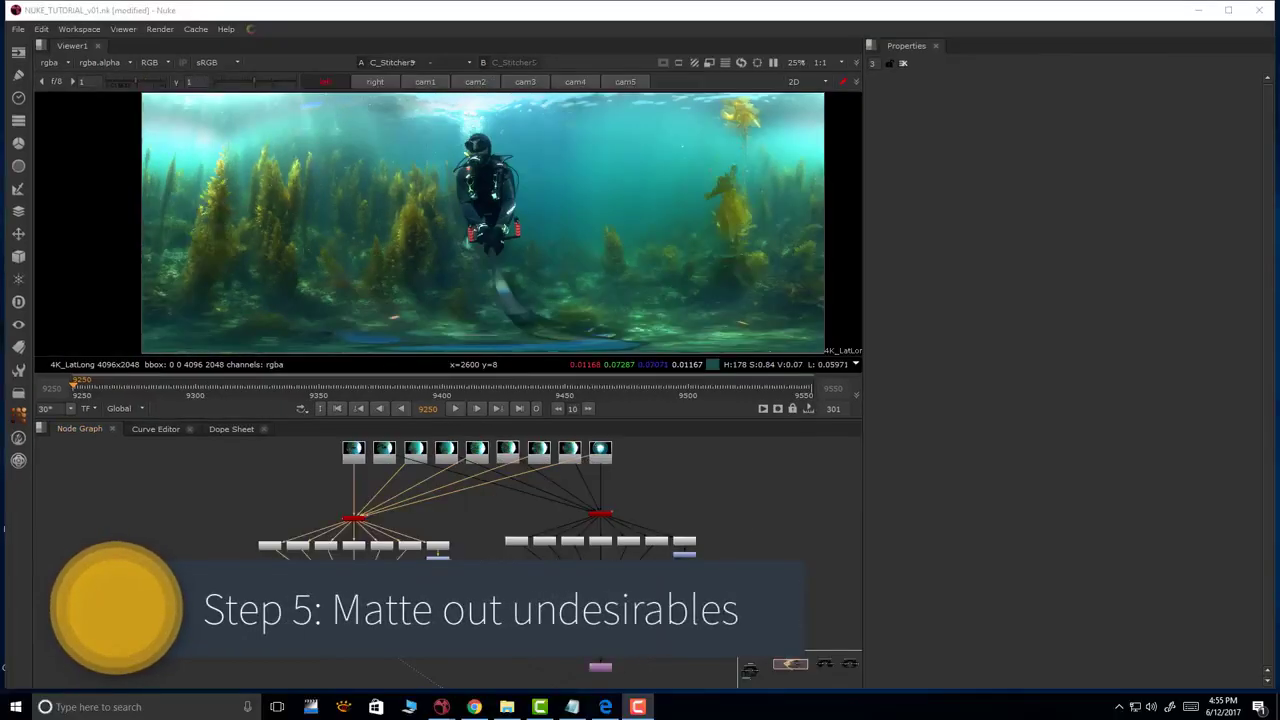
# Show the OneView47 (cam3) node in the viewer and insert a Roto node directly below it
pyautogui.scroll(6, 494, 553)
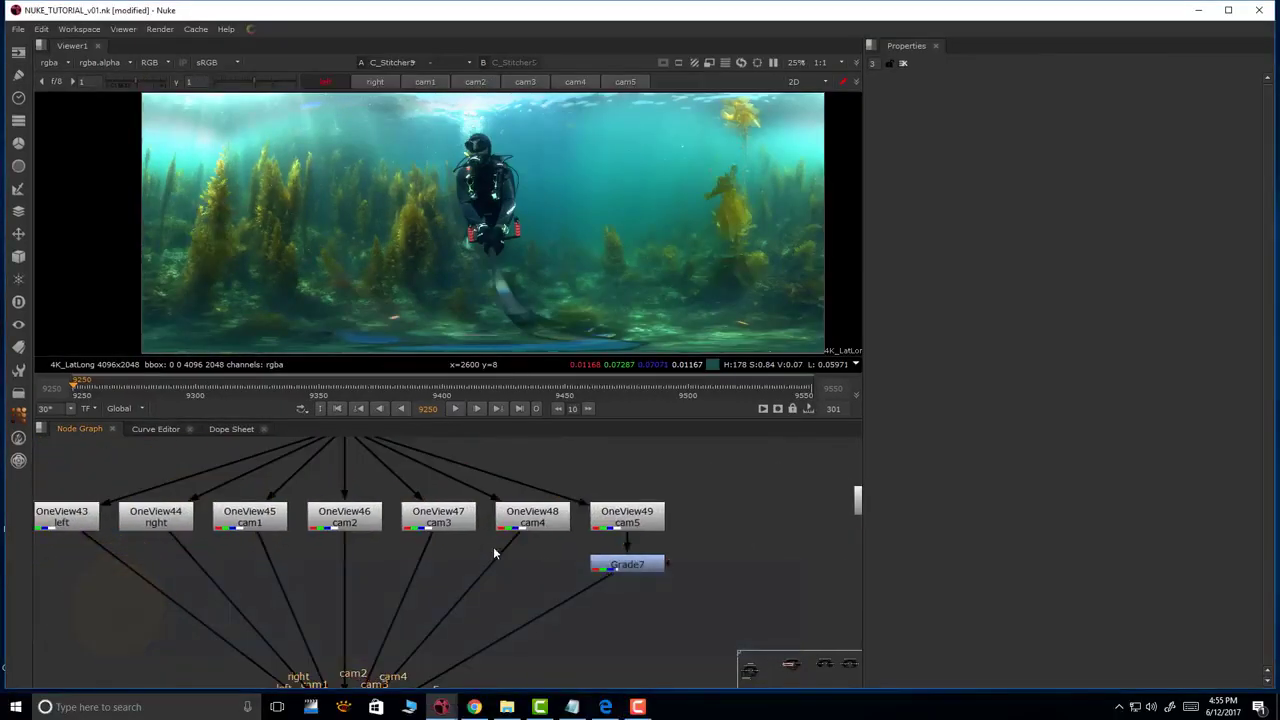
pyautogui.click(424, 520)
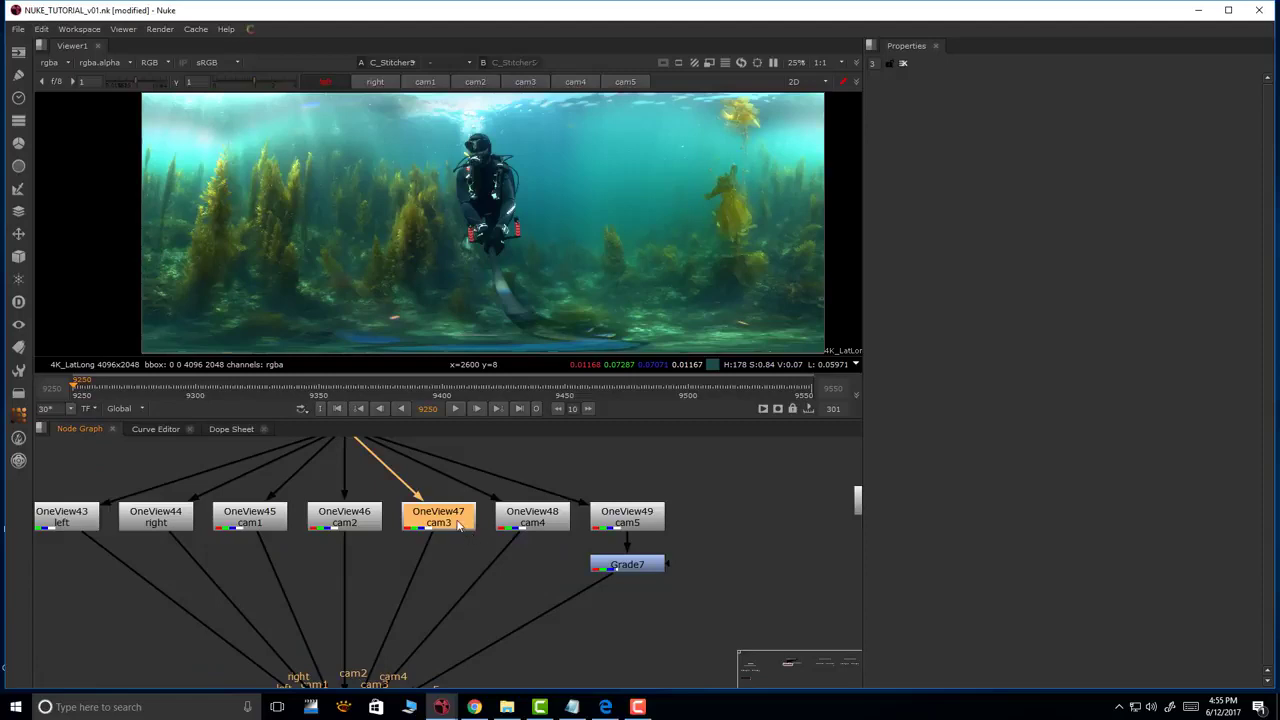
pyautogui.press('1')
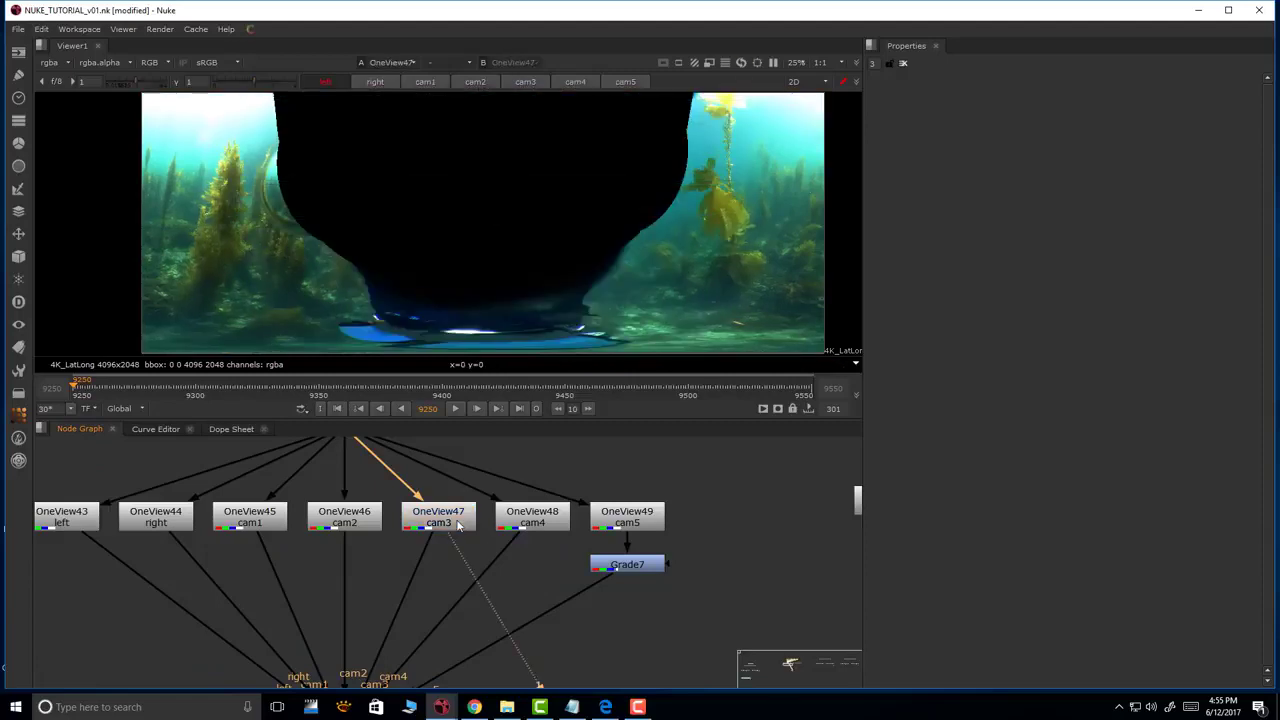
pyautogui.press('Tab')
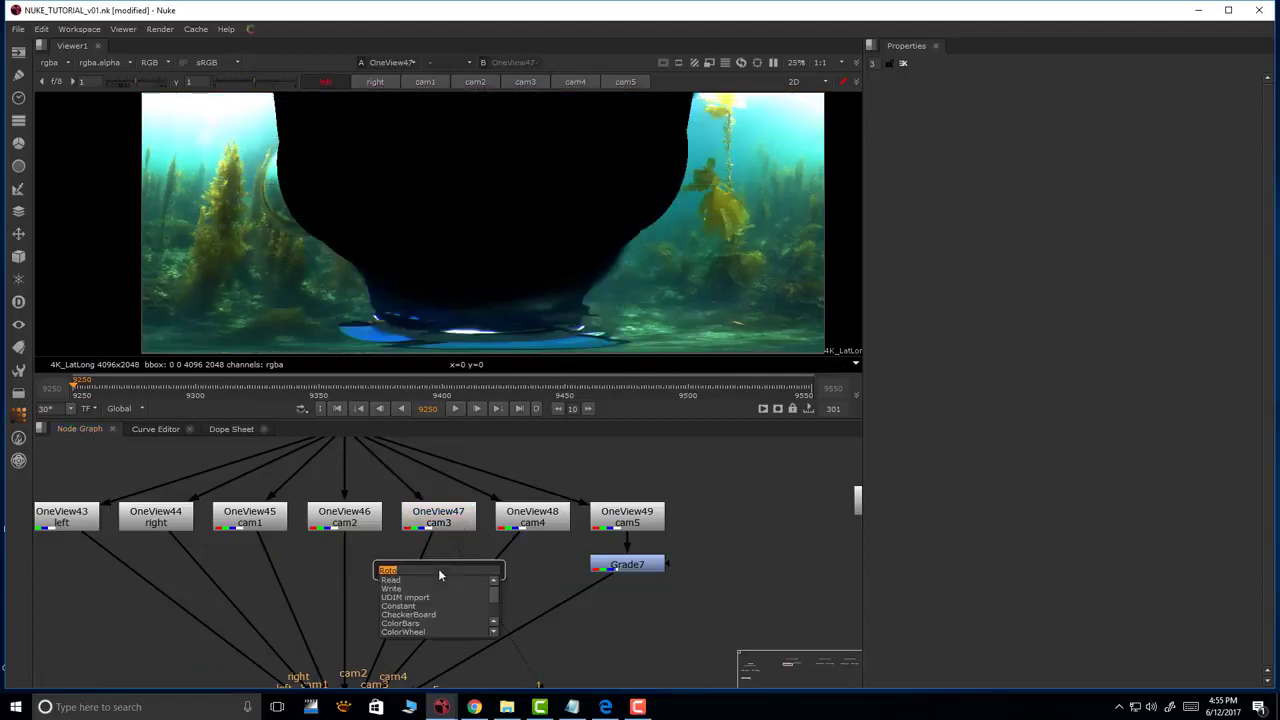
pyautogui.write('ro')
pyautogui.press('Return')
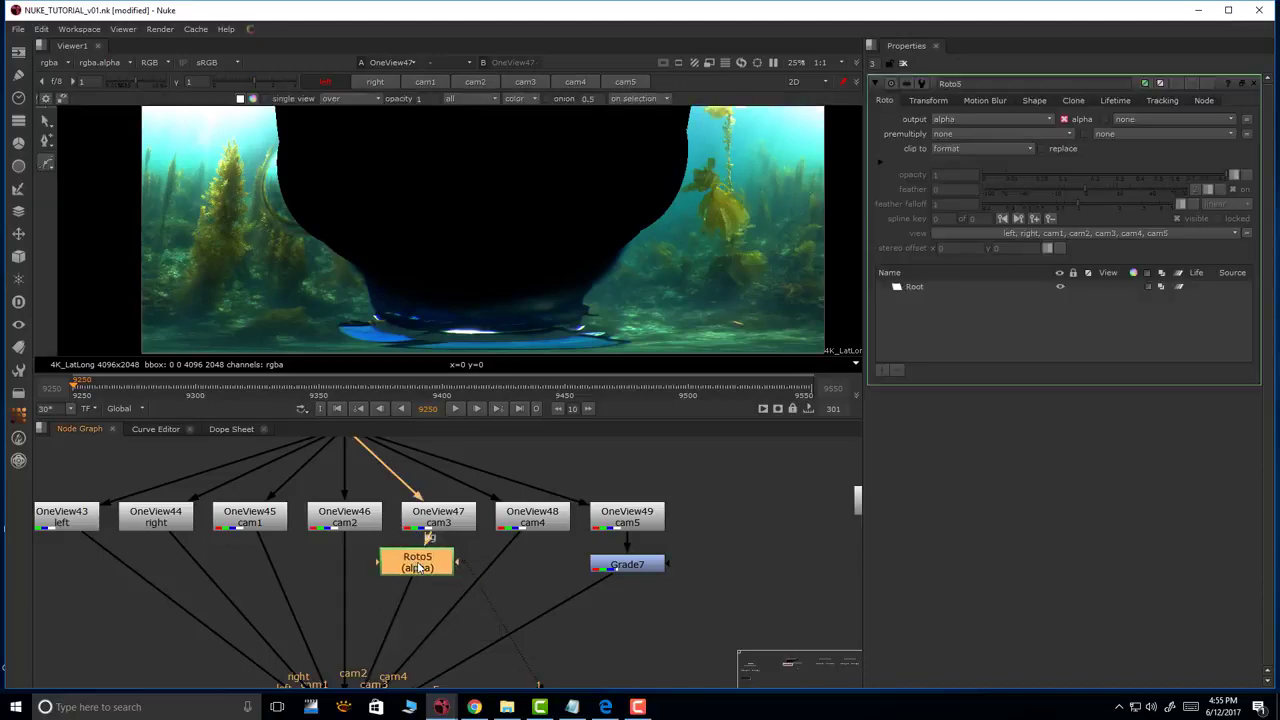
pyautogui.moveTo(443, 571); pyautogui.dragTo(449, 573)
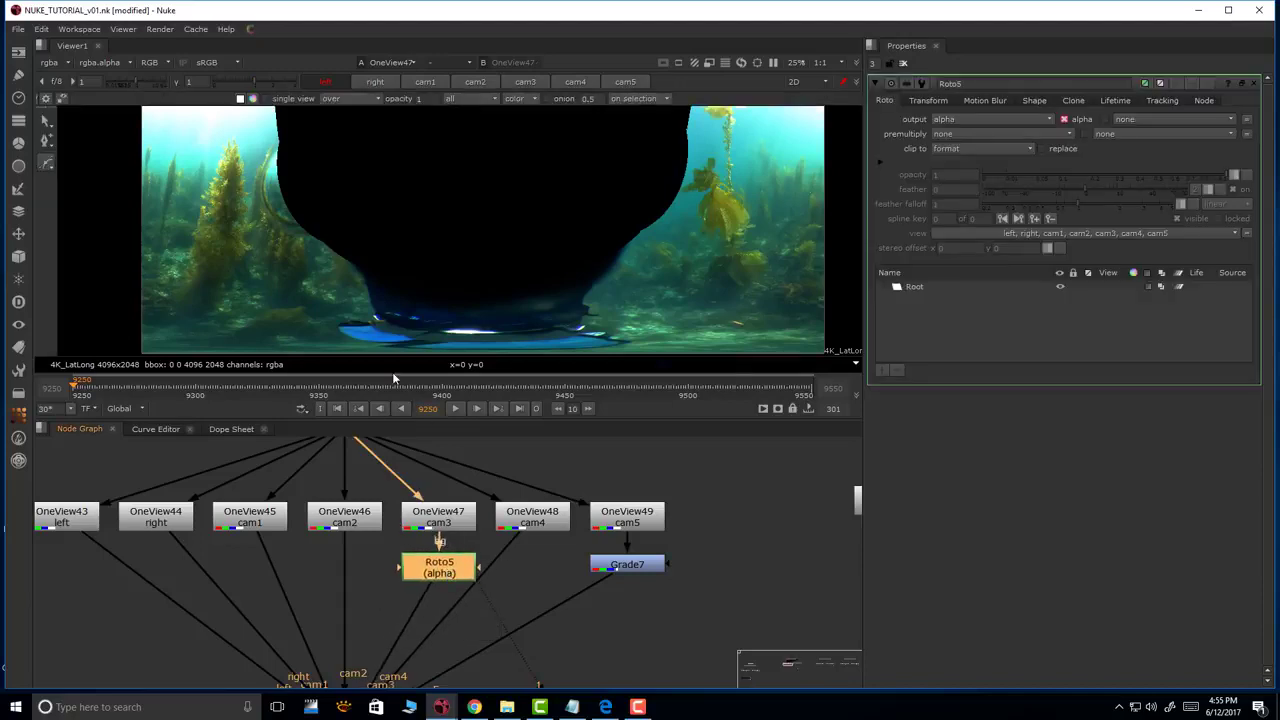
# Draw a wide, flat ellipse in the Roto node around the blue reflective area at the lower edge of the cam3 image
pyautogui.click(46, 167)
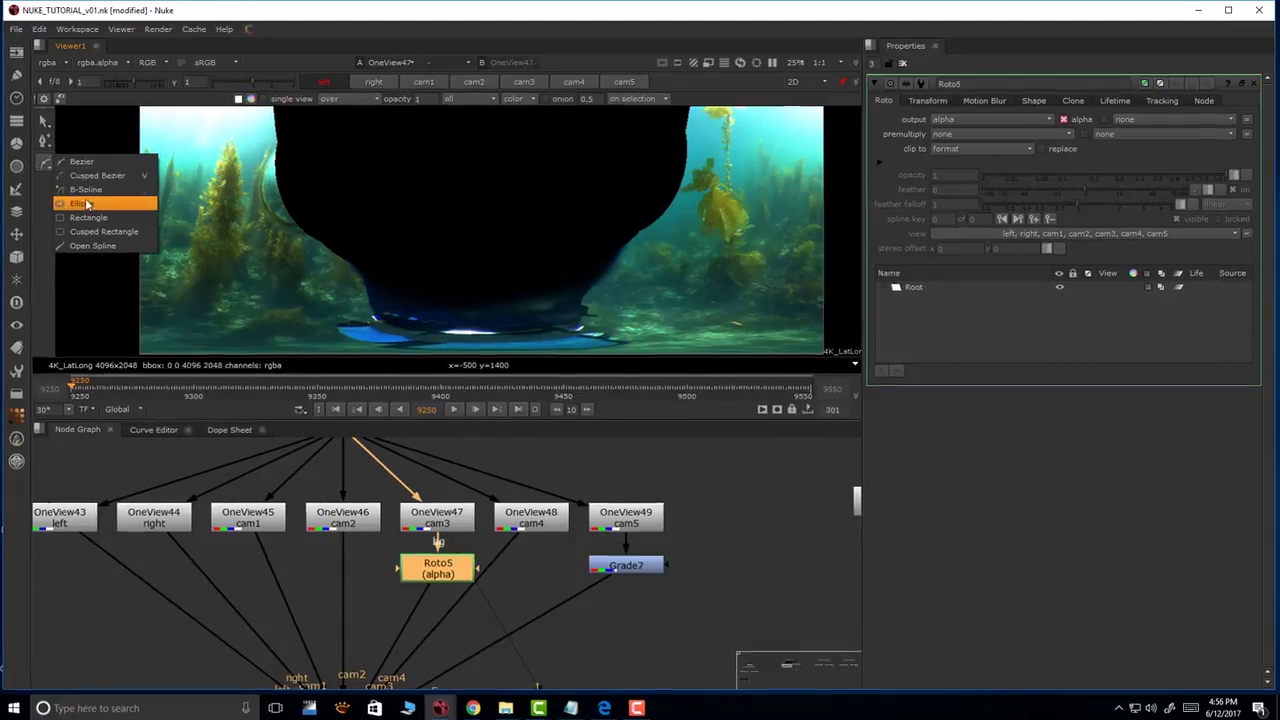
pyautogui.click(85, 204)
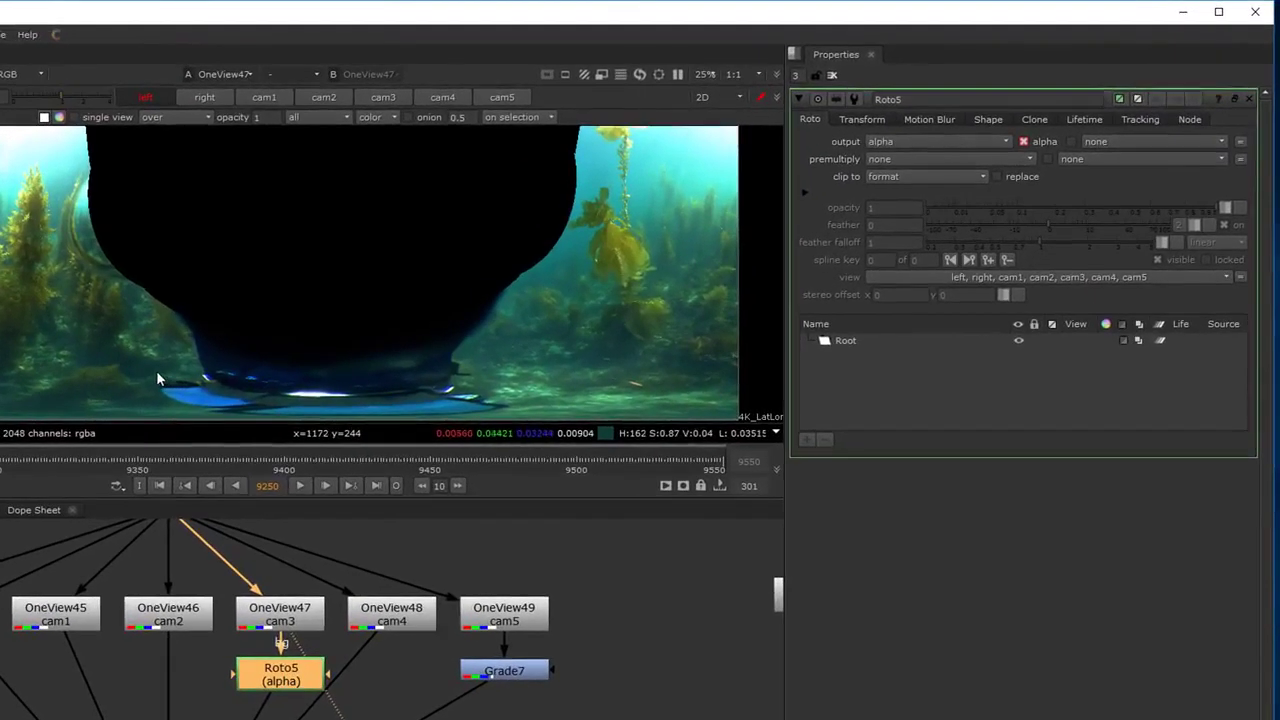
pyautogui.moveTo(151, 371); pyautogui.dragTo(520, 438)
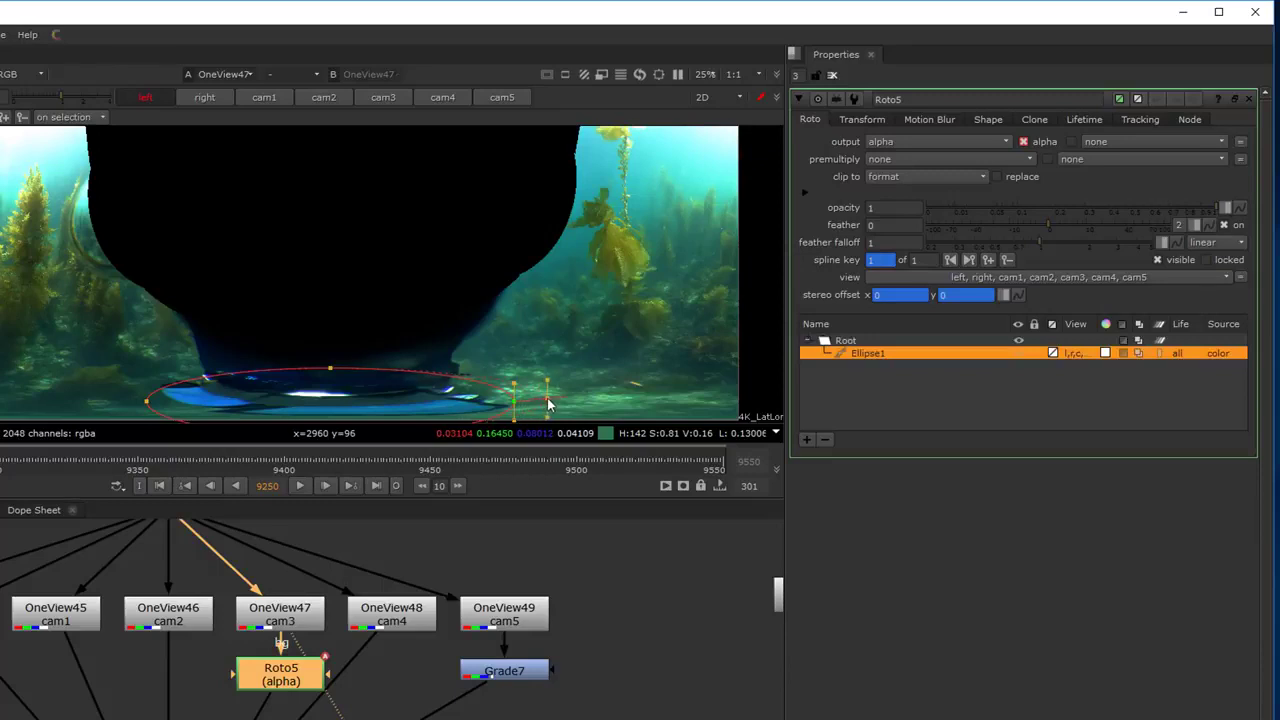
# Pull the feather points outward on all four sides of the ellipse to give it a soft edge
pyautogui.moveTo(330, 369); pyautogui.dragTo(333, 345)
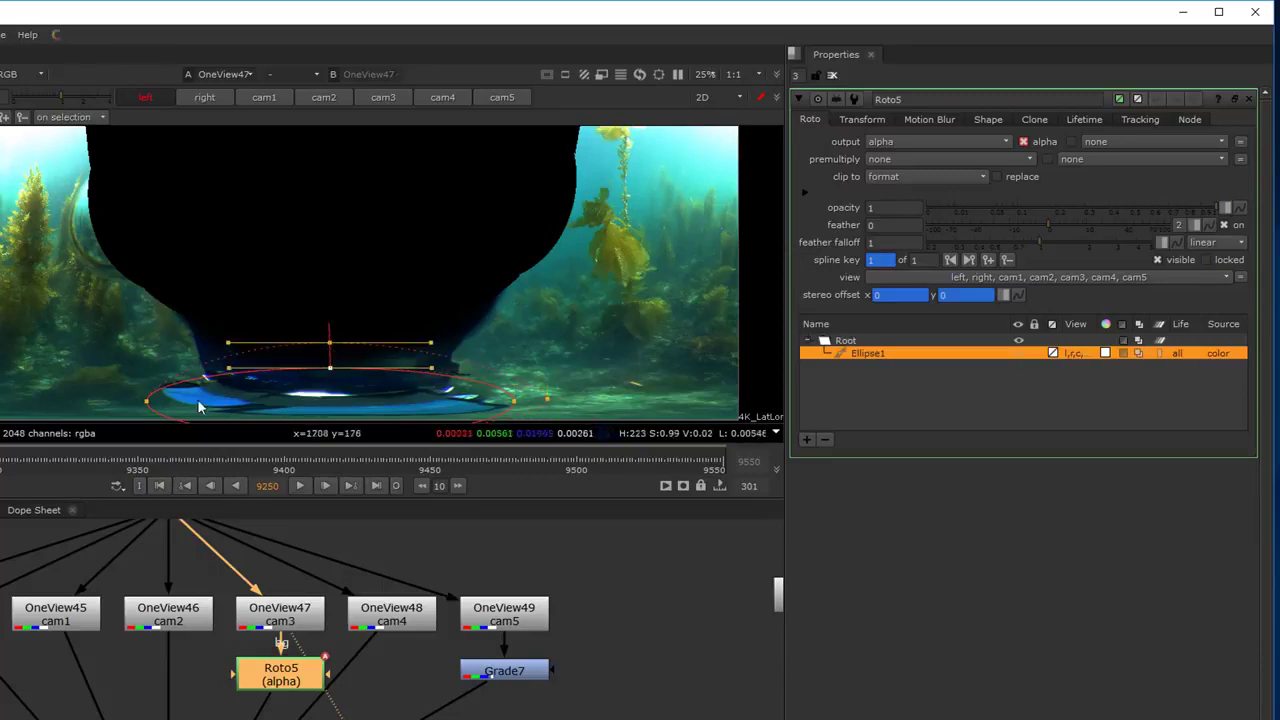
pyautogui.keyDown('ctrl'); pyautogui.moveTo(148, 403); pyautogui.dragTo(118, 405); pyautogui.keyUp('ctrl')
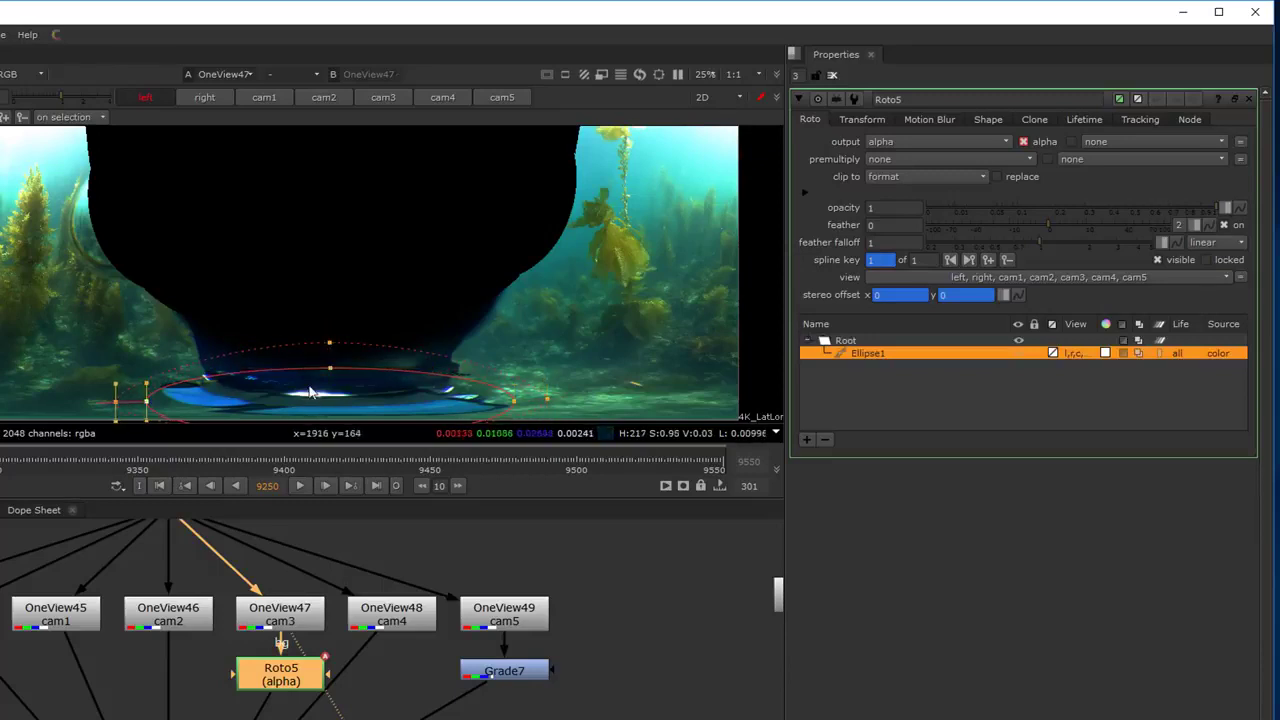
pyautogui.moveTo(304, 362); pyautogui.dragTo(303, 292, button='middle')
pyautogui.keyDown('ctrl'); pyautogui.moveTo(330, 367); pyautogui.dragTo(331, 397); pyautogui.keyUp('ctrl')
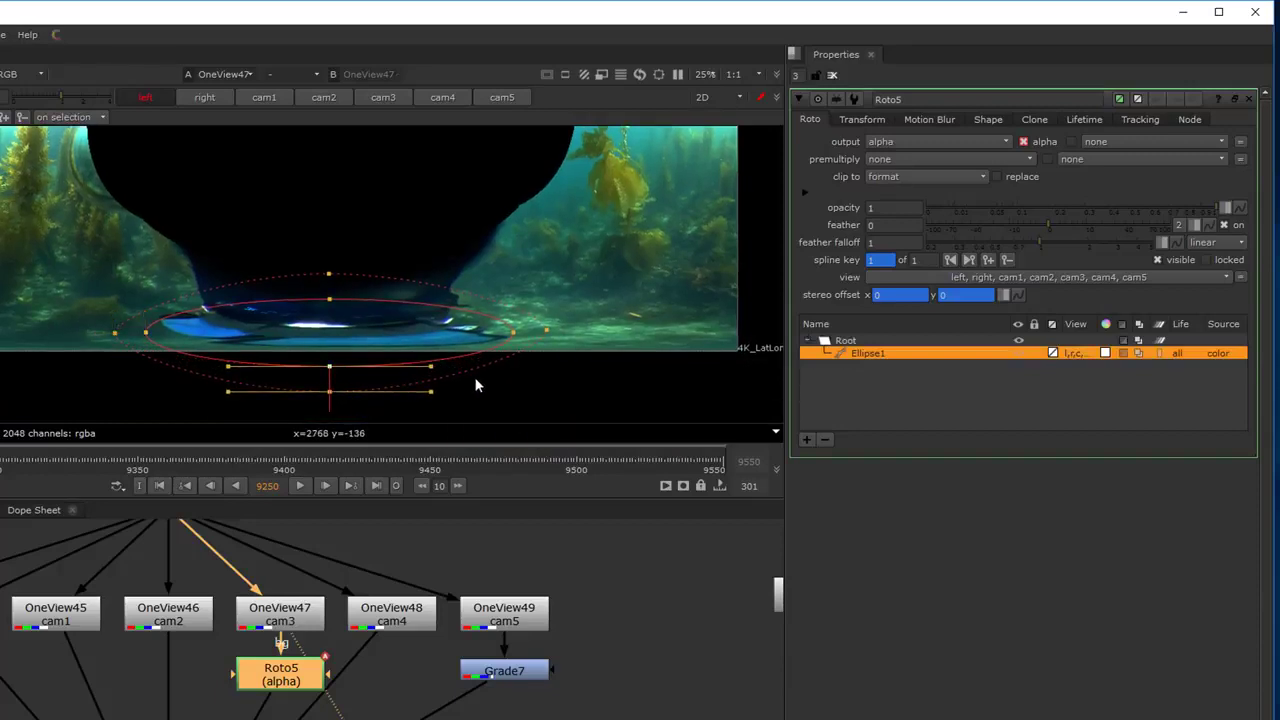
pyautogui.click(547, 331)
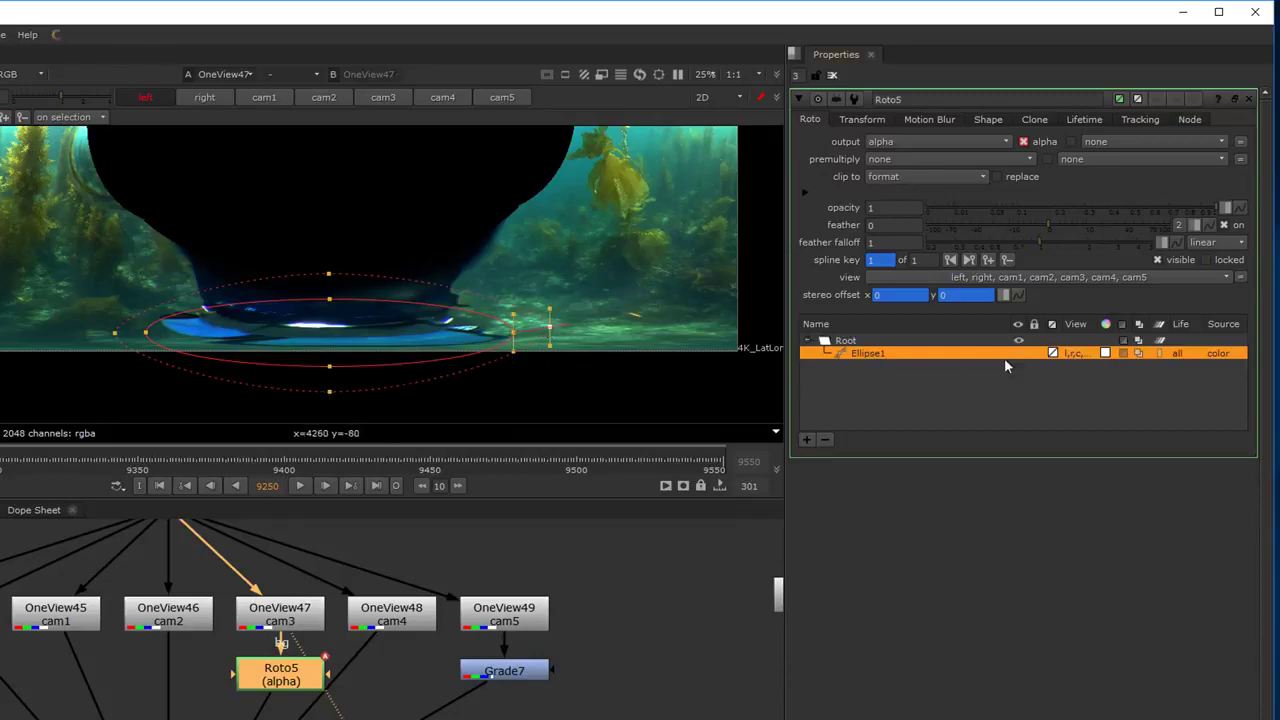
# Set the alpha of the ellipse's colour to 0 and close the colour picker
pyautogui.click(1105, 353)
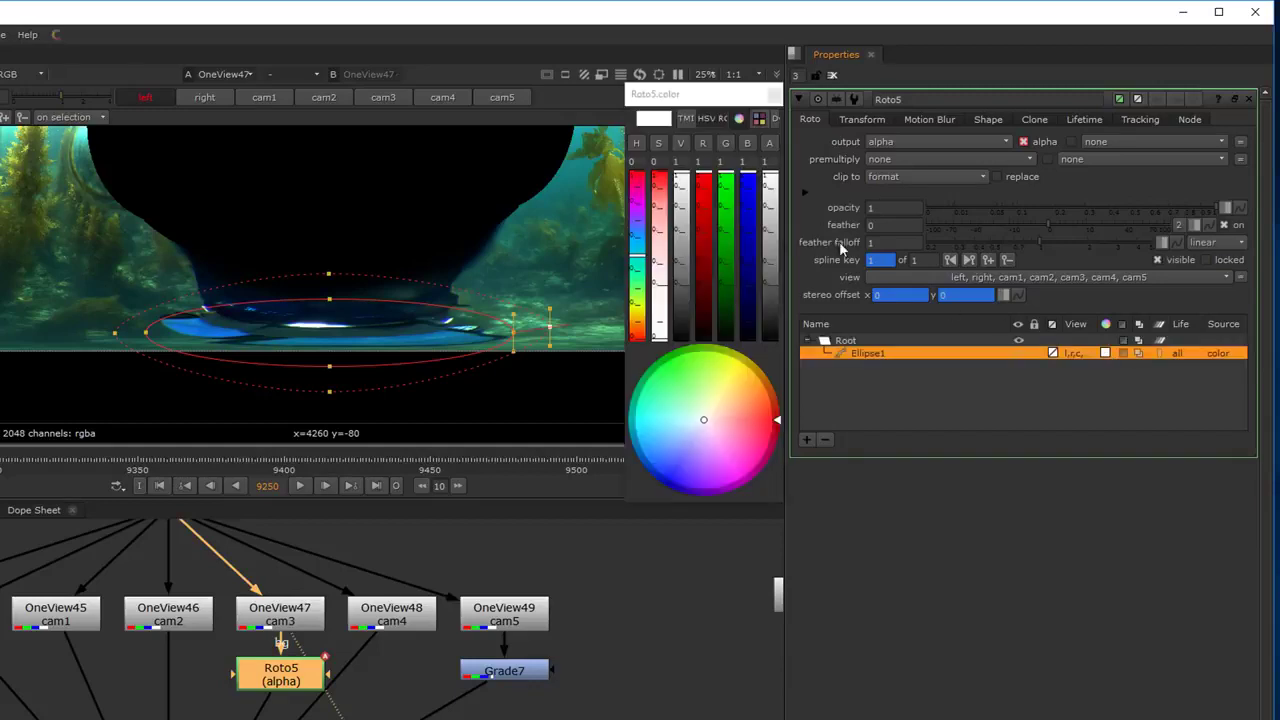
pyautogui.moveTo(770, 180); pyautogui.dragTo(783, 365)
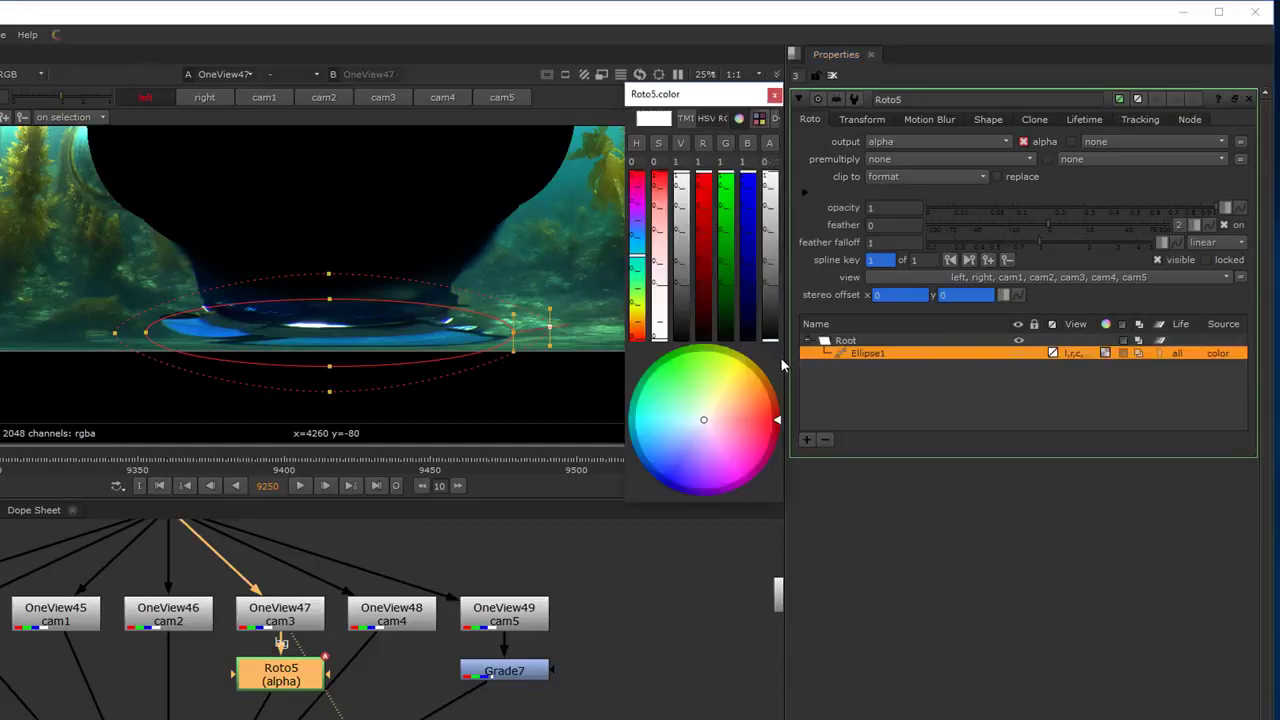
pyautogui.click(774, 96)
# View the Roto node's output and inspect its alpha channel around the feathered ellipse
pyautogui.click(420, 560)
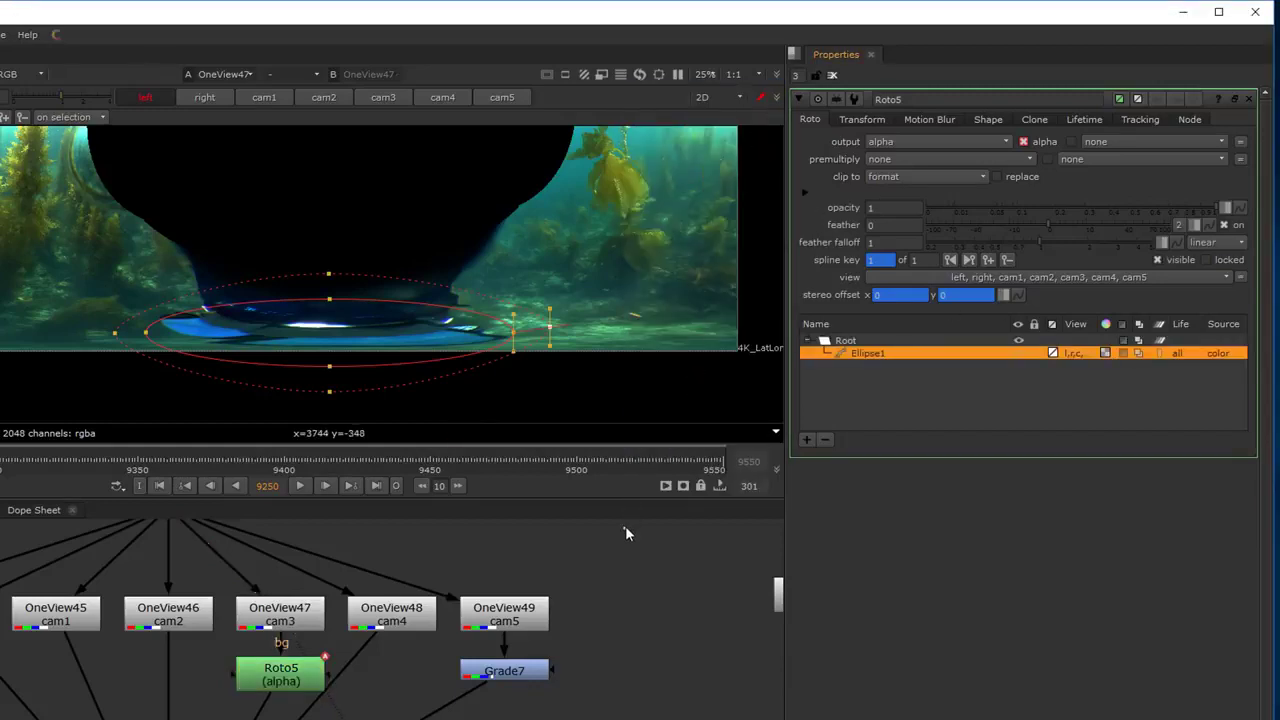
pyautogui.click(297, 678)
pyautogui.press('1')
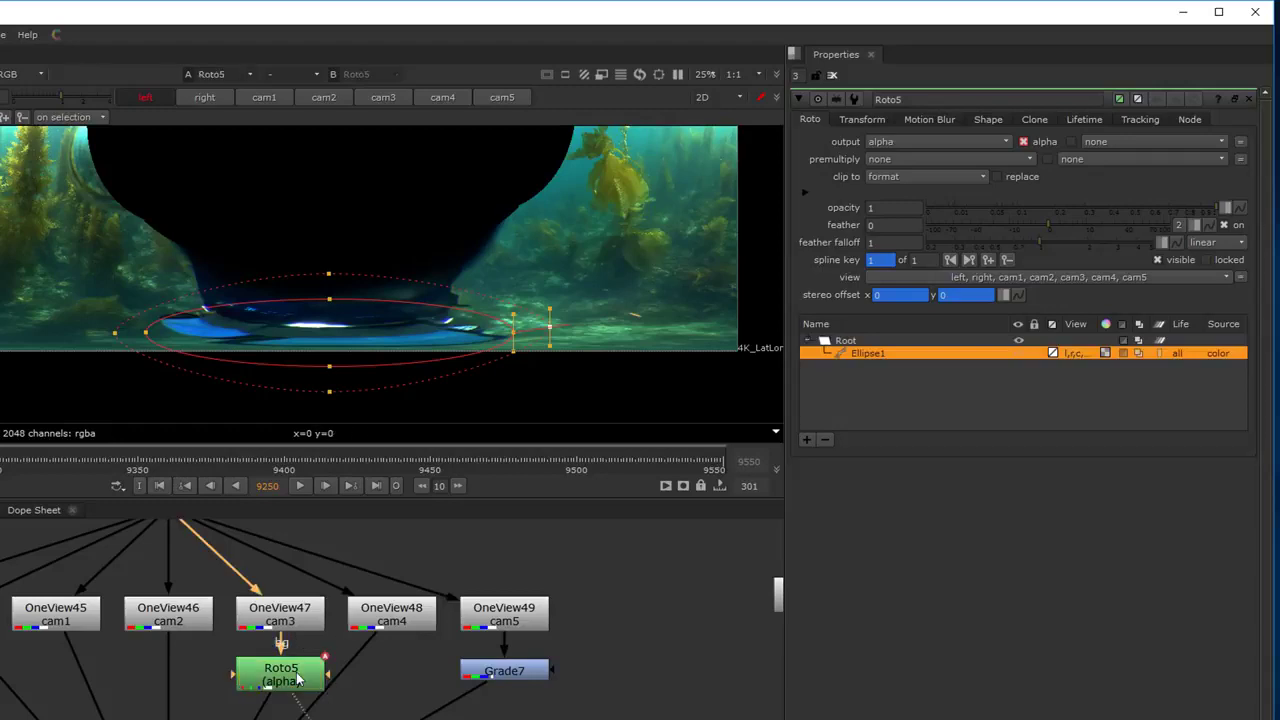
pyautogui.moveTo(354, 279); pyautogui.dragTo(366, 283, button='middle')
pyautogui.press('a')
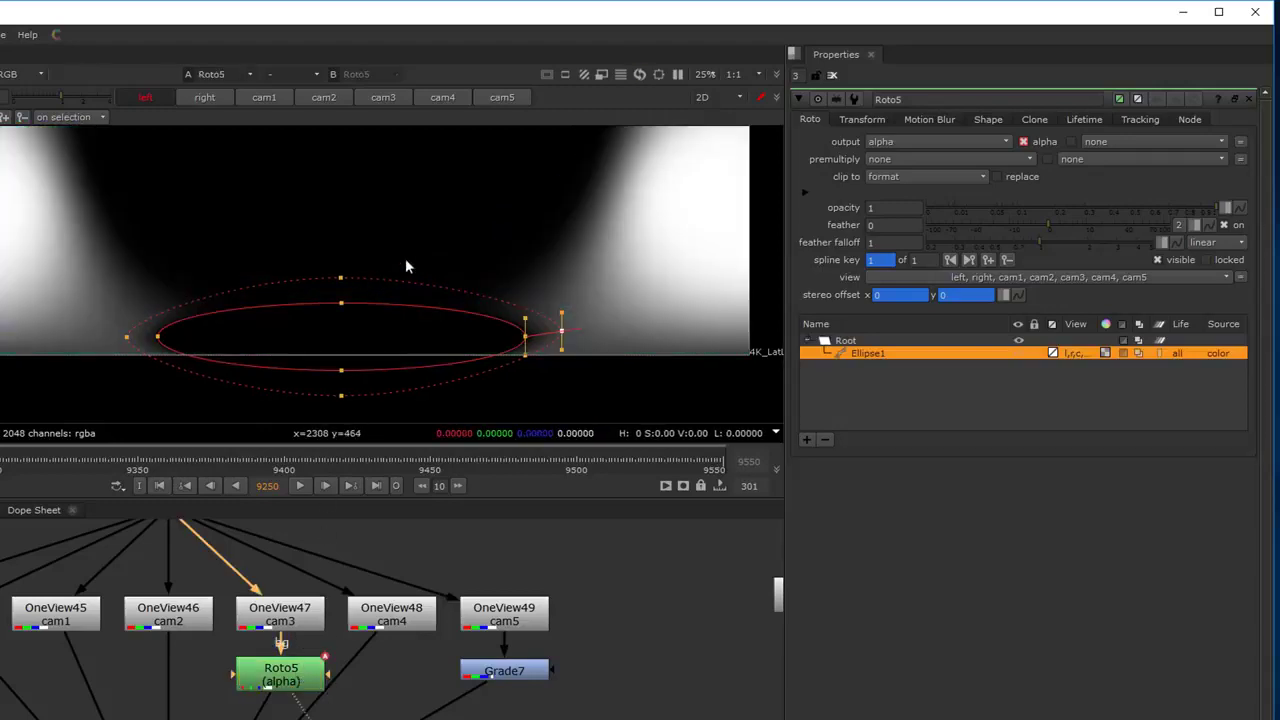
pyautogui.scroll(1, 437, 249)
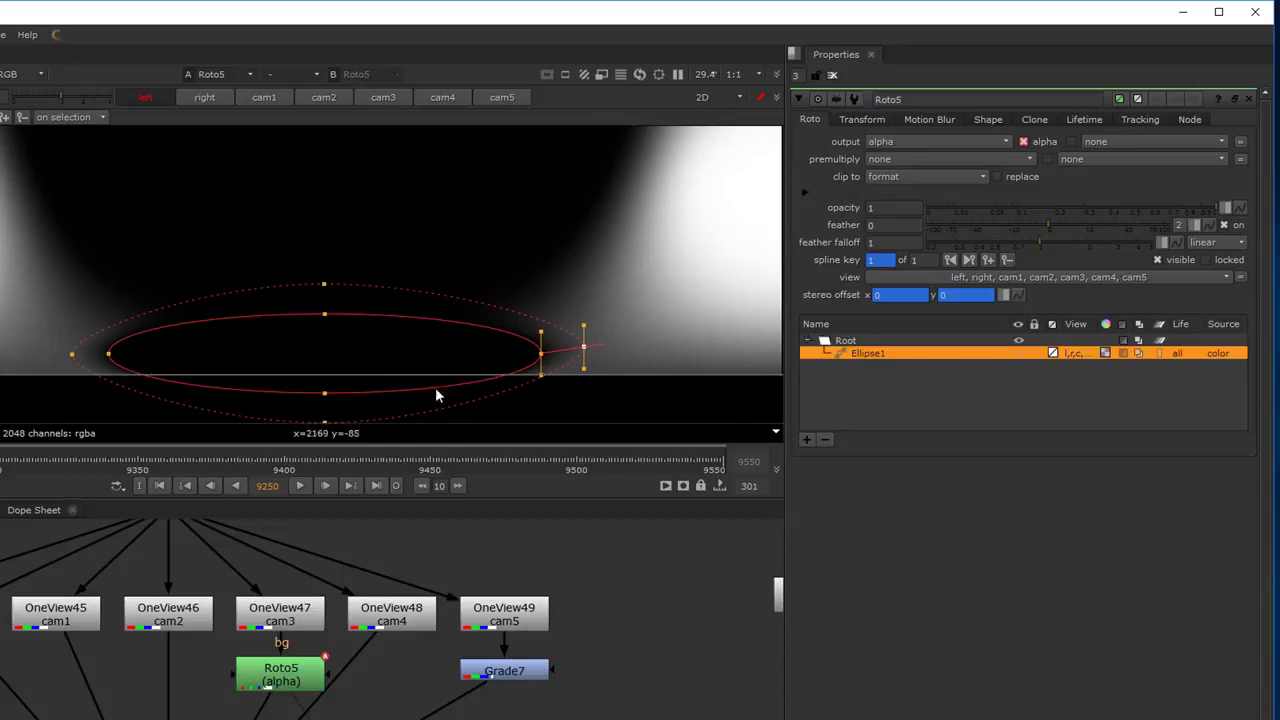
# Toggle the Roto5 node off and back on to compare the cam3 alpha with and without the ellipse
pyautogui.click(285, 681)
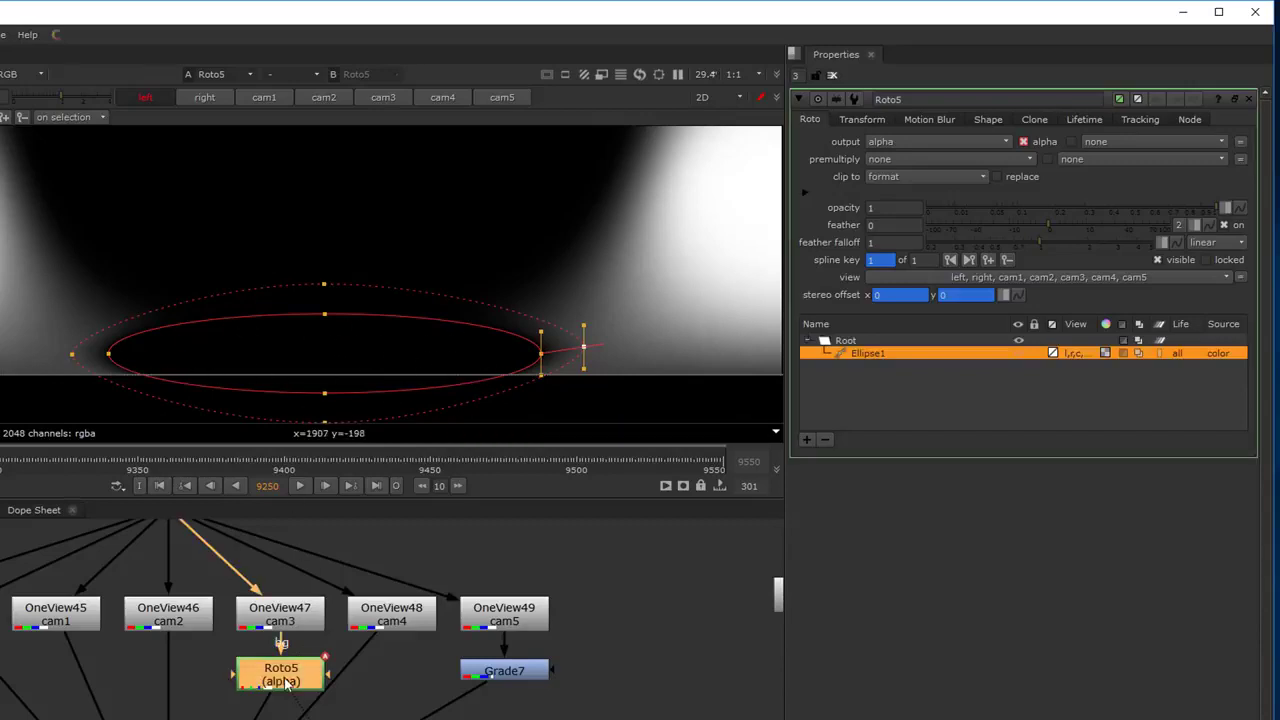
pyautogui.press('d')
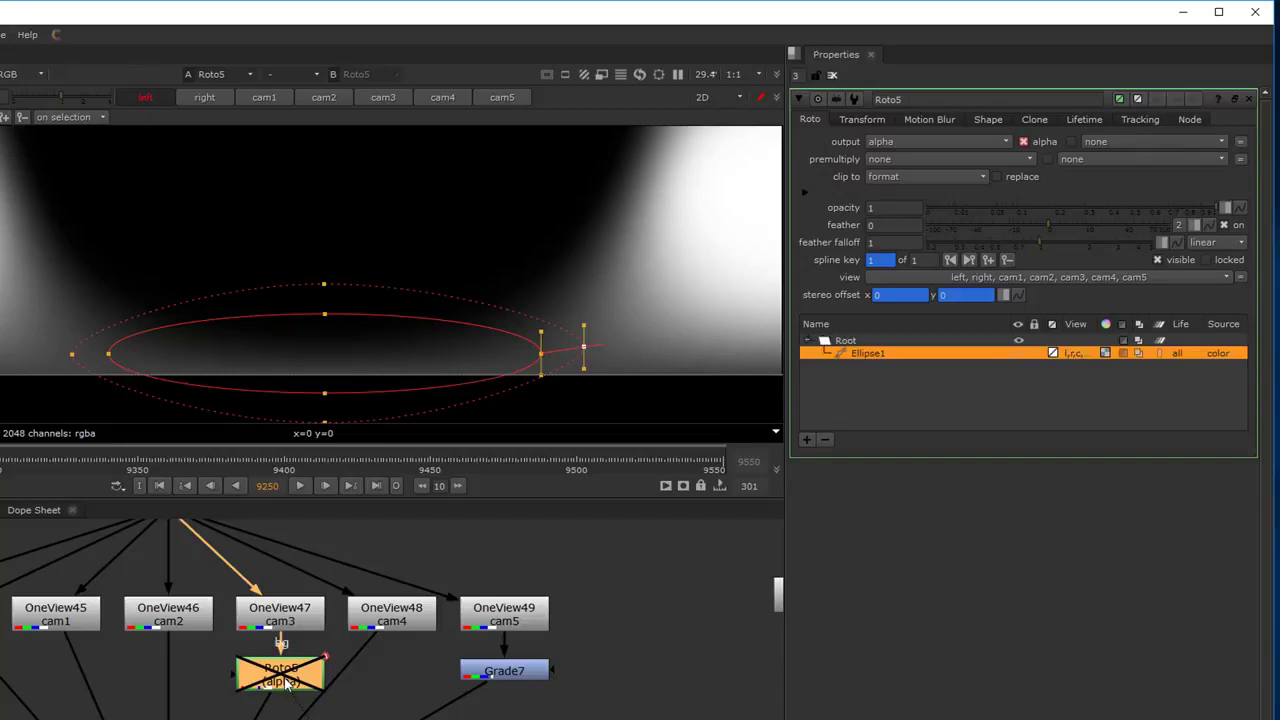
pyautogui.press('d')
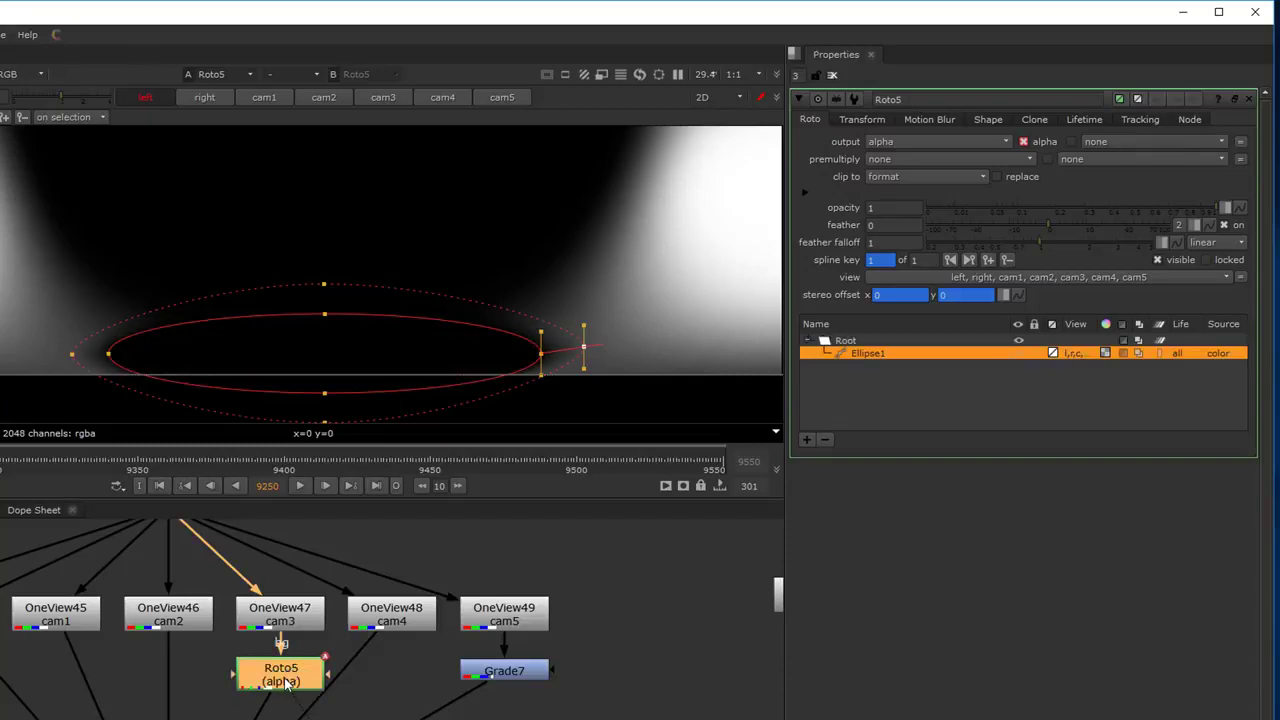
# View the C_Stitcher output below the JoinViews10 node and close all open node properties
pyautogui.click(648, 683)
pyautogui.scroll(-3, 389, 687)
pyautogui.moveTo(373, 703); pyautogui.dragTo(357, 525, button='middle')
pyautogui.click(248, 668)
pyautogui.press('1')
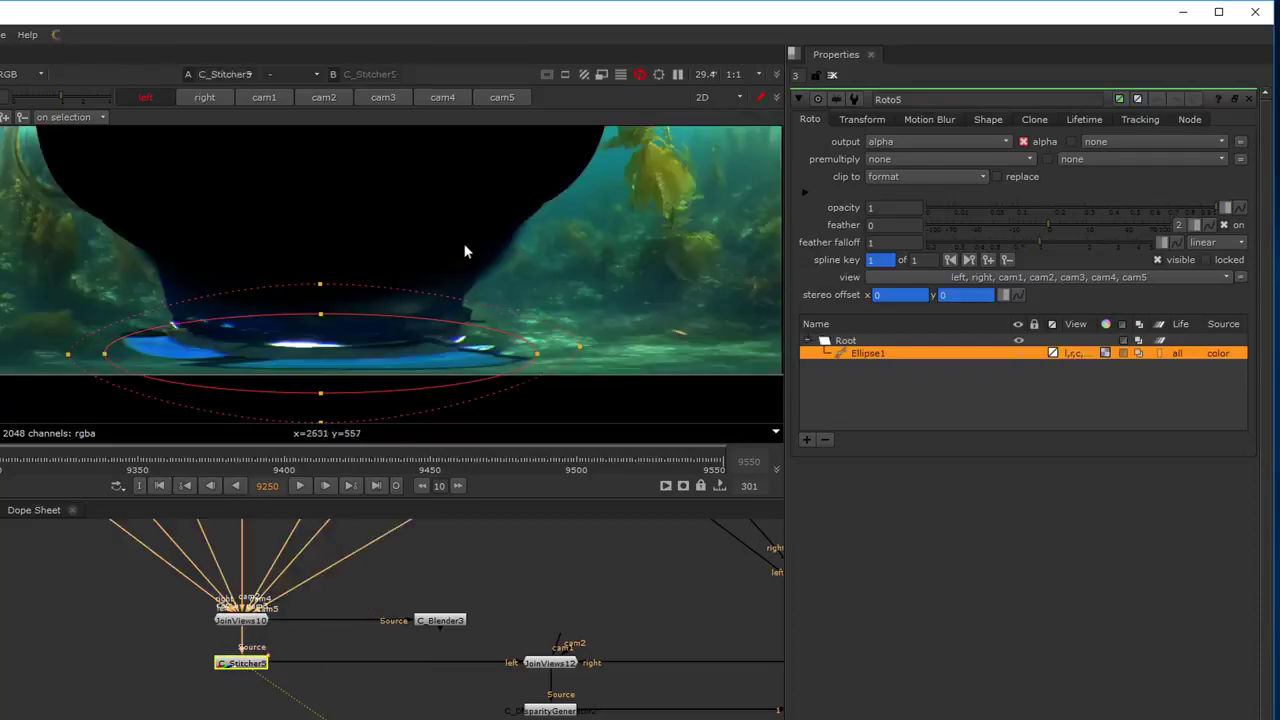
pyautogui.click(481, 544)
pyautogui.moveTo(481, 544); pyautogui.dragTo(471, 640, button='middle')
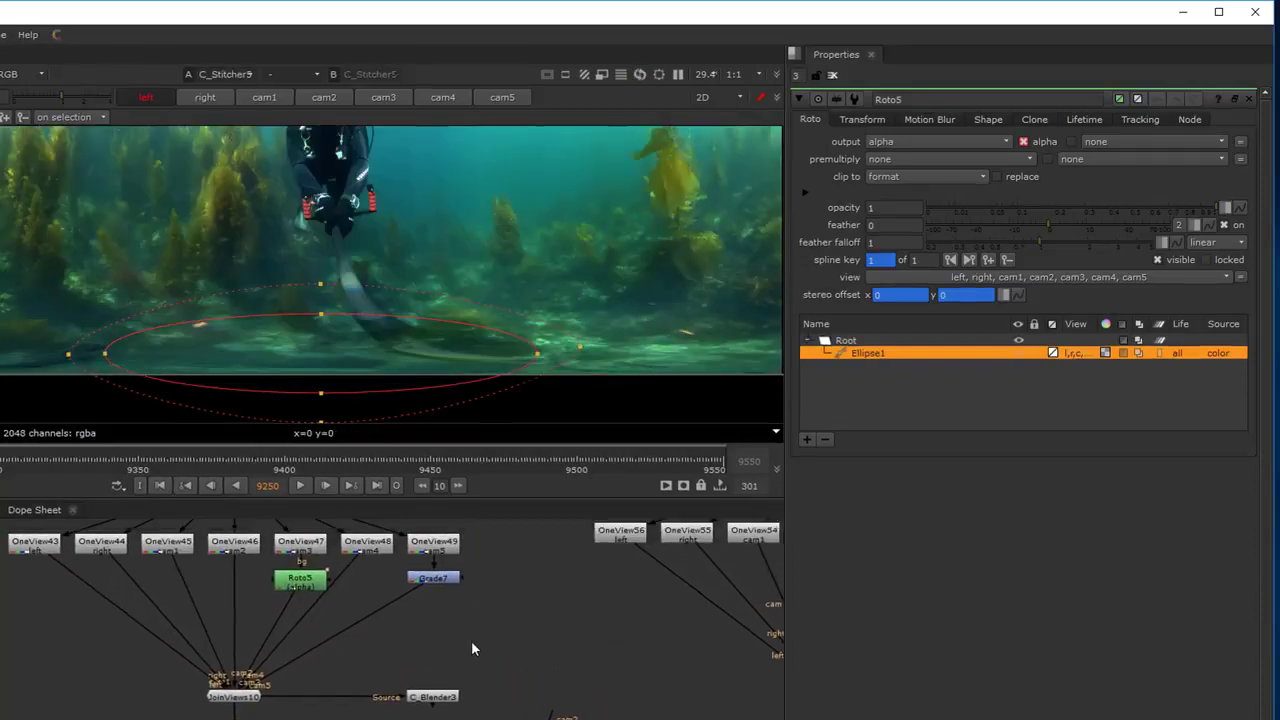
pyautogui.click(832, 76)
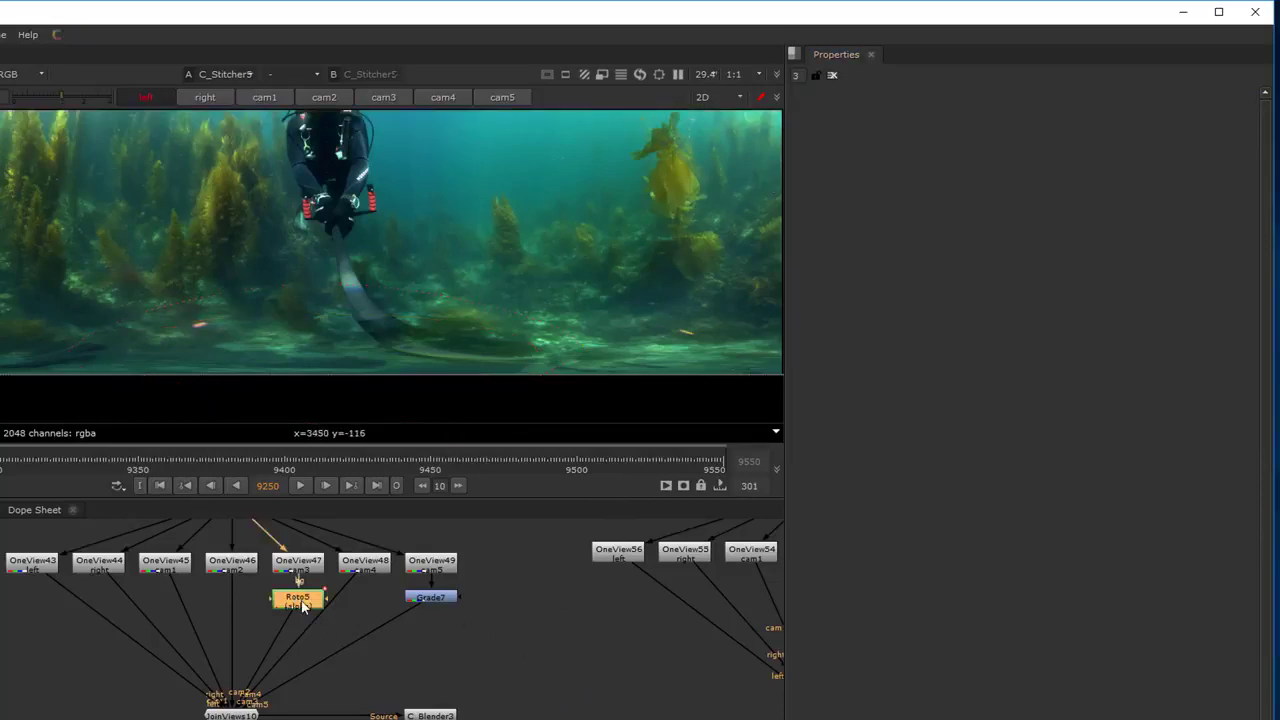
# Toggle Roto5 off and on repeatedly to compare the lower edge of the stitched image with and without the matte
pyautogui.press('d')
pyautogui.press('d')
pyautogui.press('d')
pyautogui.press('d')
pyautogui.press('d')
pyautogui.press('d')
pyautogui.press('d')
pyautogui.press('d')
pyautogui.press('d')
pyautogui.press('d')
pyautogui.click(487, 646)
# Insert a Roto node after the cam3 OneView52 node in the second stitch branch
pyautogui.click(318, 606)
pyautogui.moveTo(432, 640); pyautogui.dragTo(66, 652, button='middle')
pyautogui.click(515, 567)
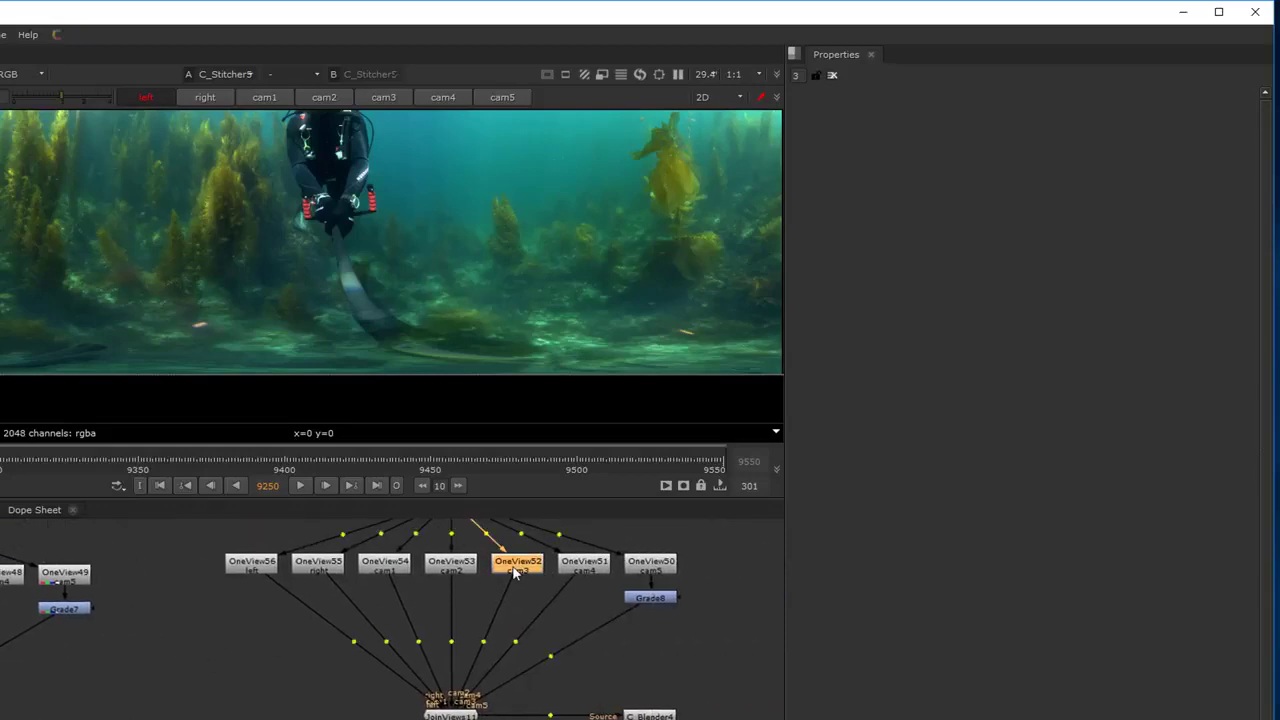
pyautogui.press('o')
pyautogui.moveTo(517, 588); pyautogui.dragTo(521, 600)
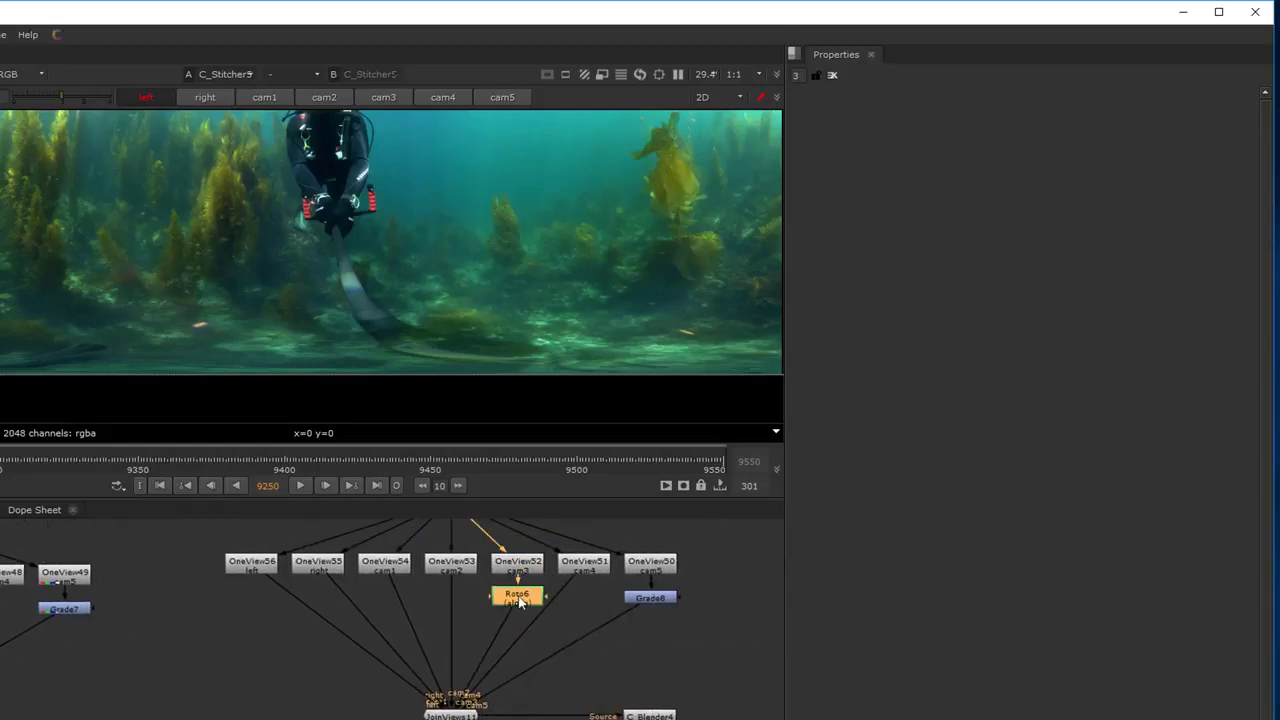
pyautogui.click(292, 663)
# Add a CaraVR C_Tracker node beside the first branch and connect its input to the left-view OneView43 node
pyautogui.scroll(-1, 281, 665)
pyautogui.moveTo(220, 667); pyautogui.dragTo(399, 655, button='middle')
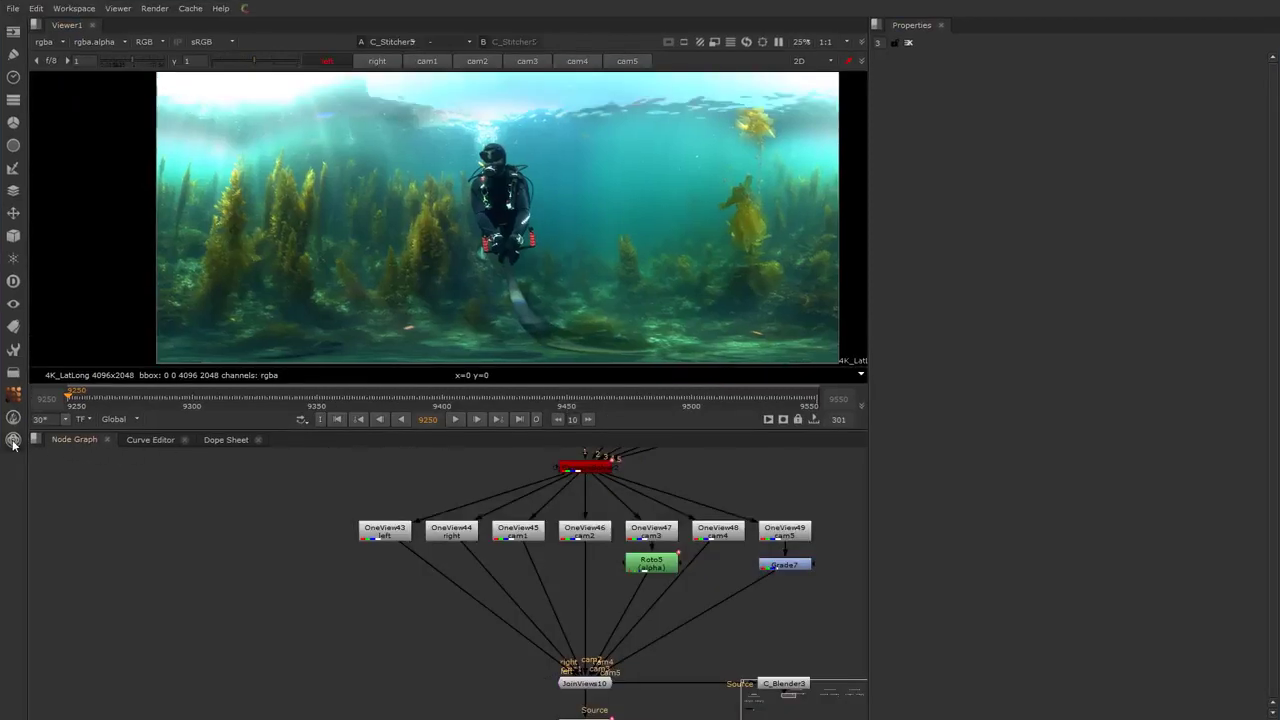
pyautogui.click(13, 440)
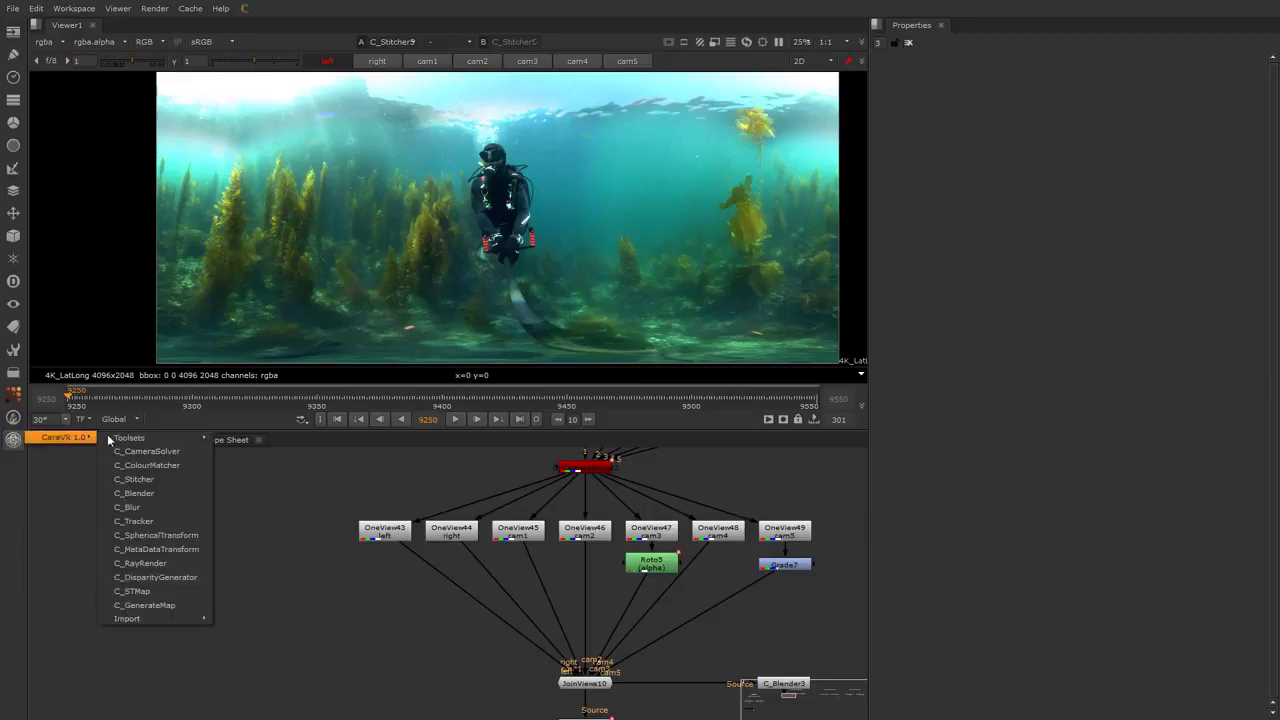
pyautogui.click(184, 520)
pyautogui.moveTo(433, 493); pyautogui.dragTo(282, 560)
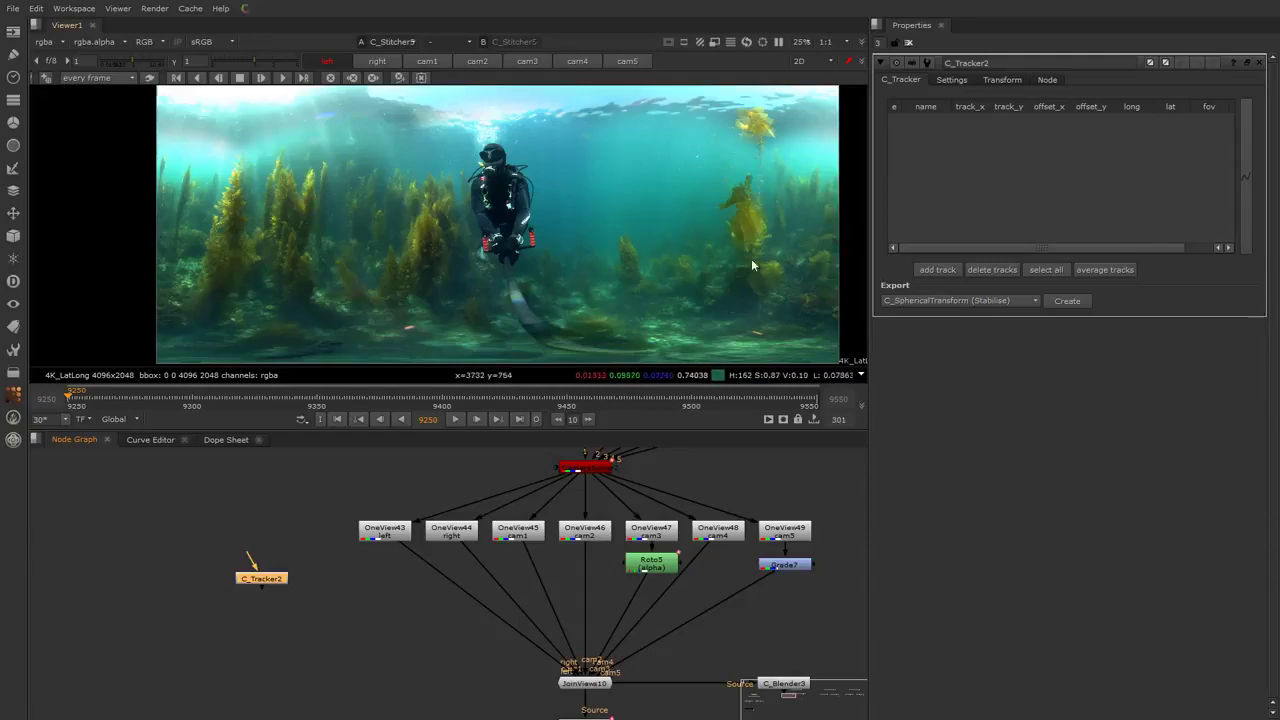
pyautogui.click(250, 562)
pyautogui.moveTo(289, 546); pyautogui.dragTo(385, 532)
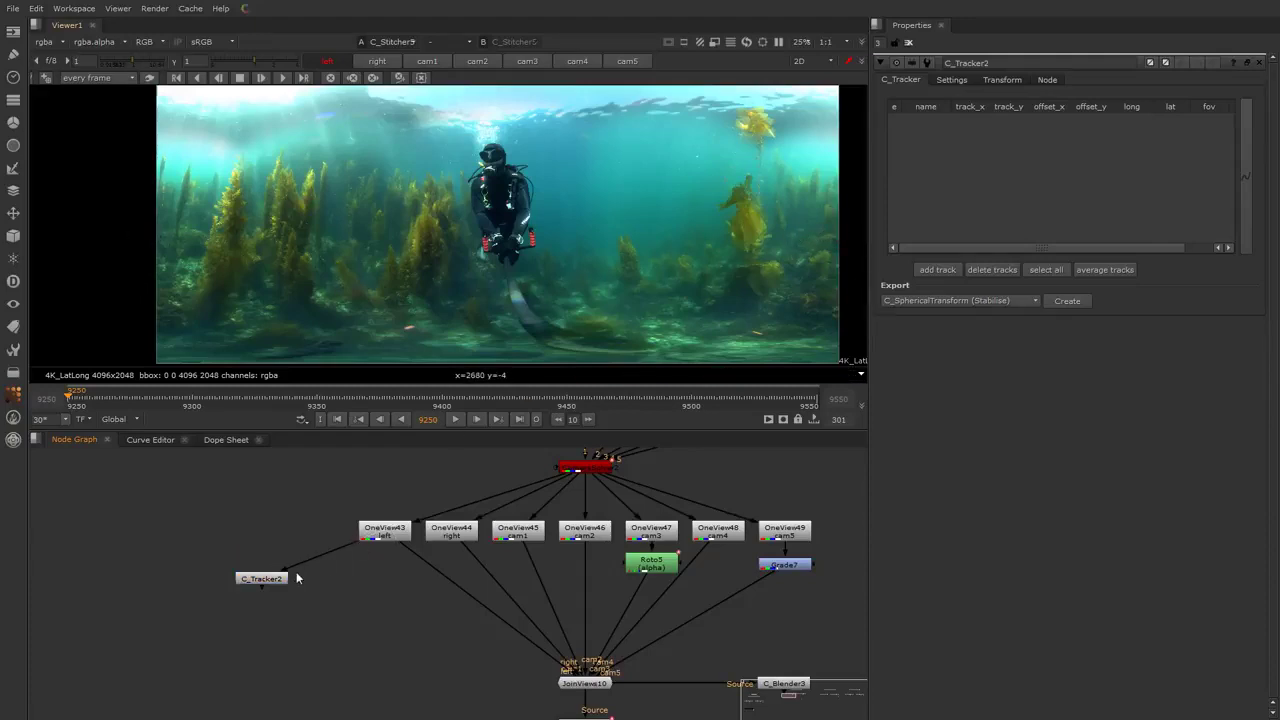
pyautogui.moveTo(274, 582); pyautogui.dragTo(254, 536)
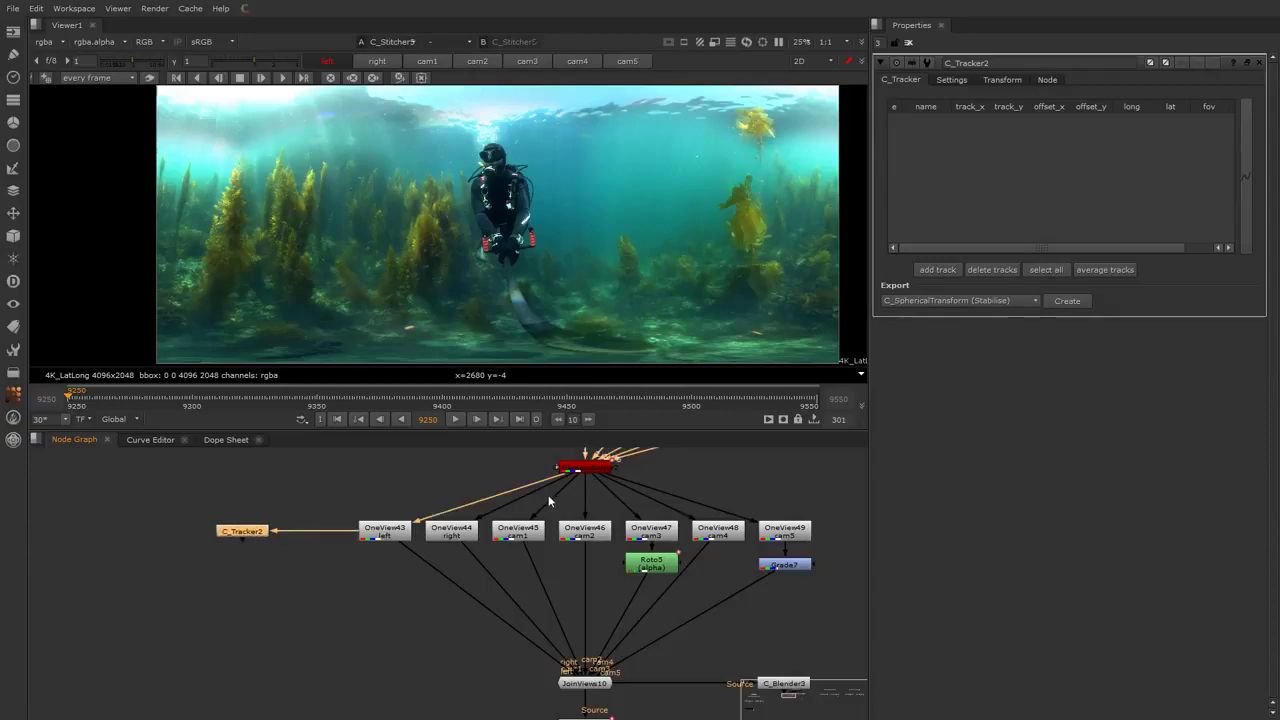
# Show the output of the new C_Tracker node in the viewer
pyautogui.scroll(-3, 548, 501)
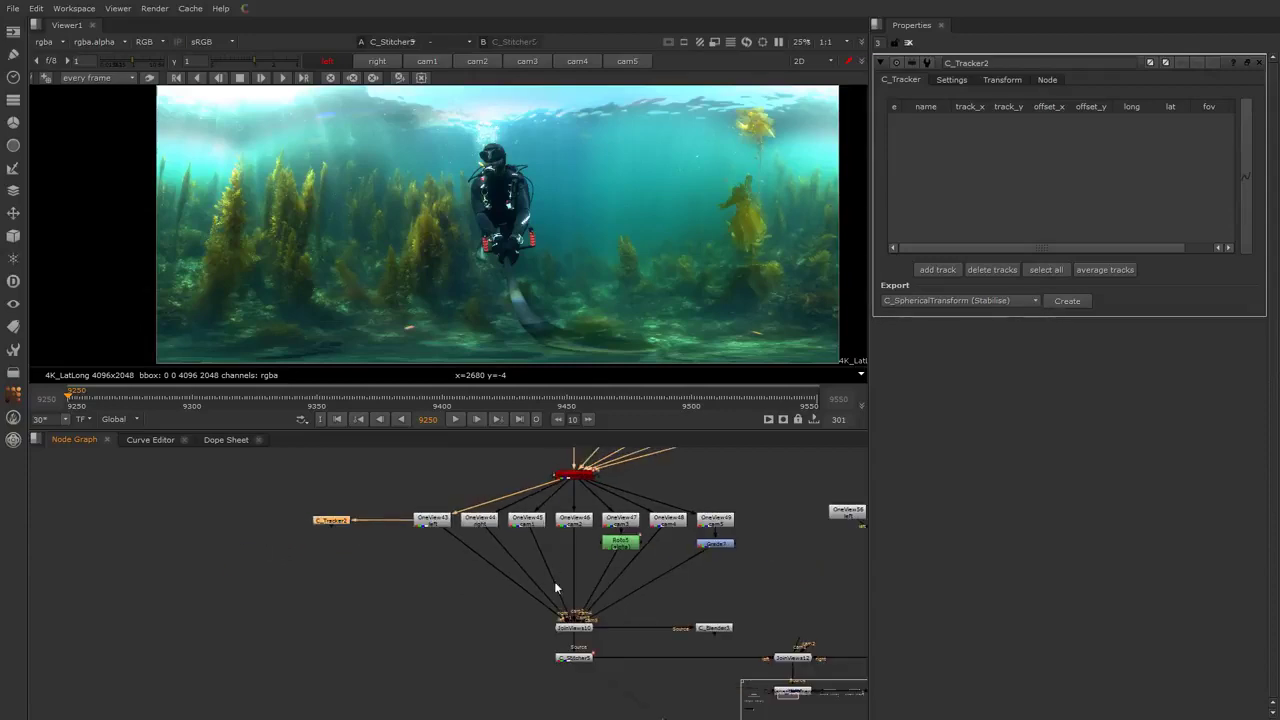
pyautogui.click(405, 580)
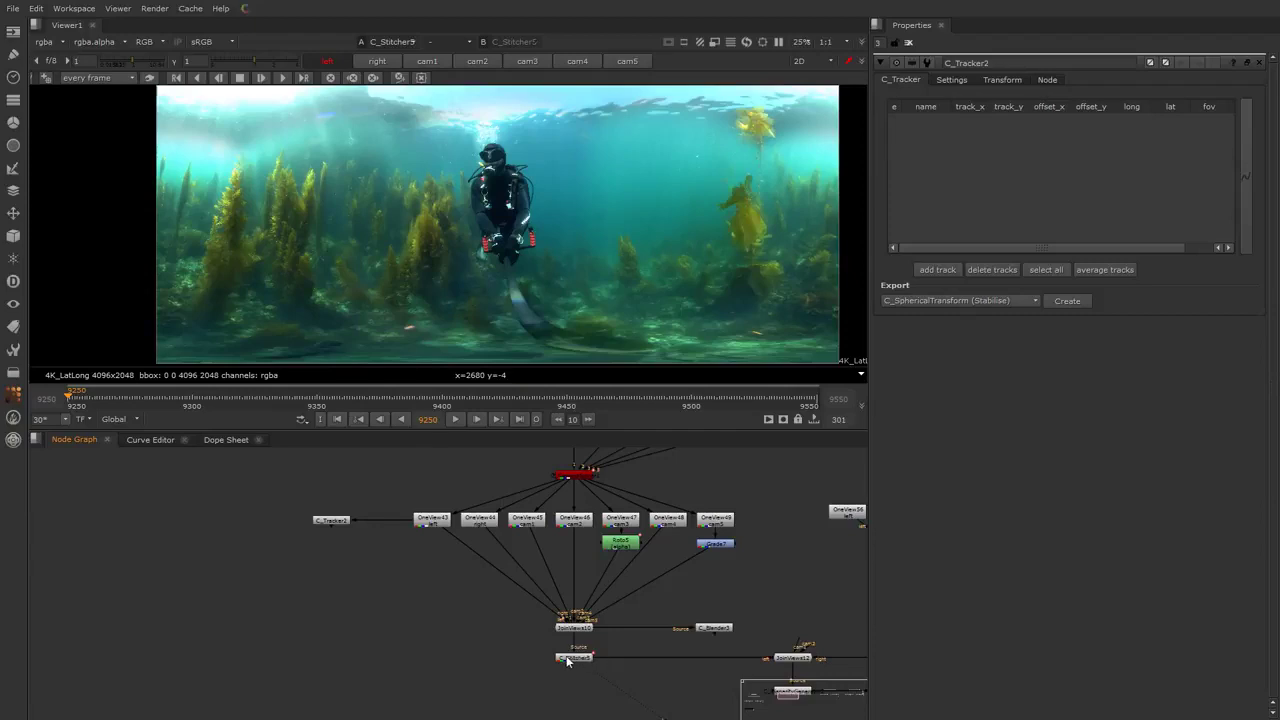
pyautogui.scroll(2, 343, 485)
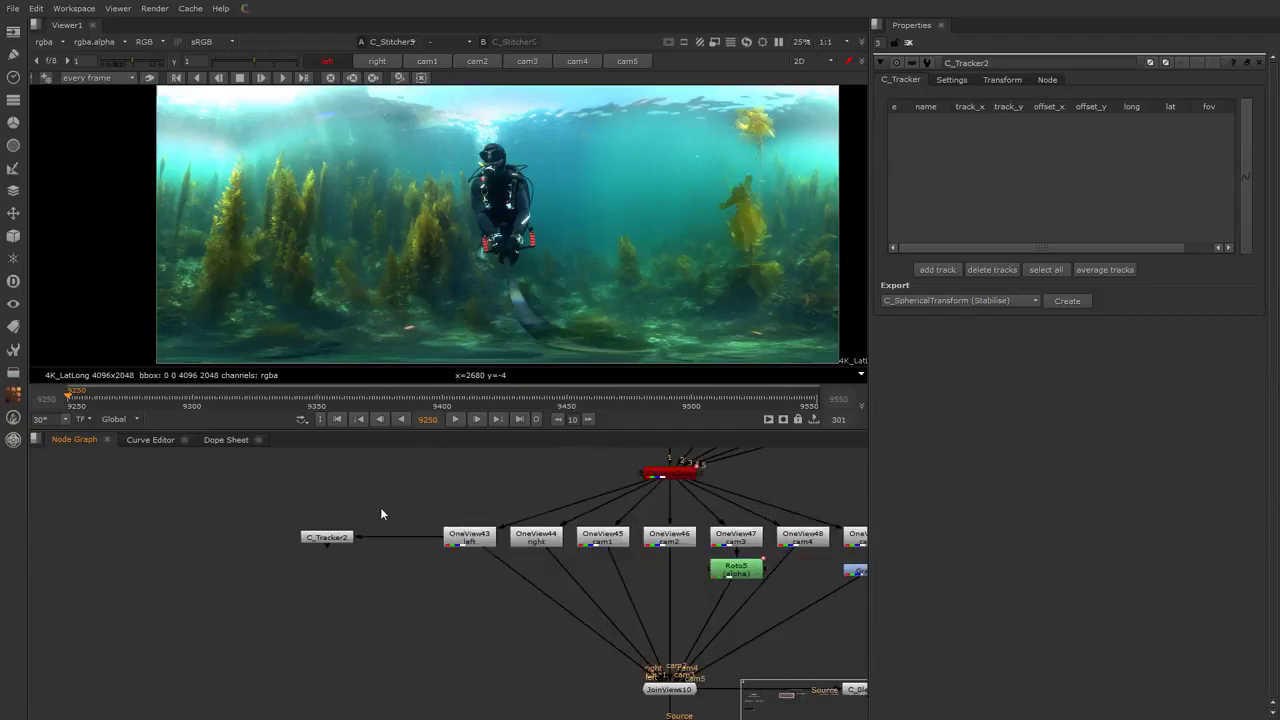
pyautogui.moveTo(380, 507); pyautogui.dragTo(332, 539, button='middle')
pyautogui.click(296, 570)
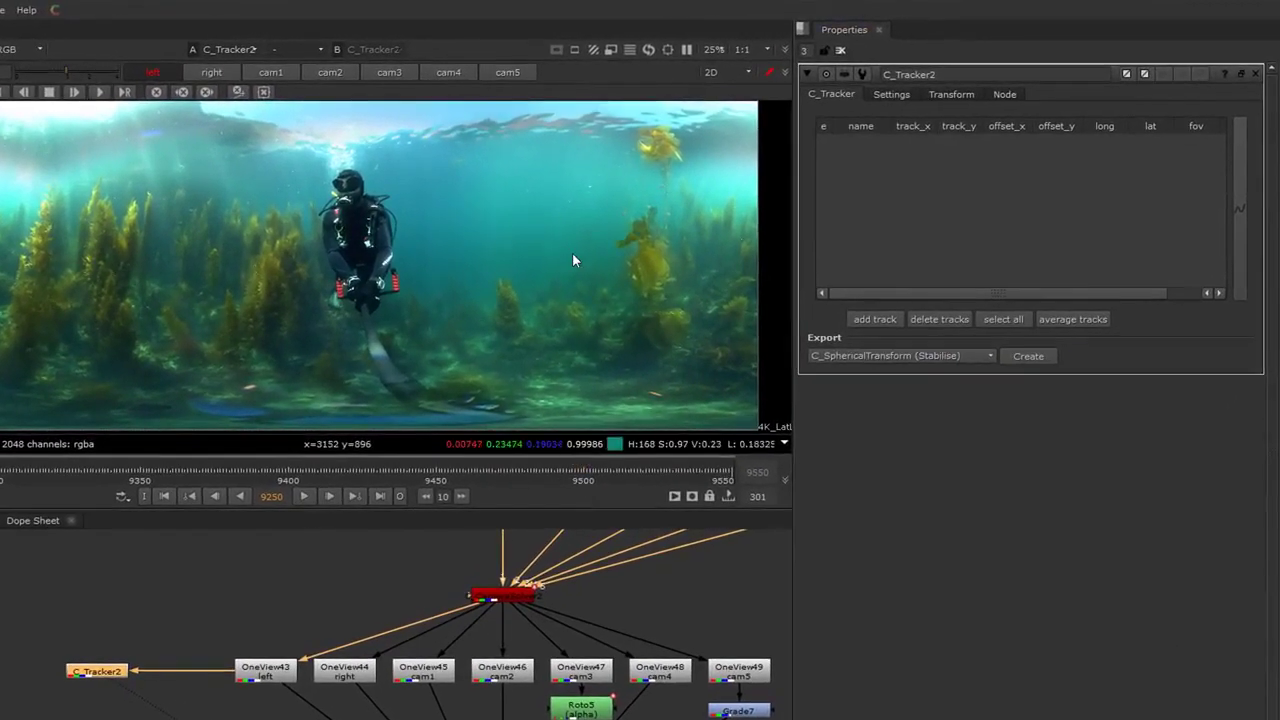
# Add two tracks, placing track 1 near the right-hand kelp at about 3318, 664 and track 2 beside the diver at about 2486, 592
pyautogui.click(875, 320)
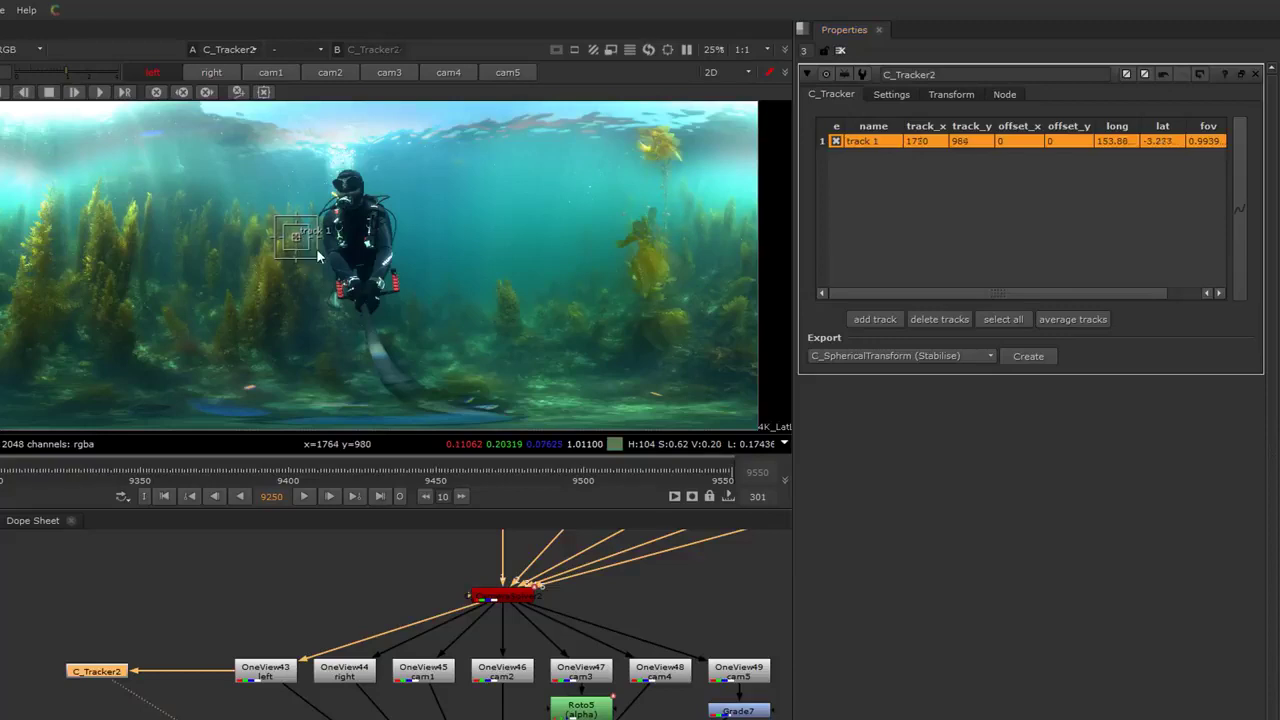
pyautogui.moveTo(300, 235); pyautogui.dragTo(608, 305)
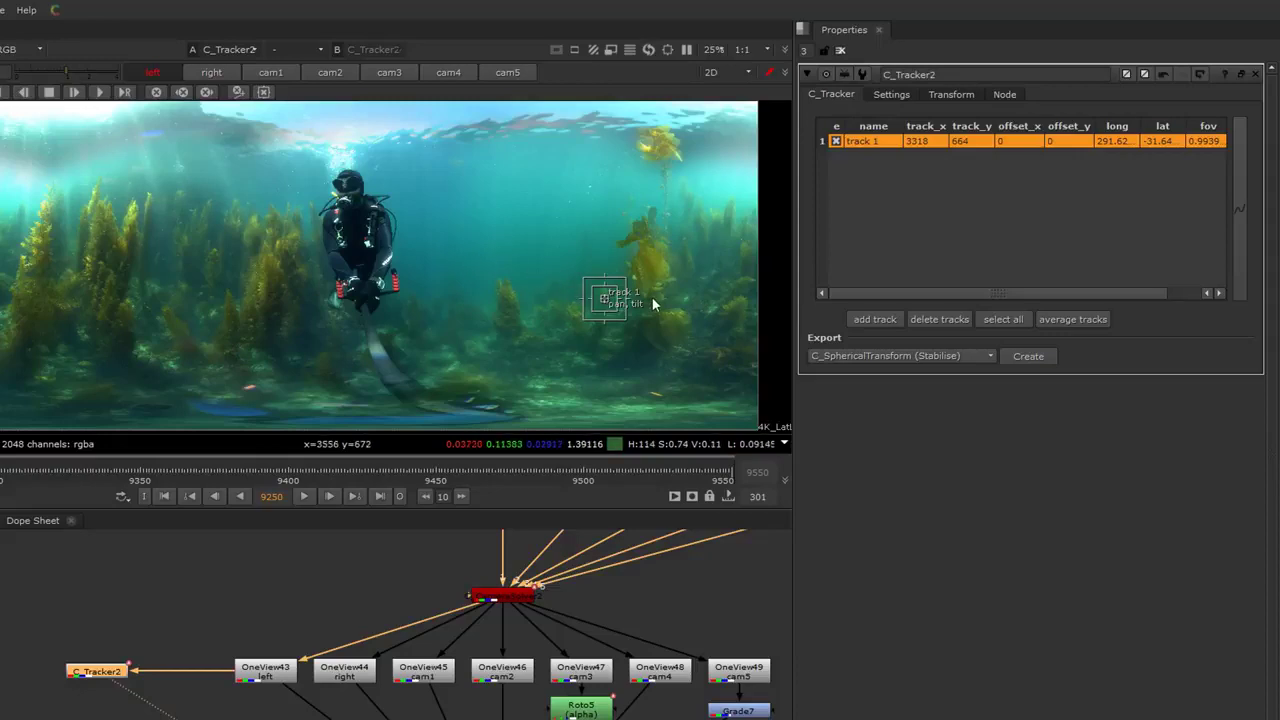
pyautogui.click(875, 319)
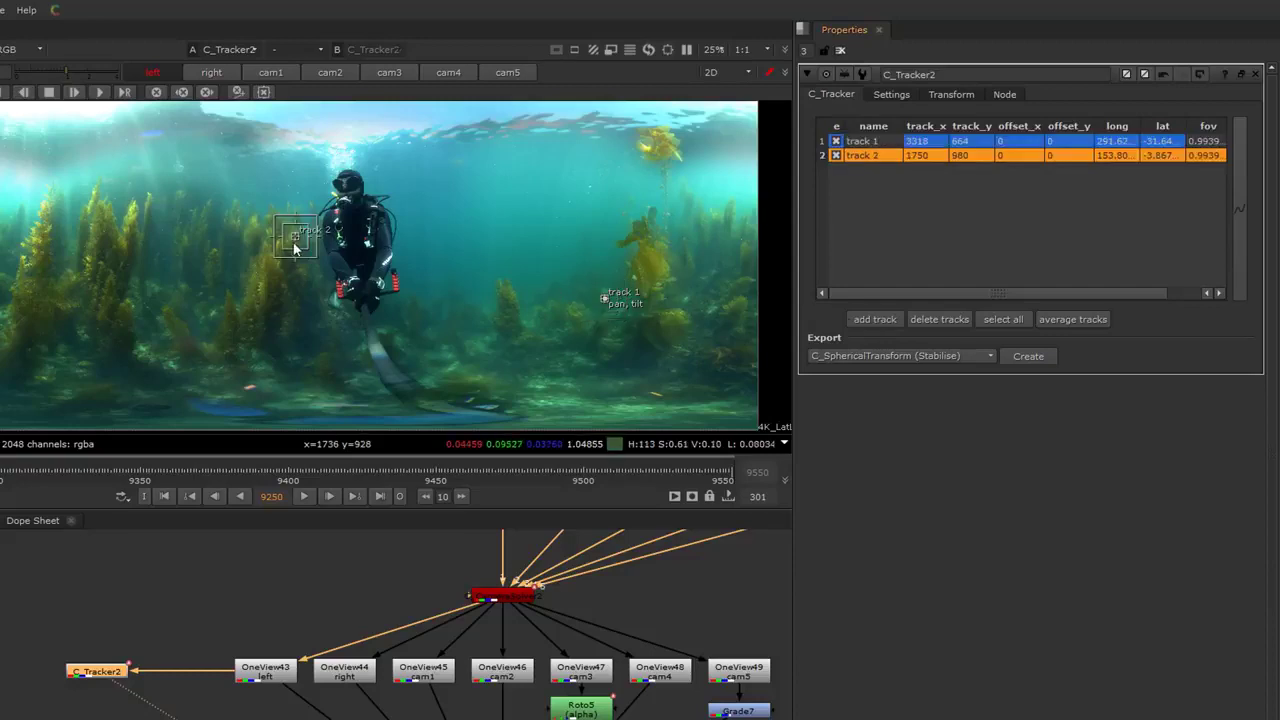
pyautogui.moveTo(297, 242); pyautogui.dragTo(444, 320)
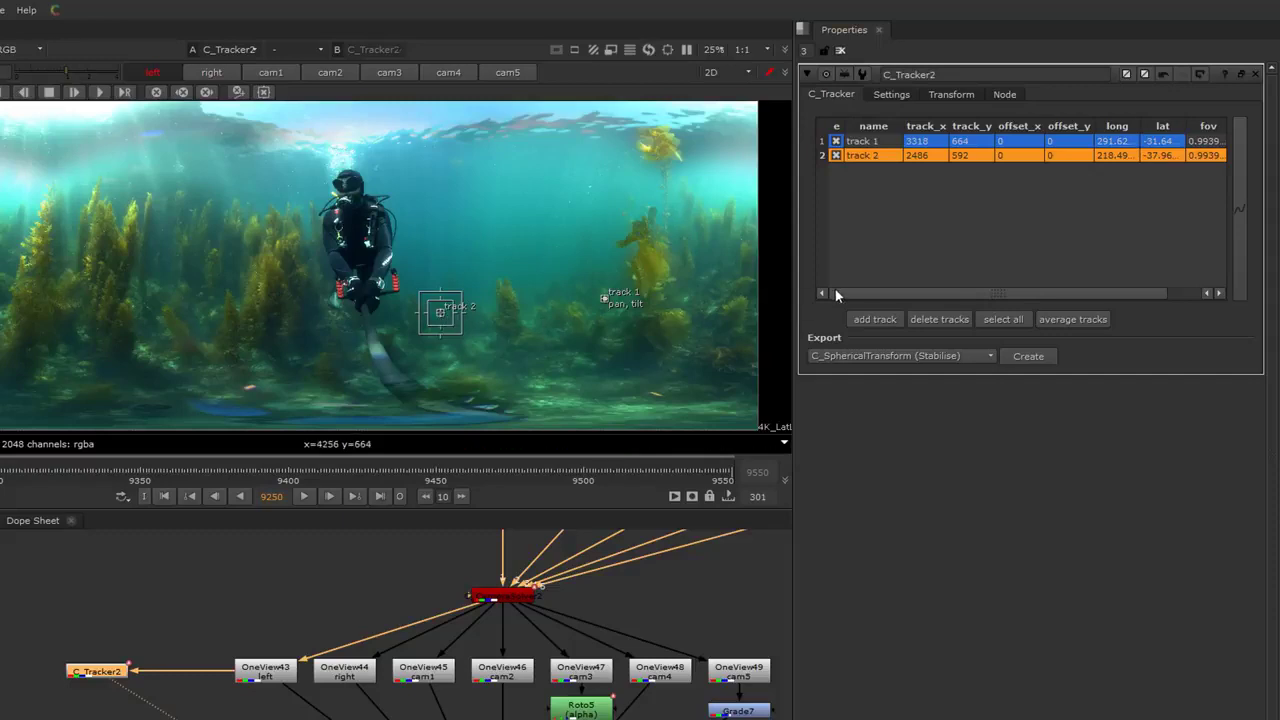
# Enable R (roll) for track 2 and move its point to the kelp left of the diver, at a track_y of about 640
pyautogui.moveTo(984, 294); pyautogui.dragTo(1102, 286)
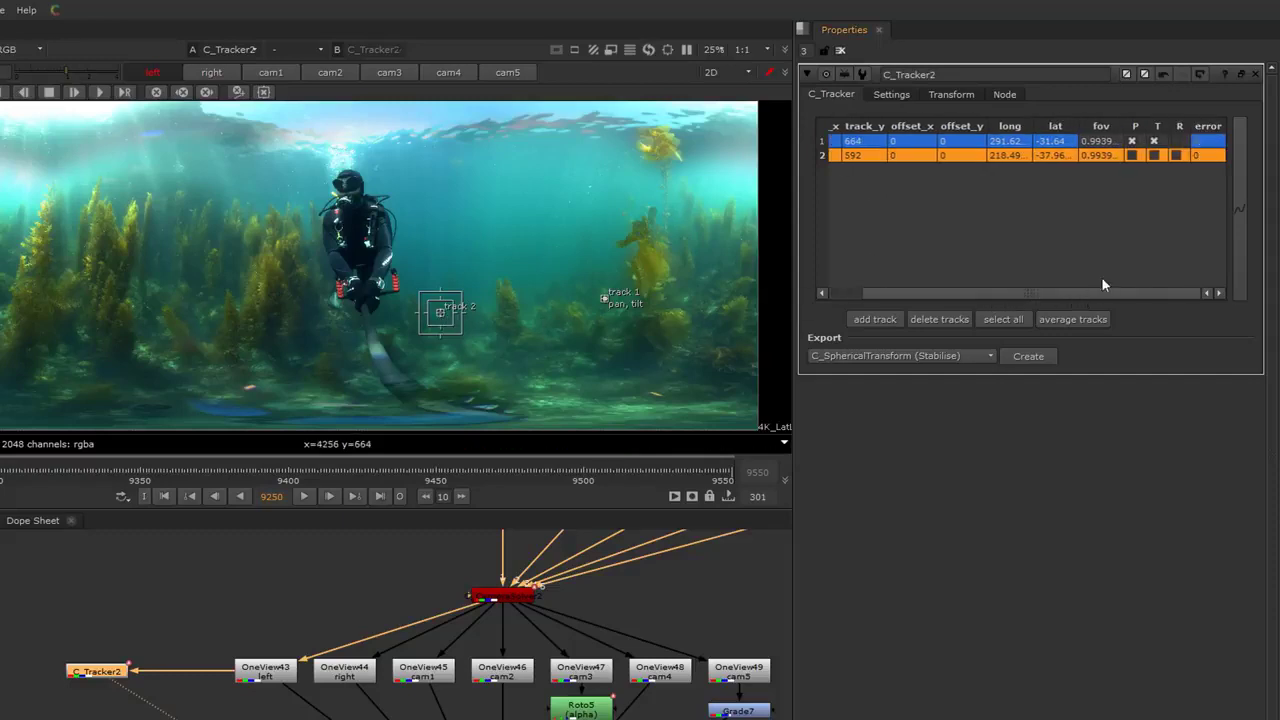
pyautogui.click(1176, 155)
pyautogui.scroll(3, 512, 319)
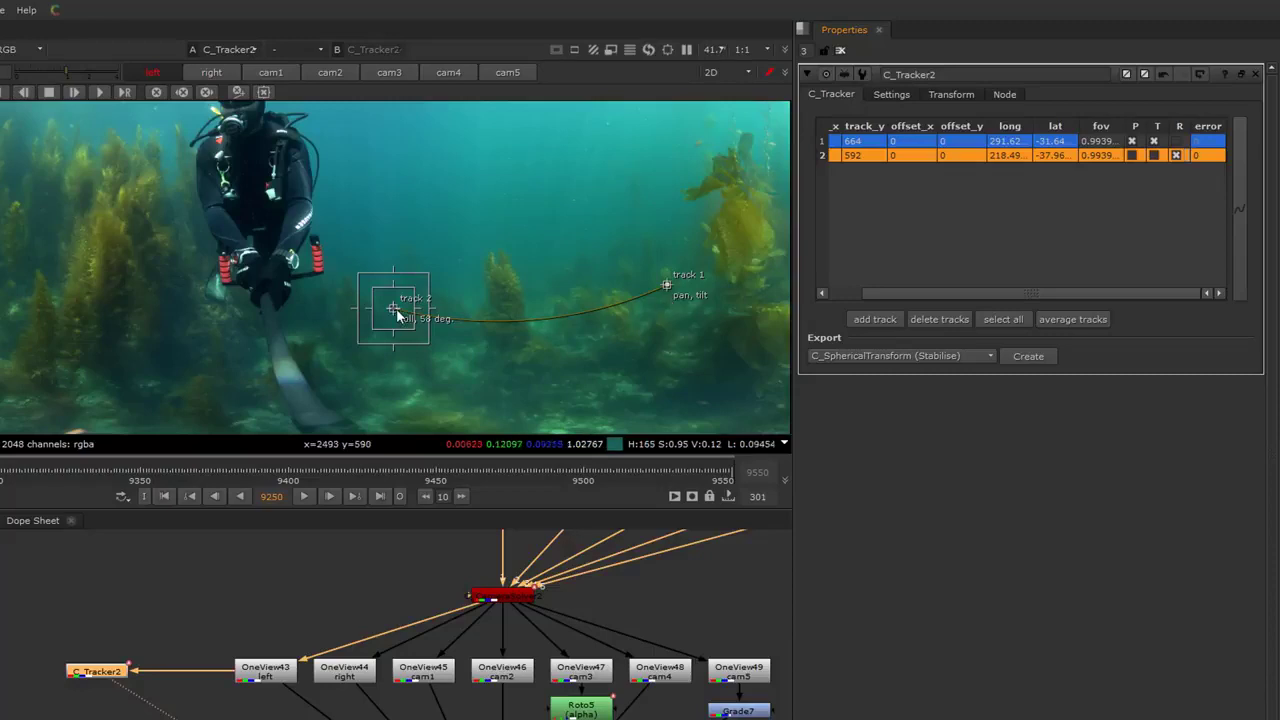
pyautogui.moveTo(397, 313); pyautogui.dragTo(14, 298)
pyautogui.scroll(-1, 154, 293)
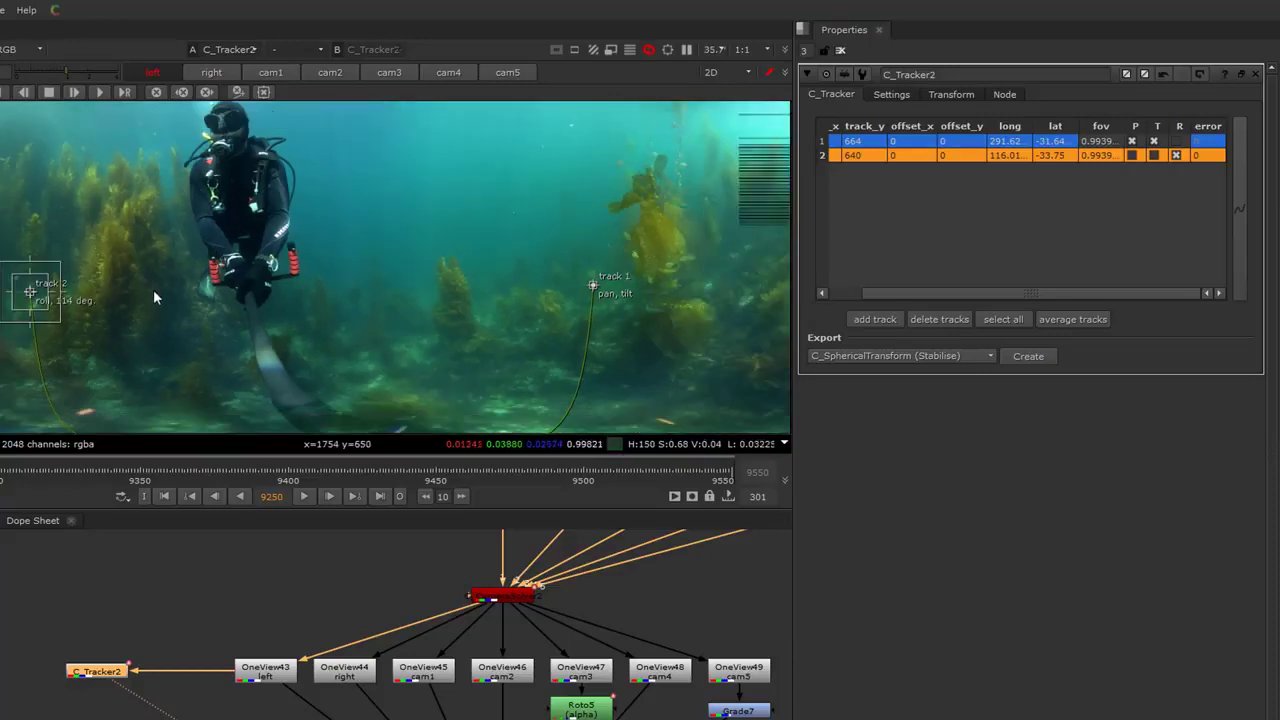
pyautogui.moveTo(216, 292); pyautogui.dragTo(194, 257, button='middle')
pyautogui.scroll(-1, 426, 257)
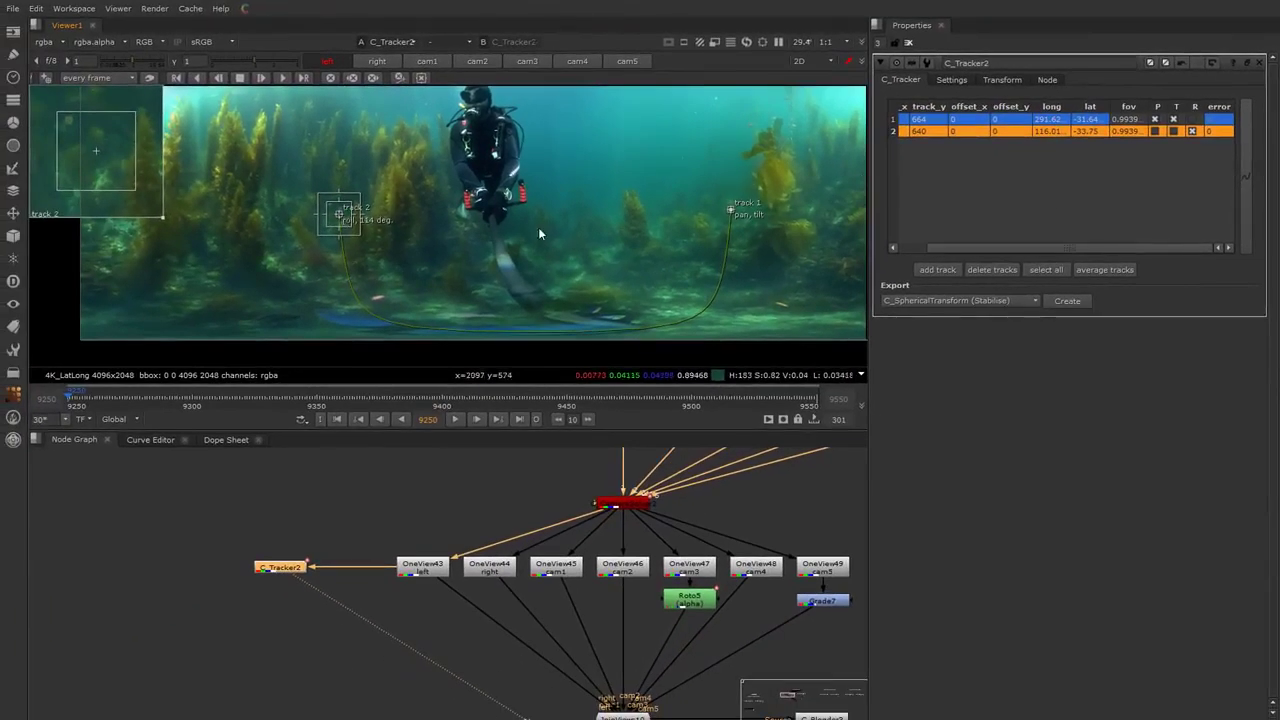
# Select both tracks and track them forward over frames 9250 to 9550 with a step of 1
pyautogui.click(923, 121)
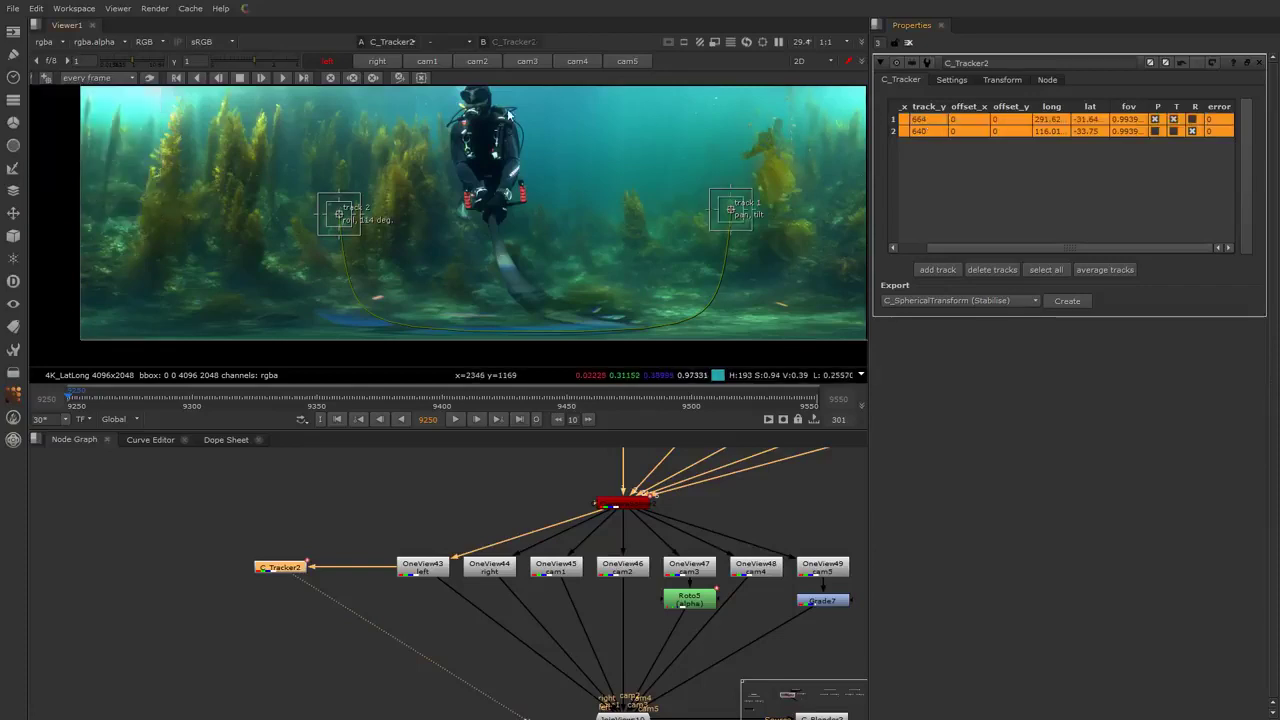
pyautogui.click(305, 78)
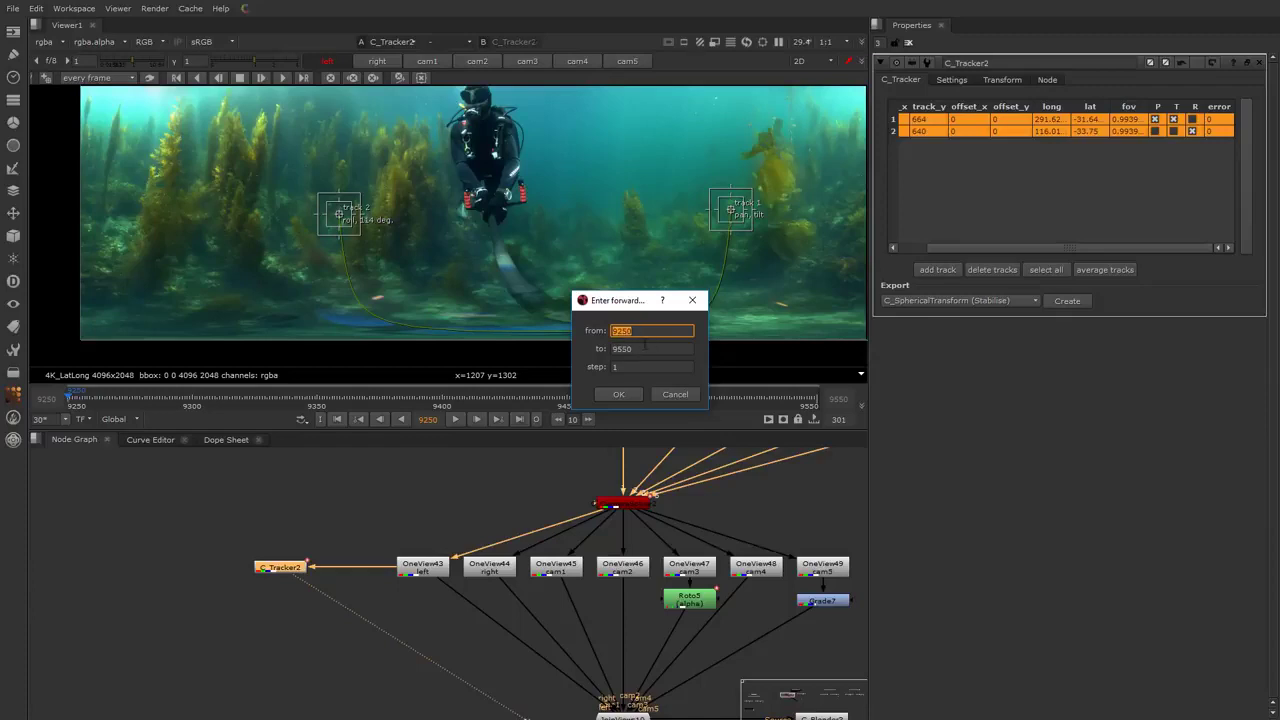
pyautogui.click(632, 396)
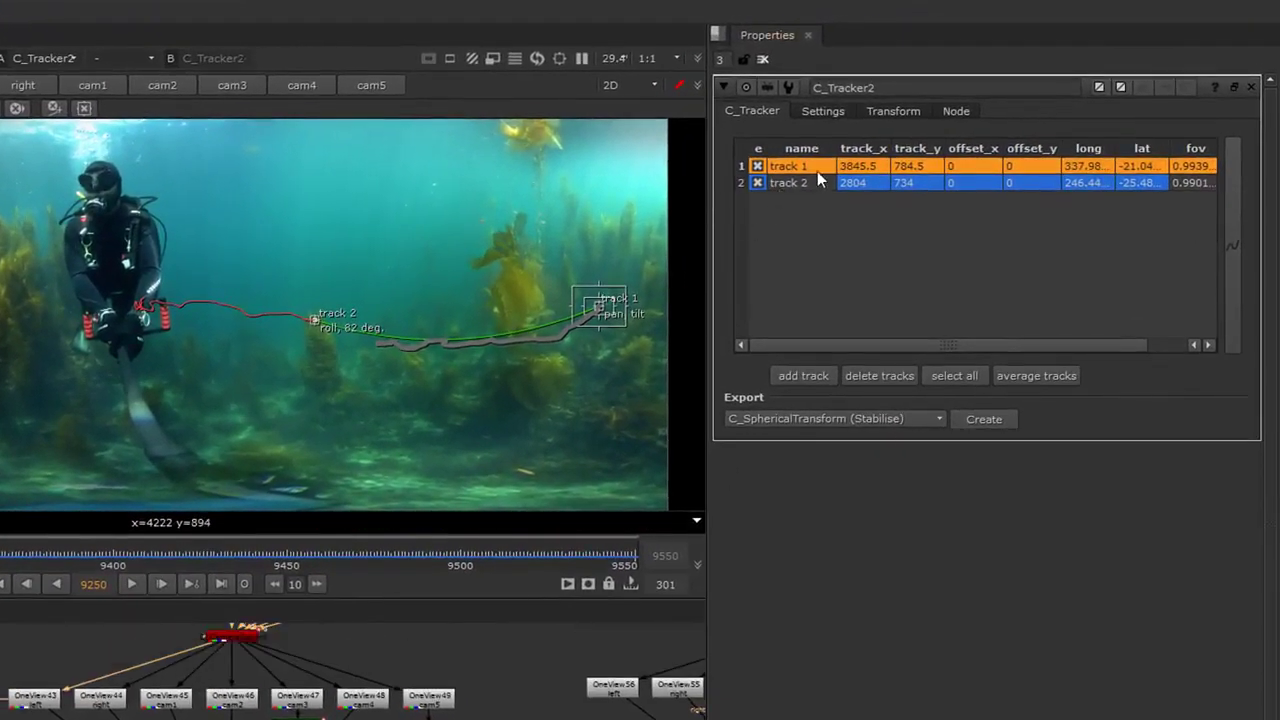
# Examine the C_Tracker's transform settings and the explanation of its transform modes
pyautogui.click(901, 107)
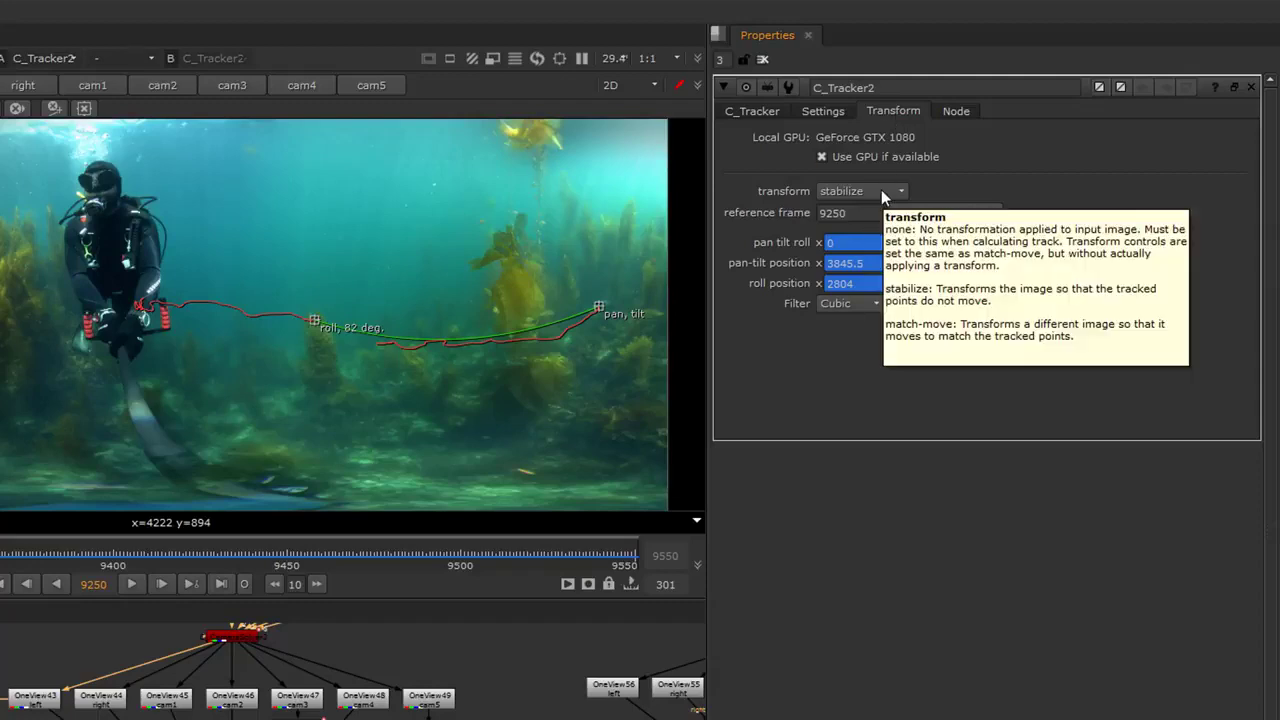
pyautogui.moveTo(916, 226)
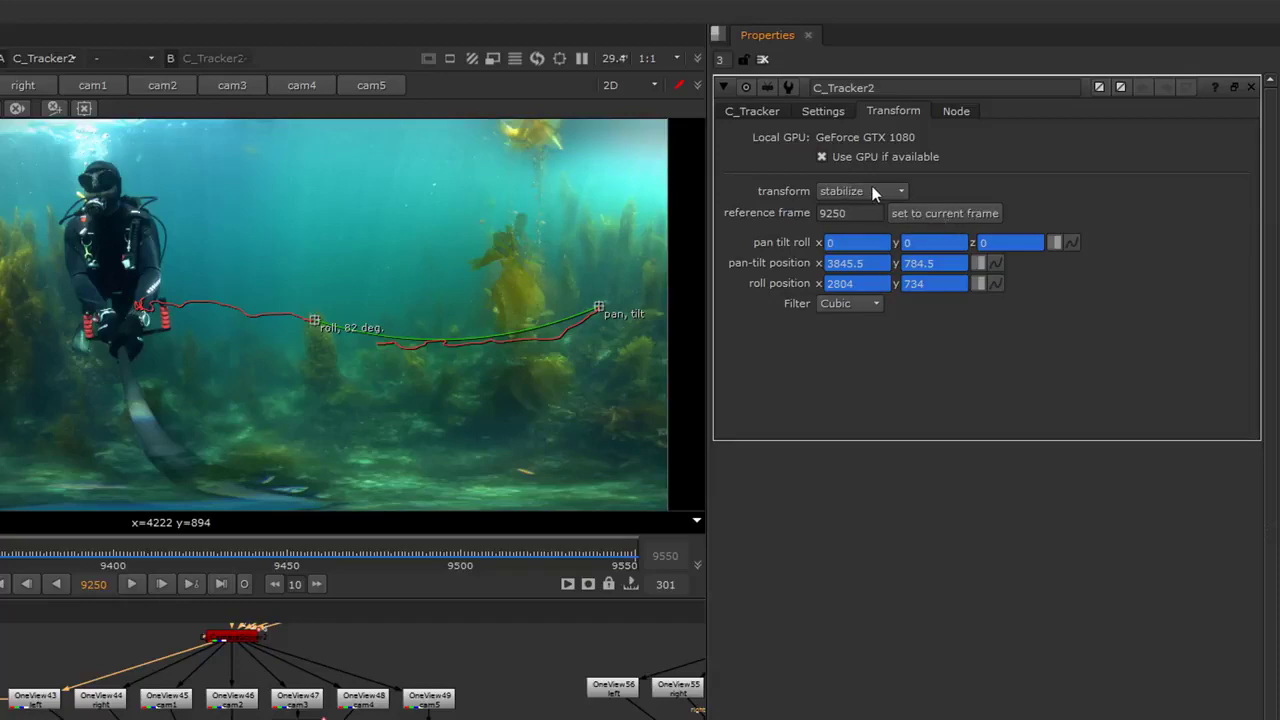
pyautogui.click(772, 113)
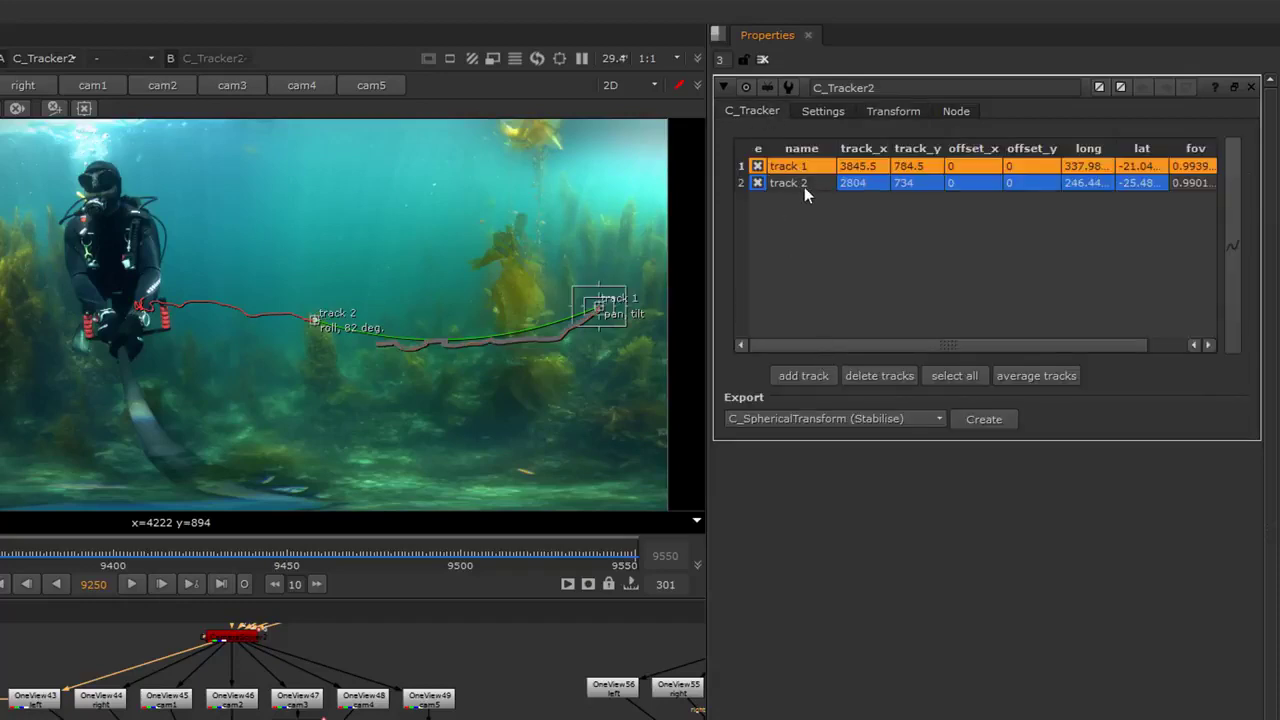
# Export both tracks as a C_SphericalTransform (Stabilise) node and connect its source to the left-view OneView43 node
pyautogui.keyDown('shift'); pyautogui.click(804, 187); pyautogui.keyUp('shift')
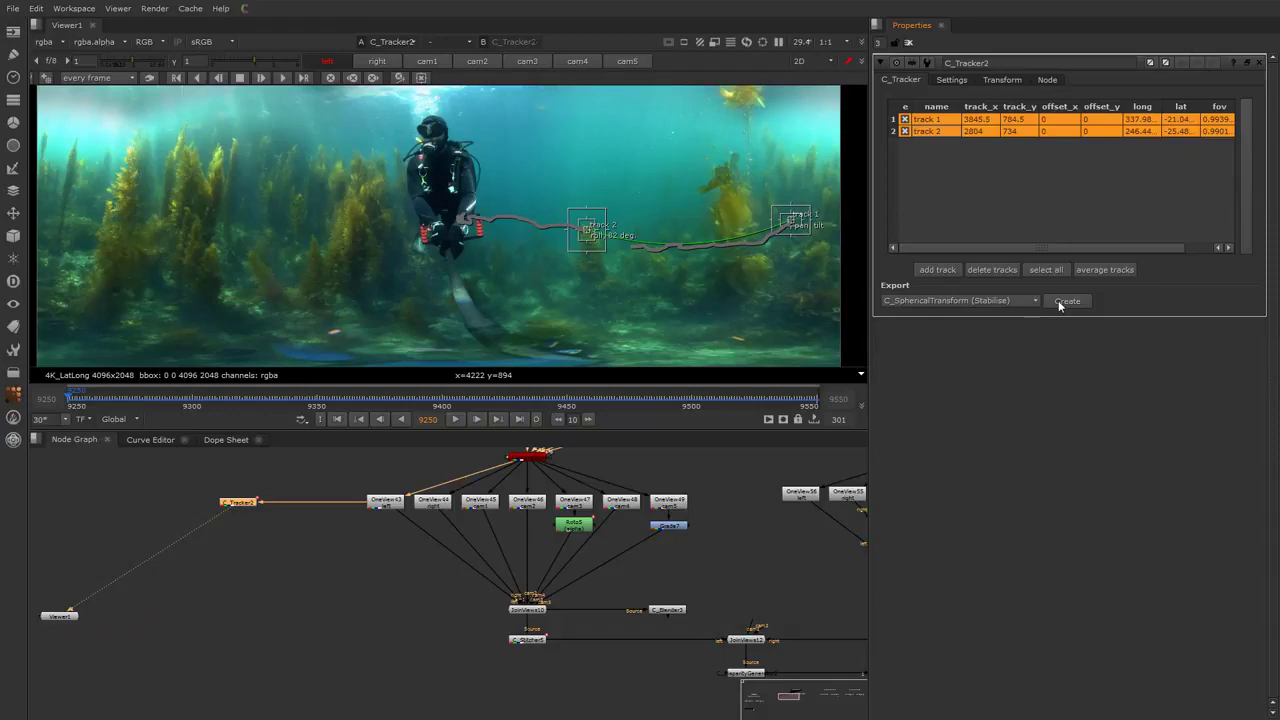
pyautogui.click(1066, 301)
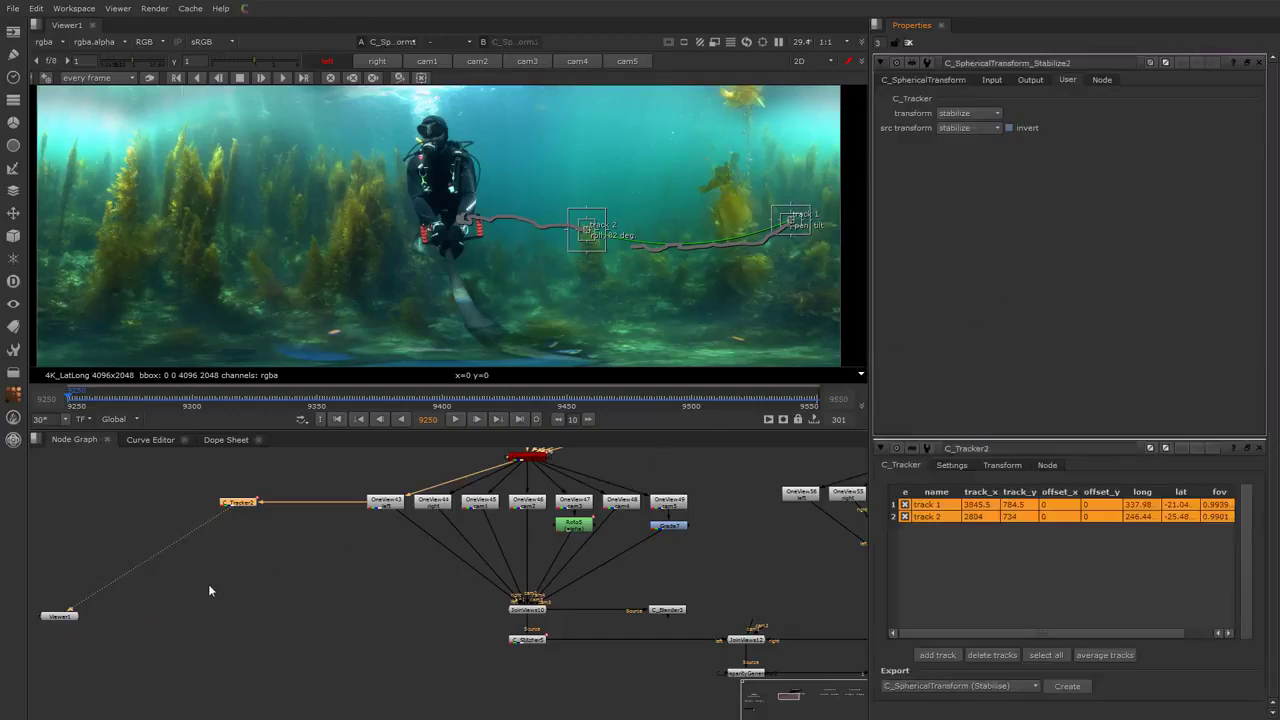
pyautogui.moveTo(292, 530); pyautogui.dragTo(388, 585)
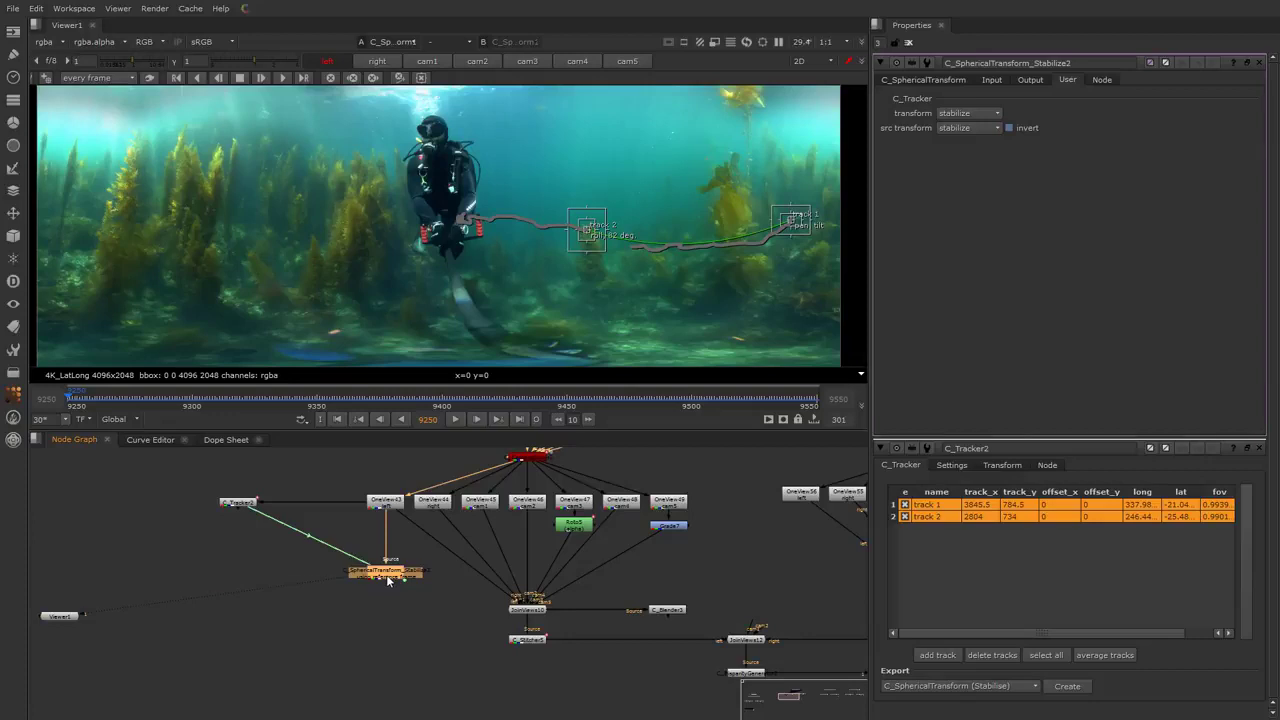
pyautogui.click(388, 579)
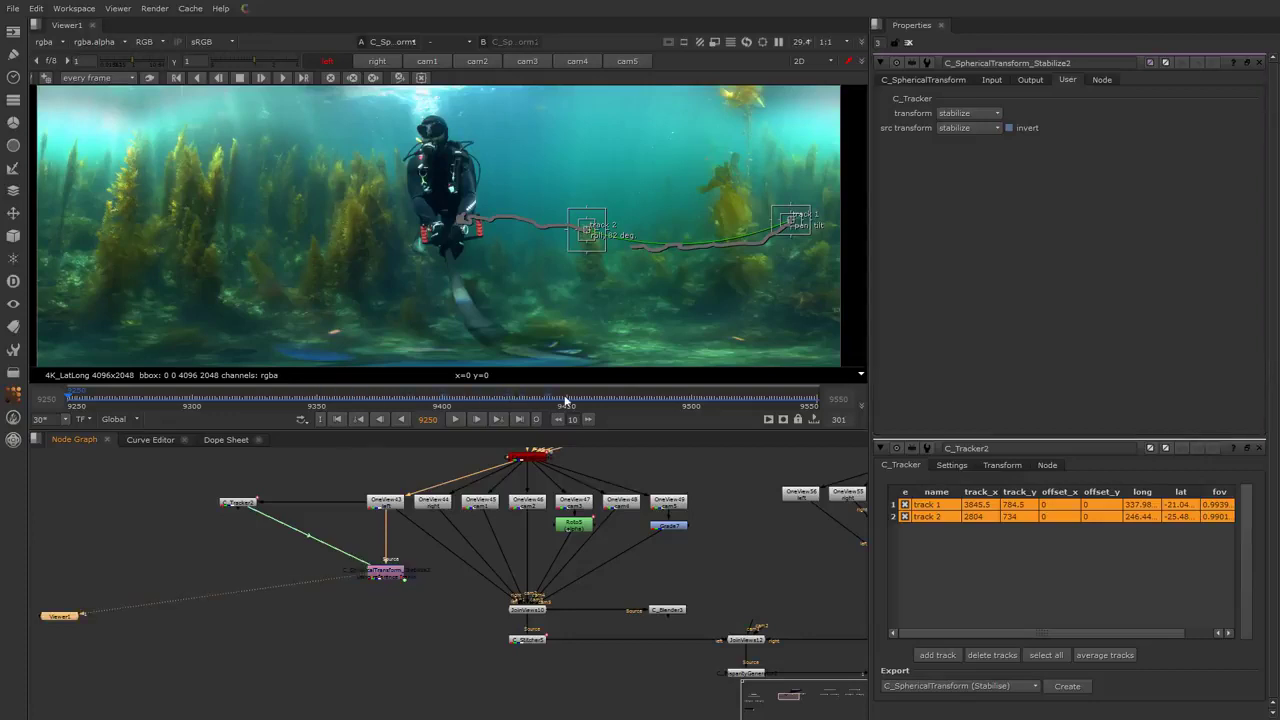
# Check the stabilised left view at several frames across the clip and return to frame 9250
pyautogui.click(619, 398)
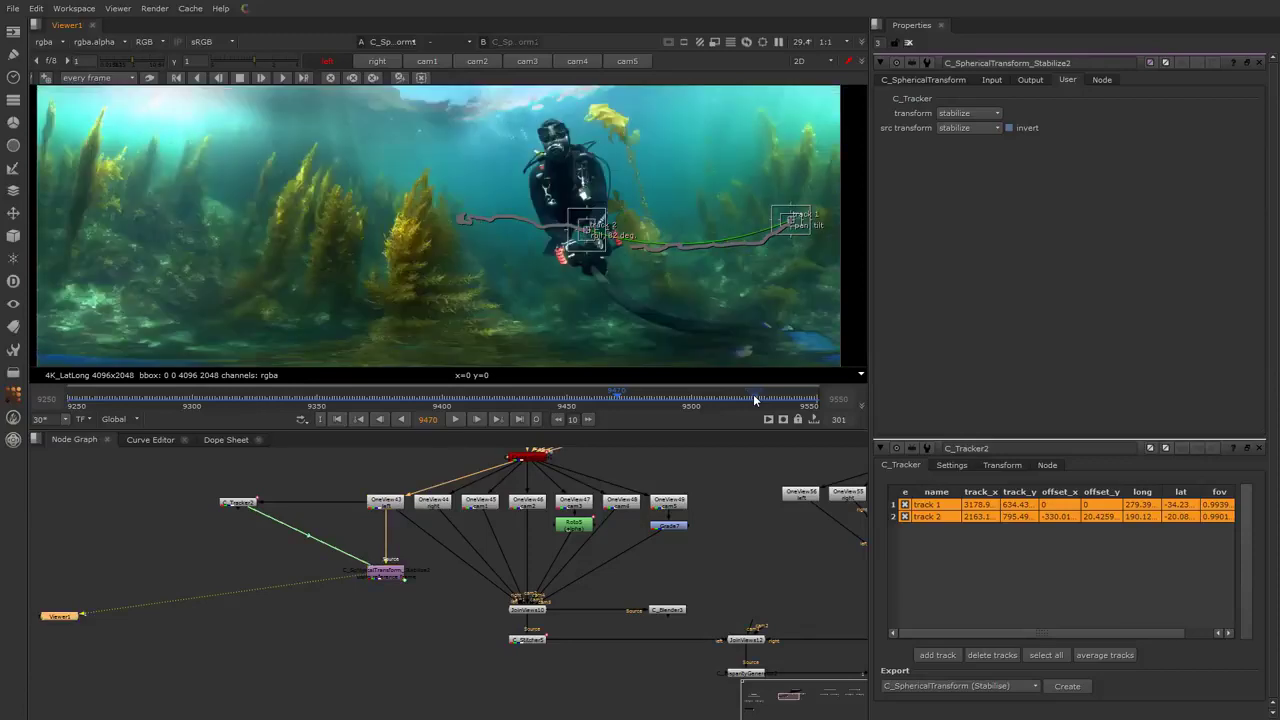
pyautogui.click(755, 398)
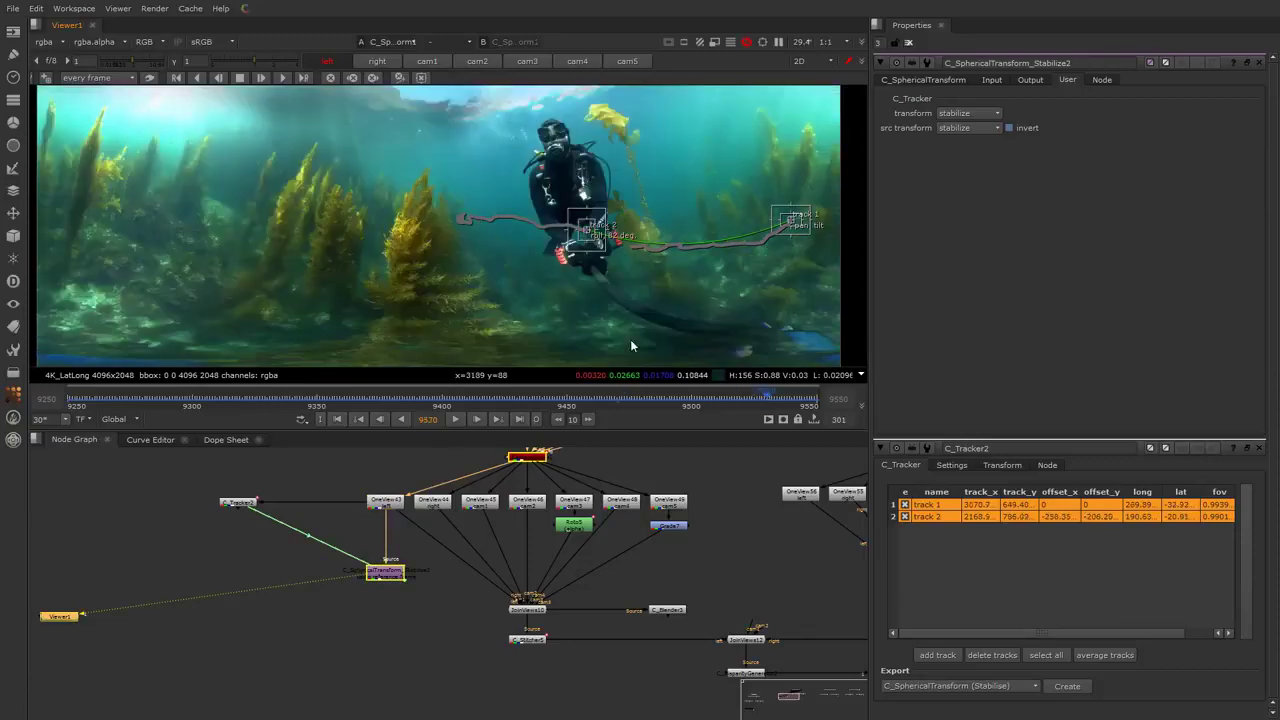
pyautogui.click(438, 397)
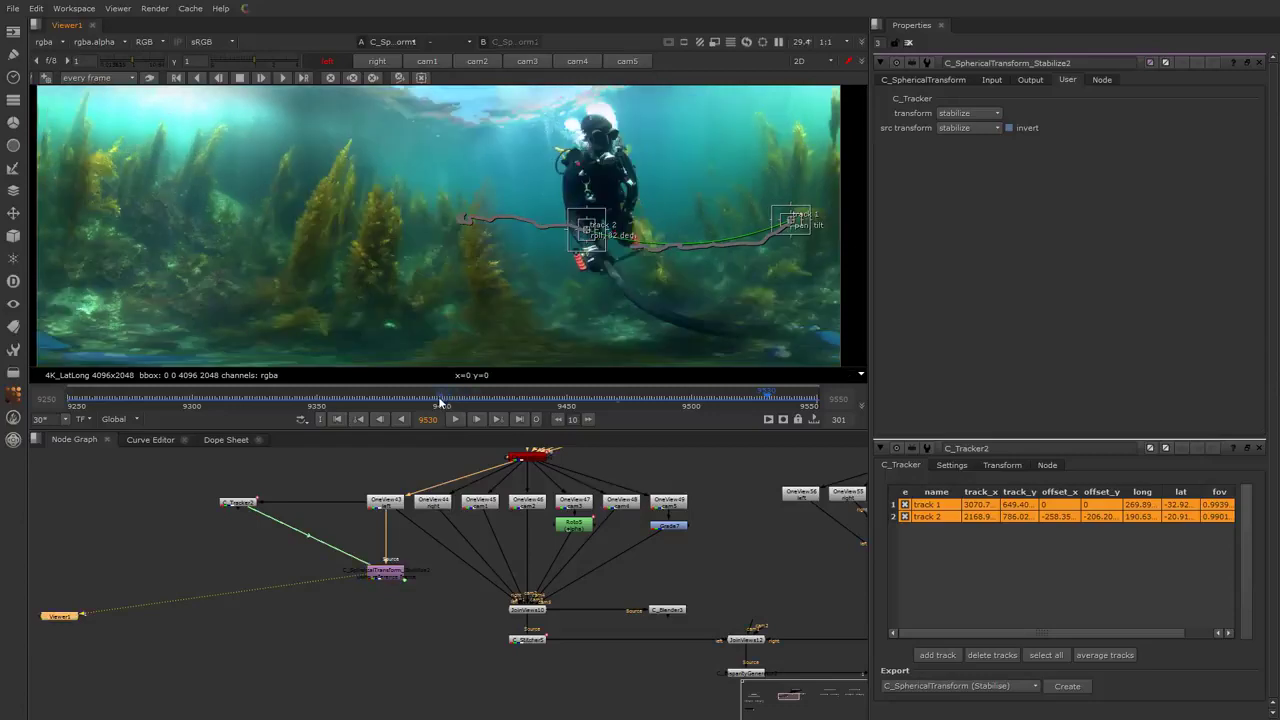
pyautogui.click(67, 405)
# Disconnect the C_SphericalTransform_Stabilize2 source from the left-view OneView43 node
pyautogui.click(774, 532)
pyautogui.scroll(-3, 455, 565)
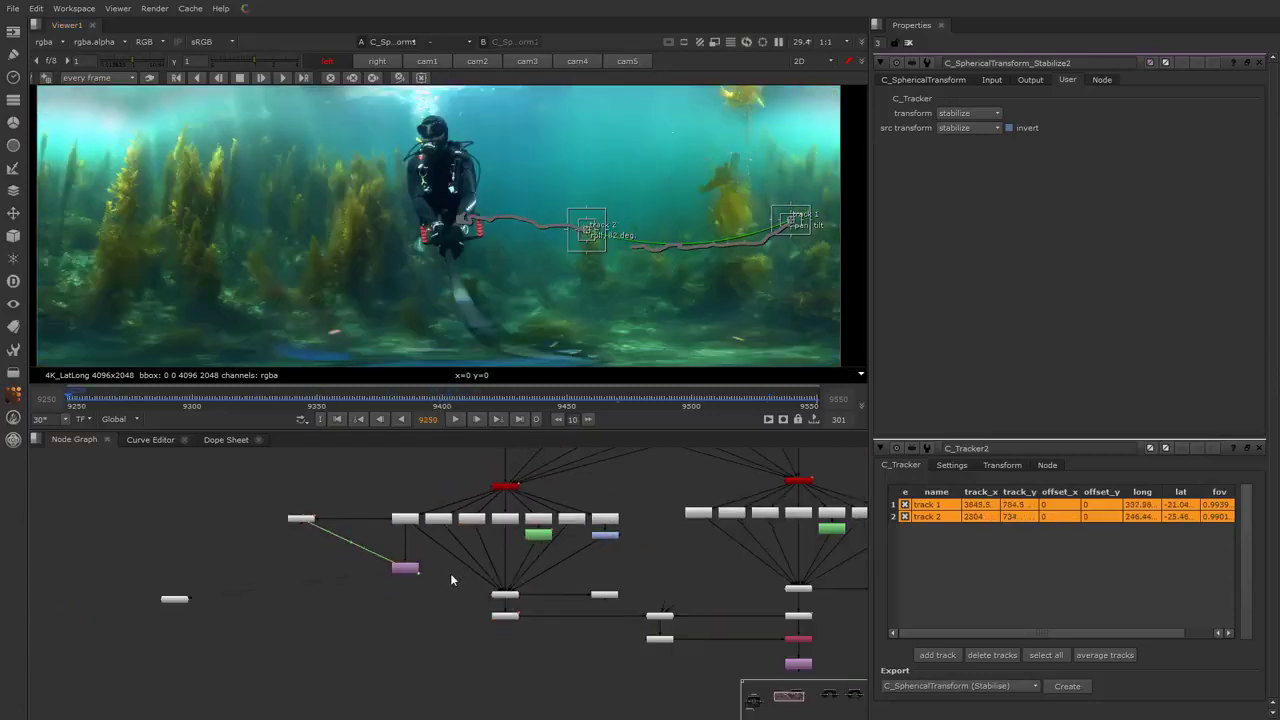
pyautogui.moveTo(313, 473); pyautogui.dragTo(331, 501)
pyautogui.scroll(5, 572, 581)
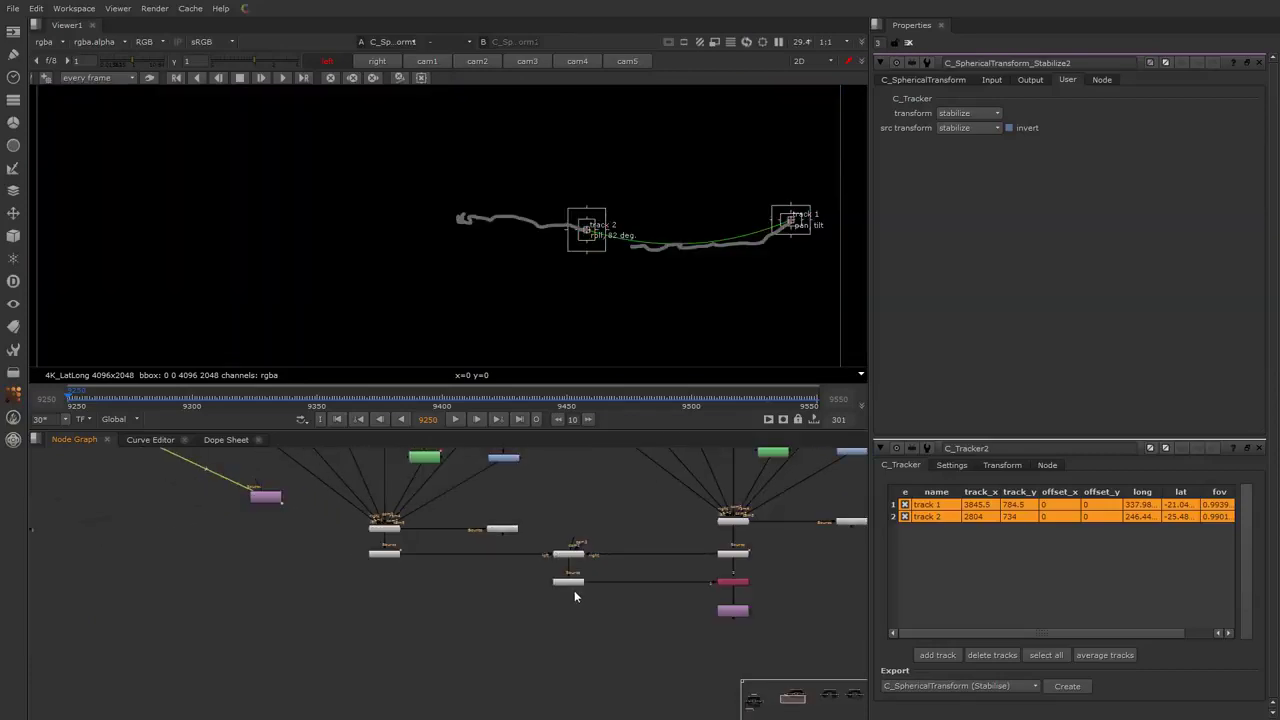
# Add a JoinViews node below the C_DisparityGenerator node
pyautogui.moveTo(592, 618); pyautogui.dragTo(653, 602, button='middle')
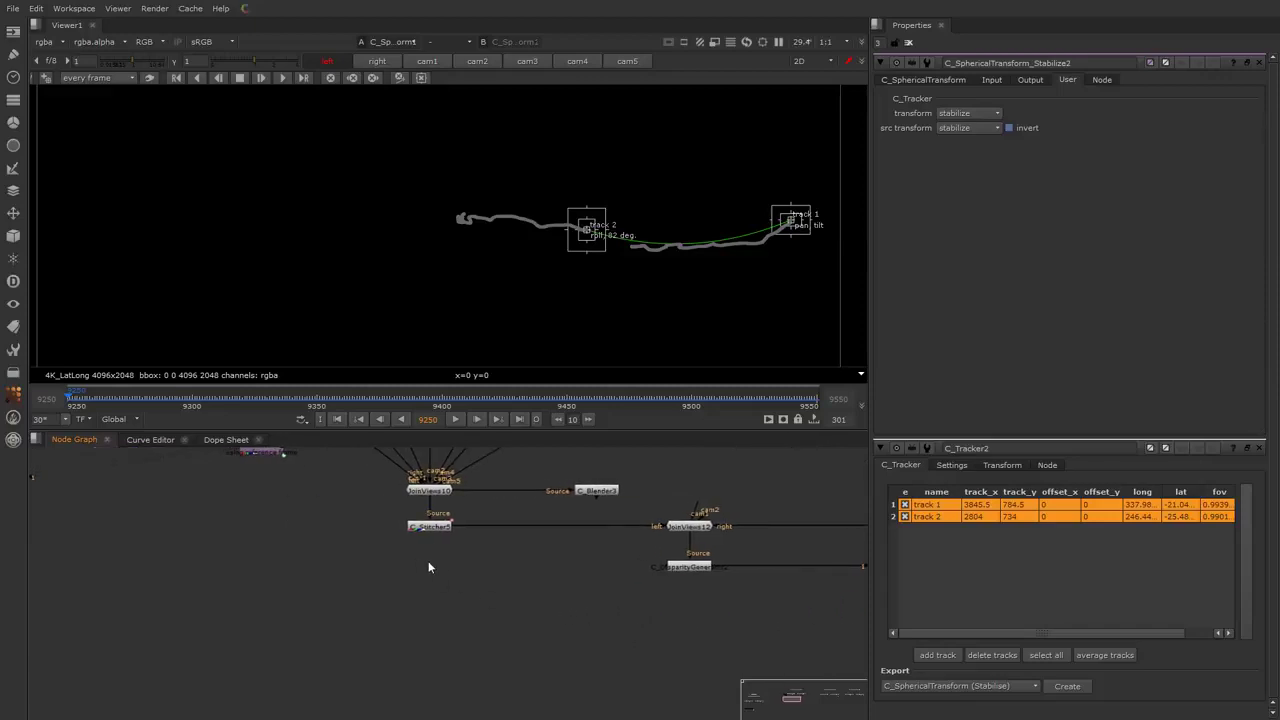
pyautogui.moveTo(416, 466); pyautogui.dragTo(404, 538, button='middle')
pyautogui.moveTo(578, 638); pyautogui.dragTo(540, 608, button='middle')
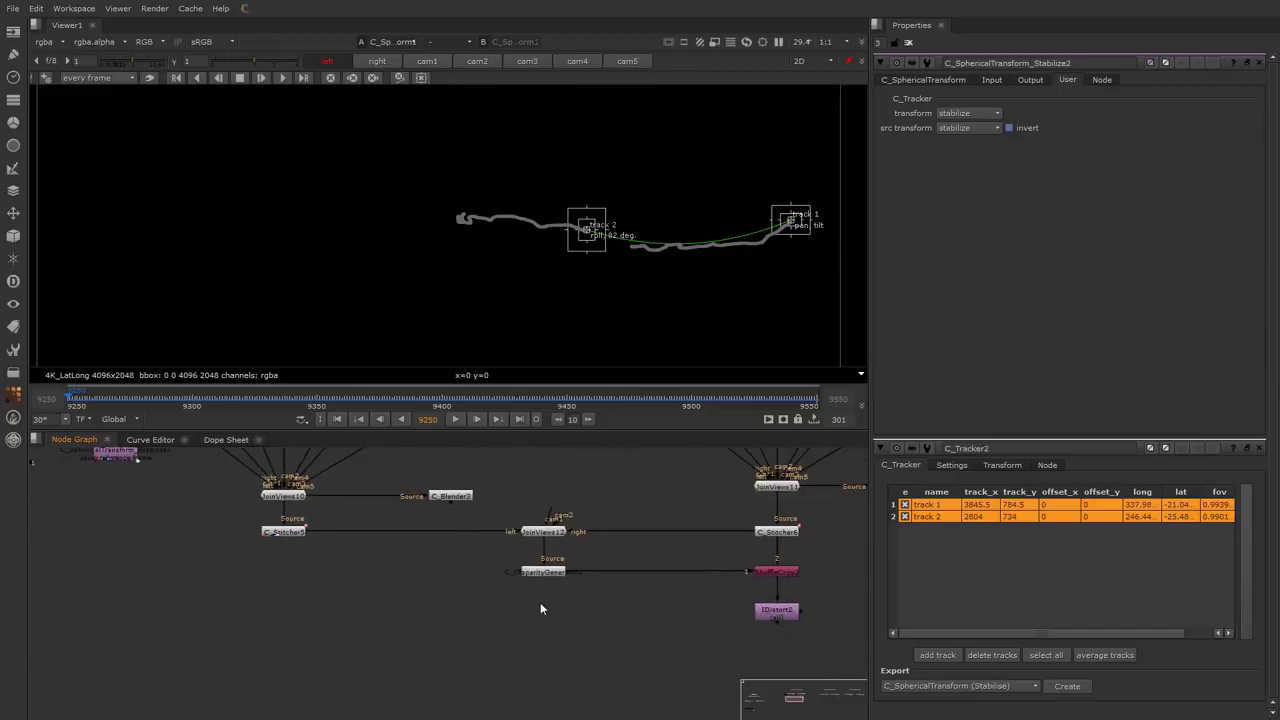
pyautogui.press('Tab')
pyautogui.write('jo')
pyautogui.click(535, 639)
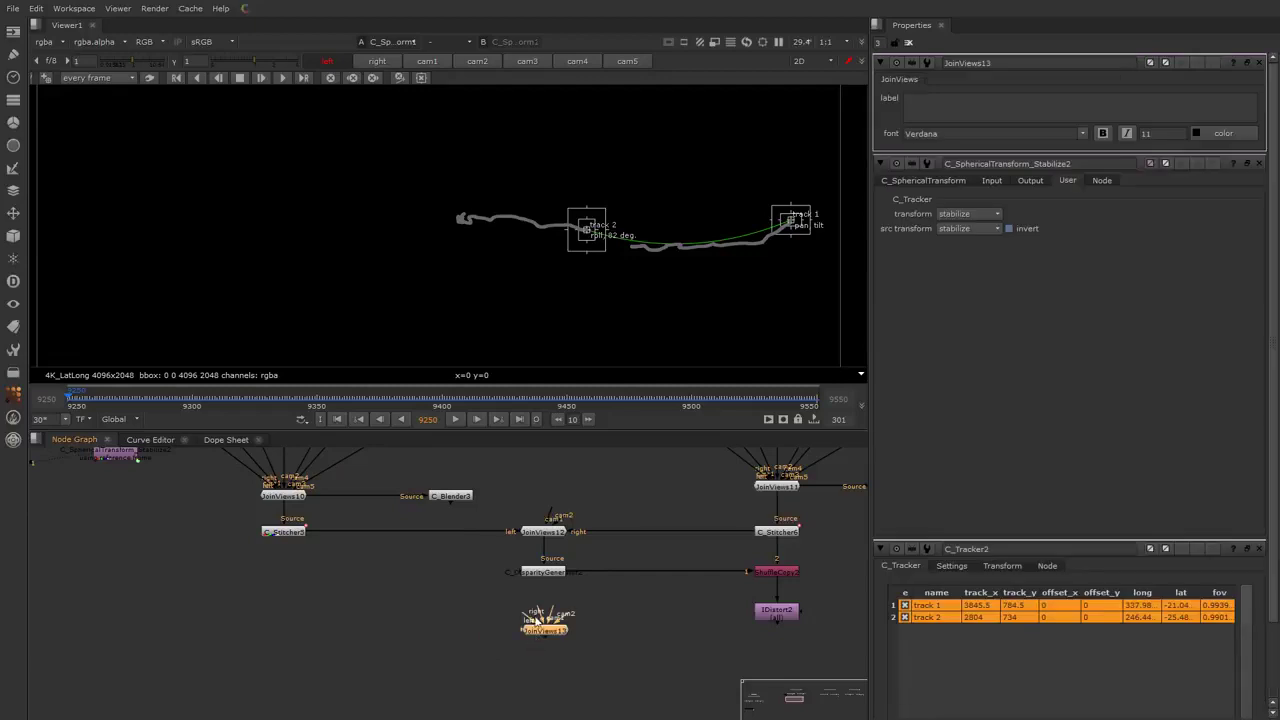
# Connect the new JoinViews left input to C_Stitcher5 and its right input to IDistort2, placing the node beneath C_Stitcher5
pyautogui.moveTo(430, 580); pyautogui.dragTo(290, 532)
pyautogui.moveTo(552, 616); pyautogui.dragTo(771, 617)
pyautogui.moveTo(541, 630); pyautogui.dragTo(281, 612)
pyautogui.moveTo(463, 588); pyautogui.dragTo(661, 637, button='middle')
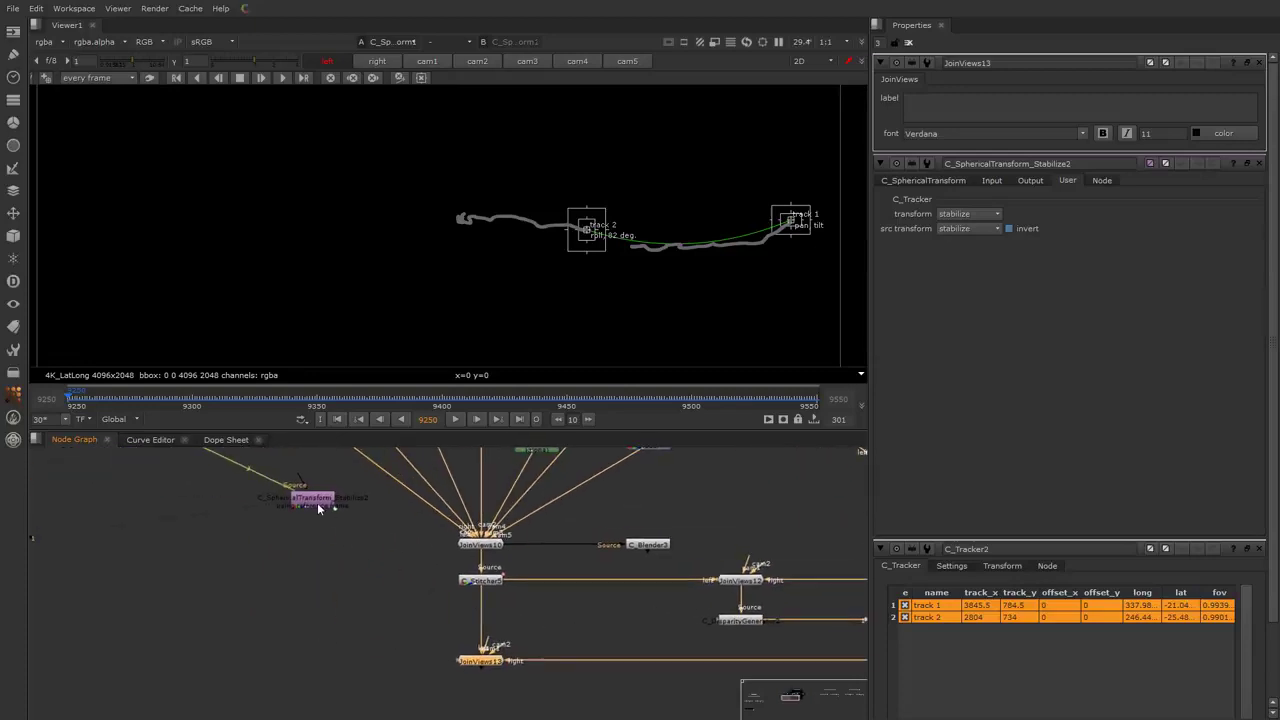
# Move C_SphericalTransform_Stabilize2 below JoinViews13 and connect its source to that node
pyautogui.moveTo(314, 497); pyautogui.dragTo(484, 664)
pyautogui.moveTo(496, 708); pyautogui.dragTo(492, 701)
pyautogui.moveTo(492, 701); pyautogui.dragTo(503, 628, button='middle')
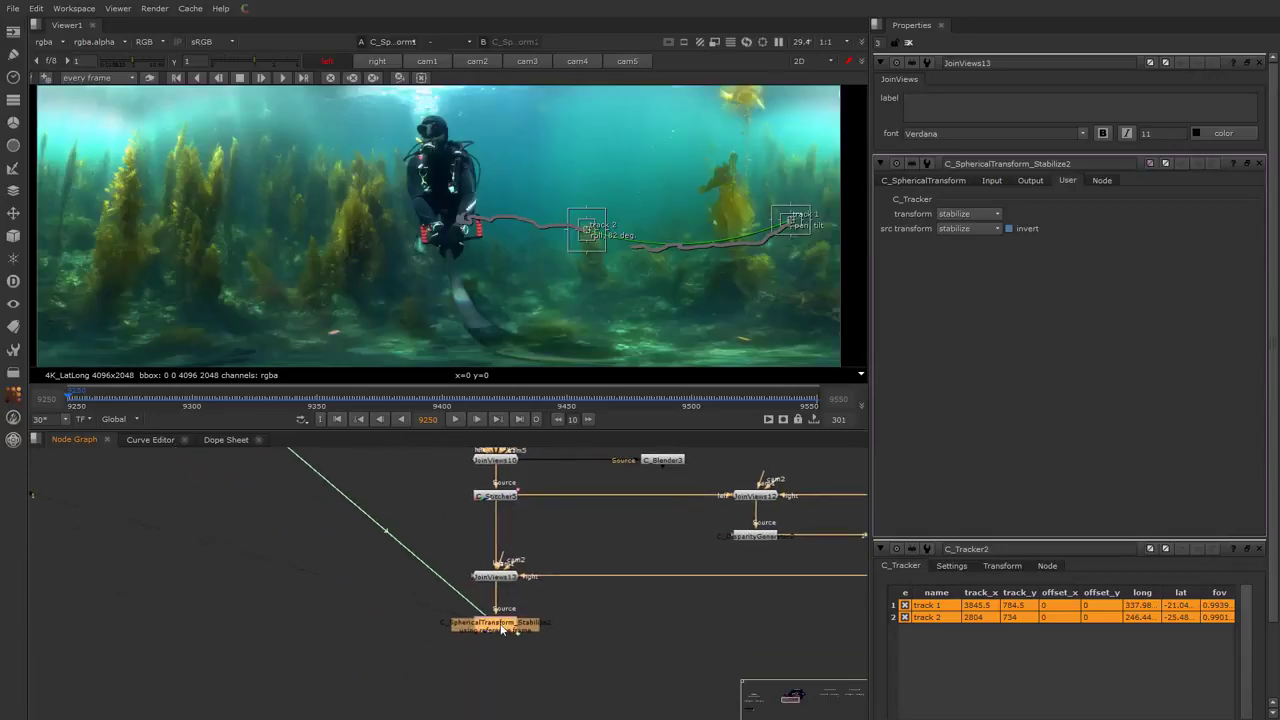
pyautogui.click(531, 667)
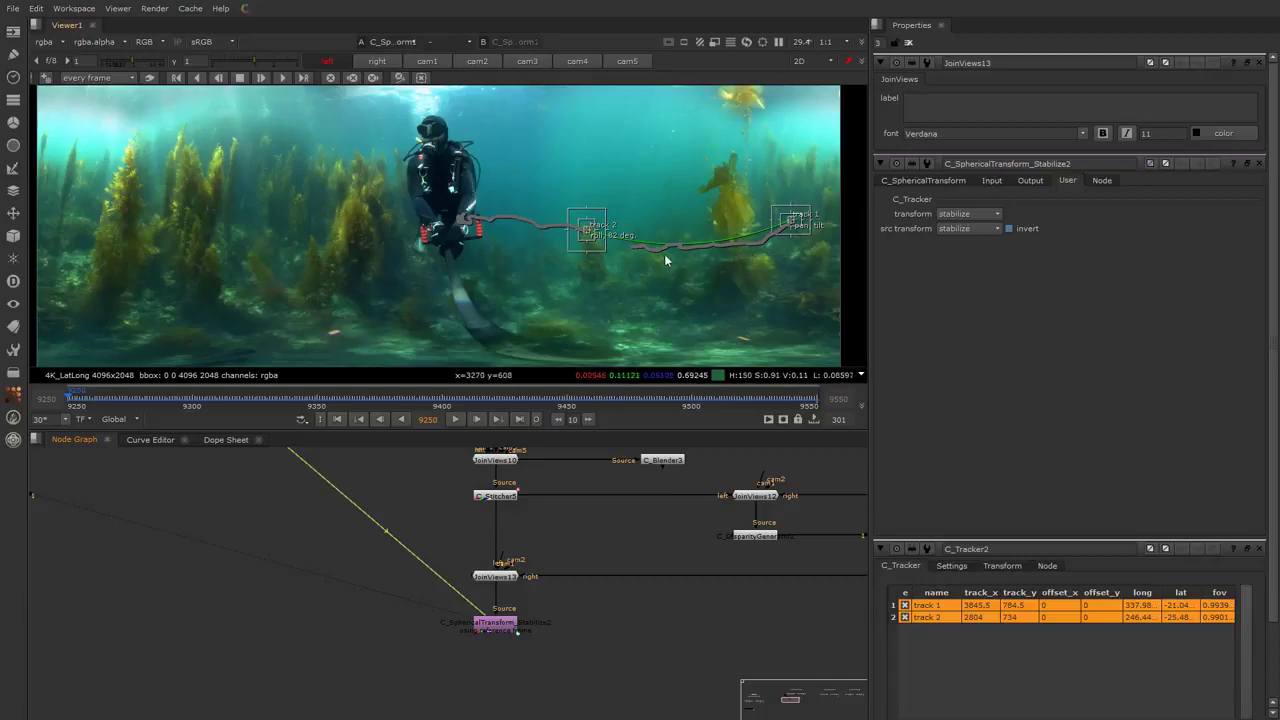
# Add a C_SphericalTransform node directly after C_SphericalTransform_Stabilize2 and align it beneath that node
pyautogui.click(12, 442)
pyautogui.moveTo(134, 438)
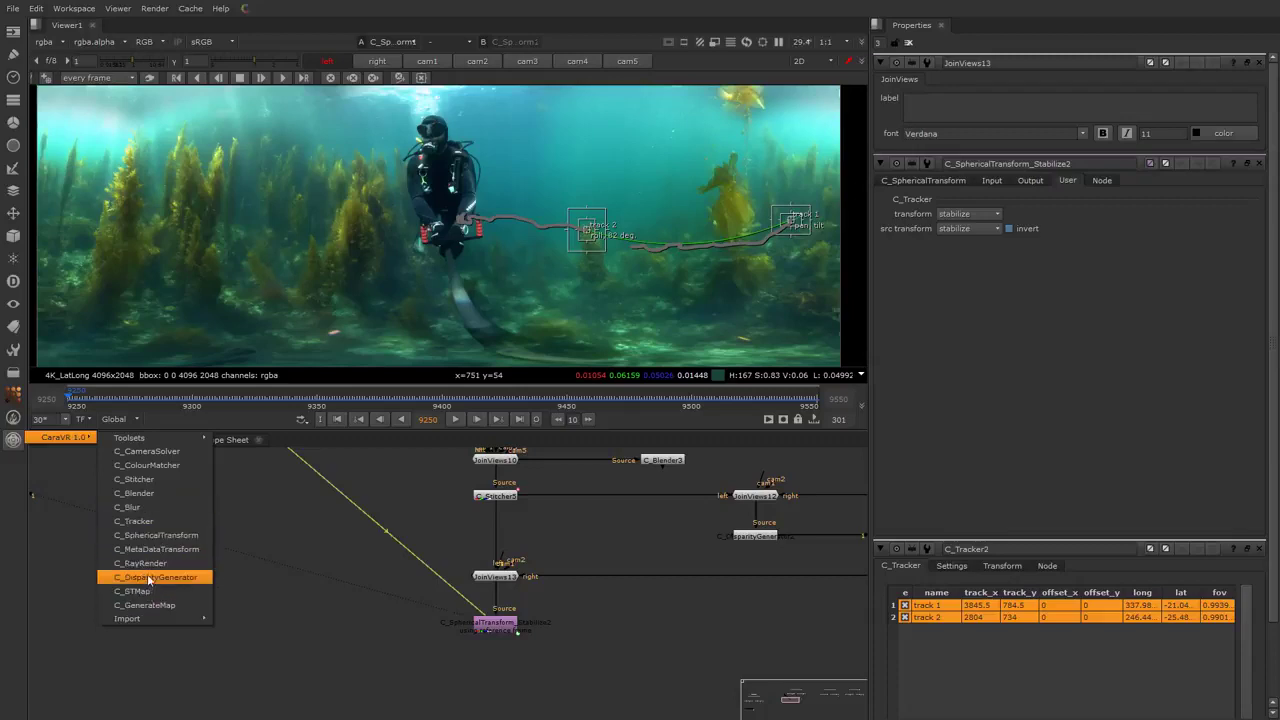
pyautogui.click(155, 540)
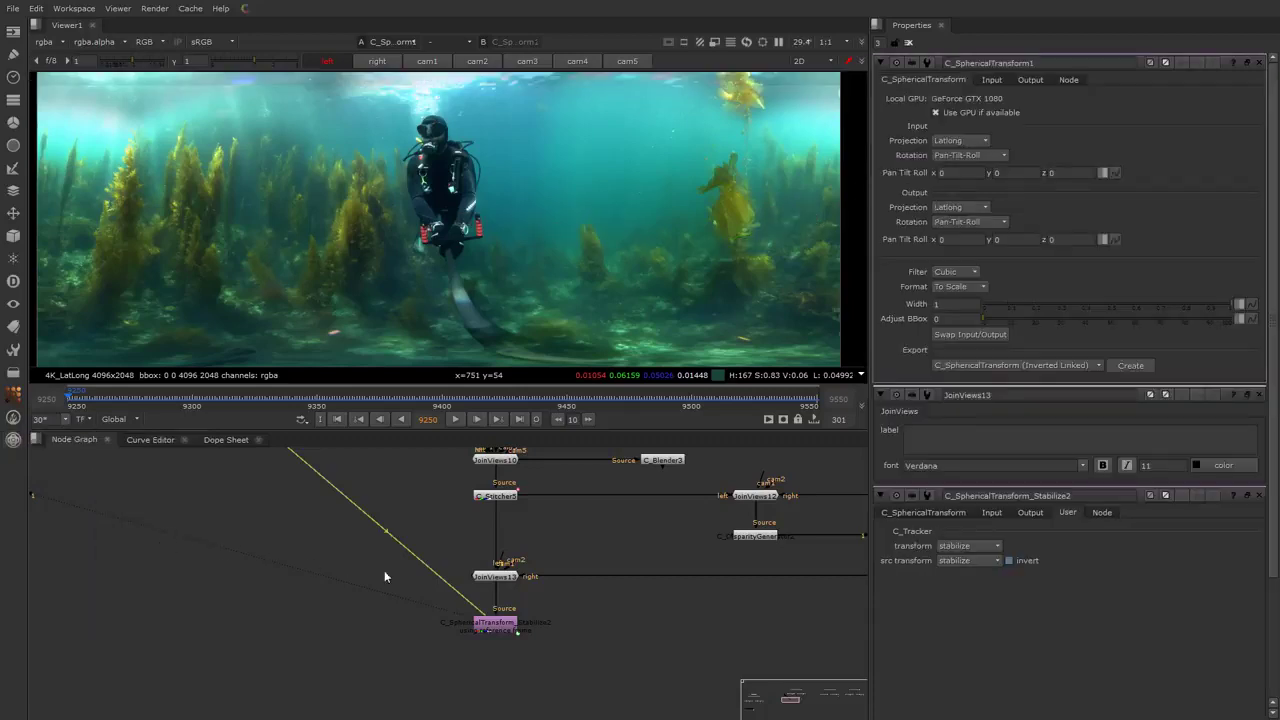
pyautogui.moveTo(489, 638); pyautogui.dragTo(493, 627)
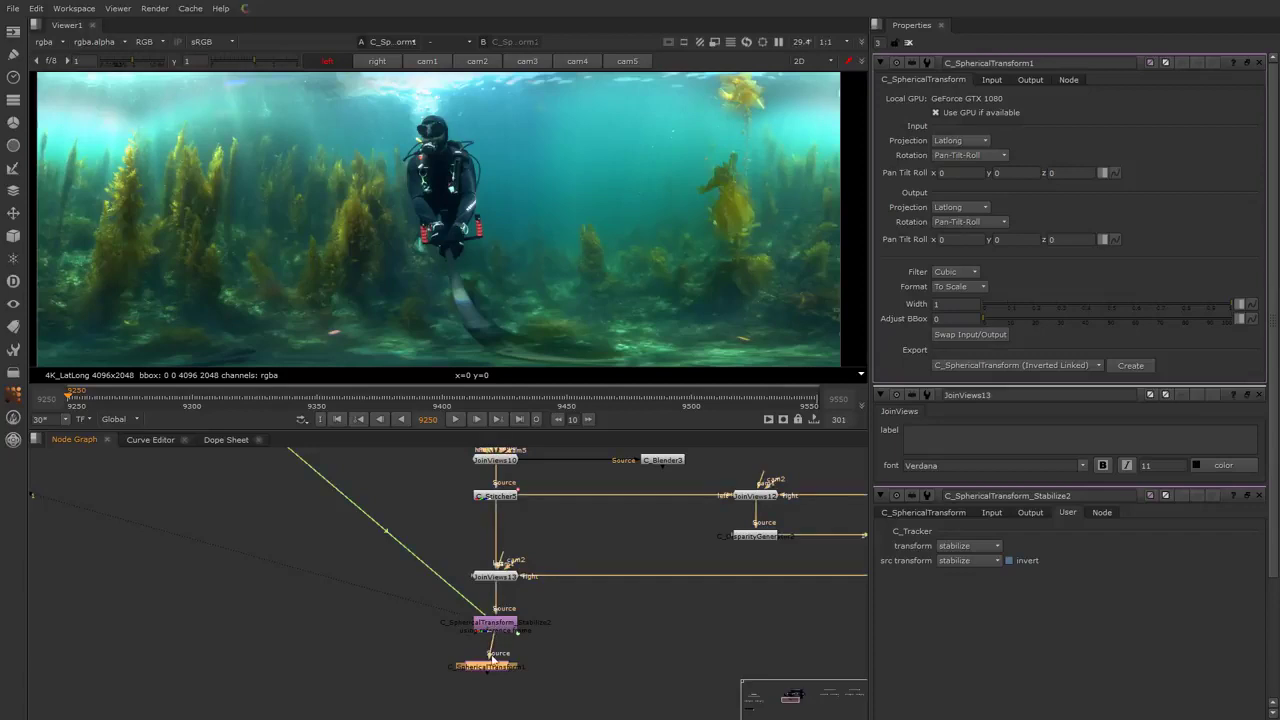
pyautogui.moveTo(495, 671); pyautogui.dragTo(499, 668)
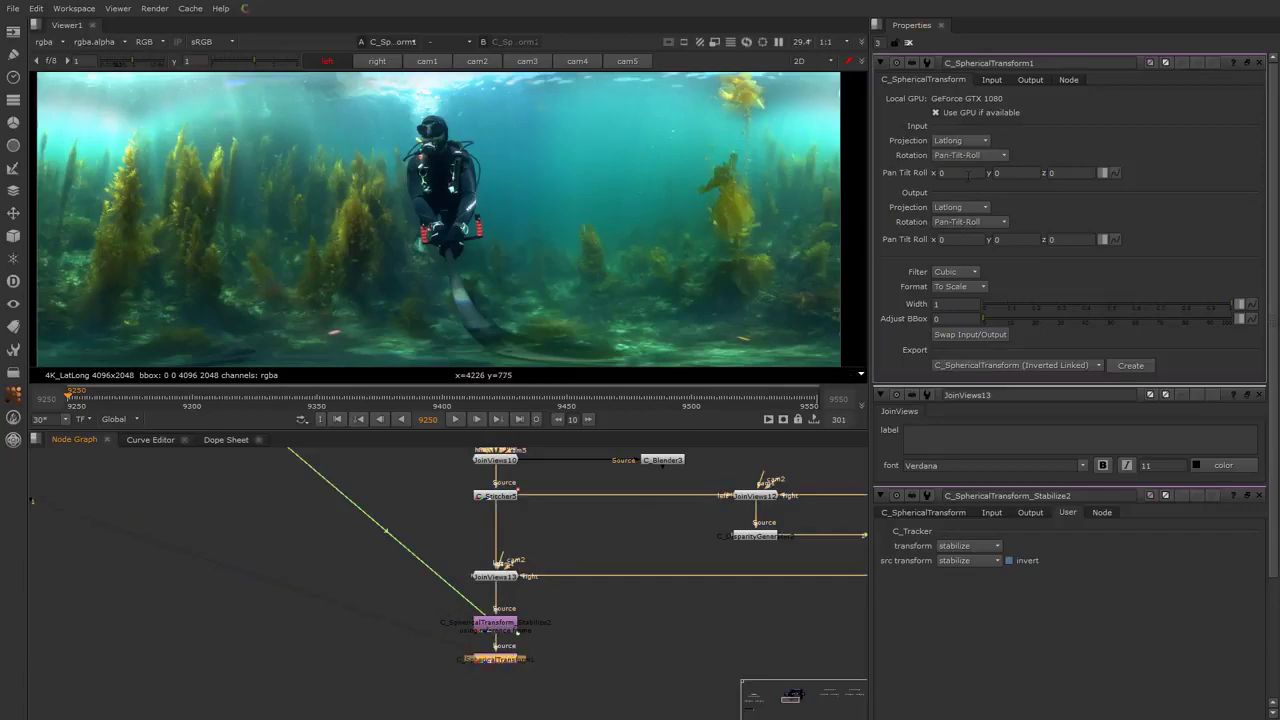
# Set keyframes on the output Pan Tilt Roll x, y and z values of C_SphericalTransform1 at frame 9250
pyautogui.rightClick(966, 241)
pyautogui.click(979, 250)
pyautogui.rightClick(1007, 239)
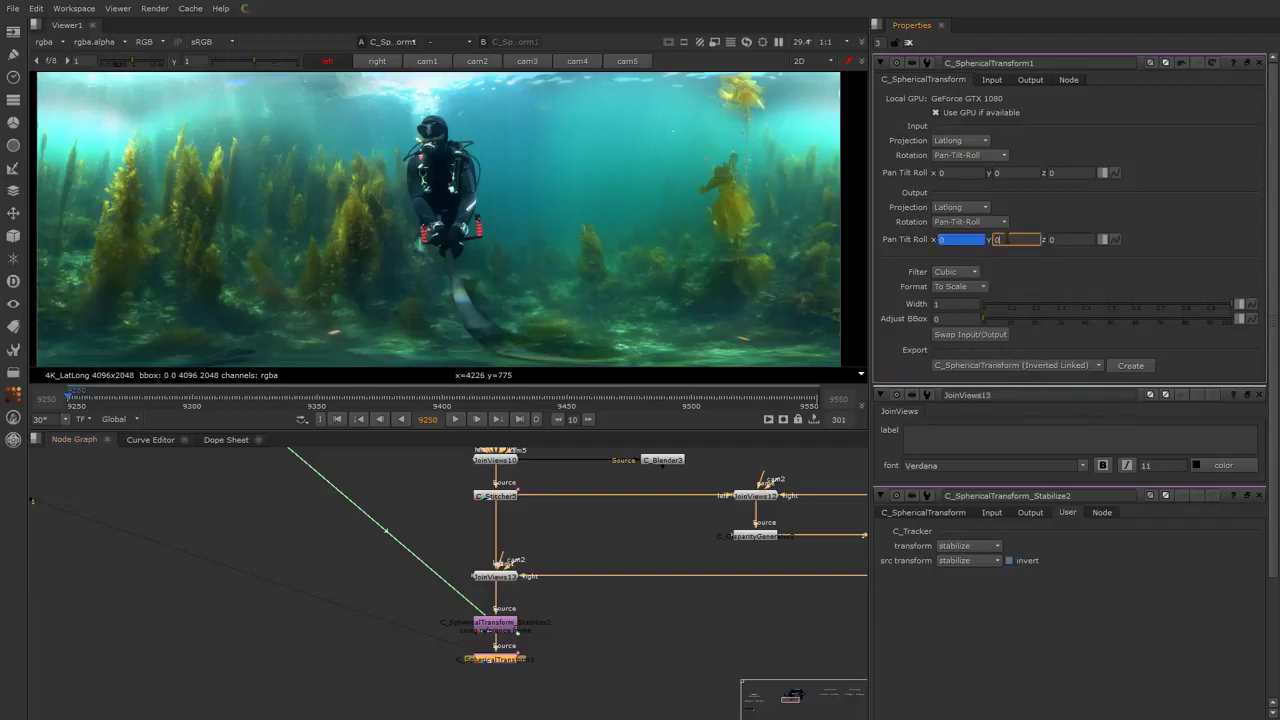
pyautogui.click(1028, 246)
pyautogui.rightClick(1062, 240)
pyautogui.click(1072, 248)
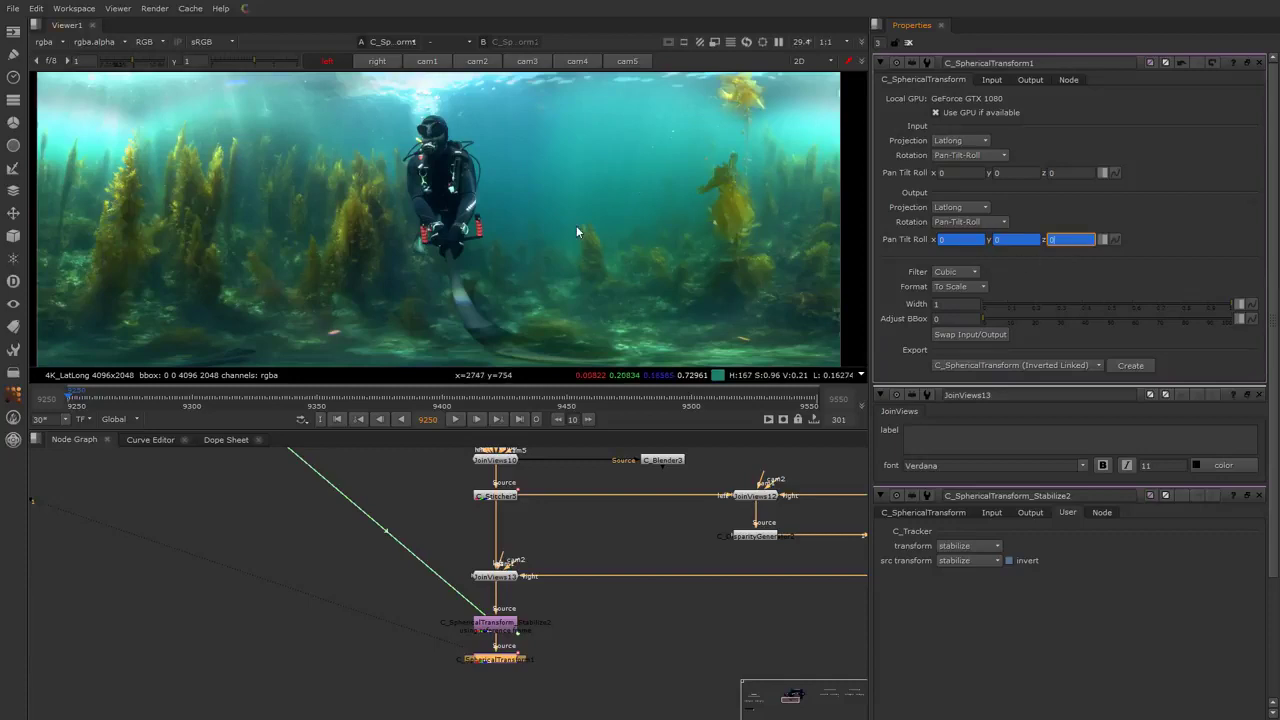
# Set the output pan (x) of C_SphericalTransform1 to 70 at frame 9550
pyautogui.click(817, 405)
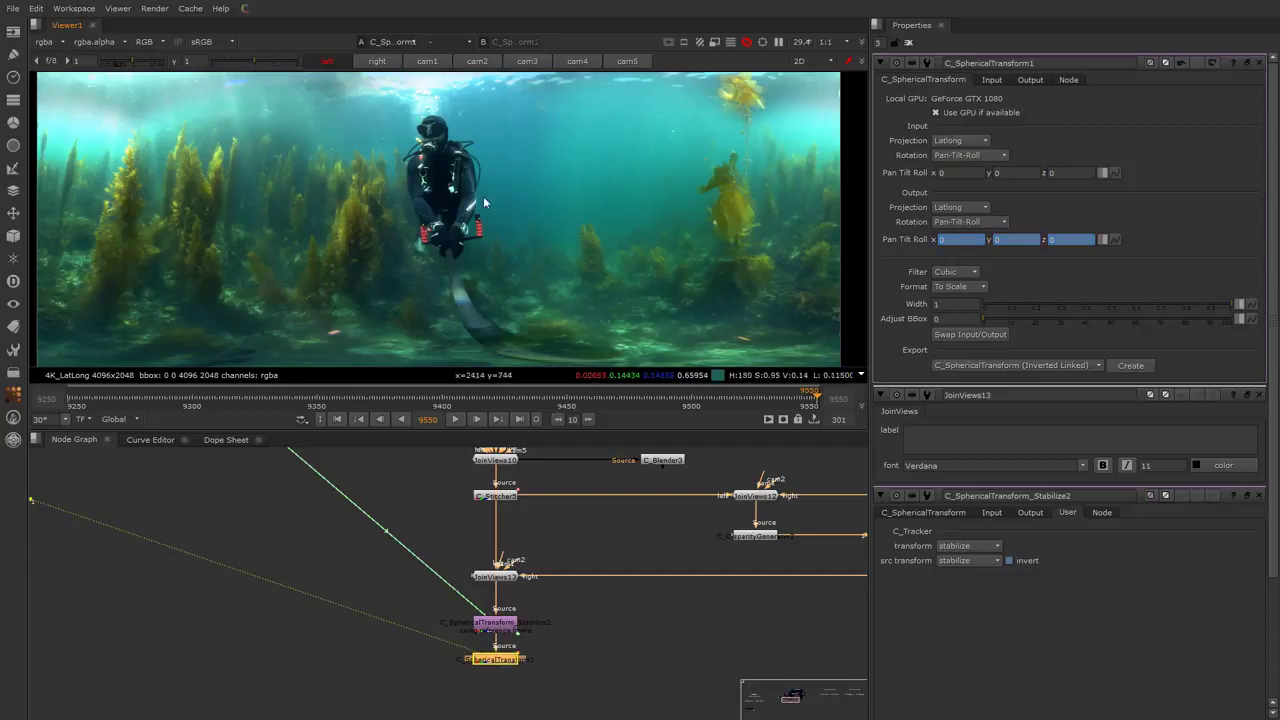
pyautogui.scroll(-1, 445, 210)
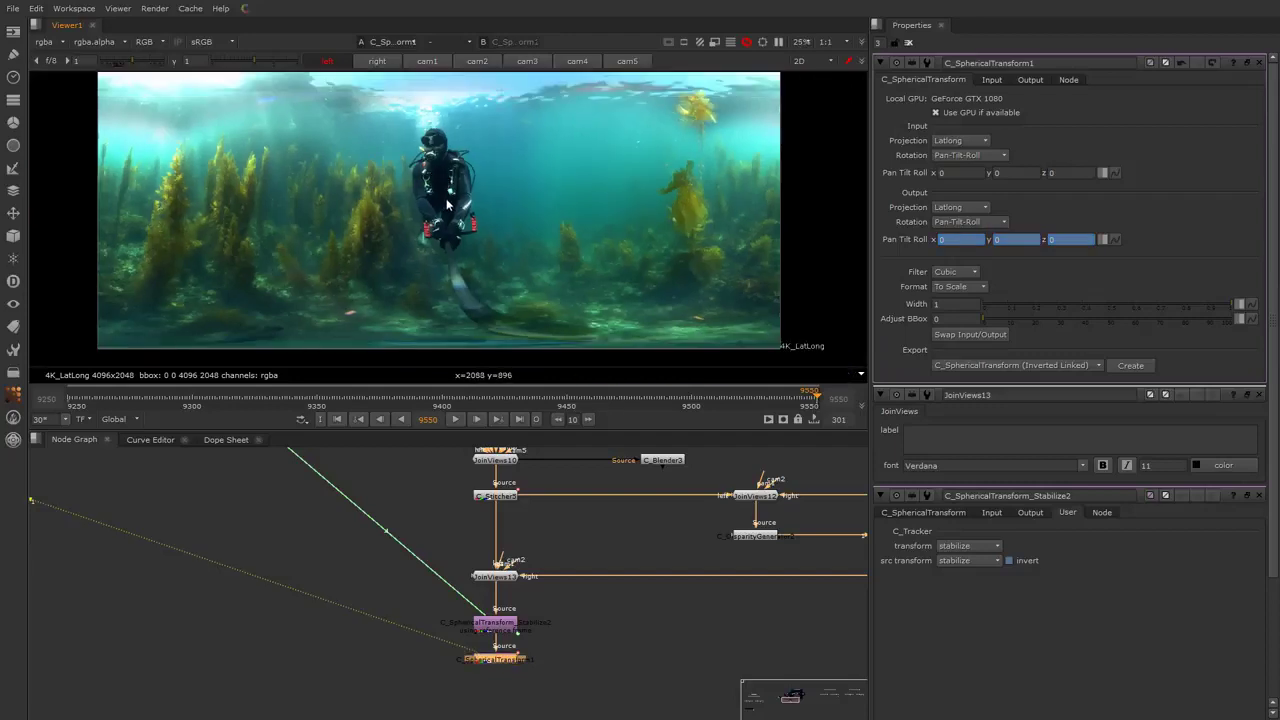
pyautogui.moveTo(446, 208); pyautogui.dragTo(456, 216, button='middle')
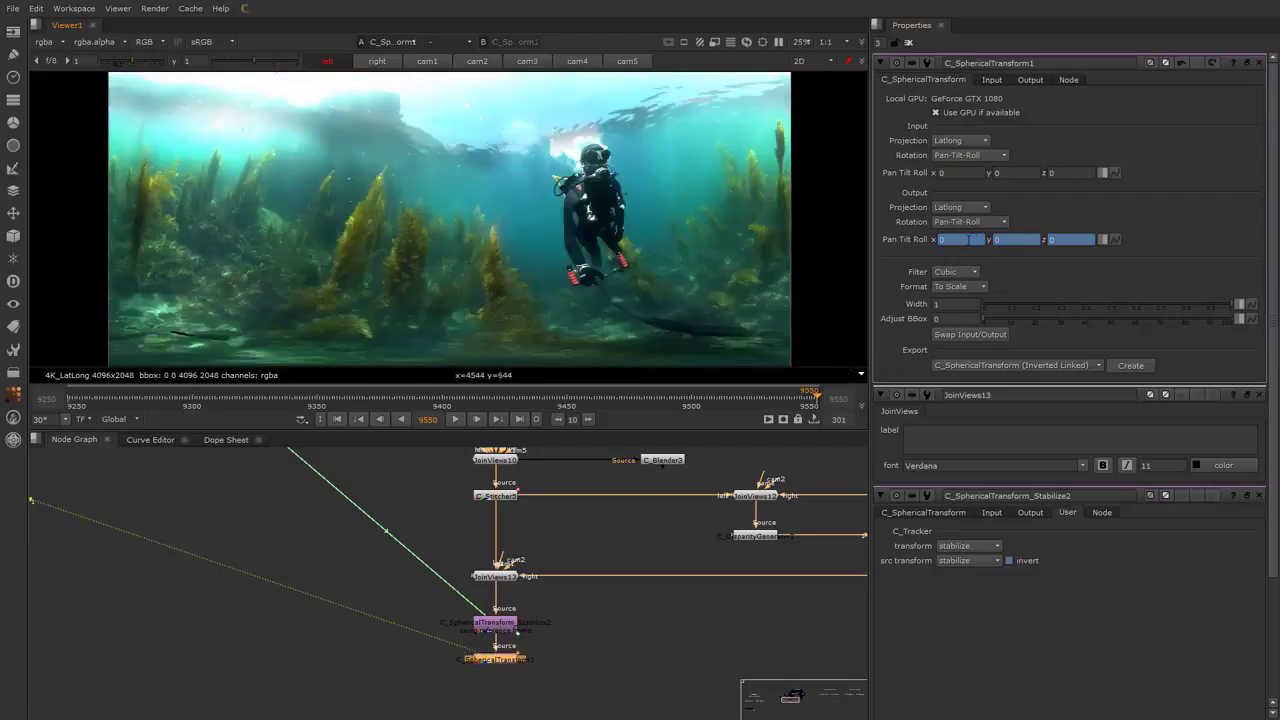
pyautogui.click(952, 240)
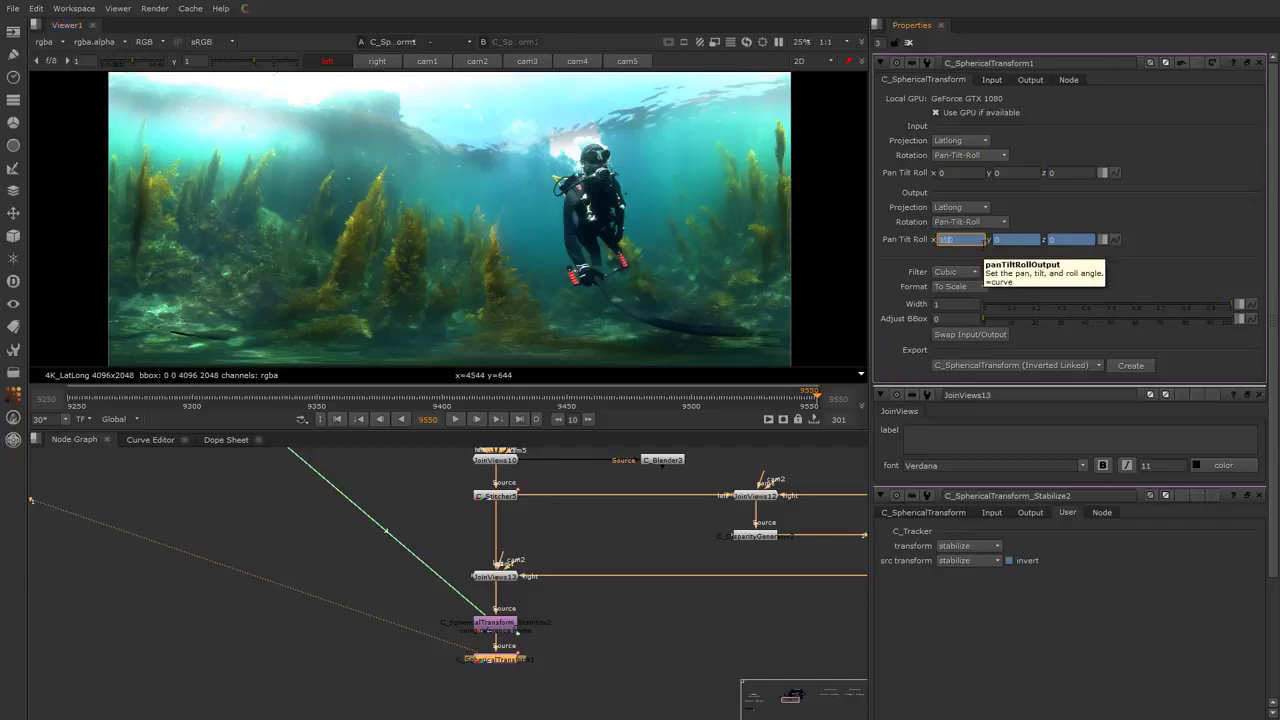
pyautogui.write('100')
pyautogui.press('Return')
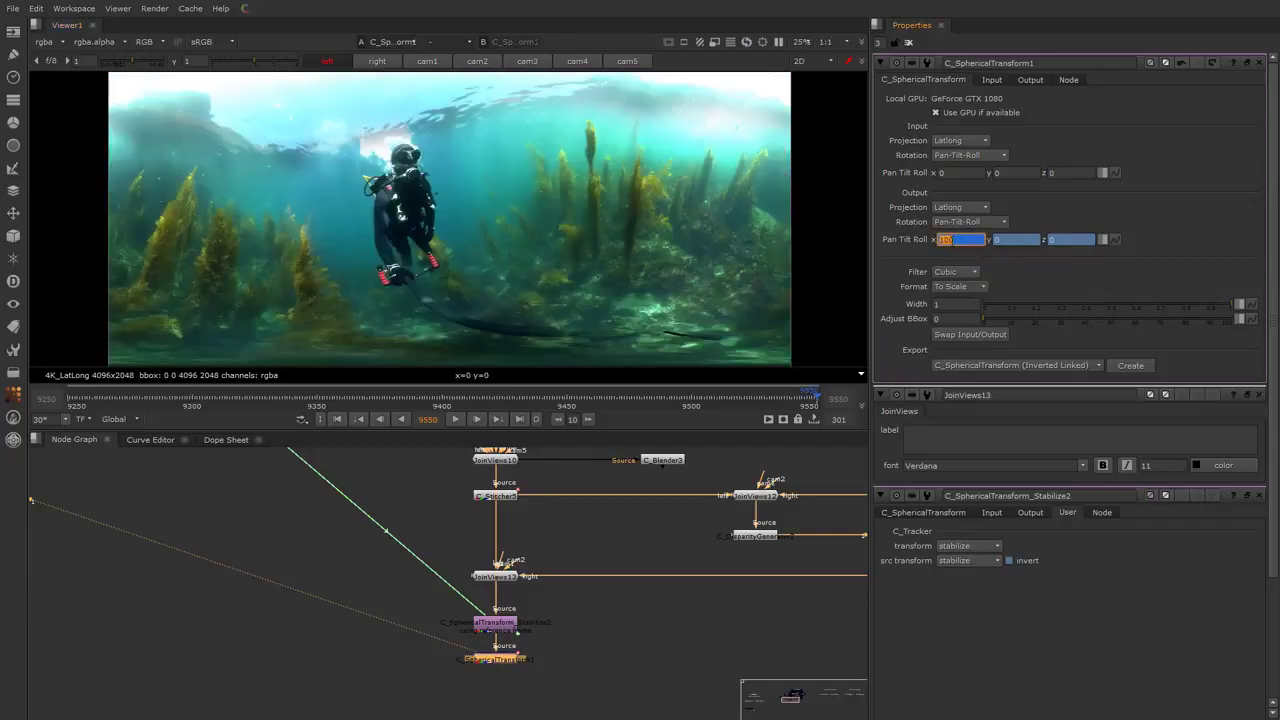
pyautogui.click(947, 241)
pyautogui.write('0')
pyautogui.press('Return')
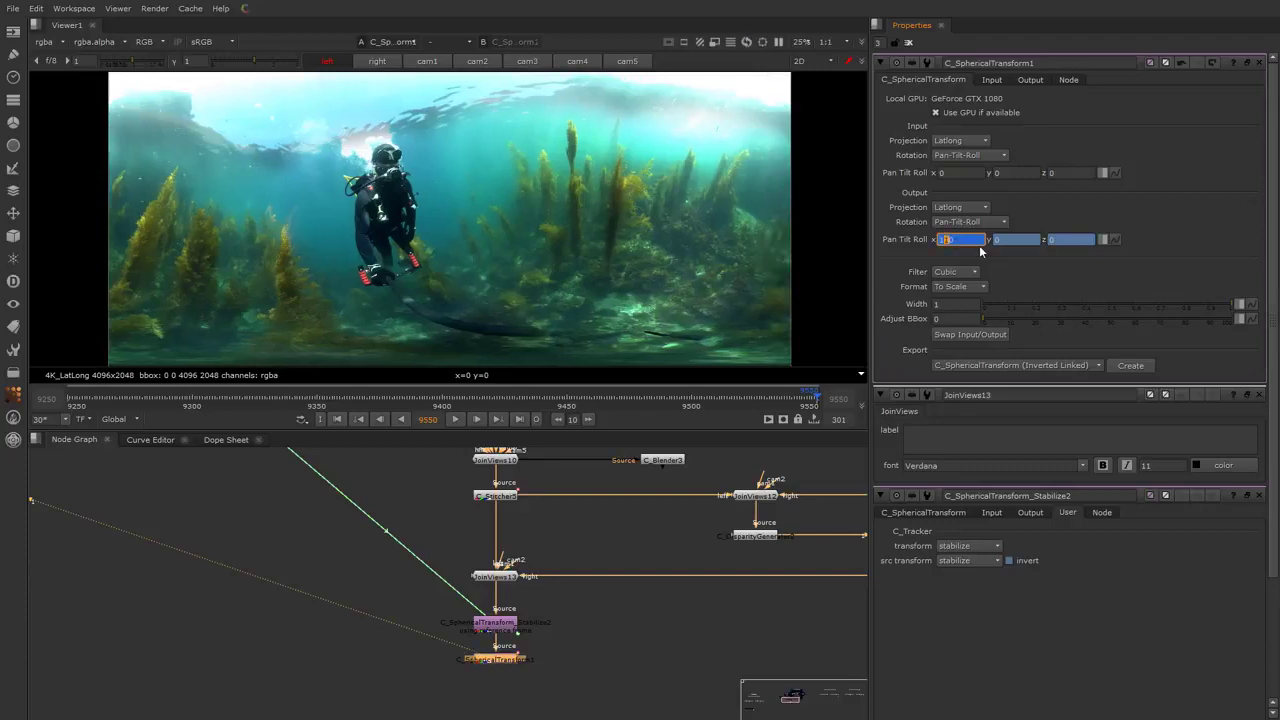
pyautogui.press('Down')
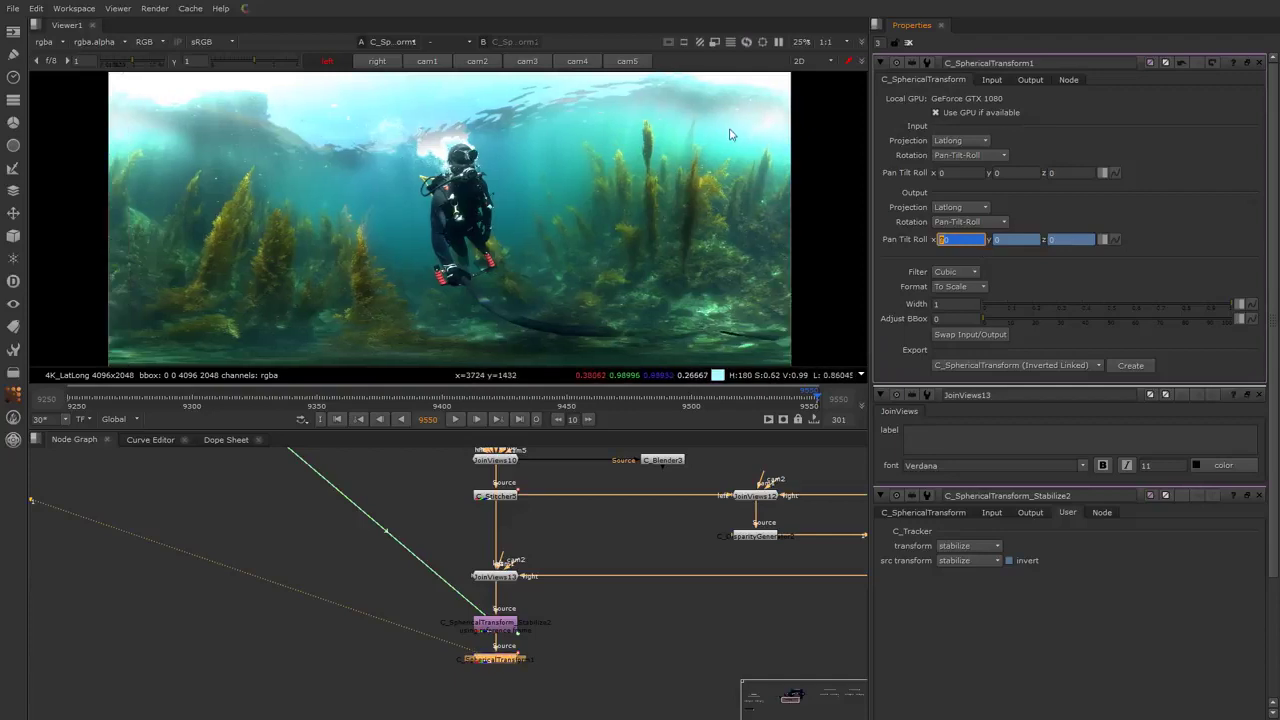
# Compare the horizon at frames 9250 and 9550, and set the output tilt (y) to -9 at frame 9550
pyautogui.click(72, 404)
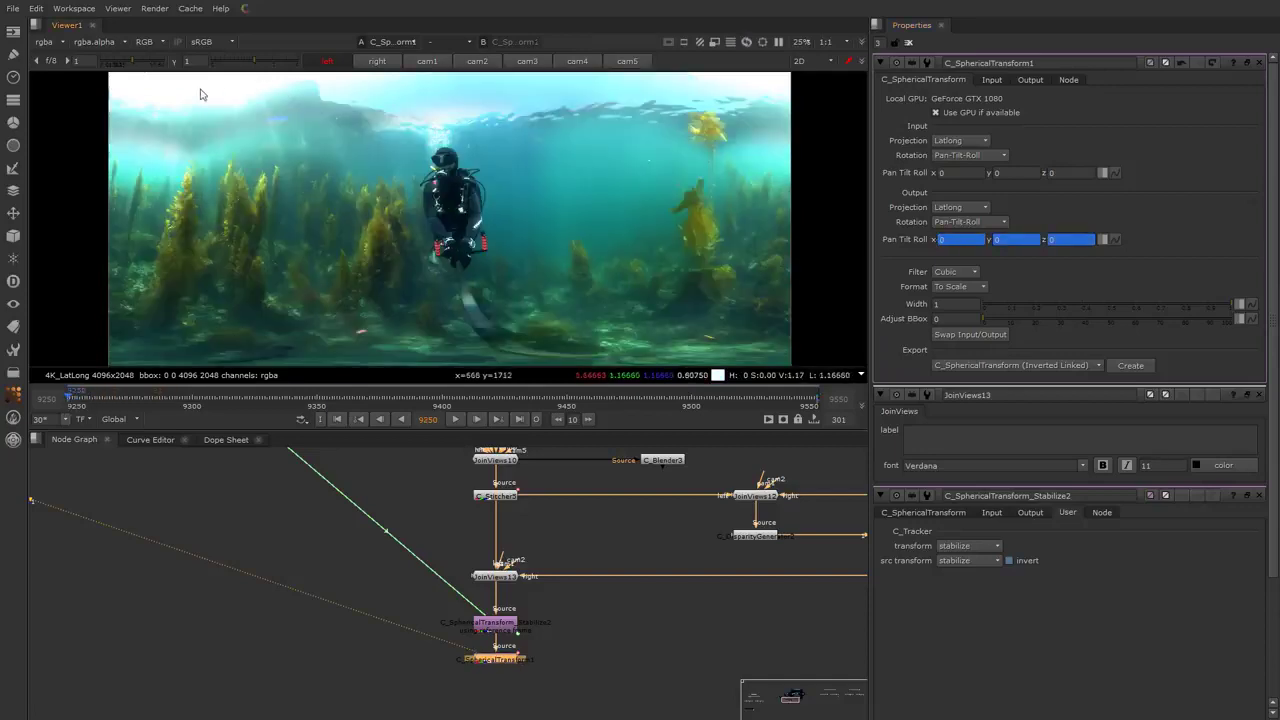
pyautogui.click(818, 406)
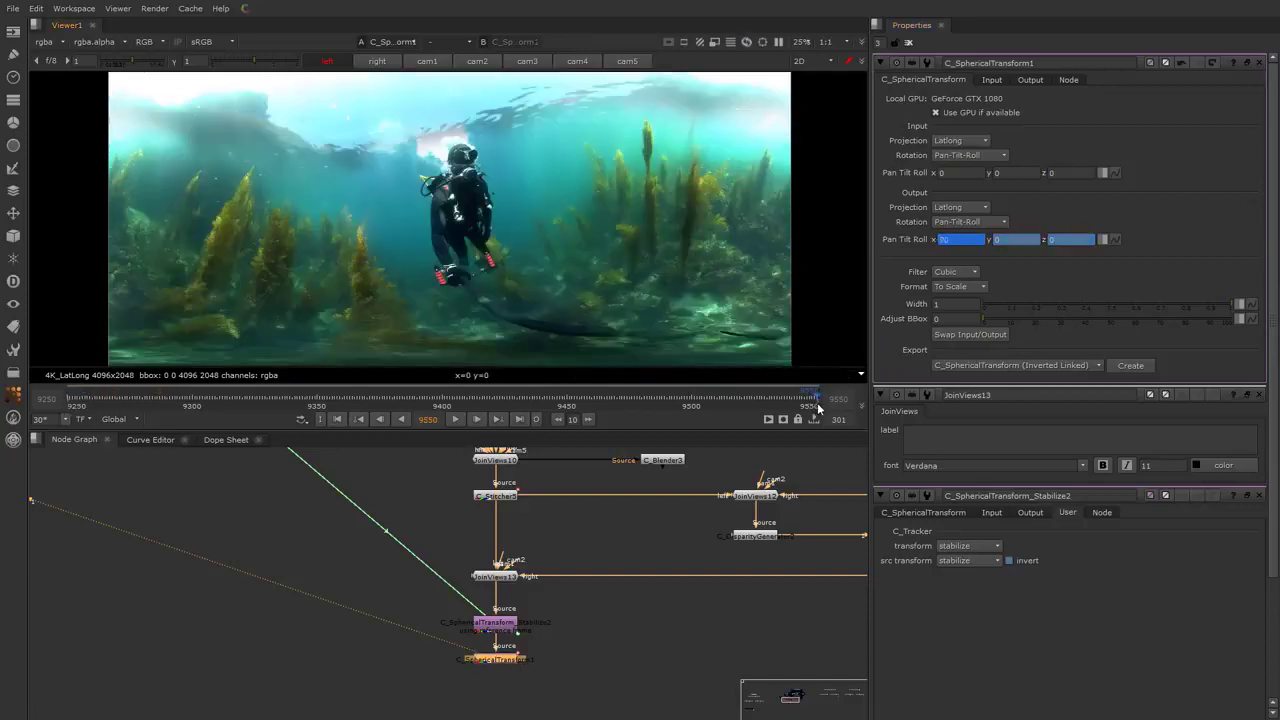
pyautogui.click(1008, 239)
pyautogui.write('1')
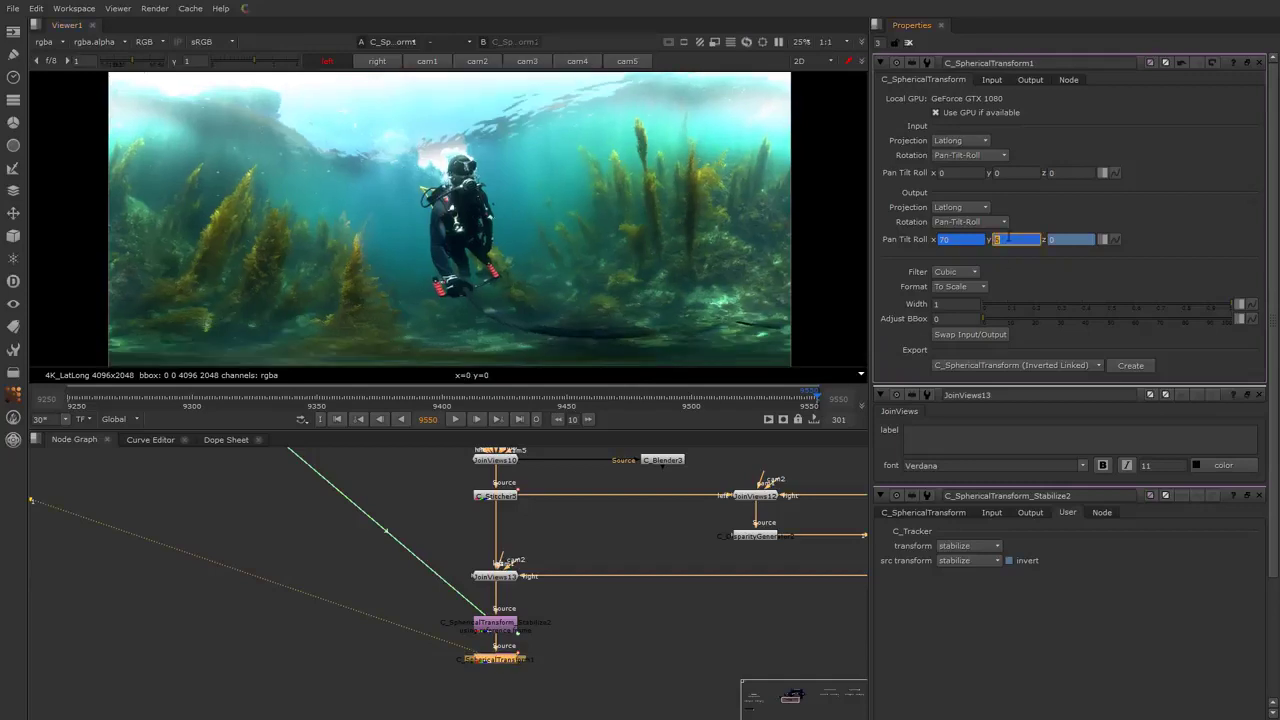
pyautogui.press('Down')
pyautogui.press('Down')
pyautogui.press('Down')
pyautogui.press('Down')
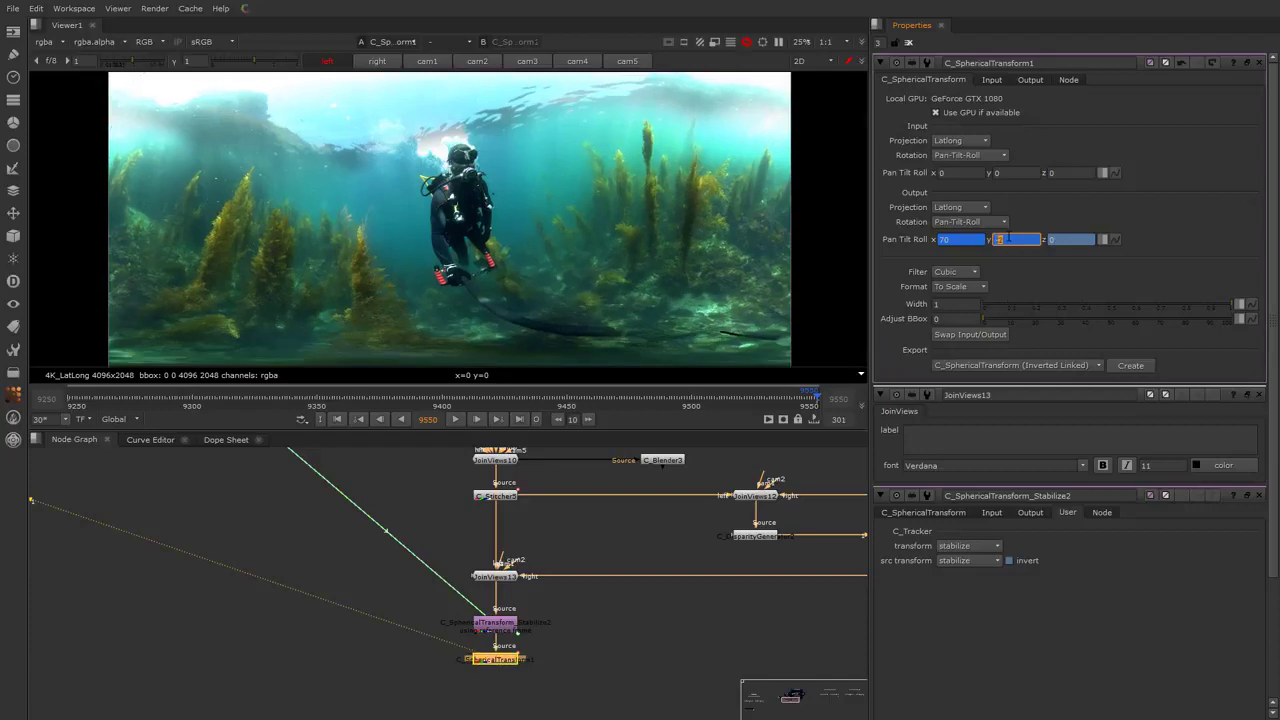
pyautogui.press('Down')
pyautogui.press('Down')
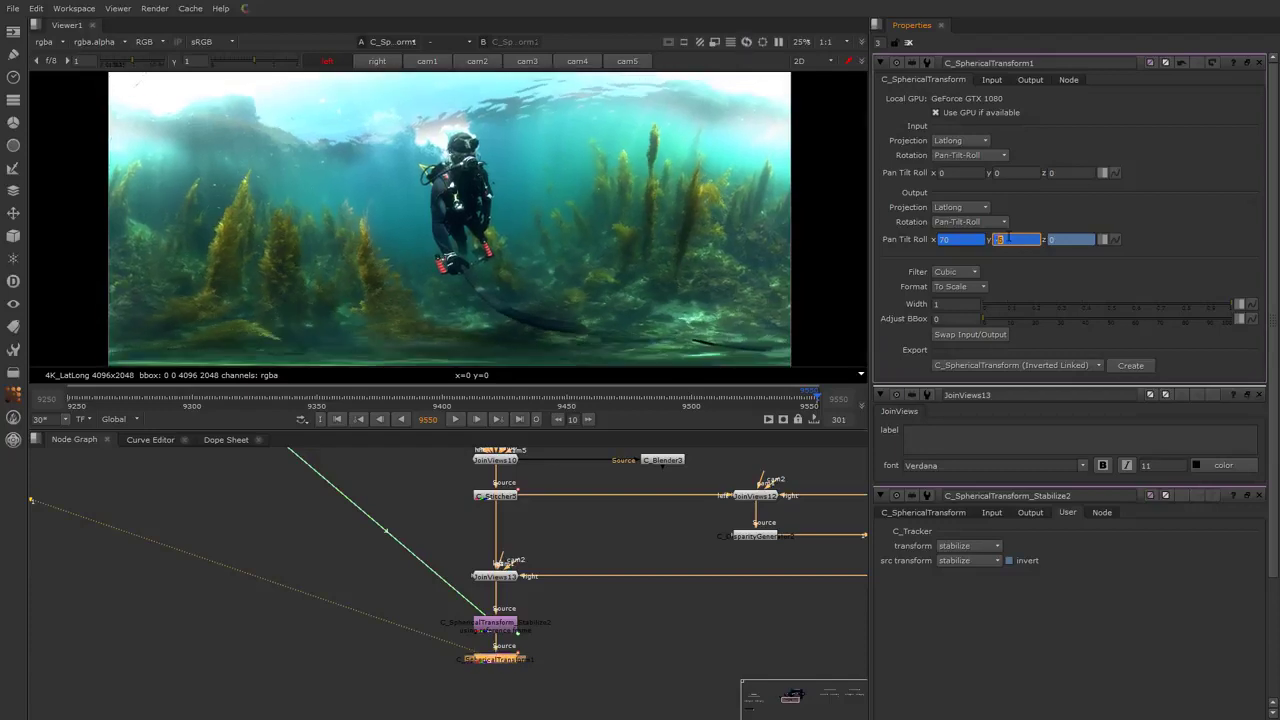
# Set the output roll (z) of C_SphericalTransform1 to -11 at frame 9550 to level the horizon
pyautogui.press('Tab')
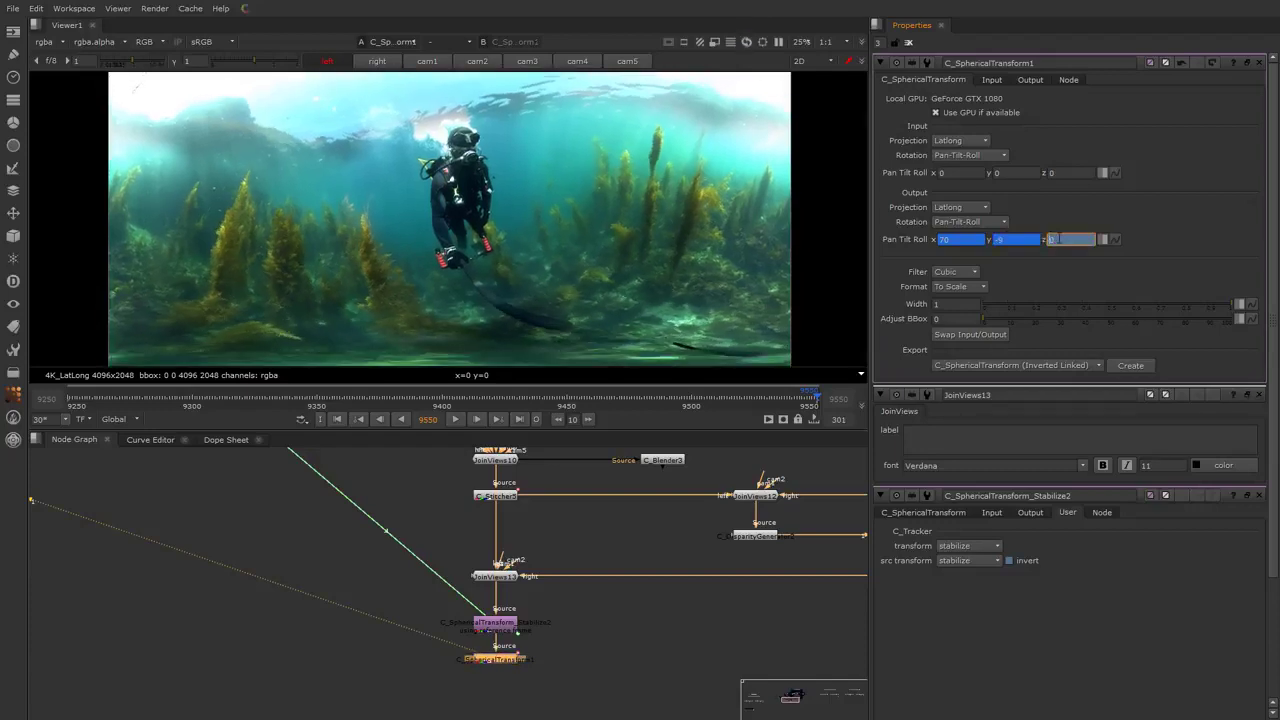
pyautogui.press('Down')
pyautogui.press('Down')
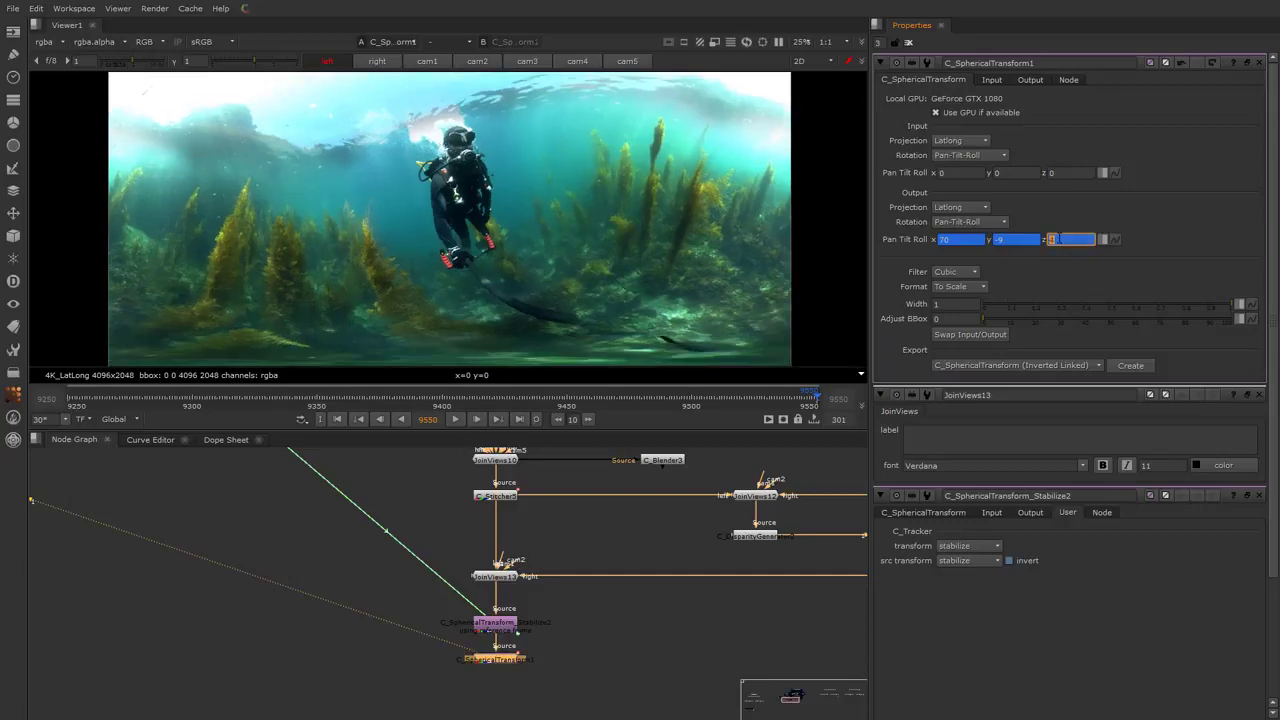
pyautogui.press('Down')
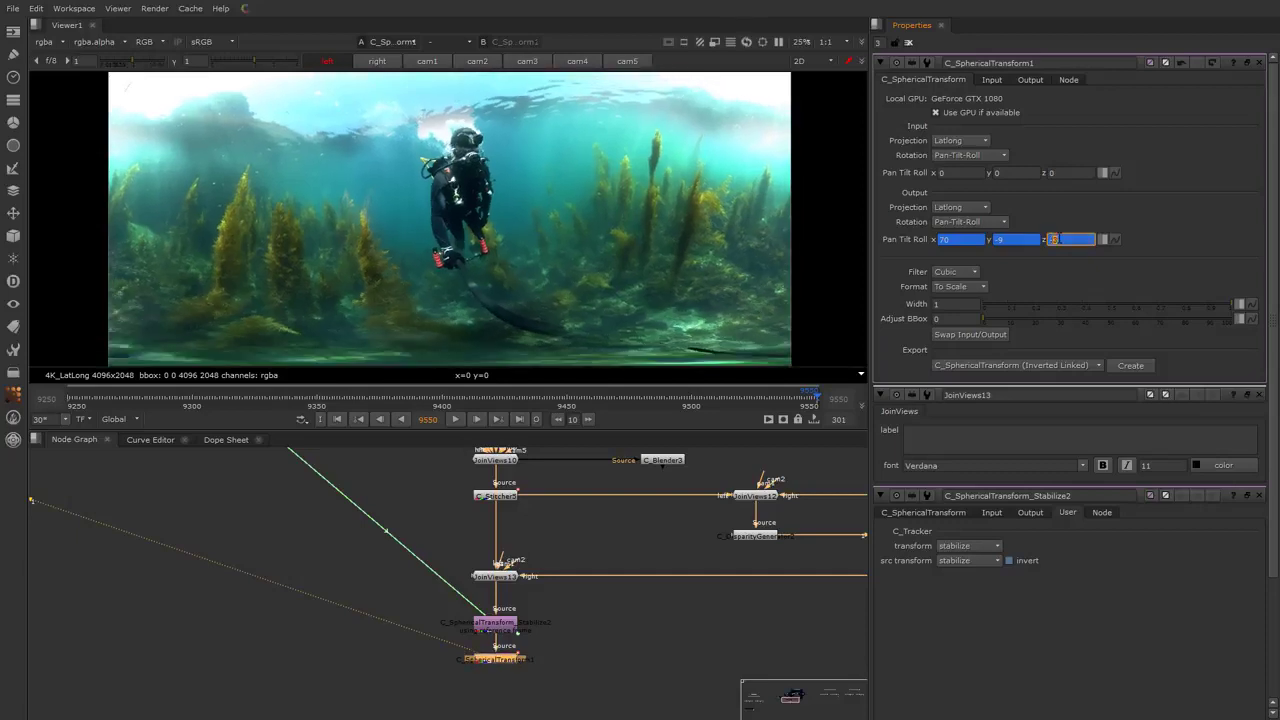
pyautogui.press('Down')
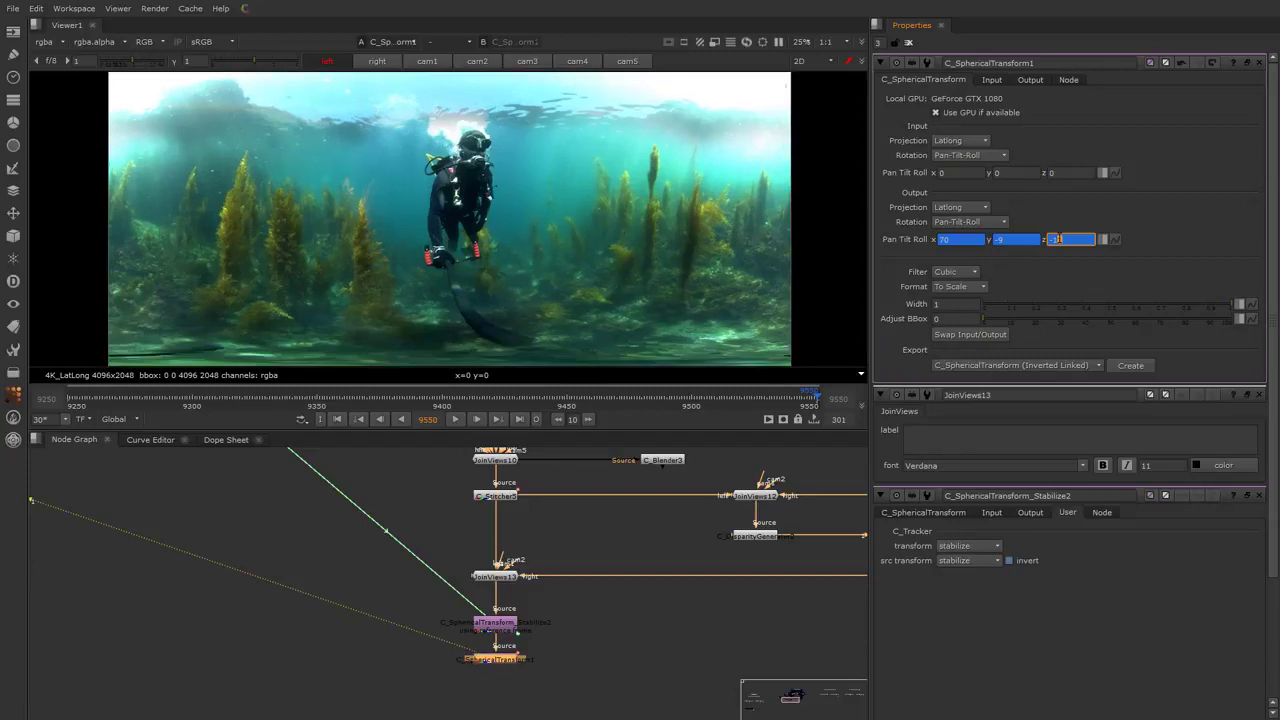
# Fine-tune the output tilt (y) of C_SphericalTransform1 to -10 at frame 9550
pyautogui.click(1010, 241)
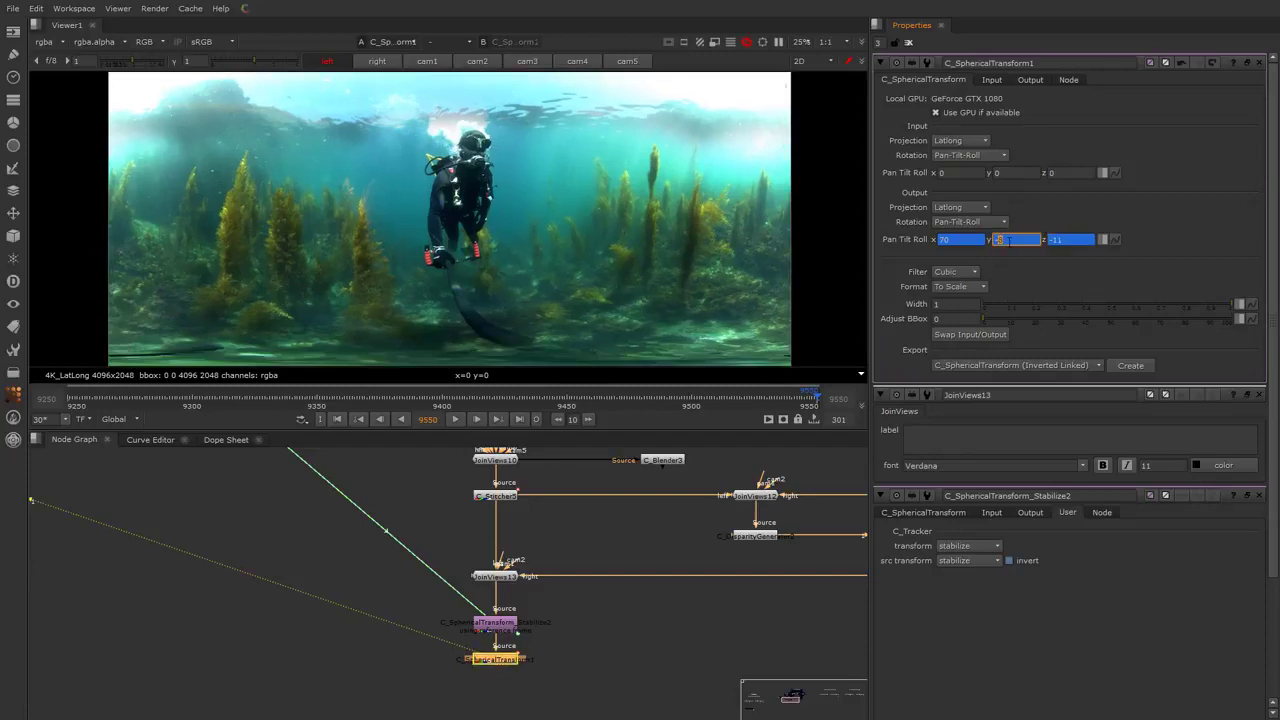
pyautogui.press('Down')
pyautogui.press('Down')
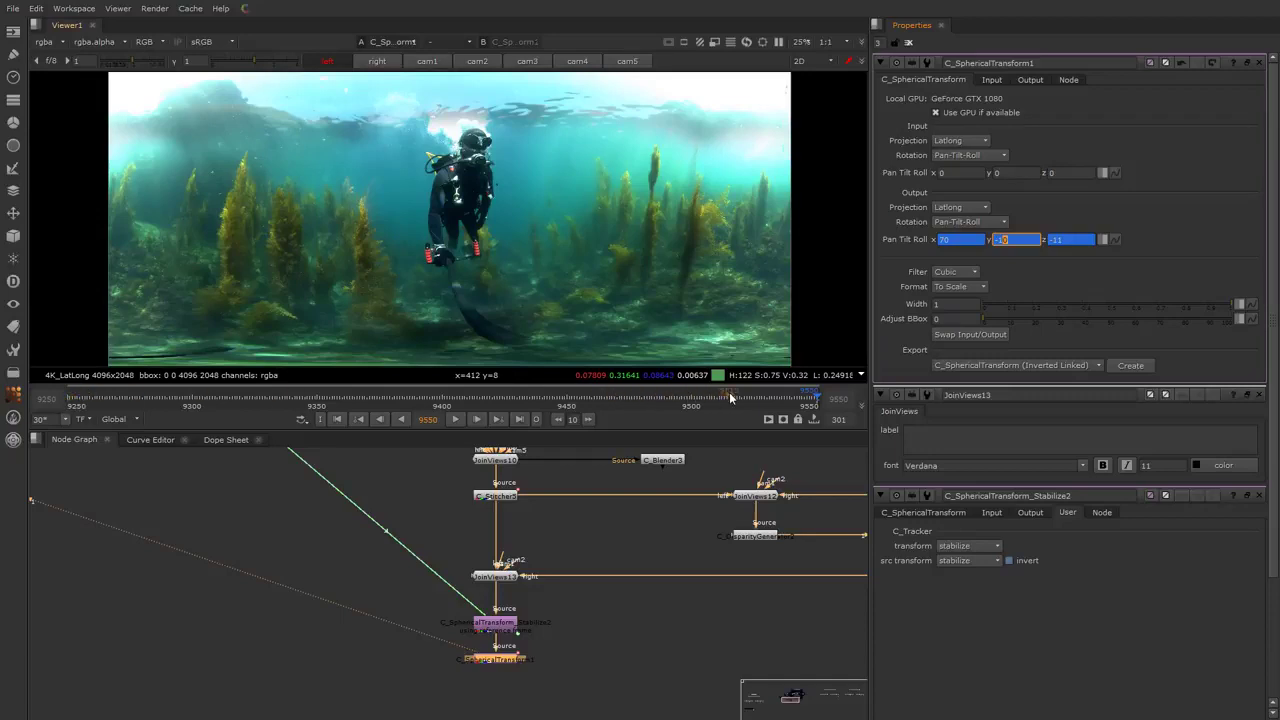
# Add a Write node and connect it below C_SphericalTransform1
pyautogui.click(474, 403)
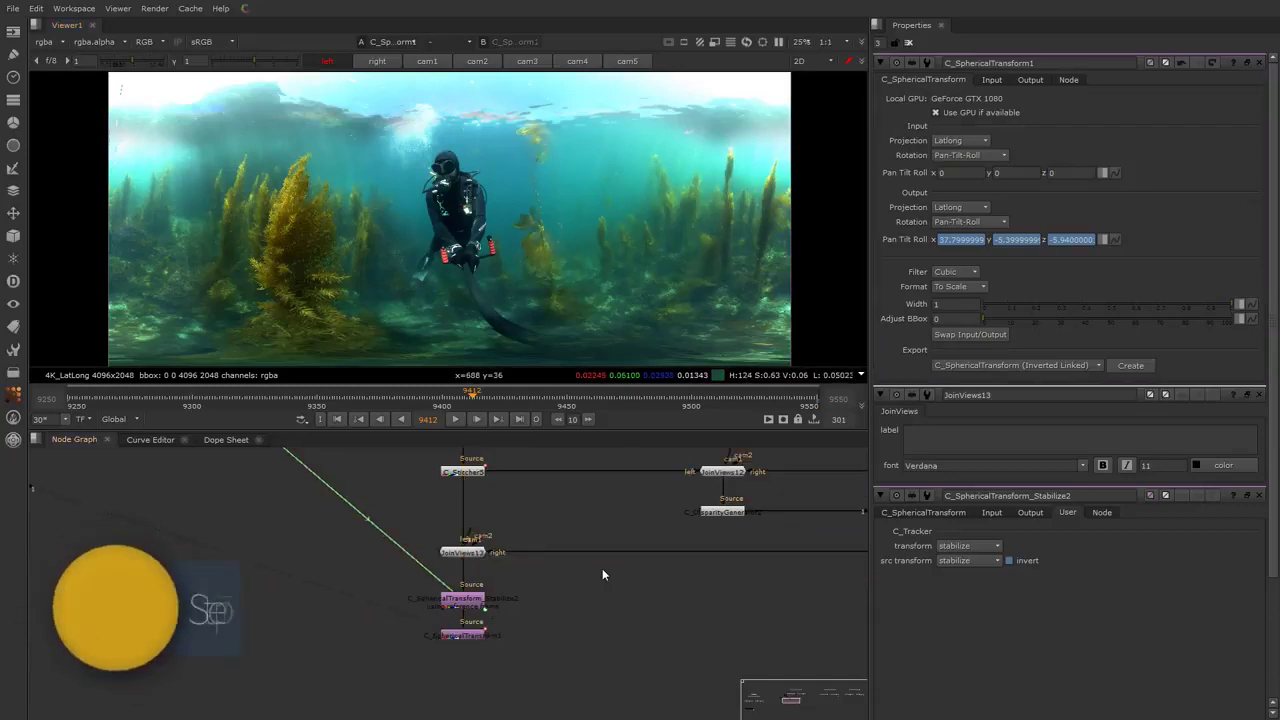
pyautogui.press('Tab')
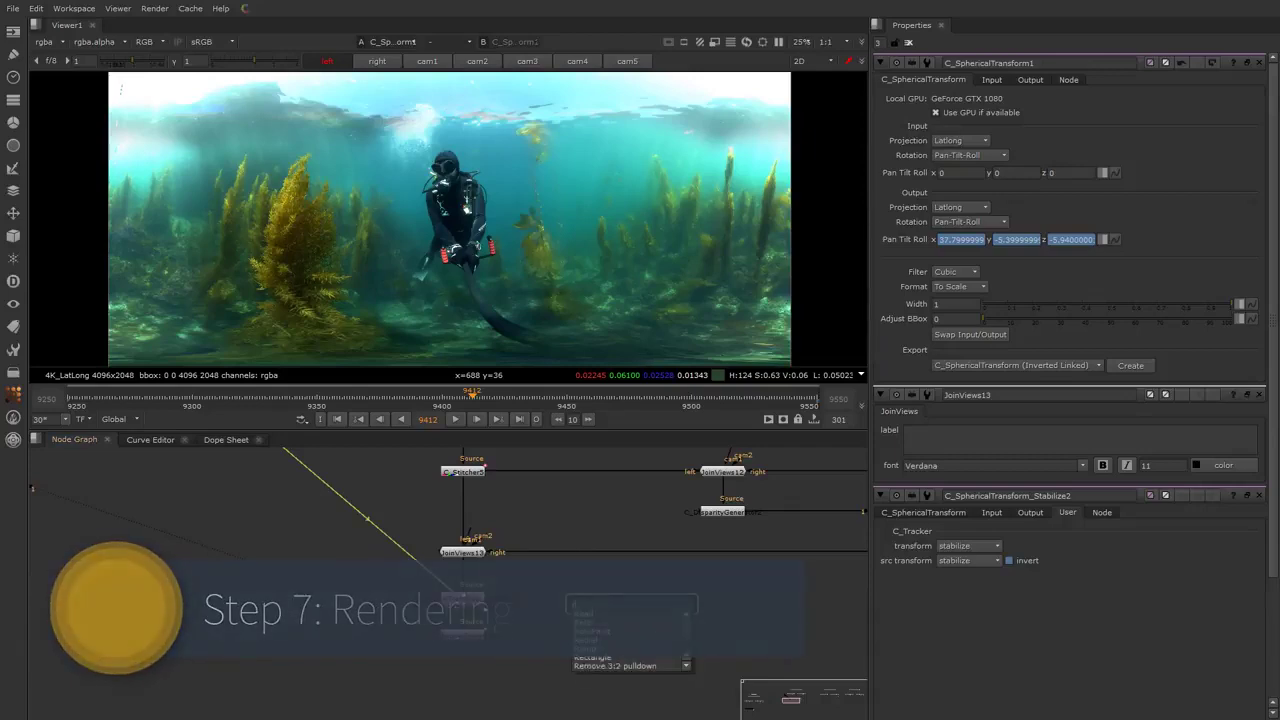
pyautogui.press('BackSpace')
pyautogui.write('wri')
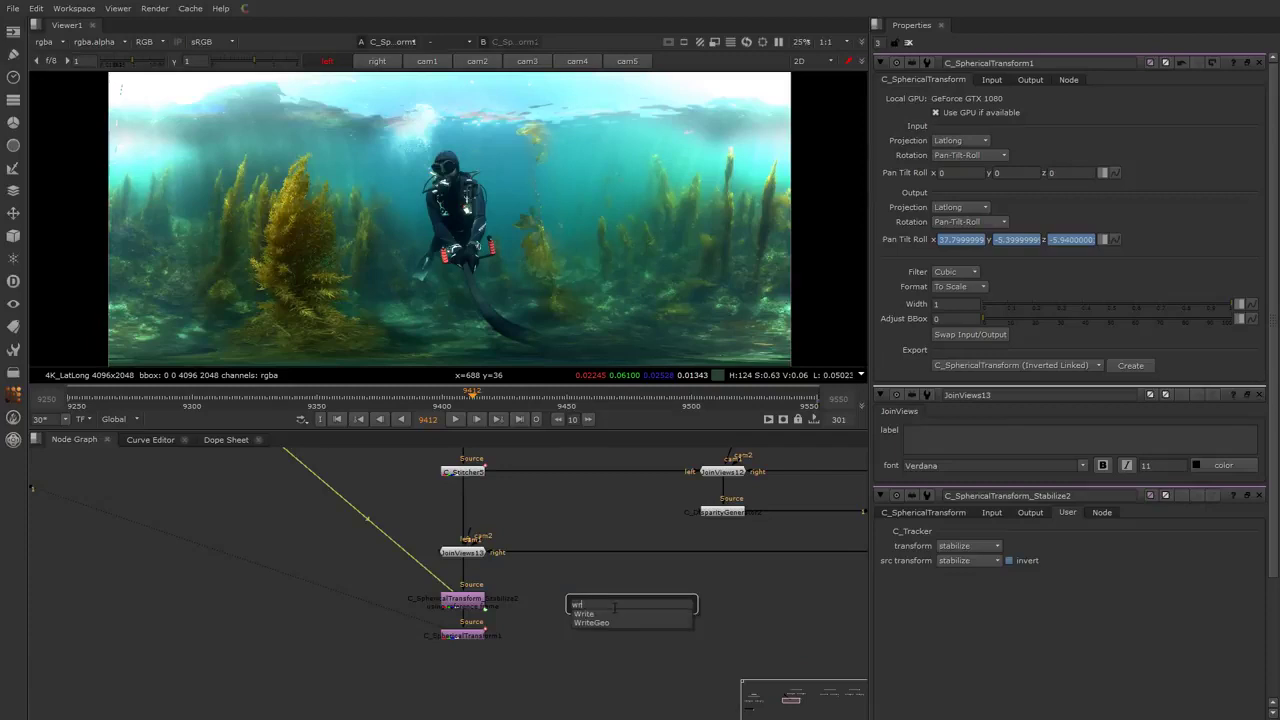
pyautogui.click(600, 614)
pyautogui.moveTo(615, 599); pyautogui.dragTo(450, 696)
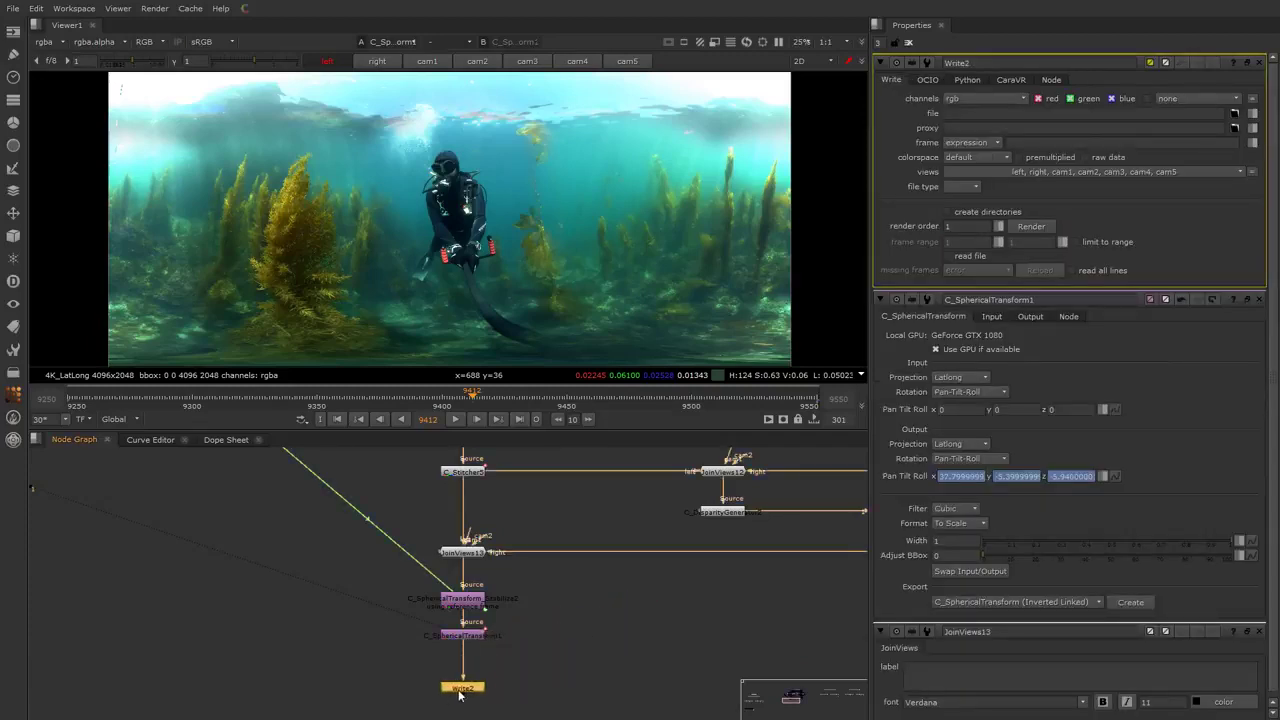
# Insert a Reformat node between C_SphericalTransform1 and the Write node, keeping the root format 4096x2048
pyautogui.click(557, 641)
pyautogui.press('Tab')
pyautogui.write('reform')
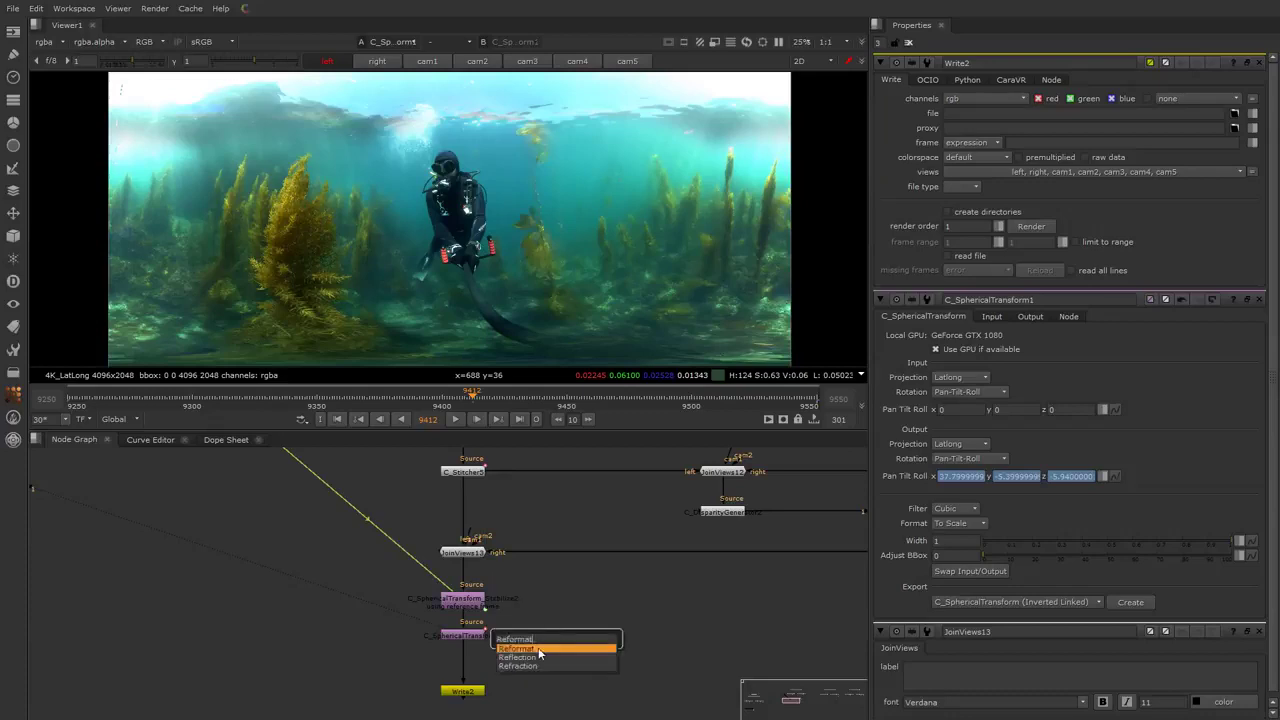
pyautogui.press('Return')
pyautogui.moveTo(565, 643); pyautogui.dragTo(472, 674)
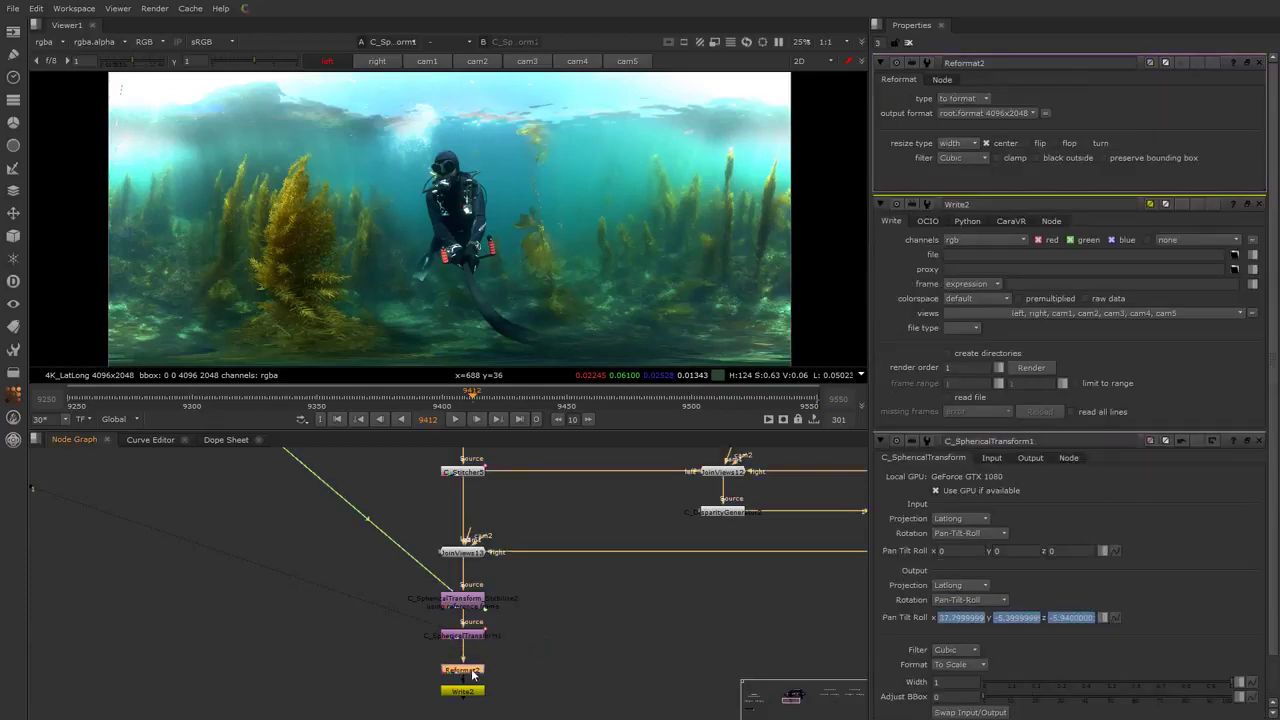
pyautogui.click(524, 662)
pyautogui.moveTo(531, 659); pyautogui.dragTo(540, 608, button='middle')
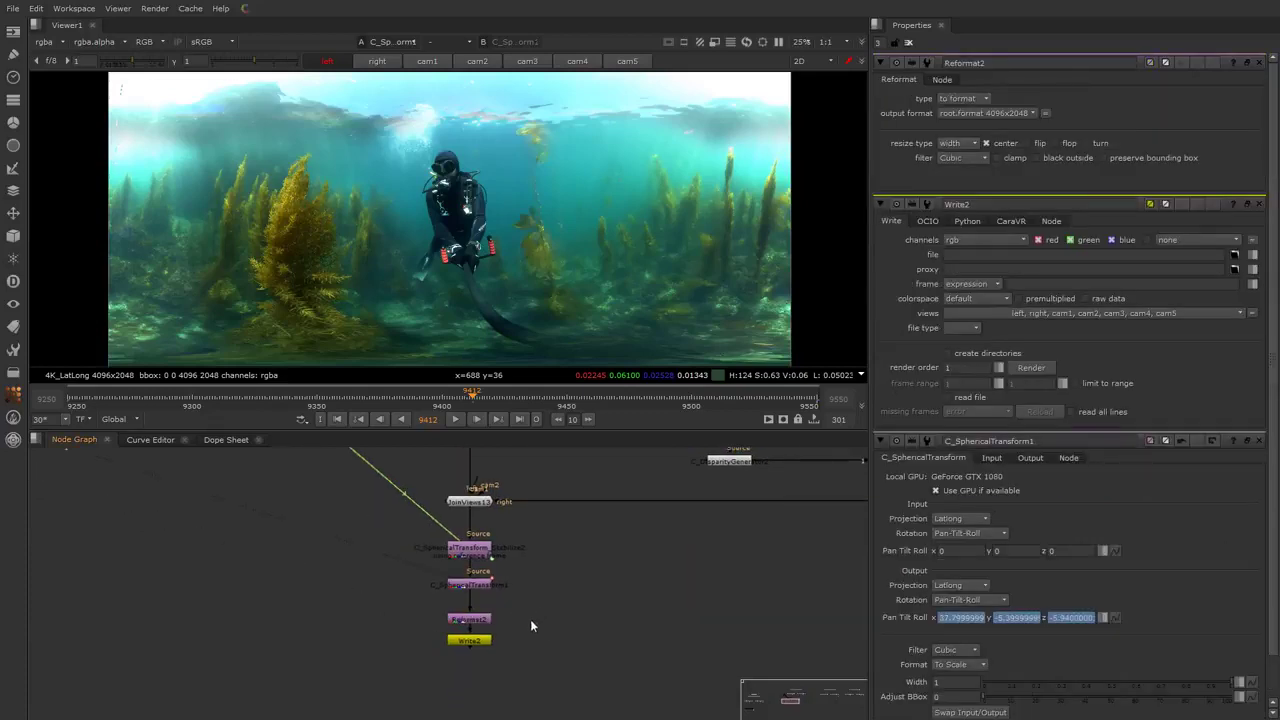
# Limit the Write node's output views to left and right with the CaraVR view presets
pyautogui.doubleClick(467, 644)
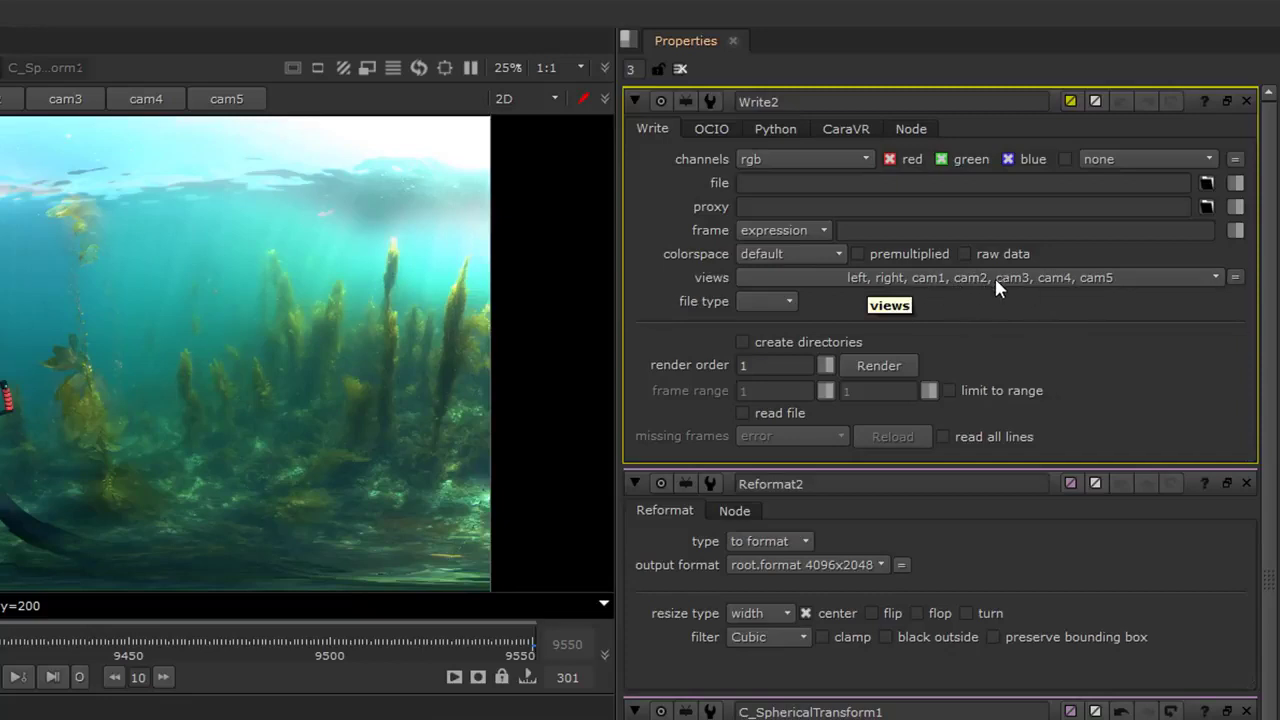
pyautogui.click(850, 130)
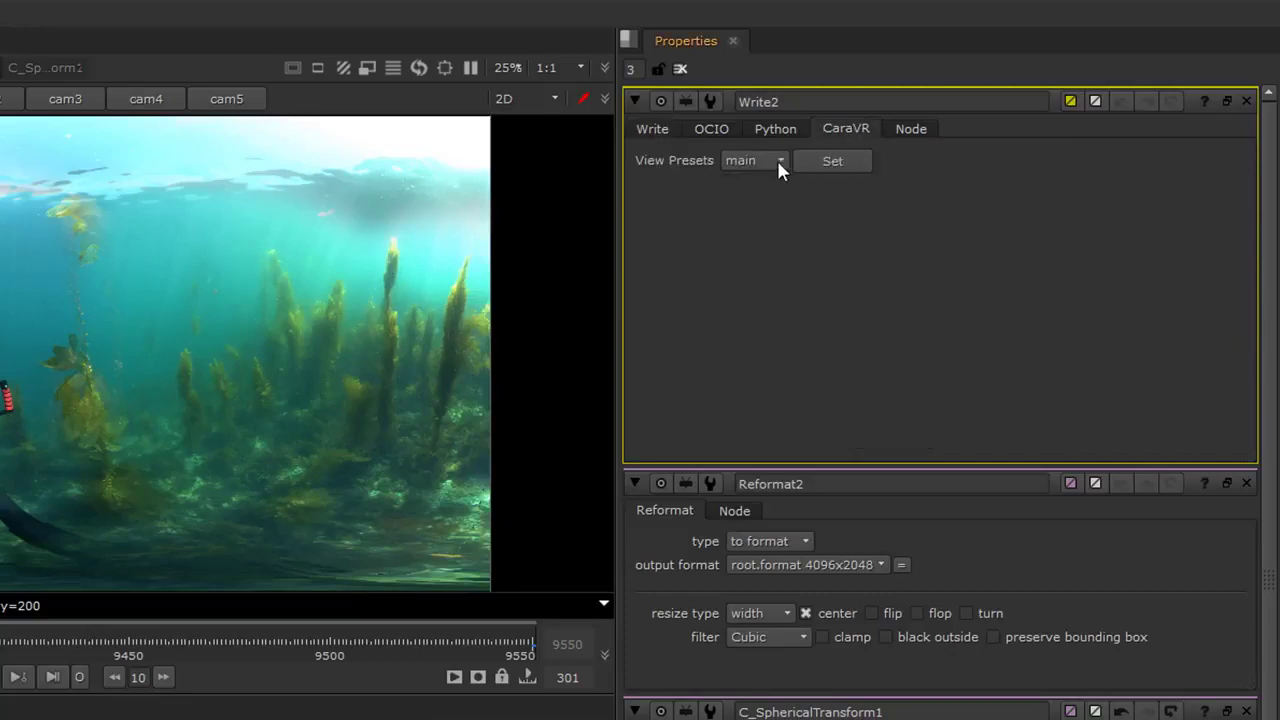
pyautogui.click(777, 160)
pyautogui.click(782, 184)
pyautogui.click(661, 129)
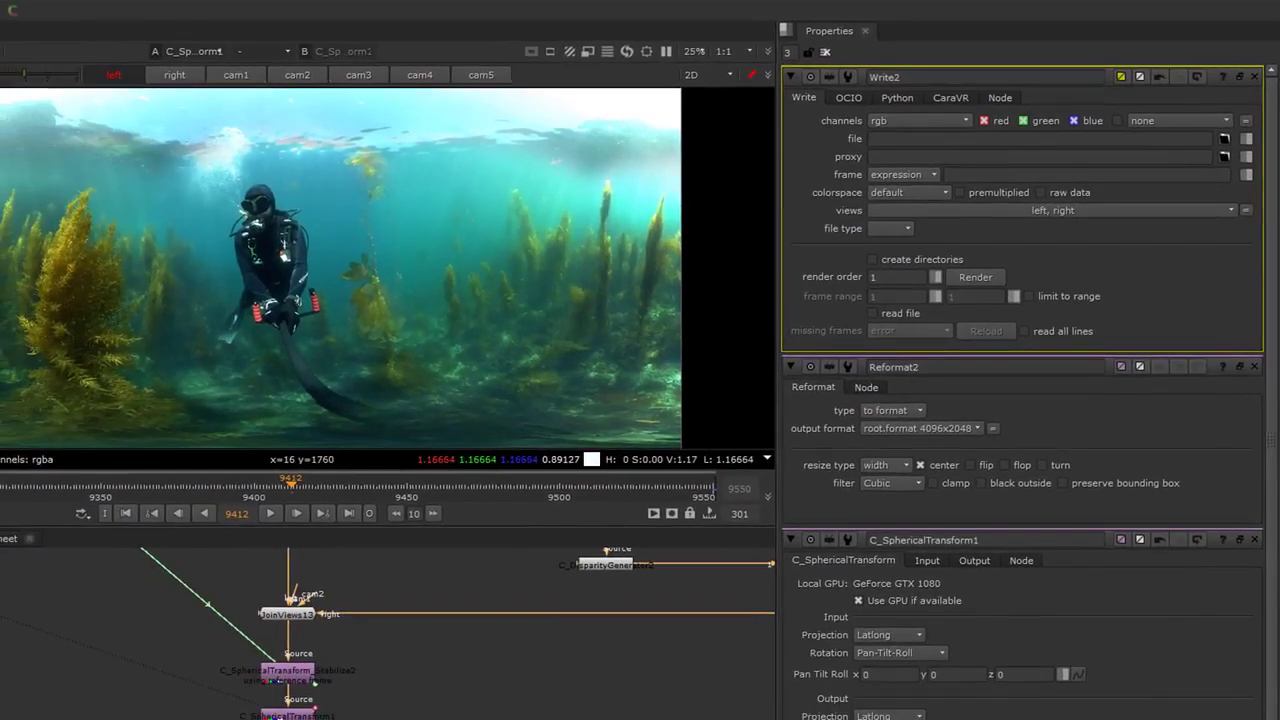
# Copy the script name NUKE_TUTORIAL_v01 from the Save script as dialog and leave it without saving
pyautogui.hotkey('ctrl', 'shift', 's')
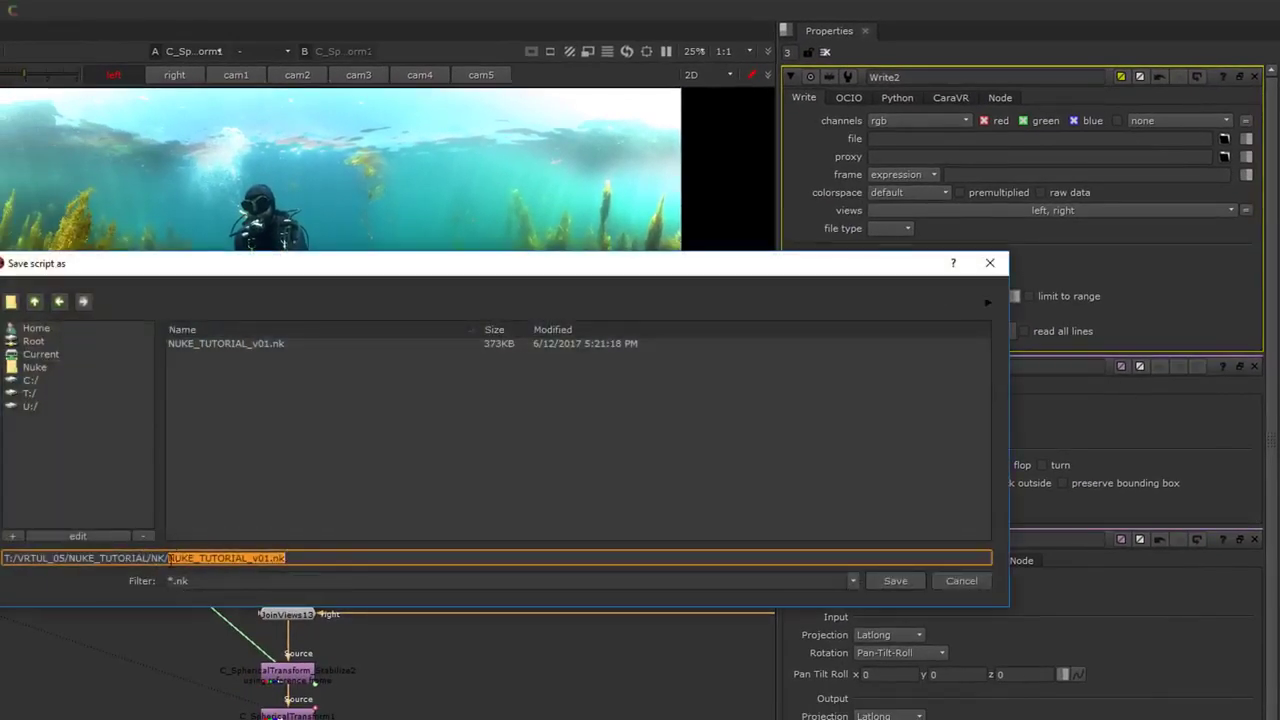
pyautogui.click(171, 558)
pyautogui.moveTo(171, 558); pyautogui.dragTo(270, 558)
pyautogui.hotkey('ctrl', 'c')
pyautogui.click(961, 581)
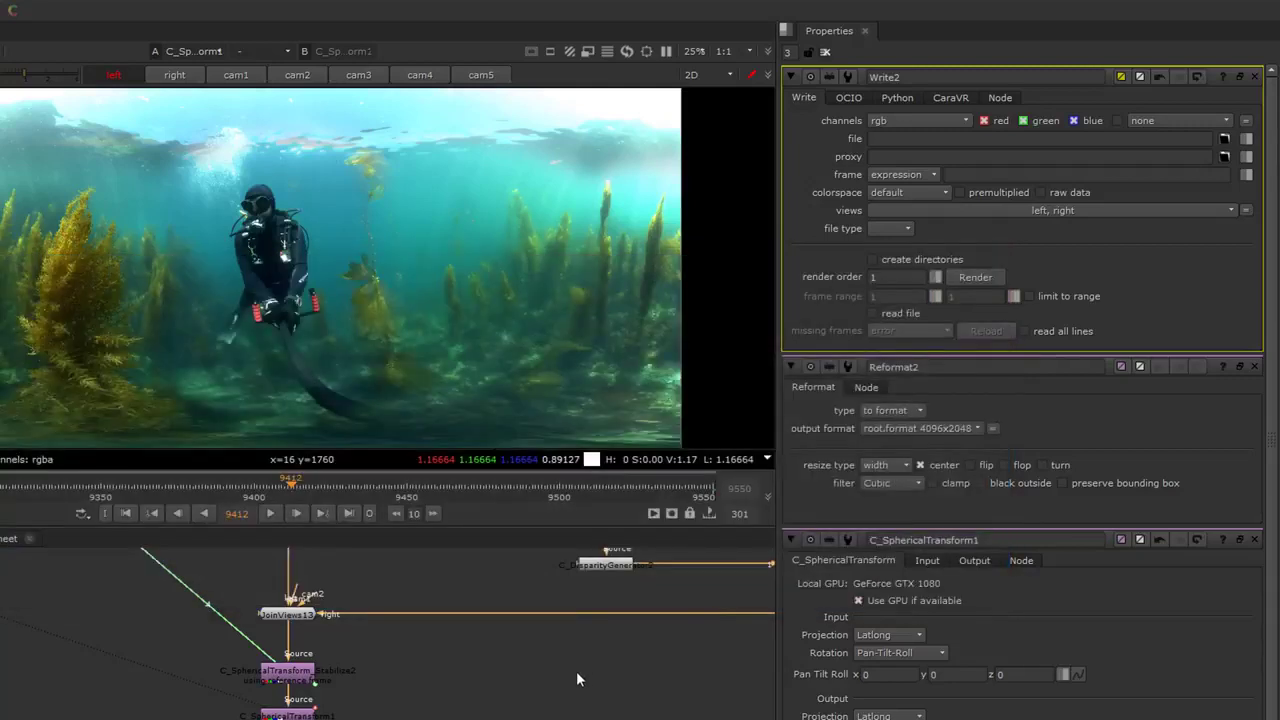
# Browse for the Write node's output location and create a folder named TEST inside CATA_07/COMP
pyautogui.click(1225, 138)
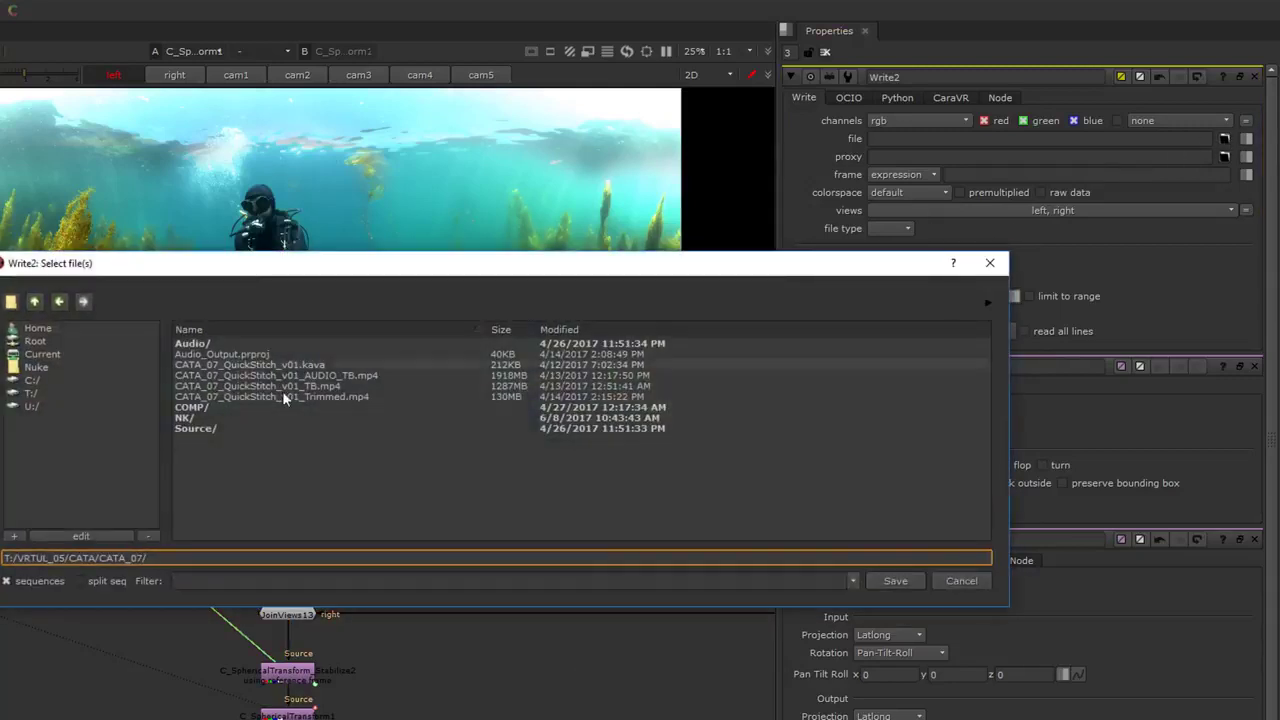
pyautogui.doubleClick(200, 409)
pyautogui.click(11, 301)
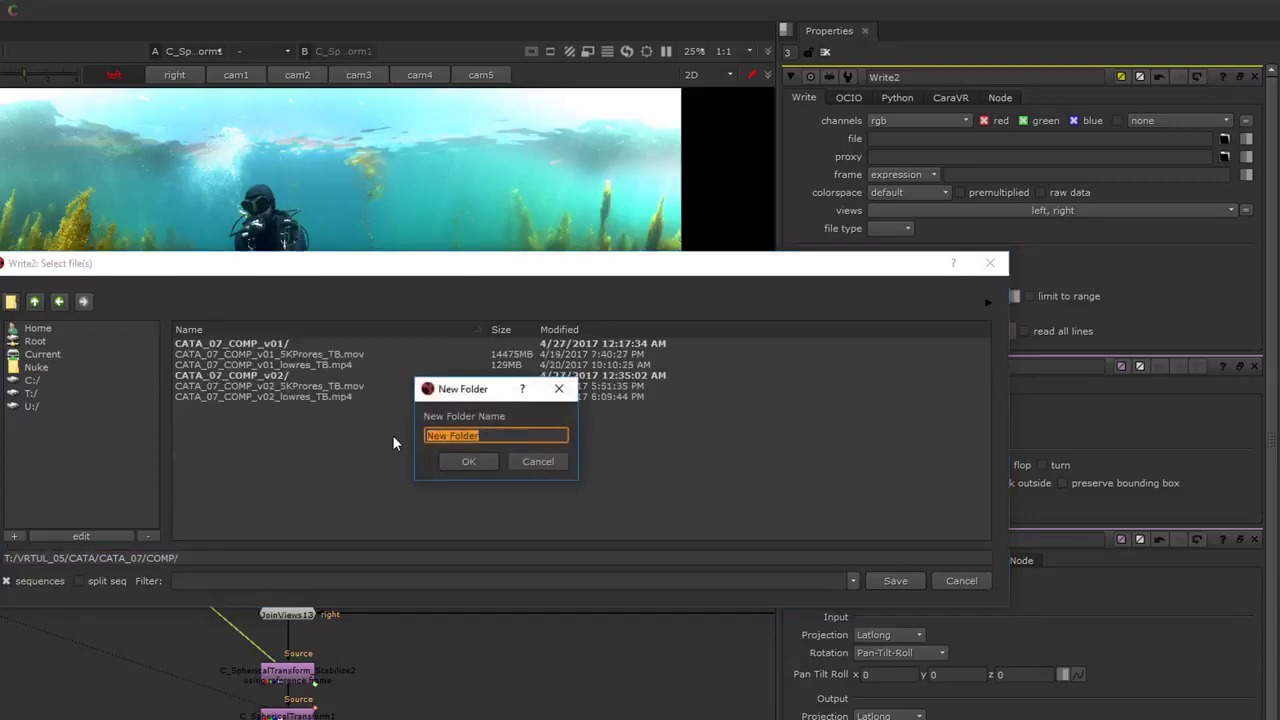
pyautogui.write('TEST')
pyautogui.click(469, 463)
# Set the Write node's output file to NUKE_TUTORIAL_v01_%V.%05d.exr in the TEST folder
pyautogui.click(425, 558)
pyautogui.hotkey('ctrl', 'v')
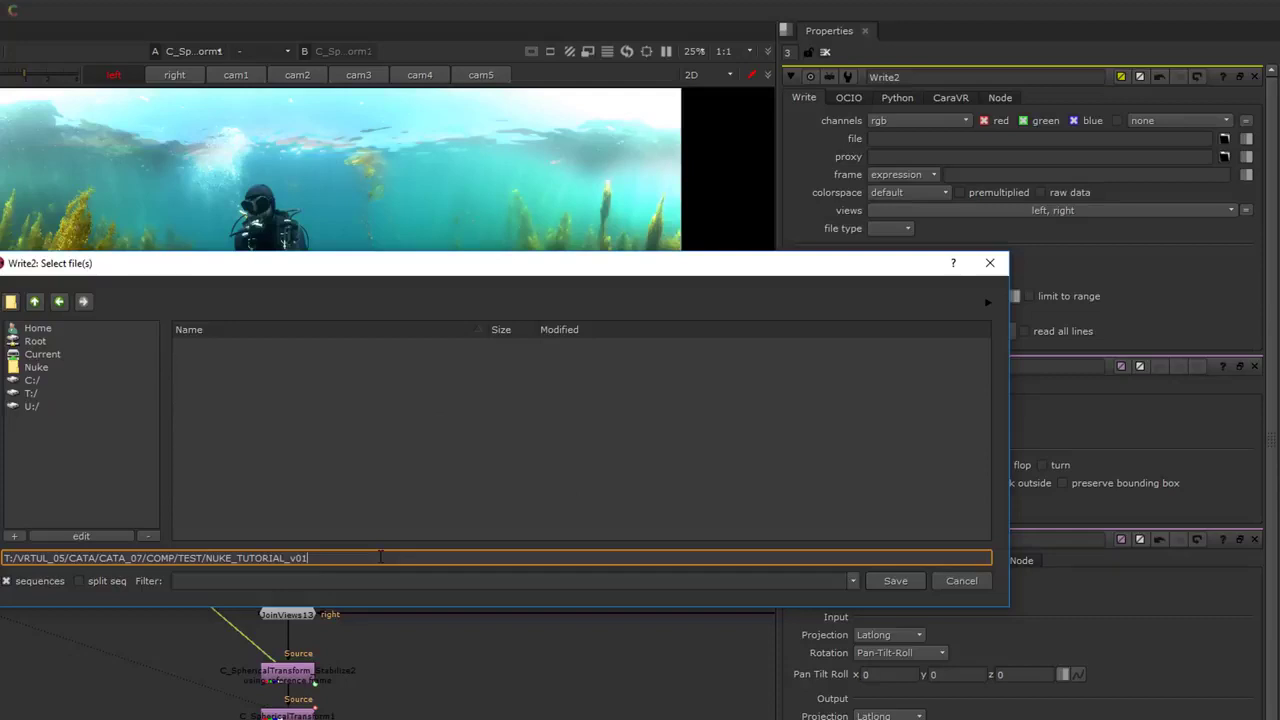
pyautogui.write('_%V')
pyautogui.write('.%05d.exr')
pyautogui.click(897, 582)
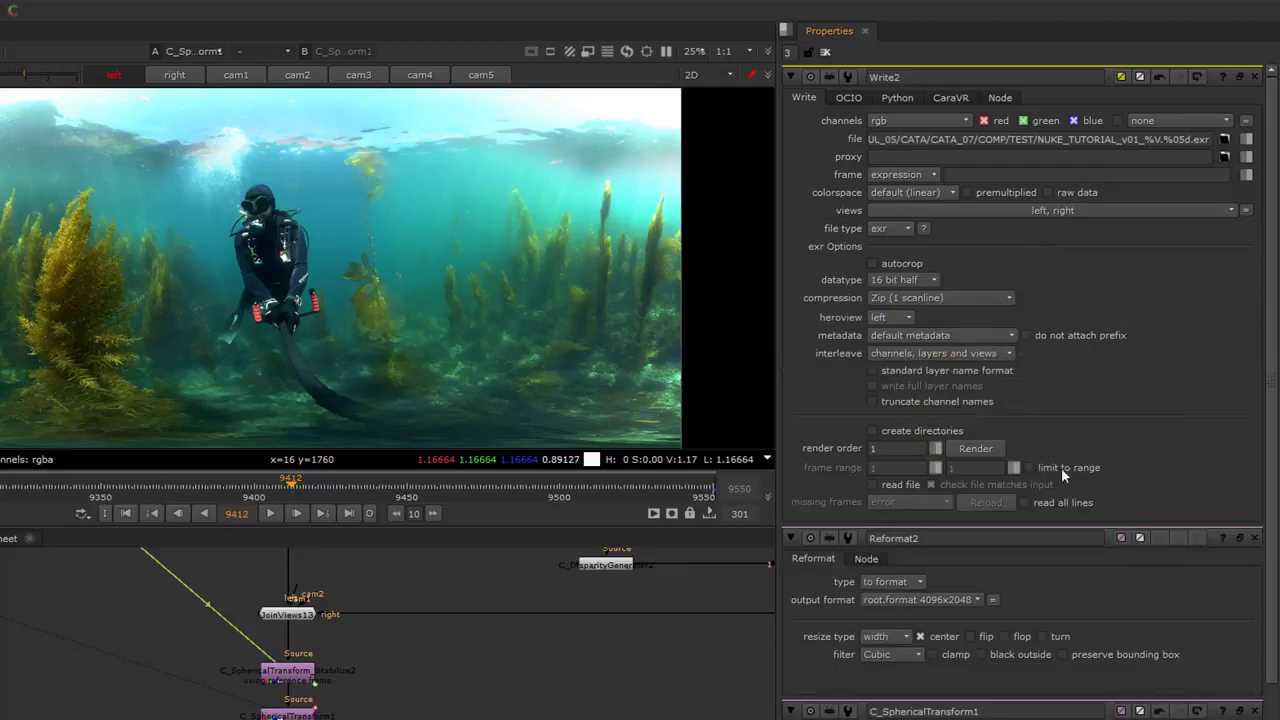
# Start a render from the Write node and set its frame range to global
pyautogui.click(998, 451)
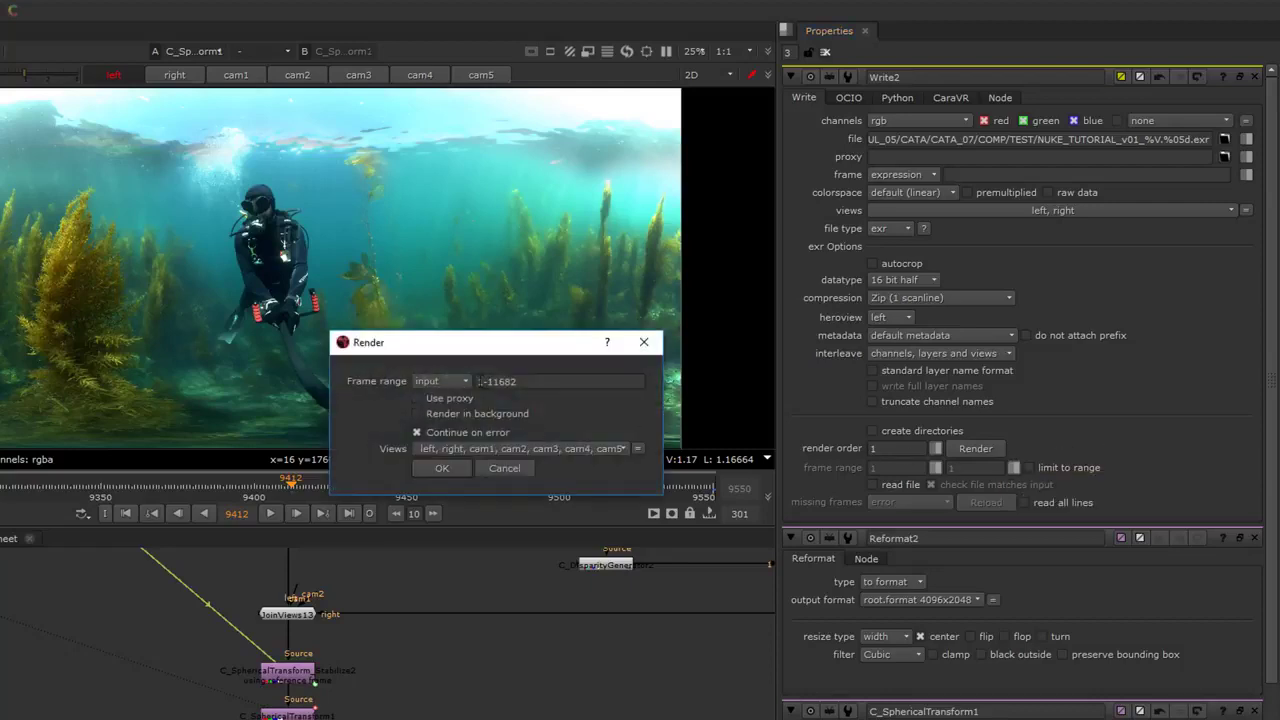
pyautogui.click(452, 382)
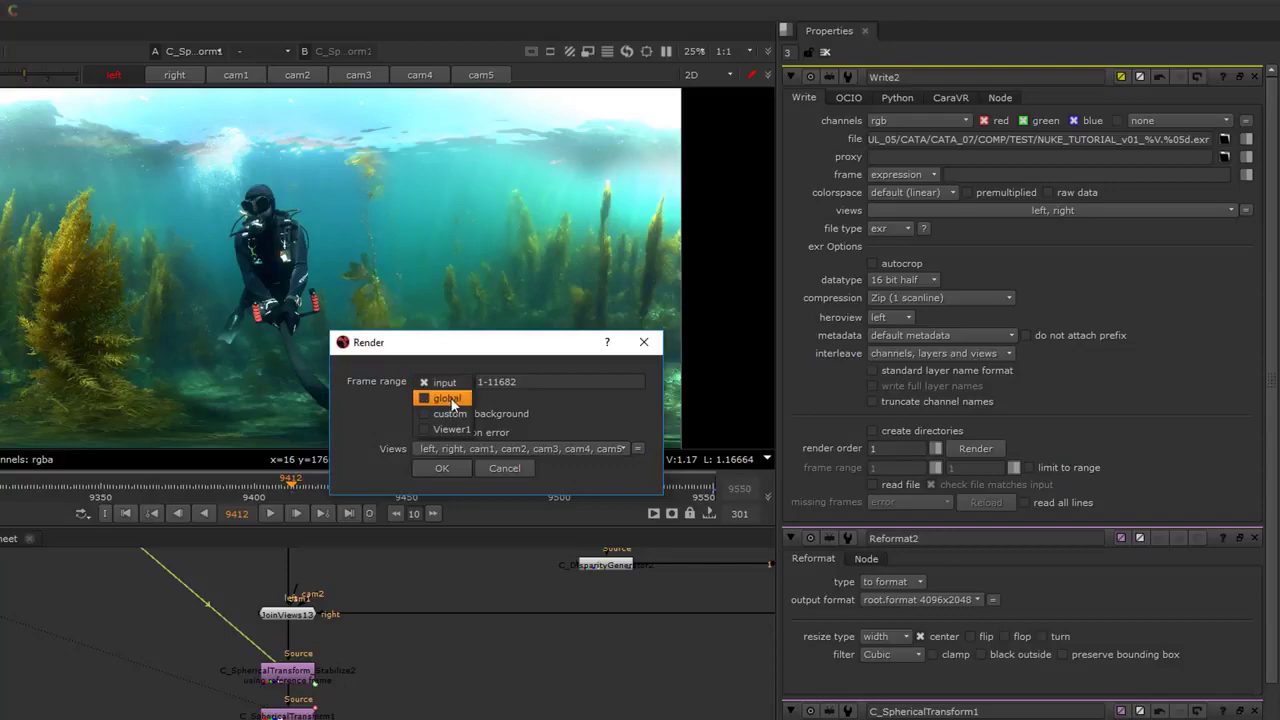
pyautogui.click(450, 398)
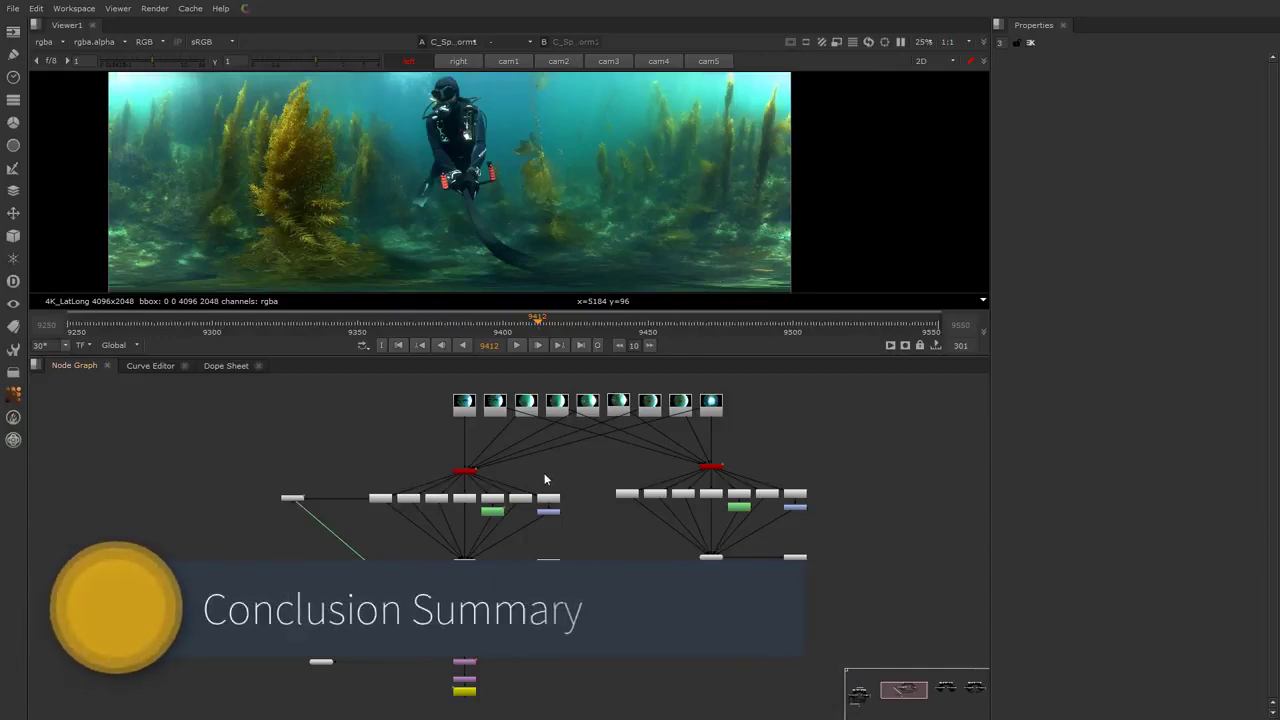
# Review the nine source Read nodes and the solver and camera settings of C_CameraSolver2
pyautogui.scroll(5, 563, 528)
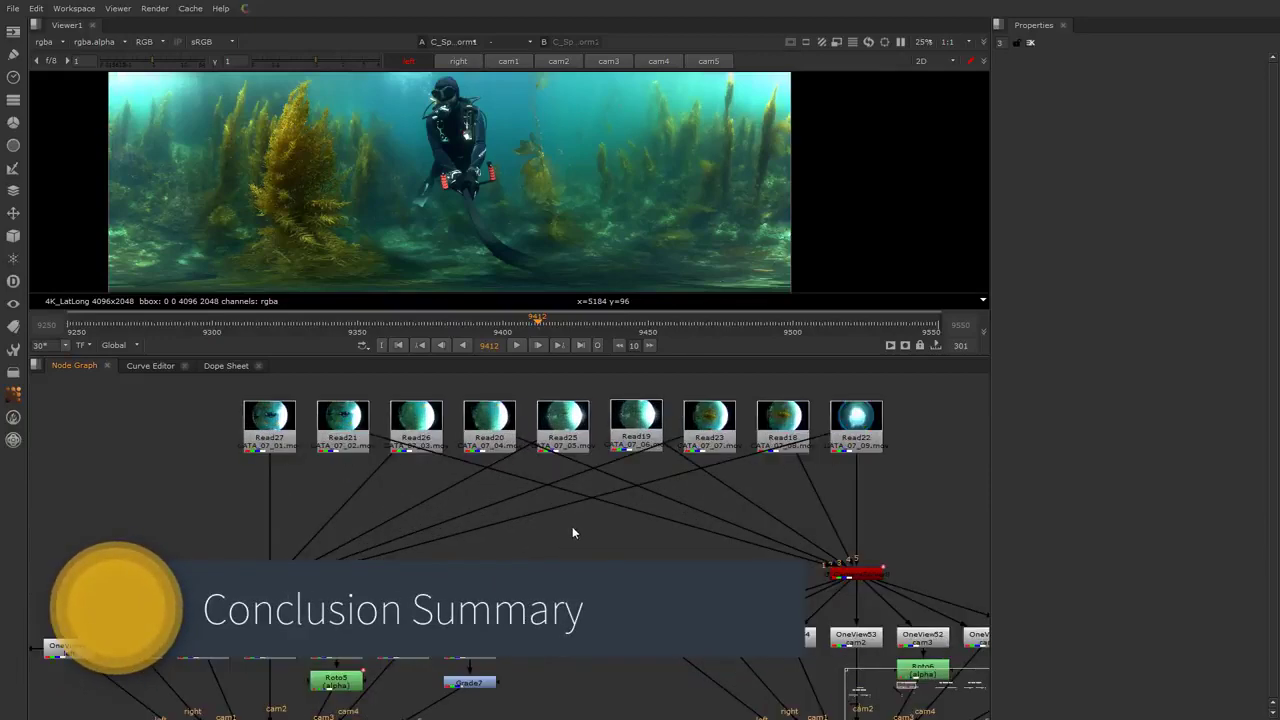
pyautogui.moveTo(572, 527); pyautogui.dragTo(556, 578, button='middle')
pyautogui.scroll(1, 560, 574)
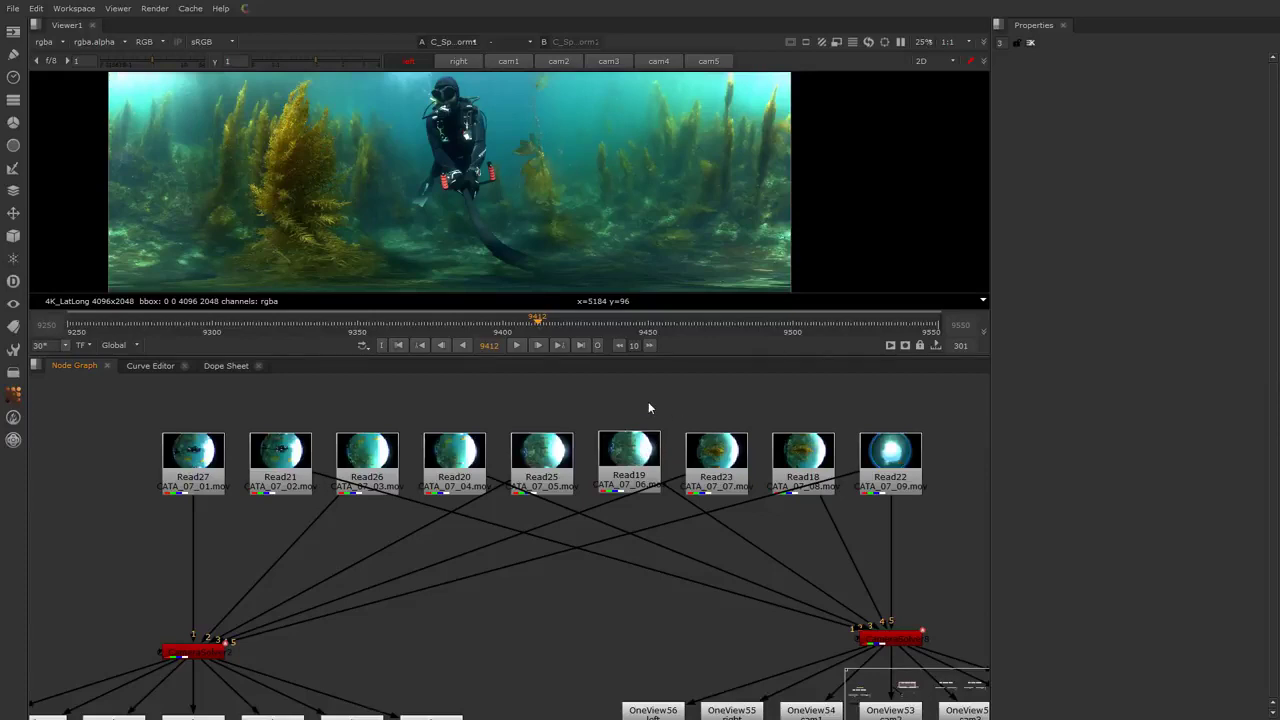
pyautogui.moveTo(466, 627); pyautogui.dragTo(562, 553, button='middle')
pyautogui.doubleClick(305, 568)
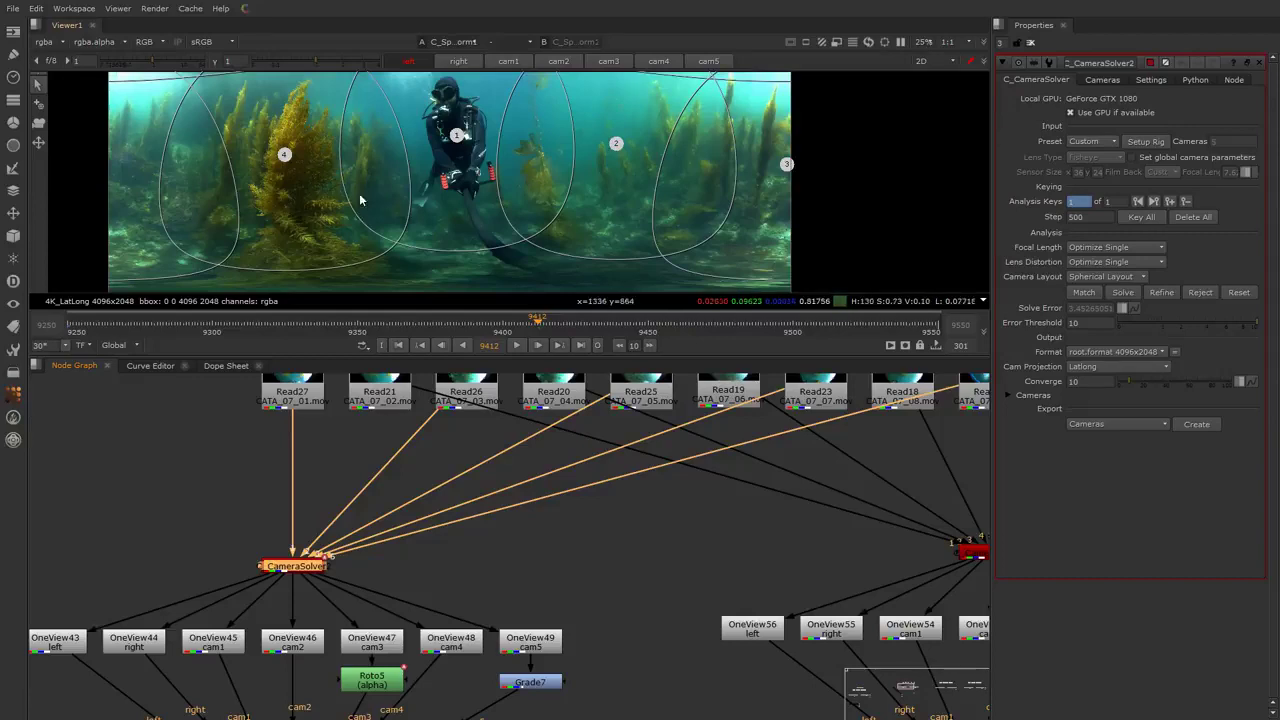
pyautogui.click(1100, 80)
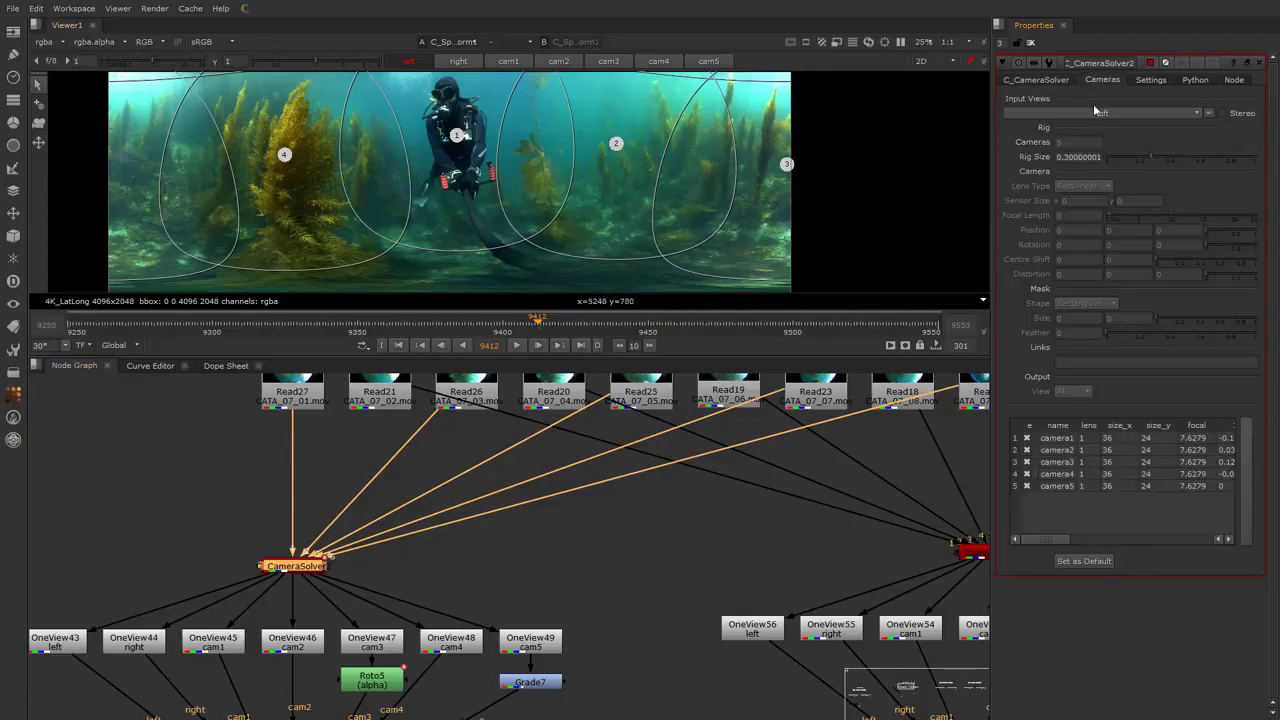
pyautogui.click(1046, 80)
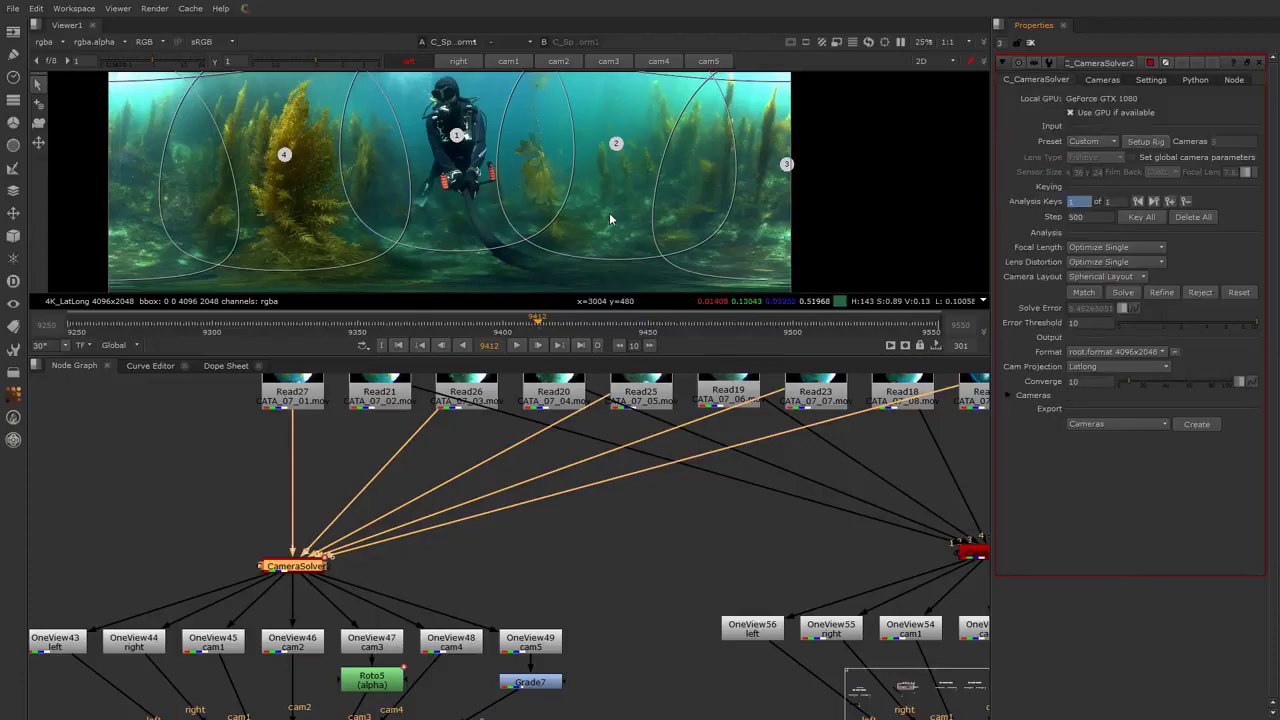
pyautogui.click(600, 538)
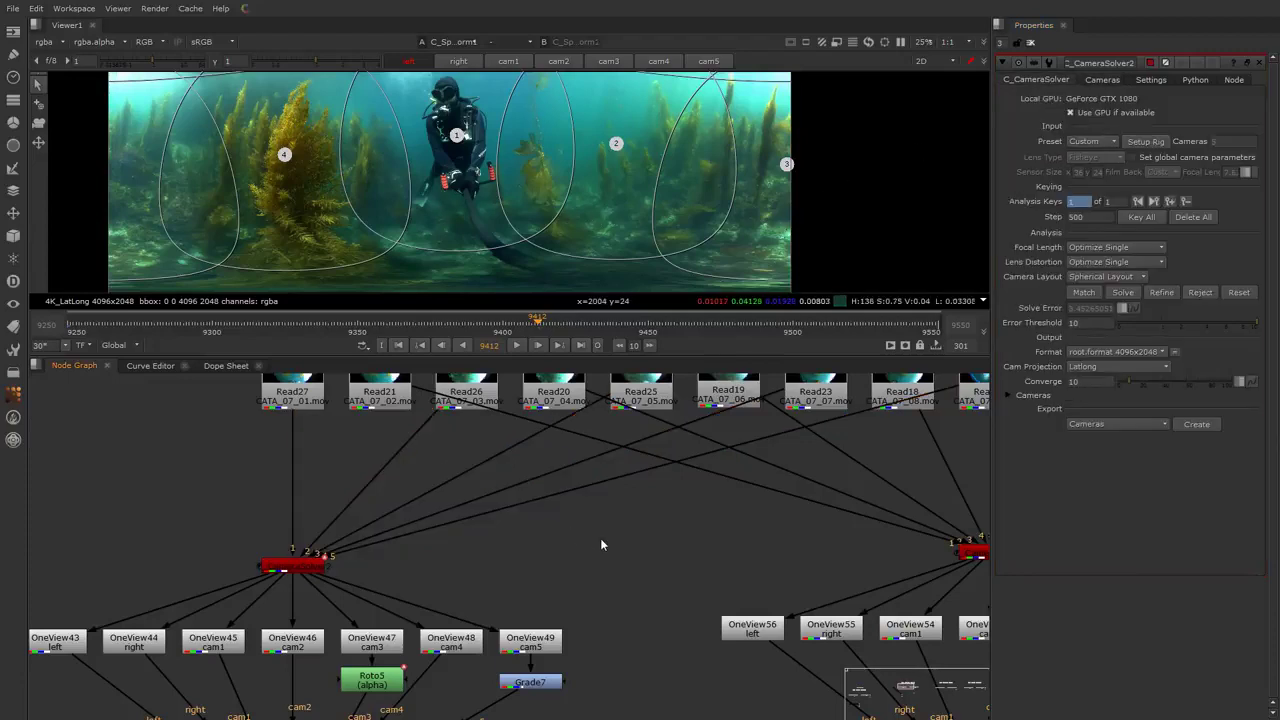
# View the C_Stitcher5 output at frame 9250 with all properties panels closed to inspect the stitch
pyautogui.scroll(-2, 600, 538)
pyautogui.moveTo(617, 603); pyautogui.dragTo(665, 455, button='middle')
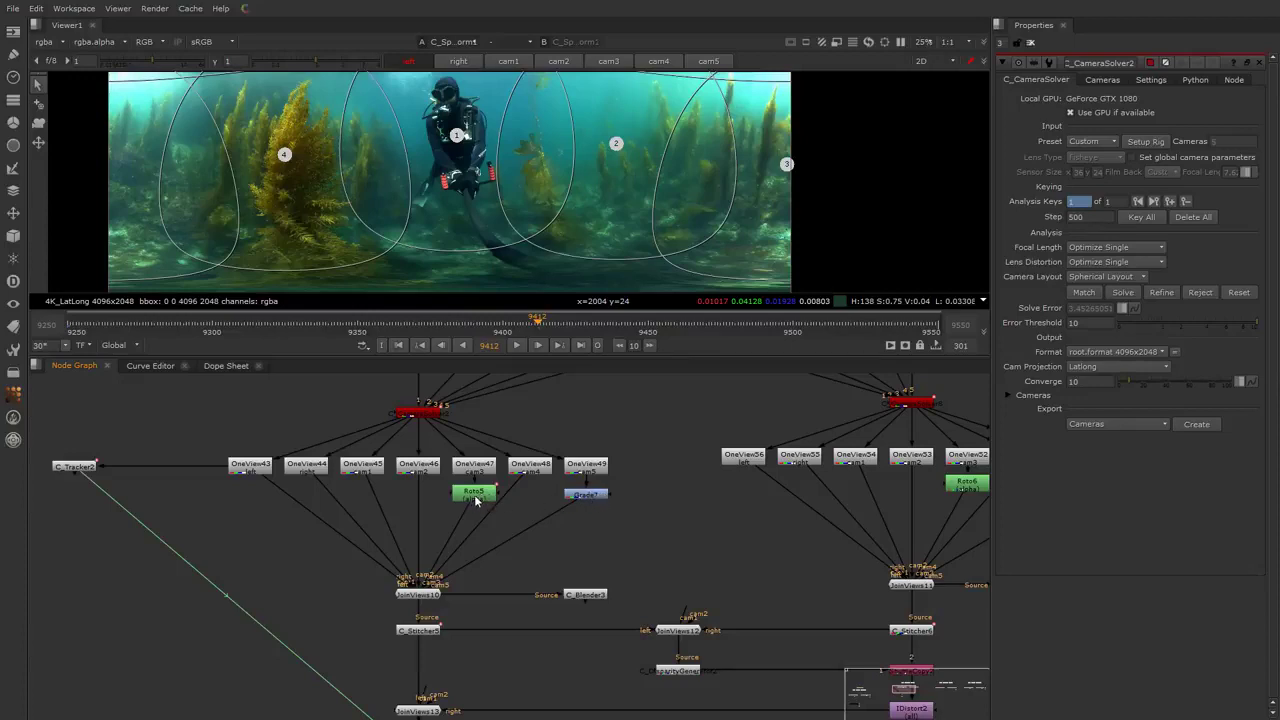
pyautogui.moveTo(566, 565); pyautogui.dragTo(556, 514, button='middle')
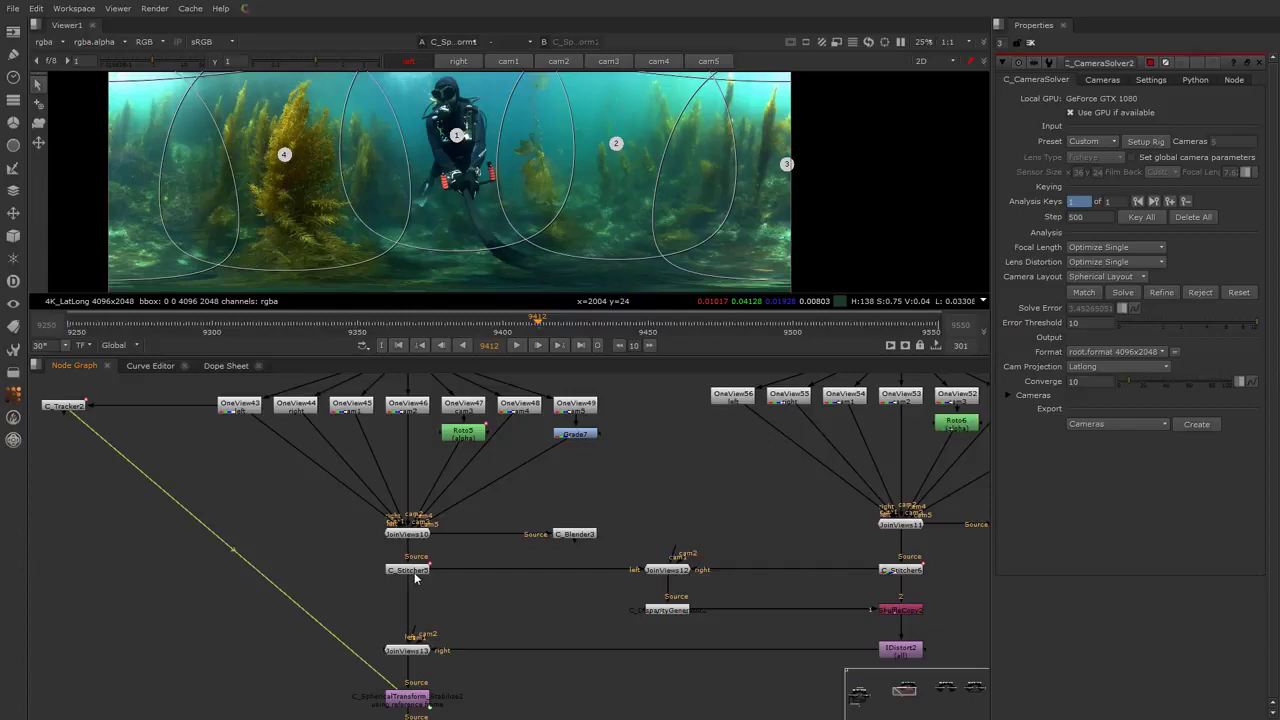
pyautogui.click(413, 572)
pyautogui.press('1')
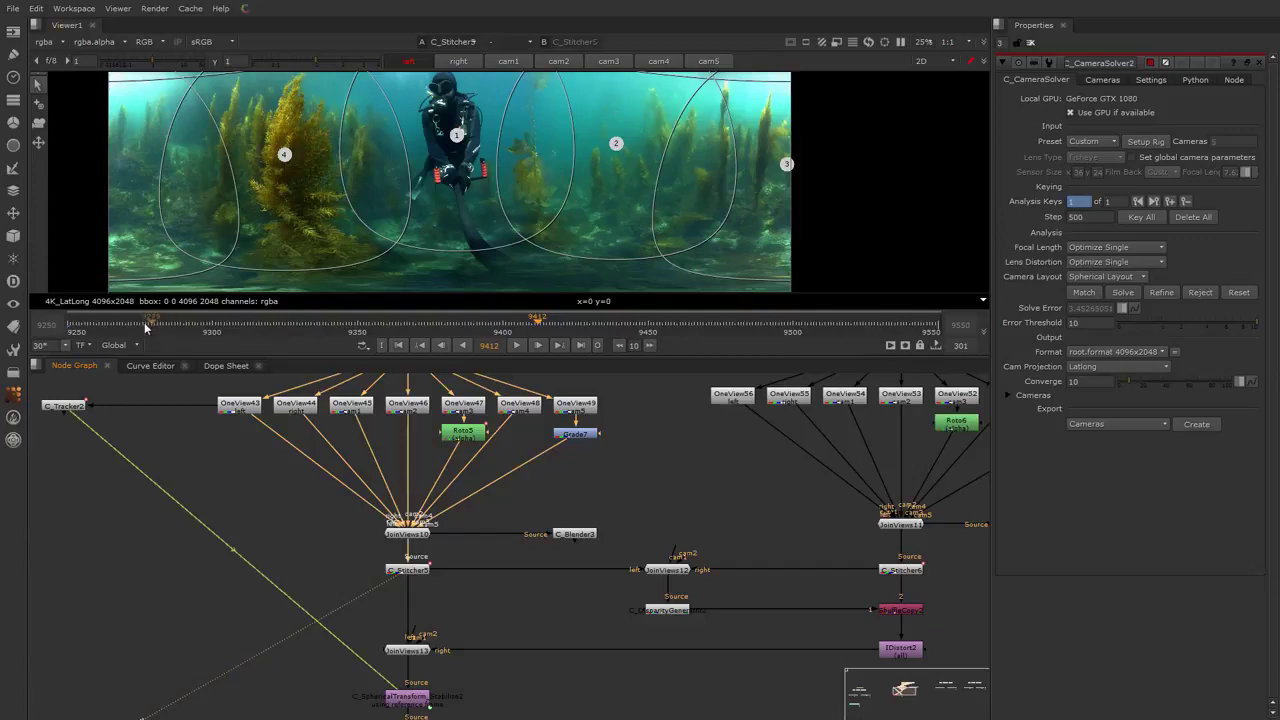
pyautogui.click(68, 327)
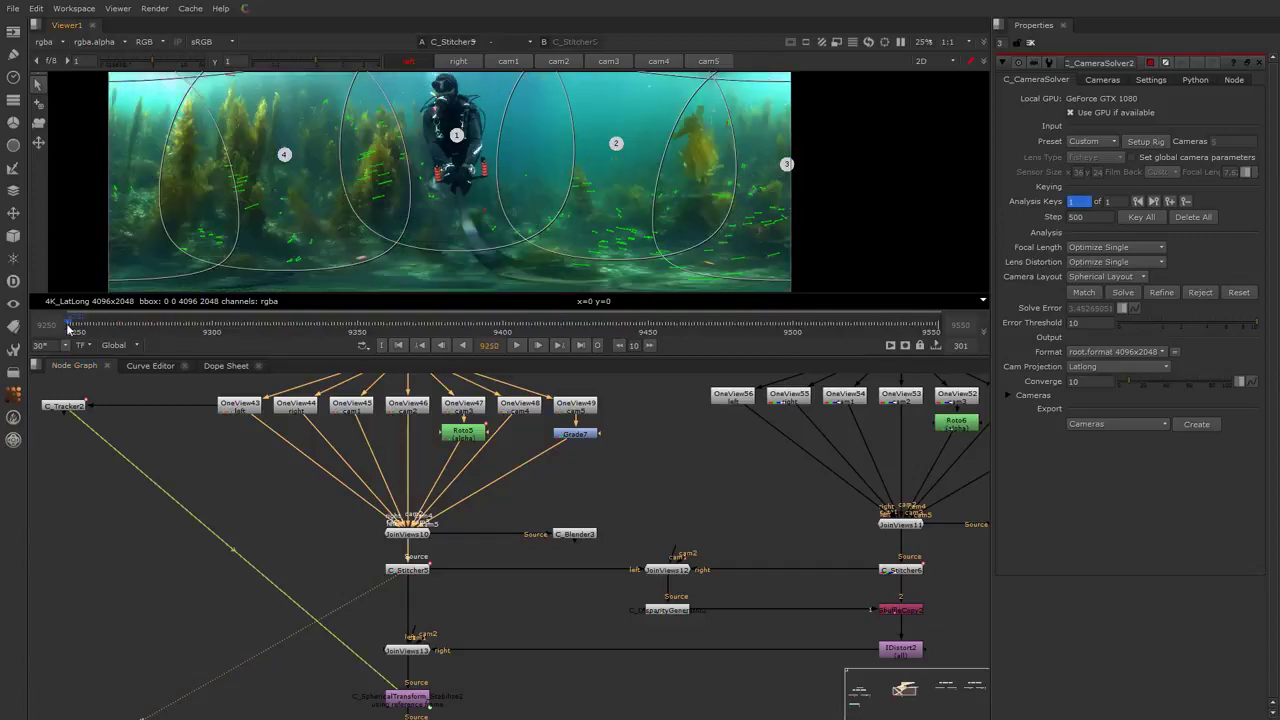
pyautogui.click(1030, 43)
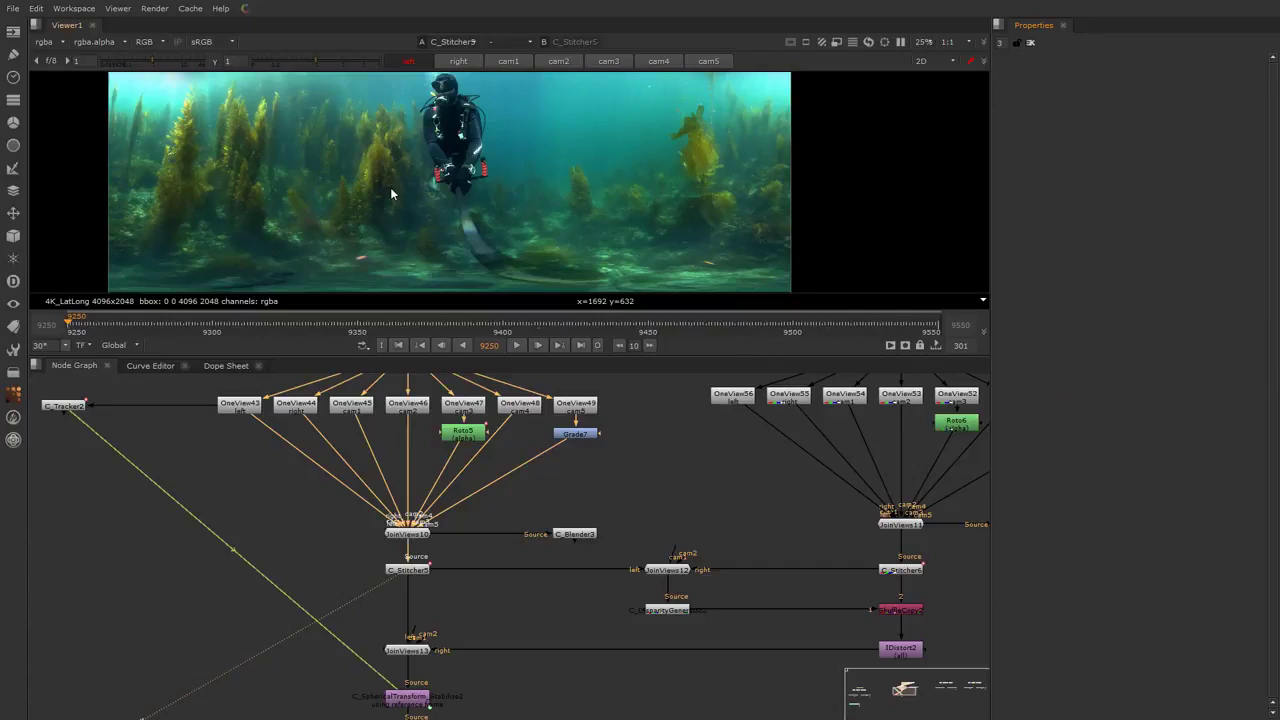
pyautogui.scroll(1, 390, 187)
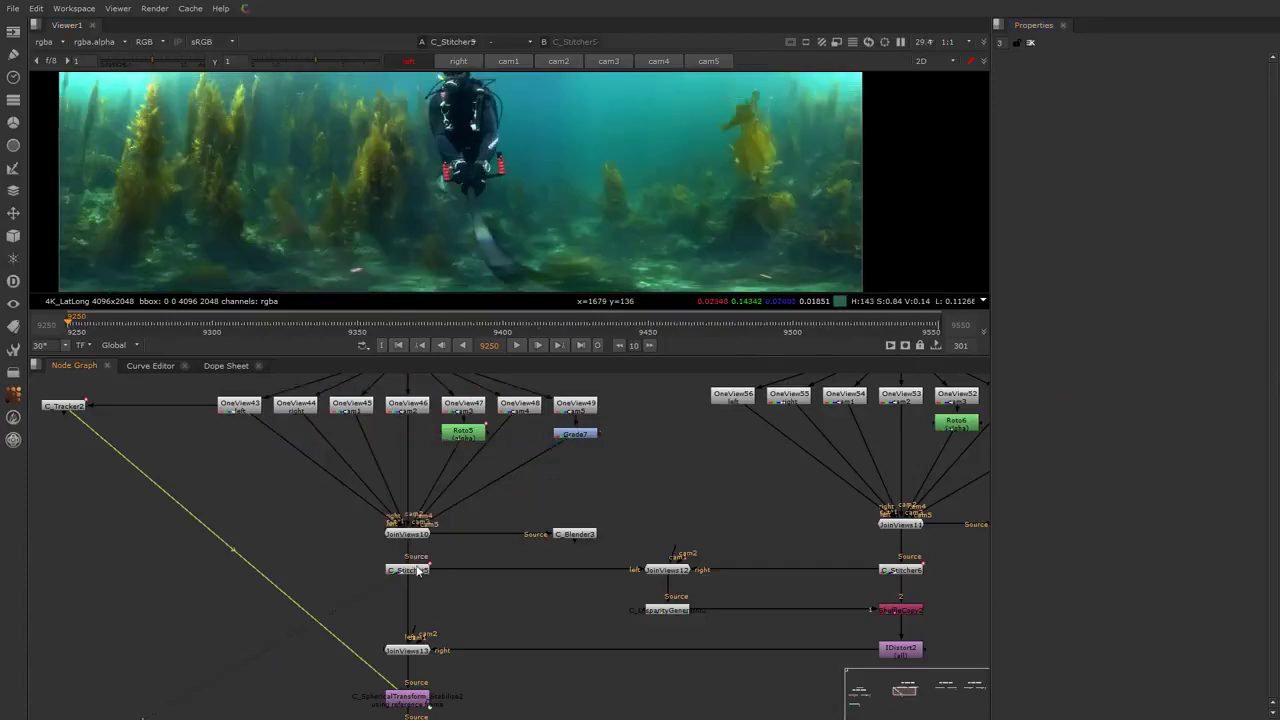
# Disable and re-enable C_Stitcher5 to compare the image with and without its stitching
pyautogui.click(415, 569)
pyautogui.press('d')
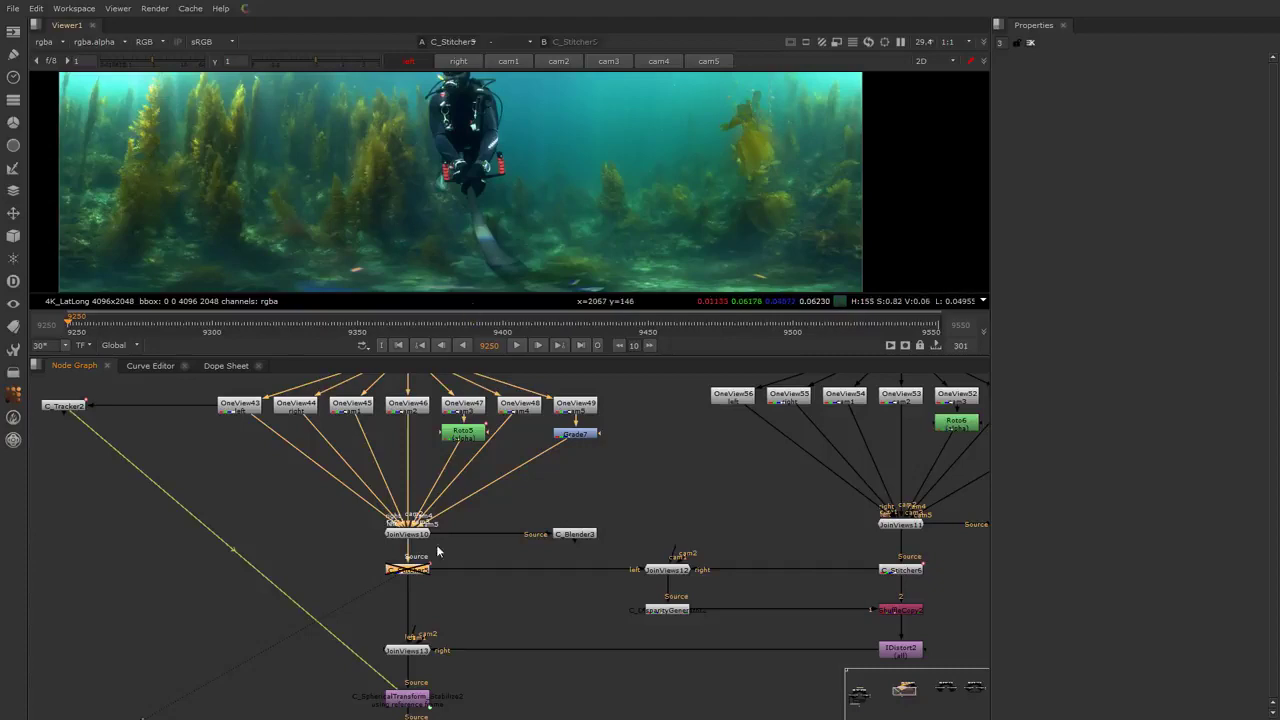
pyautogui.press('d')
pyautogui.click(457, 597)
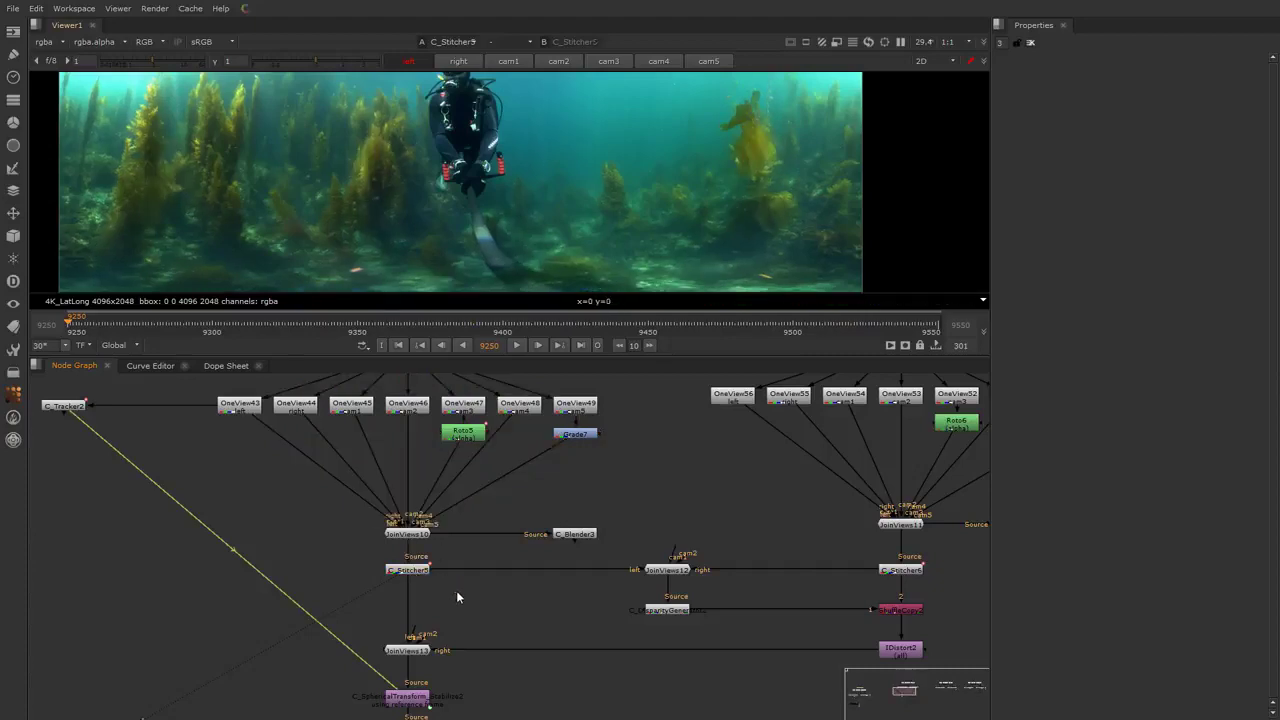
# Examine the branch with the disparity generator, ShuffleCopy and IDistort2 nodes that feeds the right view
pyautogui.moveTo(473, 597); pyautogui.dragTo(480, 504, button='middle')
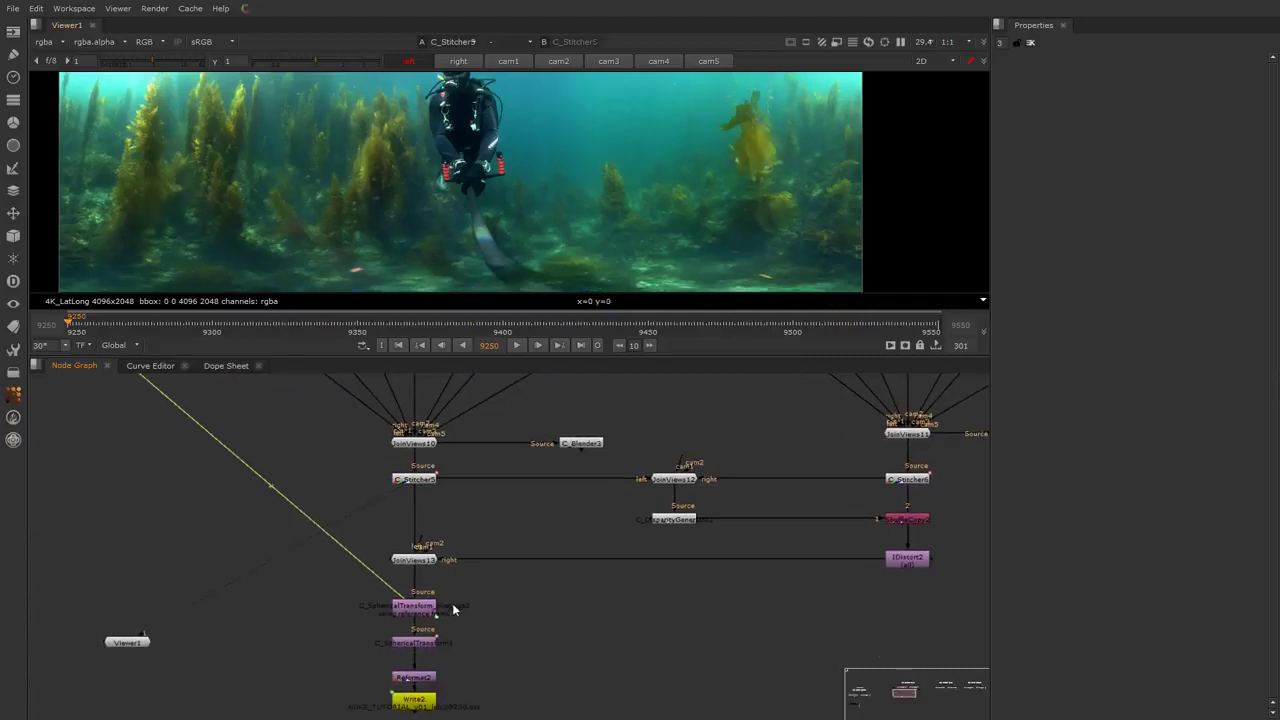
pyautogui.scroll(-3, 476, 601)
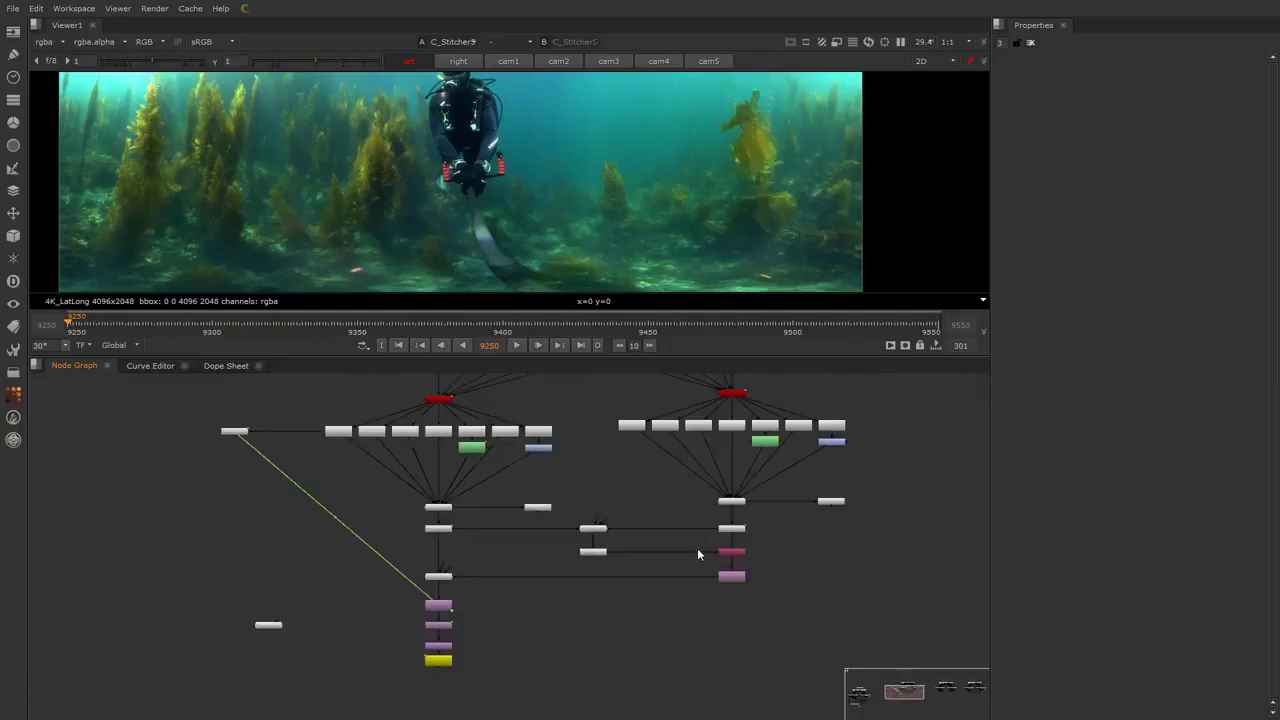
pyautogui.scroll(3, 703, 552)
pyautogui.moveTo(703, 552); pyautogui.dragTo(686, 552, button='middle')
pyautogui.moveTo(460, 528); pyautogui.dragTo(811, 626)
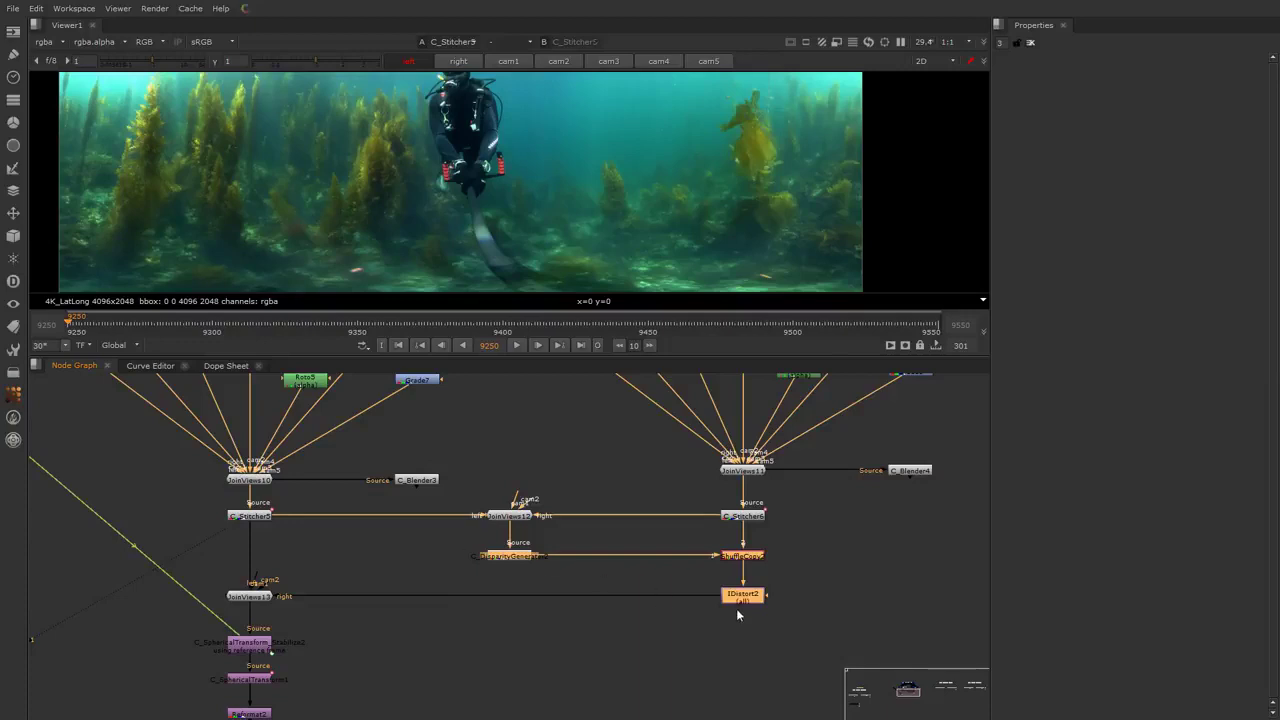
pyautogui.scroll(-4, 443, 577)
pyautogui.moveTo(429, 594); pyautogui.dragTo(612, 572, button='middle')
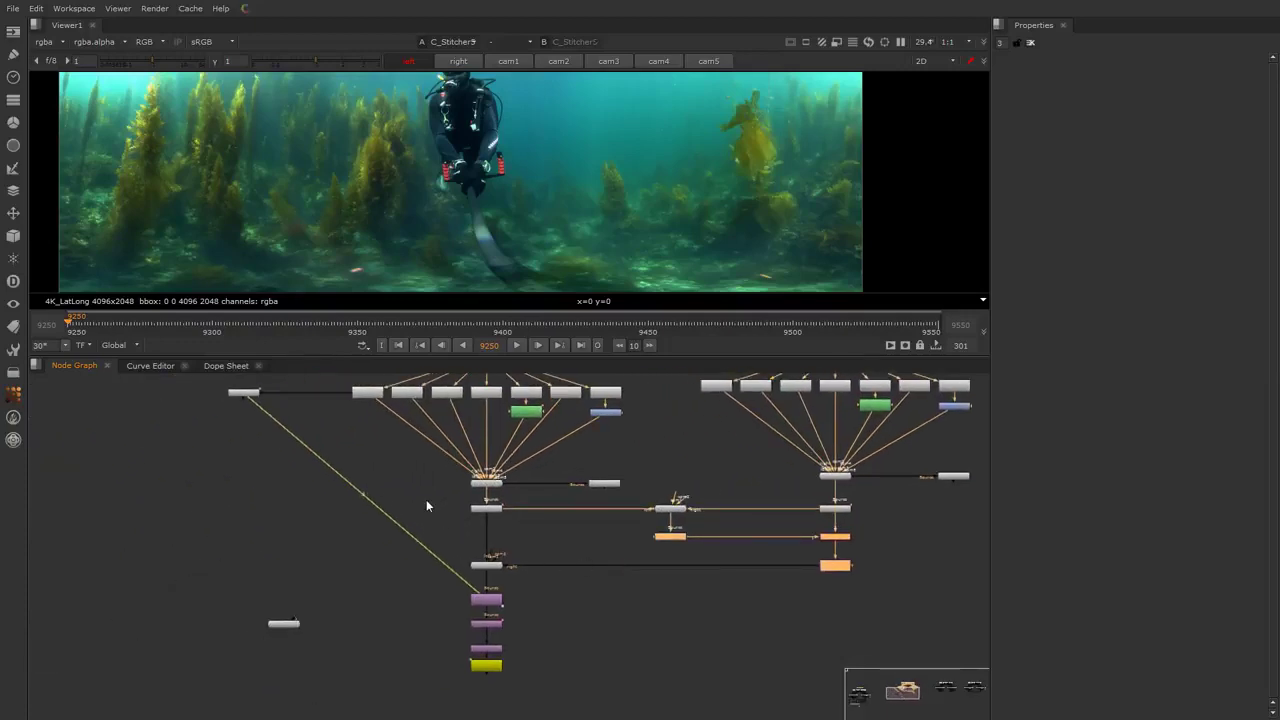
# Review the tracks in C_Tracker2 and the output settings of Write2
pyautogui.click(400, 482)
pyautogui.doubleClick(244, 393)
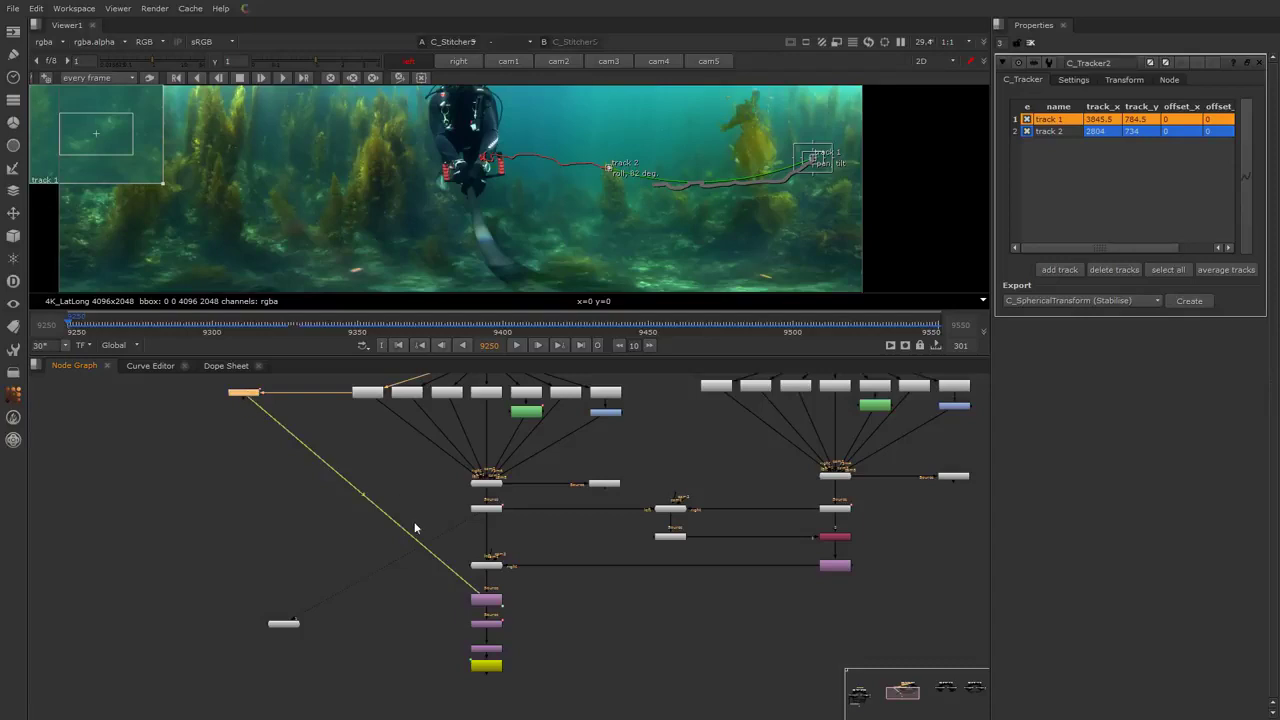
pyautogui.scroll(3, 529, 590)
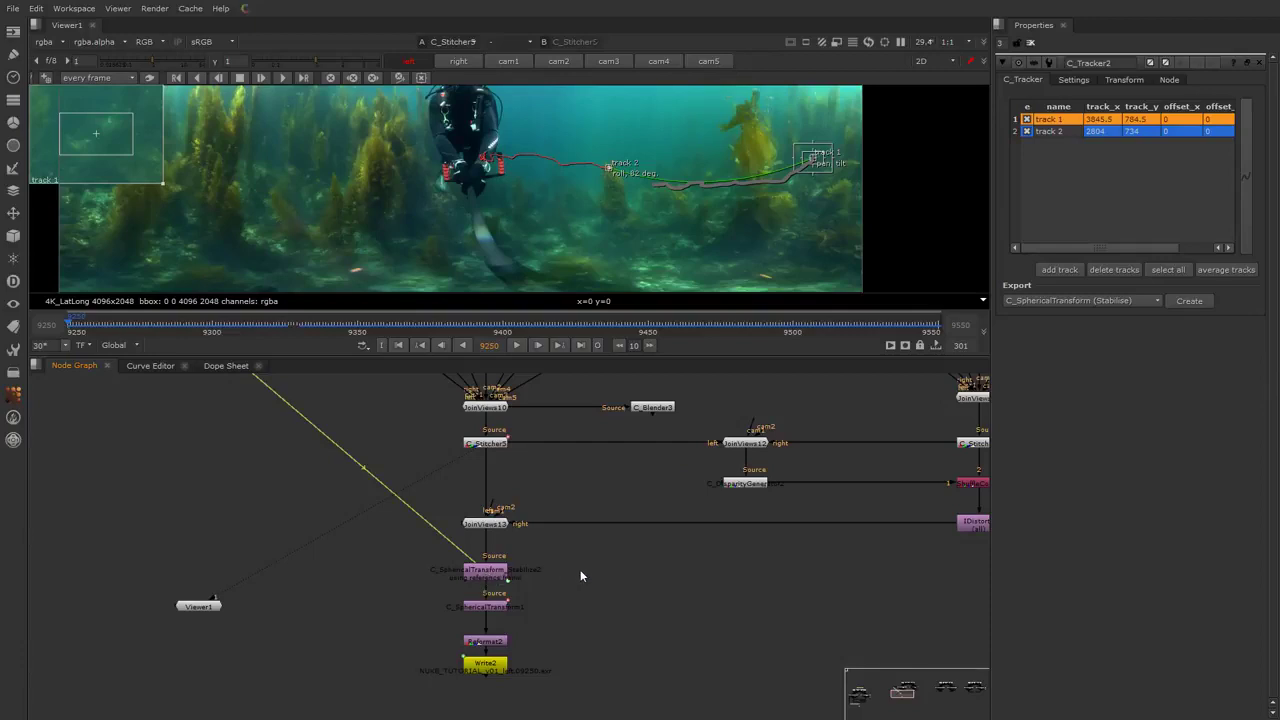
pyautogui.doubleClick(484, 668)
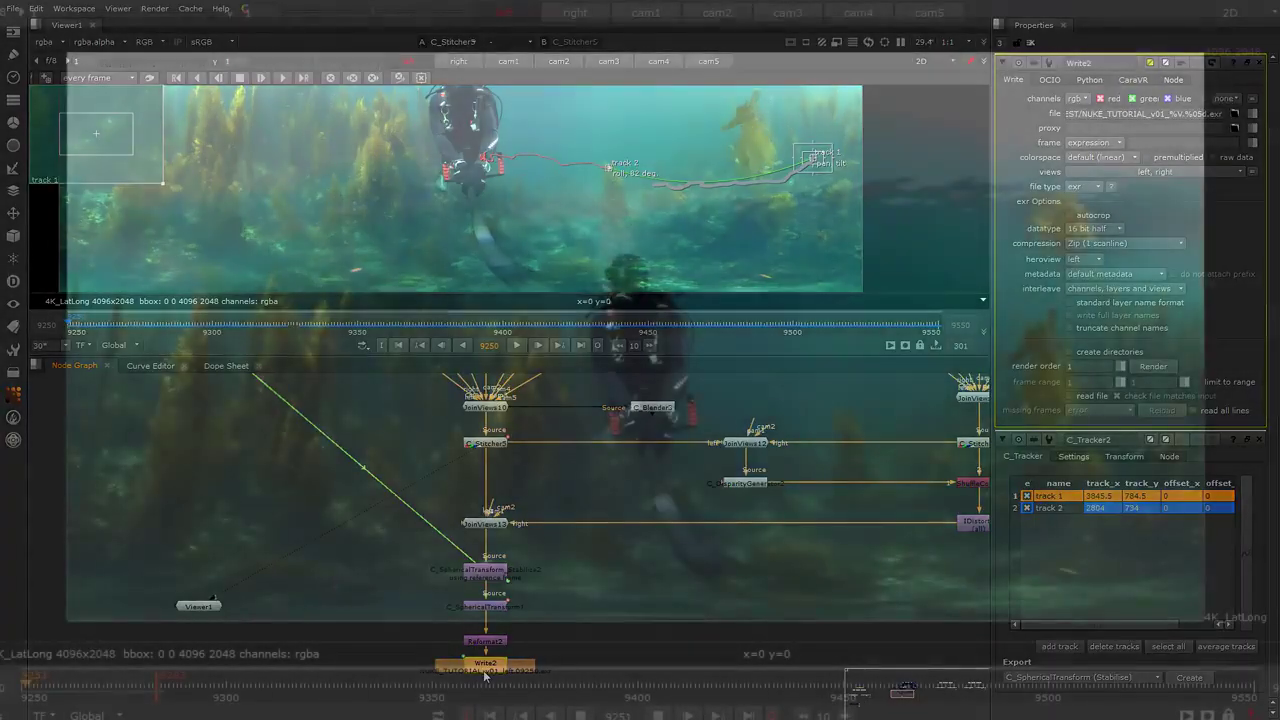